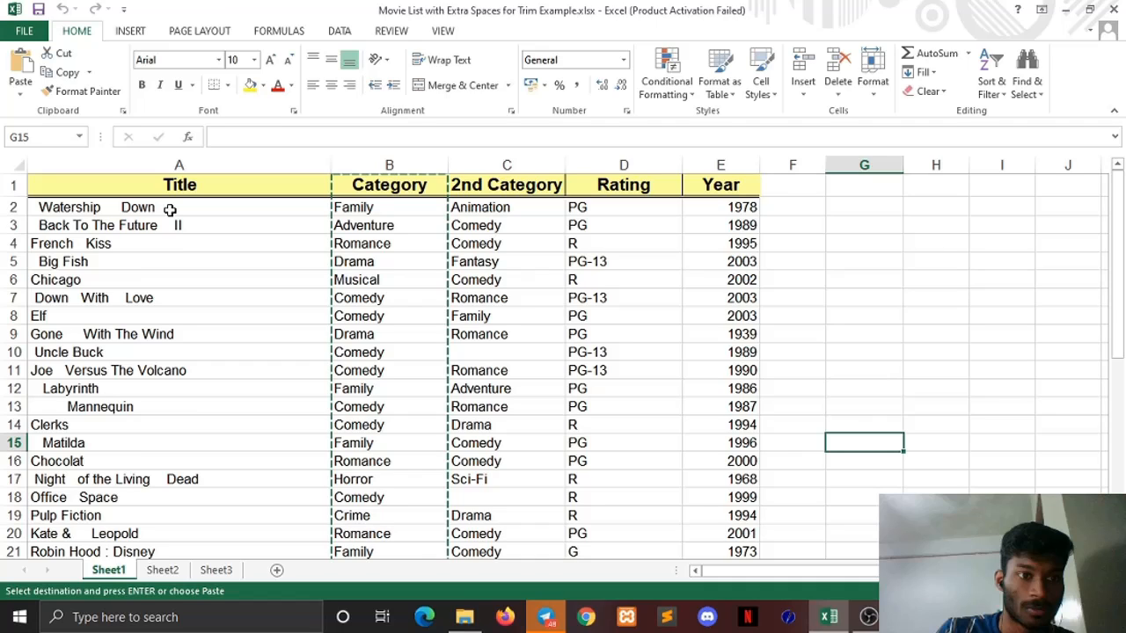
- Examine the extra spaces before and between the words of the movie title in A2
{"action": "left_click", "coordinate": [110, 207]}
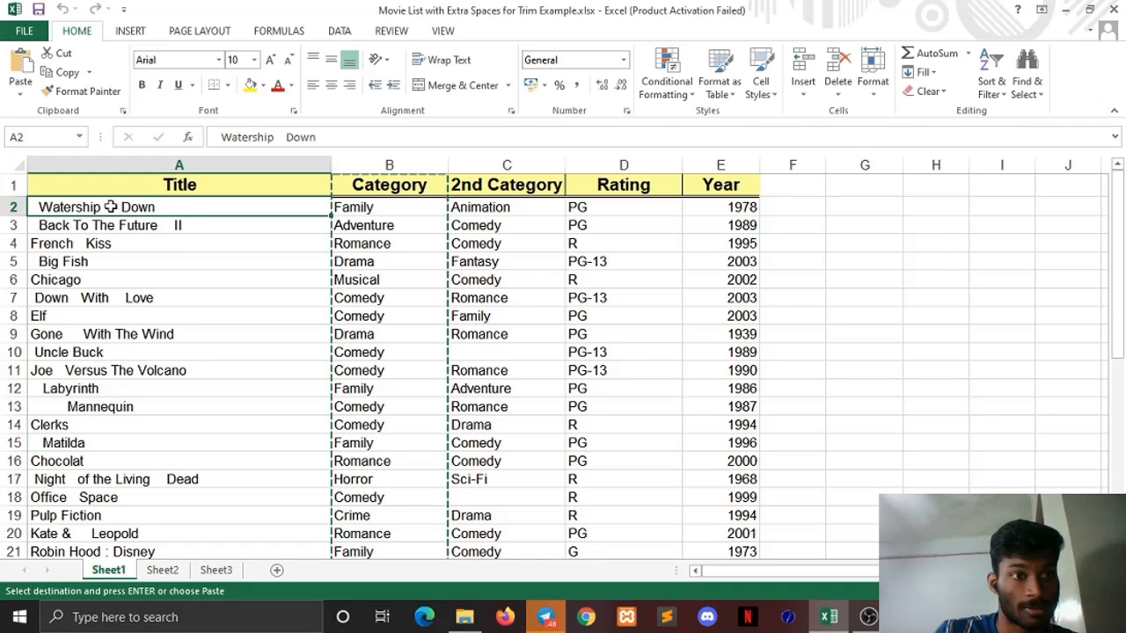
{"action": "left_click", "coordinate": [275, 136]}
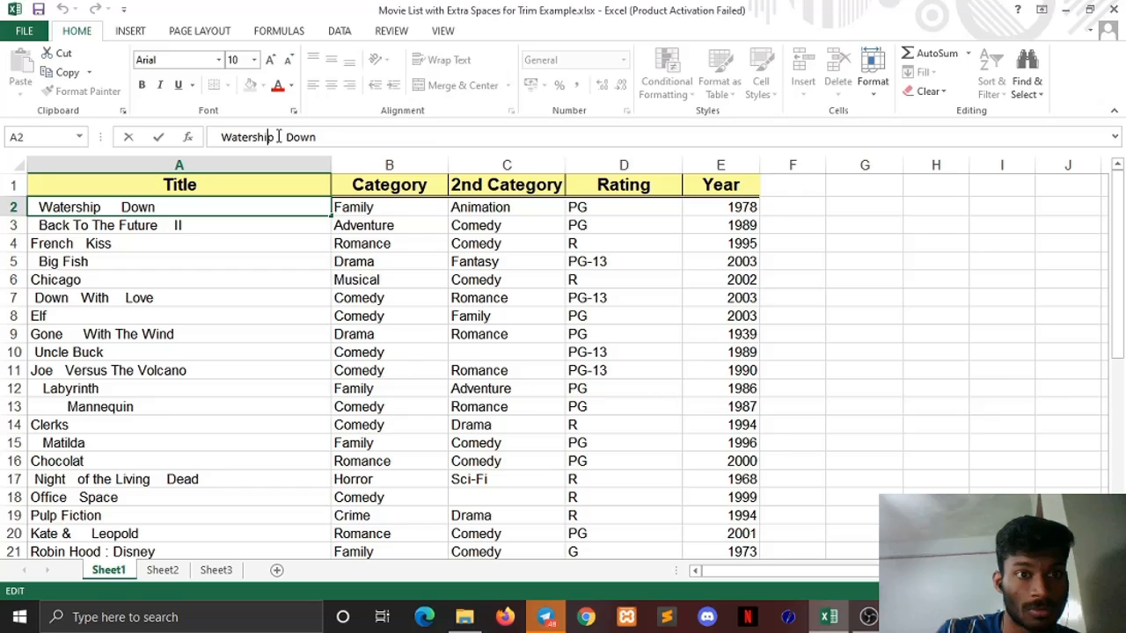
{"action": "key", "text": "Right"}
{"action": "key", "text": "Right"}
{"action": "key", "text": "Right"}
{"action": "key", "text": "Right"}
{"action": "key", "text": "Right"}
{"action": "key", "text": "Right"}
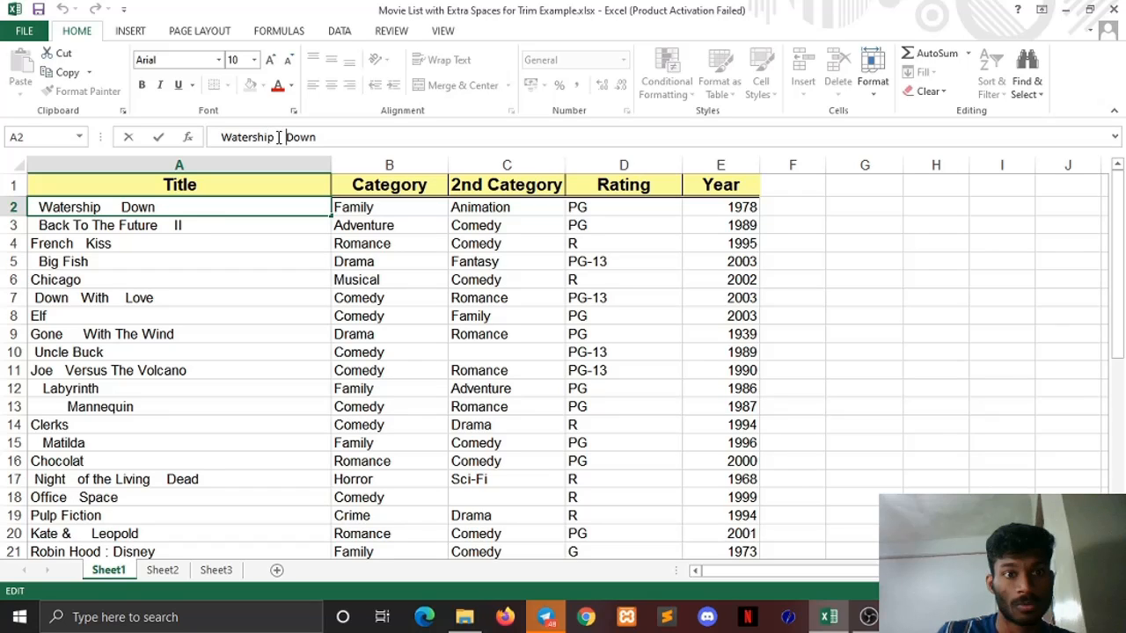
{"action": "left_click", "coordinate": [98, 260]}
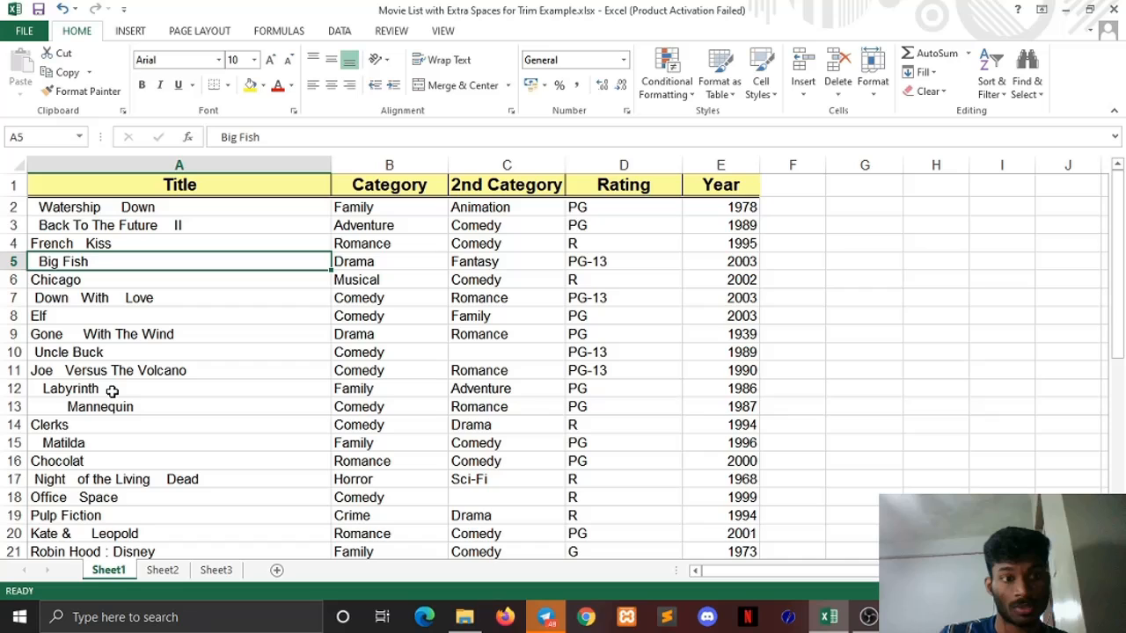
- Insert a blank column between the Title and Category columns
{"action": "left_click", "coordinate": [266, 168]}
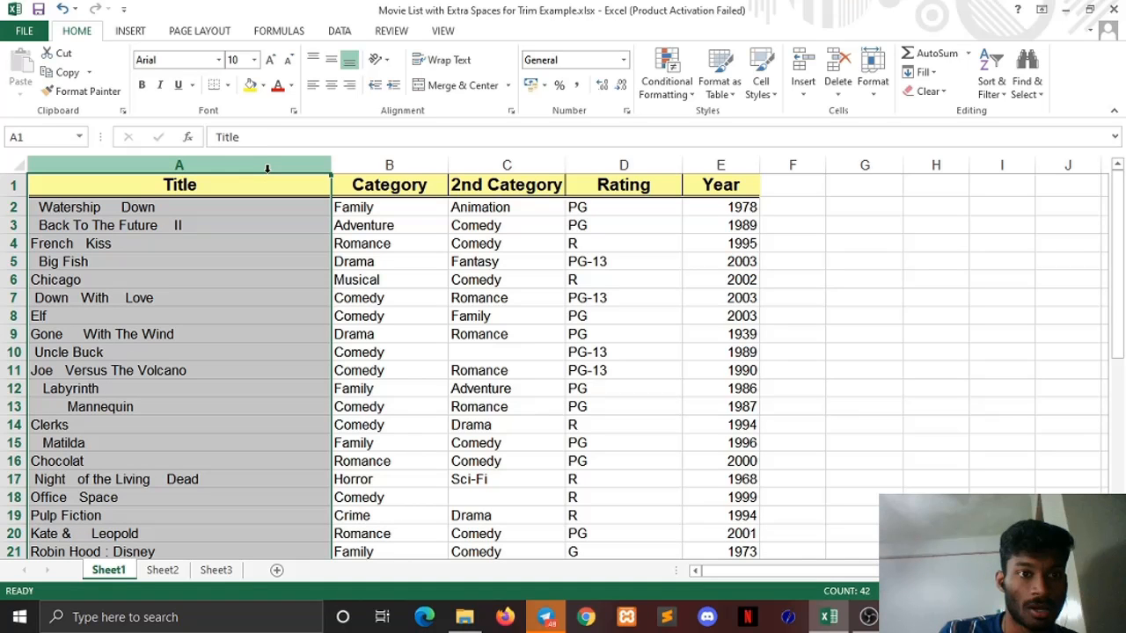
{"action": "left_click", "coordinate": [118, 207]}
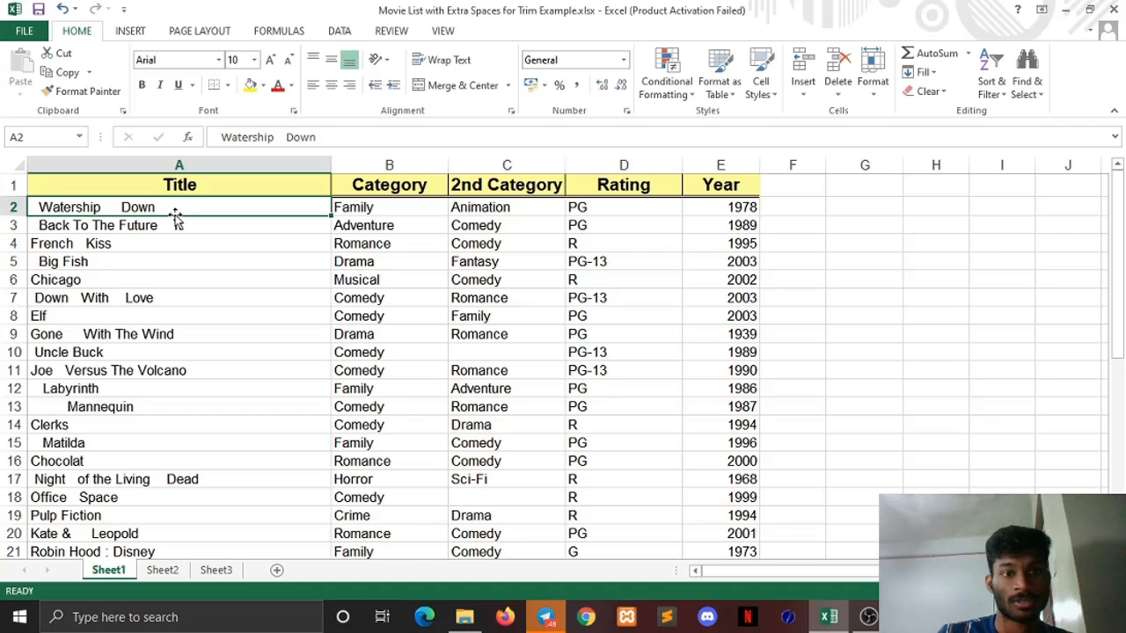
{"action": "left_click", "coordinate": [383, 167]}
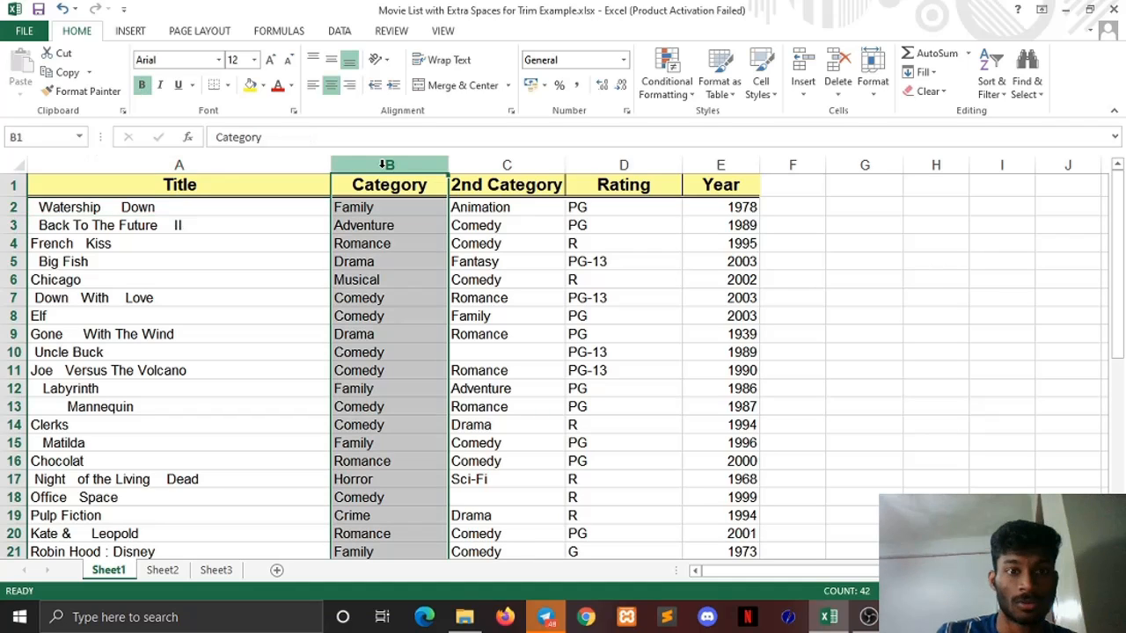
{"action": "left_click", "coordinate": [218, 165]}
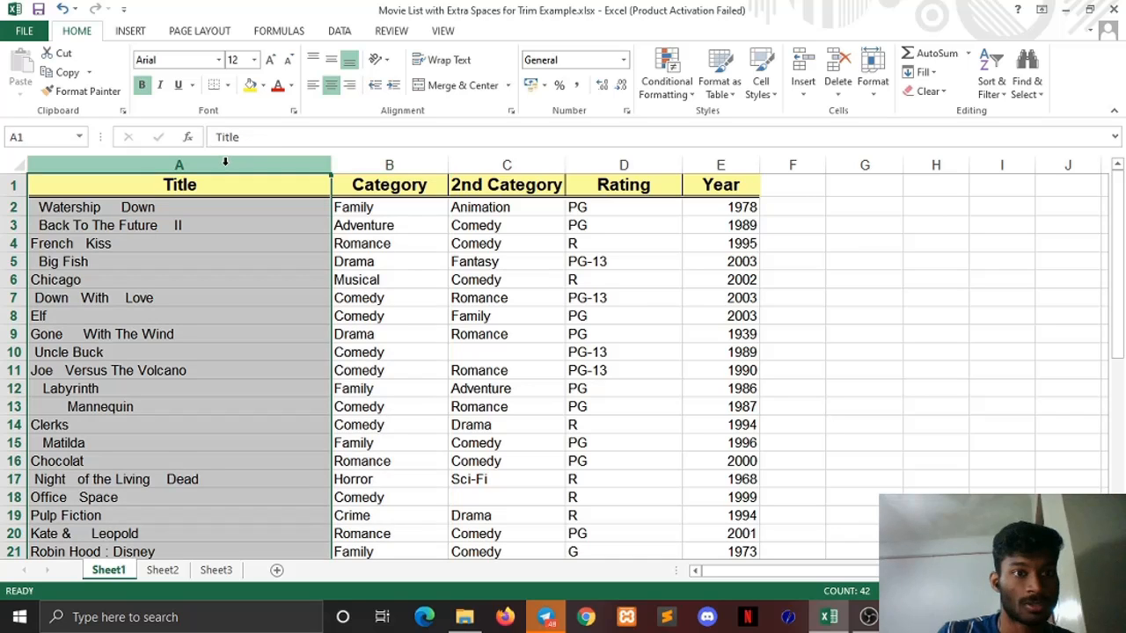
{"action": "left_click", "coordinate": [387, 166]}
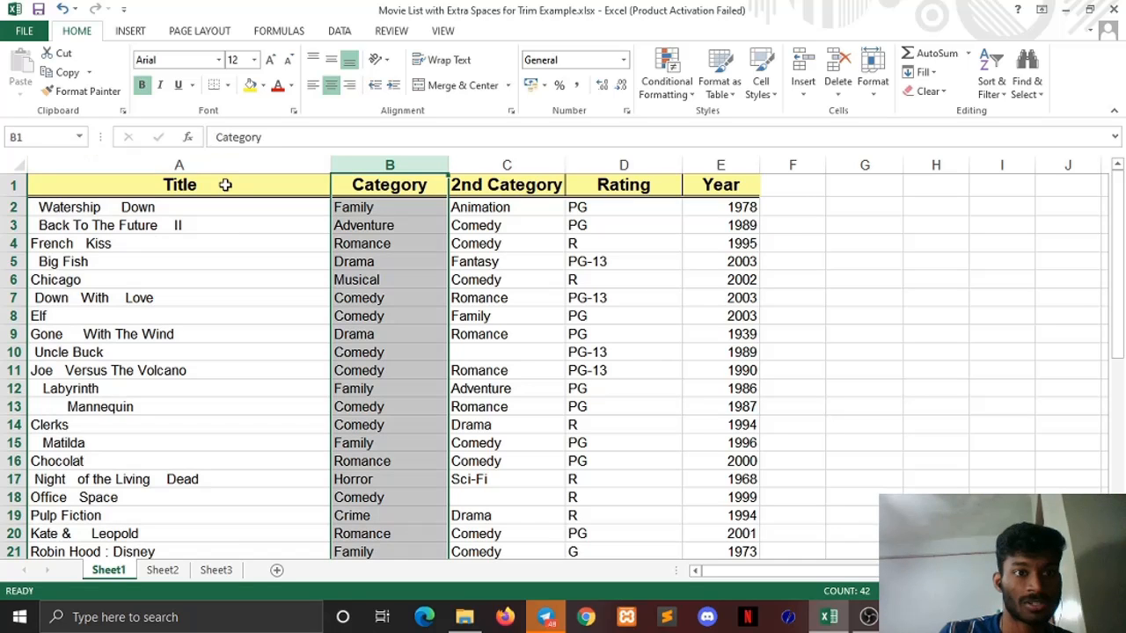
{"action": "right_click", "coordinate": [346, 172]}
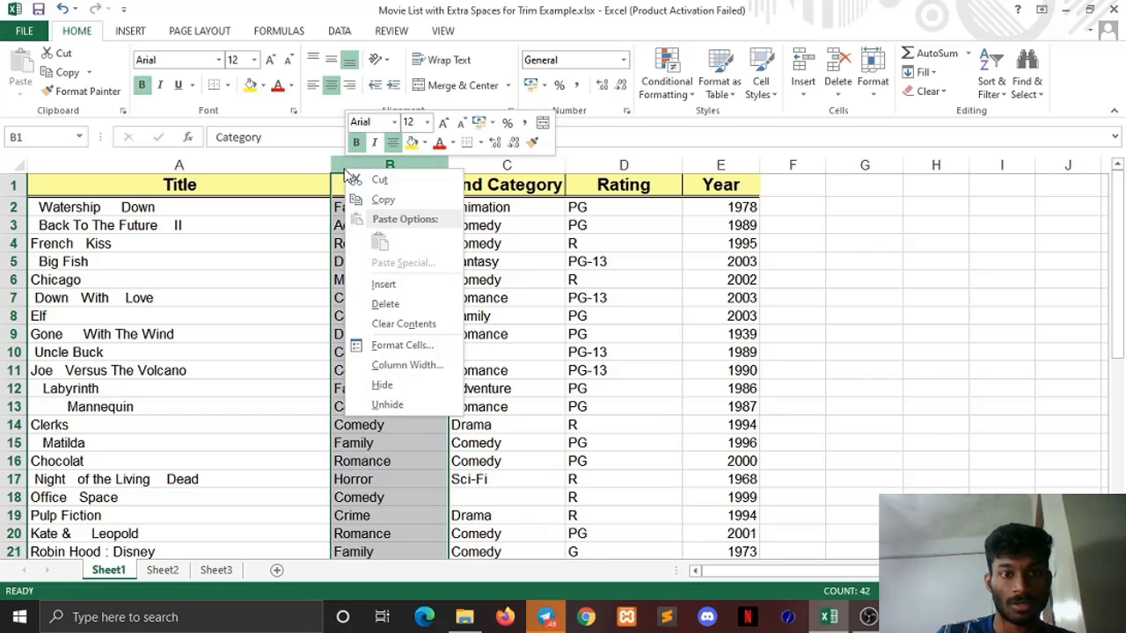
{"action": "left_click", "coordinate": [396, 284]}
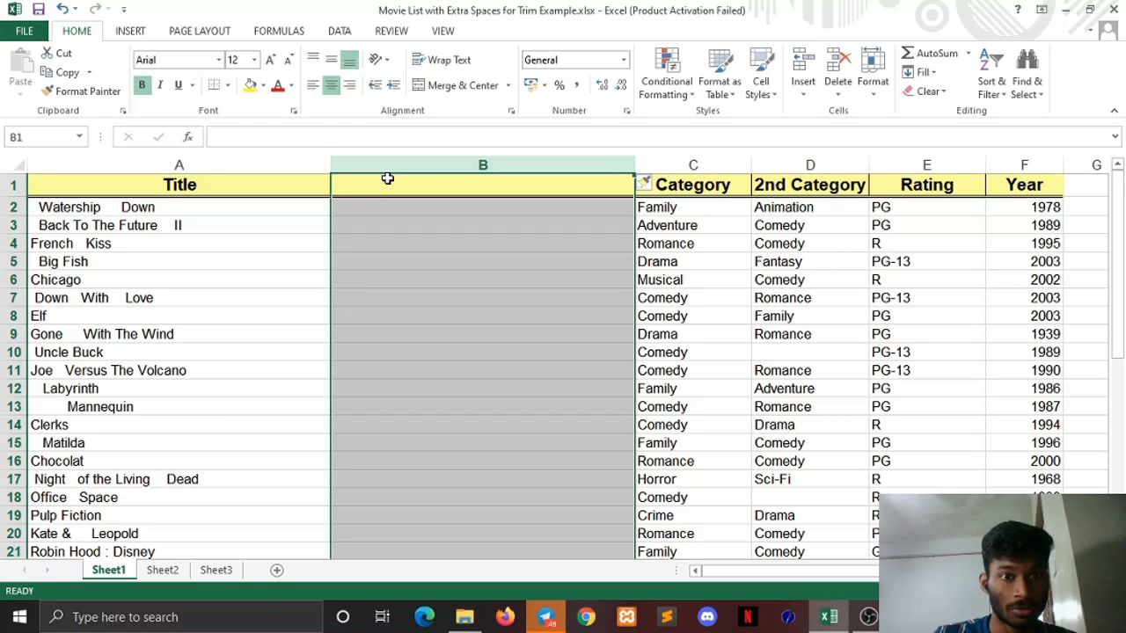
- Enter a TRIM formula in B2 that removes the extra spaces from the title in A2
{"action": "left_click", "coordinate": [350, 213]}
{"action": "double_click", "coordinate": [347, 209]}
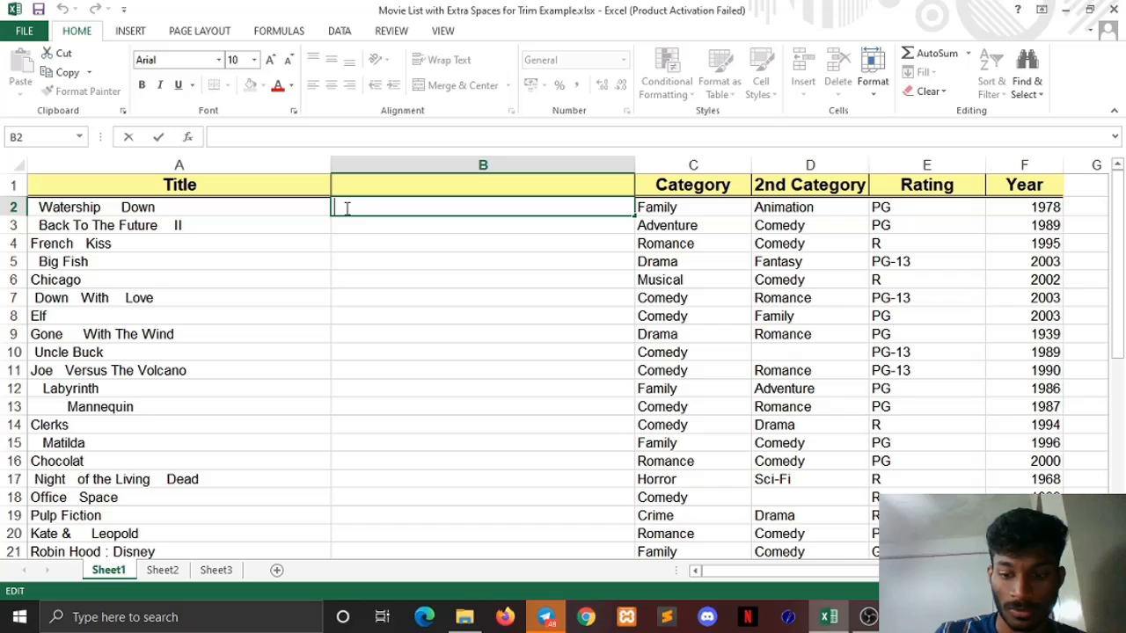
{"action": "type", "text": "=tri"}
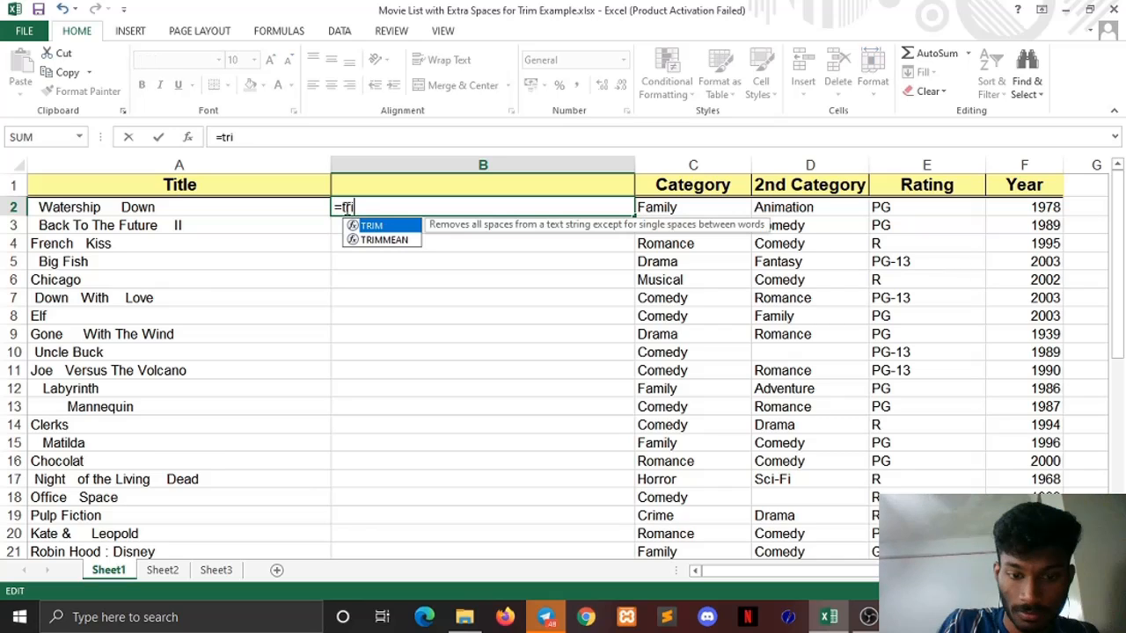
{"action": "type", "text": "m("}
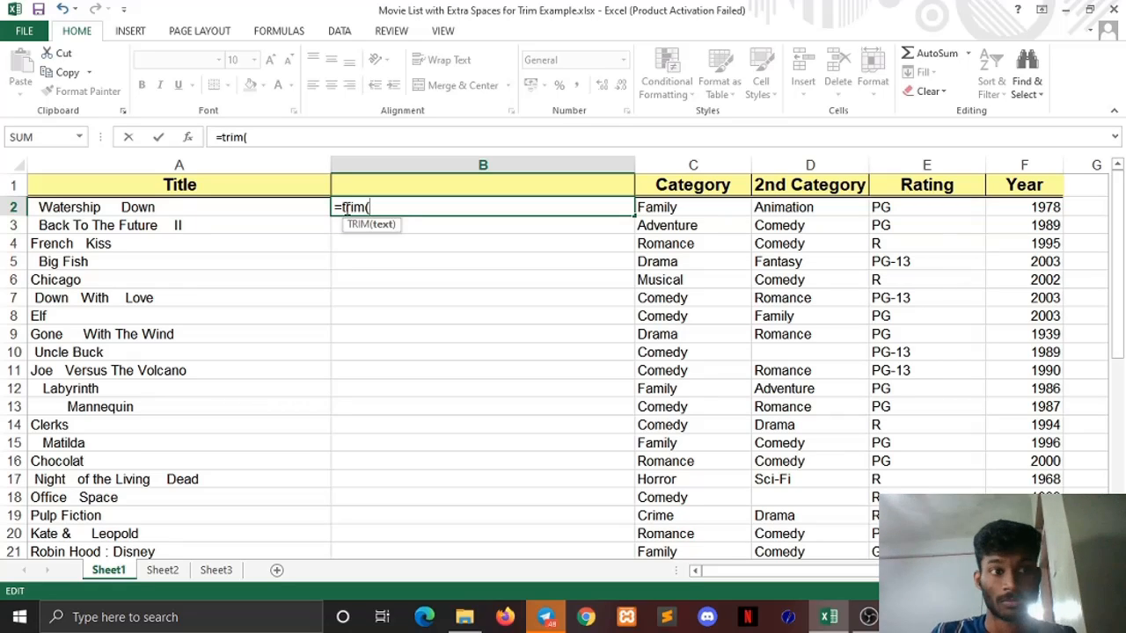
{"action": "type", "text": "A2"}
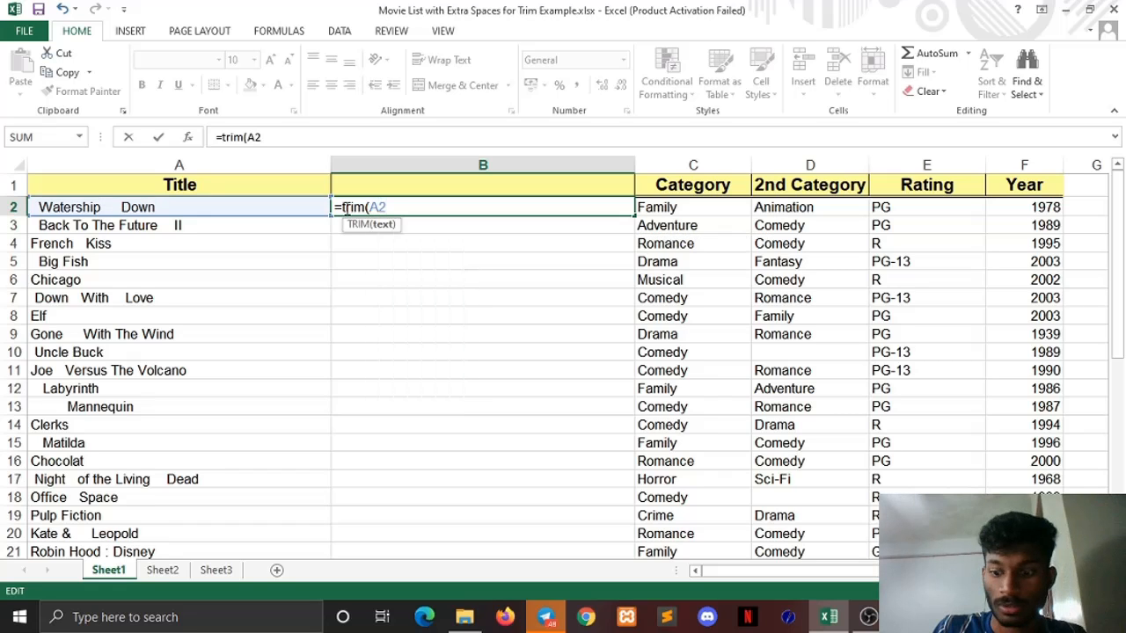
{"action": "key", "text": "Return"}
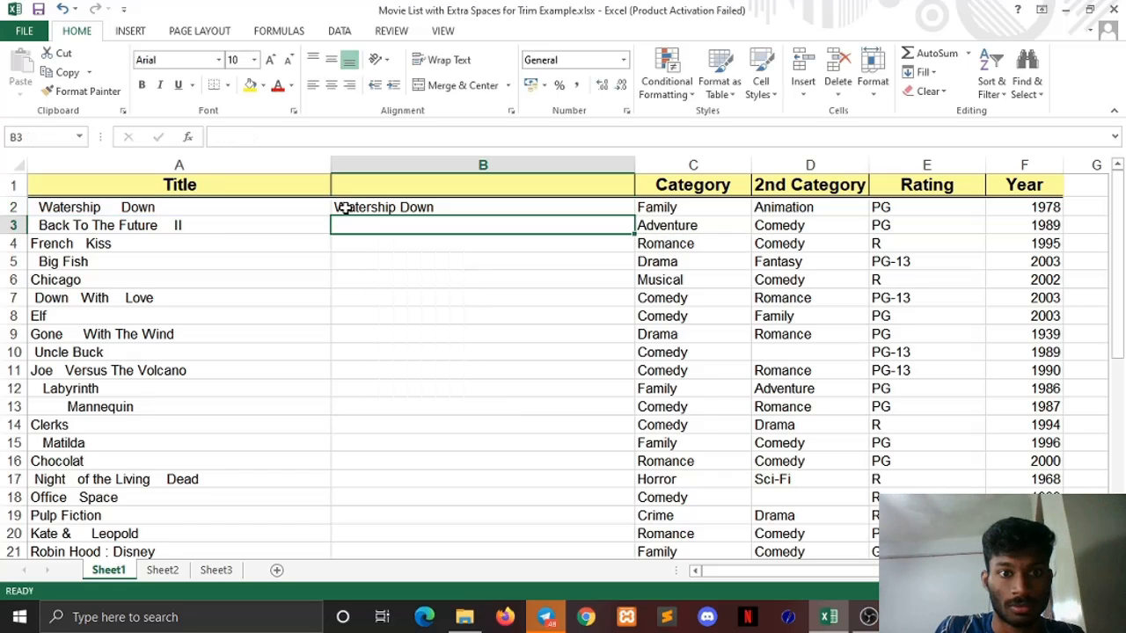
- Fill the TRIM formula from B2 down to B42 so every movie title is covered
{"action": "left_click", "coordinate": [461, 210]}
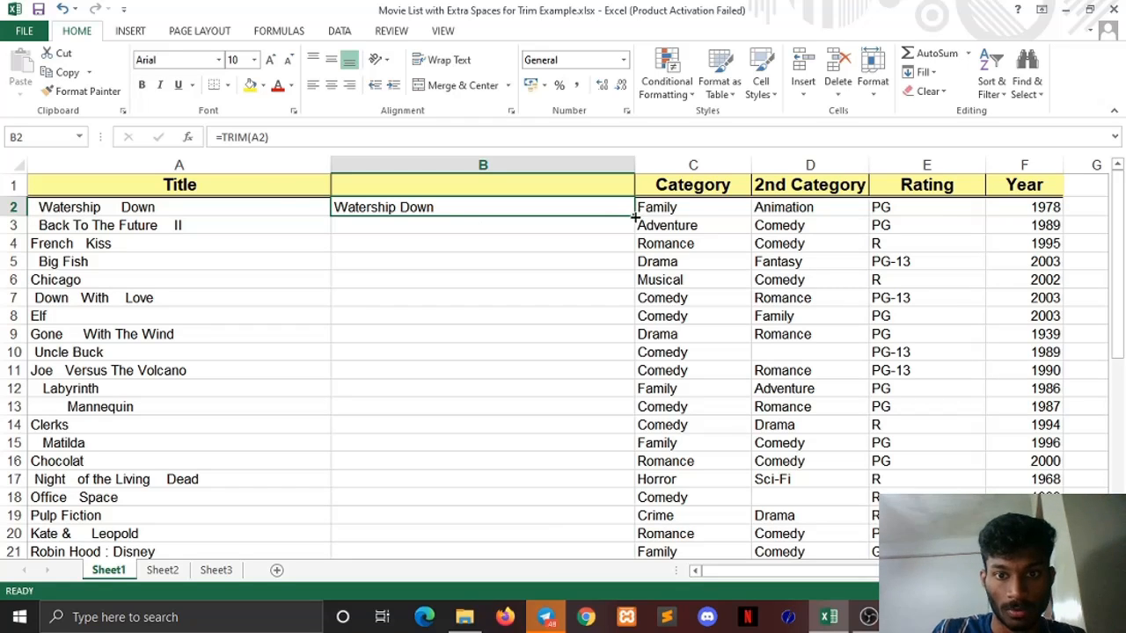
{"action": "left_click", "coordinate": [604, 227]}
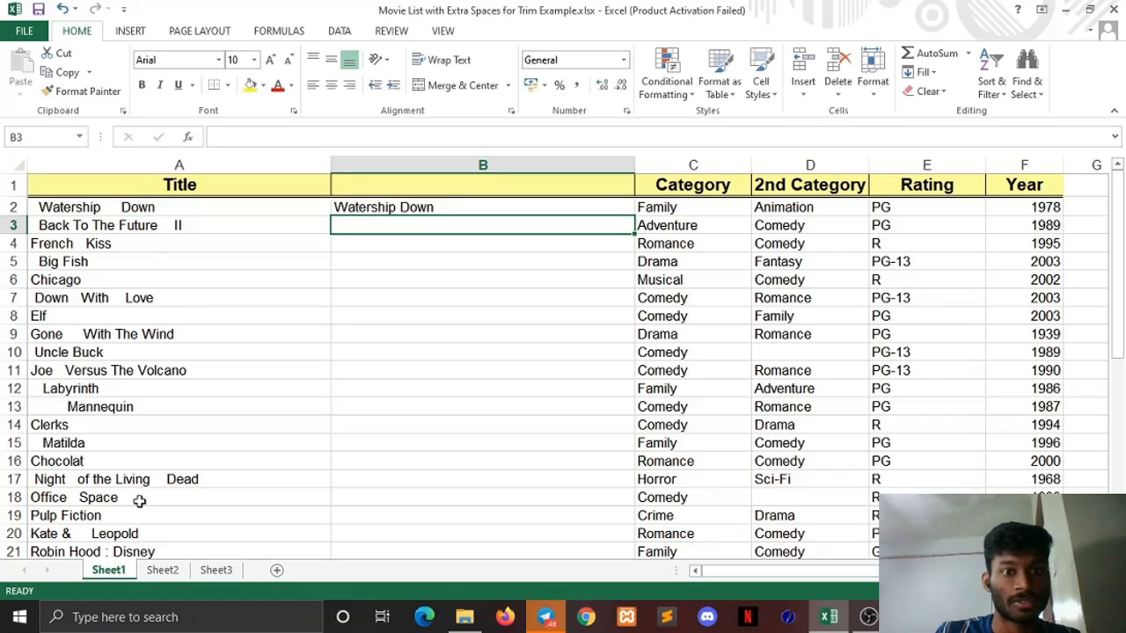
{"action": "left_click", "coordinate": [463, 209]}
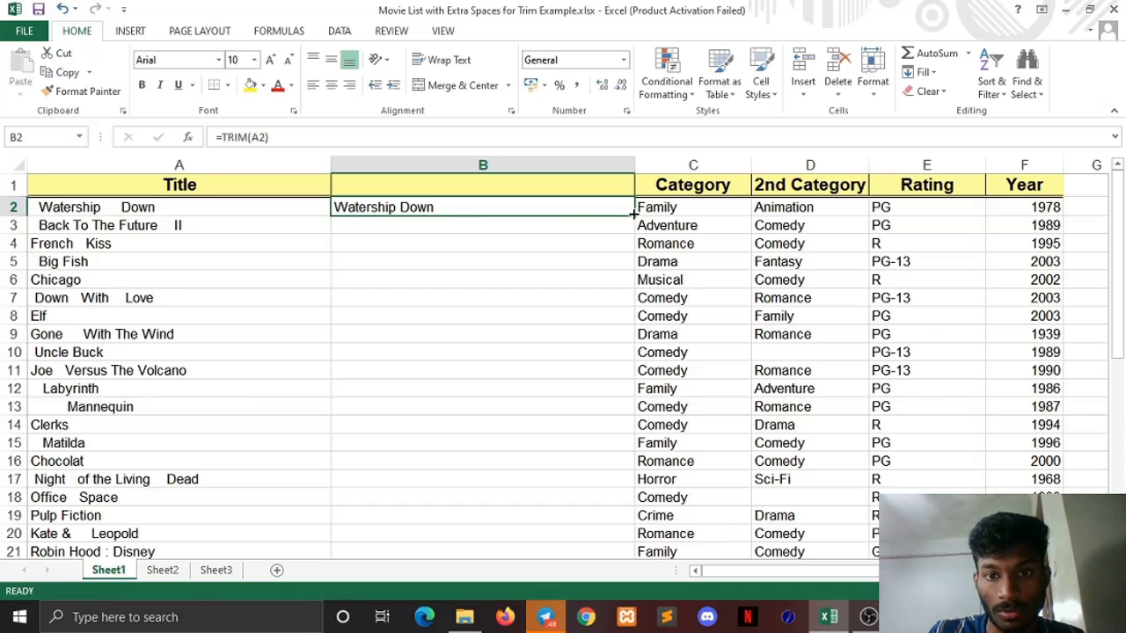
{"action": "left_click_drag", "start_coordinate": [634, 215], "coordinate": [640, 517]}
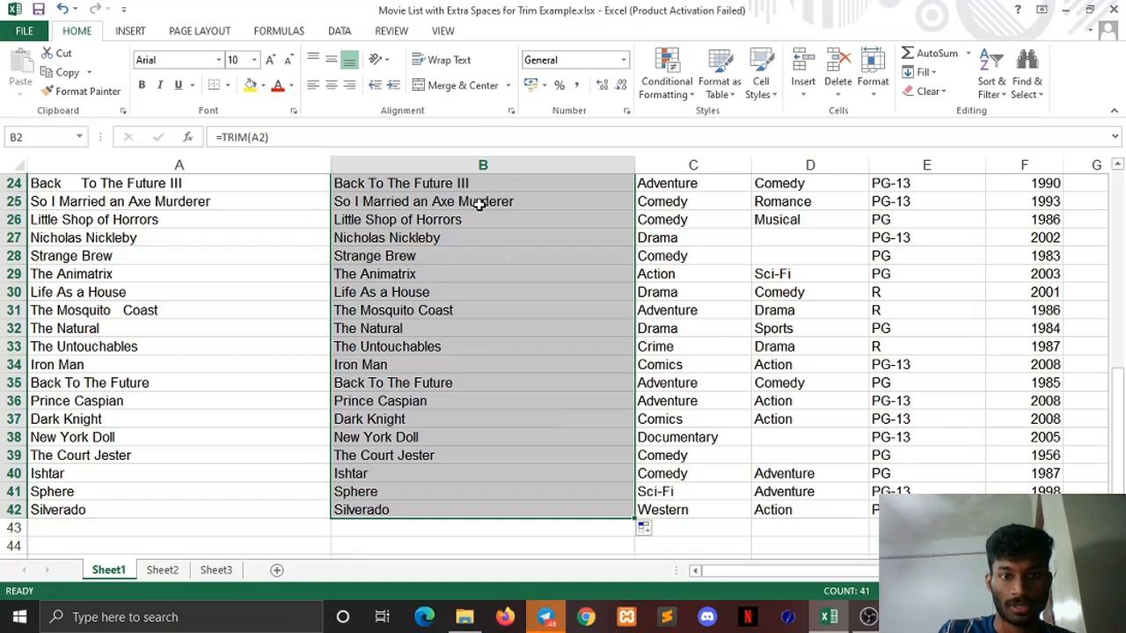
{"action": "left_click_drag", "start_coordinate": [1121, 396], "coordinate": [1123, 211]}
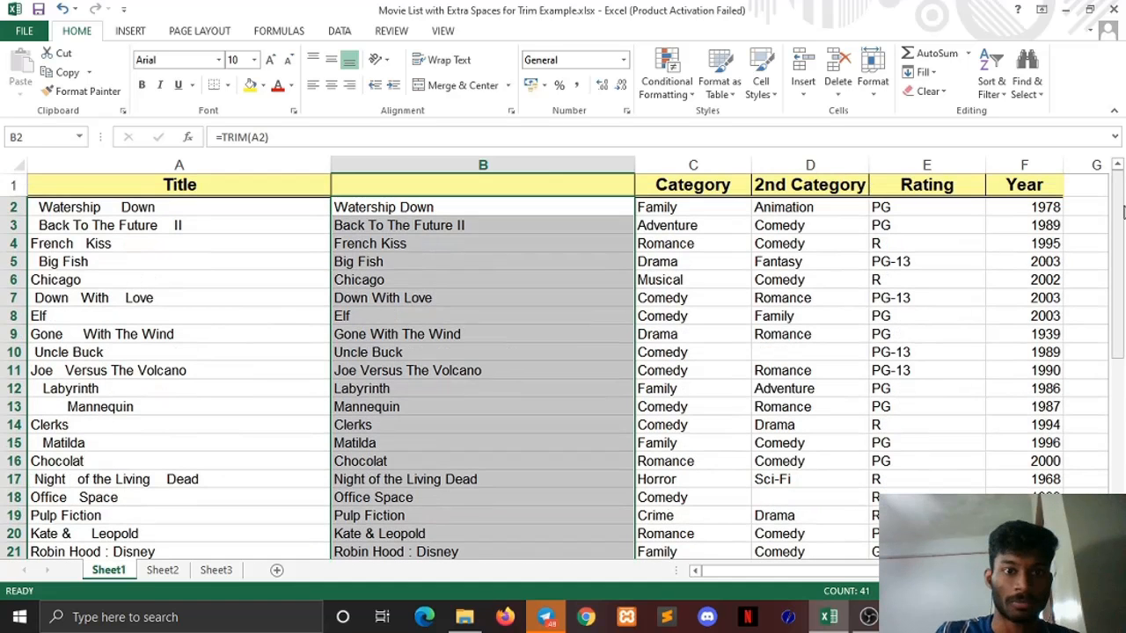
- Copy column B and paste it over column A as values only, replacing the untrimmed titles
{"action": "left_click", "coordinate": [240, 159]}
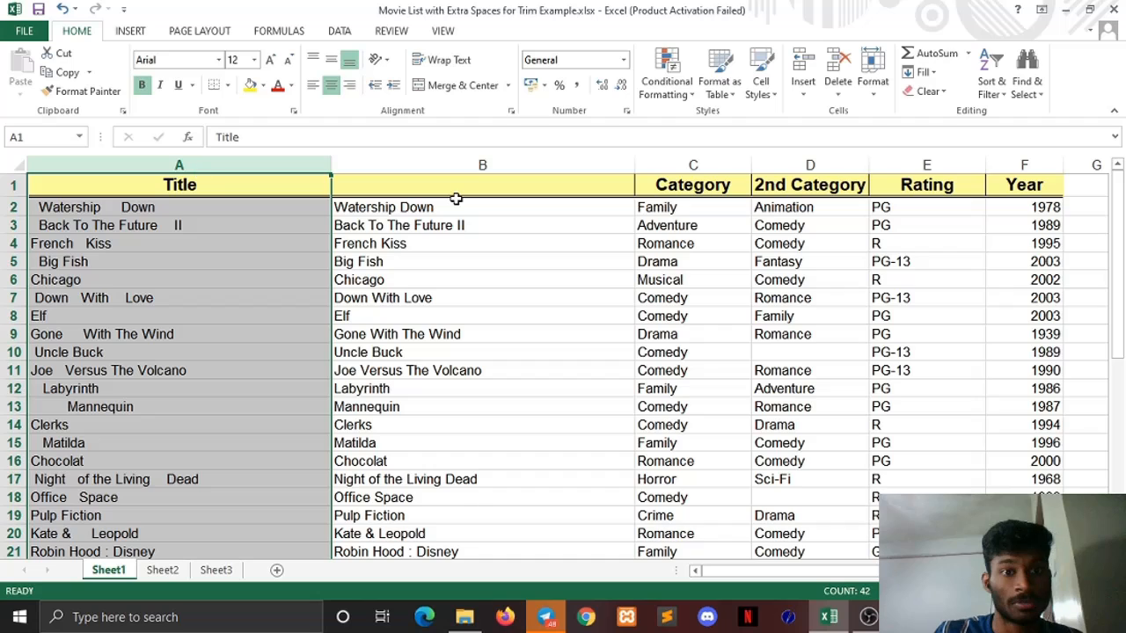
{"action": "left_click", "coordinate": [402, 164]}
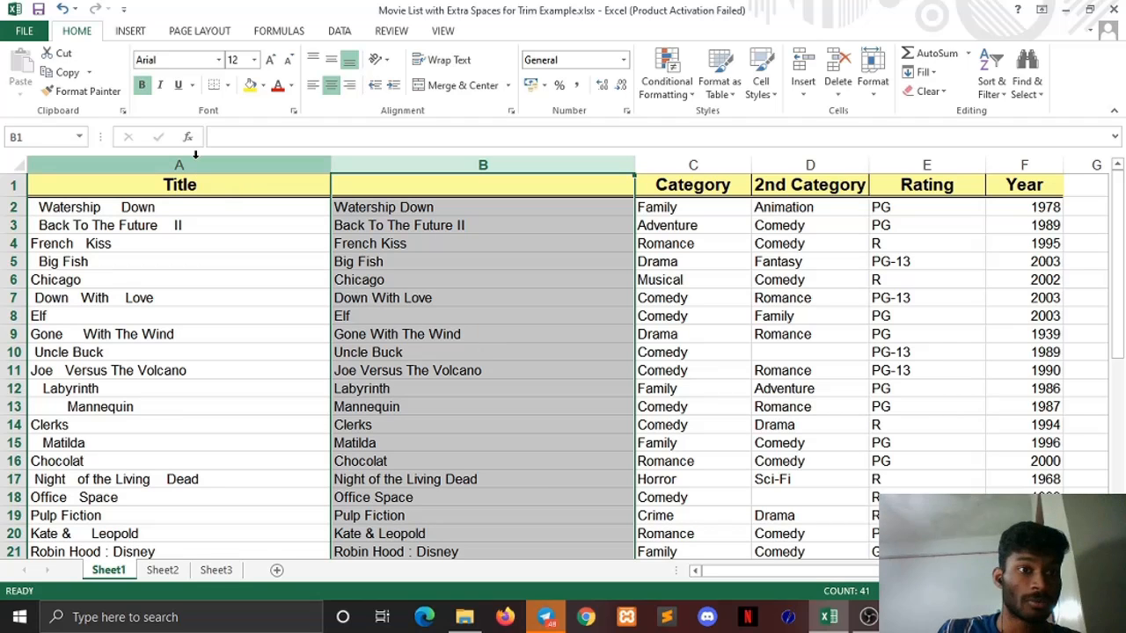
{"action": "left_click", "coordinate": [416, 182]}
{"action": "right_click", "coordinate": [404, 161]}
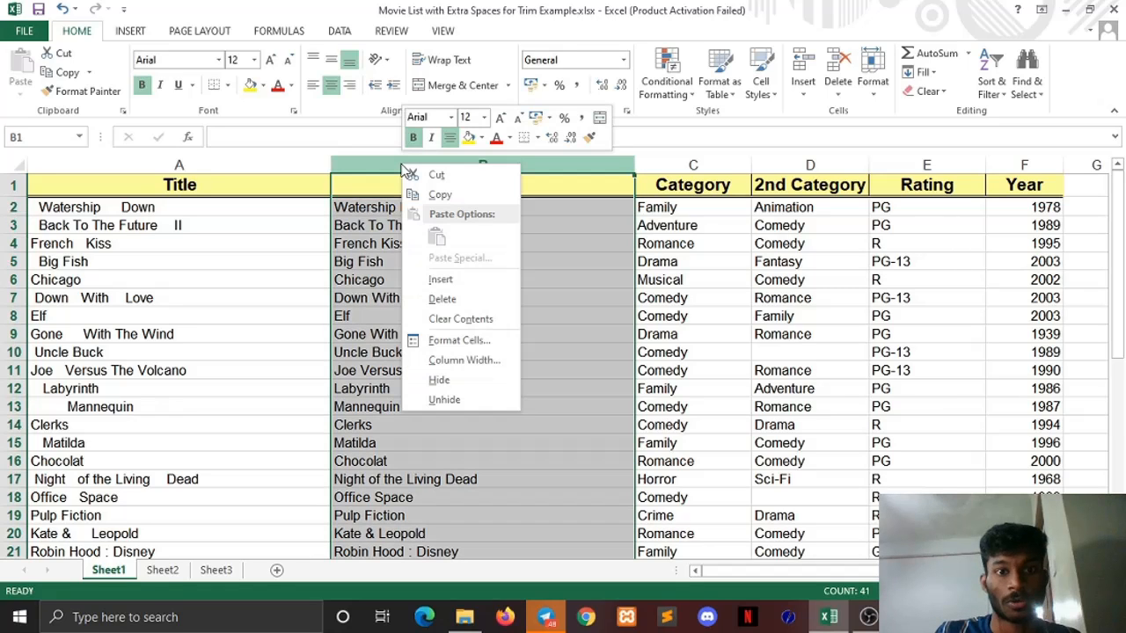
{"action": "left_click", "coordinate": [445, 195]}
{"action": "left_click", "coordinate": [224, 166]}
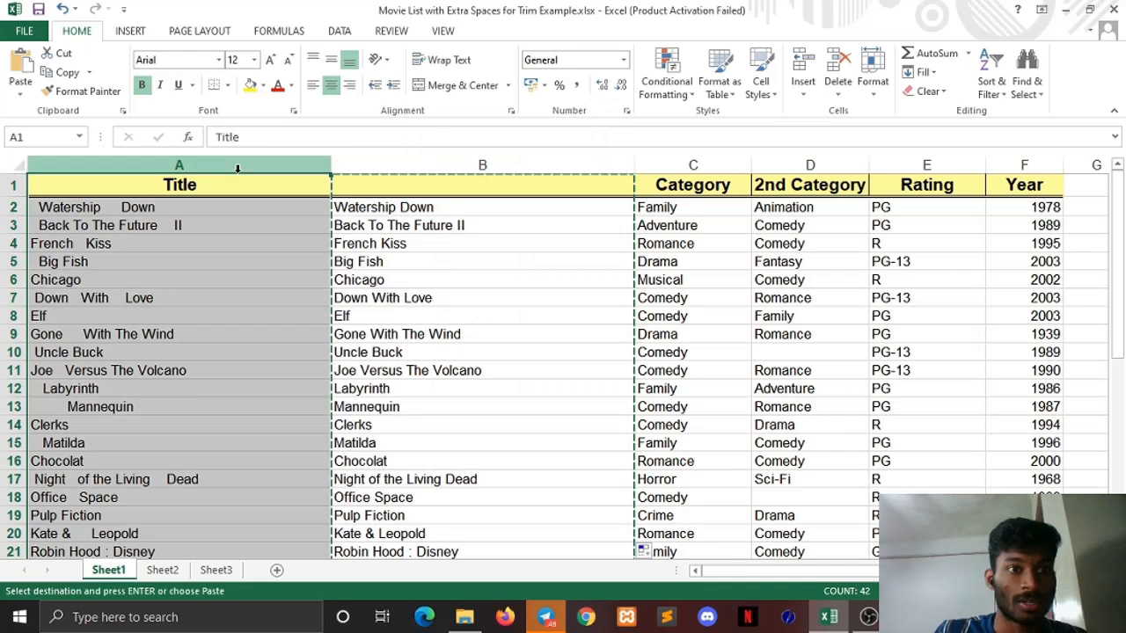
{"action": "right_click", "coordinate": [222, 166]}
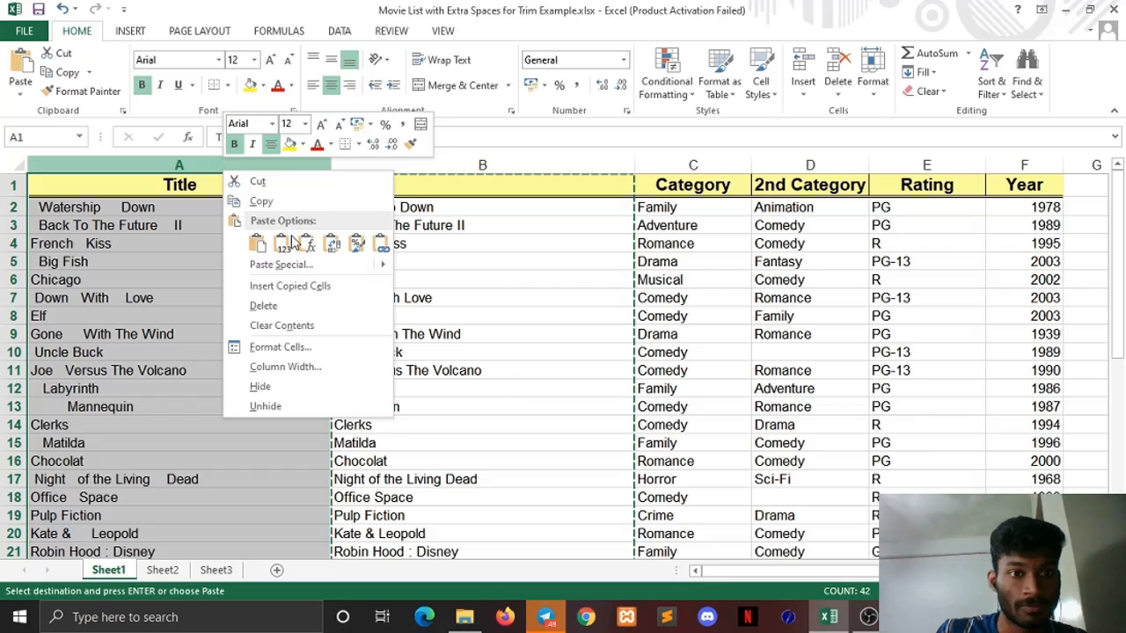
{"action": "mouse_move", "coordinate": [299, 273]}
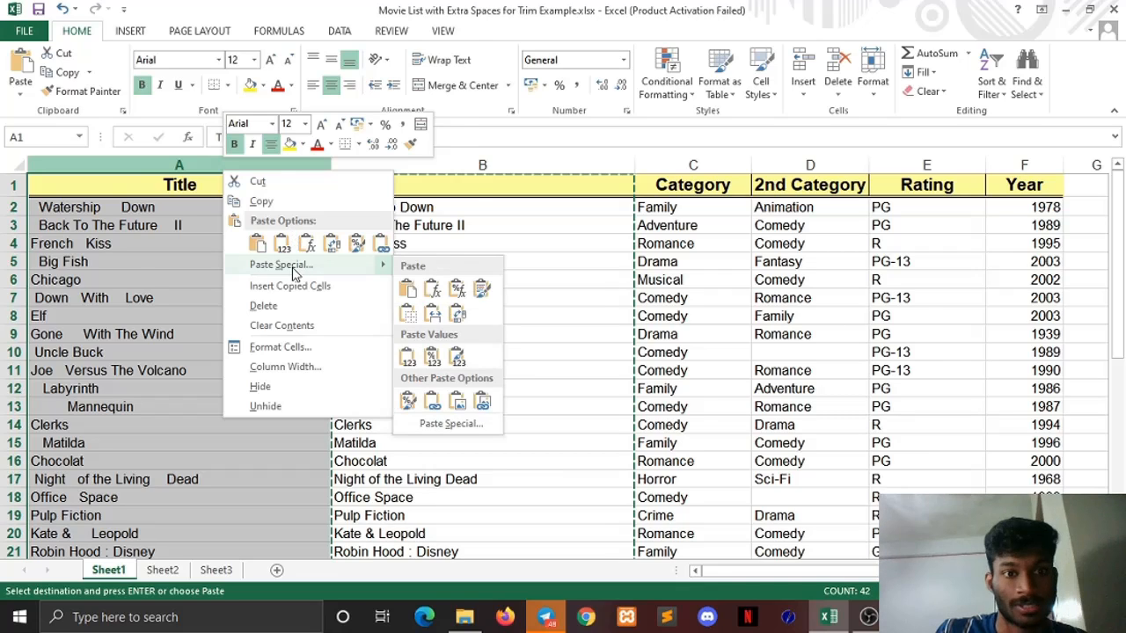
{"action": "left_click", "coordinate": [293, 267]}
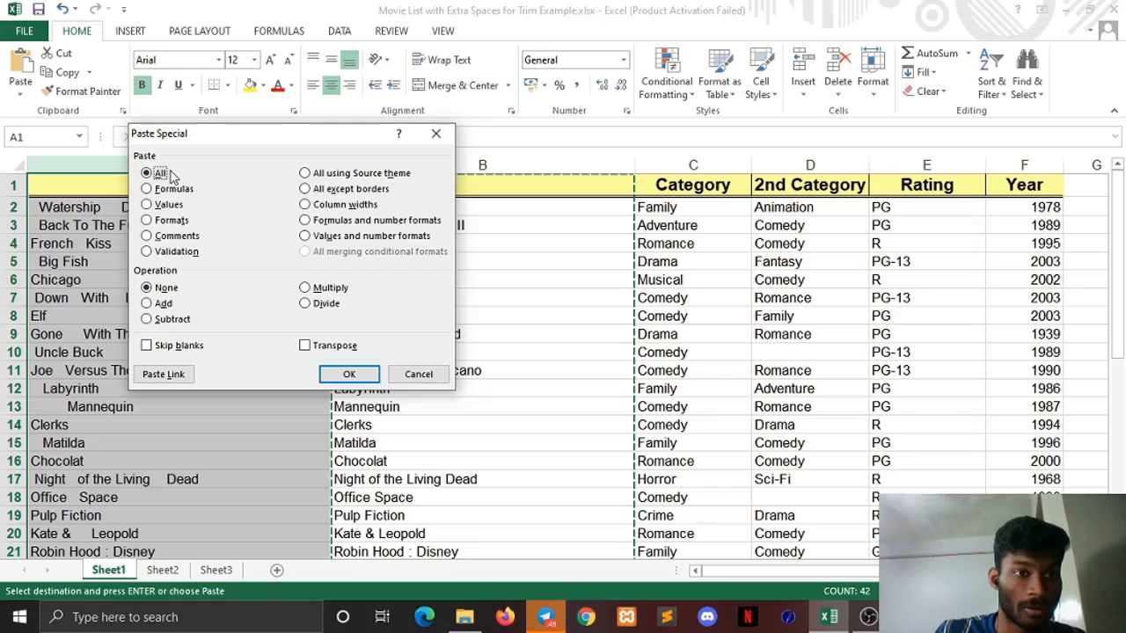
{"action": "left_click", "coordinate": [147, 205]}
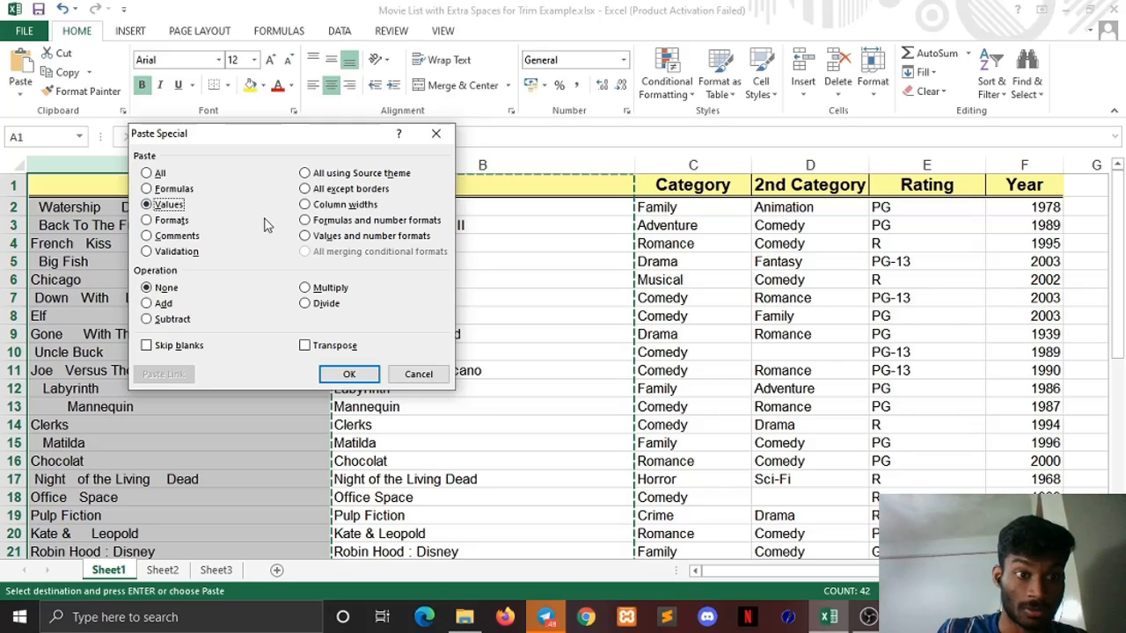
{"action": "left_click", "coordinate": [353, 374]}
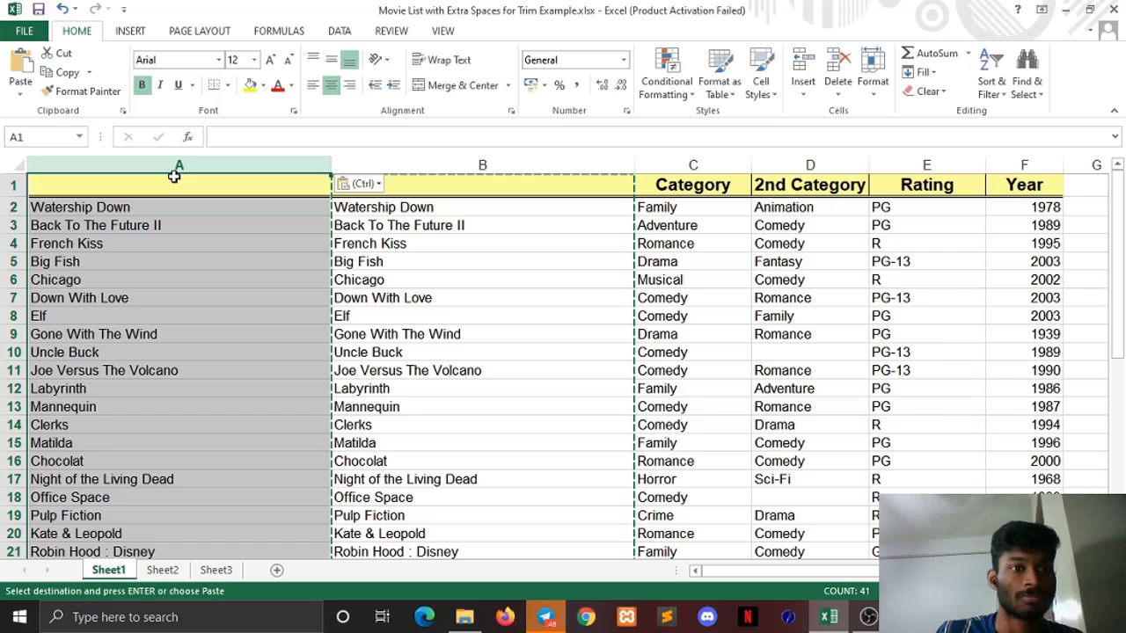
- Delete the helper column B that holds the TRIM formulas
{"action": "left_click", "coordinate": [445, 166]}
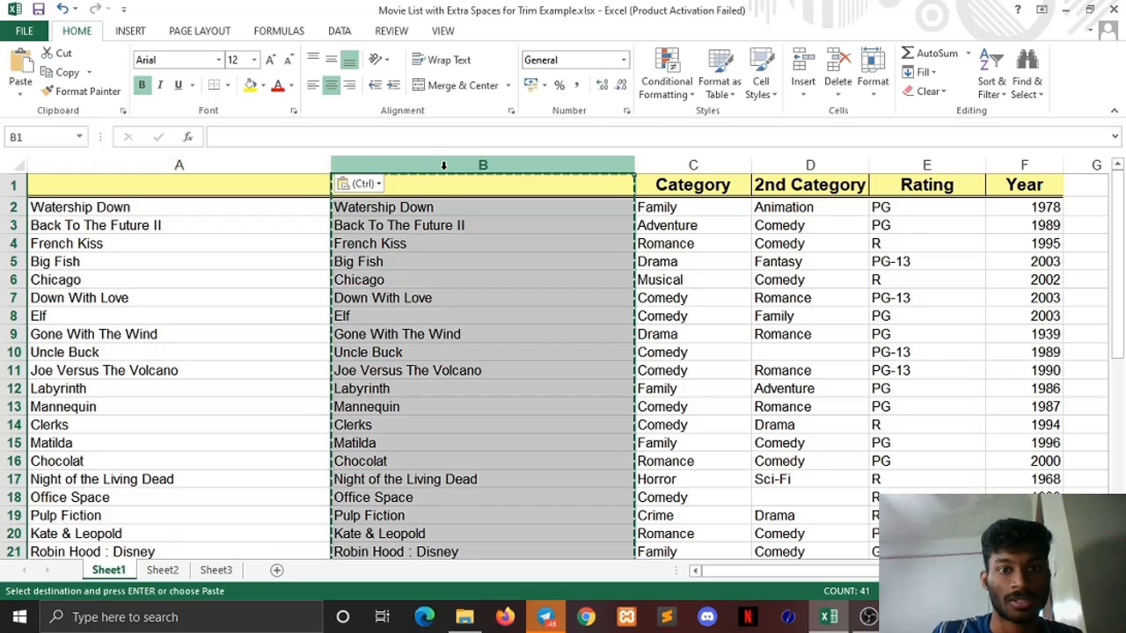
{"action": "right_click", "coordinate": [444, 165]}
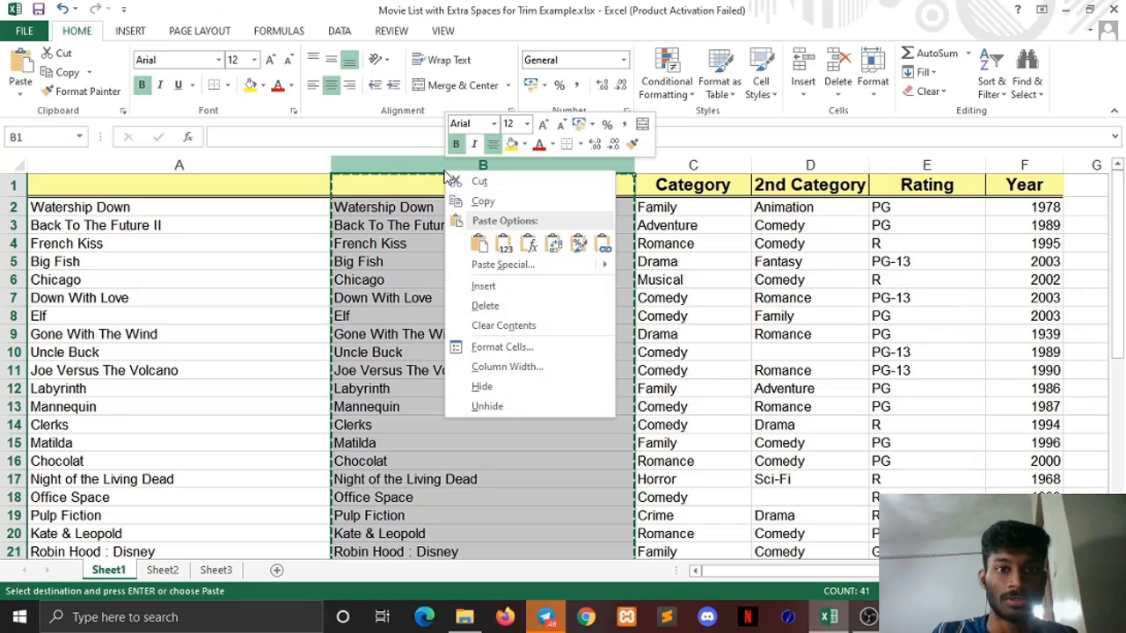
{"action": "left_click", "coordinate": [505, 308]}
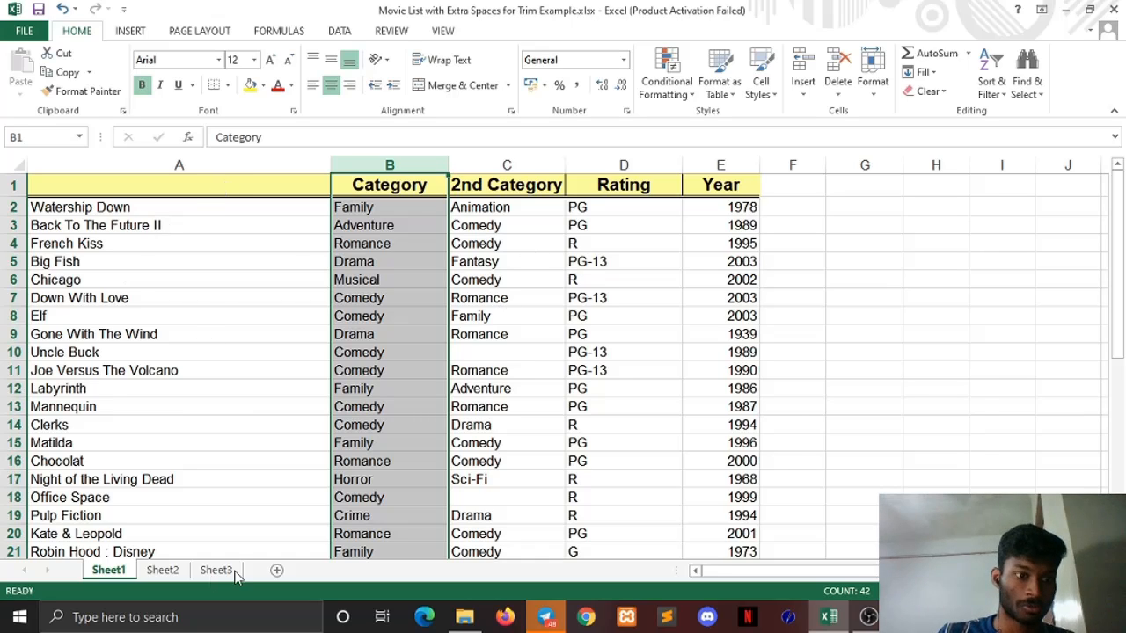
{"action": "left_click", "coordinate": [157, 241]}
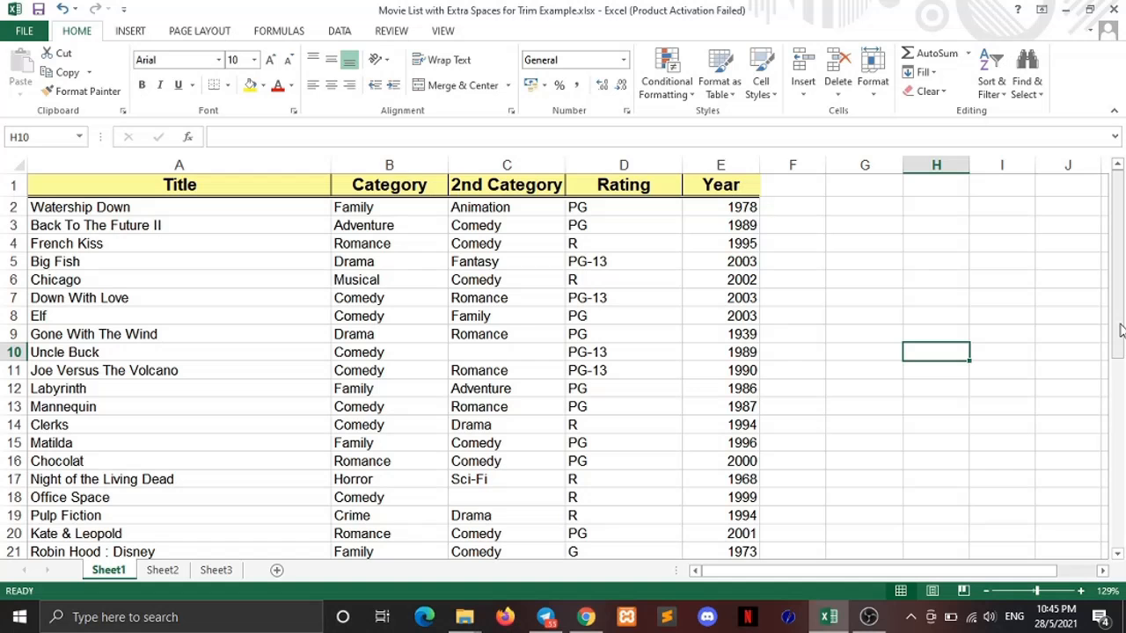
{"action": "mouse_move", "coordinate": [1119, 327]}
{"action": "left_mouse_down"}
{"action": "mouse_move", "coordinate": [1120, 475]}
{"action": "mouse_move", "coordinate": [1119, 330]}
{"action": "left_mouse_up"}
{"action": "left_click_drag", "start_coordinate": [1117, 252], "coordinate": [1084, 223]}
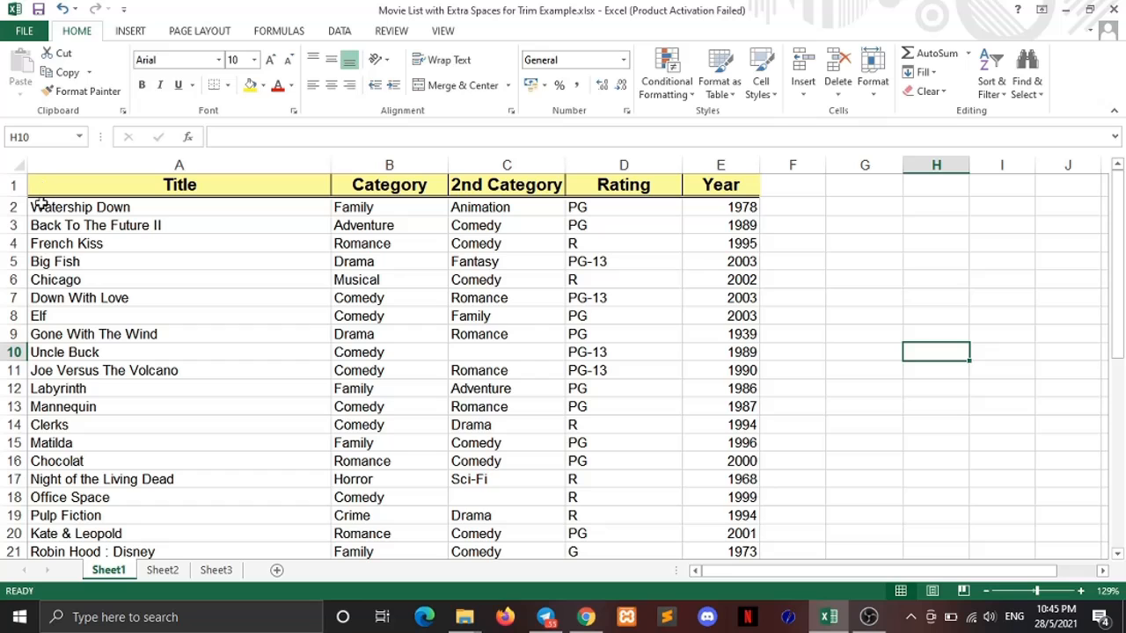
- Turn the movie data in A2:E43 into a table, leaving the option for existing headers off
{"action": "left_click", "coordinate": [98, 184]}
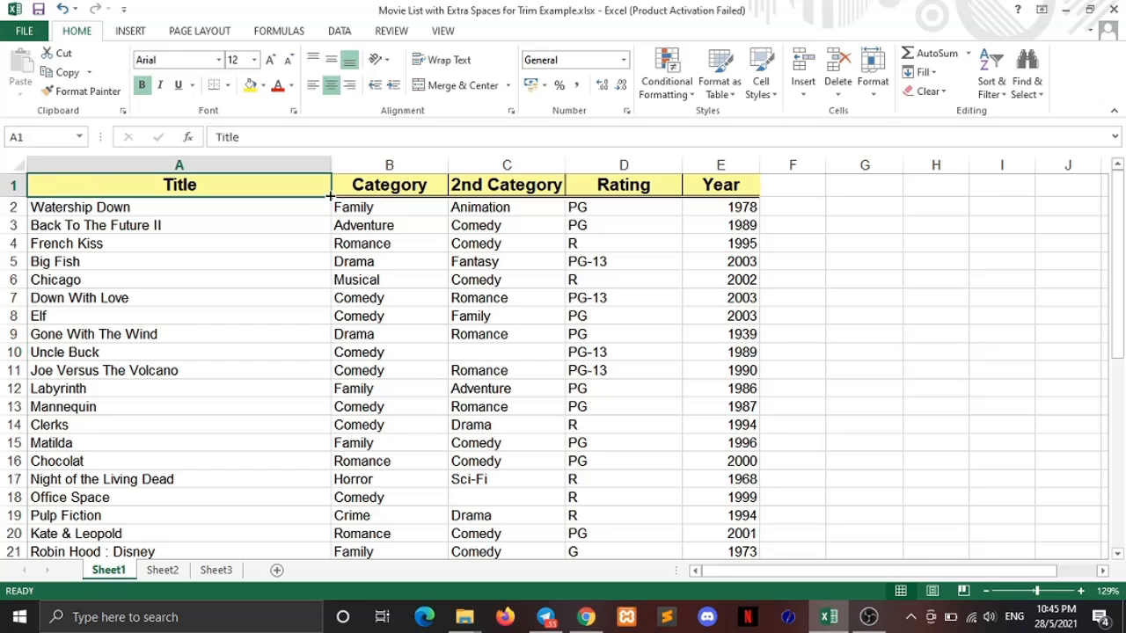
{"action": "left_click_drag", "start_coordinate": [328, 206], "coordinate": [749, 433]}
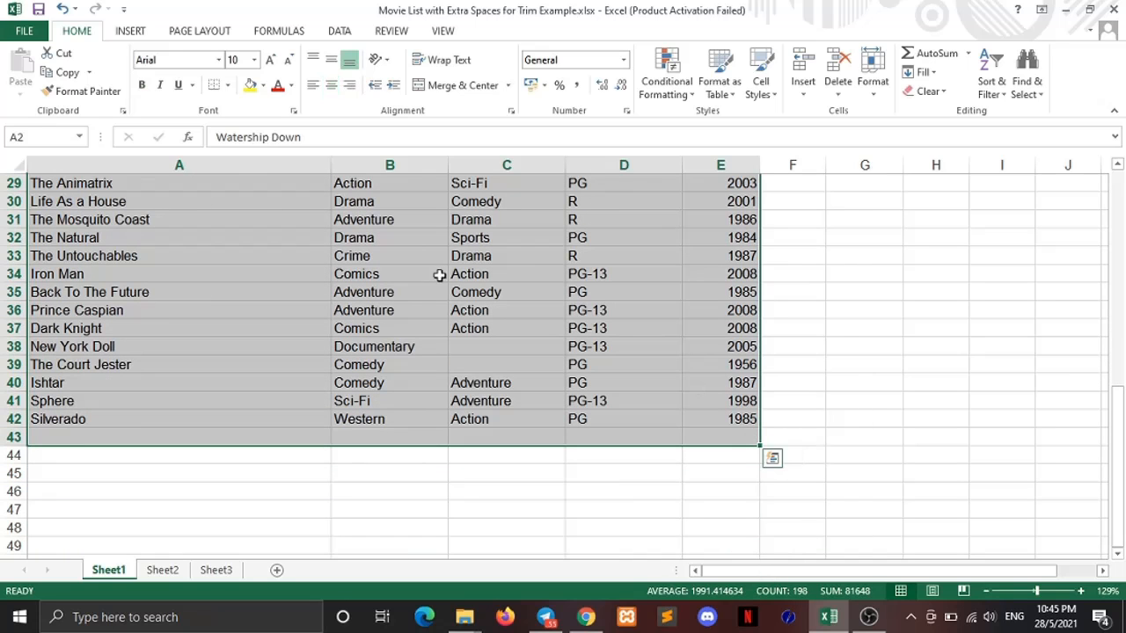
{"action": "left_click", "coordinate": [133, 31]}
{"action": "left_click", "coordinate": [139, 79]}
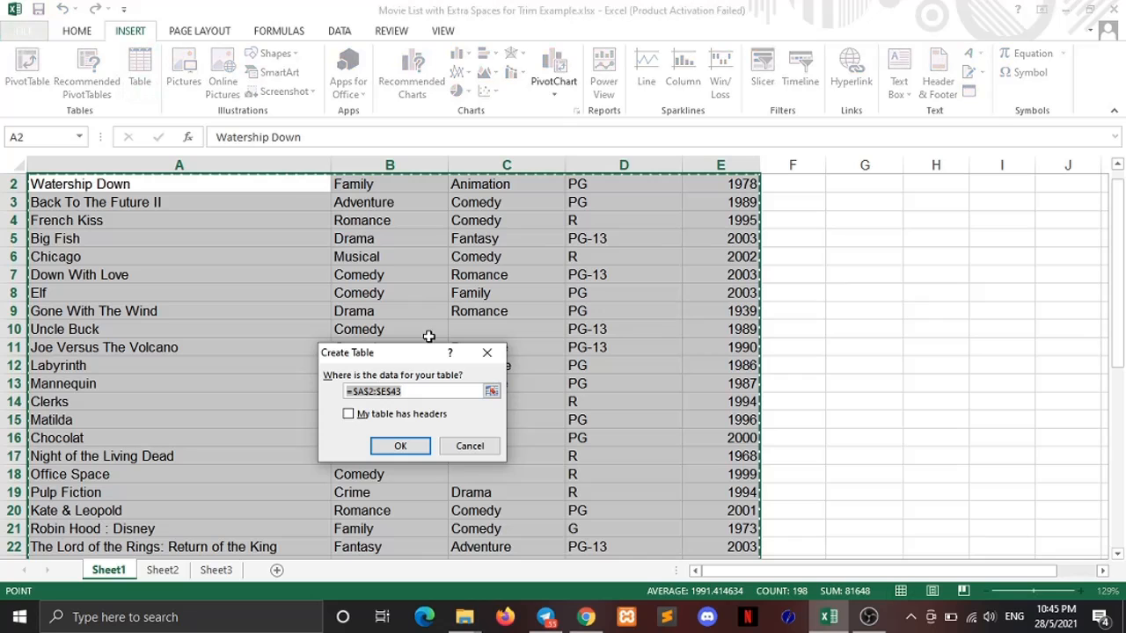
{"action": "left_click", "coordinate": [403, 452]}
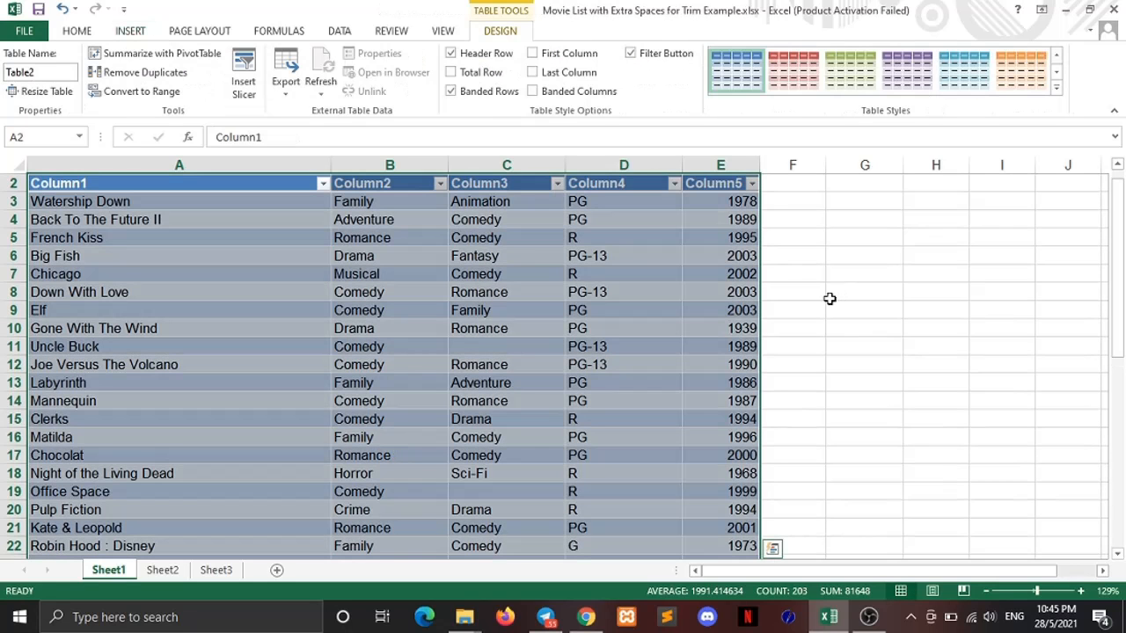
- Apply the first Medium table style, with a black header row and grey banded rows, to the movie table
{"action": "left_click", "coordinate": [1056, 86]}
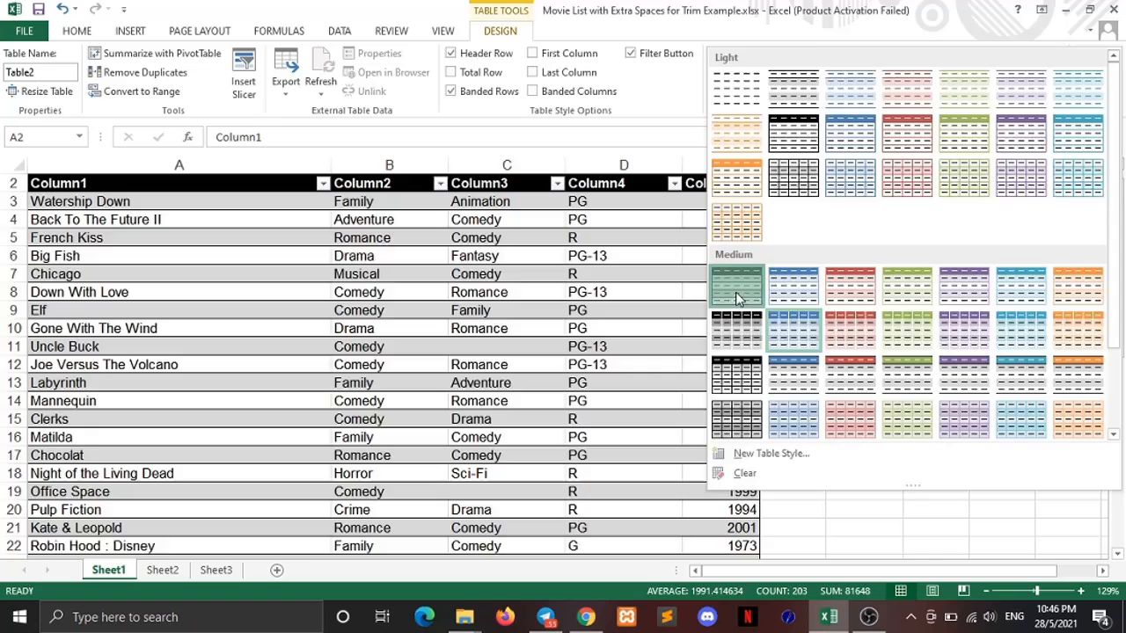
{"action": "left_click", "coordinate": [736, 293]}
{"action": "left_click", "coordinate": [927, 323]}
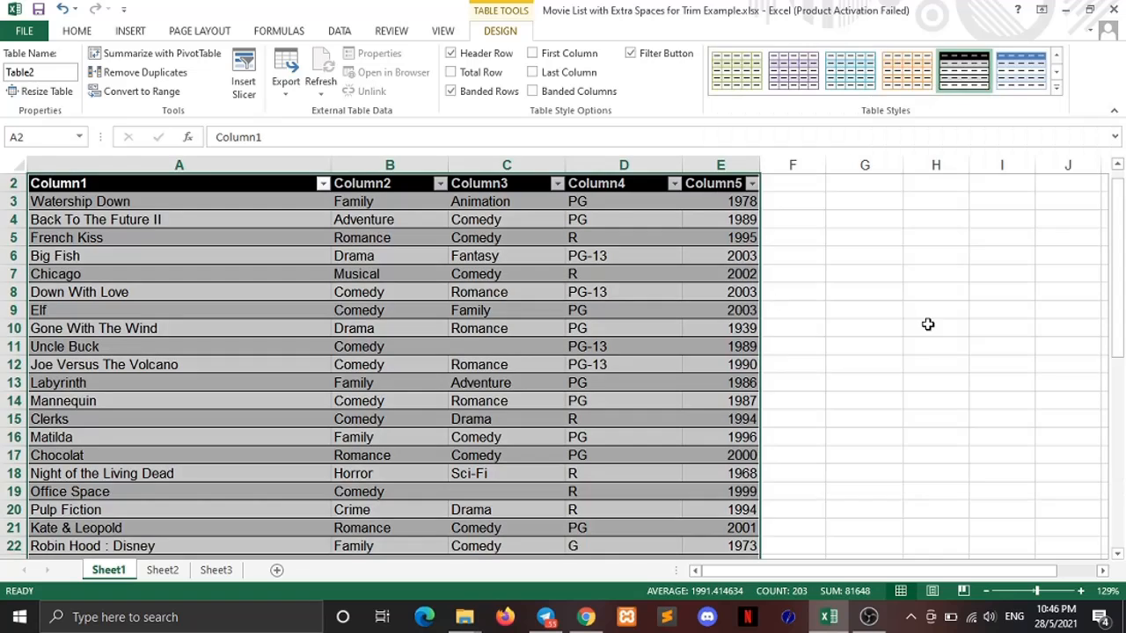
{"action": "mouse_move", "coordinate": [1123, 274]}
{"action": "left_mouse_down"}
{"action": "mouse_move", "coordinate": [1117, 452]}
{"action": "mouse_move", "coordinate": [1123, 255]}
{"action": "left_mouse_up"}
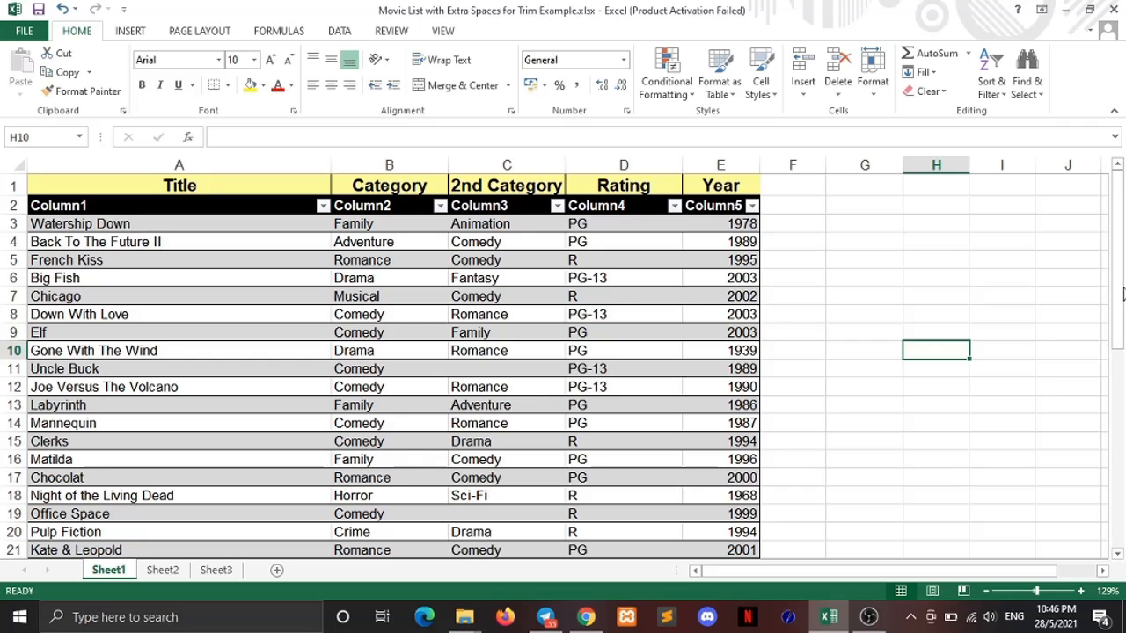
{"action": "left_click_drag", "start_coordinate": [1112, 290], "coordinate": [1114, 286]}
- Select the second category values from C3 down to the end of the table and look through them
{"action": "left_click", "coordinate": [532, 224]}
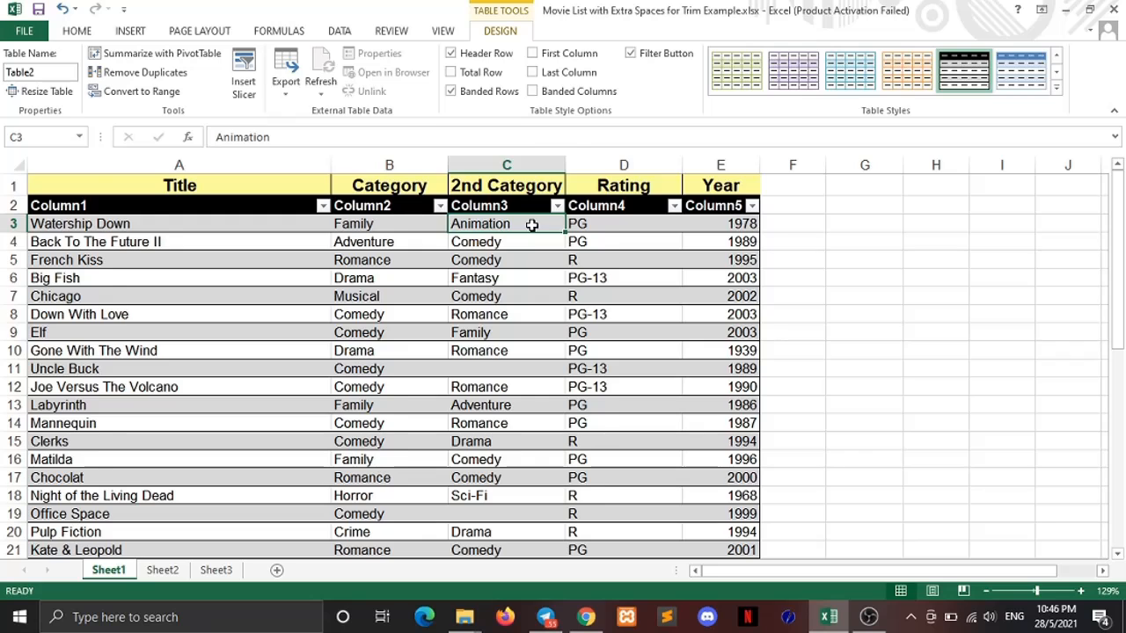
{"action": "key", "text": "ctrl+shift+Down"}
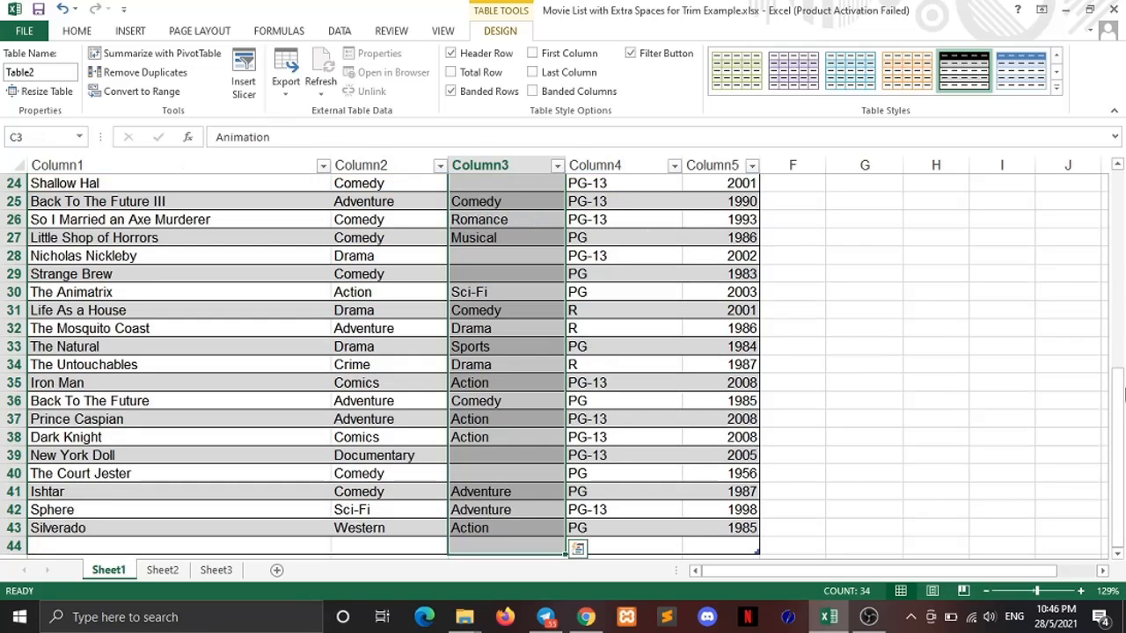
{"action": "left_click_drag", "start_coordinate": [1122, 436], "coordinate": [1125, 449]}
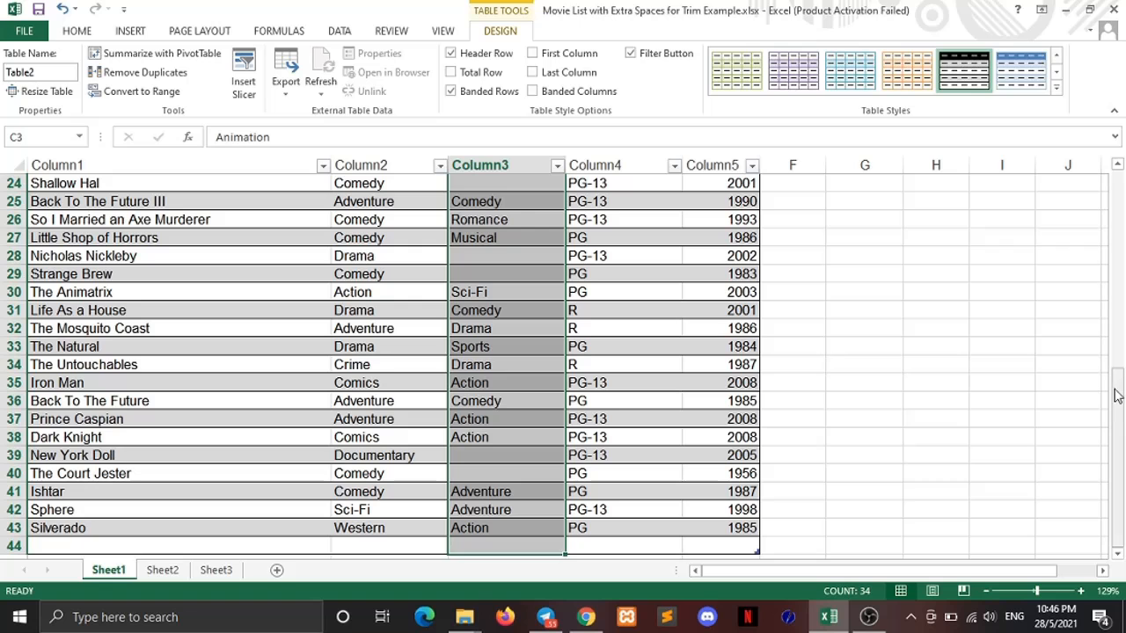
{"action": "left_click_drag", "start_coordinate": [1119, 400], "coordinate": [1119, 425]}
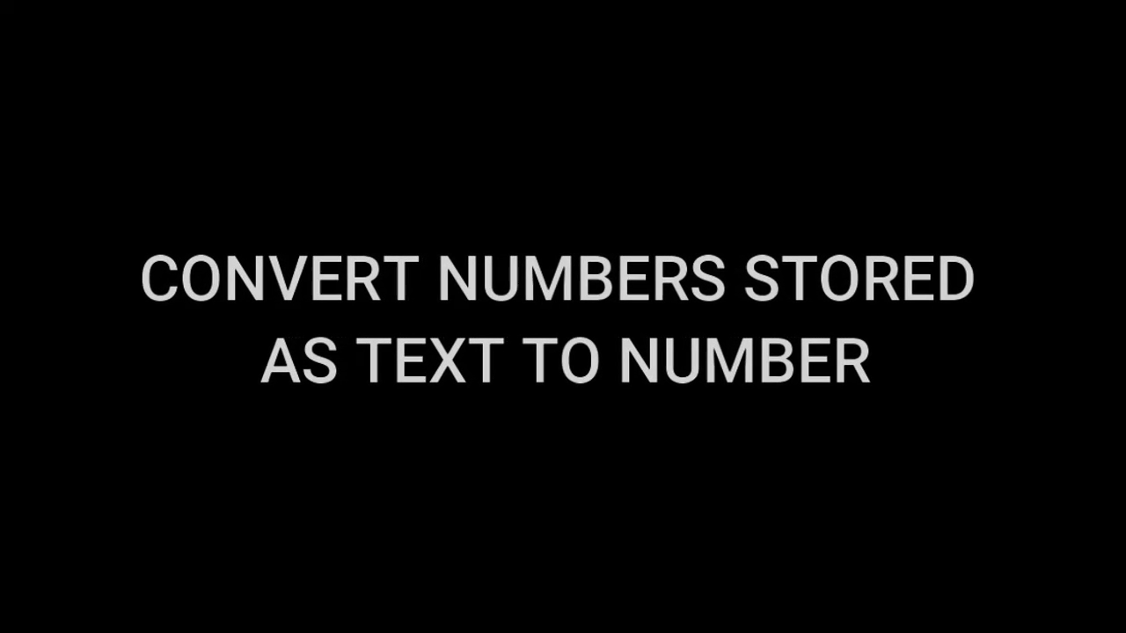
- Compare the year stored as text in E3 with the numeric year in E4
{"action": "left_click_drag", "start_coordinate": [1120, 290], "coordinate": [1122, 210]}
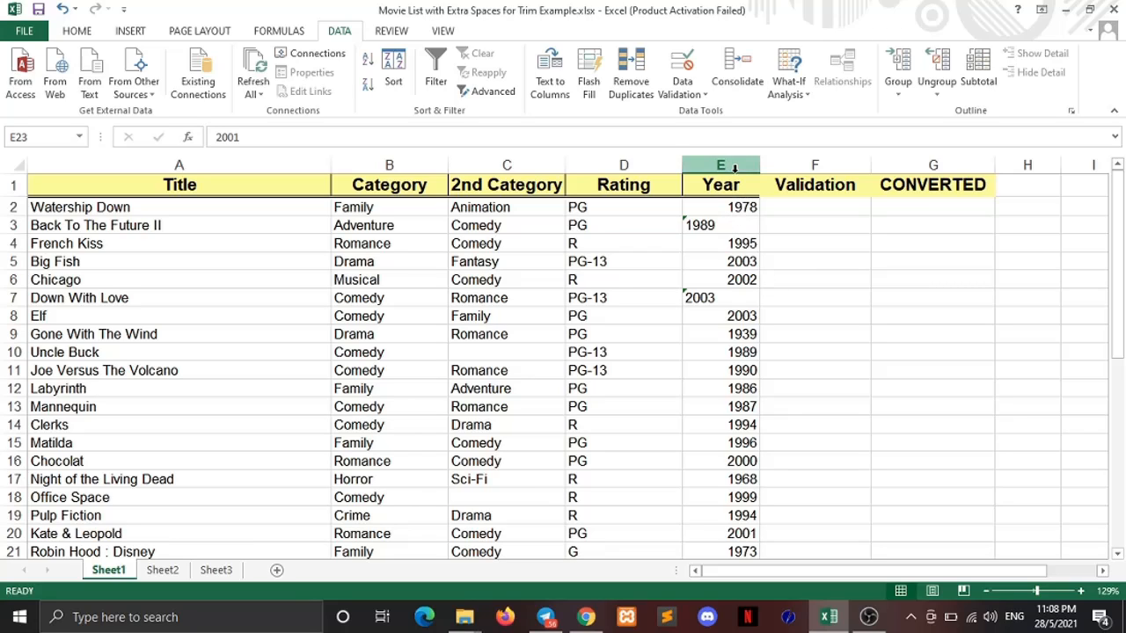
{"action": "left_click", "coordinate": [735, 228]}
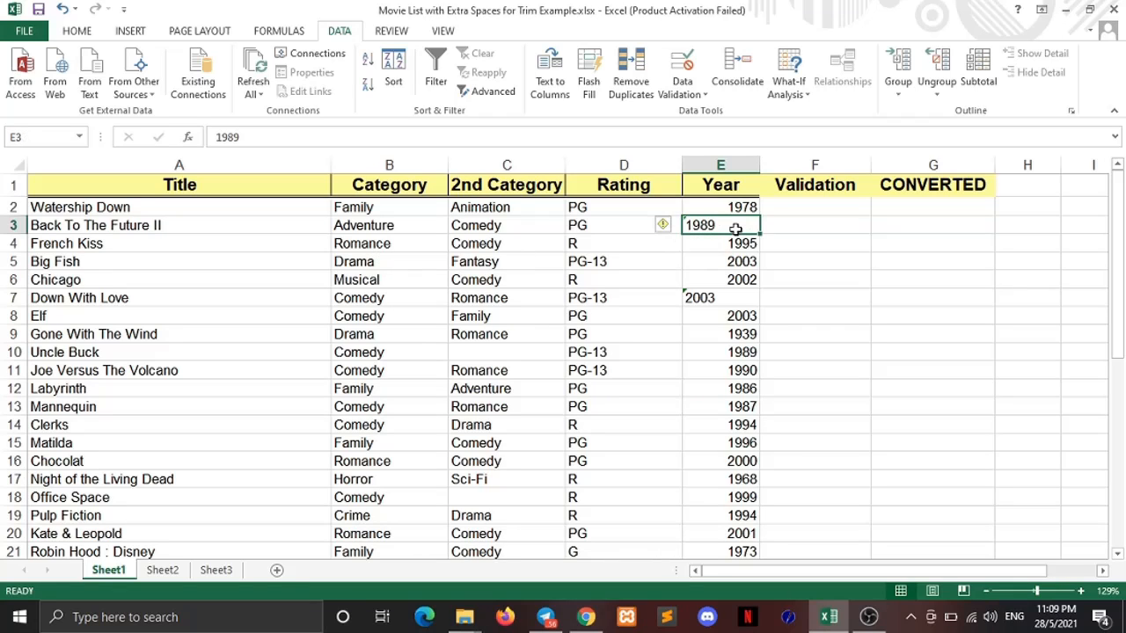
{"action": "left_click", "coordinate": [744, 244]}
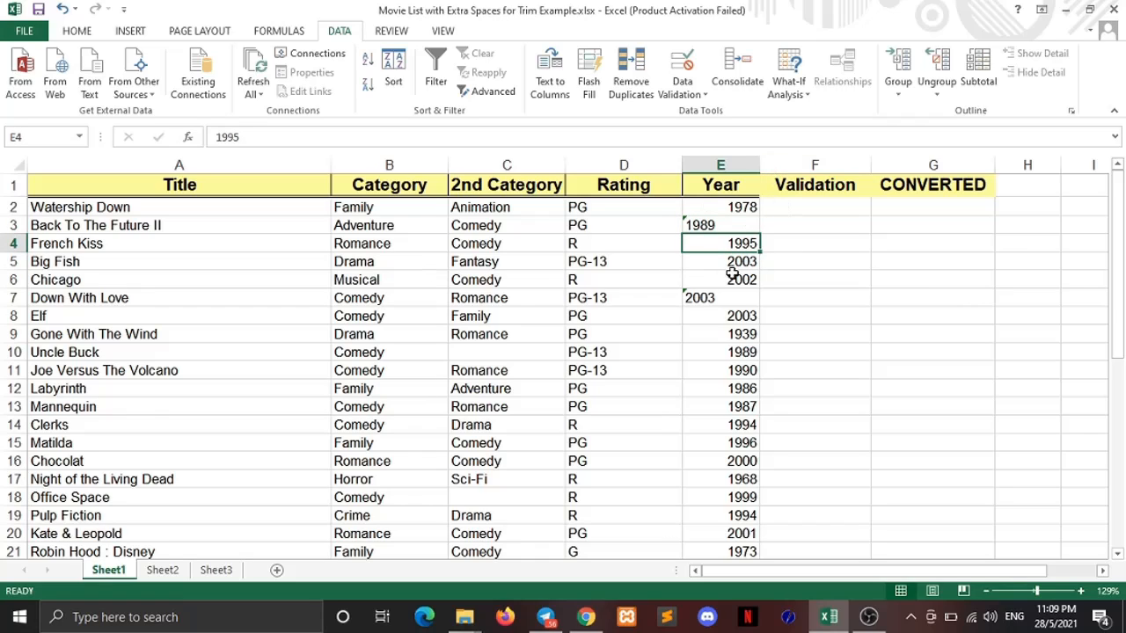
- Try converting the text-stored year in E3 to a number through its error options, and undo the conversion
{"action": "left_click", "coordinate": [720, 224]}
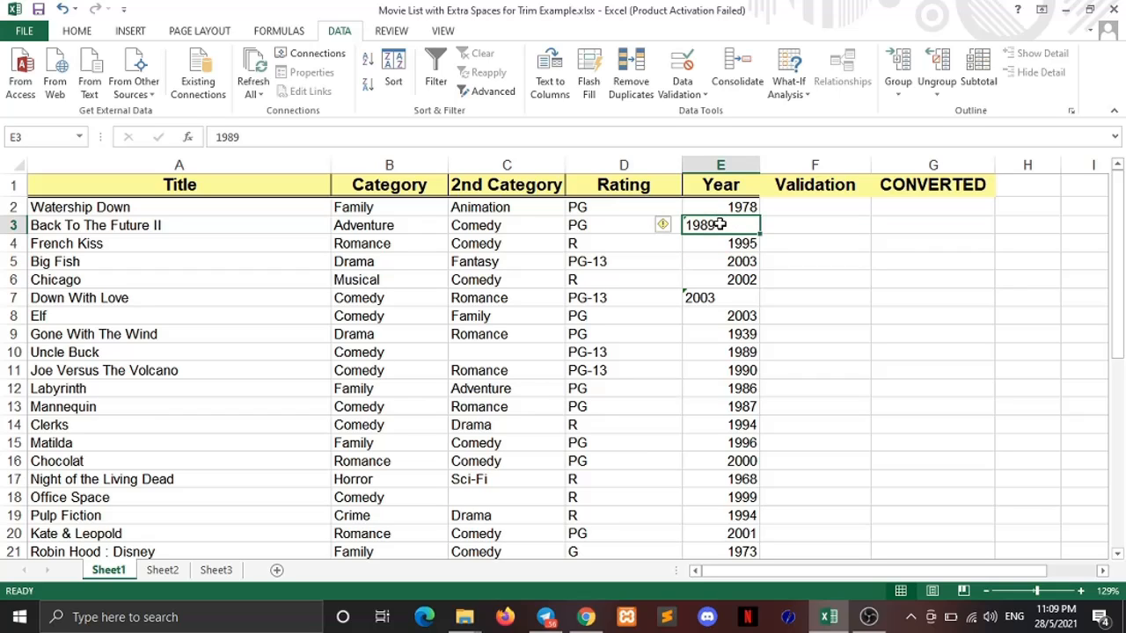
{"action": "left_click", "coordinate": [665, 225]}
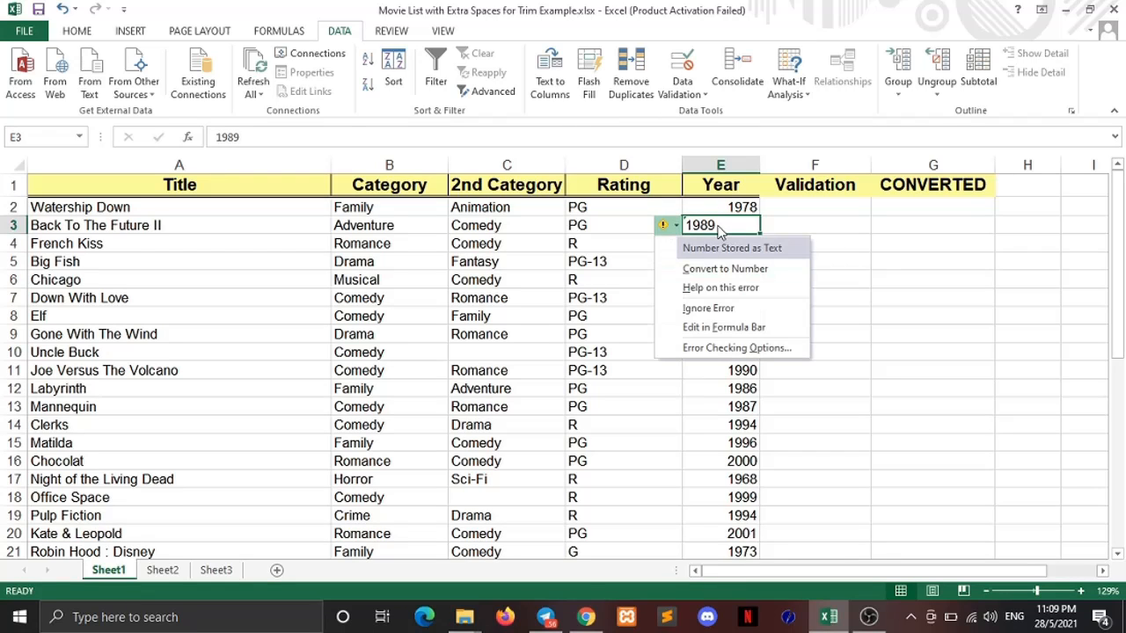
{"action": "left_click", "coordinate": [744, 269]}
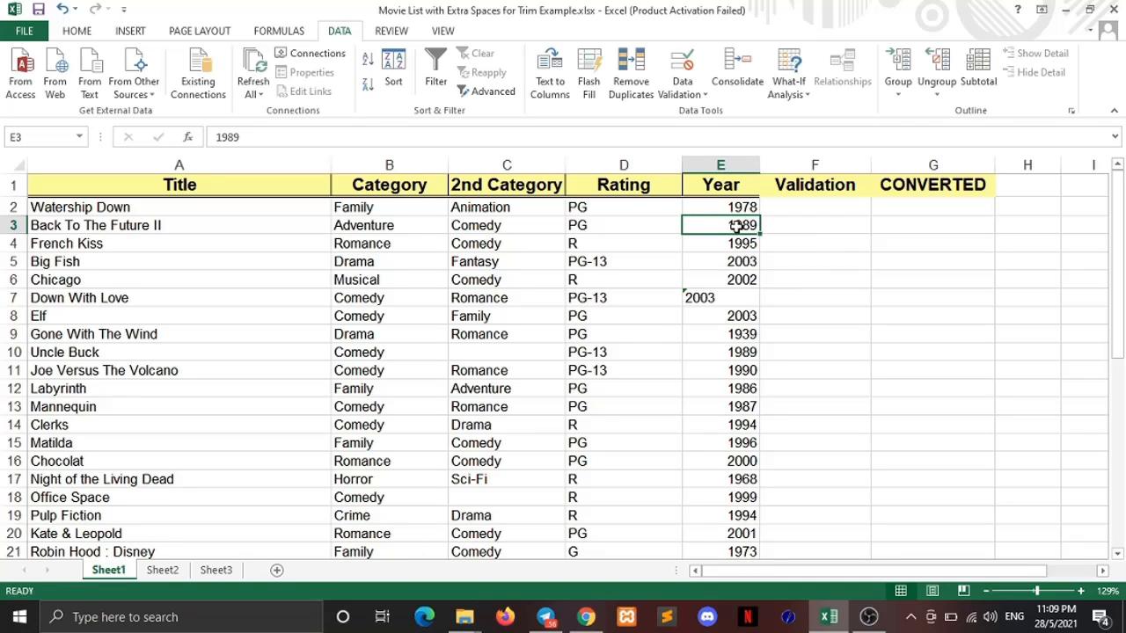
{"action": "left_click", "coordinate": [61, 8]}
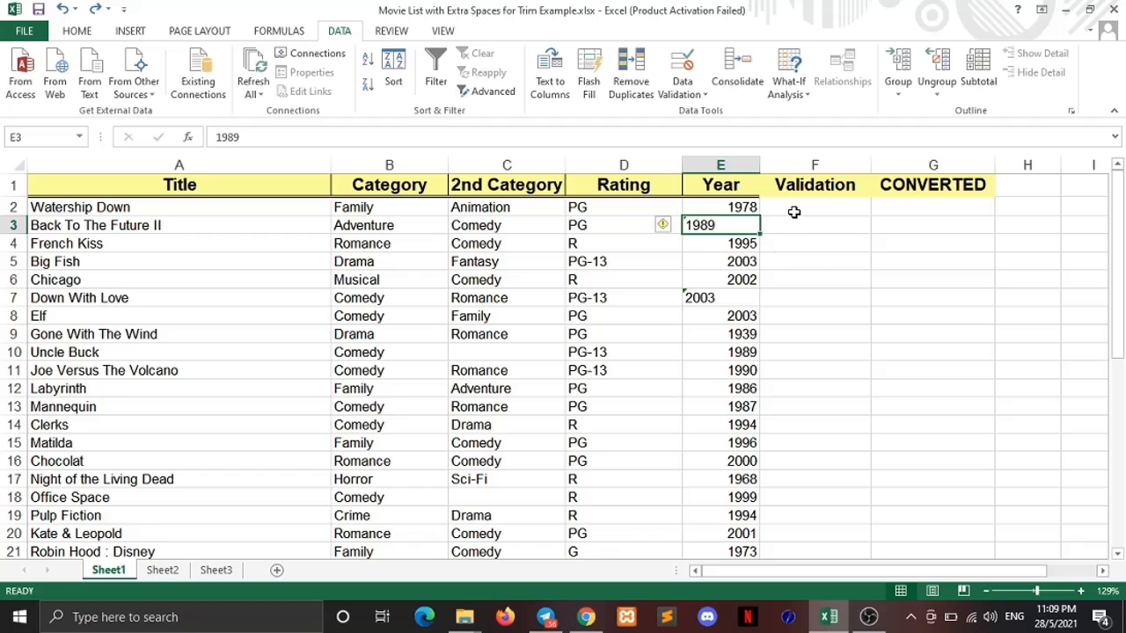
- Enter the formula =ISNUMBER(E2) in F2 to check whether the first year is a number
{"action": "mouse_move", "coordinate": [1117, 291]}
{"action": "left_mouse_down"}
{"action": "mouse_move", "coordinate": [1122, 327]}
{"action": "mouse_move", "coordinate": [1123, 276]}
{"action": "left_mouse_up"}
{"action": "left_click", "coordinate": [789, 215]}
{"action": "double_click", "coordinate": [779, 210]}
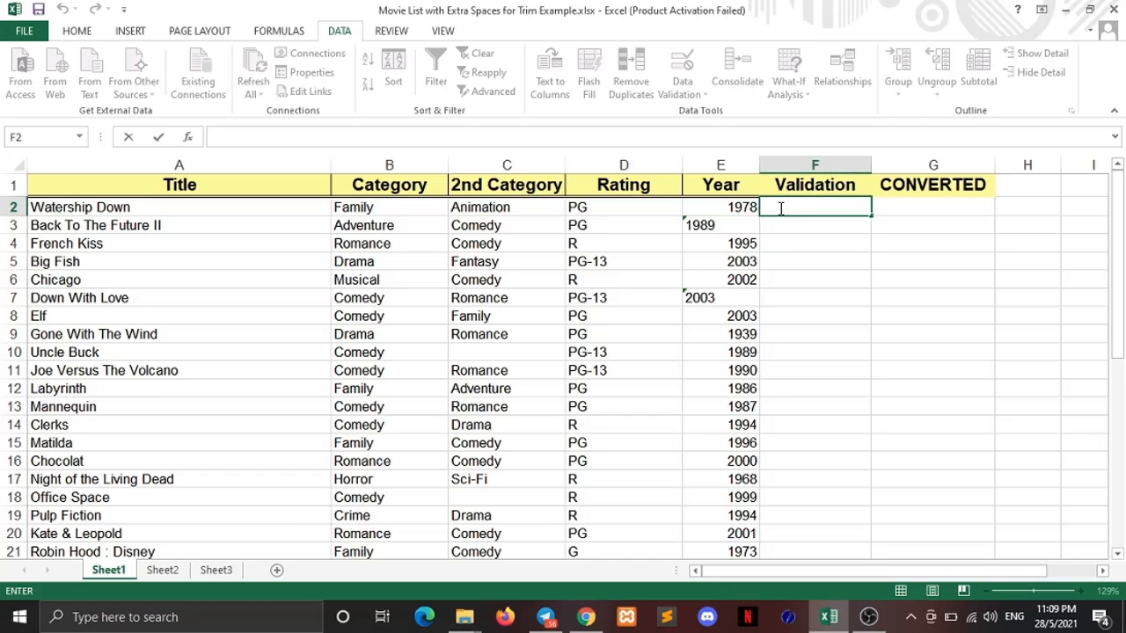
{"action": "type", "text": "=ISNUM"}
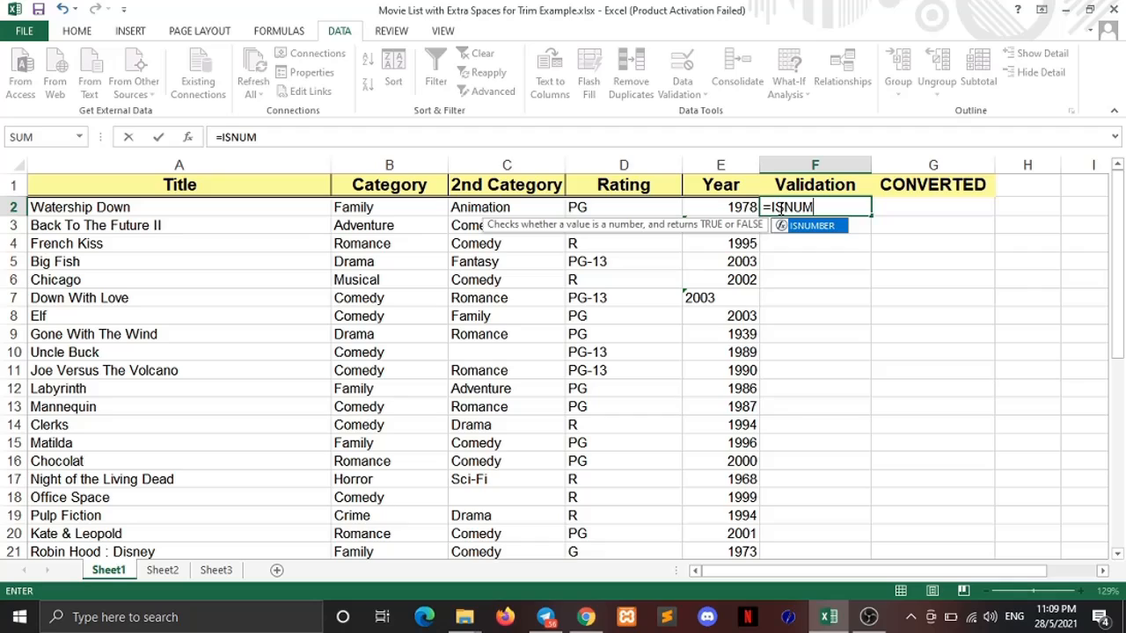
{"action": "type", "text": "BER("}
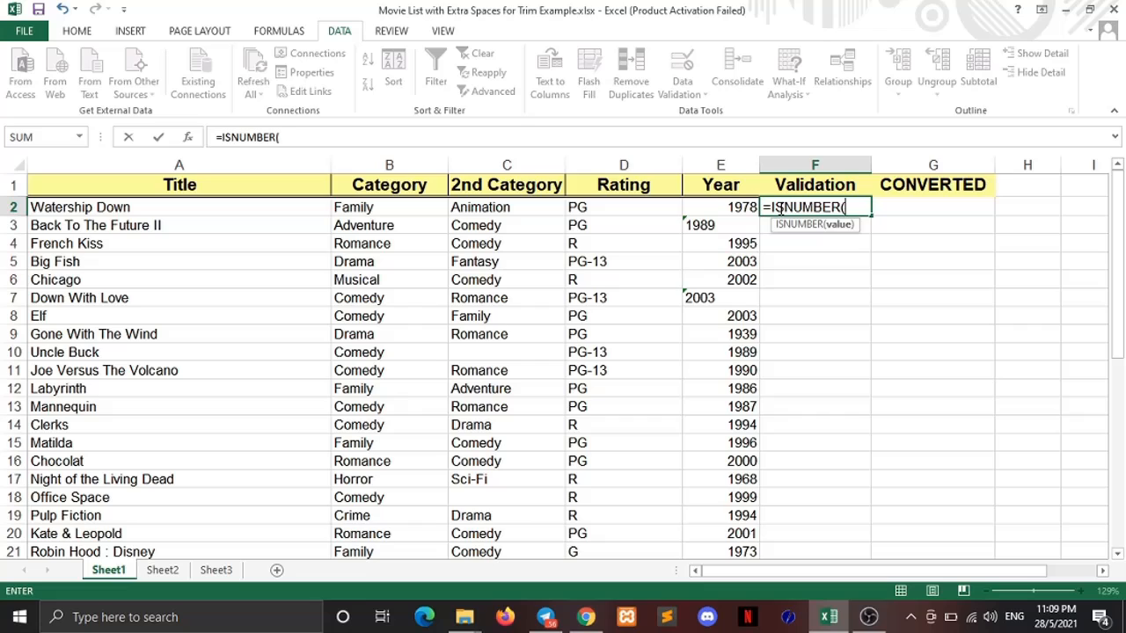
{"action": "type", "text": "E2"}
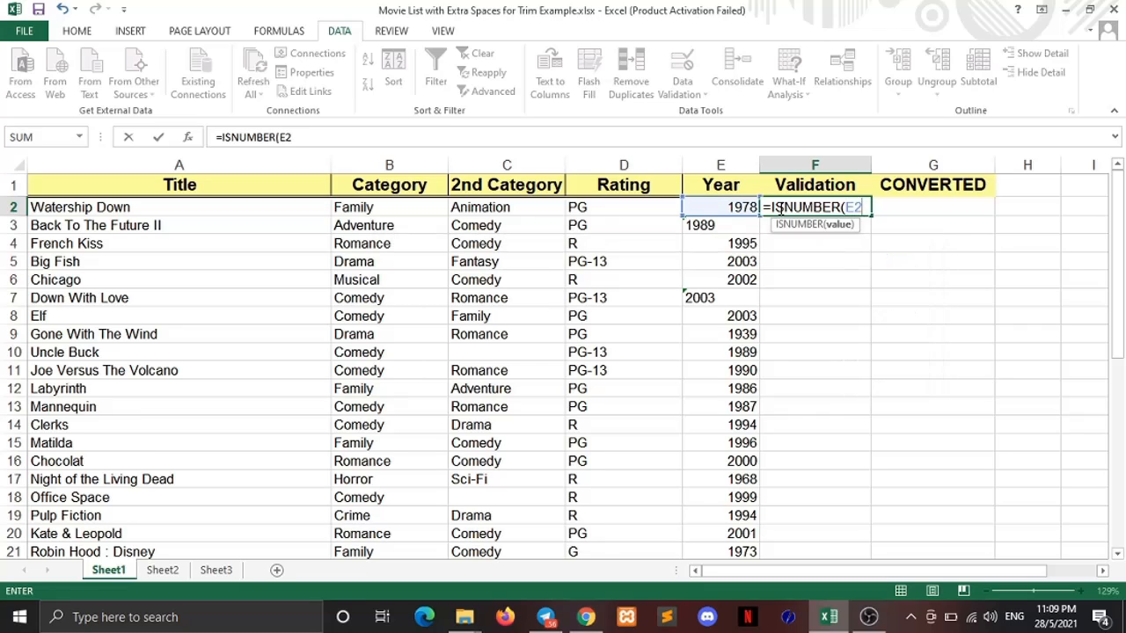
{"action": "key", "text": "Return"}
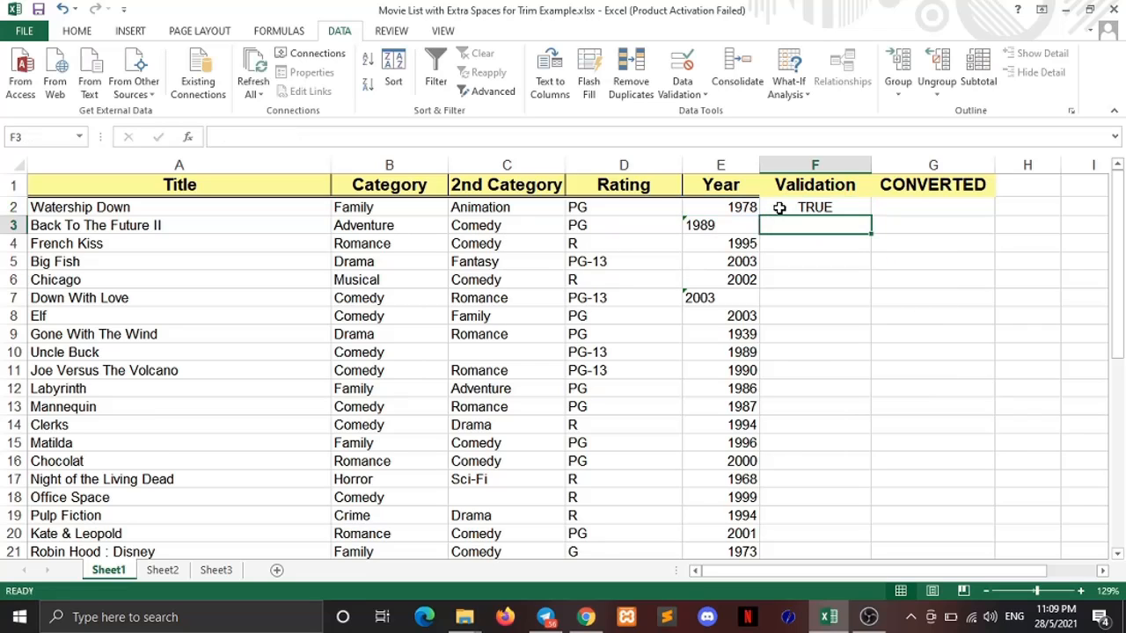
- Fill the ISNUMBER formula from F2 down to F42 so every year is validated
{"action": "left_click", "coordinate": [780, 208]}
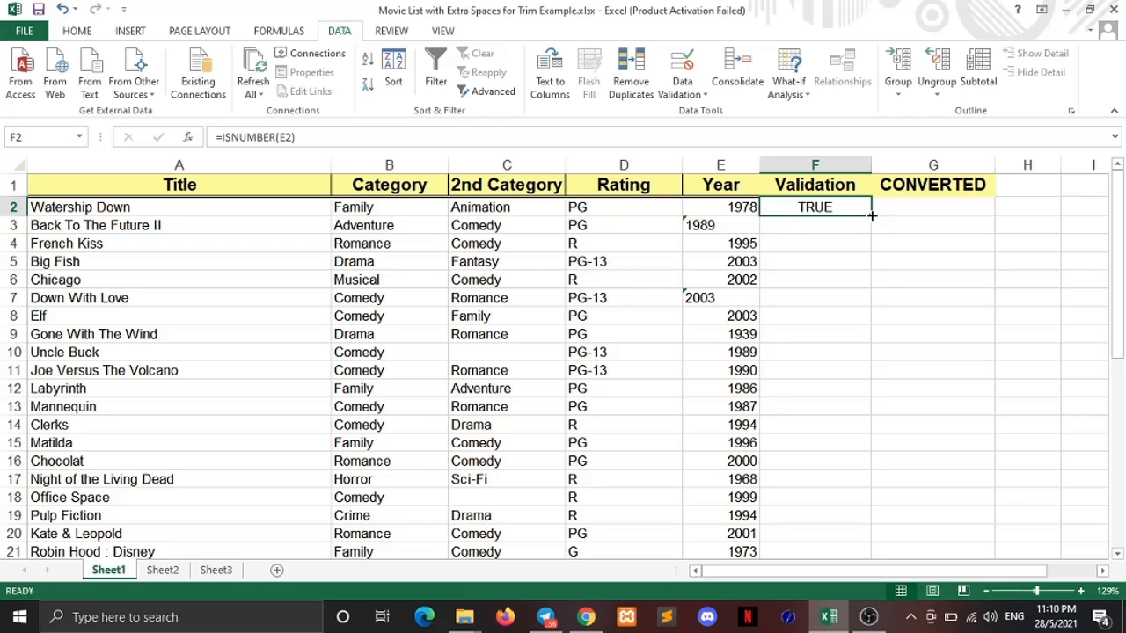
{"action": "left_click_drag", "start_coordinate": [869, 213], "coordinate": [858, 503]}
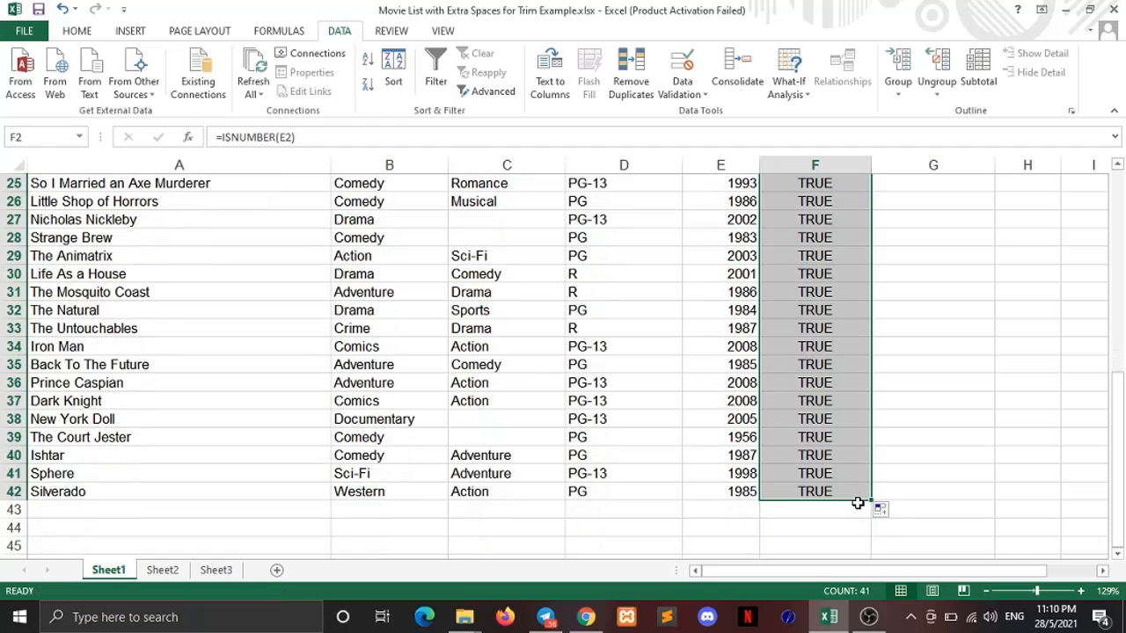
{"action": "left_click_drag", "start_coordinate": [1122, 466], "coordinate": [1123, 202]}
{"action": "left_click", "coordinate": [987, 354]}
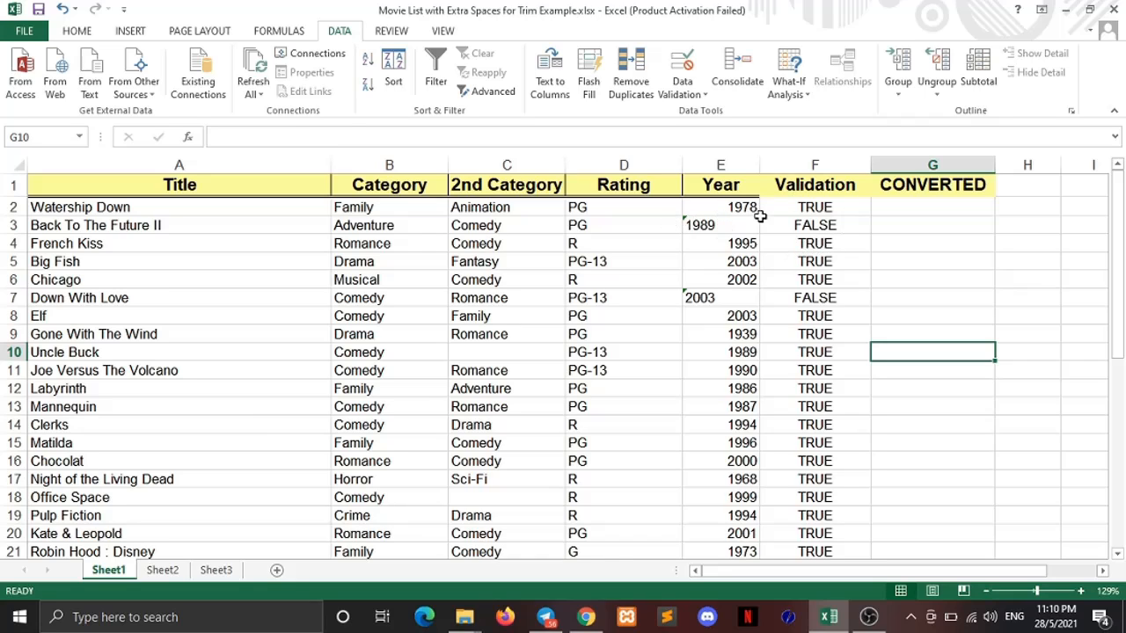
- Examine the validation results in F3 and F7 against their years, and the CONVERTED column beside them
{"action": "left_click", "coordinate": [825, 229]}
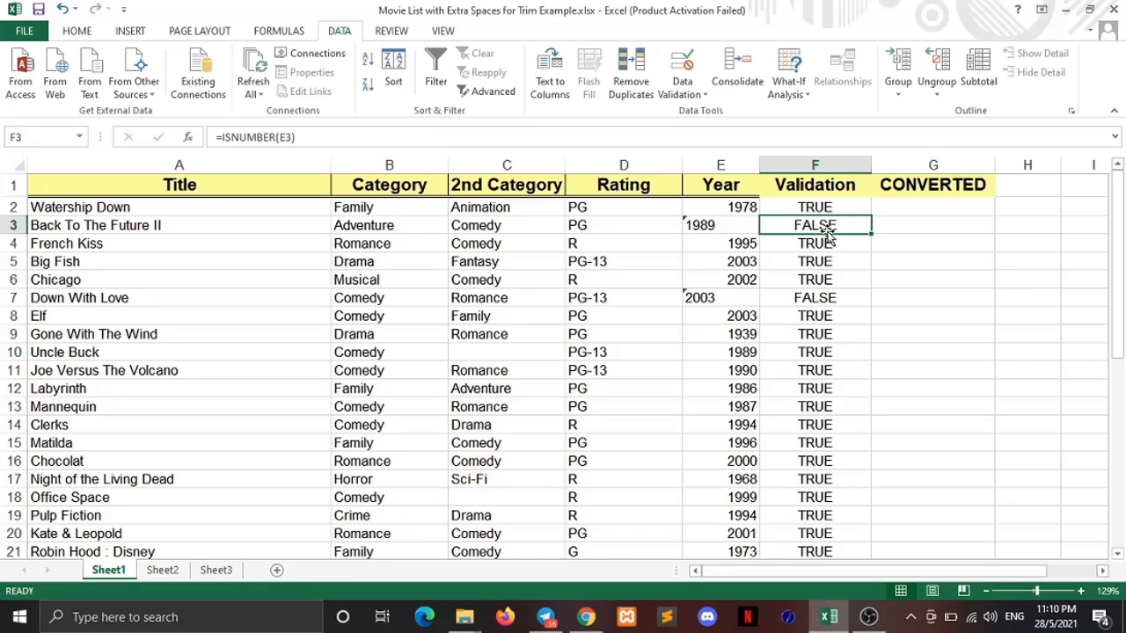
{"action": "left_click", "coordinate": [827, 299]}
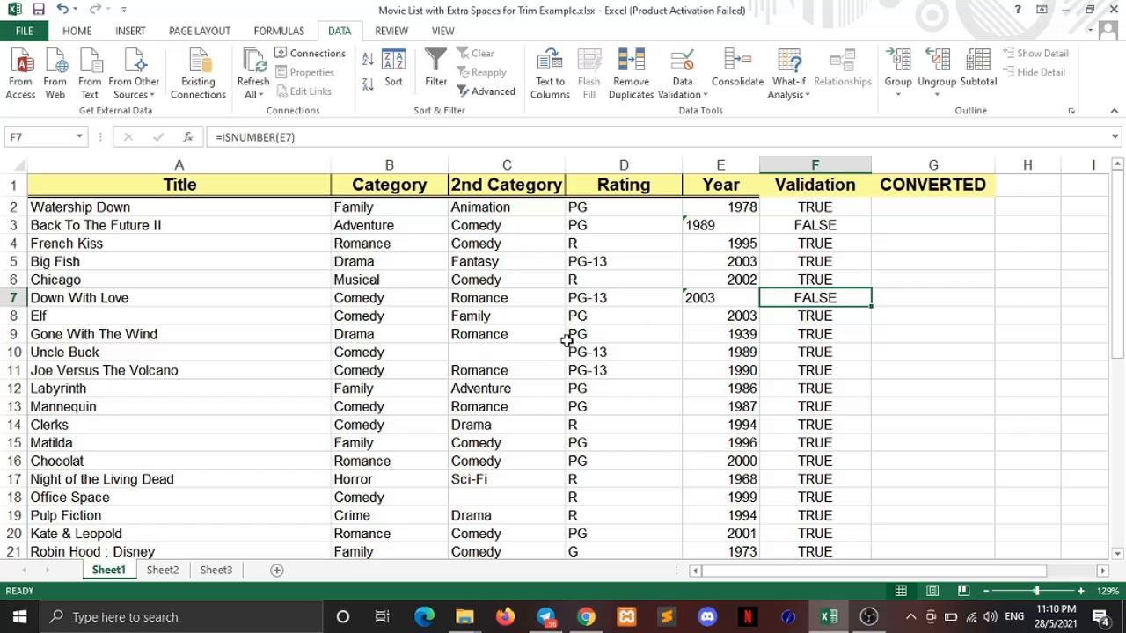
{"action": "left_click", "coordinate": [728, 299]}
{"action": "left_click", "coordinate": [841, 298]}
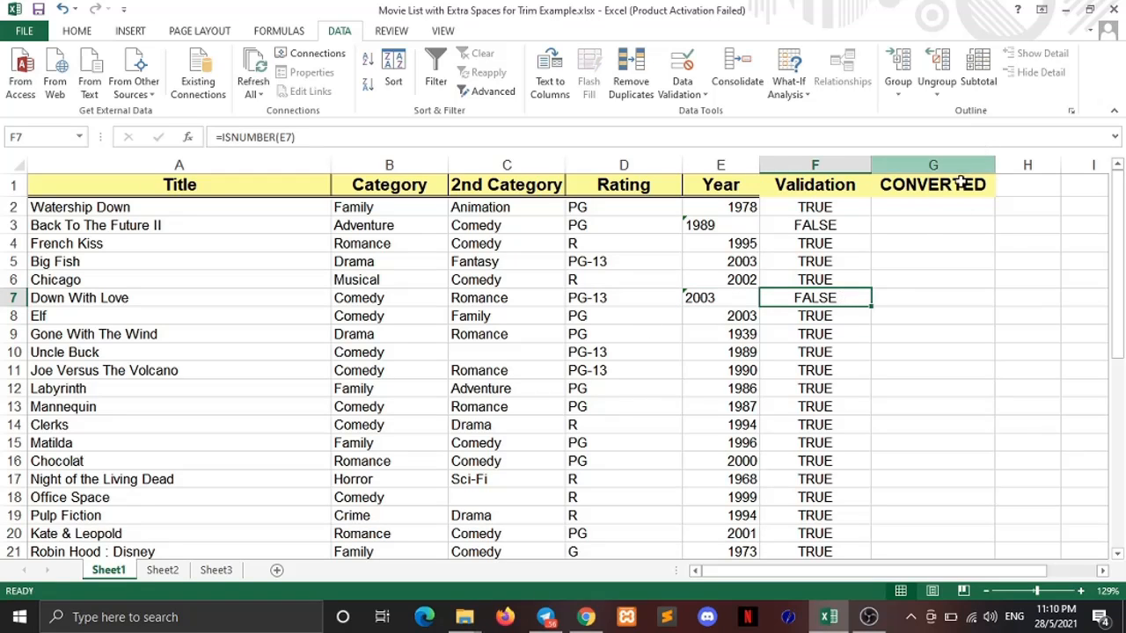
{"action": "left_click", "coordinate": [916, 207]}
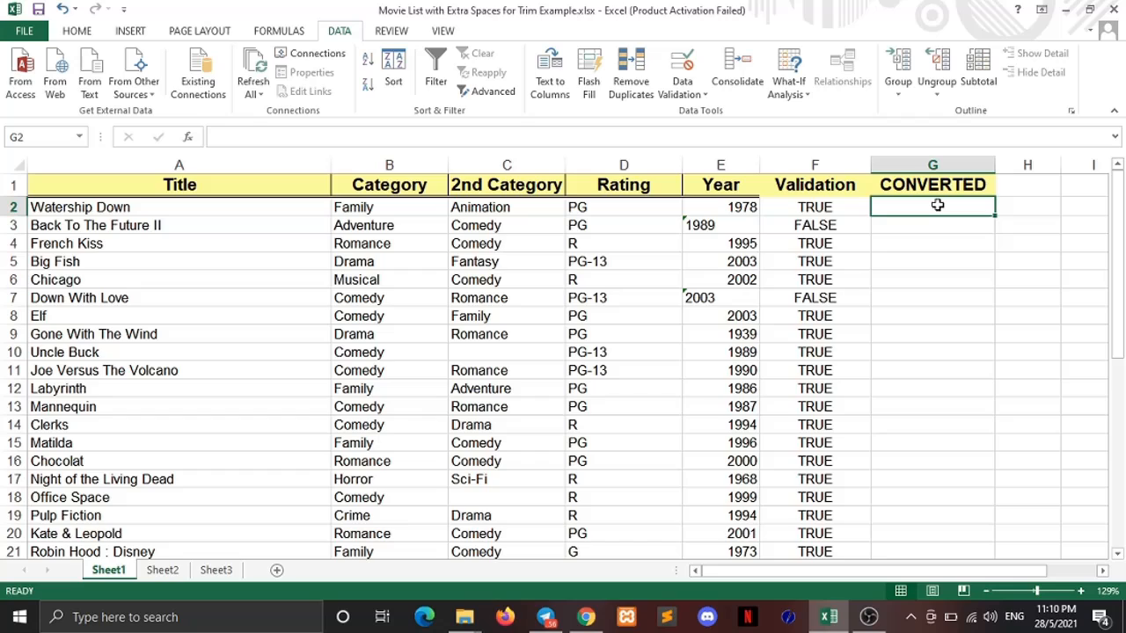
- Try Convert to Number on the year in E3 to test its validation formula, and undo the change
{"action": "left_click", "coordinate": [735, 227]}
{"action": "left_click", "coordinate": [670, 227]}
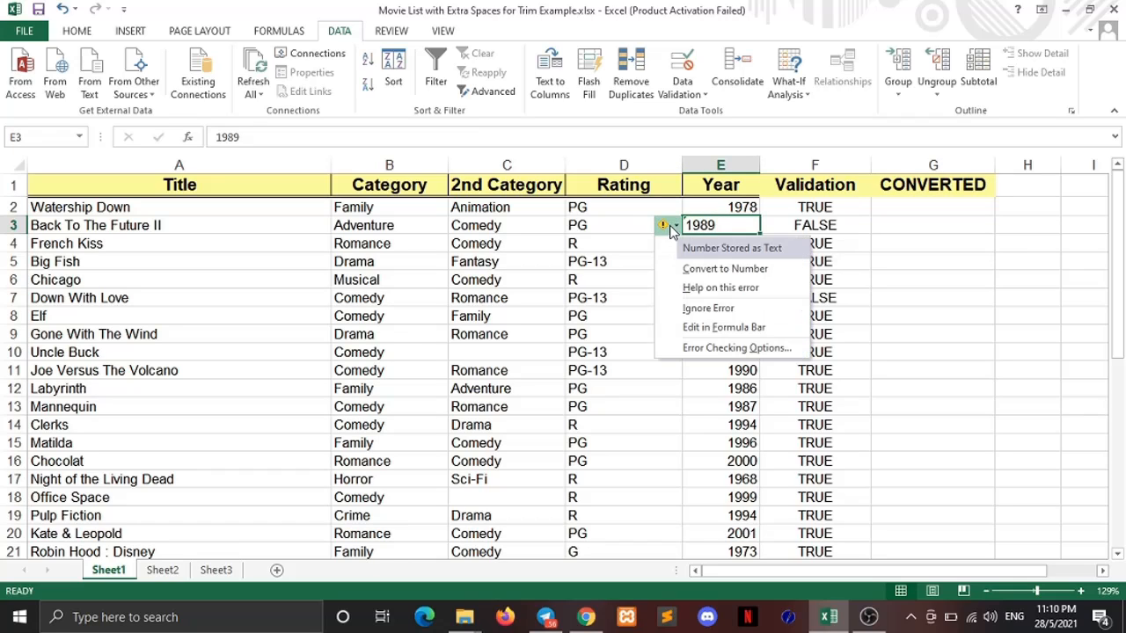
{"action": "left_click", "coordinate": [753, 276]}
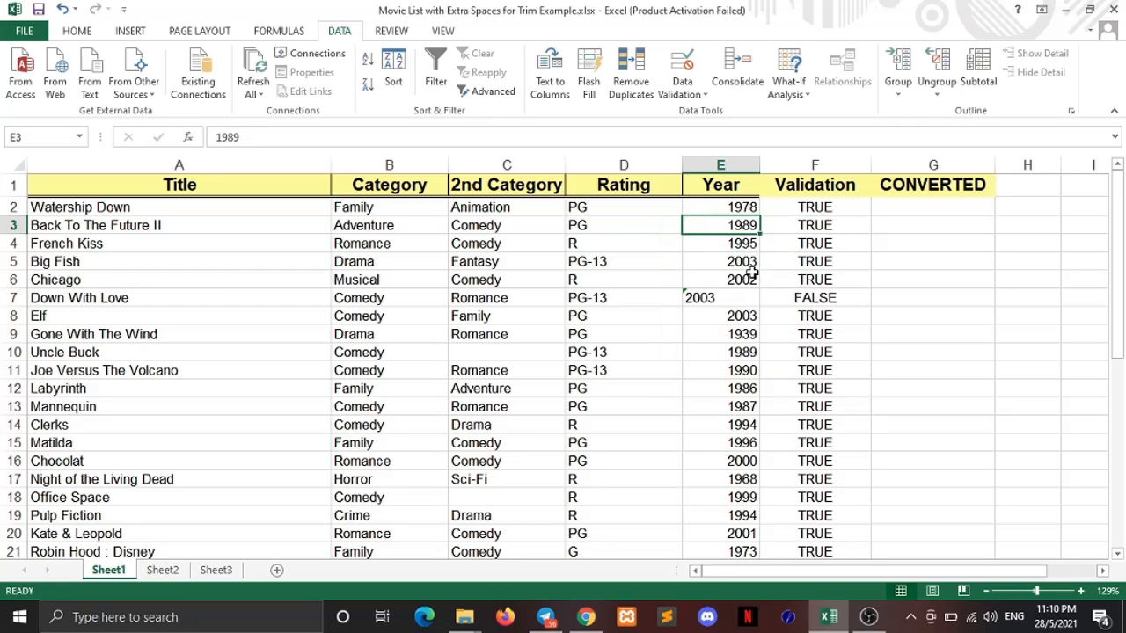
{"action": "left_click", "coordinate": [718, 301]}
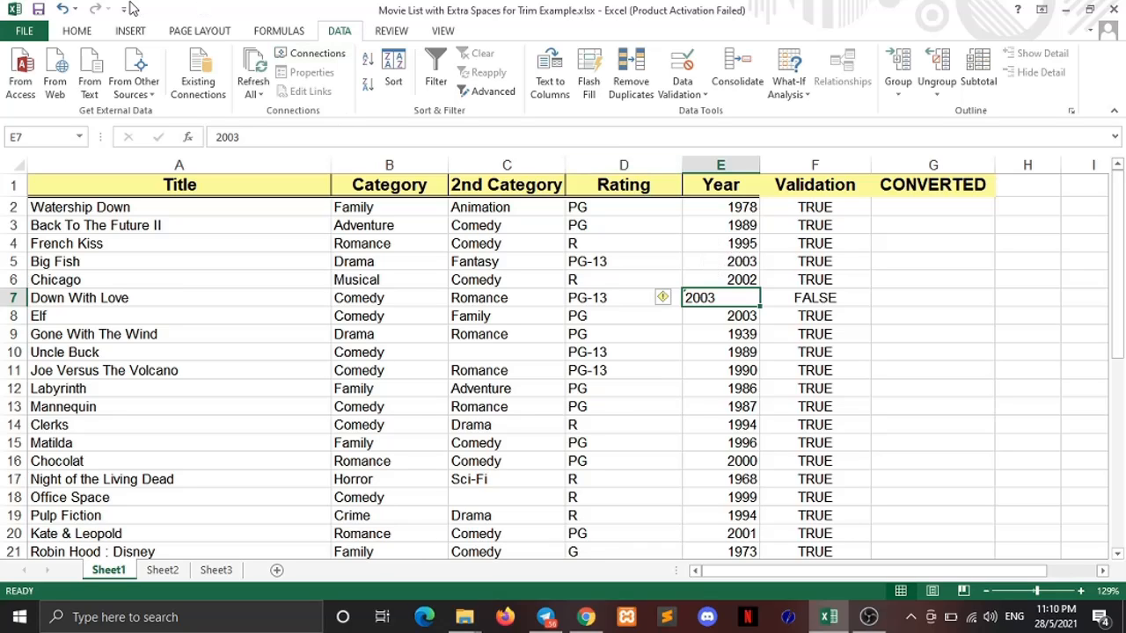
{"action": "left_click", "coordinate": [62, 9]}
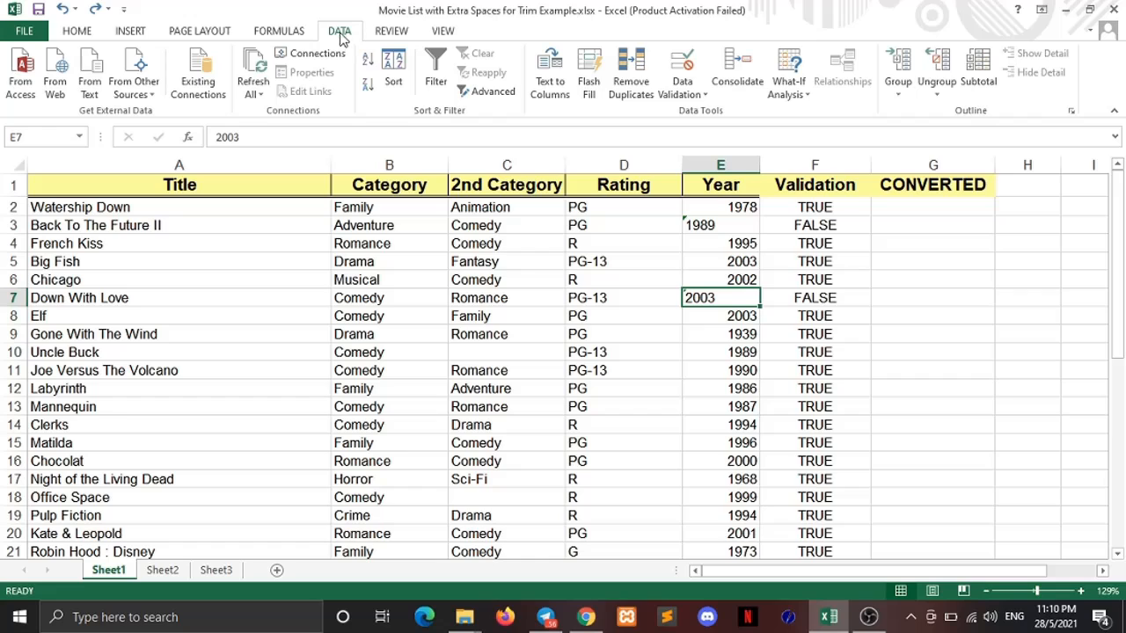
- Convert the text year in E7 to a number with Text to Columns, using Delimited data and the General column format
{"action": "left_click", "coordinate": [547, 88]}
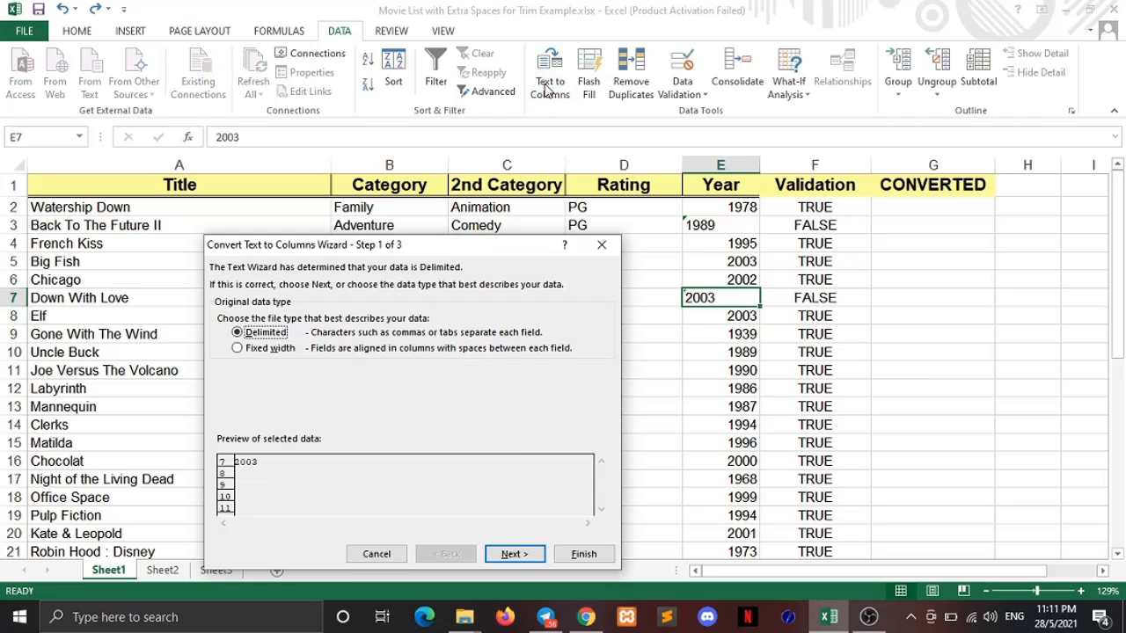
{"action": "left_click", "coordinate": [515, 555]}
{"action": "left_click", "coordinate": [515, 554]}
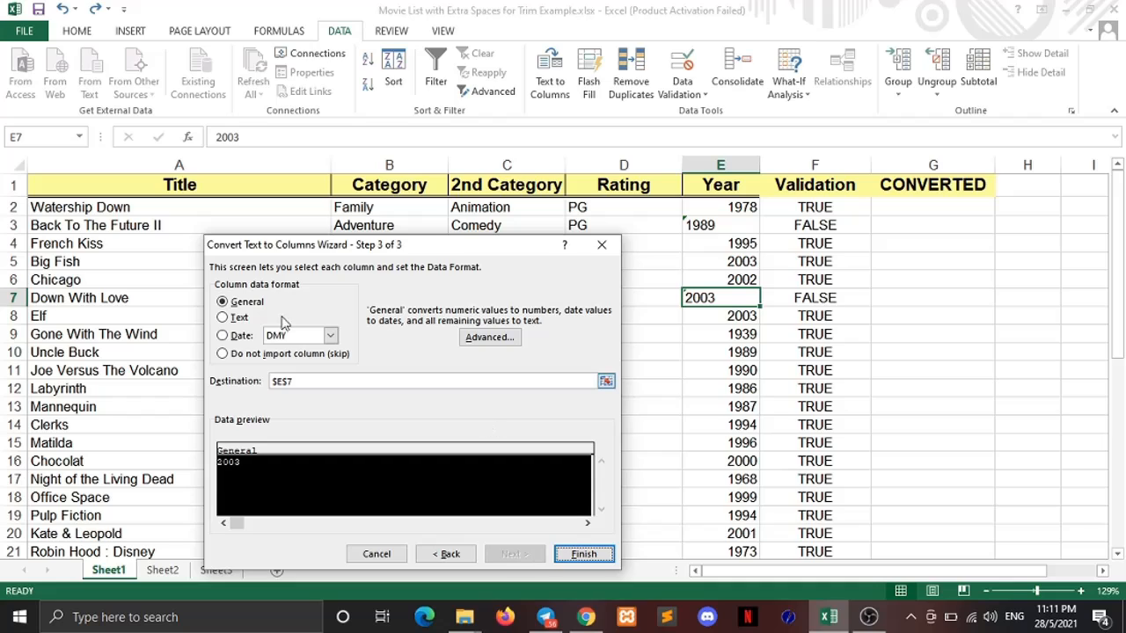
{"action": "left_click", "coordinate": [224, 306]}
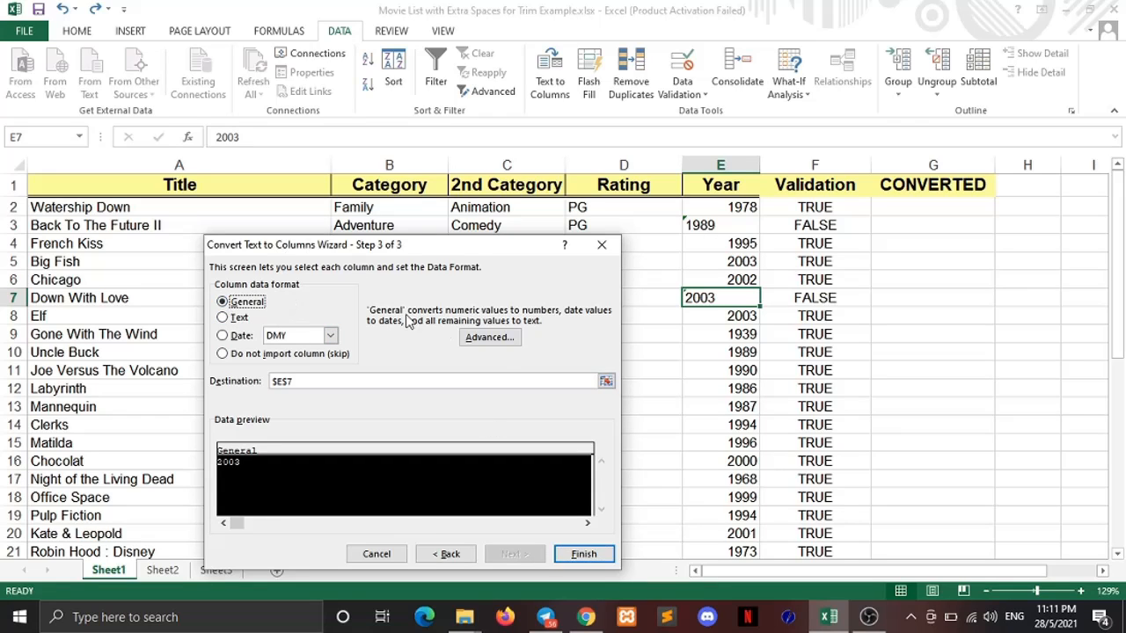
{"action": "left_click", "coordinate": [588, 554]}
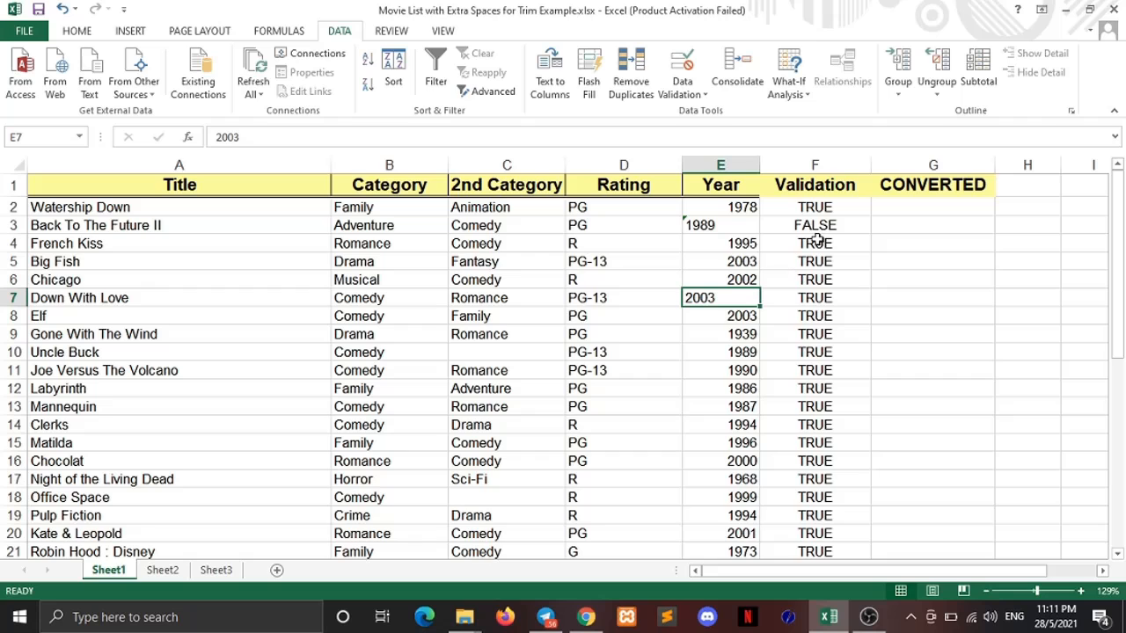
- Enter the formula =VALUE(E2) in G2 under CONVERTED to turn the first year into a number
{"action": "mouse_move", "coordinate": [1117, 255]}
{"action": "left_mouse_down"}
{"action": "mouse_move", "coordinate": [1118, 274]}
{"action": "mouse_move", "coordinate": [1122, 260]}
{"action": "left_mouse_up"}
{"action": "left_click", "coordinate": [889, 230]}
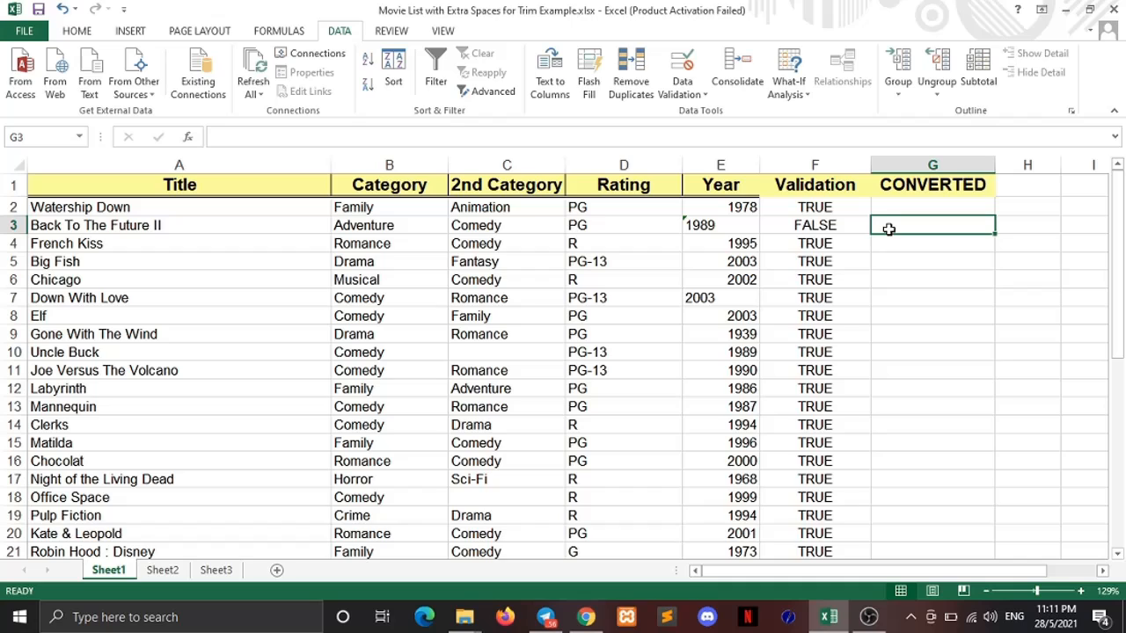
{"action": "double_click", "coordinate": [890, 229]}
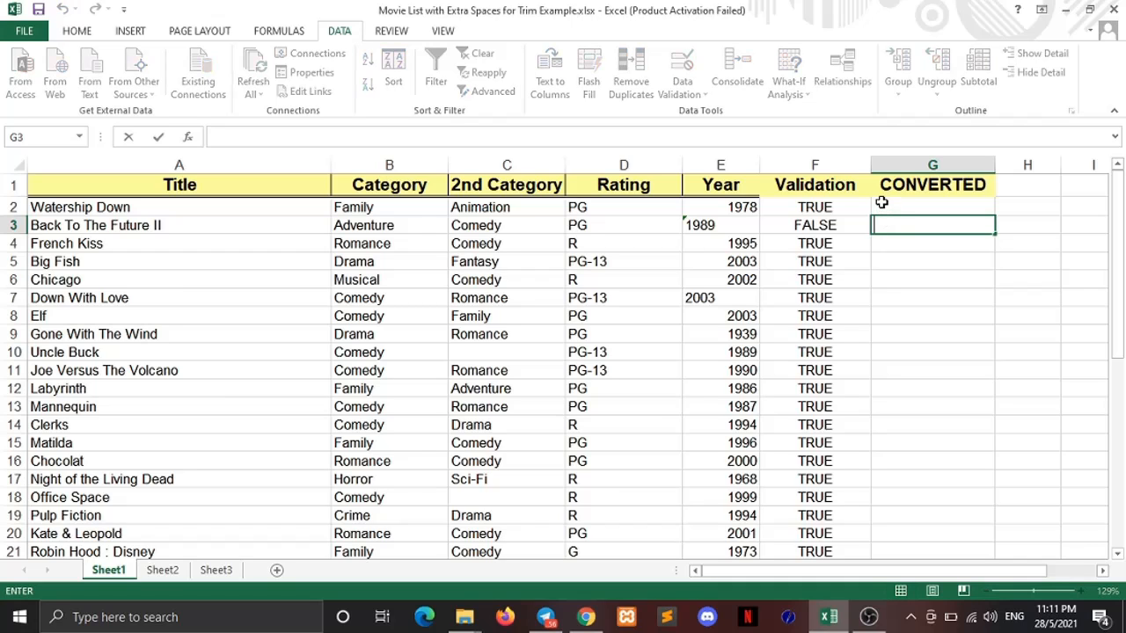
{"action": "double_click", "coordinate": [886, 208]}
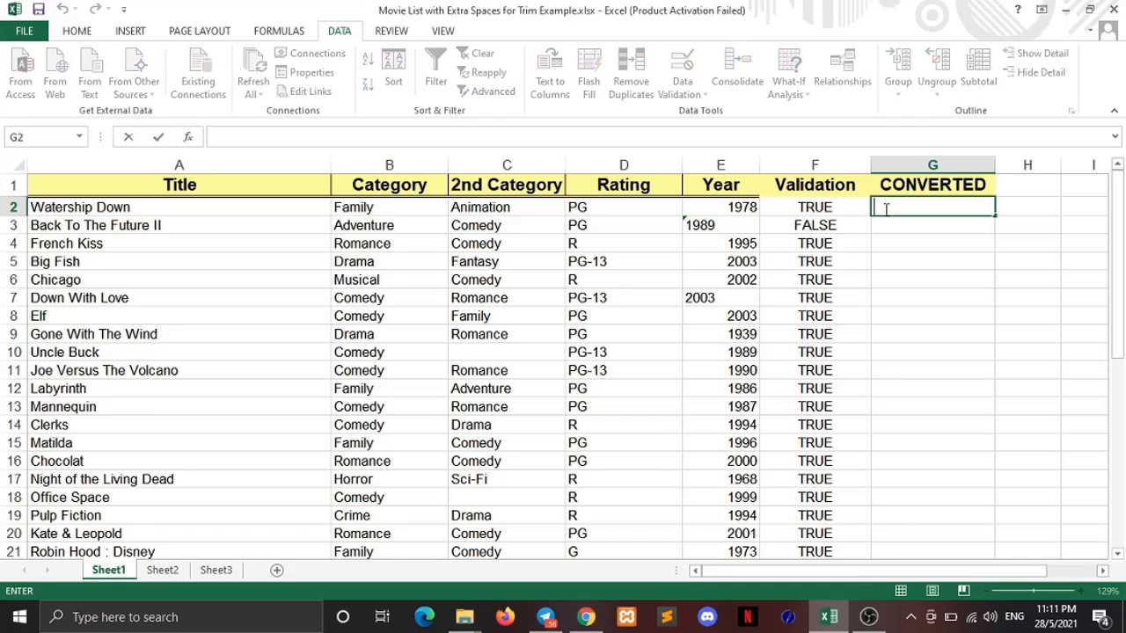
{"action": "type", "text": "=VALUE"}
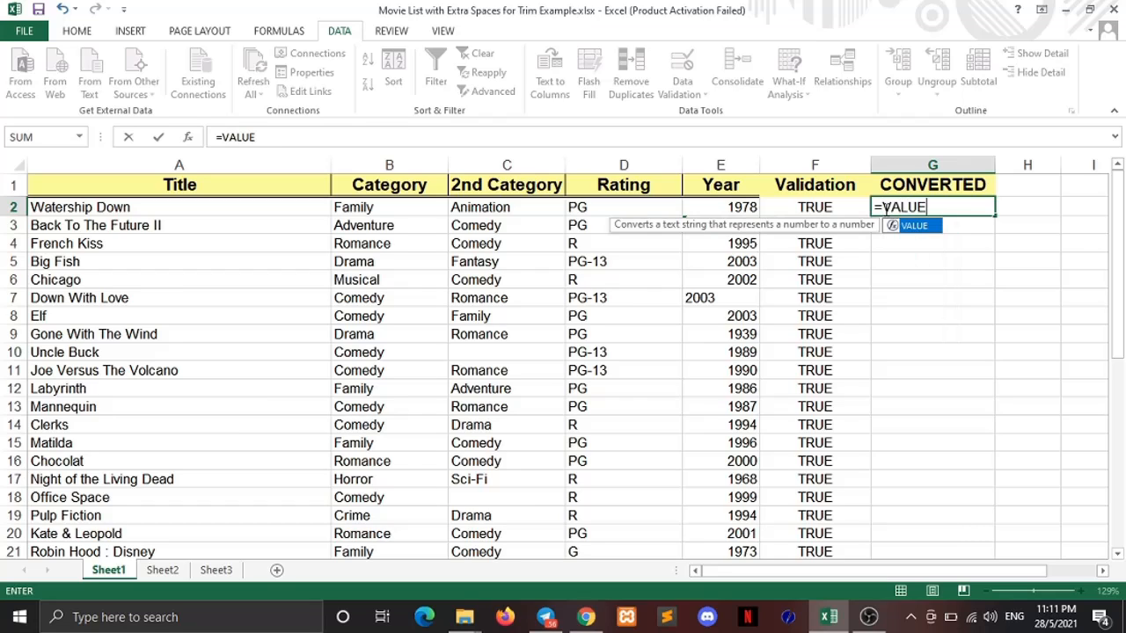
{"action": "type", "text": "("}
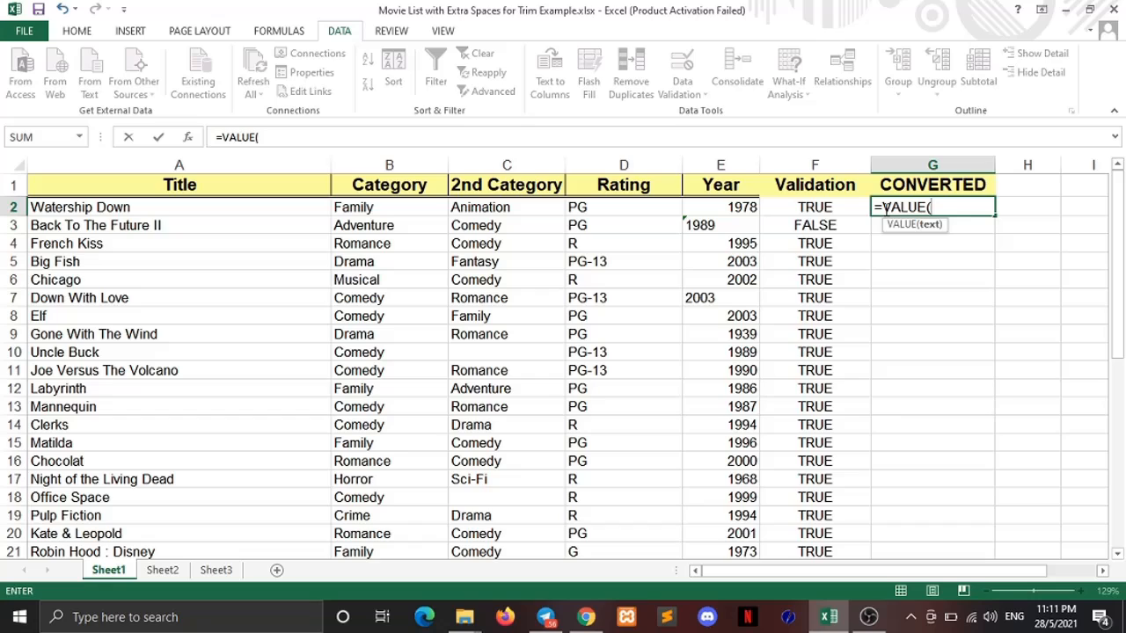
{"action": "type", "text": "E2"}
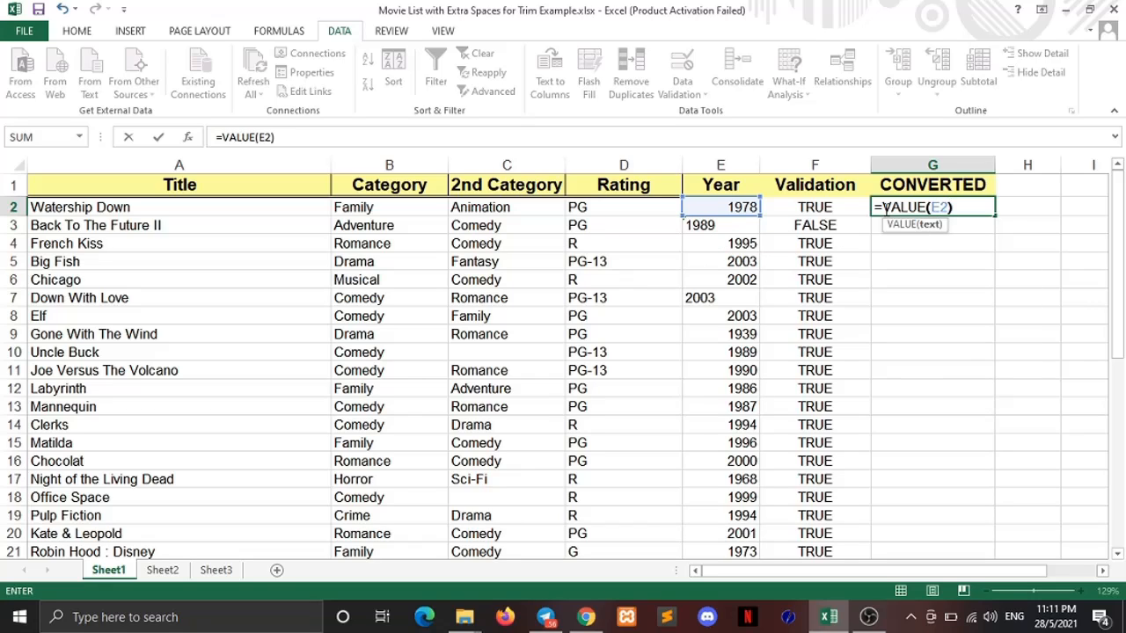
{"action": "type", "text": ")"}
{"action": "key", "text": "Return"}
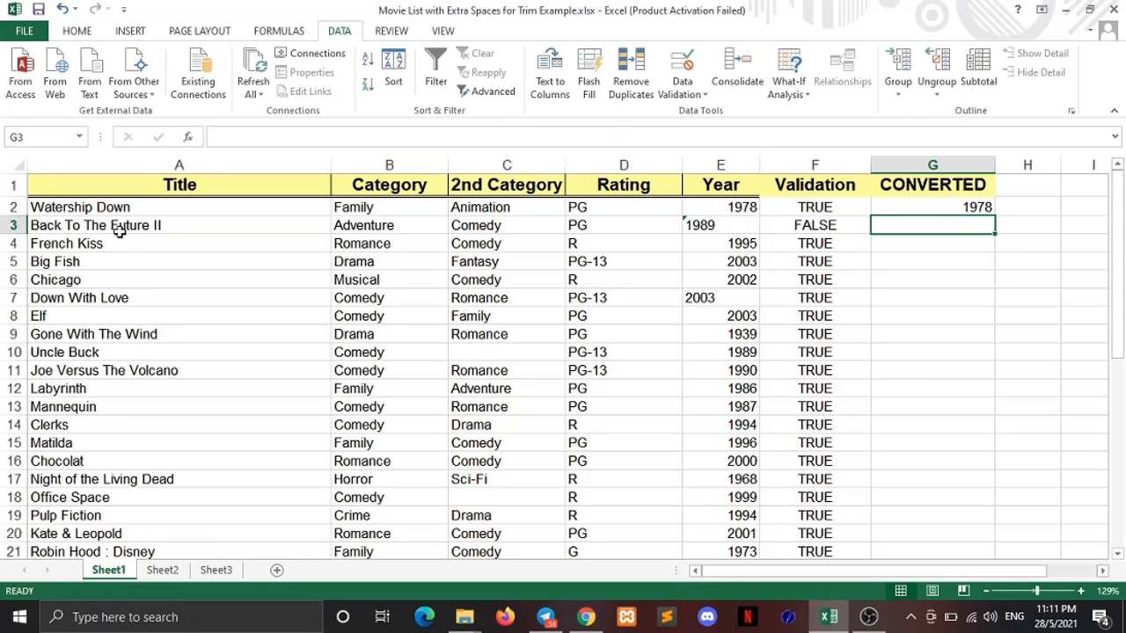
- Fill the VALUE formula from G2 down to G42 and compare the year in E3 with its converted value in G3
{"action": "left_click", "coordinate": [984, 210]}
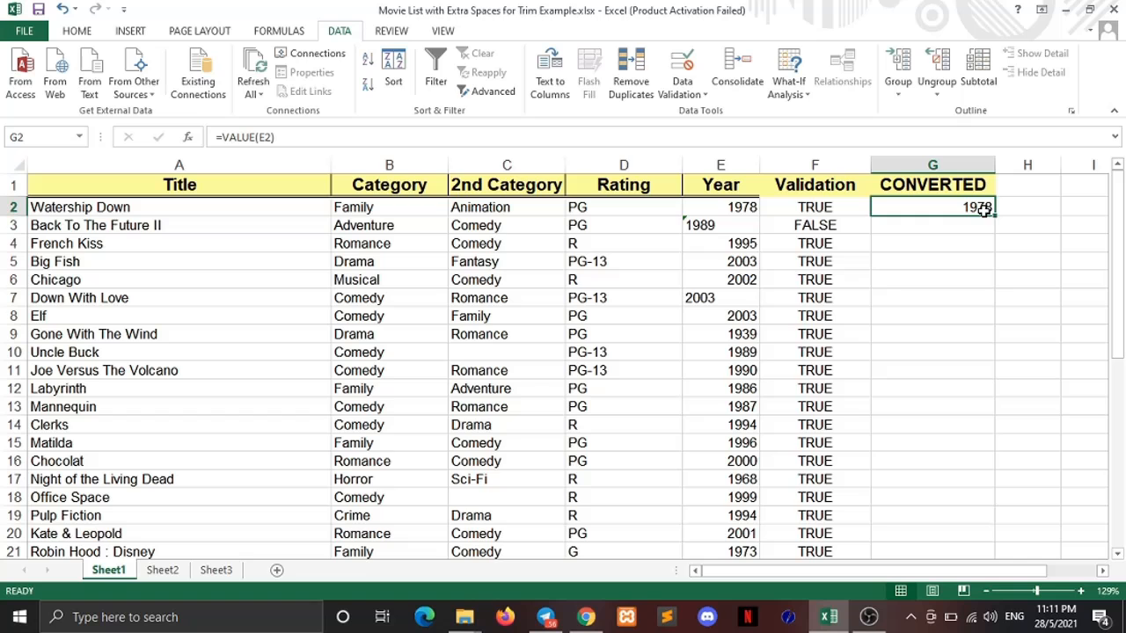
{"action": "left_click_drag", "start_coordinate": [993, 216], "coordinate": [974, 498]}
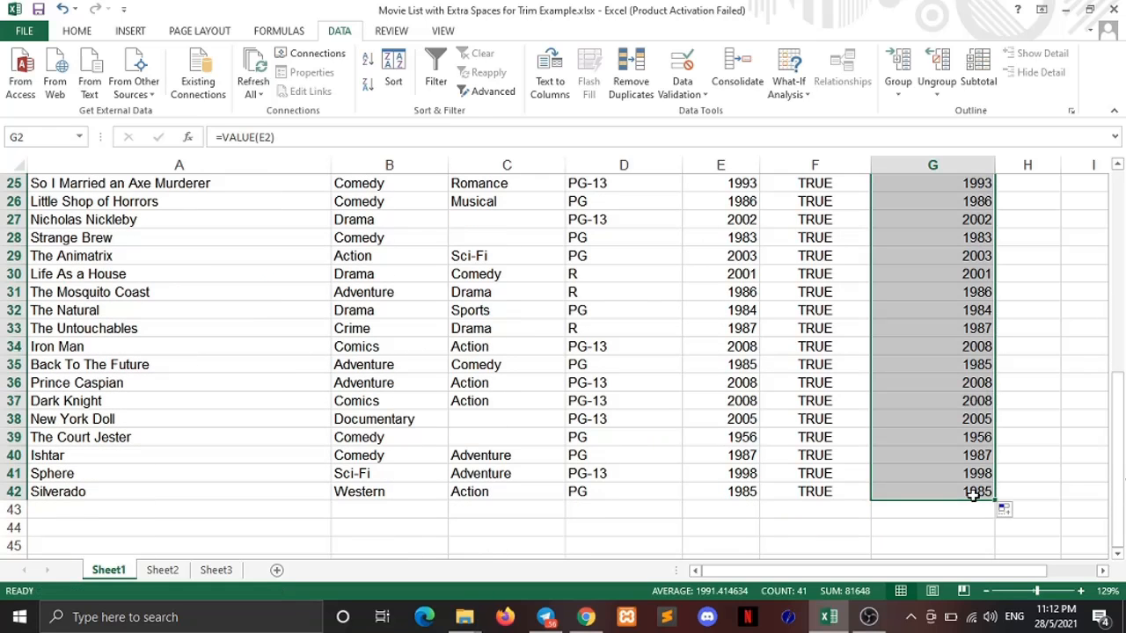
{"action": "left_click", "coordinate": [1052, 435]}
{"action": "left_click_drag", "start_coordinate": [1123, 448], "coordinate": [1114, 189]}
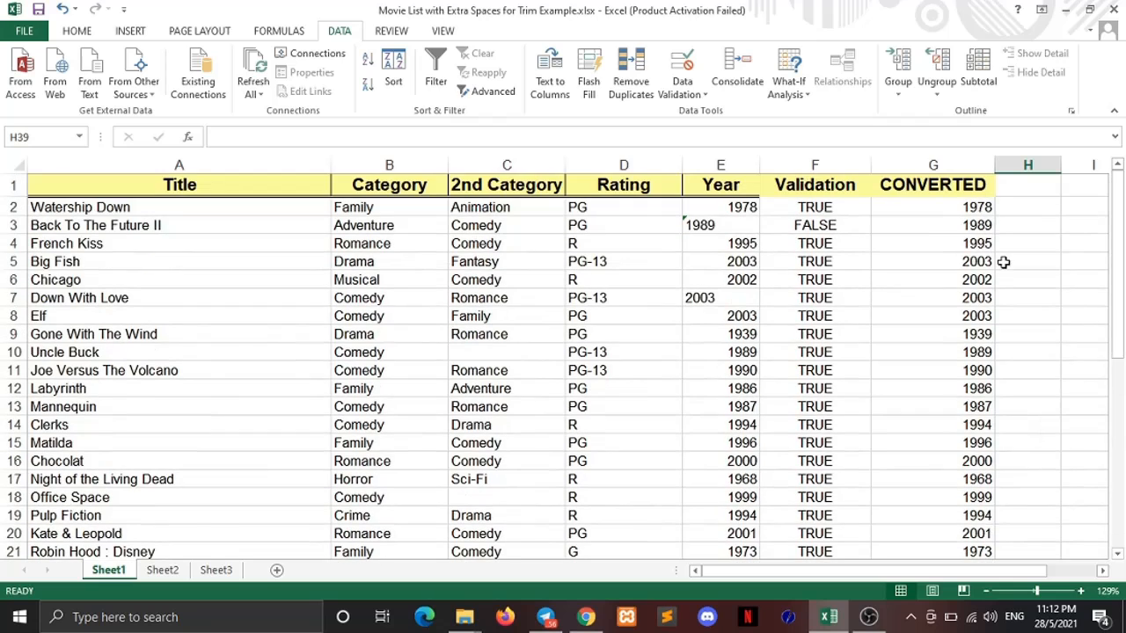
{"action": "left_click", "coordinate": [727, 227]}
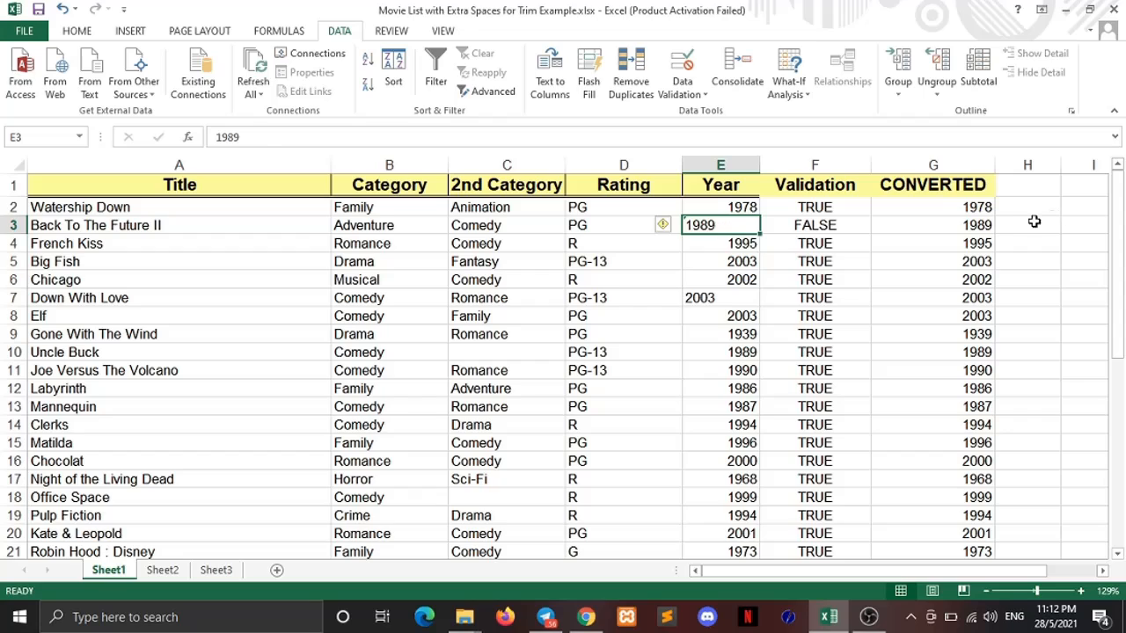
{"action": "left_click", "coordinate": [978, 227]}
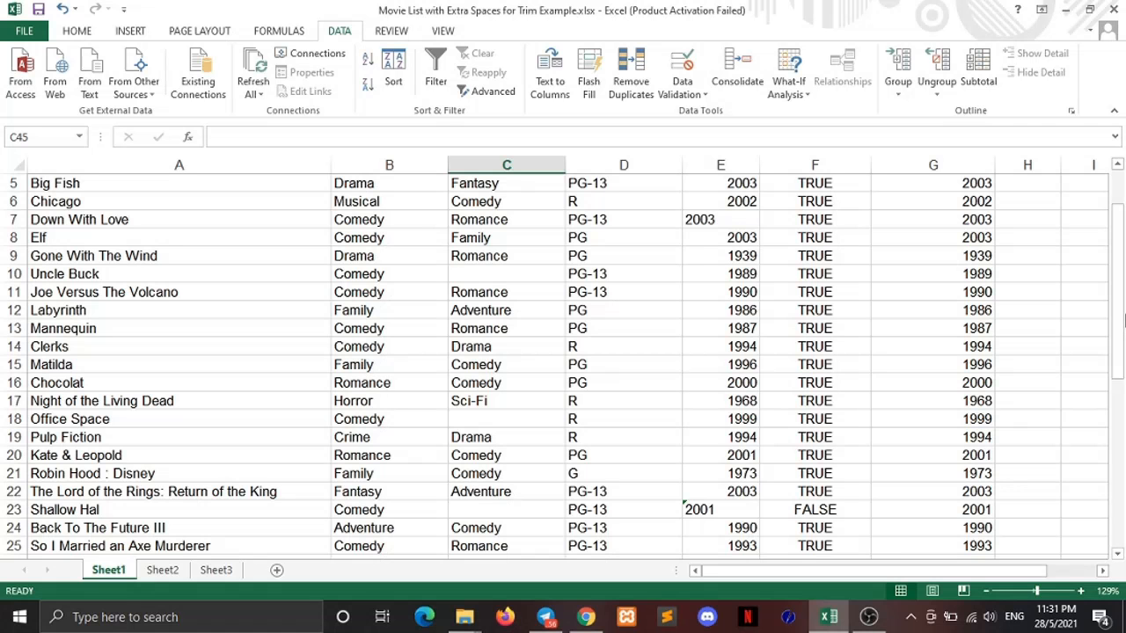
- Select the titles in A2:A47 and start Remove Duplicates with the selection expanded to the neighbouring columns
{"action": "left_click_drag", "start_coordinate": [1119, 314], "coordinate": [1121, 262]}
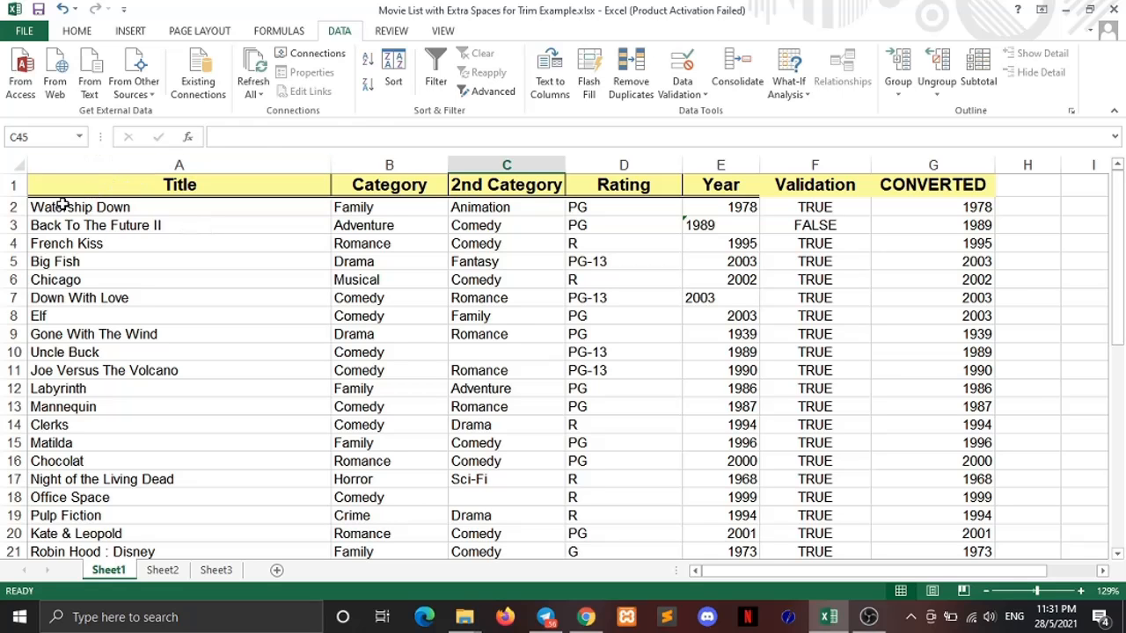
{"action": "left_click_drag", "start_coordinate": [62, 206], "coordinate": [289, 496]}
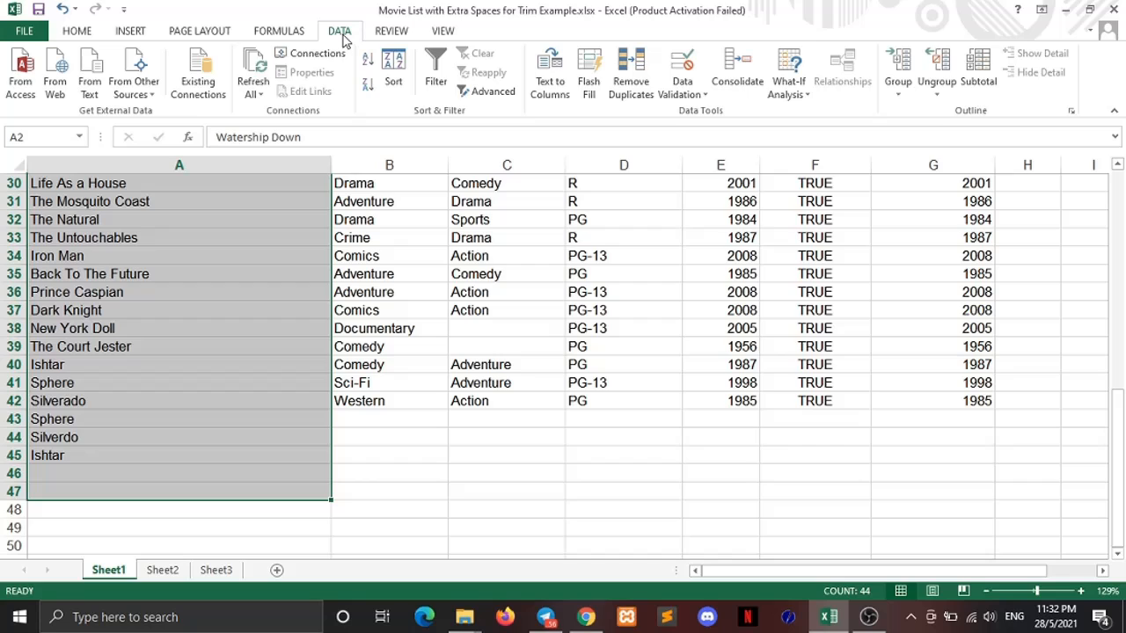
{"action": "left_click", "coordinate": [630, 88]}
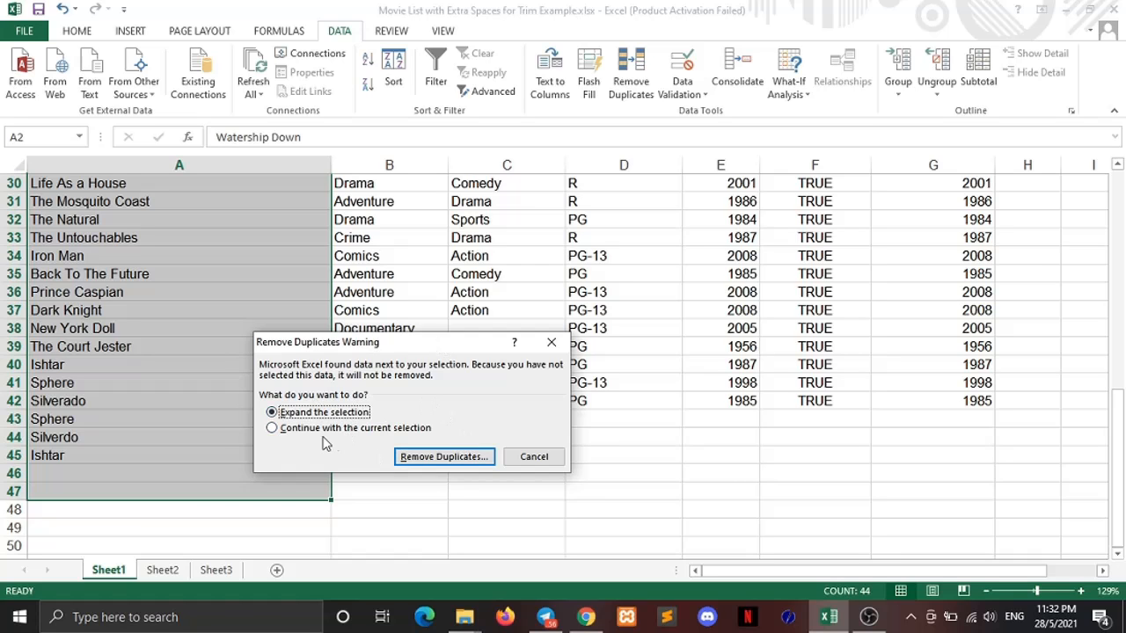
{"action": "left_click", "coordinate": [462, 457]}
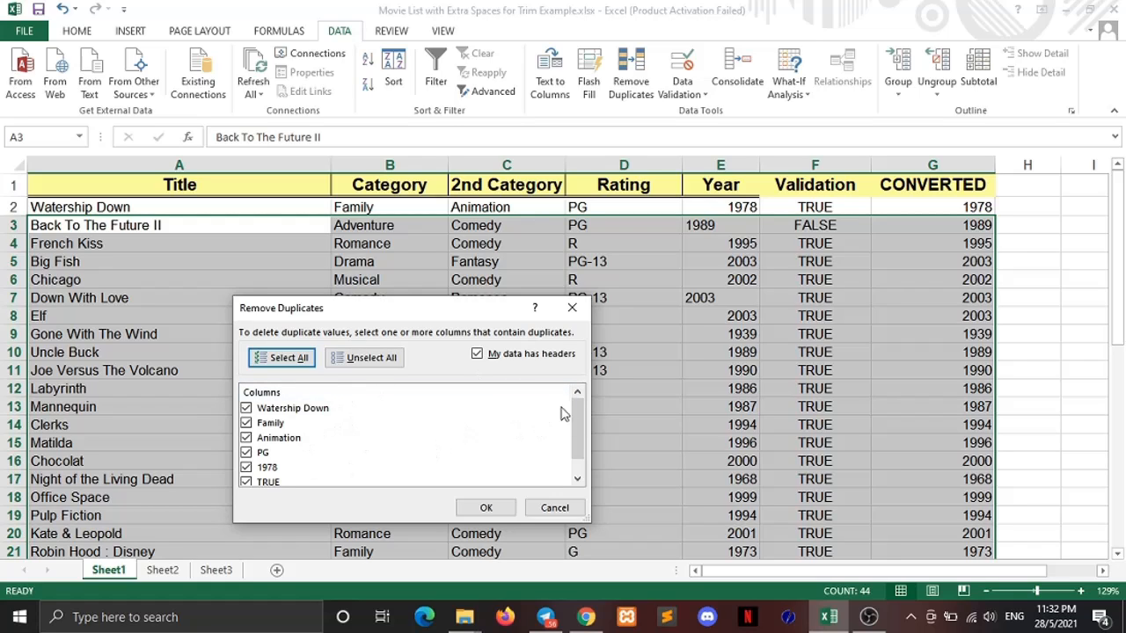
- Remove the duplicate movies by checking only the Watership Down title column, with the data treated as having headers
{"action": "left_click_drag", "start_coordinate": [578, 416], "coordinate": [579, 442]}
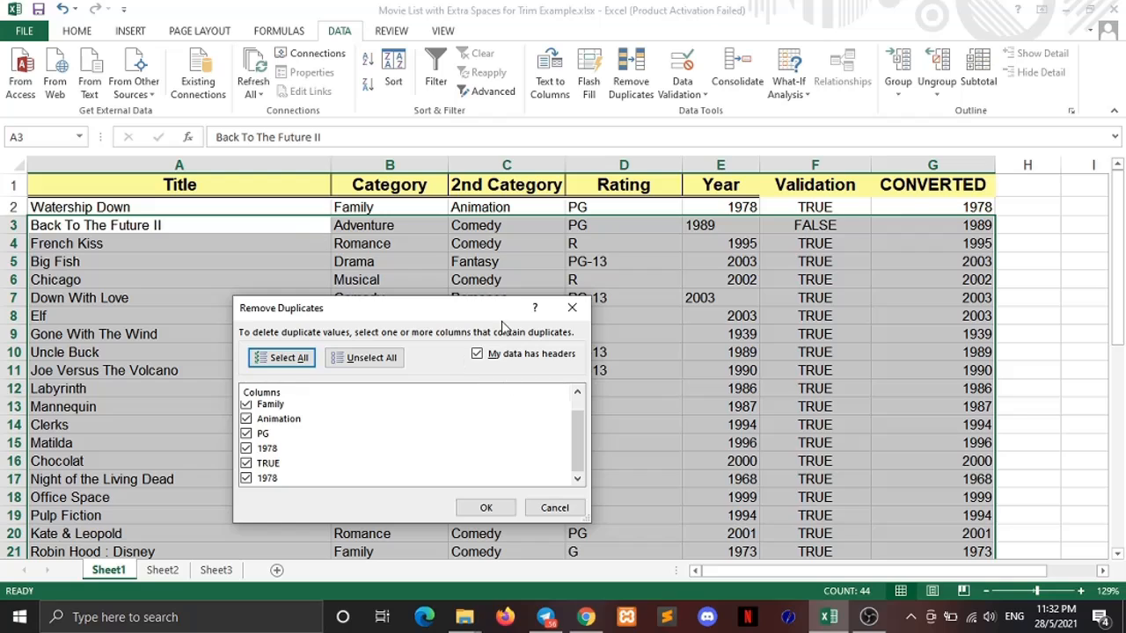
{"action": "left_click", "coordinate": [383, 362]}
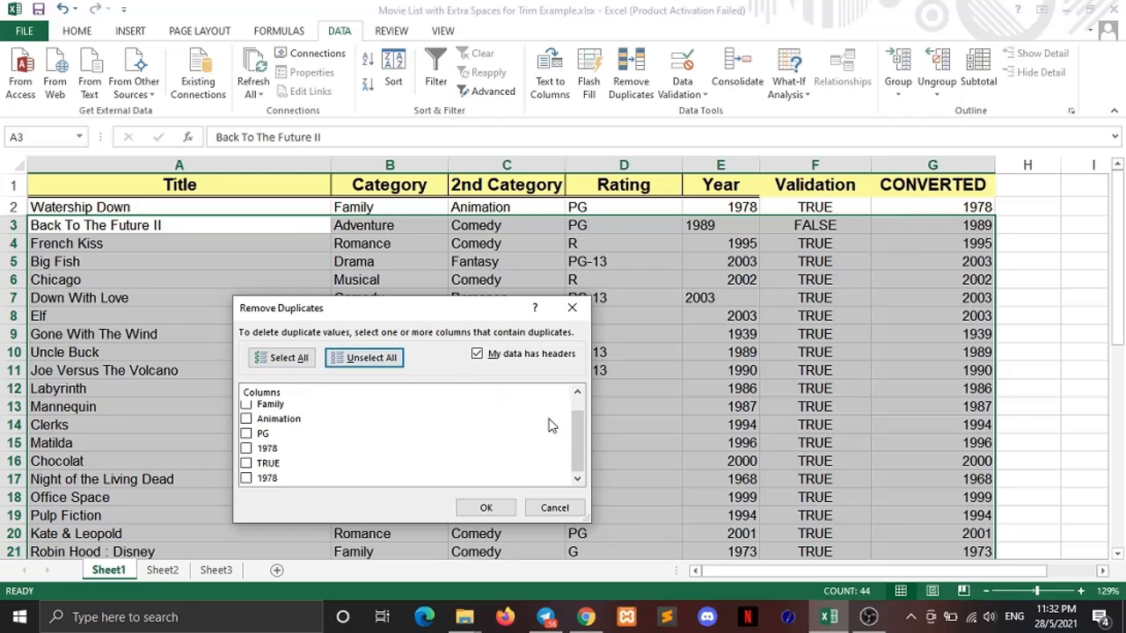
{"action": "left_click_drag", "start_coordinate": [576, 442], "coordinate": [578, 420]}
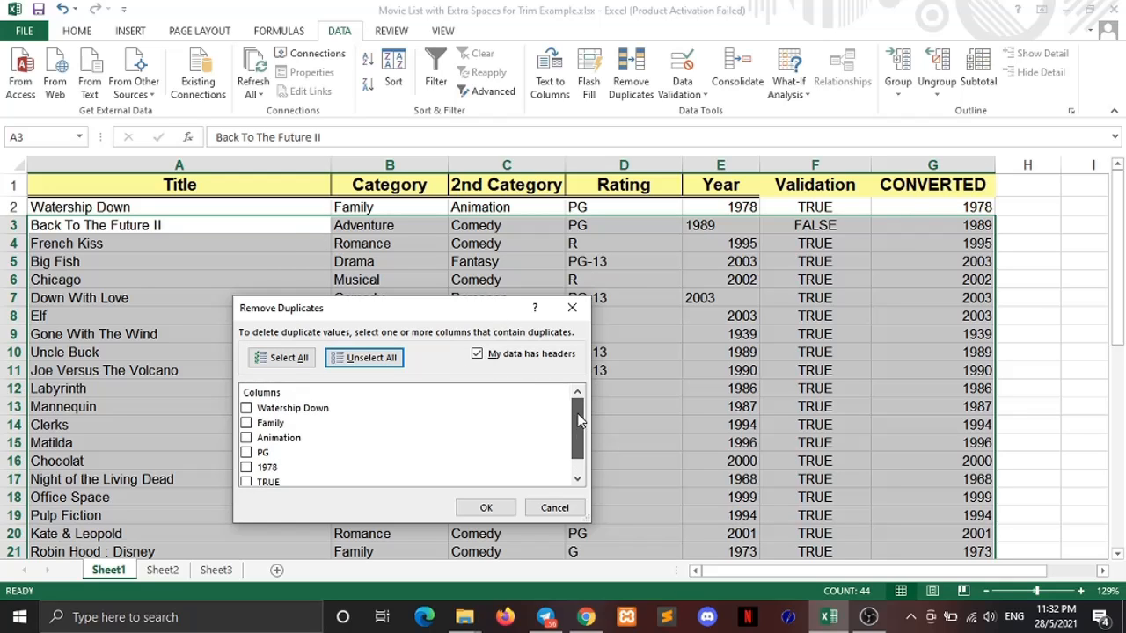
{"action": "left_click", "coordinate": [249, 408]}
{"action": "left_click_drag", "start_coordinate": [578, 421], "coordinate": [578, 433]}
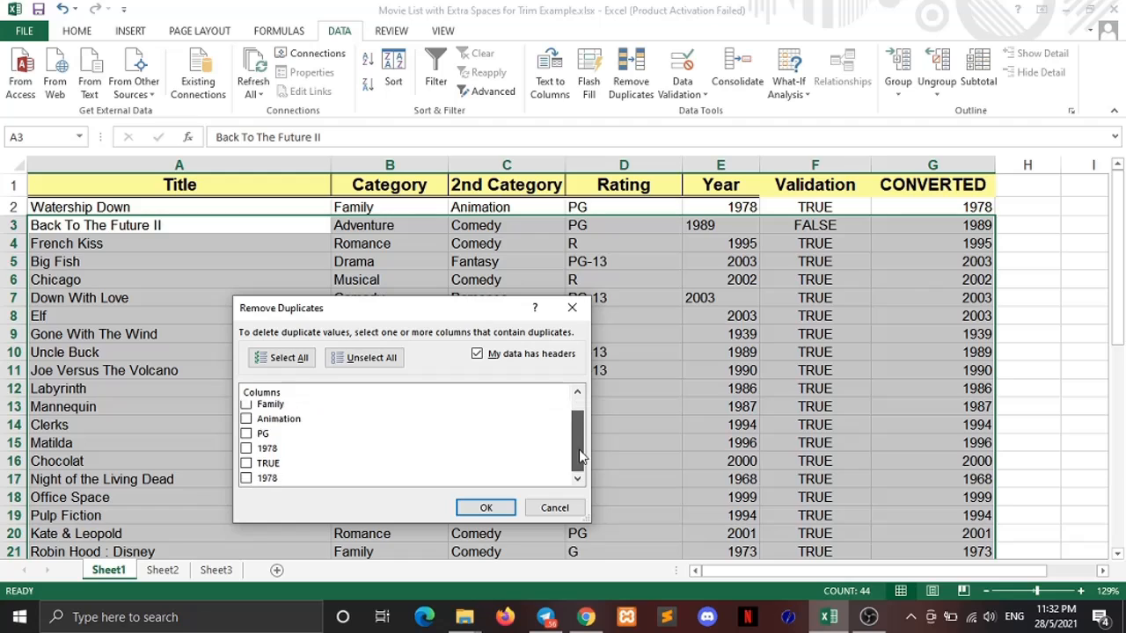
{"action": "left_click", "coordinate": [486, 508]}
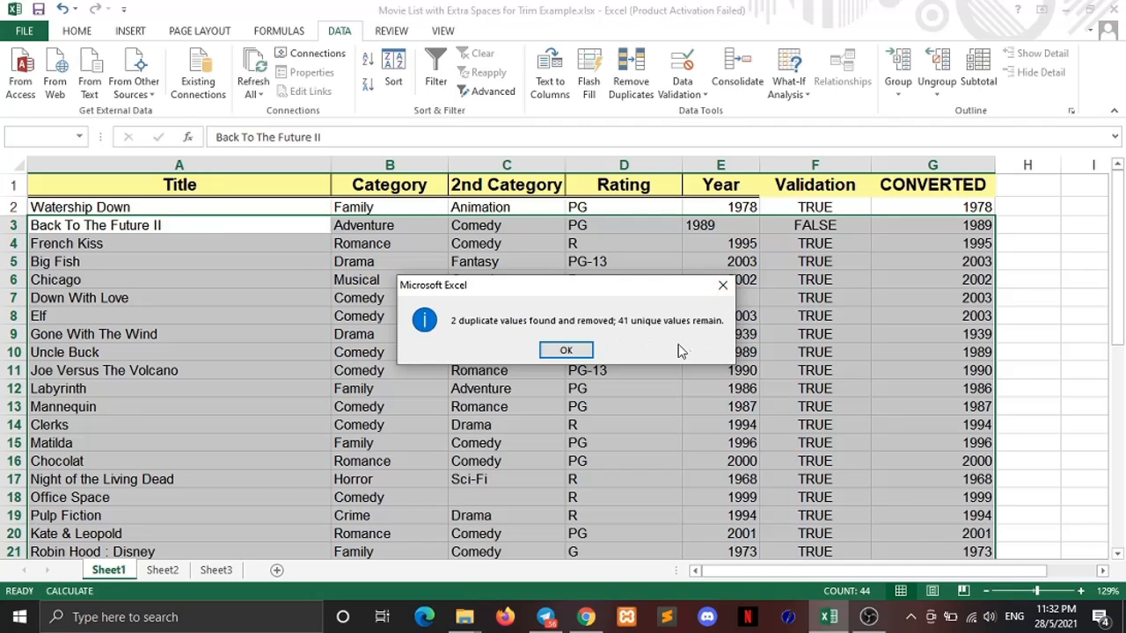
{"action": "left_click", "coordinate": [567, 351]}
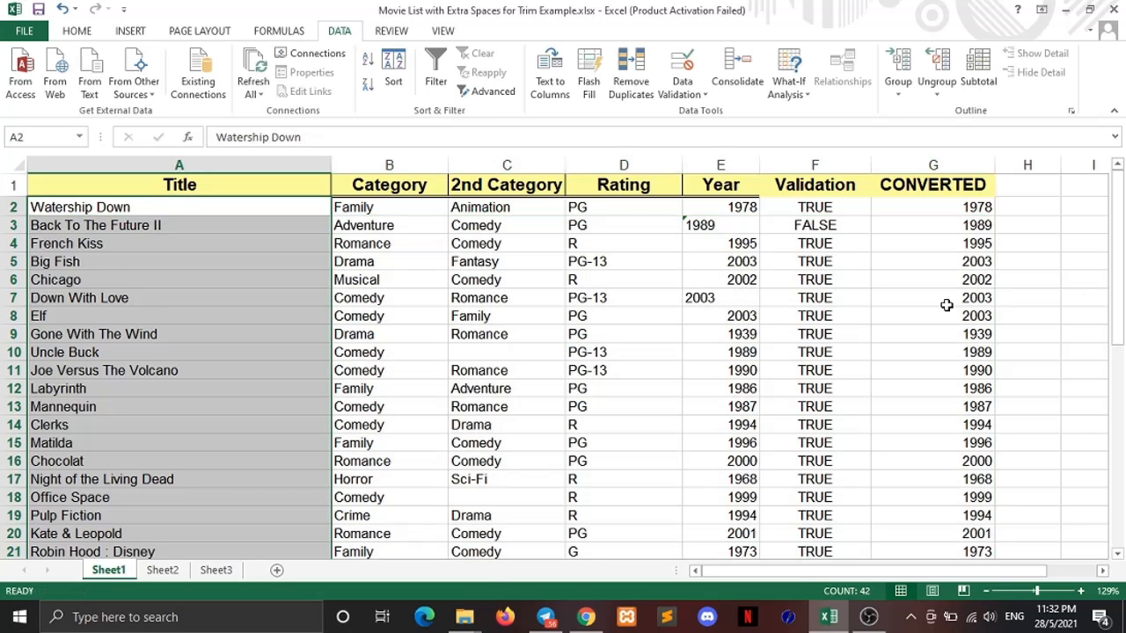
{"action": "left_click", "coordinate": [1061, 302]}
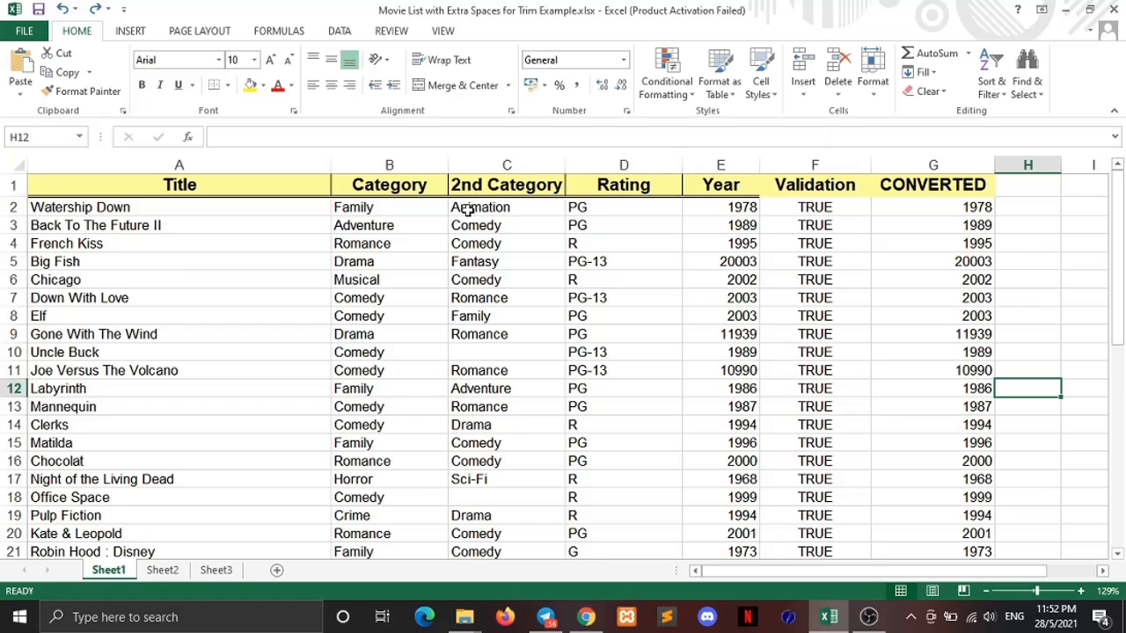
- Create a conditional formatting rule for the 2nd Category cells C1:C42 that formats only cells containing blanks
{"action": "left_click_drag", "start_coordinate": [454, 183], "coordinate": [511, 555]}
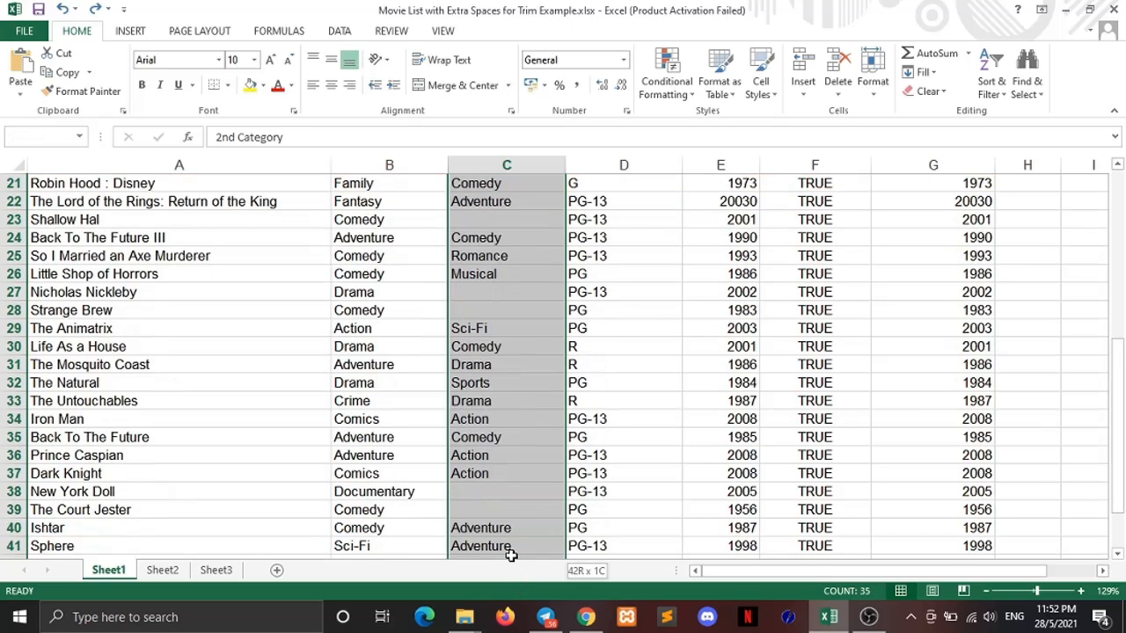
{"action": "left_click_drag", "start_coordinate": [511, 555], "coordinate": [515, 520]}
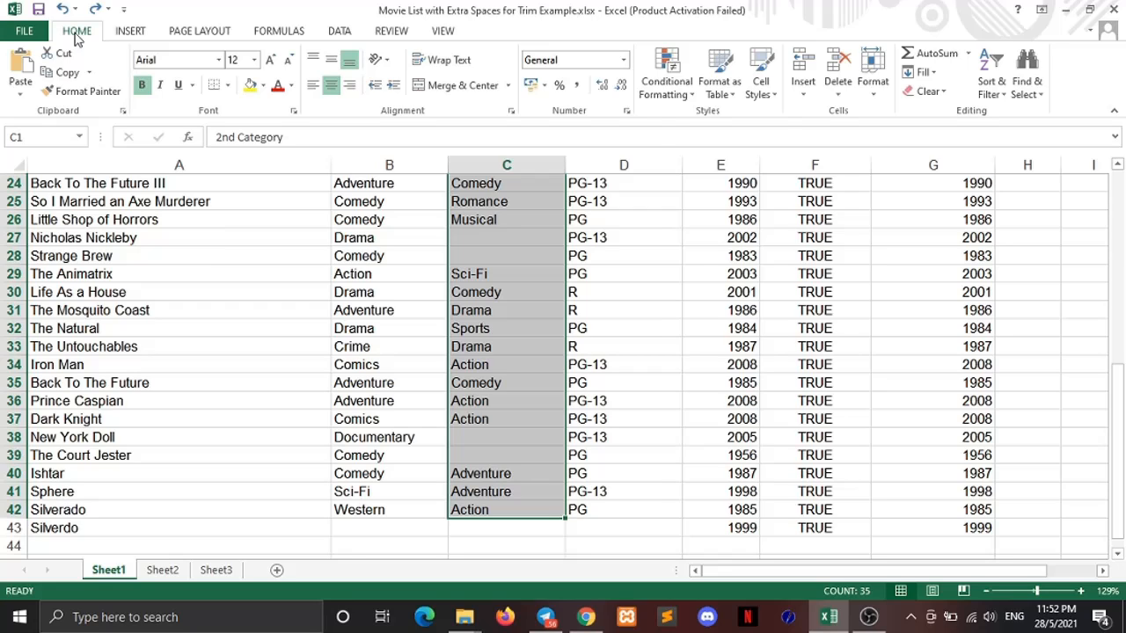
{"action": "left_click", "coordinate": [667, 81]}
{"action": "left_click", "coordinate": [687, 297]}
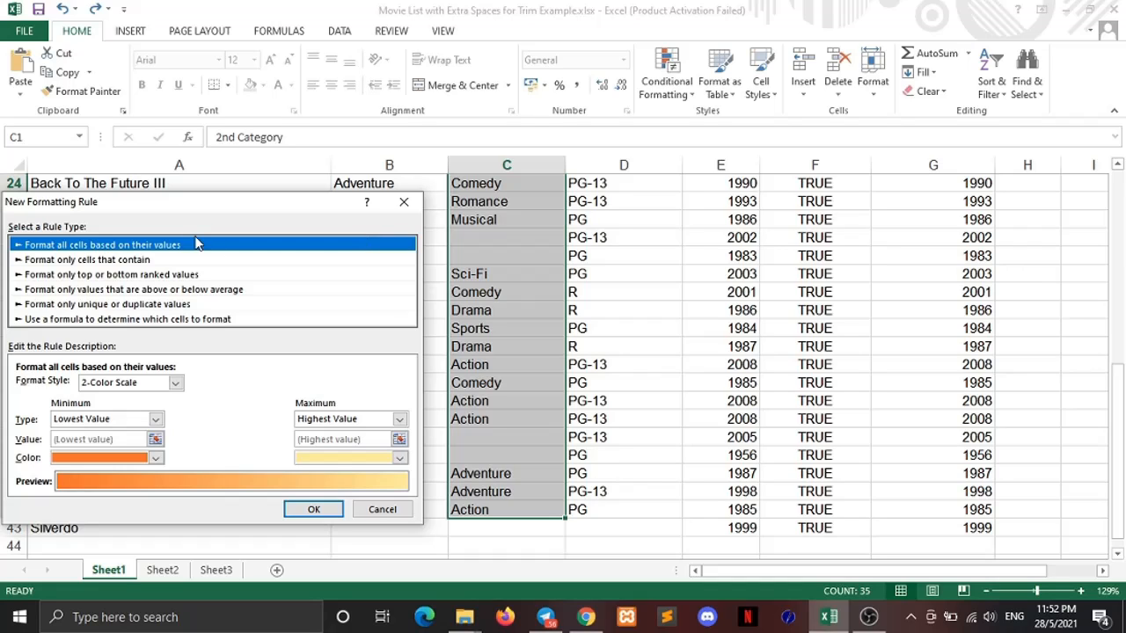
{"action": "left_click", "coordinate": [140, 259]}
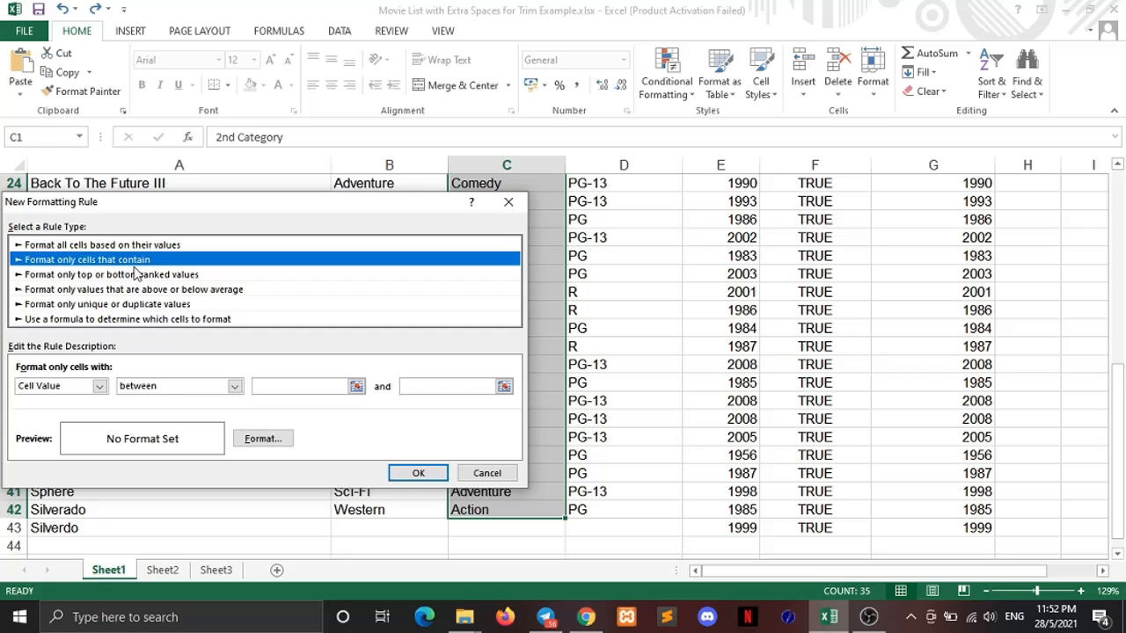
{"action": "left_click", "coordinate": [100, 386]}
{"action": "left_click", "coordinate": [44, 439]}
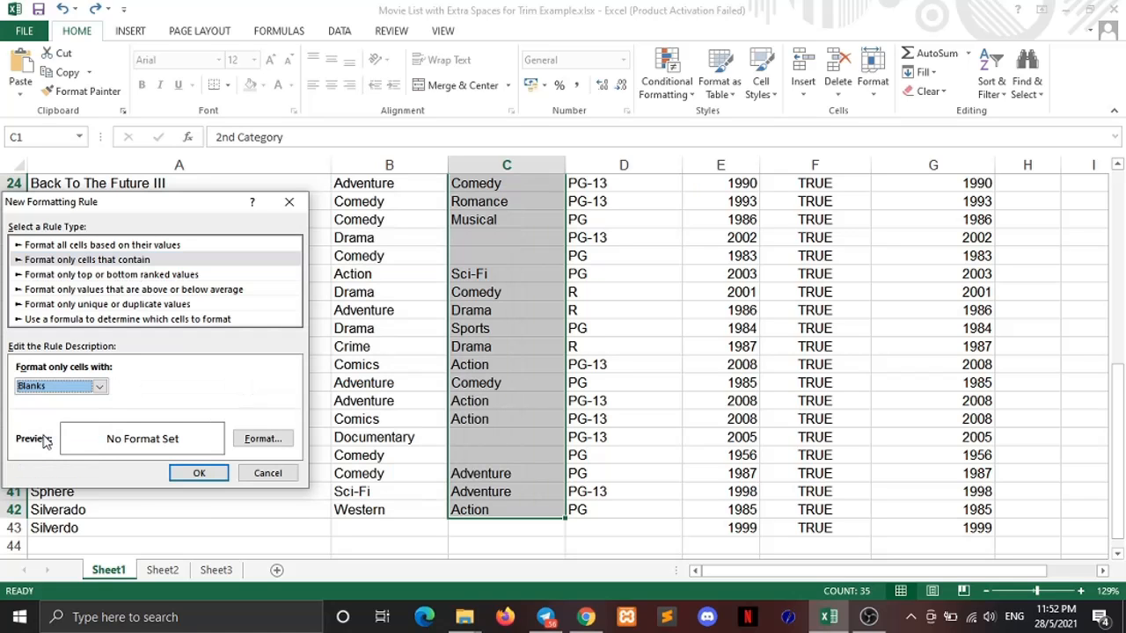
- Set a yellow background fill as the format of the blank-cells rule
{"action": "left_click", "coordinate": [264, 438]}
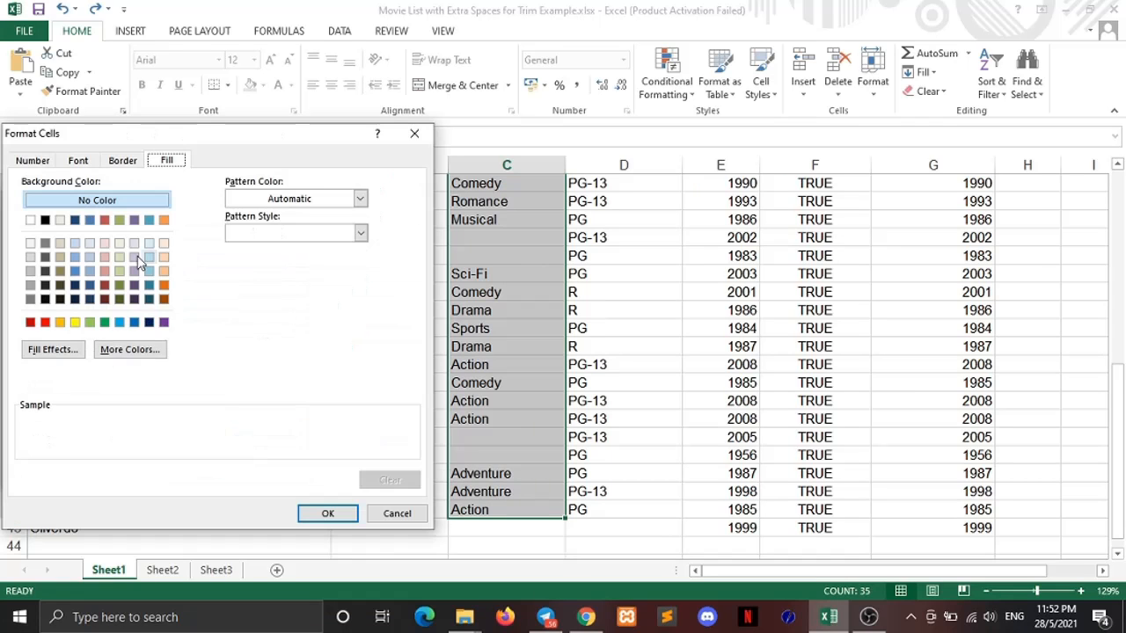
{"action": "left_click", "coordinate": [77, 322]}
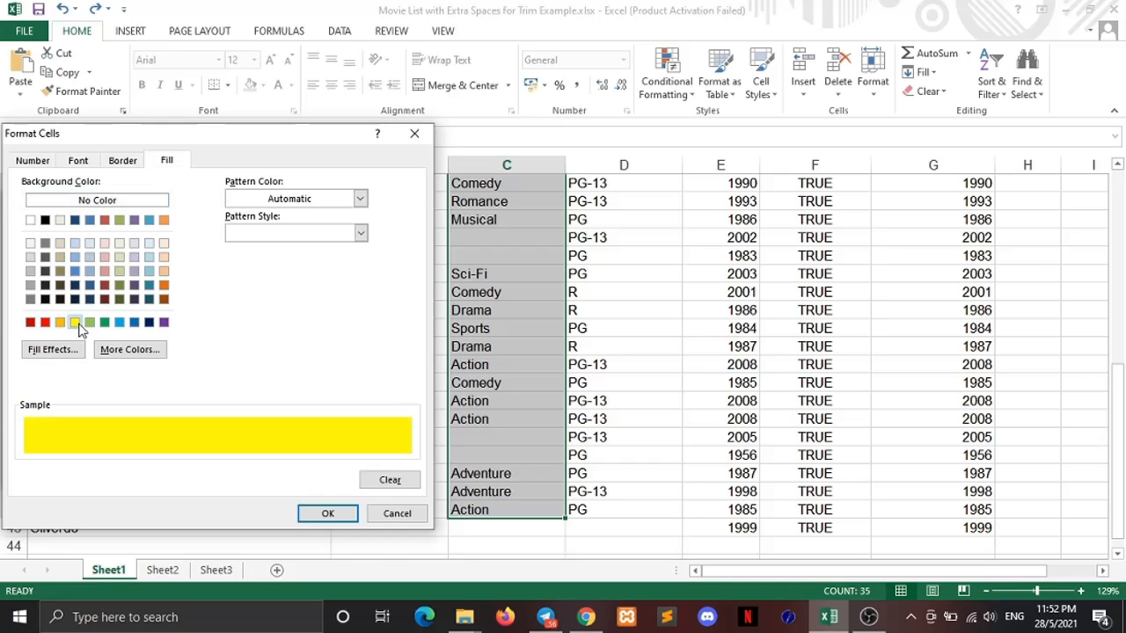
{"action": "left_click", "coordinate": [329, 515]}
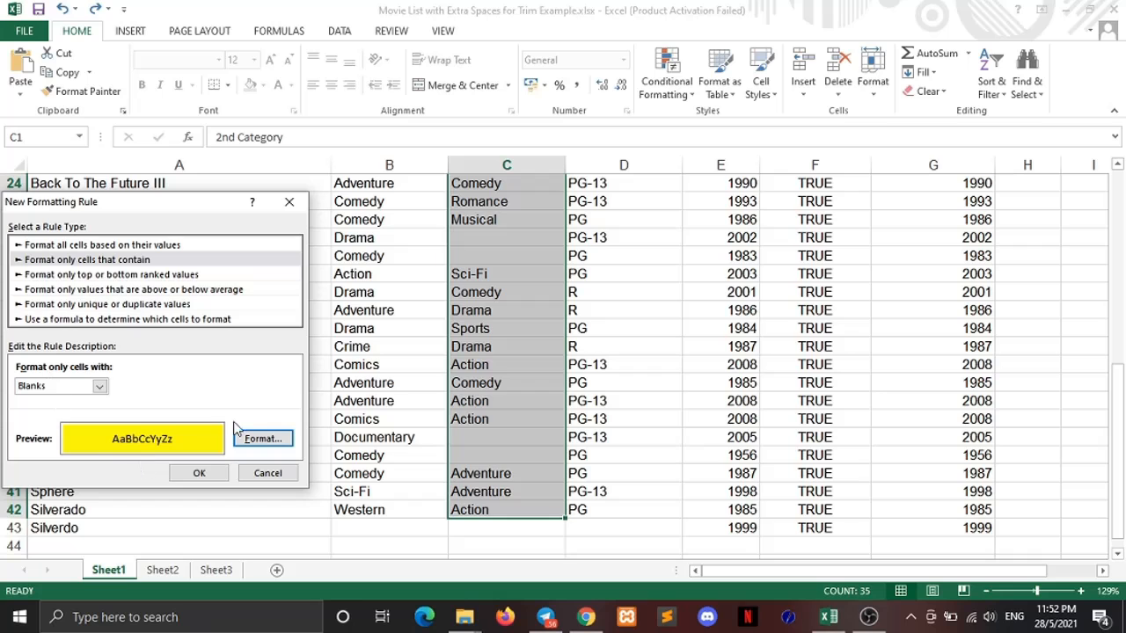
- Apply the yellow blank-cells rule to the 2nd Category cells and review the highlighting through the whole list
{"action": "left_click", "coordinate": [201, 474]}
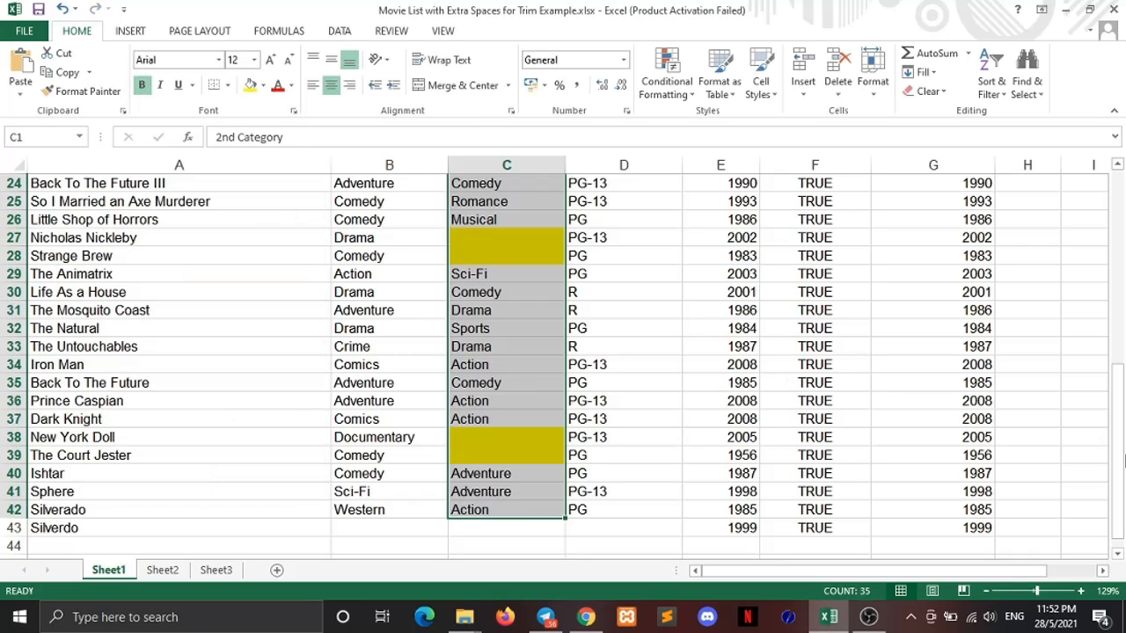
{"action": "left_click_drag", "start_coordinate": [1119, 437], "coordinate": [1122, 292]}
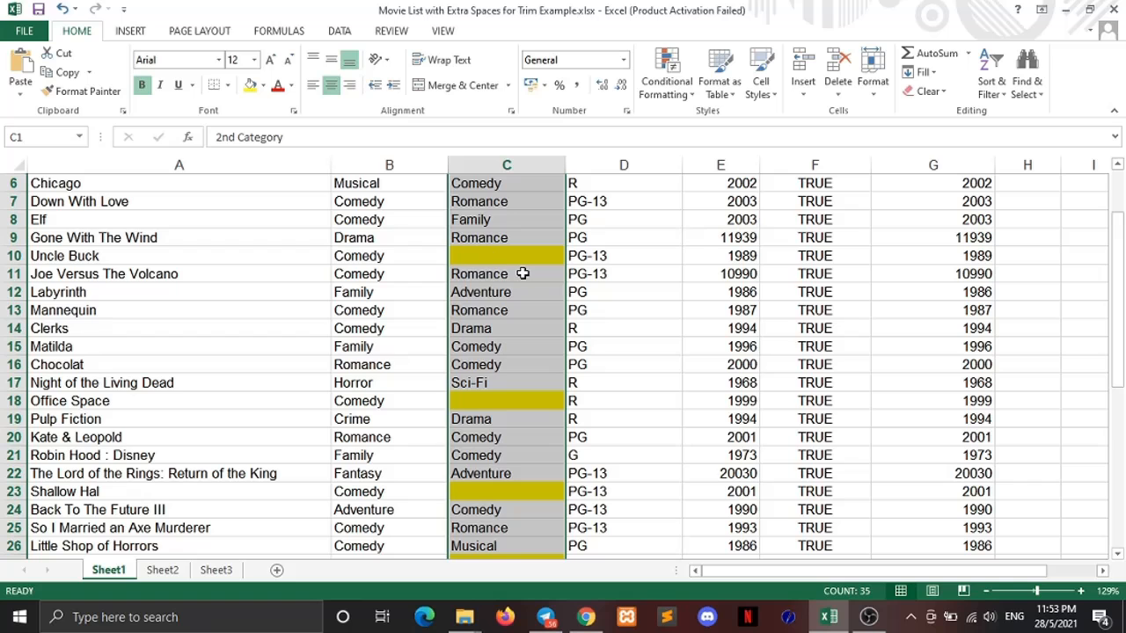
{"action": "left_click_drag", "start_coordinate": [1121, 271], "coordinate": [1113, 213]}
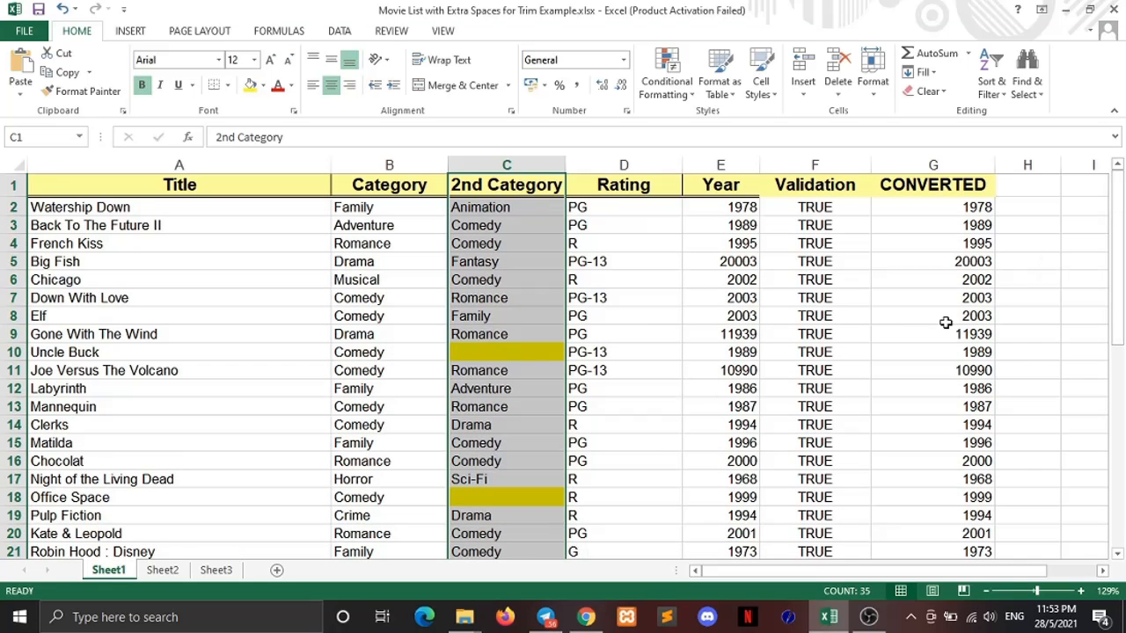
{"action": "mouse_move", "coordinate": [1121, 275]}
{"action": "left_mouse_down"}
{"action": "mouse_move", "coordinate": [1122, 287]}
{"action": "mouse_move", "coordinate": [1122, 274]}
{"action": "left_mouse_up"}
{"action": "left_click_drag", "start_coordinate": [1120, 247], "coordinate": [1115, 204]}
- Create a conditional formatting rule for the entire table from A1 to its last used cell that formats only cells containing errors
{"action": "left_click", "coordinate": [63, 192]}
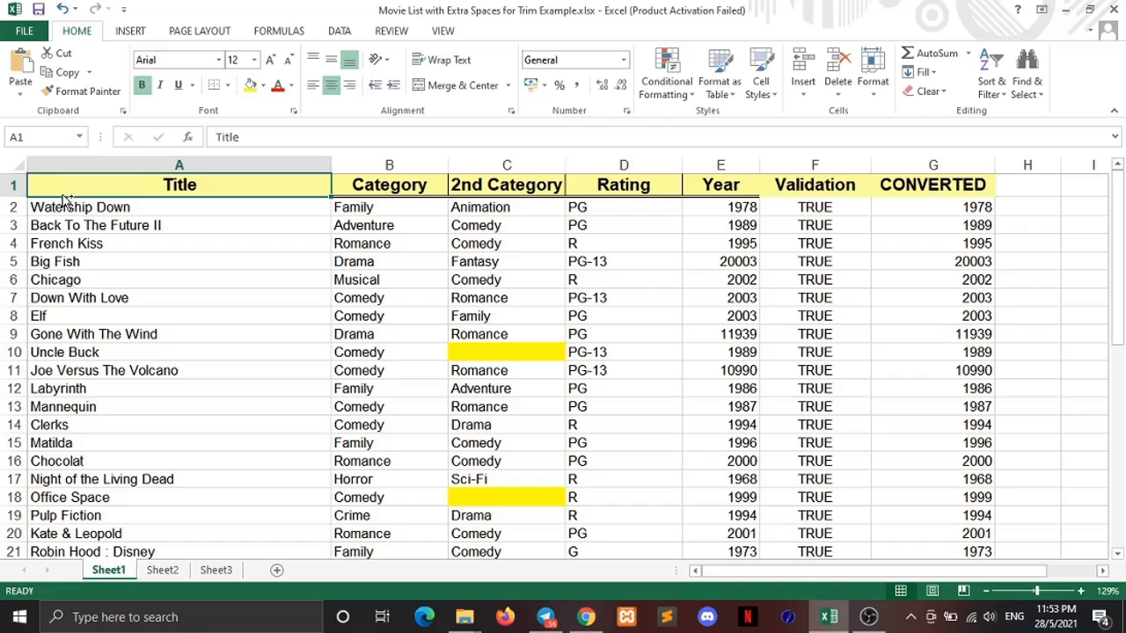
{"action": "key", "text": "ctrl+shift+End"}
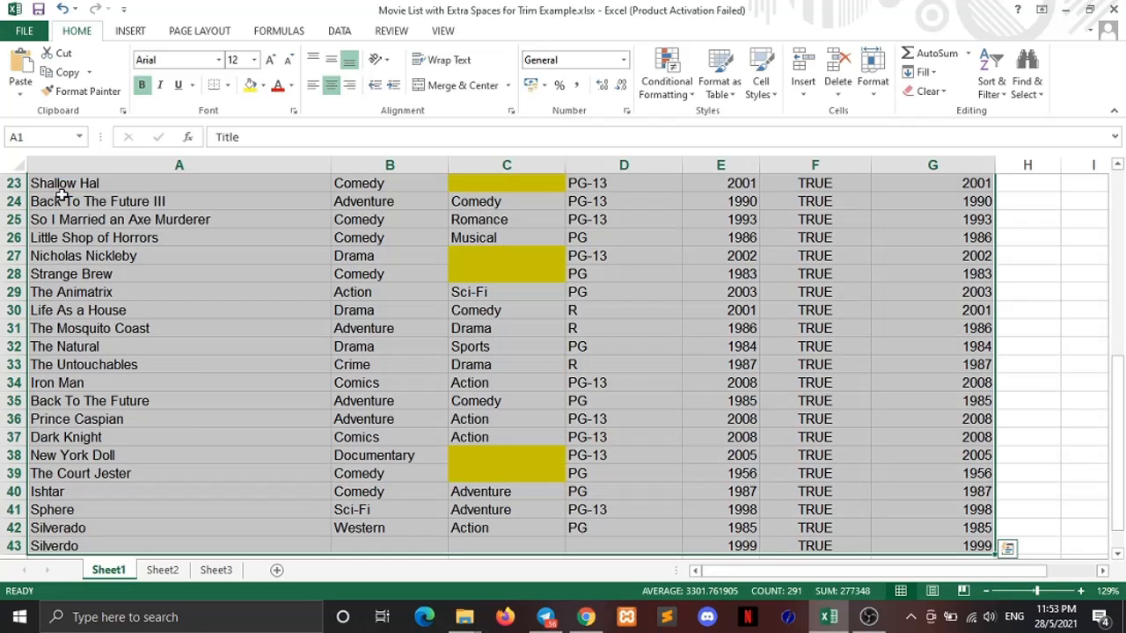
{"action": "left_click", "coordinate": [676, 97]}
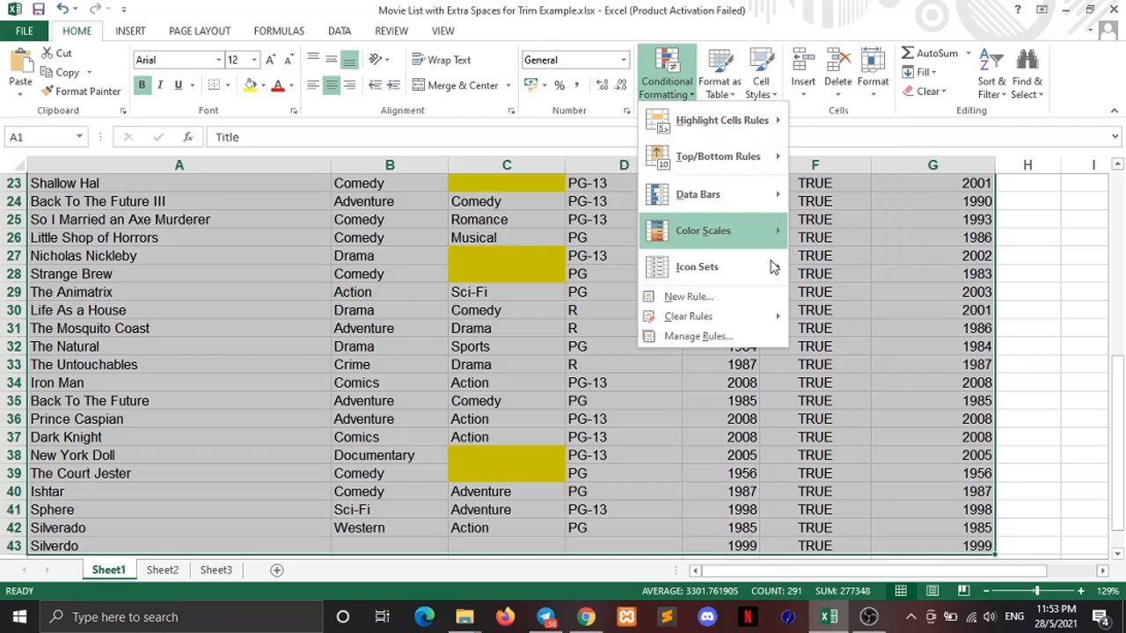
{"action": "left_click", "coordinate": [703, 296]}
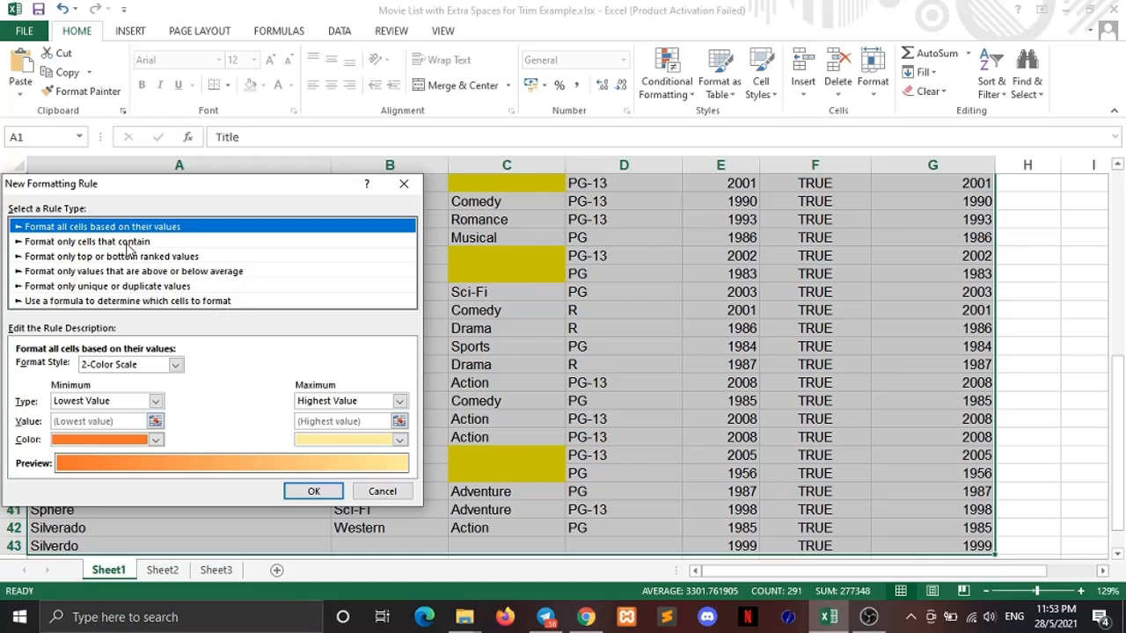
{"action": "left_click", "coordinate": [132, 244]}
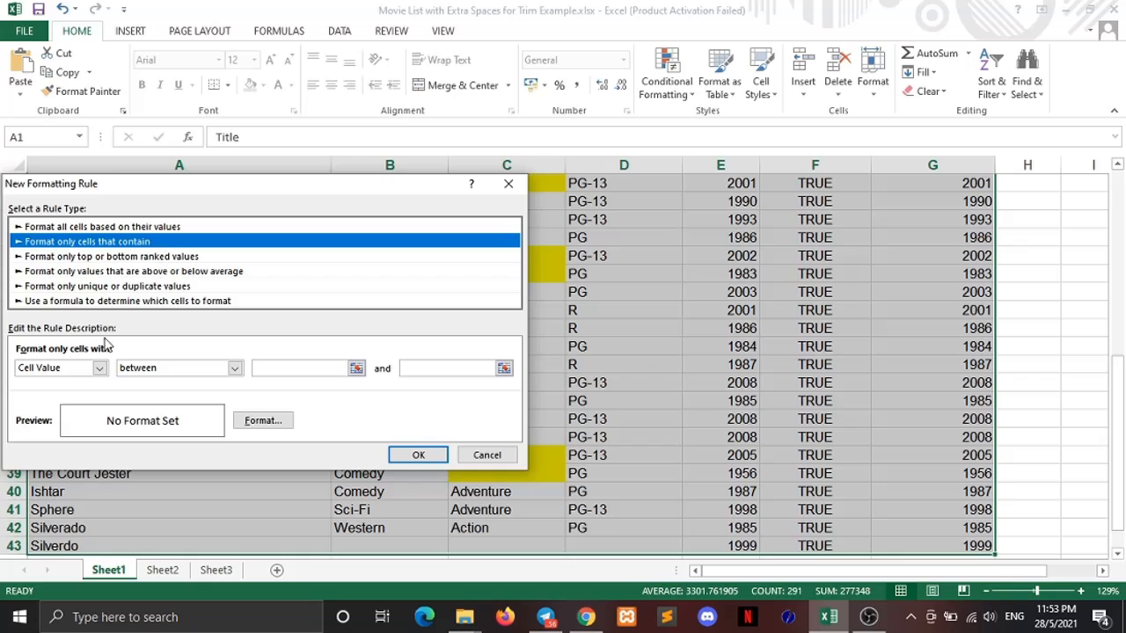
{"action": "left_click", "coordinate": [99, 367]}
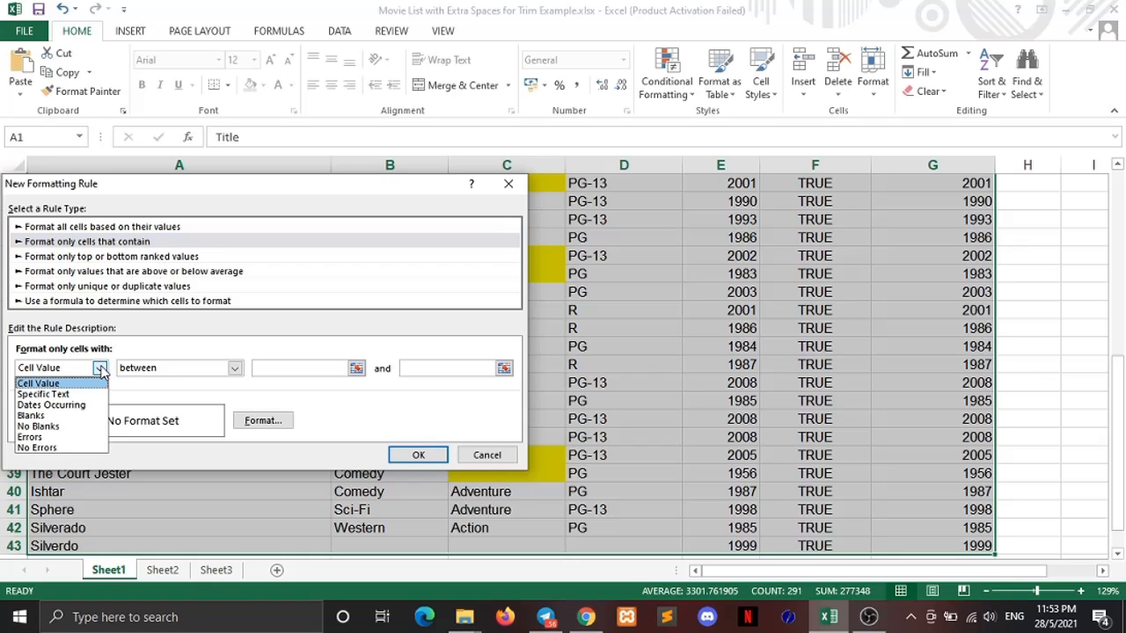
{"action": "left_click", "coordinate": [35, 437]}
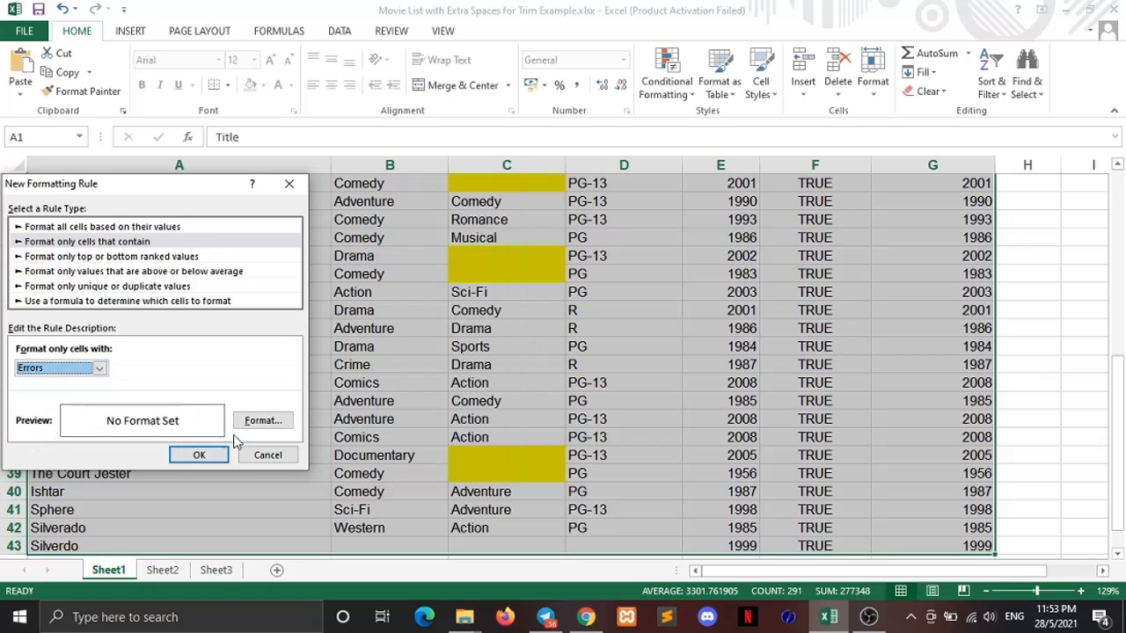
- Set a red background fill for the errors rule, apply it to the table, and check the list
{"action": "left_click", "coordinate": [262, 421]}
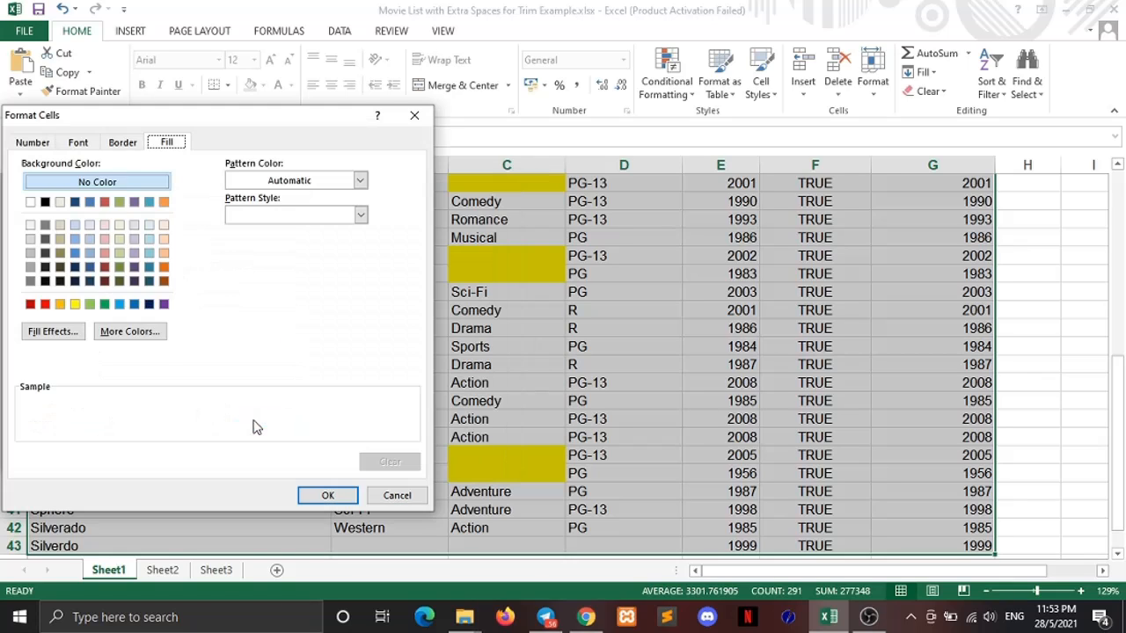
{"action": "left_click", "coordinate": [45, 303]}
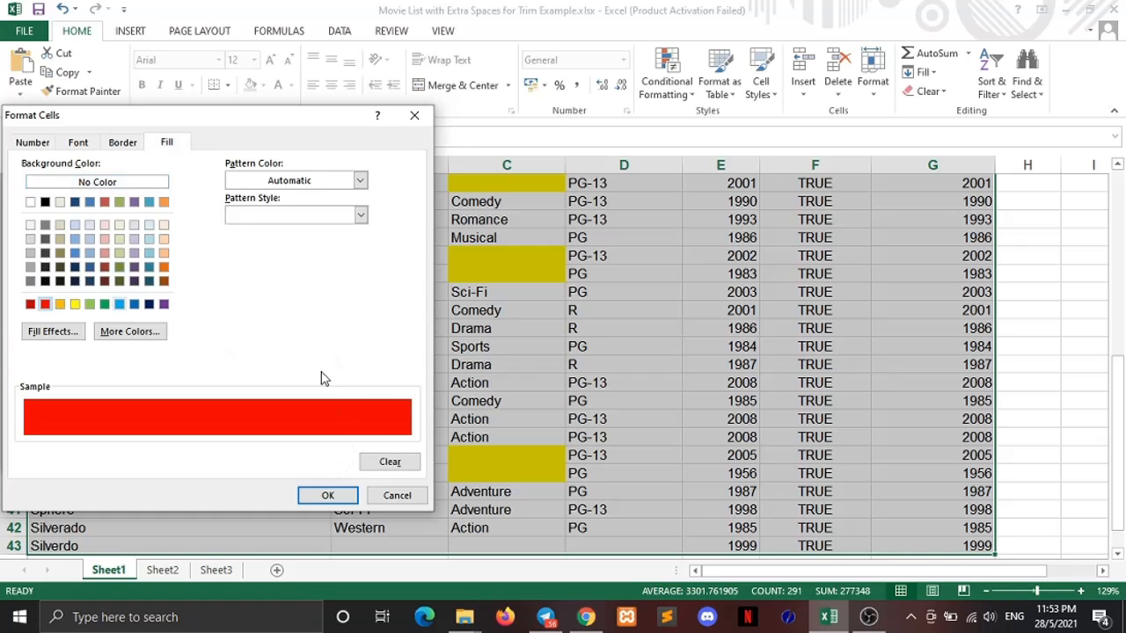
{"action": "left_click", "coordinate": [328, 496]}
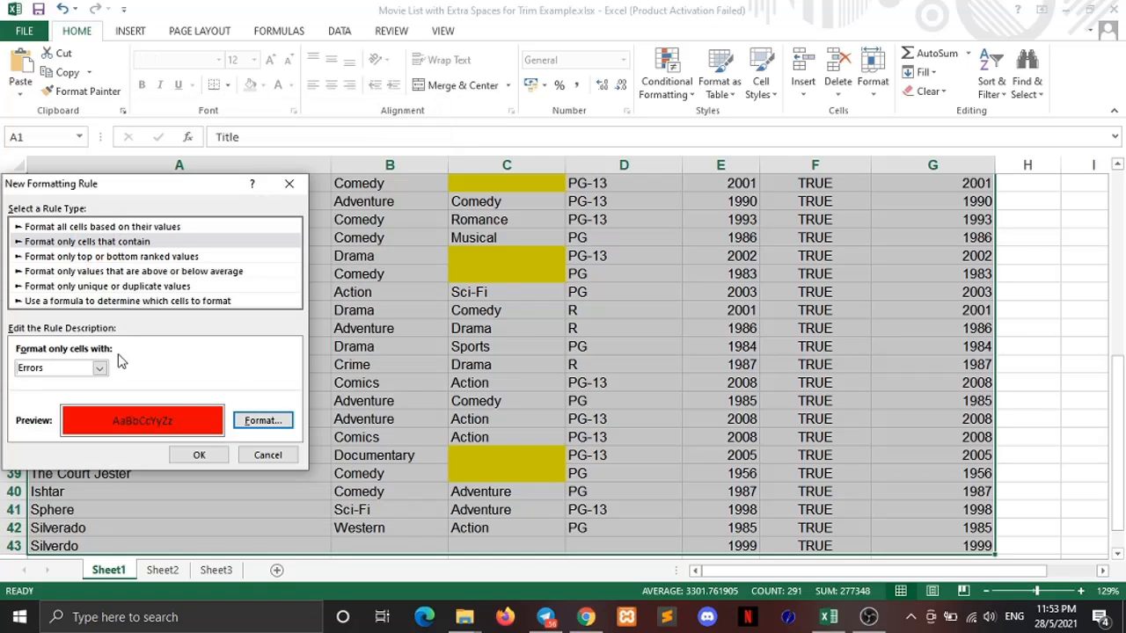
{"action": "left_click", "coordinate": [200, 455]}
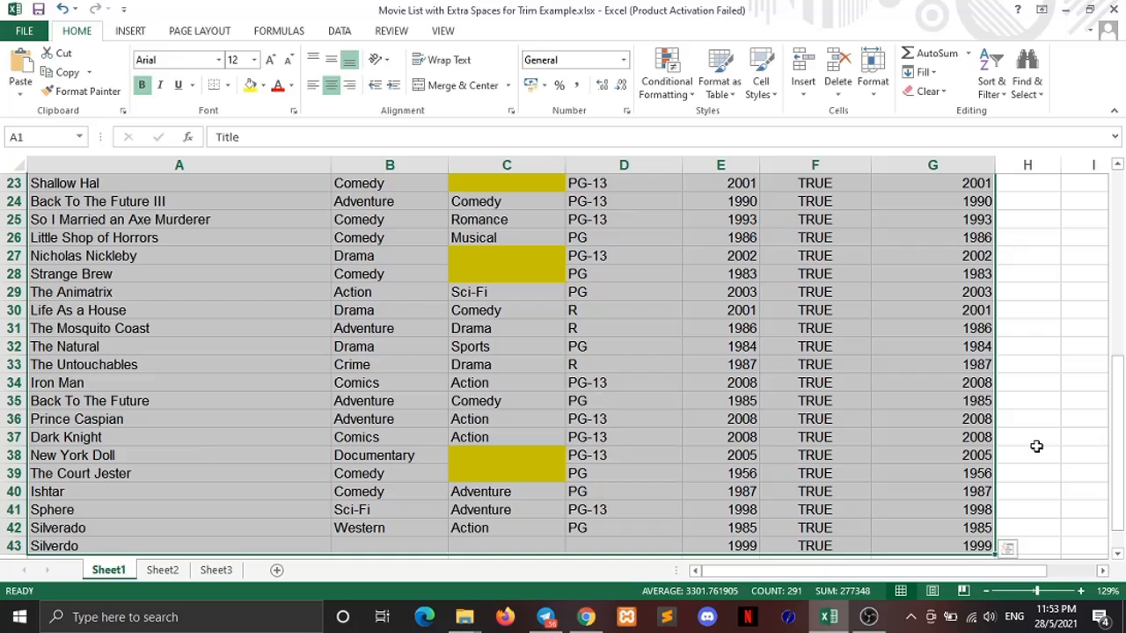
{"action": "left_click_drag", "start_coordinate": [1119, 431], "coordinate": [1123, 227]}
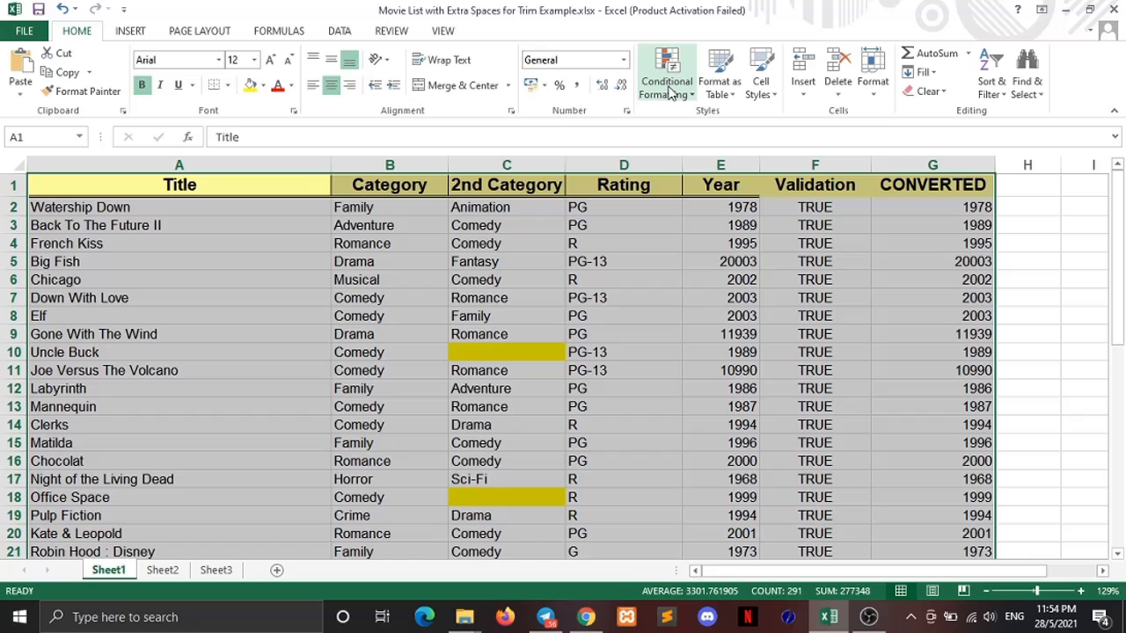
- Select the Year column cells from the header E1 down to E44
{"action": "left_click", "coordinate": [1065, 353]}
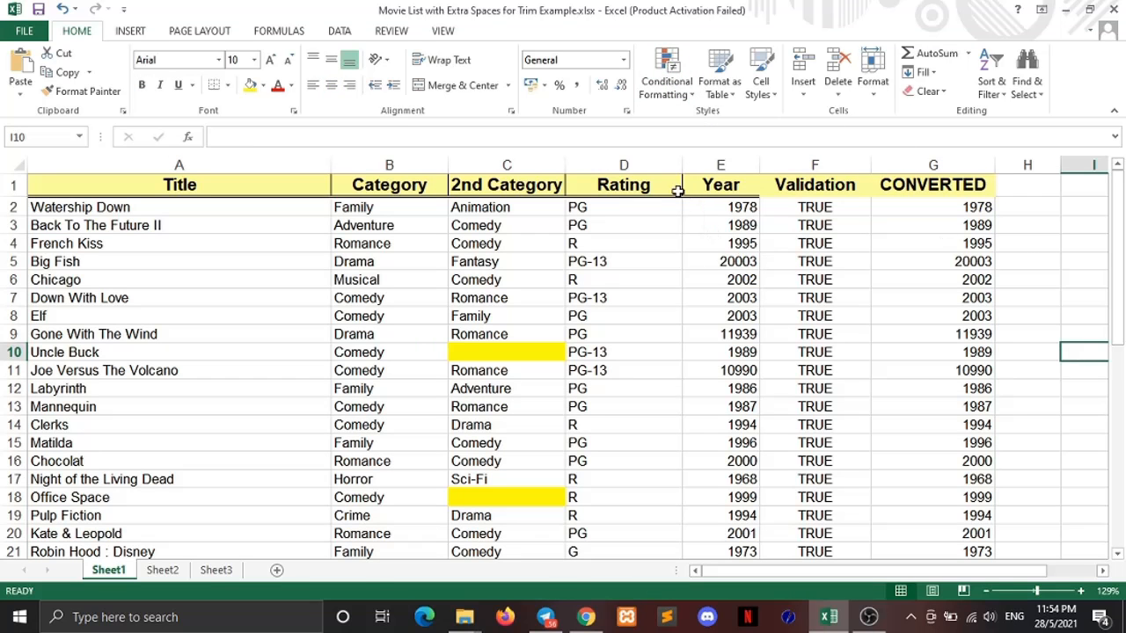
{"action": "left_click", "coordinate": [716, 185]}
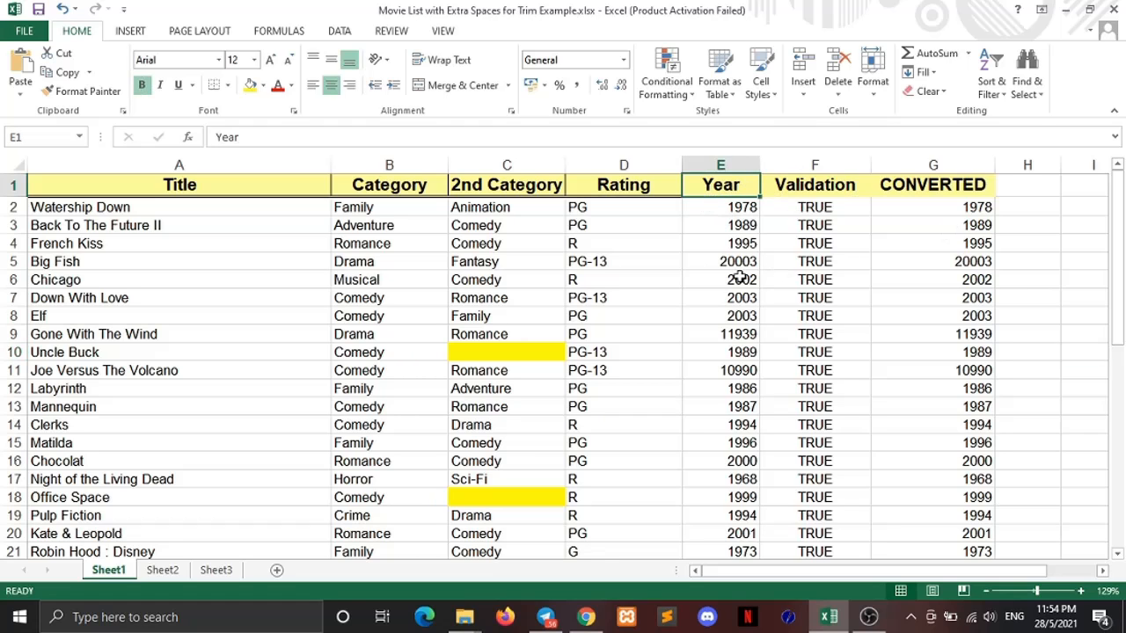
{"action": "left_click_drag", "start_coordinate": [1119, 224], "coordinate": [1123, 308]}
{"action": "left_click_drag", "start_coordinate": [1122, 400], "coordinate": [1113, 191]}
{"action": "left_click_drag", "start_coordinate": [721, 184], "coordinate": [736, 539]}
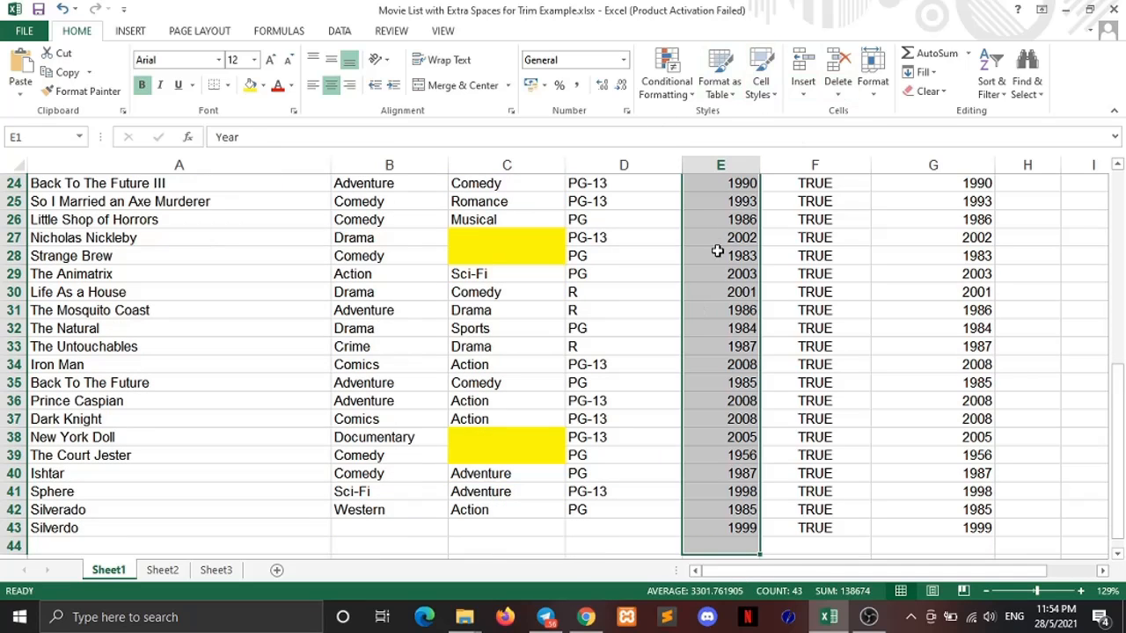
- Try a green-yellow-red color scale on the Year cells, inspect the coloured values, and undo the color scale
{"action": "left_click", "coordinate": [687, 96]}
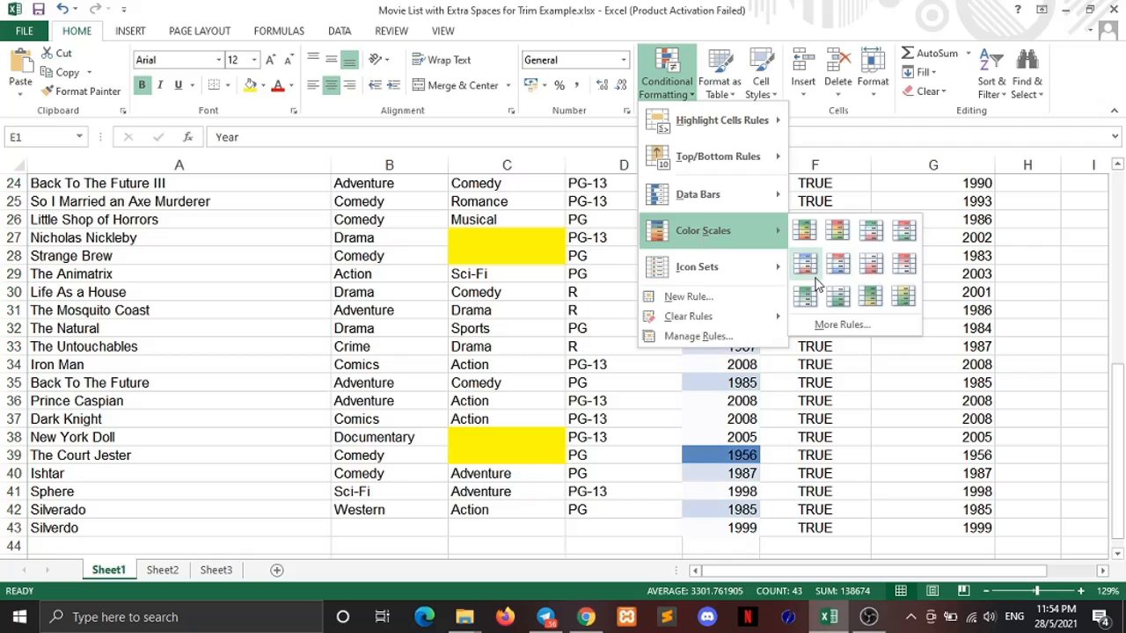
{"action": "left_click", "coordinate": [804, 231]}
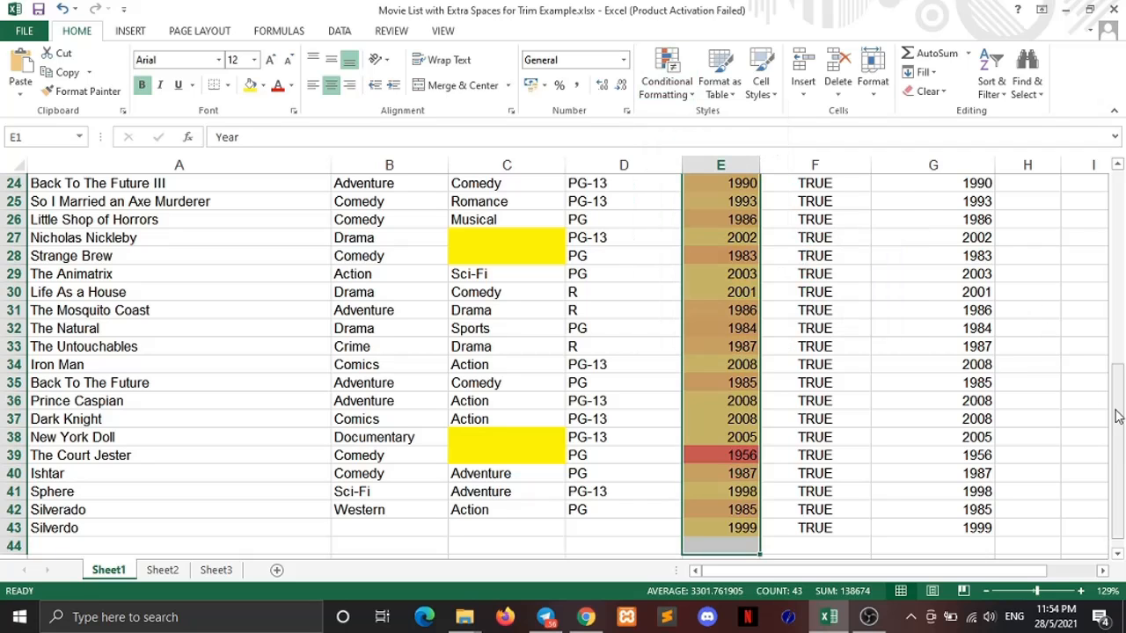
{"action": "left_click_drag", "start_coordinate": [1117, 412], "coordinate": [1116, 211]}
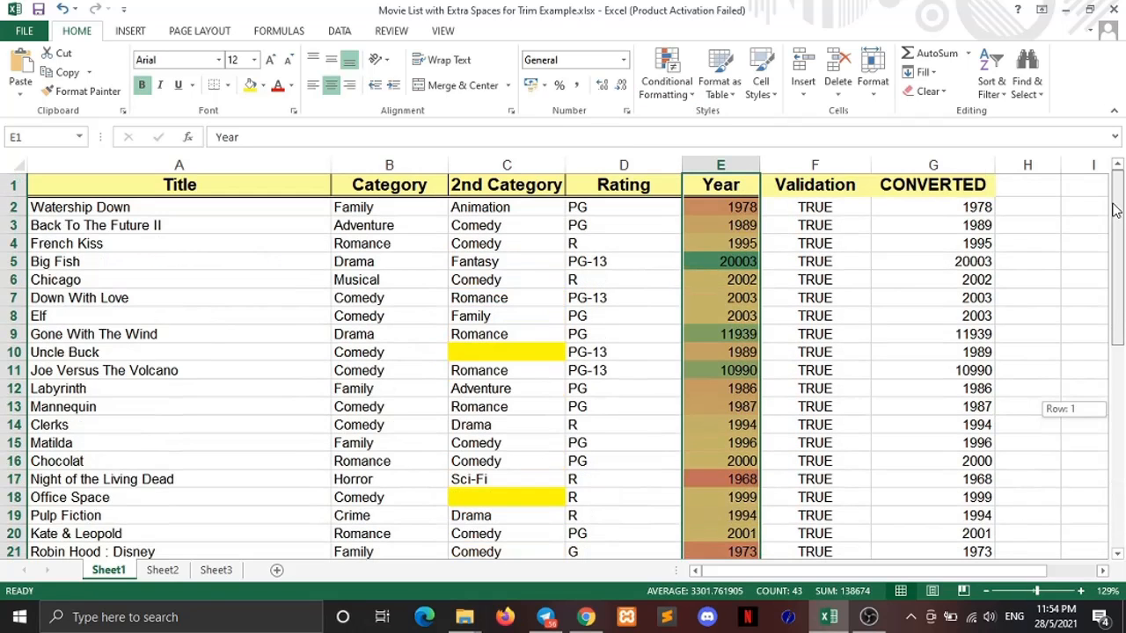
{"action": "left_click", "coordinate": [742, 210]}
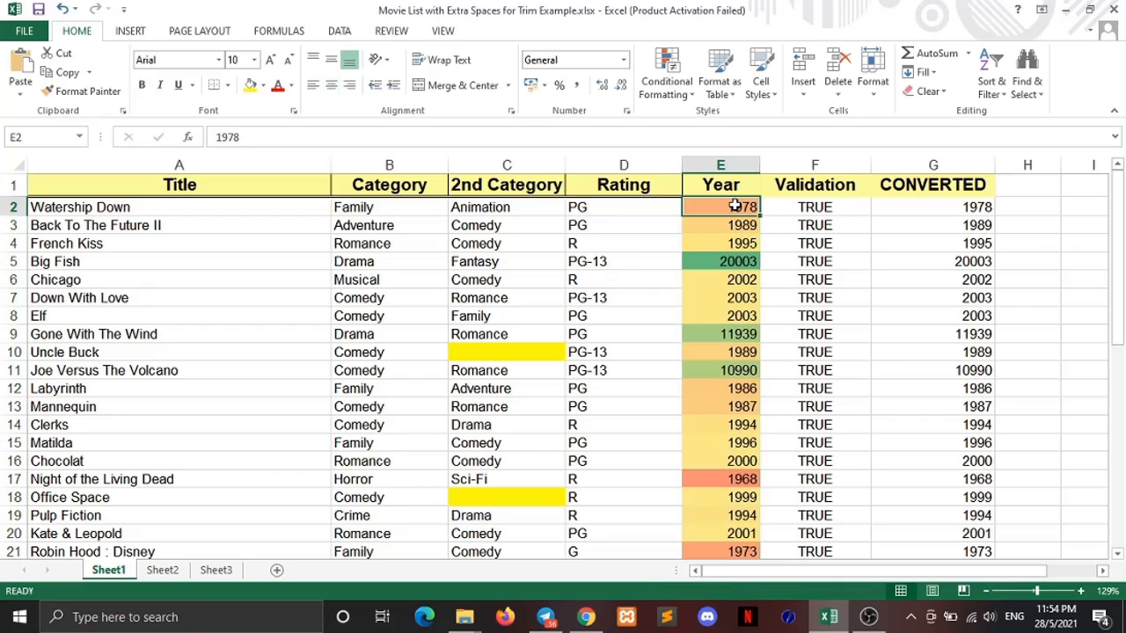
{"action": "left_click", "coordinate": [737, 257]}
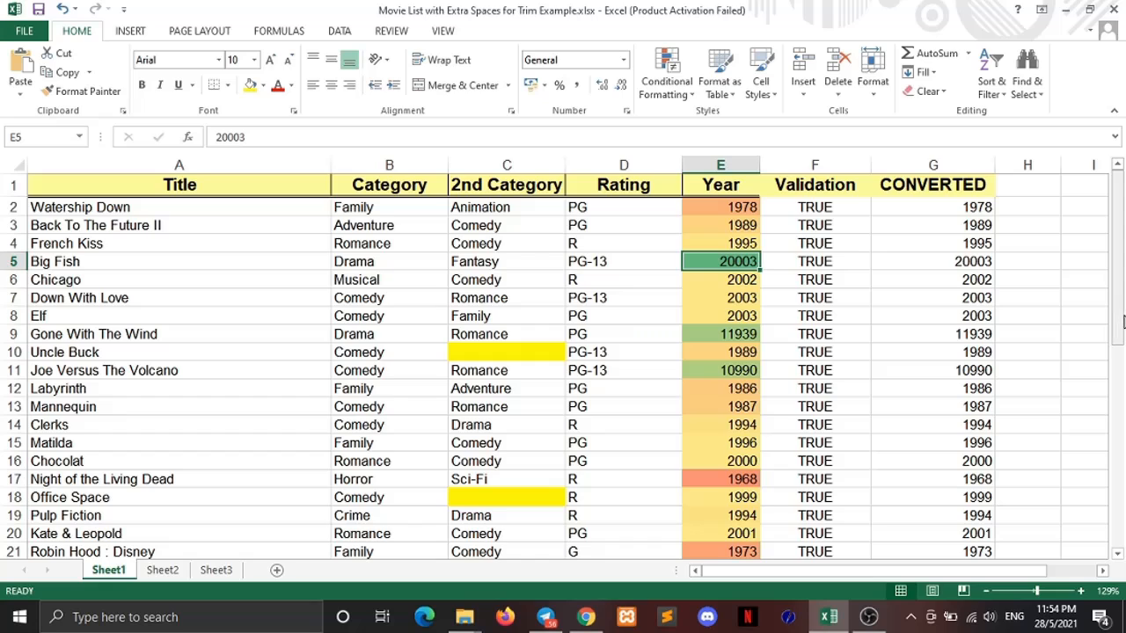
{"action": "left_click", "coordinate": [63, 11]}
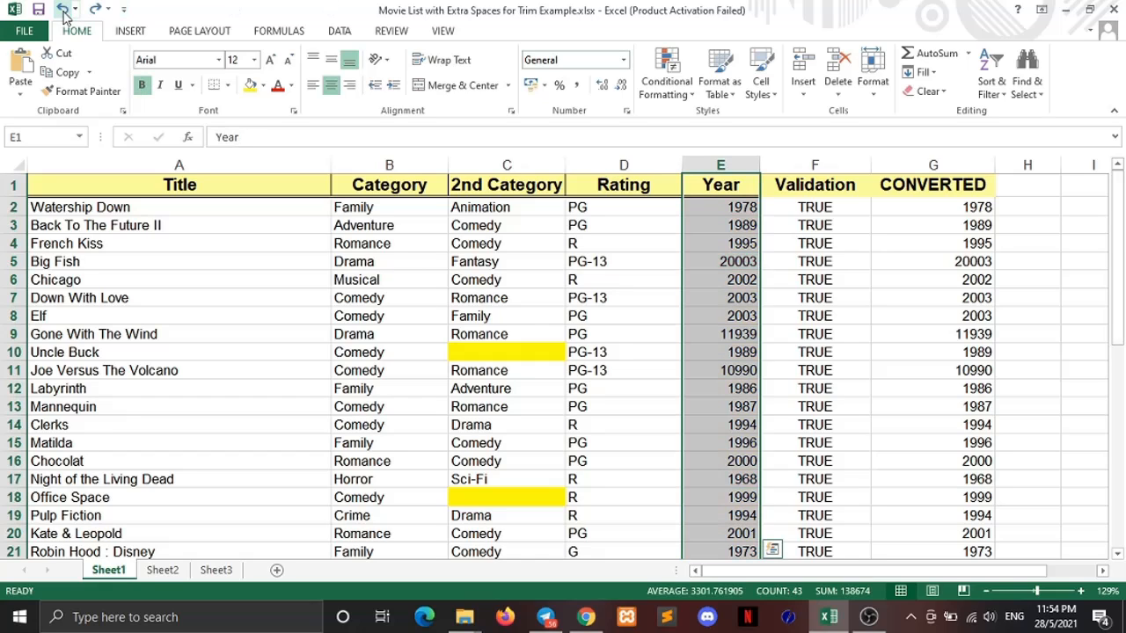
- Create a conditional formatting rule for the Year cells that formats values 2 standard deviations above the average
{"action": "left_click", "coordinate": [672, 93]}
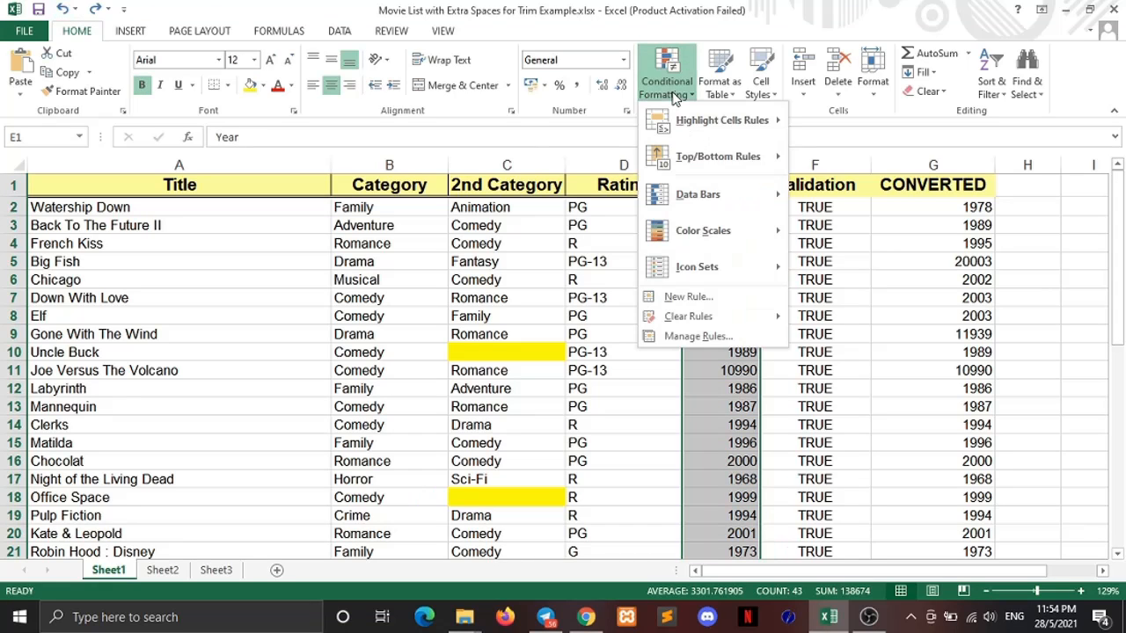
{"action": "left_click", "coordinate": [706, 297]}
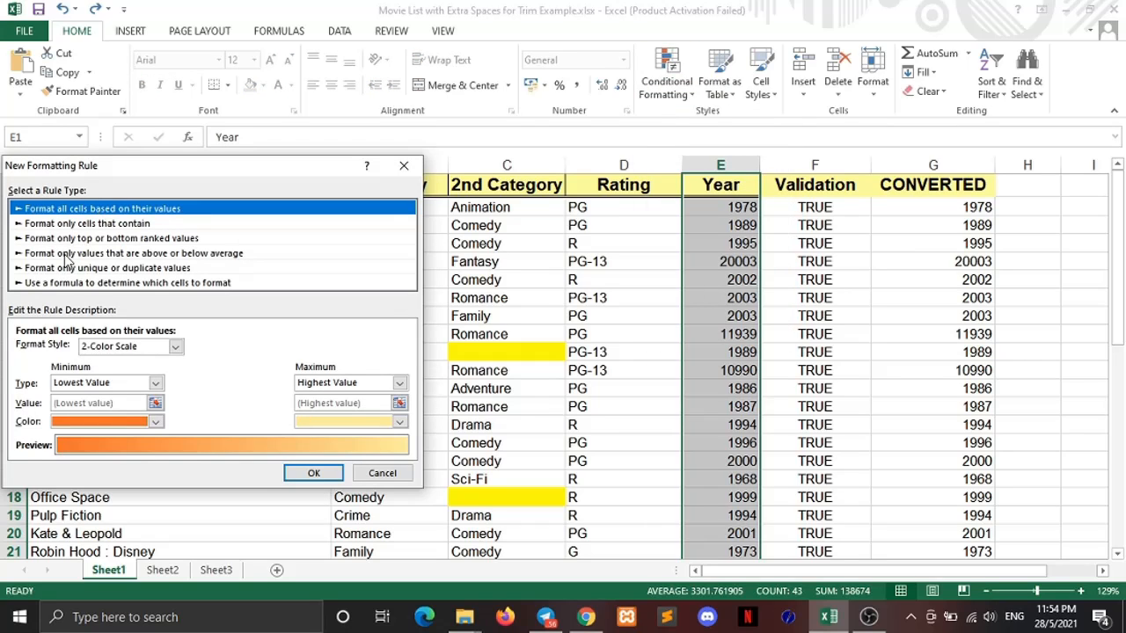
{"action": "left_click", "coordinate": [180, 254]}
{"action": "left_click", "coordinate": [99, 350]}
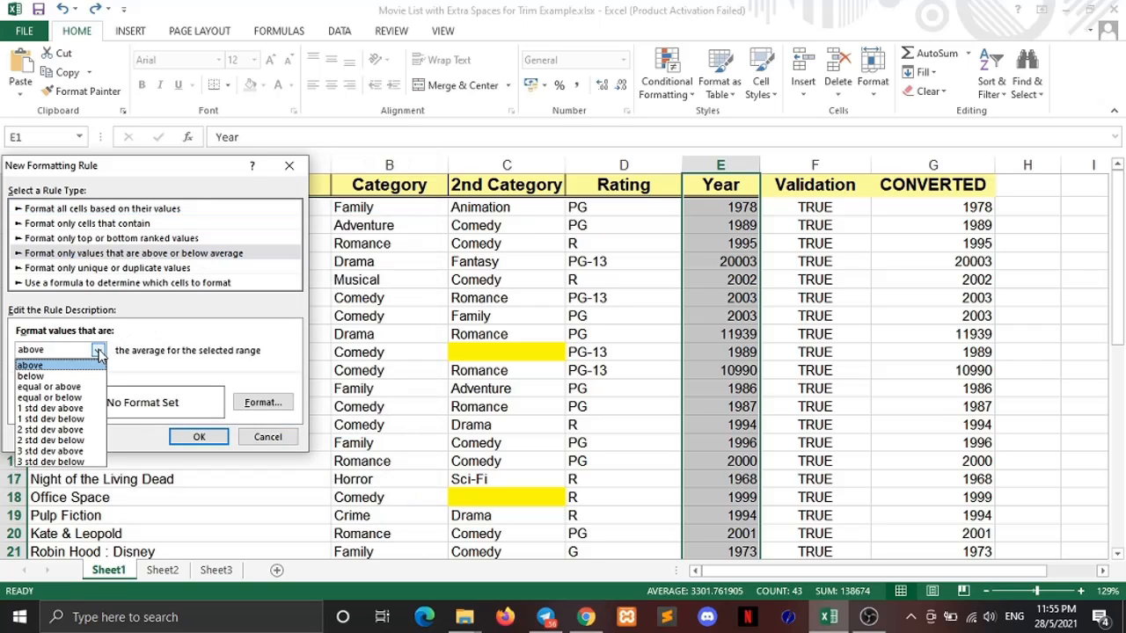
{"action": "left_click", "coordinate": [69, 431]}
- Give the above-average rule a light green background fill, apply it, and check the Year column for highlighted outliers
{"action": "left_click", "coordinate": [264, 402]}
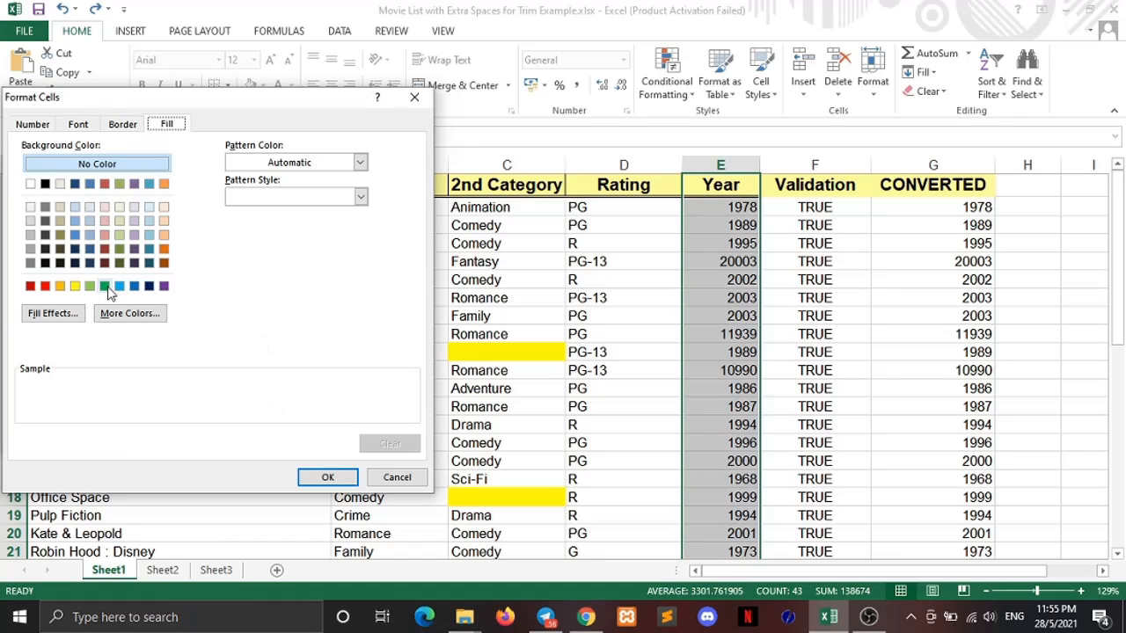
{"action": "left_click", "coordinate": [90, 288]}
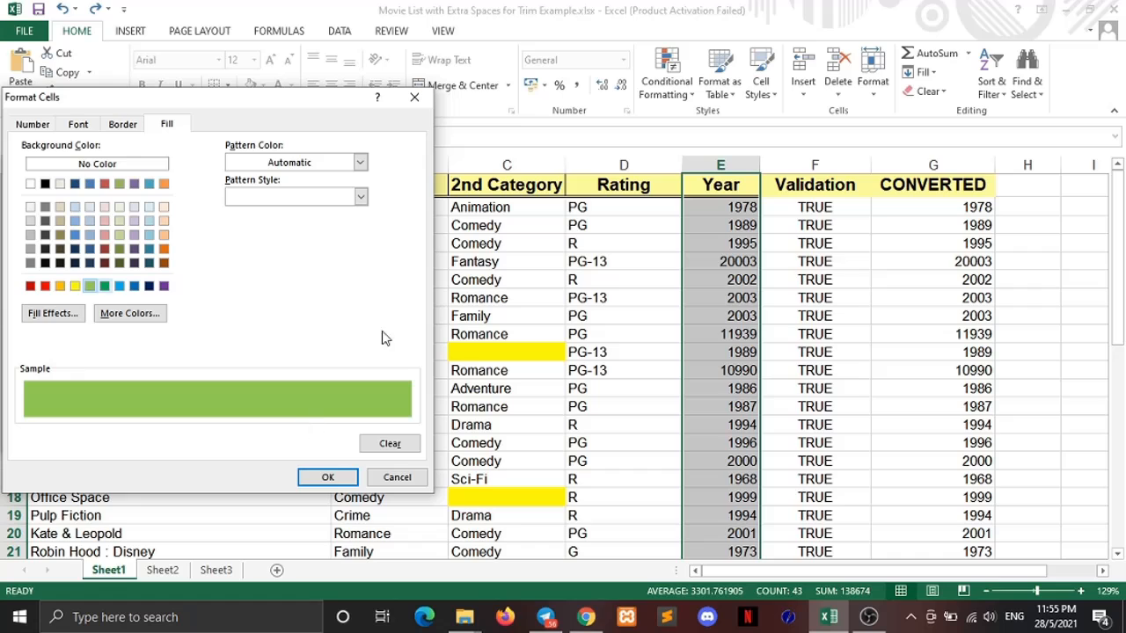
{"action": "left_click", "coordinate": [331, 477]}
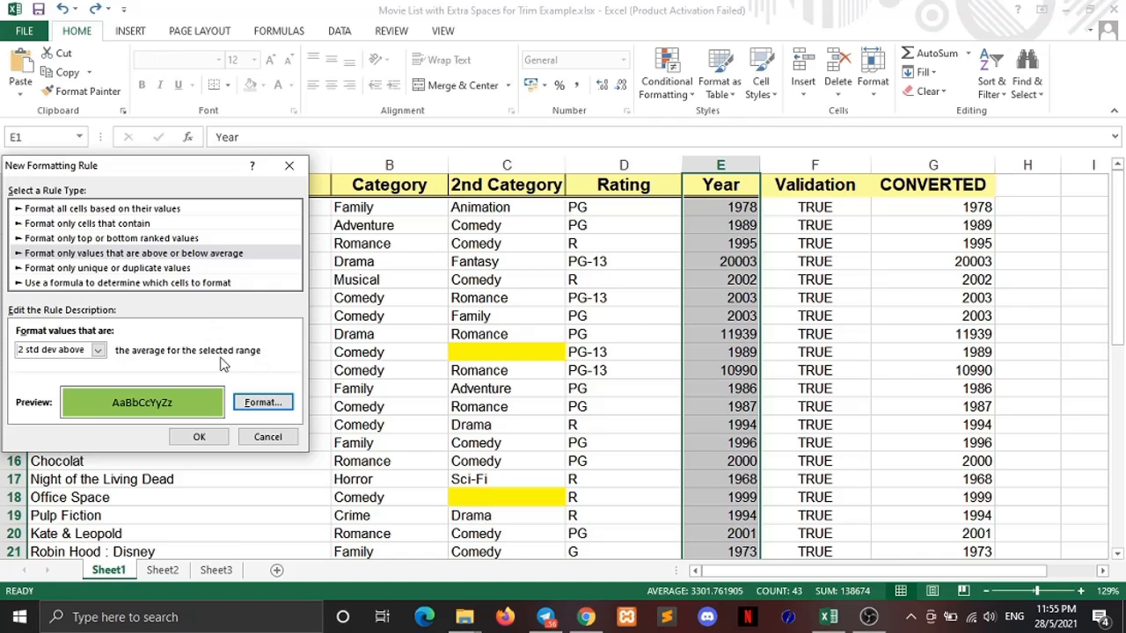
{"action": "left_click", "coordinate": [199, 438]}
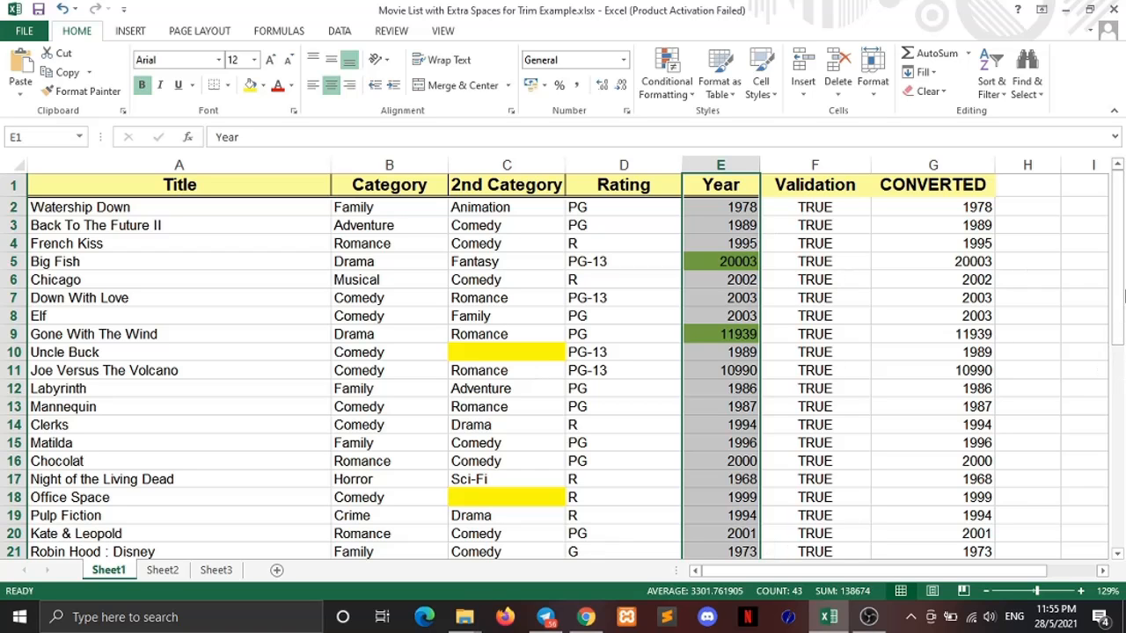
{"action": "mouse_move", "coordinate": [1118, 329]}
{"action": "left_mouse_down"}
{"action": "mouse_move", "coordinate": [1119, 458]}
{"action": "mouse_move", "coordinate": [1119, 329]}
{"action": "left_mouse_up"}
{"action": "left_click_drag", "start_coordinate": [1123, 252], "coordinate": [1123, 374]}
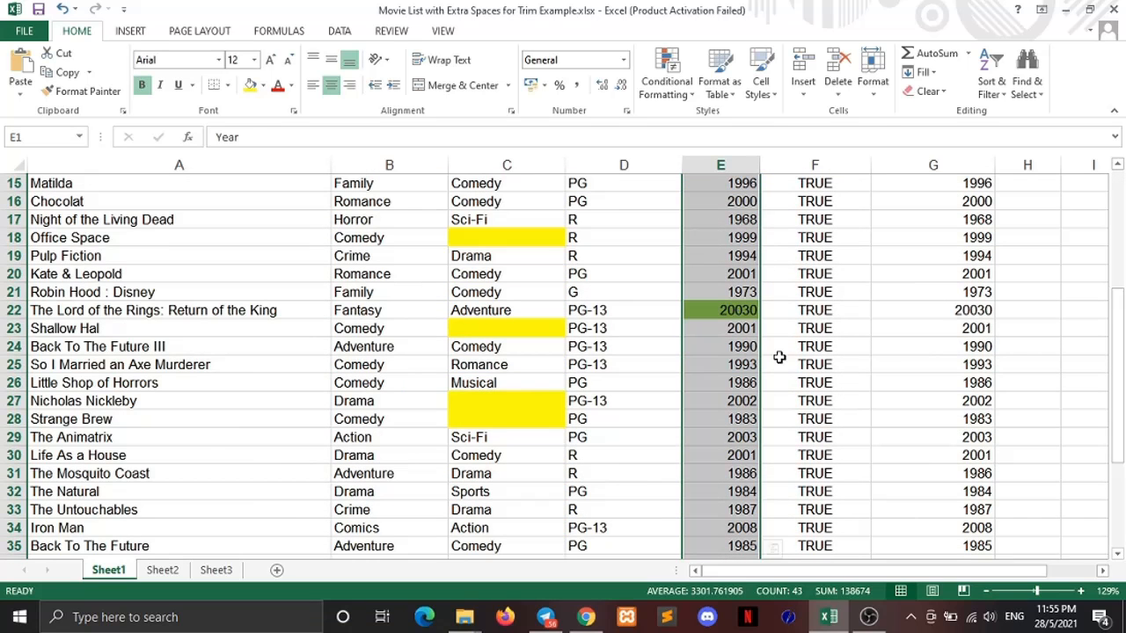
{"action": "left_click_drag", "start_coordinate": [1123, 380], "coordinate": [1121, 229]}
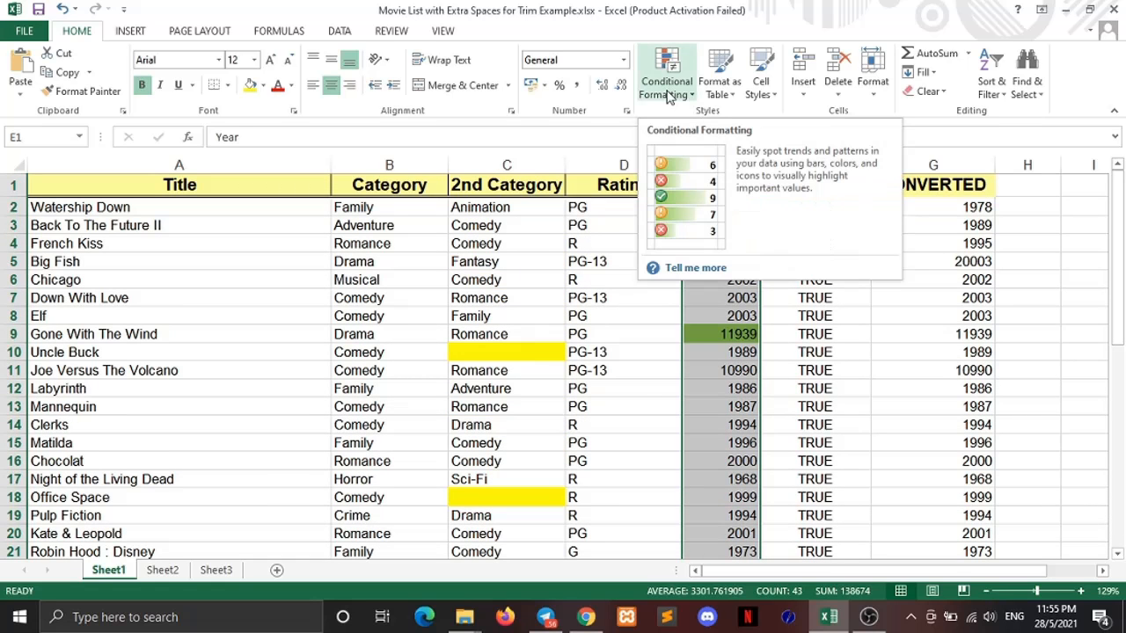
{"action": "left_click", "coordinate": [1068, 314]}
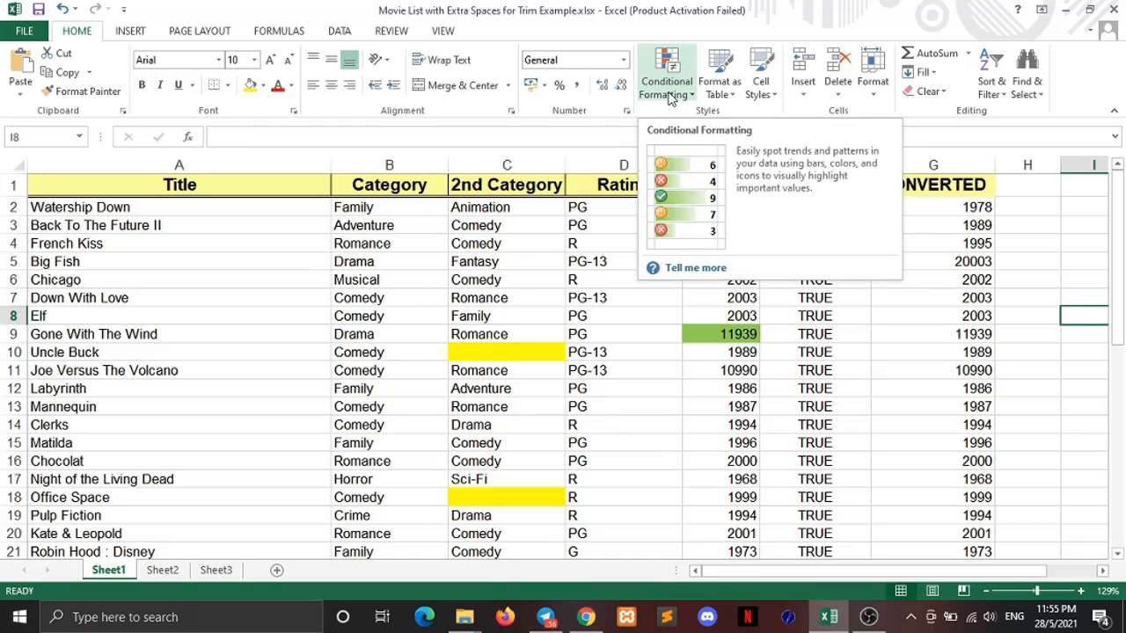
{"action": "left_click", "coordinate": [40, 188]}
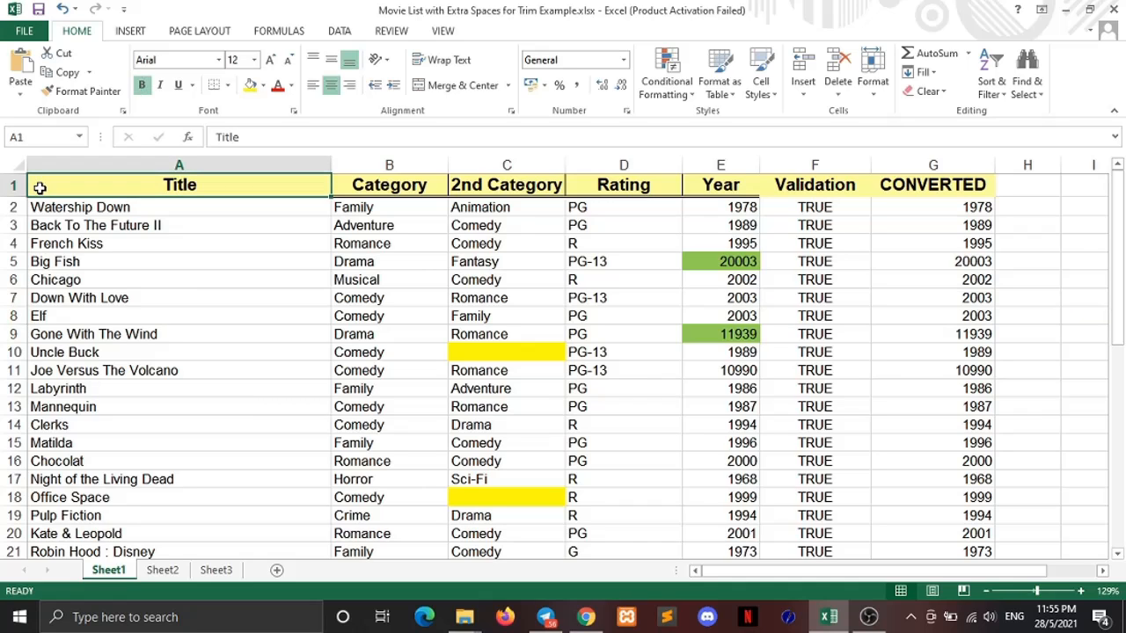
- Select the whole movie table from A1 to its last cell and create a conditional formatting rule using the formula =ISFORMULA(A1)
{"action": "key", "text": "ctrl+shift+End"}
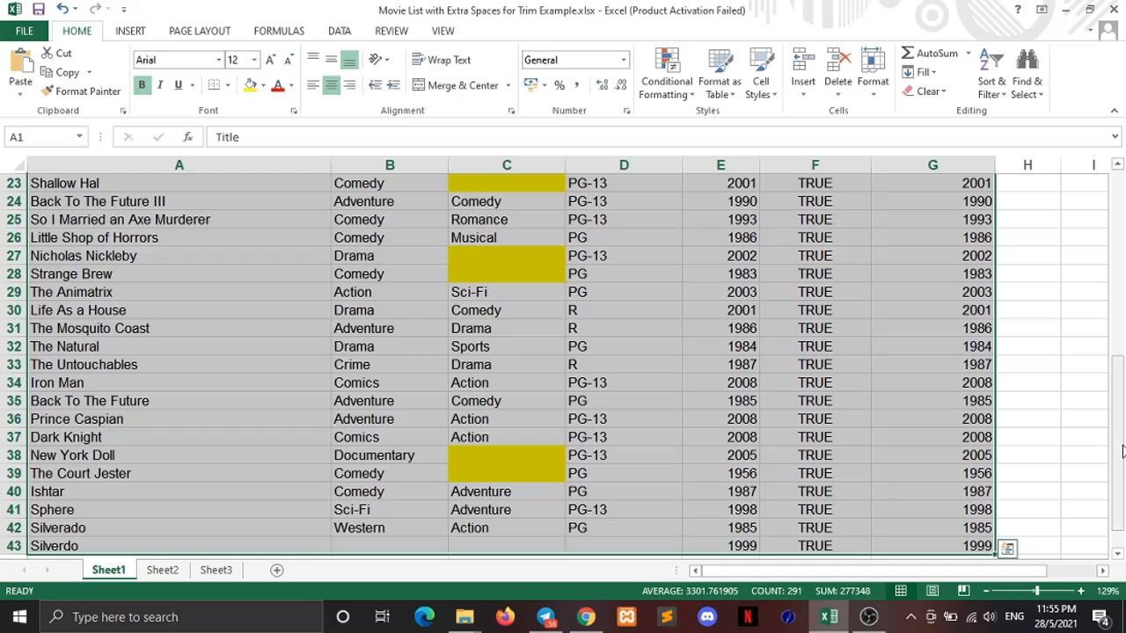
{"action": "left_click_drag", "start_coordinate": [1123, 451], "coordinate": [1120, 176]}
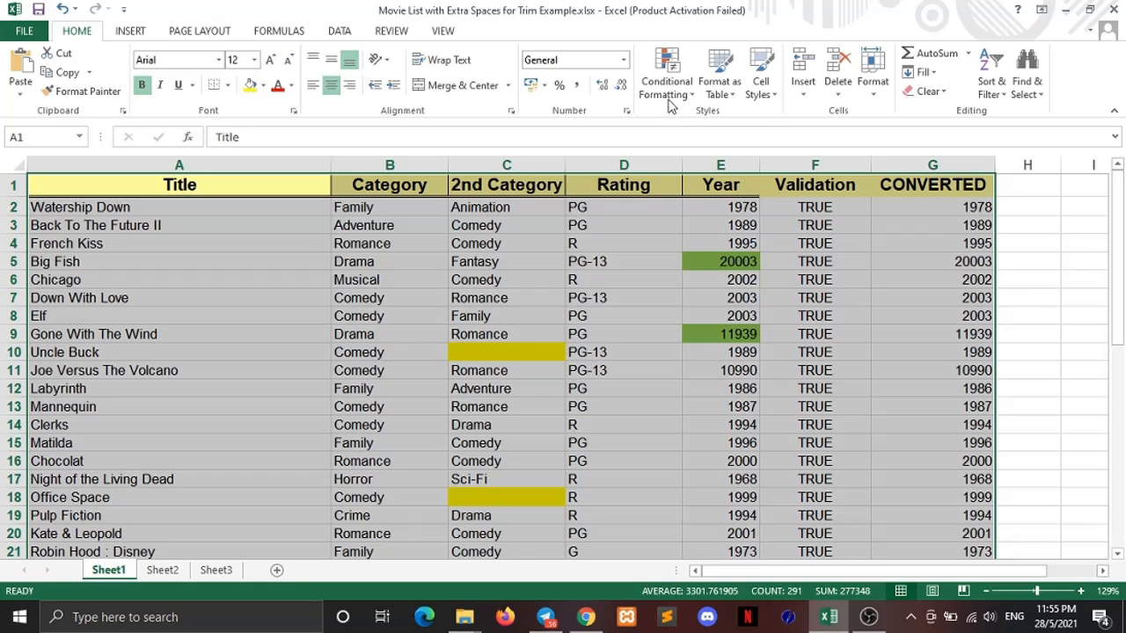
{"action": "left_click", "coordinate": [669, 104]}
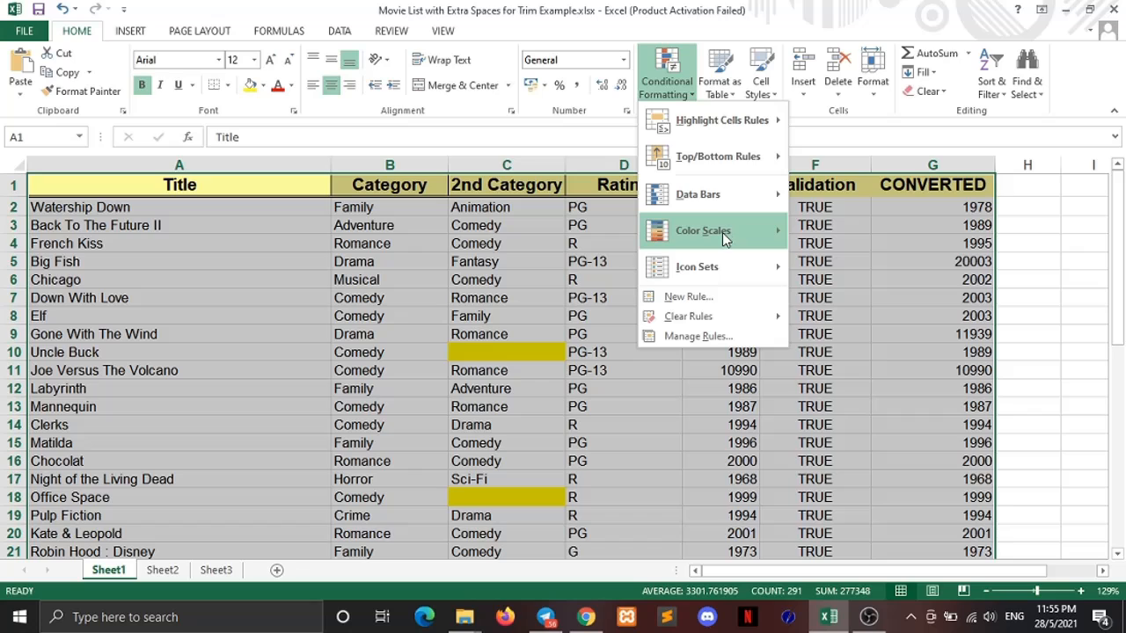
{"action": "left_click", "coordinate": [689, 297]}
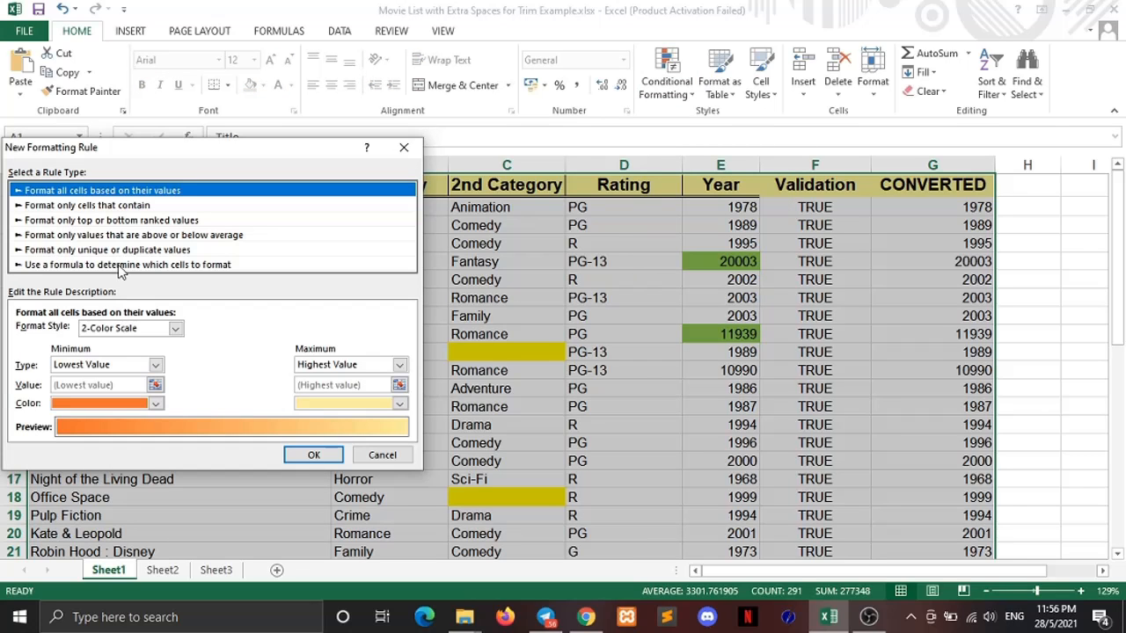
{"action": "left_click", "coordinate": [209, 266]}
{"action": "left_click", "coordinate": [39, 330]}
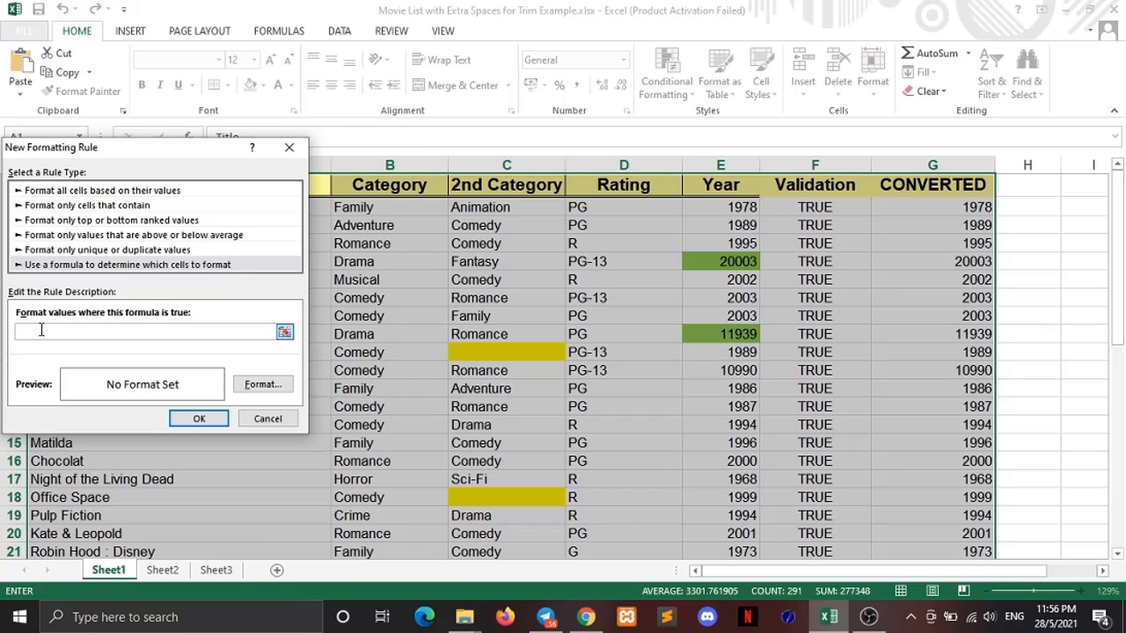
{"action": "type", "text": "=ISFORMULA(A1"}
- Give the ISFORMULA rule an orange background fill, apply it, and check which columns of the table are highlighted
{"action": "left_click", "coordinate": [262, 387]}
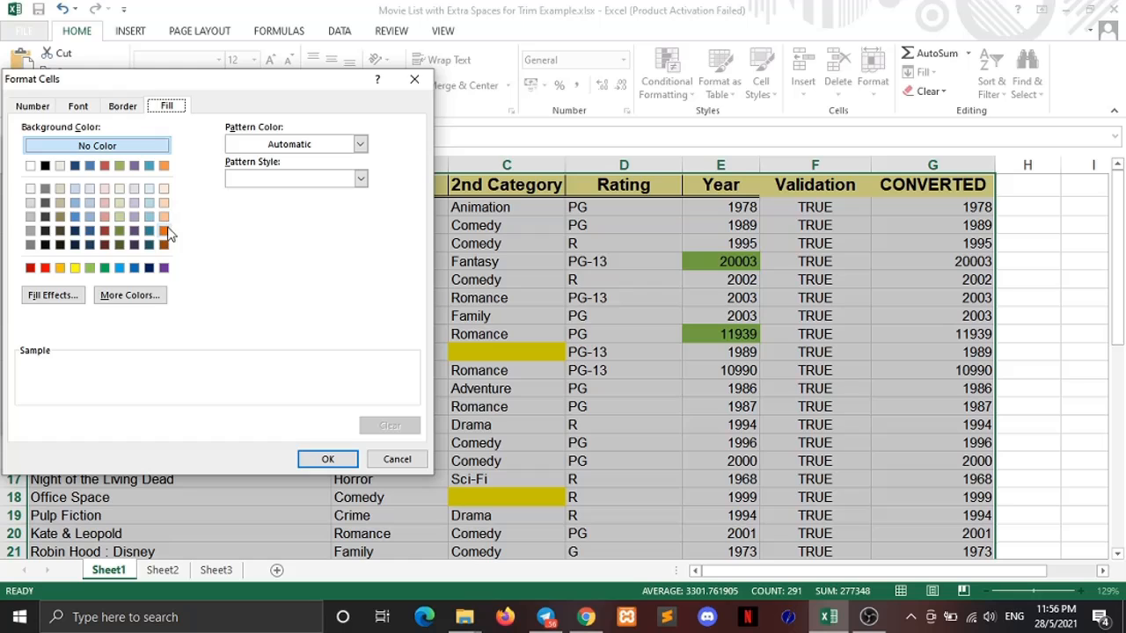
{"action": "left_click", "coordinate": [164, 230]}
{"action": "left_click", "coordinate": [327, 460]}
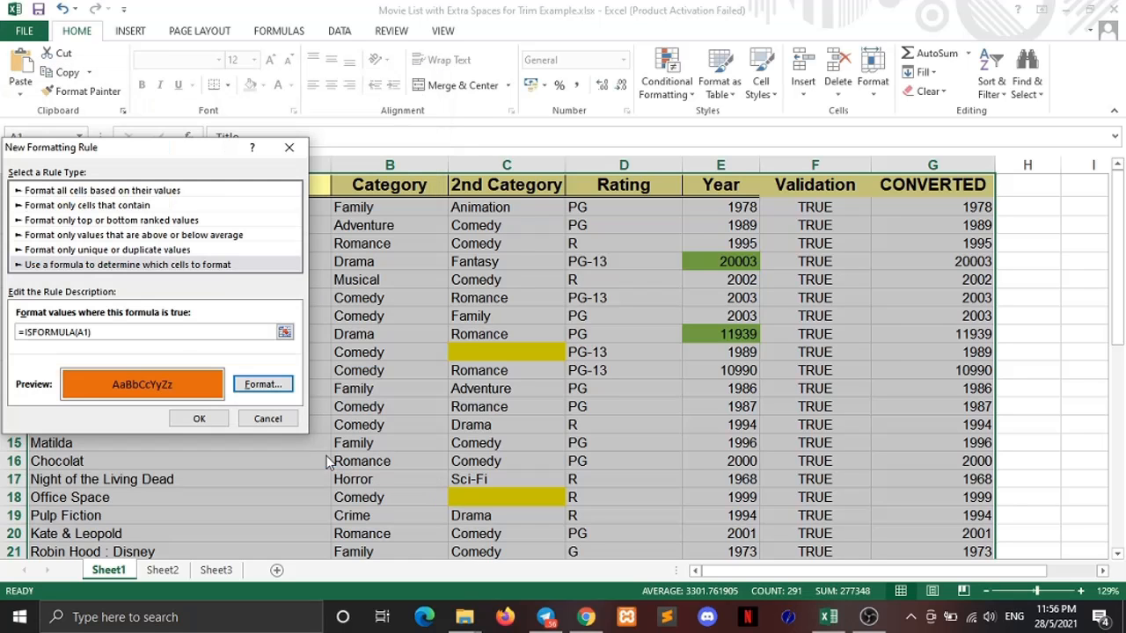
{"action": "left_click", "coordinate": [199, 419]}
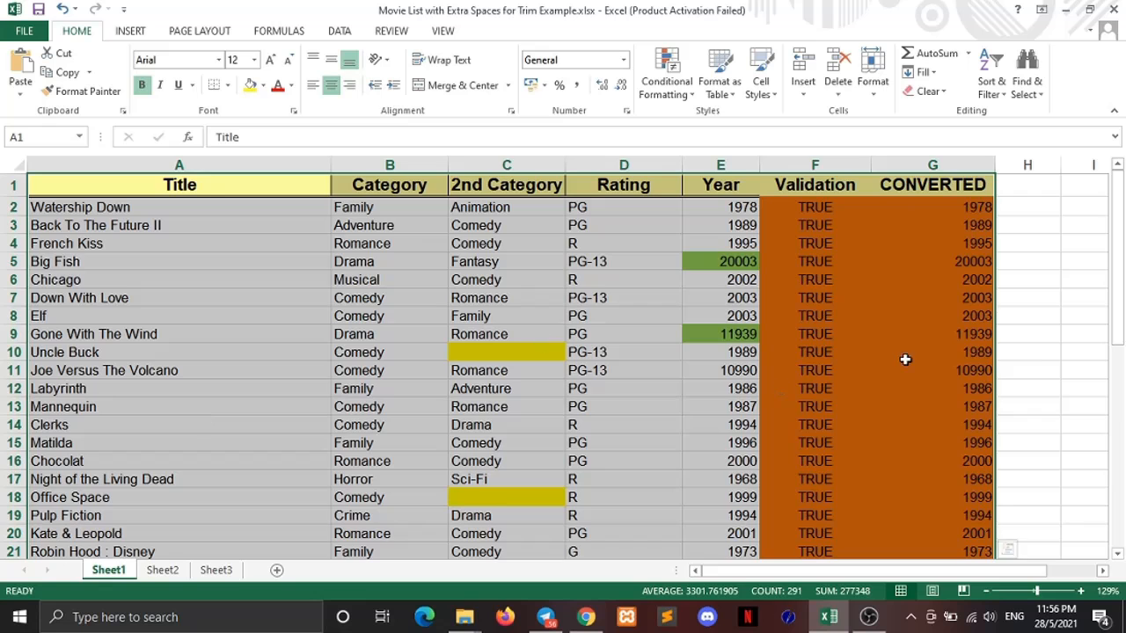
{"action": "left_click", "coordinate": [1031, 350]}
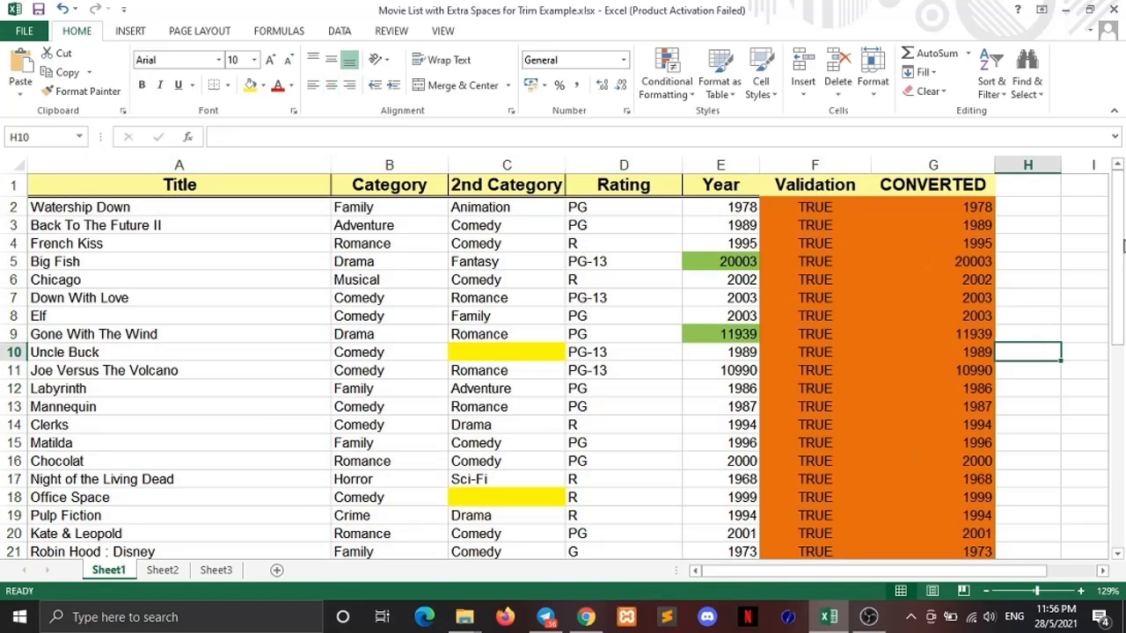
{"action": "mouse_move", "coordinate": [1121, 249]}
{"action": "left_mouse_down"}
{"action": "mouse_move", "coordinate": [1123, 468]}
{"action": "mouse_move", "coordinate": [1123, 253]}
{"action": "left_mouse_up"}
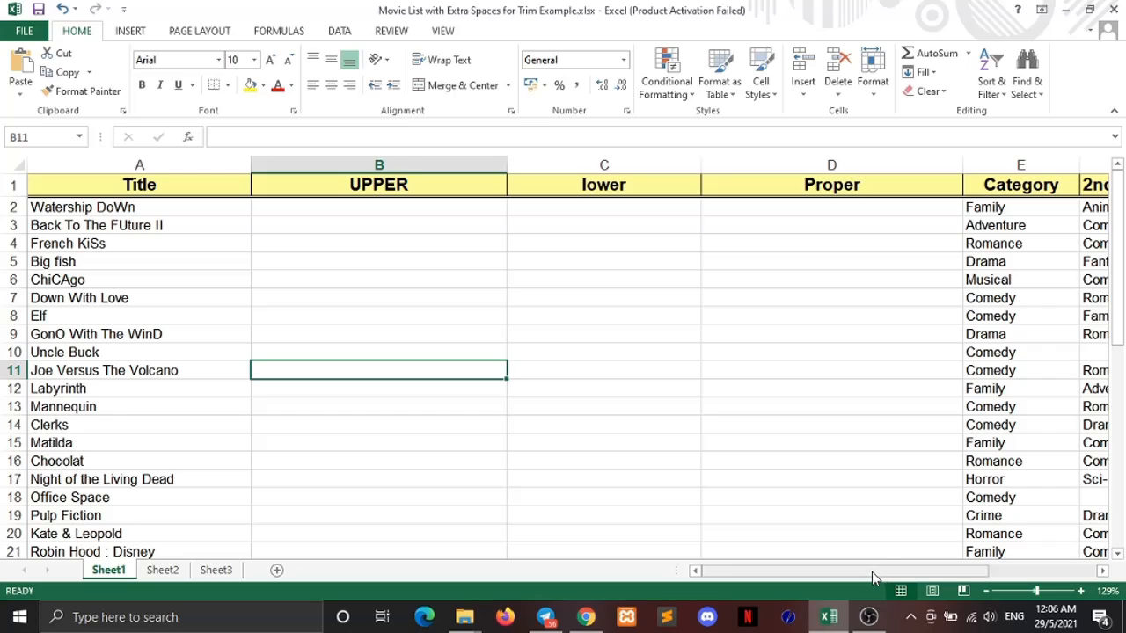
- Enter =UPPER(A2) in cell B2 of the UPPER column and fill the formula down to B18
{"action": "left_click_drag", "start_coordinate": [872, 572], "coordinate": [844, 580]}
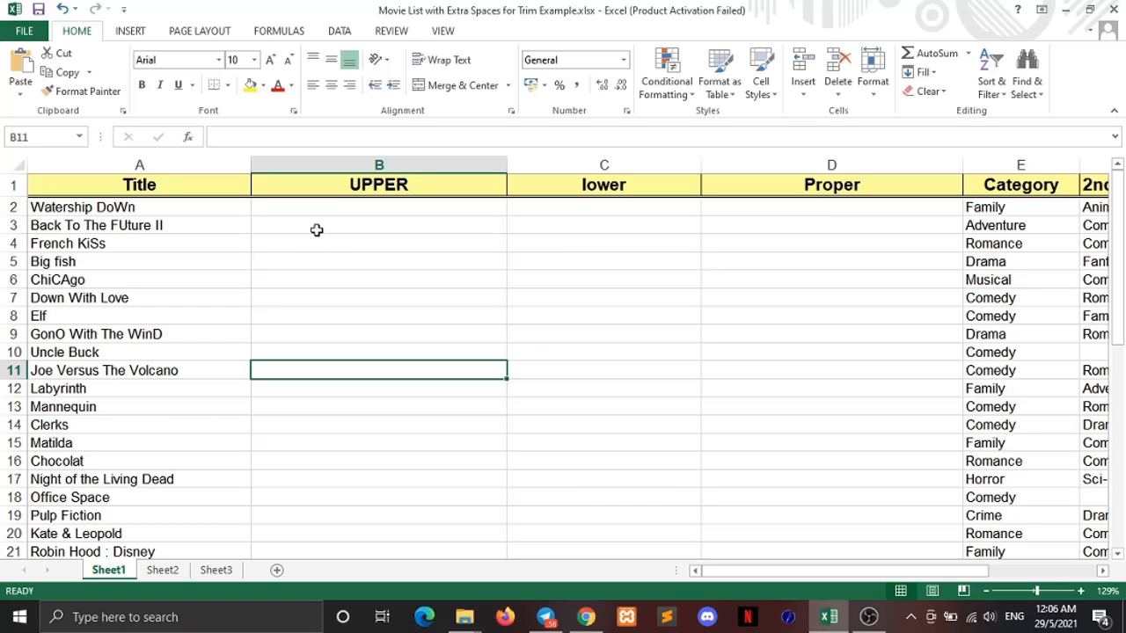
{"action": "left_click", "coordinate": [297, 209]}
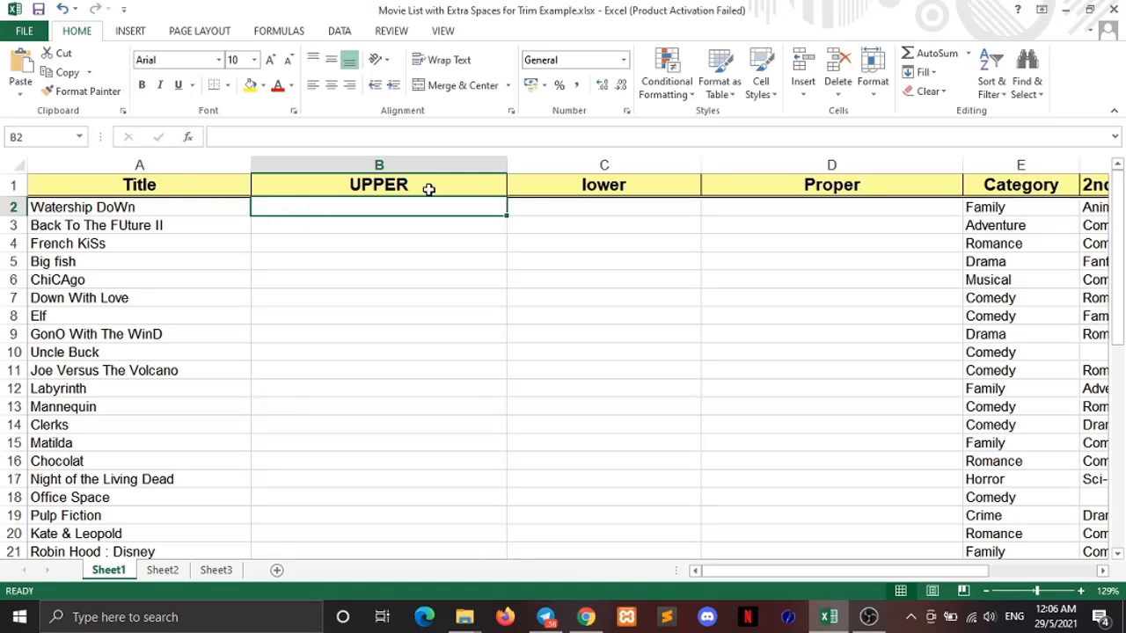
{"action": "double_click", "coordinate": [280, 210]}
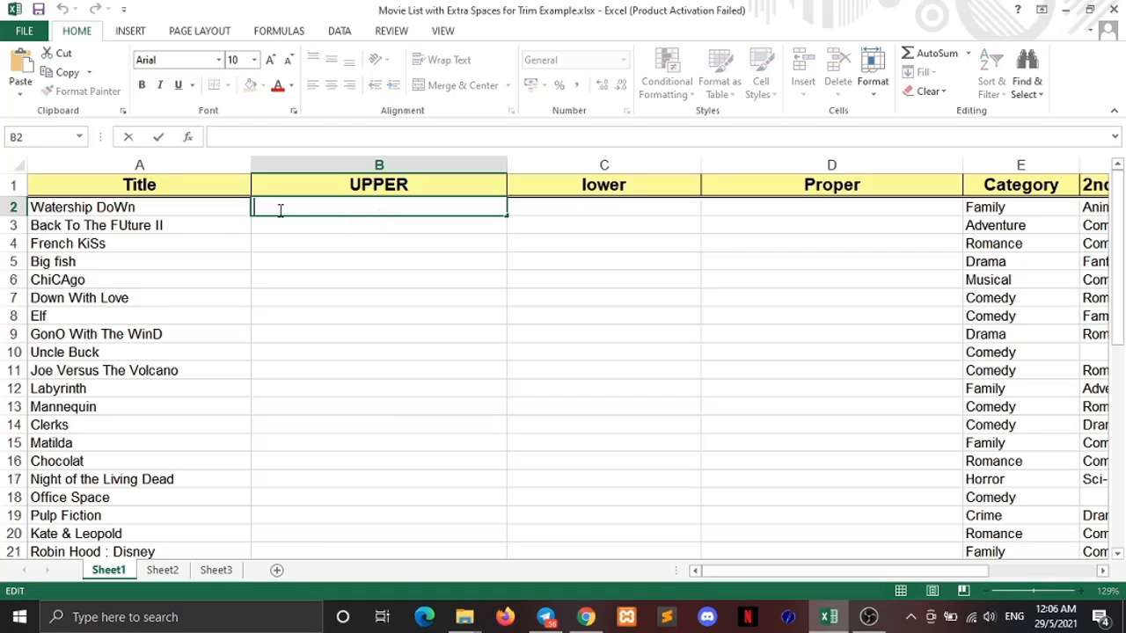
{"action": "type", "text": "=UPPER"}
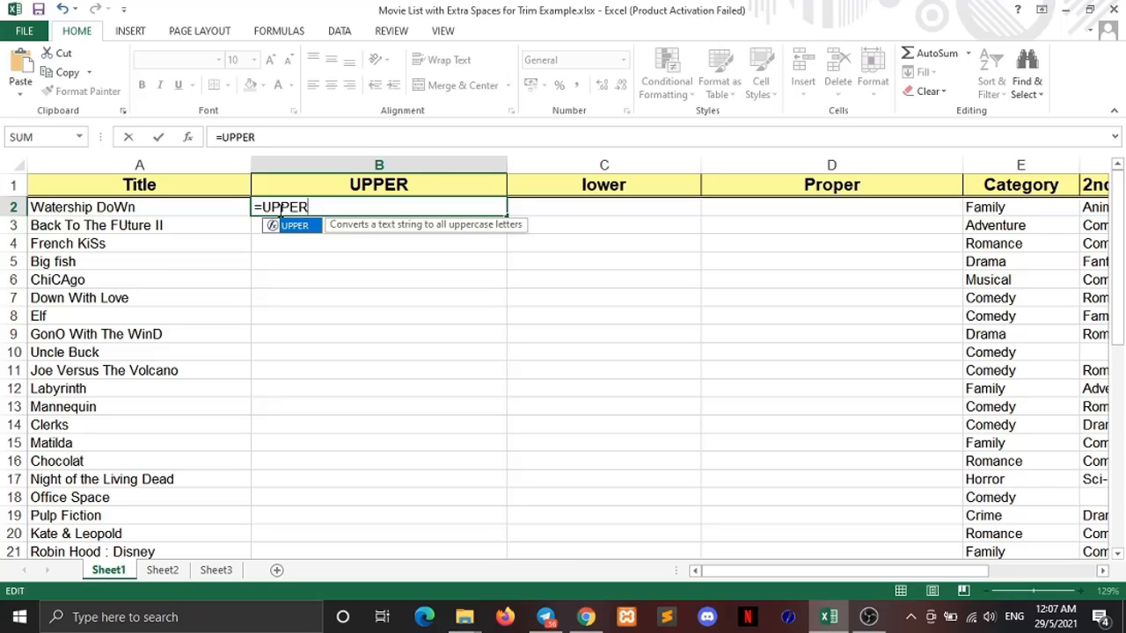
{"action": "type", "text": "(A2"}
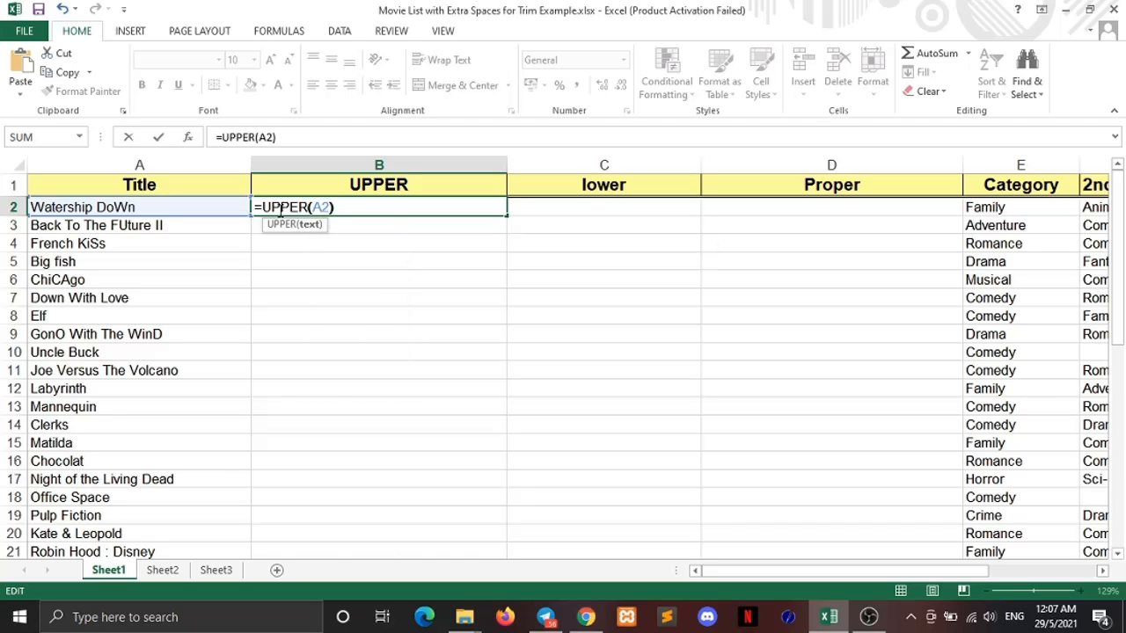
{"action": "key", "text": "Return"}
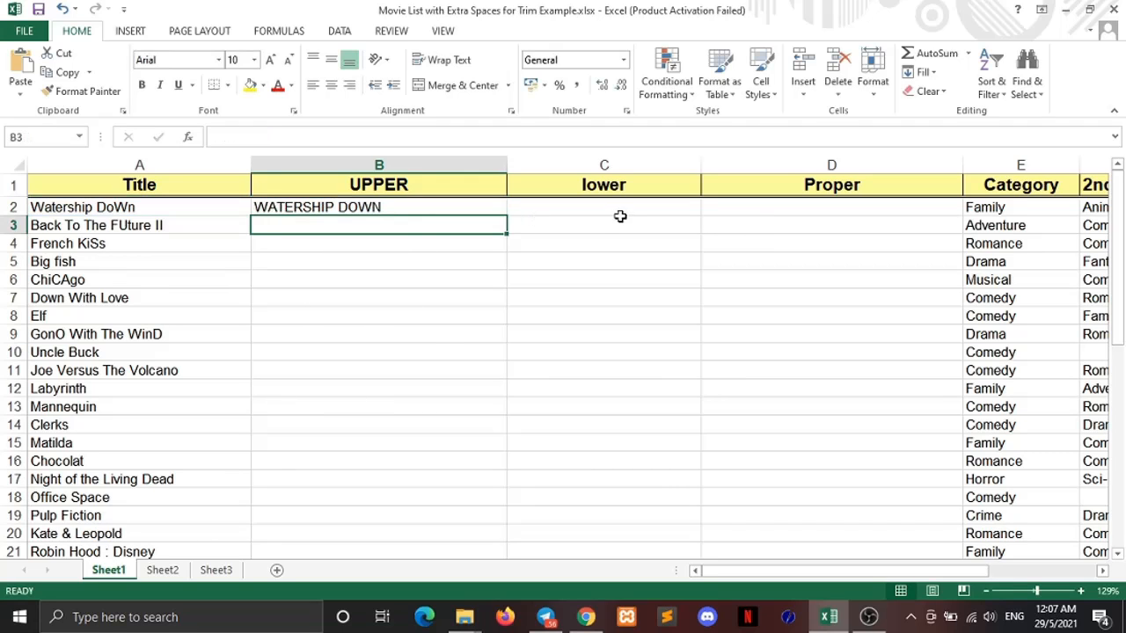
{"action": "left_click", "coordinate": [406, 207]}
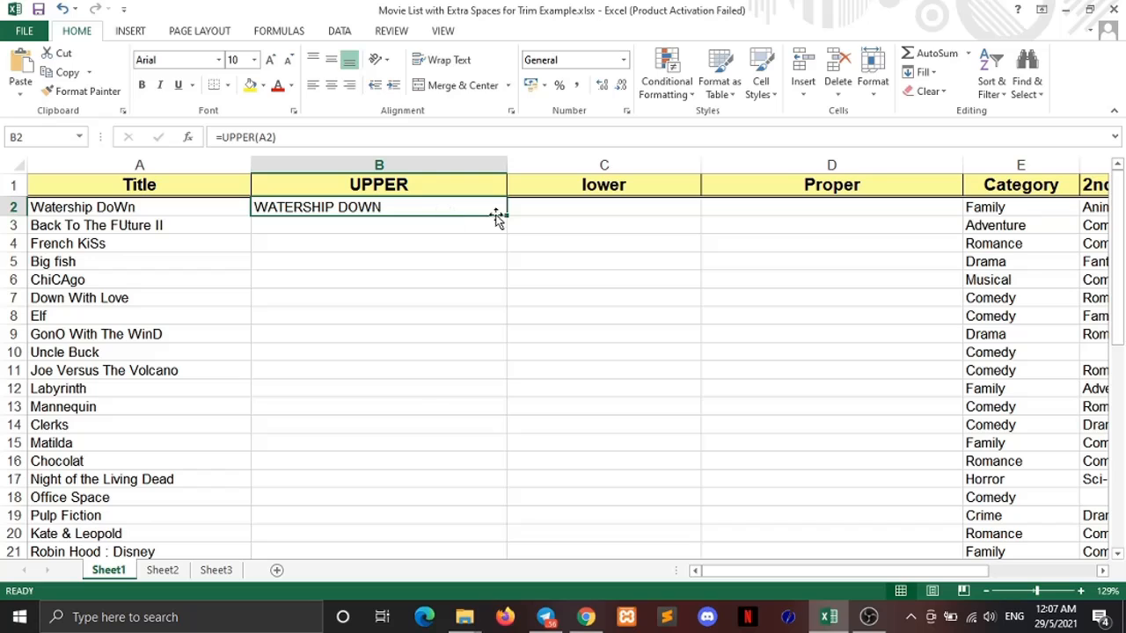
{"action": "left_click_drag", "start_coordinate": [506, 215], "coordinate": [515, 511]}
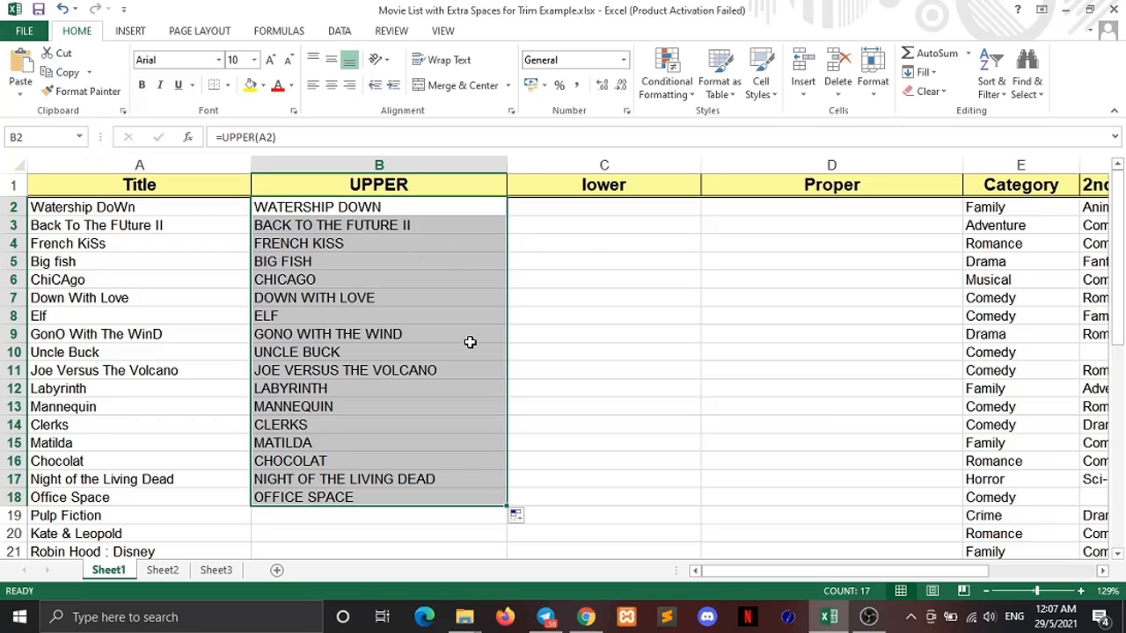
- Enter =LOWER(A2) in cell C2 of the lower column and fill the formula down to C13
{"action": "double_click", "coordinate": [528, 208]}
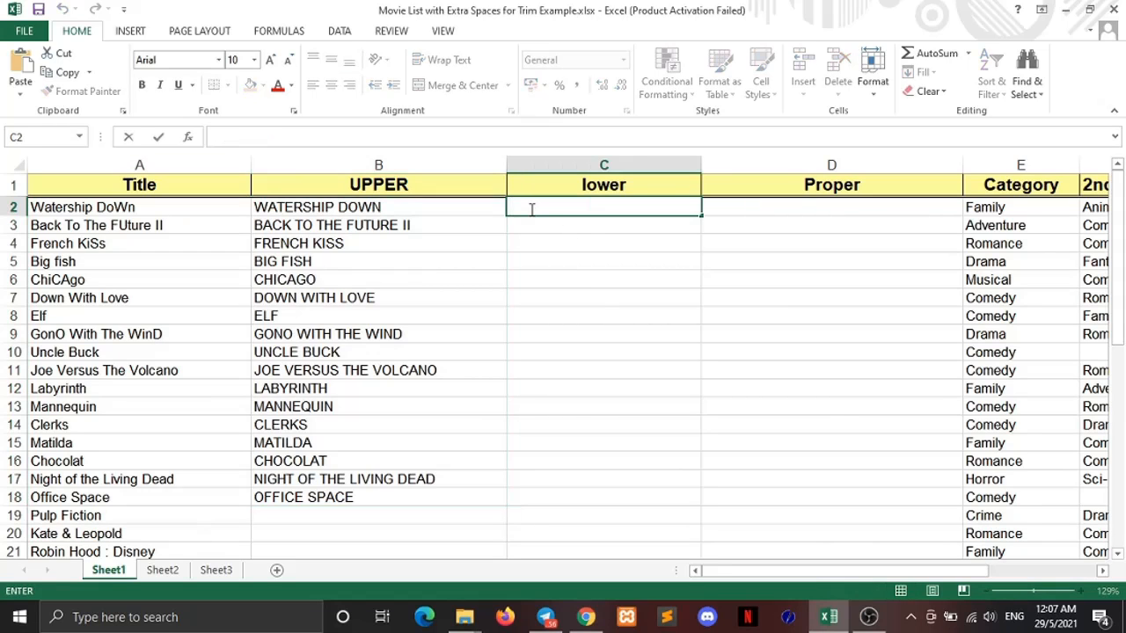
{"action": "type", "text": "="}
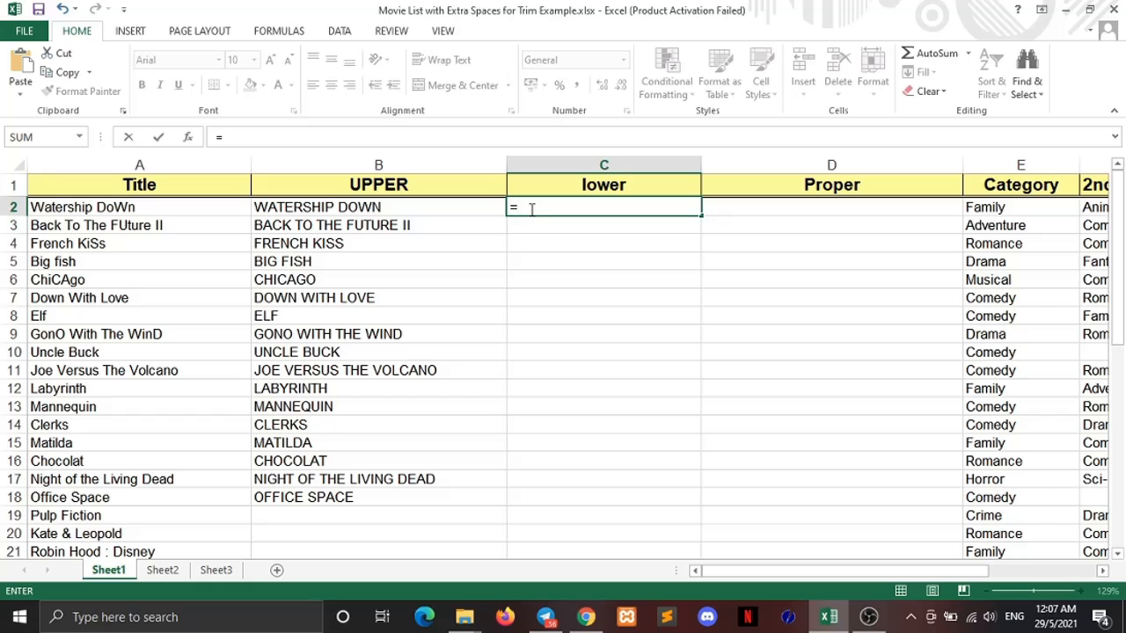
{"action": "type", "text": "LOWER"}
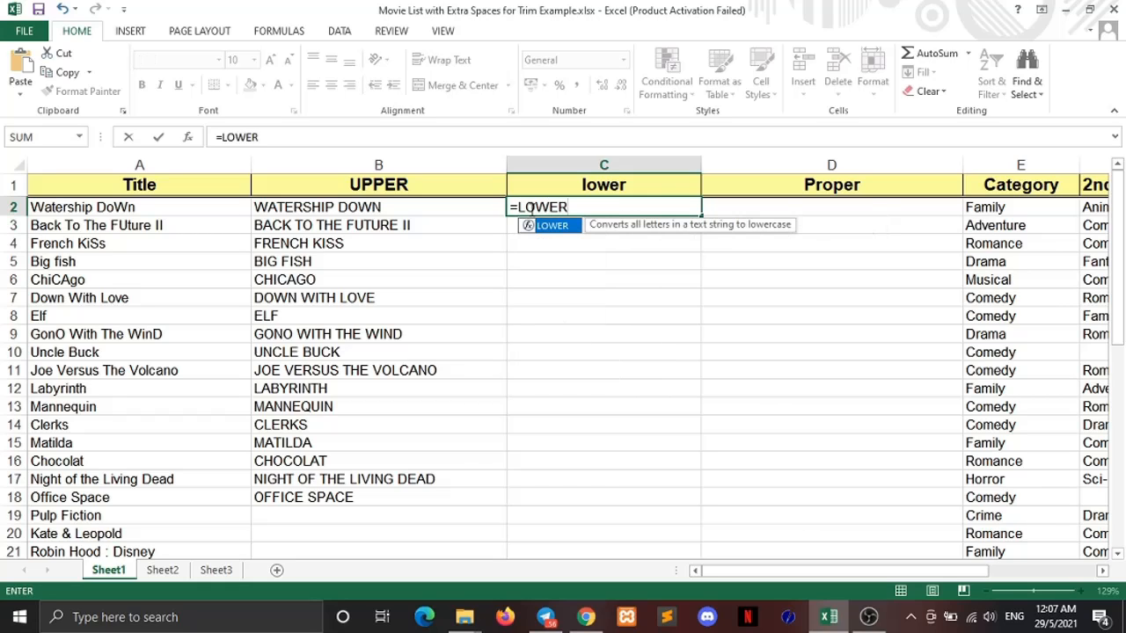
{"action": "type", "text": "("}
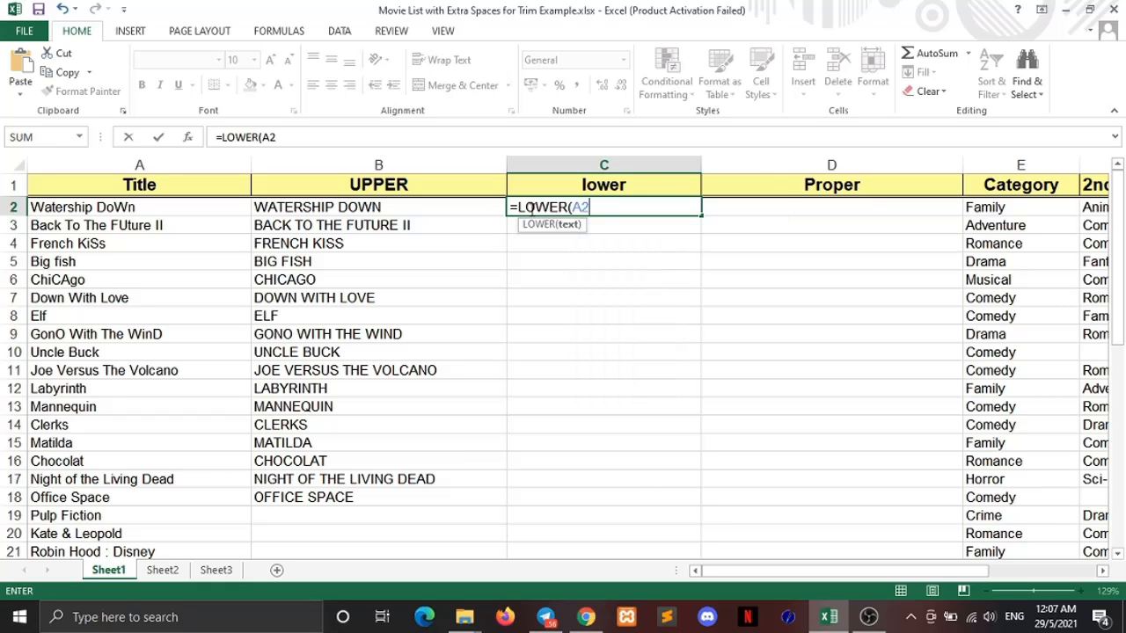
{"action": "type", "text": "A2"}
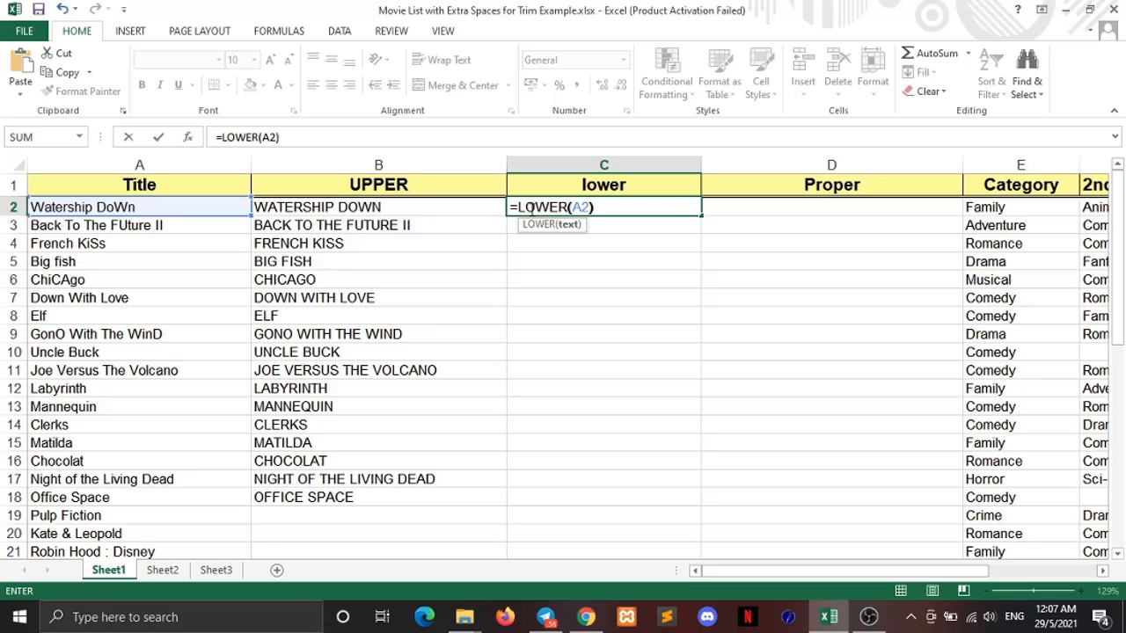
{"action": "key", "text": "Return"}
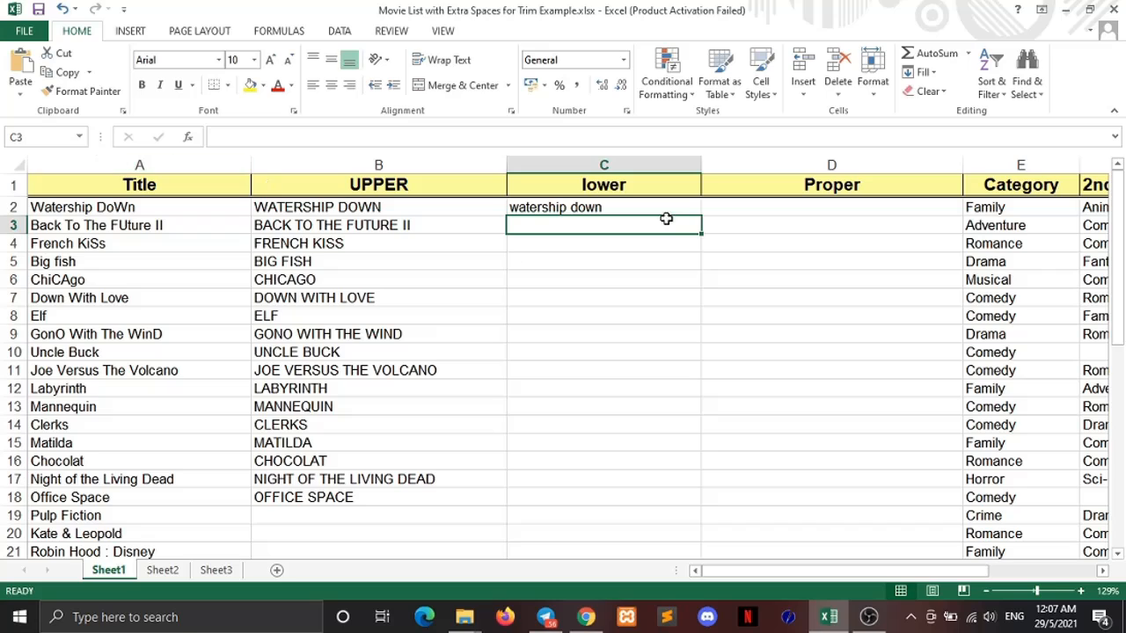
{"action": "left_click", "coordinate": [631, 206]}
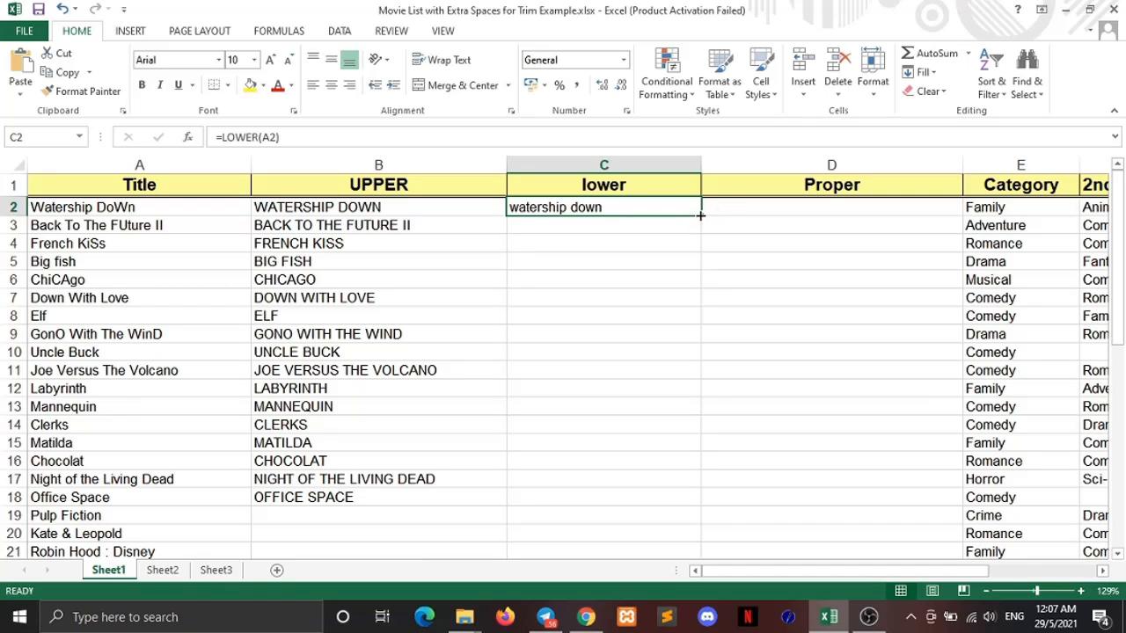
{"action": "left_click_drag", "start_coordinate": [700, 215], "coordinate": [716, 423]}
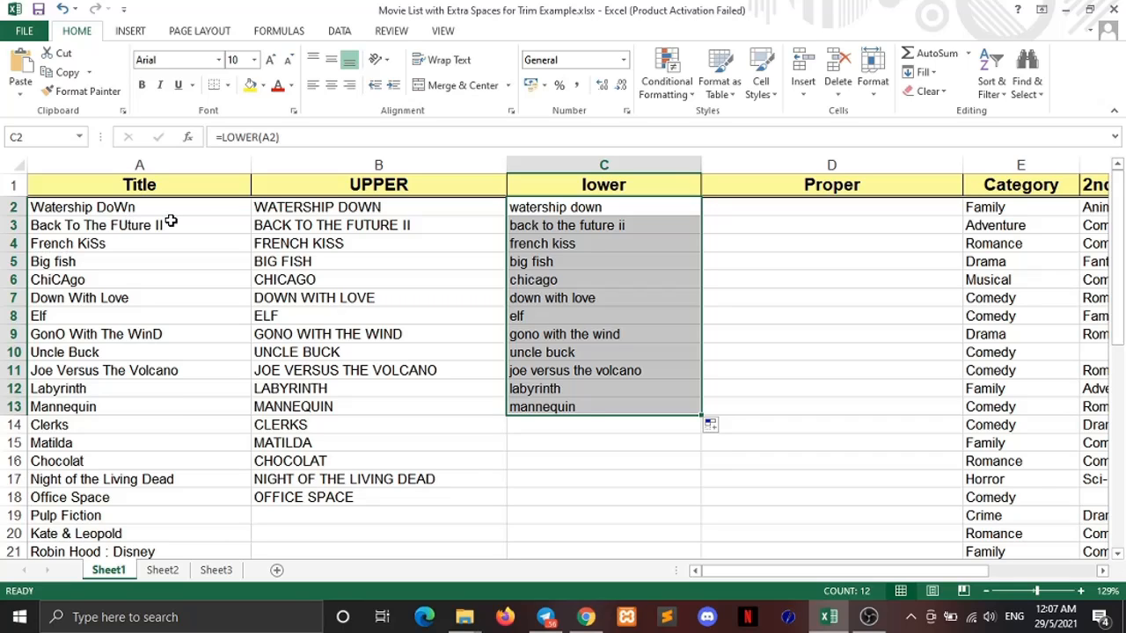
- Enter =PROPER(A2) in cell D2 and fill the formula down the Proper column
{"action": "left_click", "coordinate": [717, 209]}
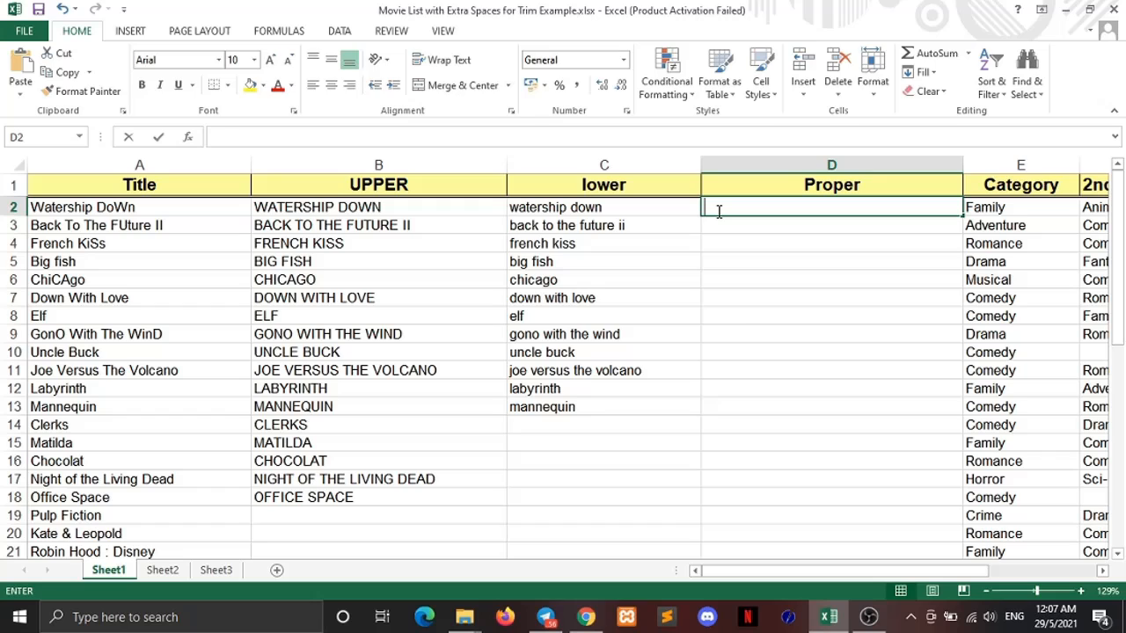
{"action": "type", "text": "=PROPE"}
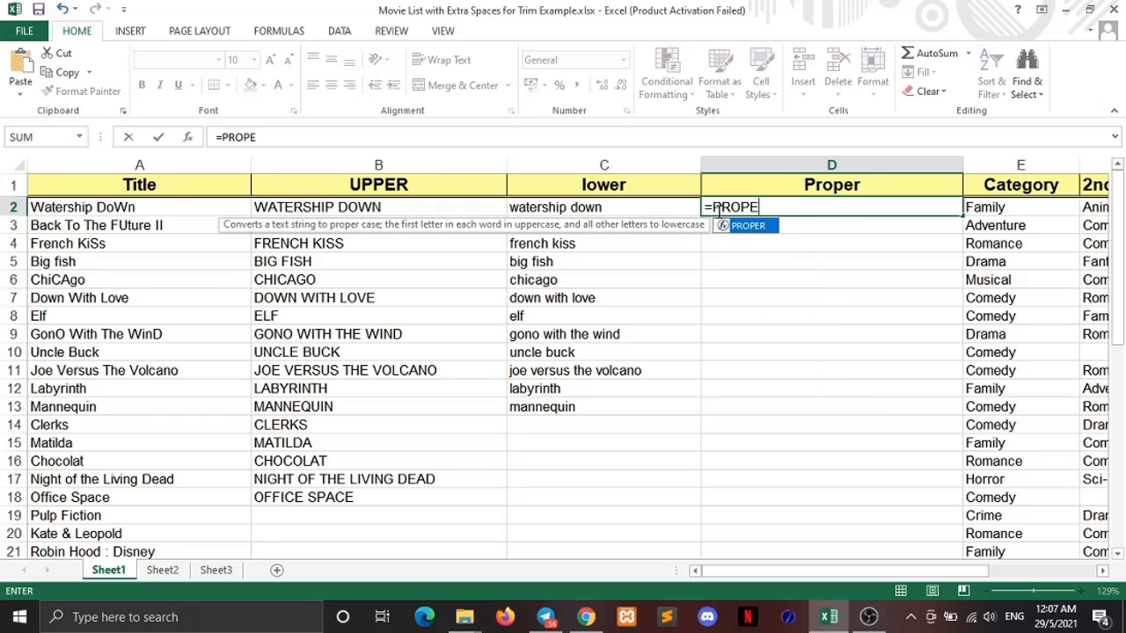
{"action": "type", "text": "R("}
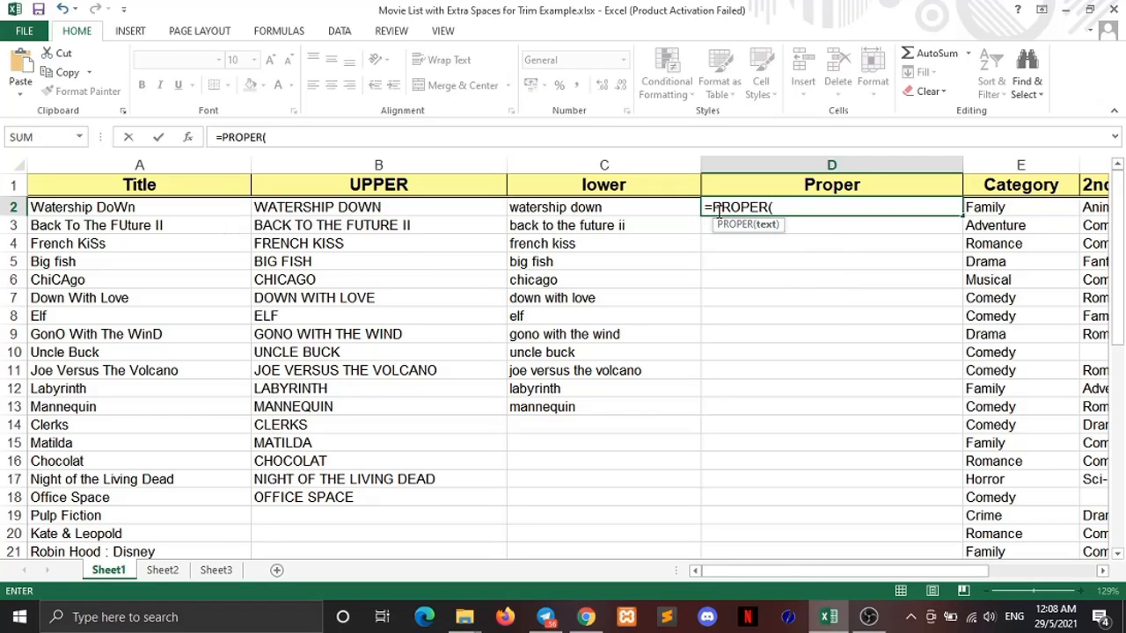
{"action": "type", "text": "A2"}
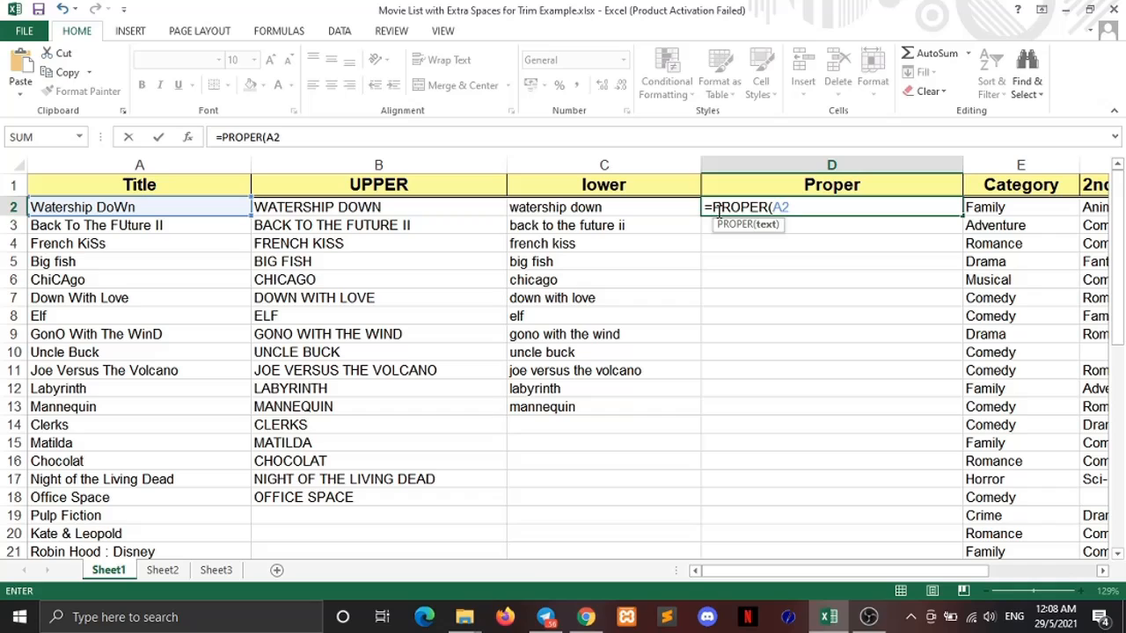
{"action": "key", "text": "Return"}
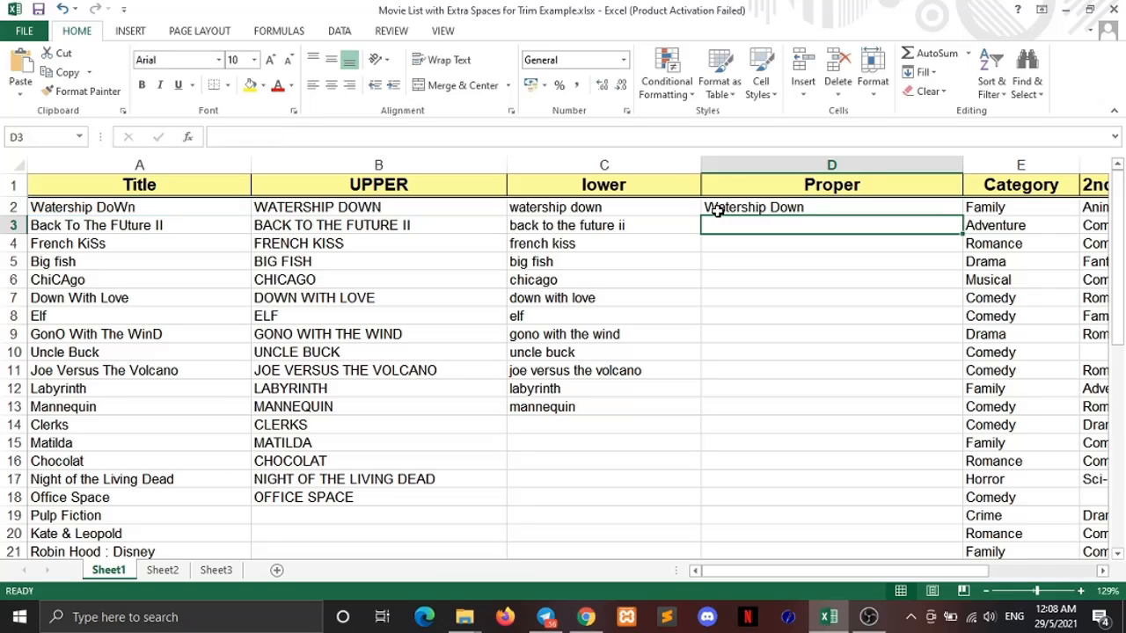
{"action": "left_click", "coordinate": [791, 207]}
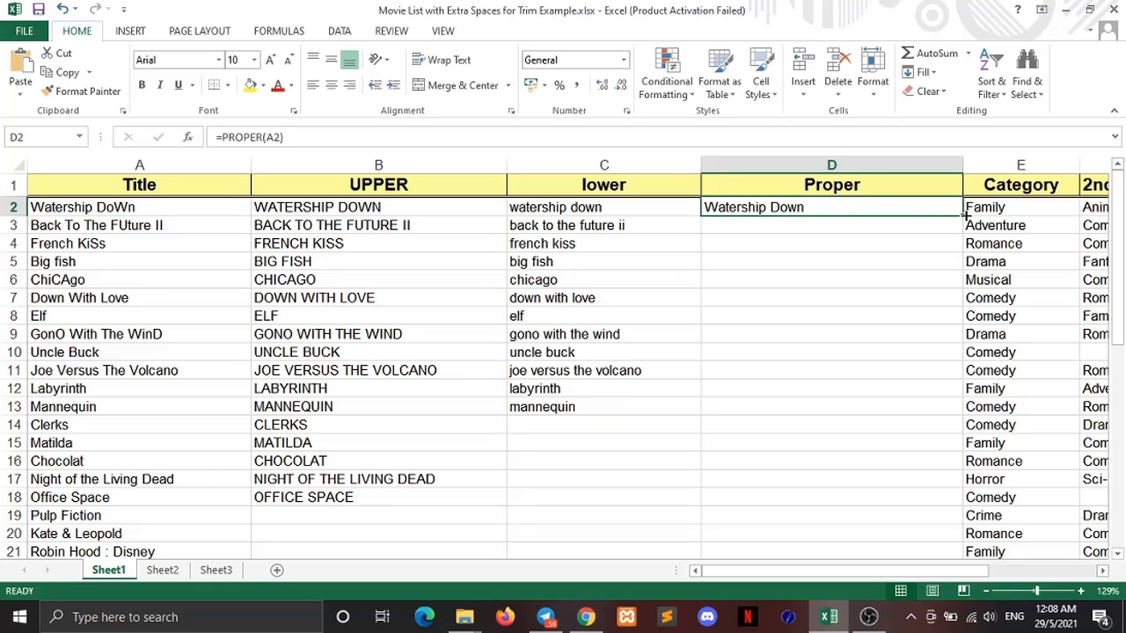
{"action": "left_click_drag", "start_coordinate": [964, 214], "coordinate": [944, 417]}
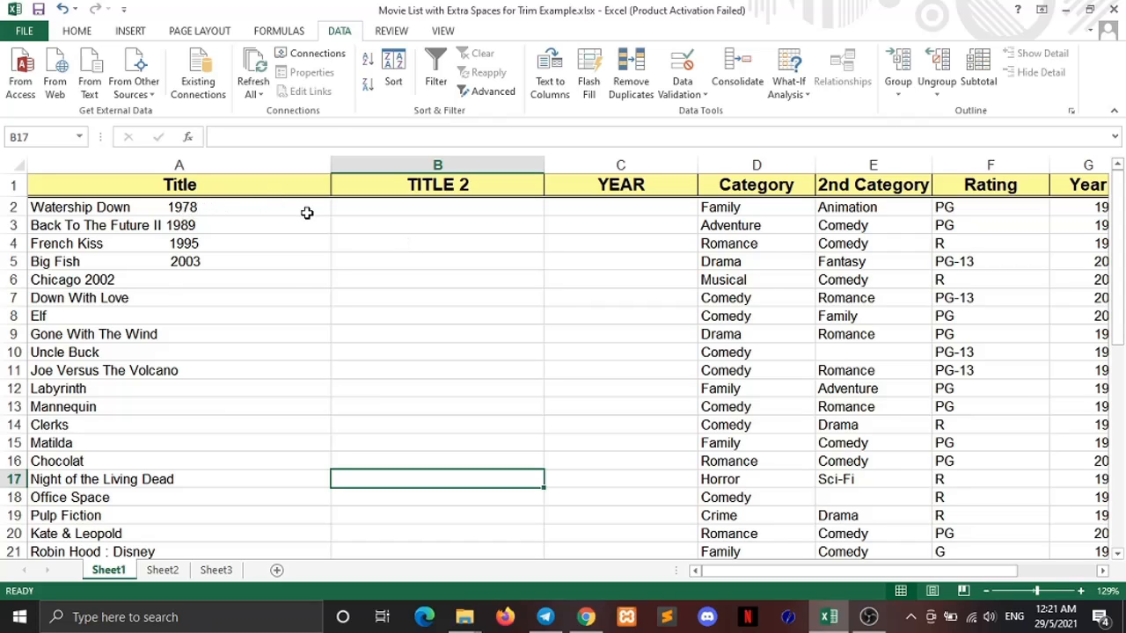
- Start converting the titles in A2:A5 with Text to Columns, using the Fixed width data type
{"action": "left_click", "coordinate": [242, 188]}
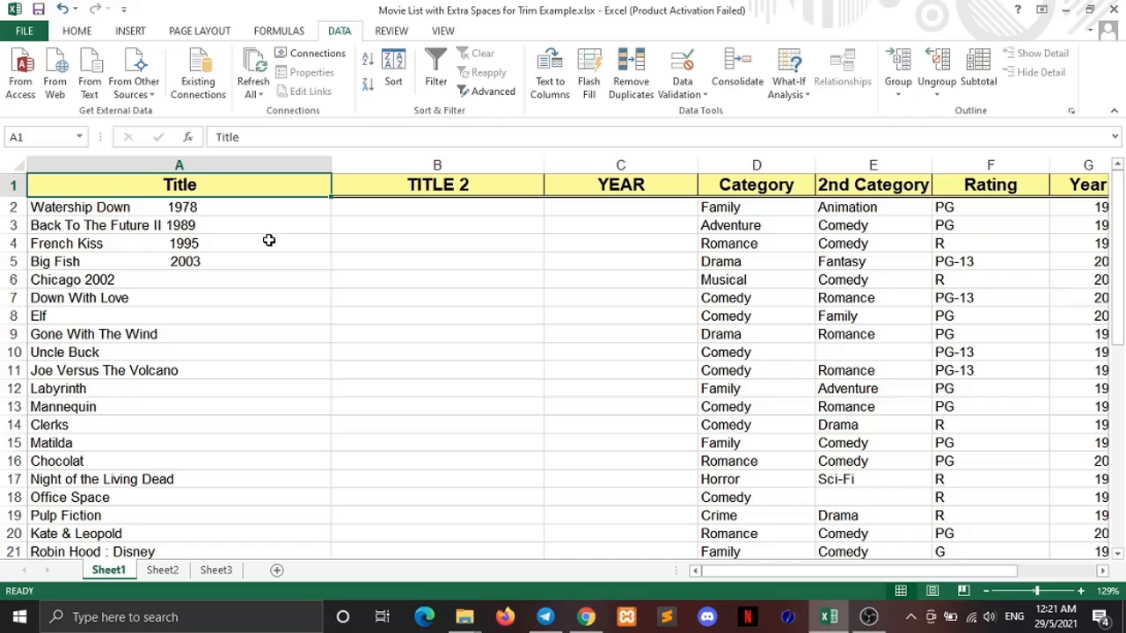
{"action": "left_click", "coordinate": [66, 208]}
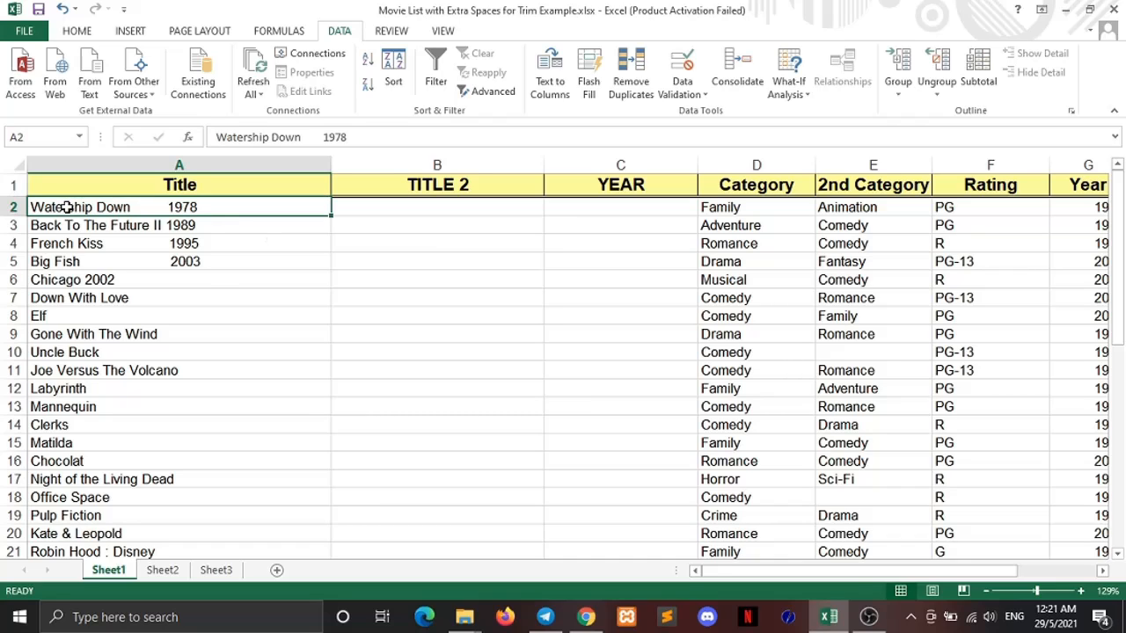
{"action": "left_click_drag", "start_coordinate": [67, 207], "coordinate": [201, 261]}
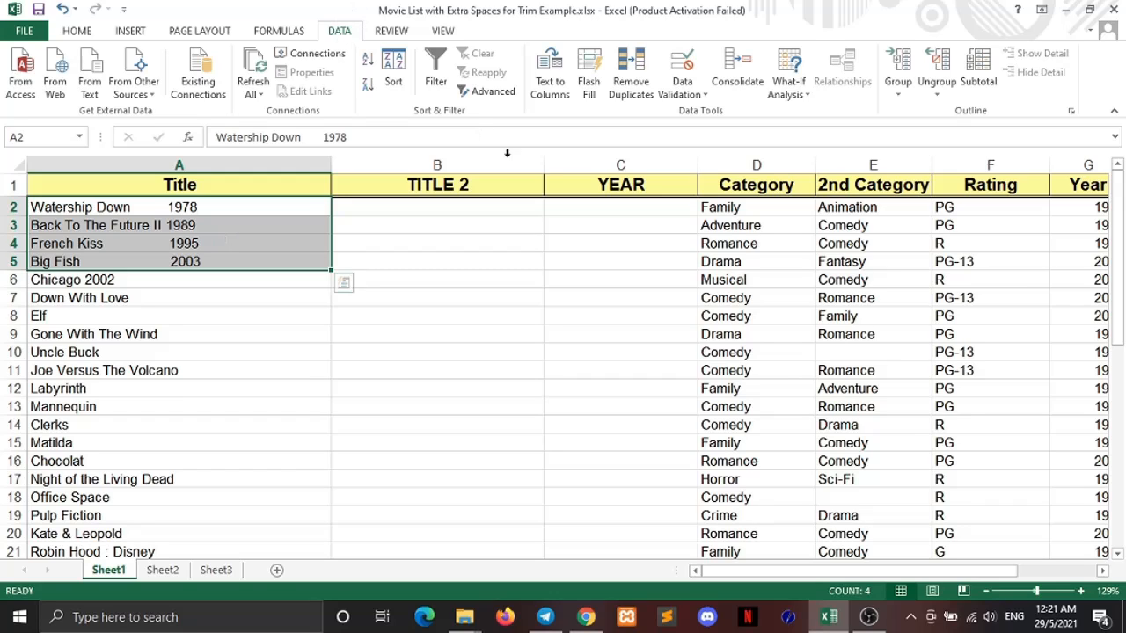
{"action": "left_click", "coordinate": [549, 84]}
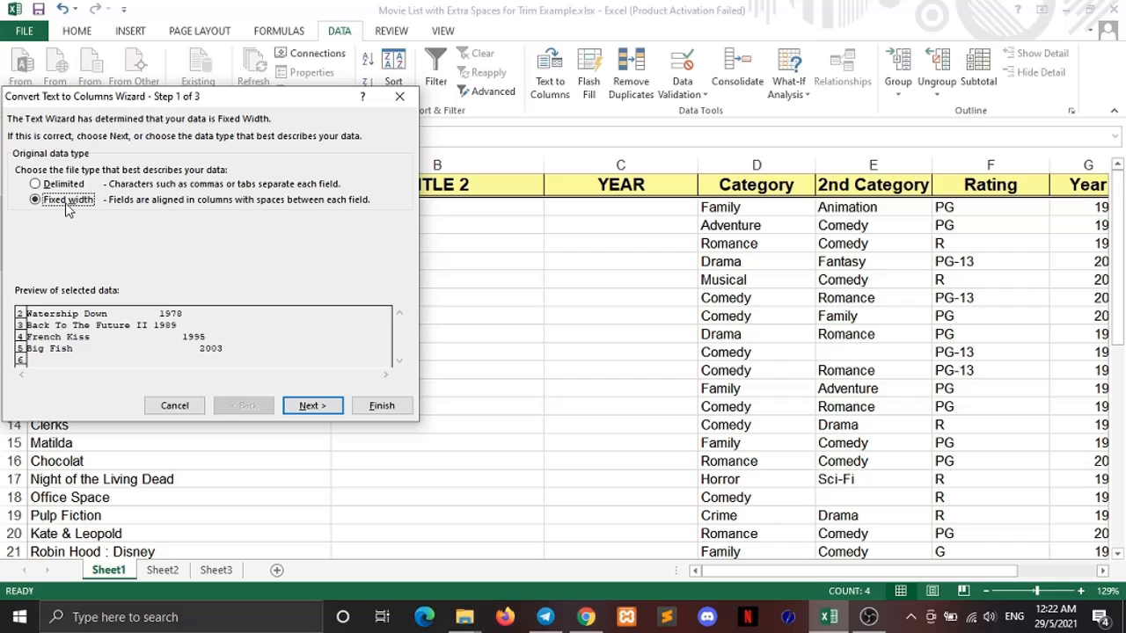
{"action": "left_click", "coordinate": [35, 184]}
{"action": "left_click", "coordinate": [35, 201]}
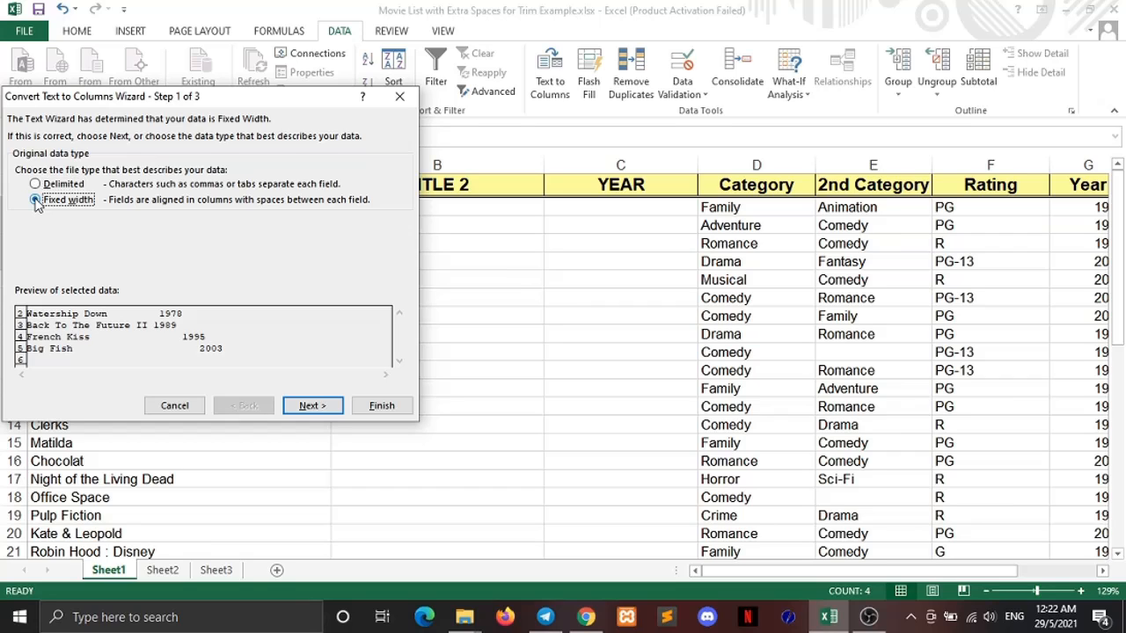
{"action": "left_click", "coordinate": [315, 407]}
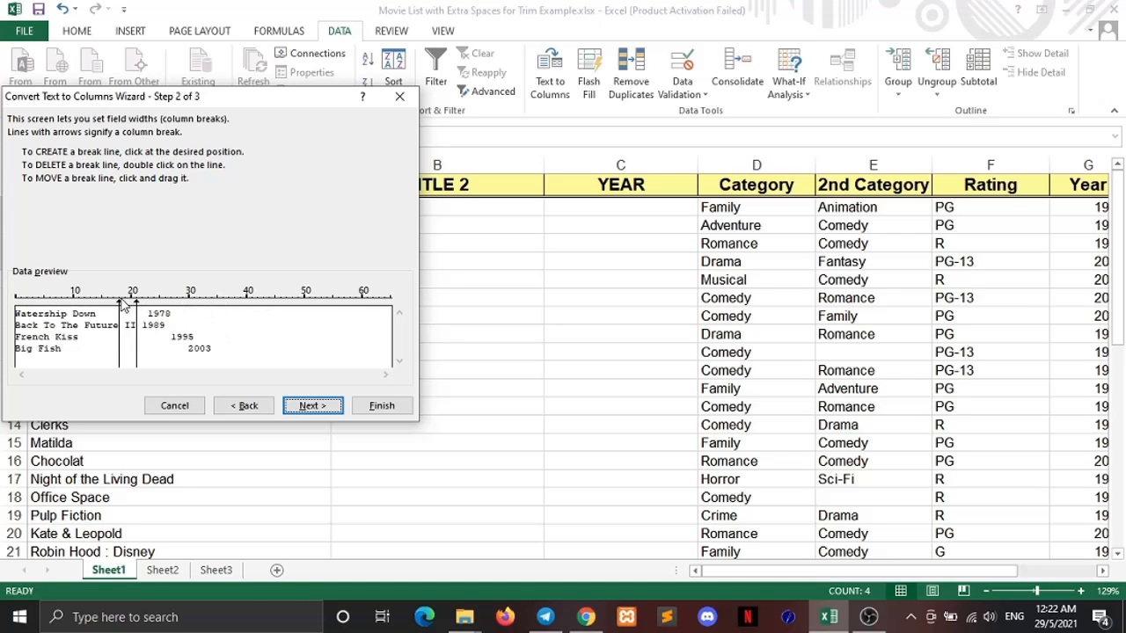
- Remove the extra column break and place the remaining one between the titles and the years, keeping the General format
{"action": "left_click_drag", "start_coordinate": [123, 305], "coordinate": [11, 314]}
{"action": "left_click_drag", "start_coordinate": [138, 305], "coordinate": [144, 308]}
{"action": "left_click", "coordinate": [313, 406]}
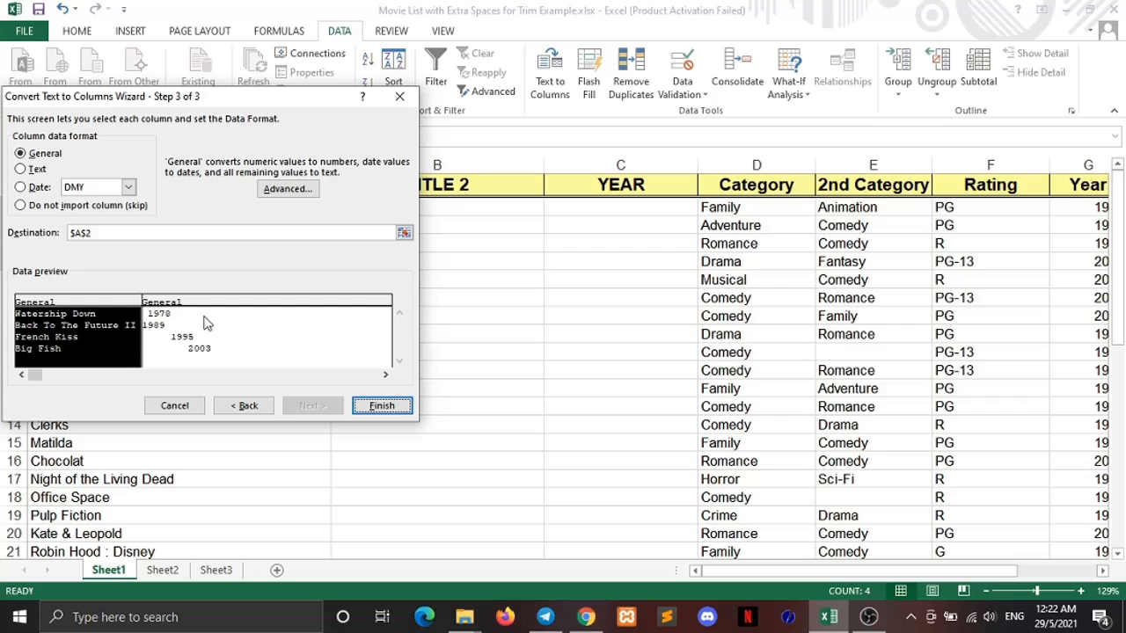
{"action": "left_click", "coordinate": [149, 325]}
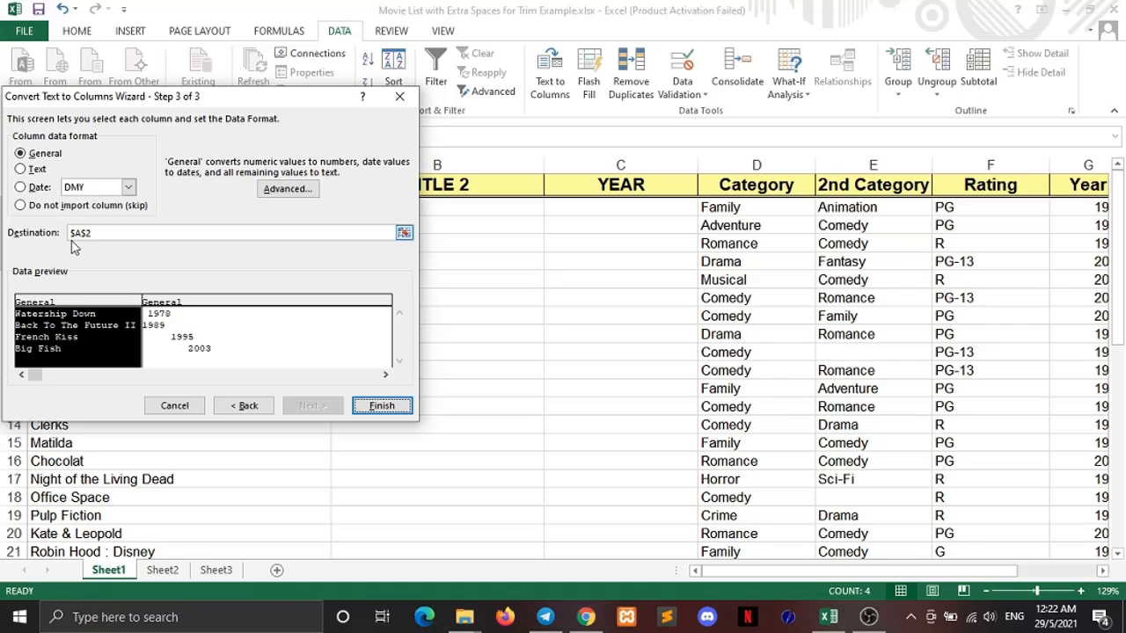
- Set the destination of the split data to cell B2 and finish the conversion
{"action": "left_click", "coordinate": [160, 232]}
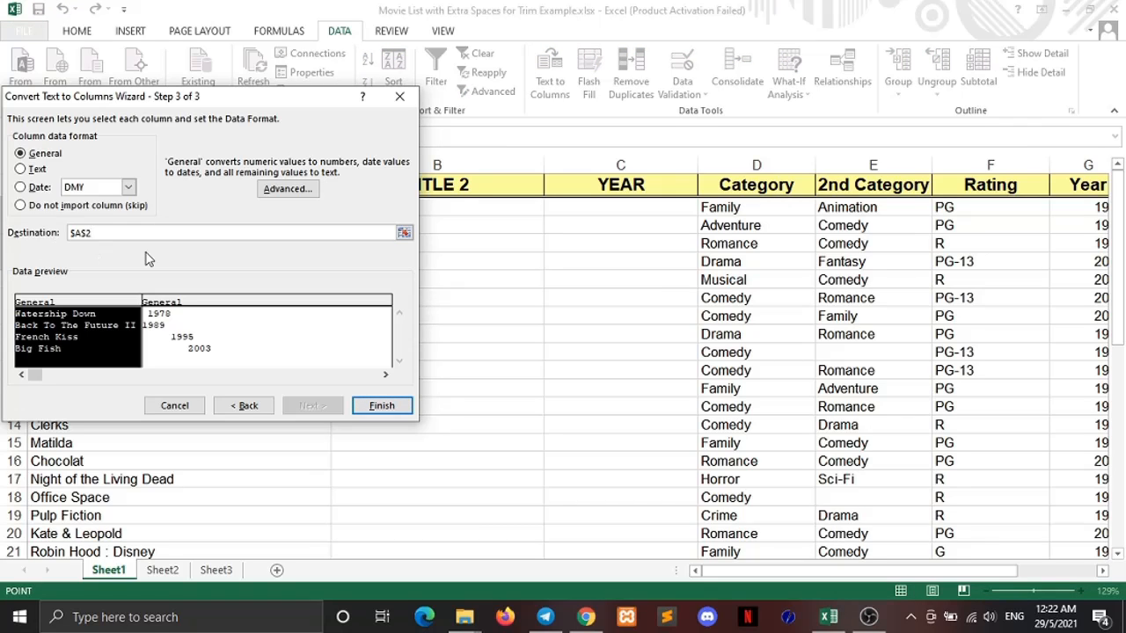
{"action": "left_click", "coordinate": [459, 209]}
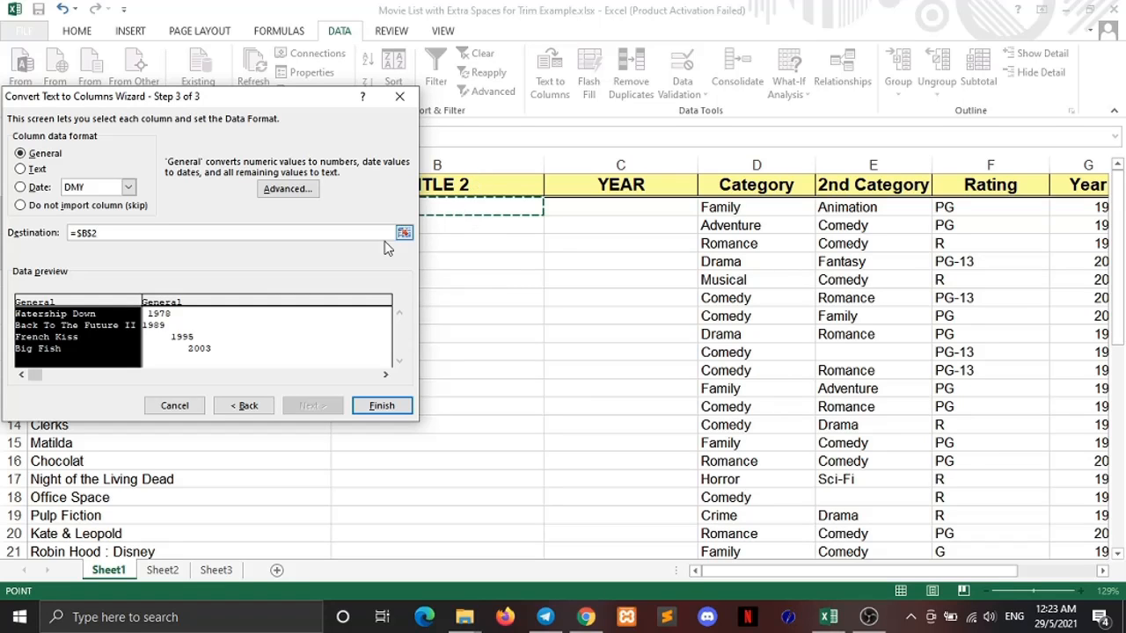
{"action": "left_click", "coordinate": [388, 406]}
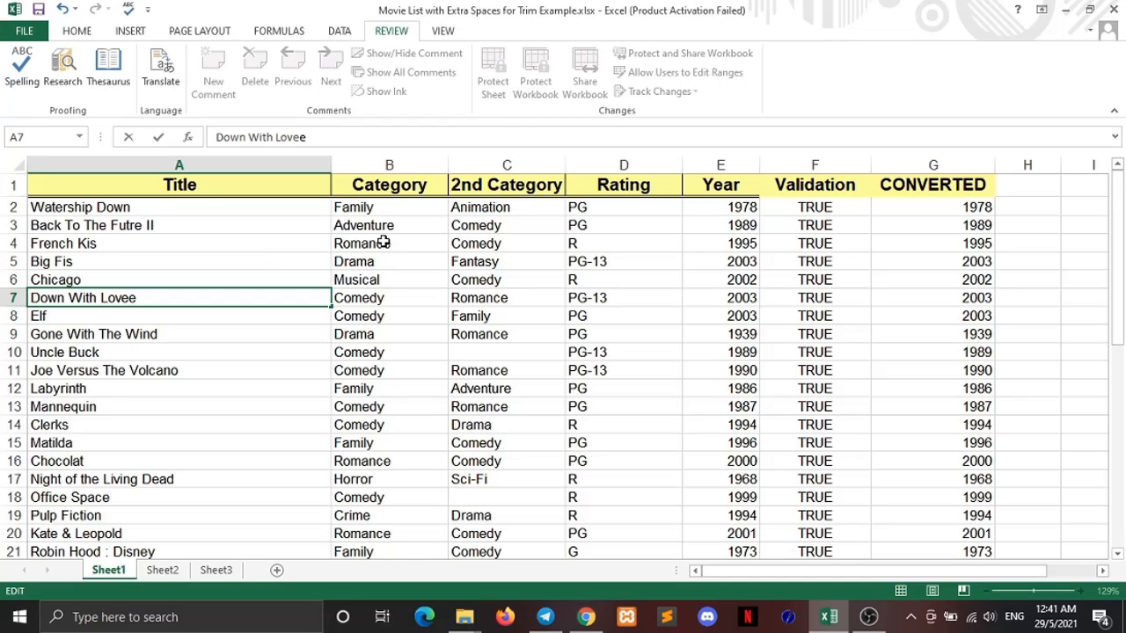
- Start a spelling check from cell A2 and ignore the word Watership once
{"action": "left_click", "coordinate": [142, 213]}
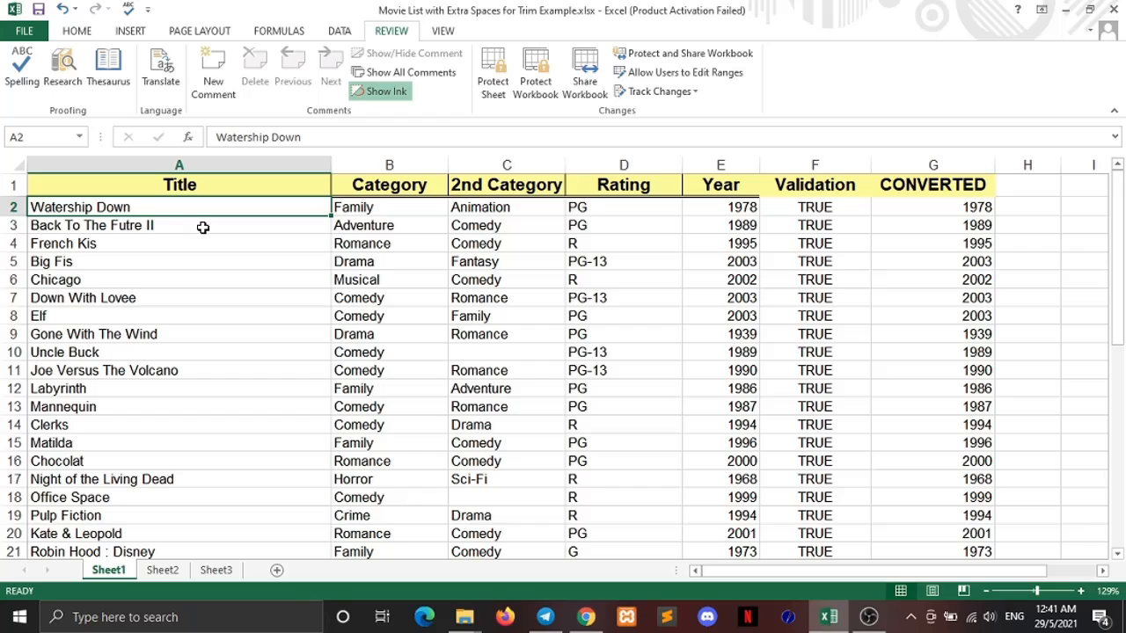
{"action": "left_click", "coordinate": [79, 31]}
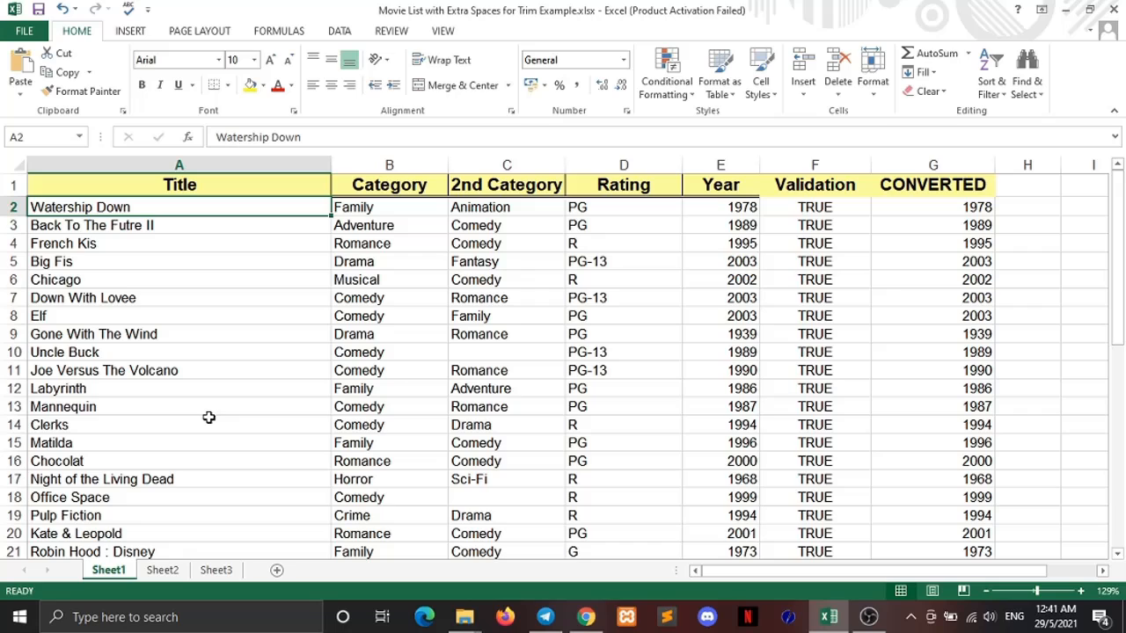
{"action": "left_click", "coordinate": [394, 32]}
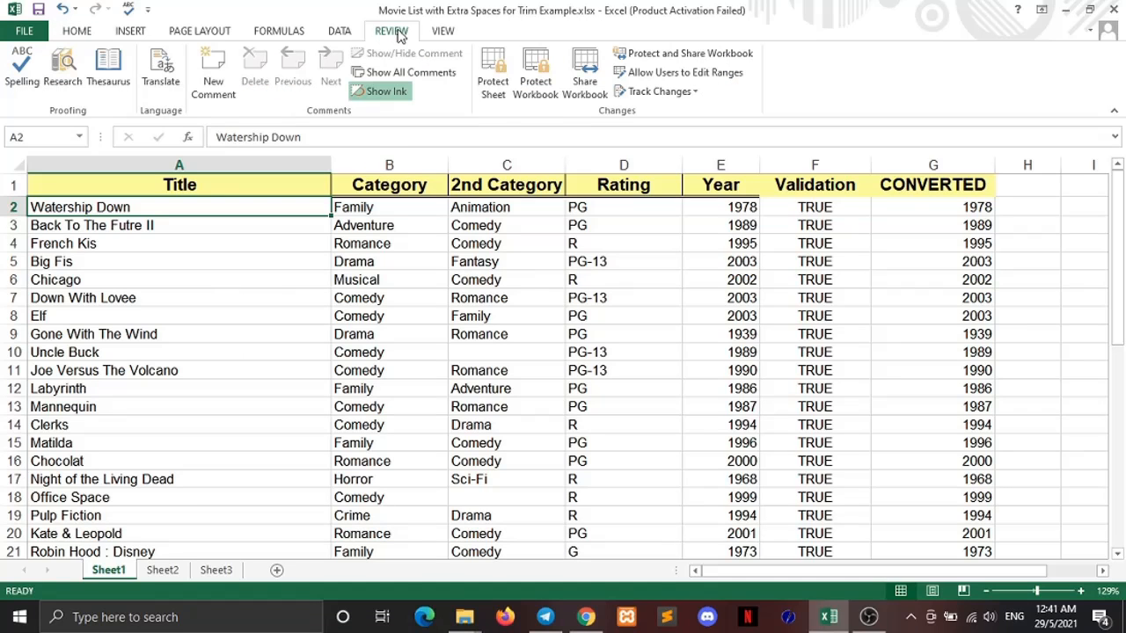
{"action": "left_click", "coordinate": [20, 84]}
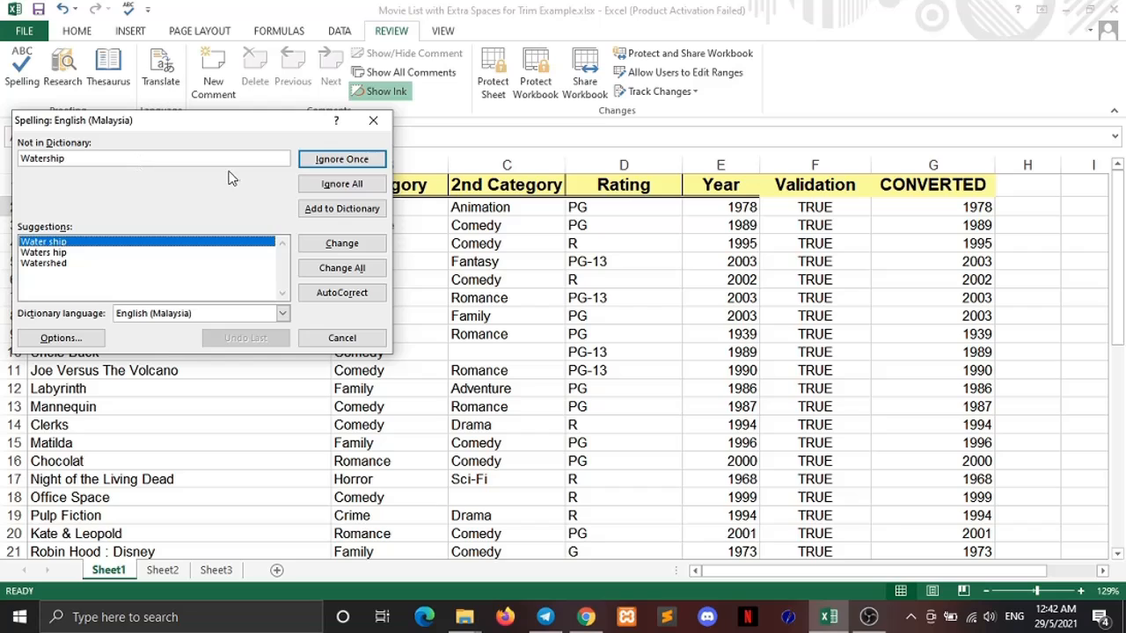
{"action": "left_click", "coordinate": [361, 164]}
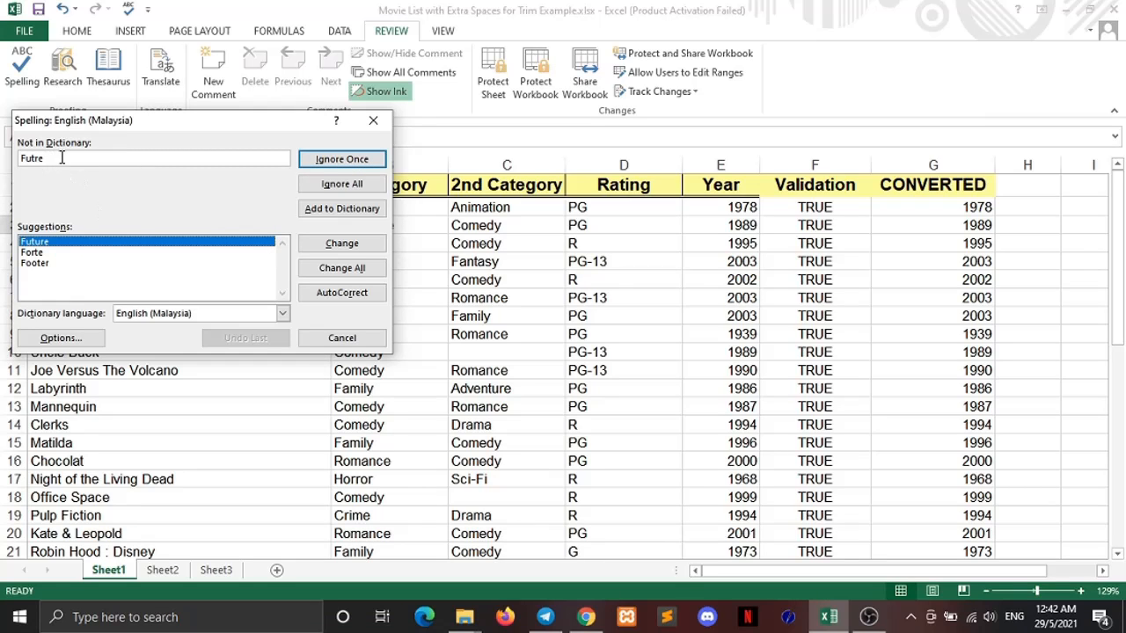
- Correct the misspelled title words to Future, Kiss, Fish and Love, then end the spelling check at Chocolat
{"action": "left_click", "coordinate": [78, 250]}
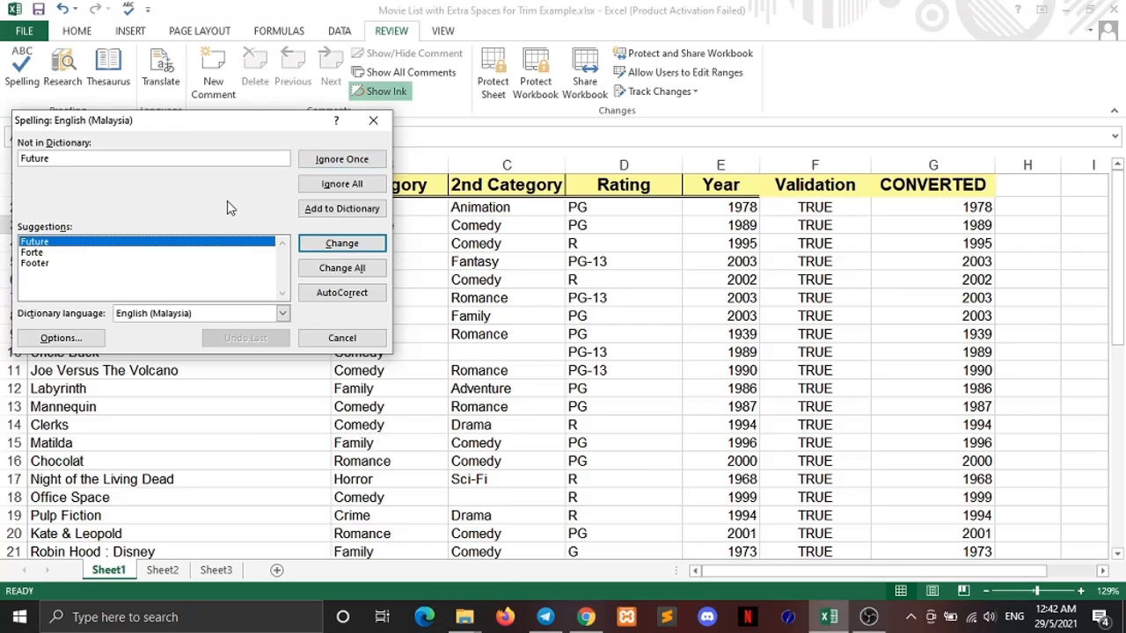
{"action": "left_click", "coordinate": [343, 243]}
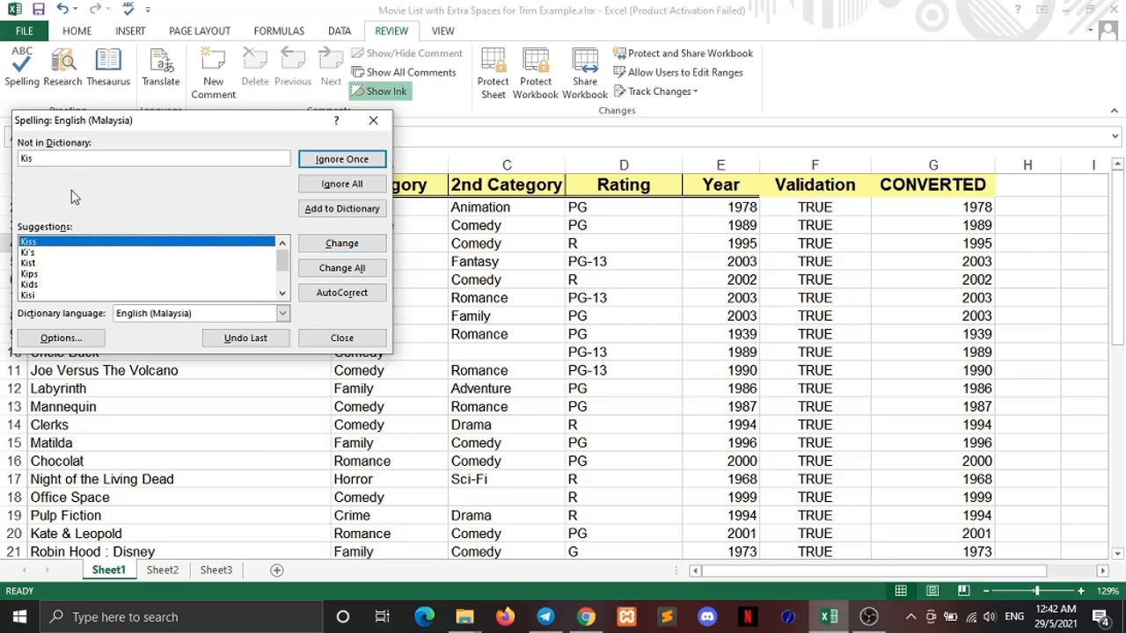
{"action": "left_click", "coordinate": [355, 245]}
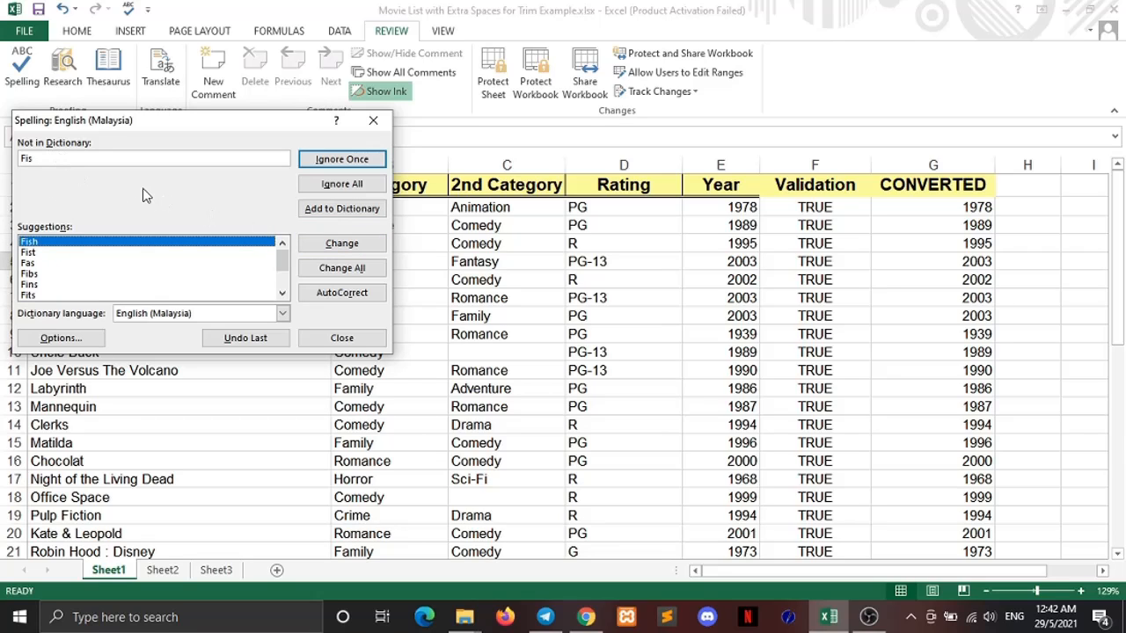
{"action": "left_click", "coordinate": [364, 246]}
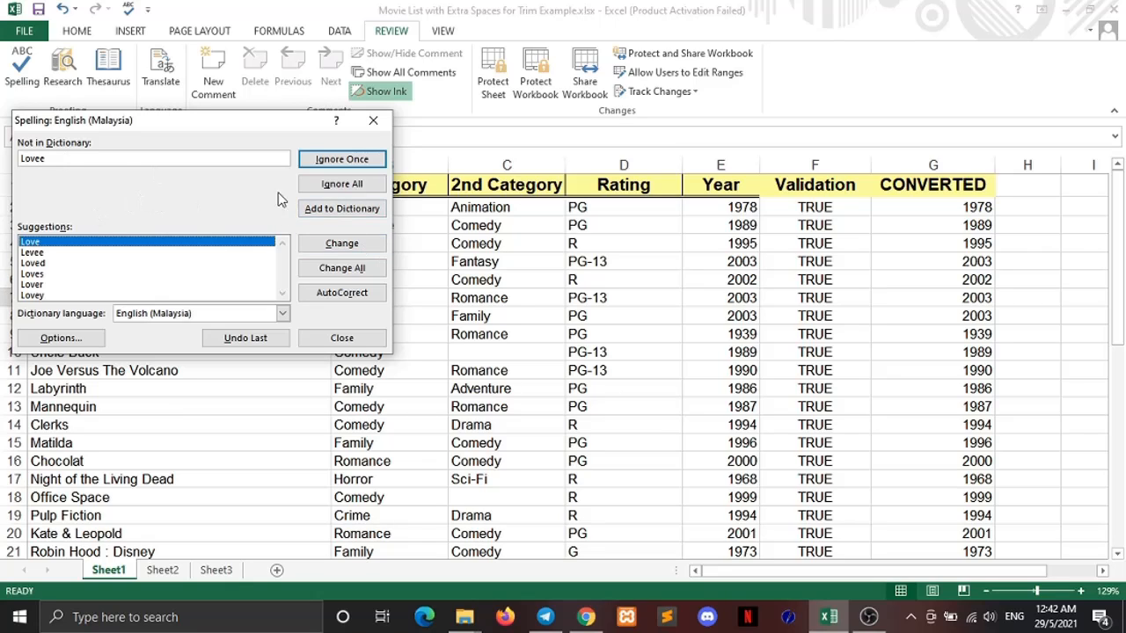
{"action": "left_click", "coordinate": [355, 245]}
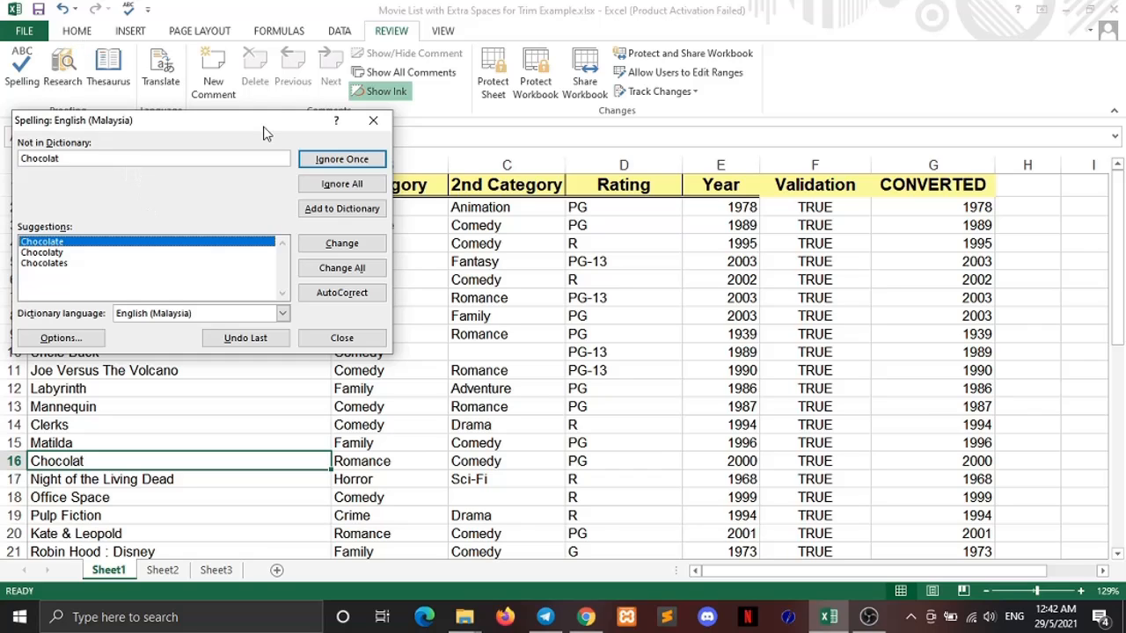
{"action": "left_click", "coordinate": [342, 339]}
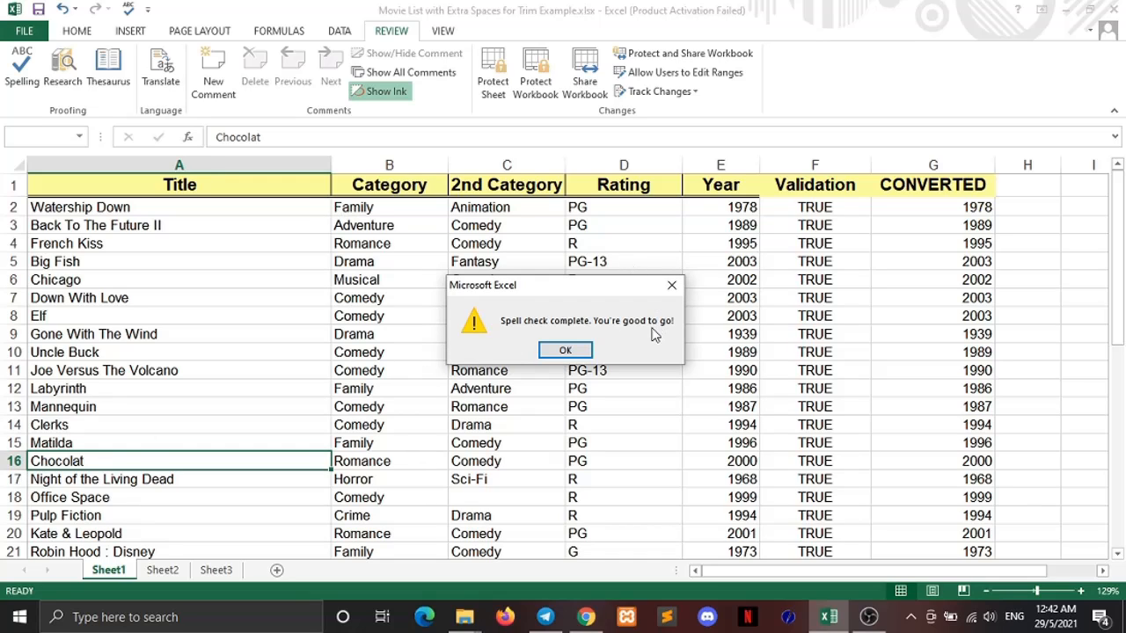
{"action": "left_click", "coordinate": [588, 351]}
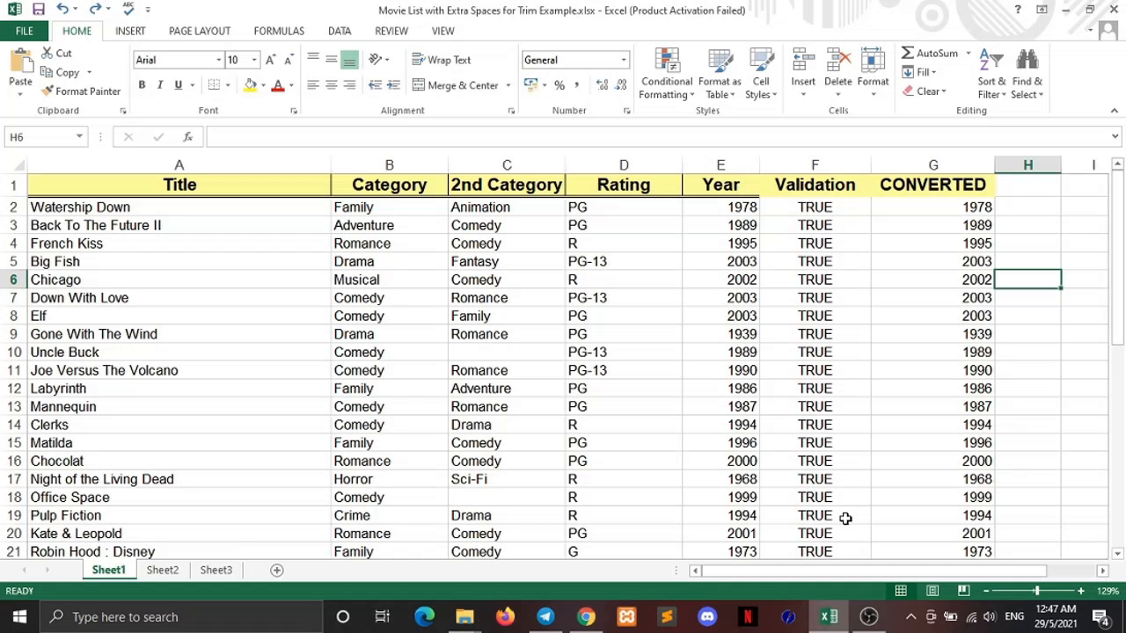
- Clear all formatting from the whole movie table, A1:G43, keeping its contents
{"action": "left_click", "coordinate": [695, 335]}
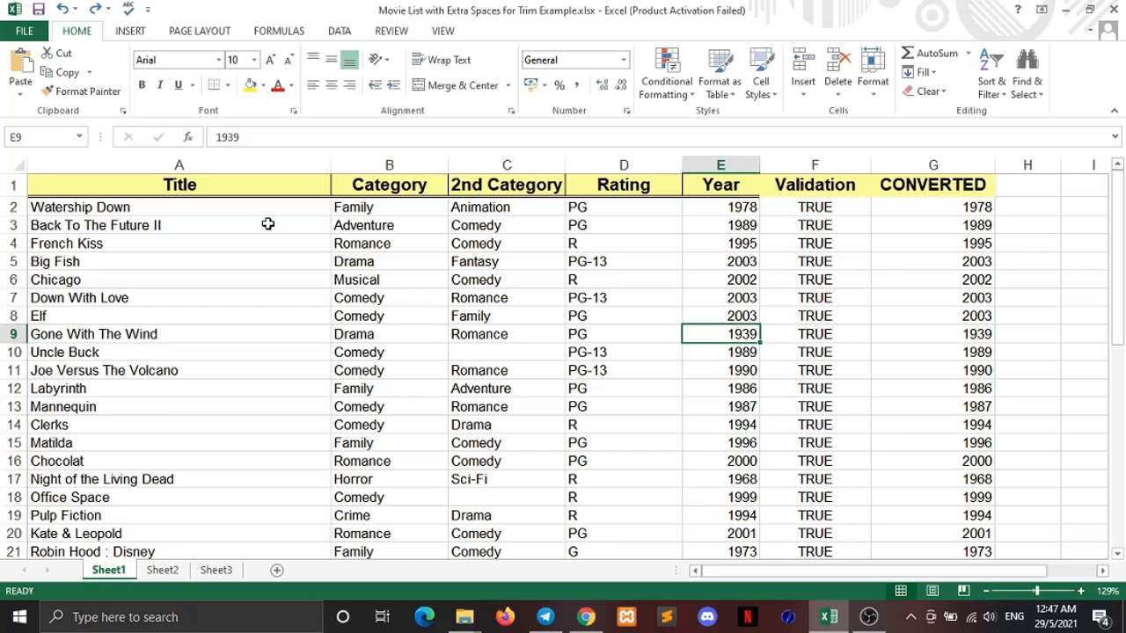
{"action": "left_click", "coordinate": [68, 191]}
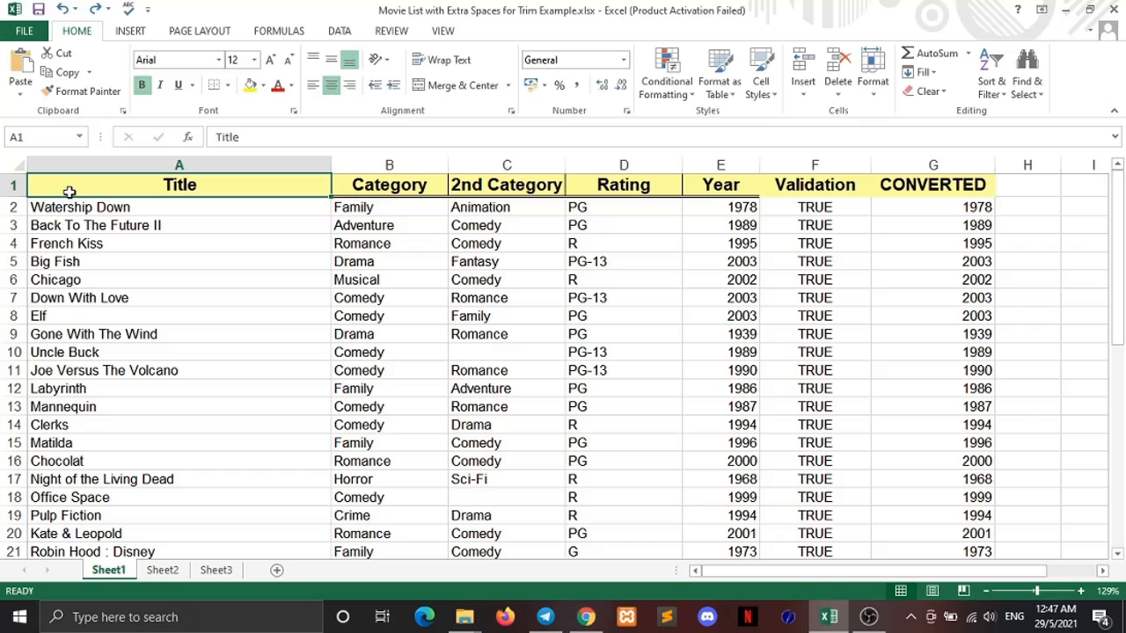
{"action": "key", "text": "ctrl+shift+End"}
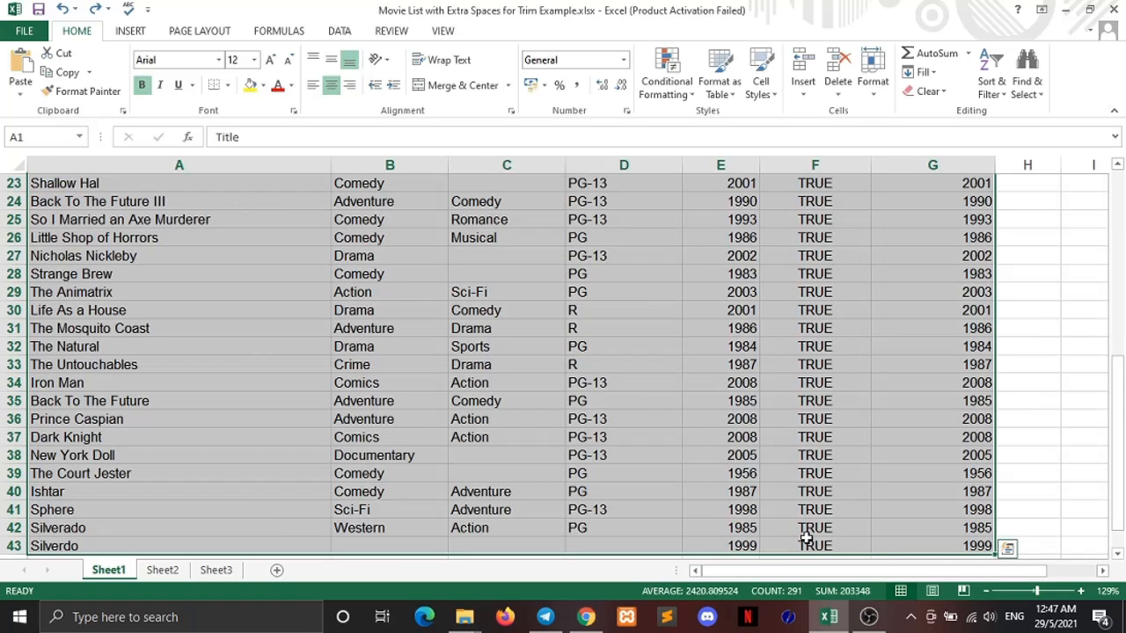
{"action": "left_click_drag", "start_coordinate": [1119, 401], "coordinate": [1119, 169]}
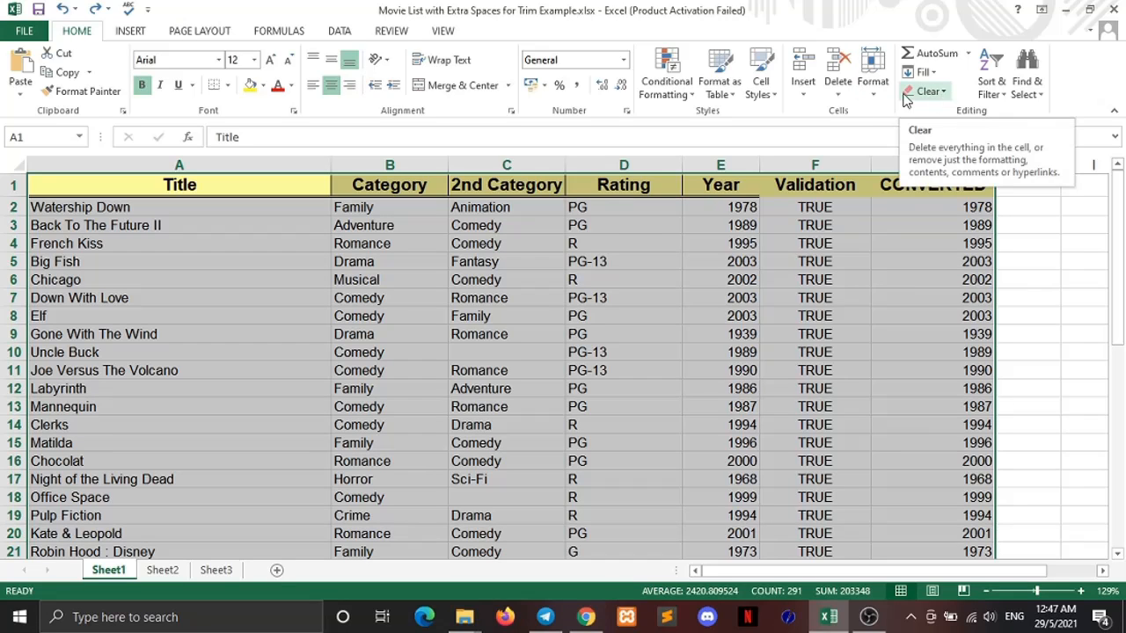
{"action": "left_click", "coordinate": [940, 92]}
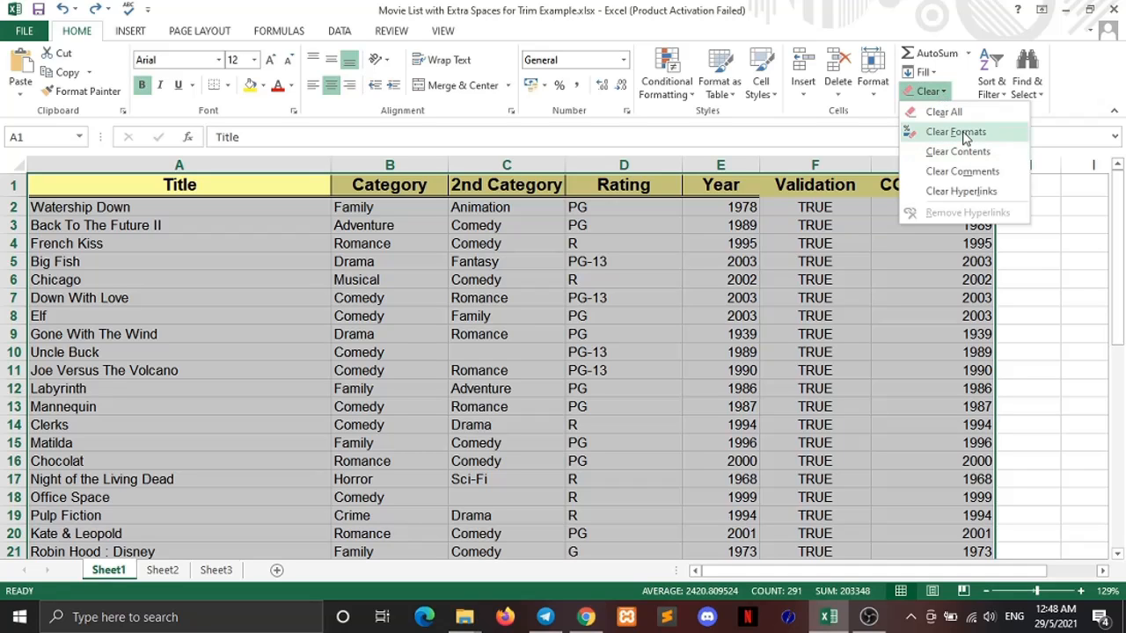
{"action": "left_click", "coordinate": [958, 132]}
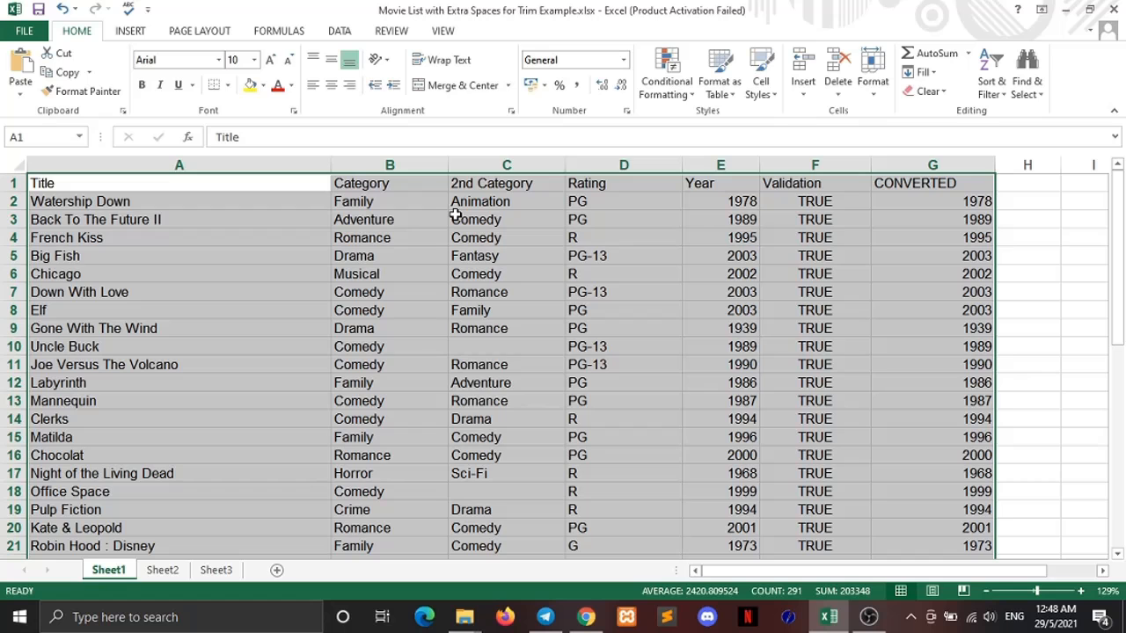
{"action": "left_click", "coordinate": [870, 618]}
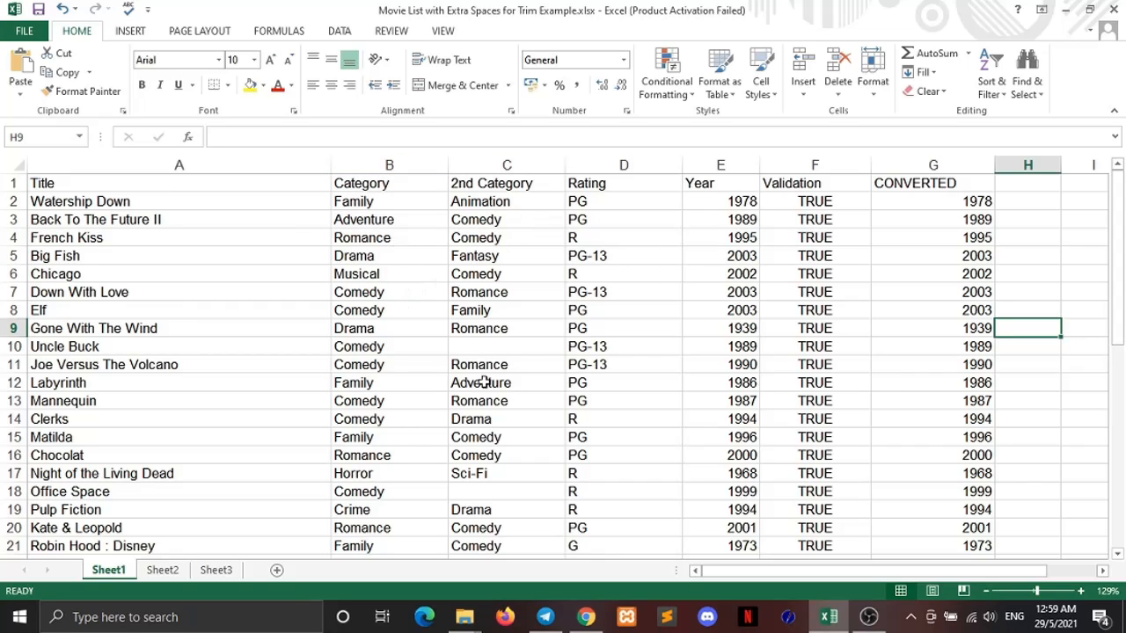
- Search the sheet for the first cell containing Comics
{"action": "left_click", "coordinate": [1023, 92]}
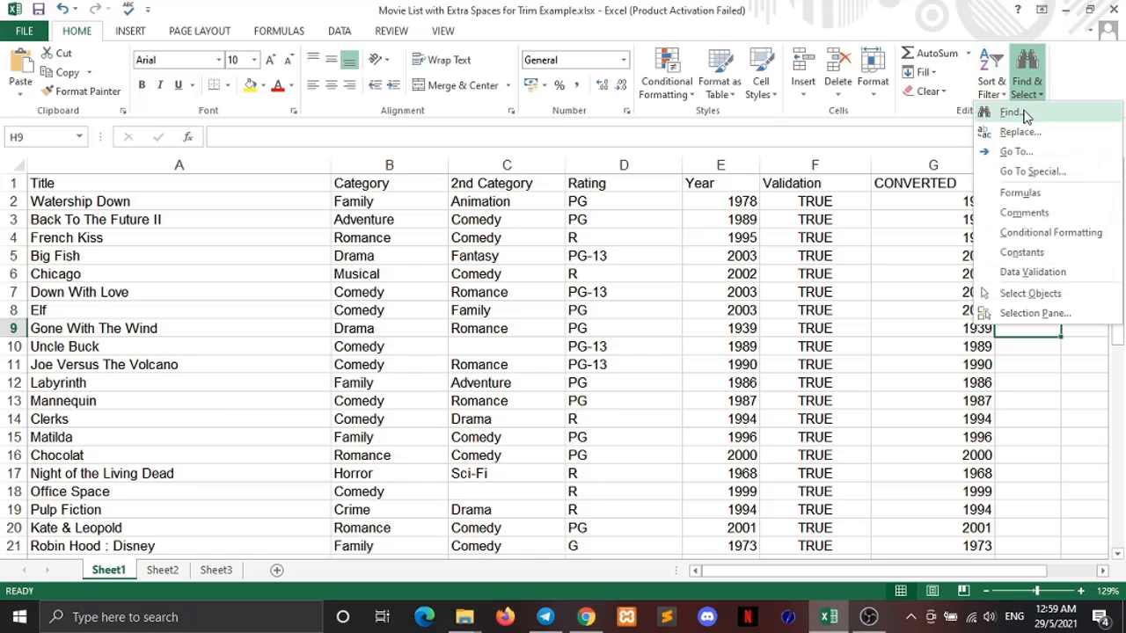
{"action": "left_click", "coordinate": [1022, 112]}
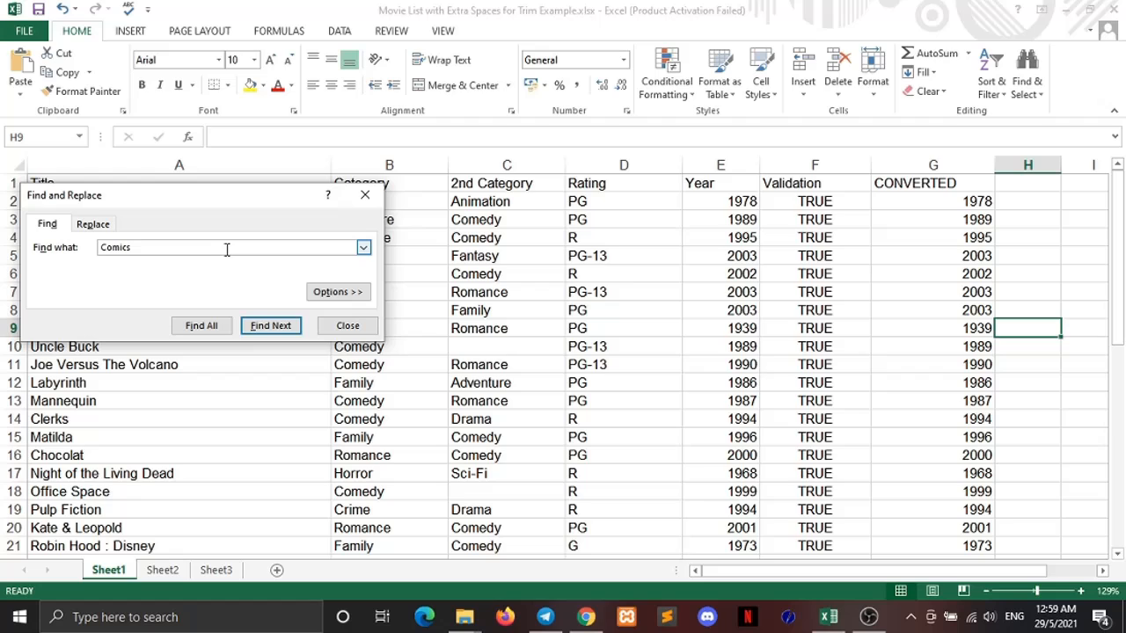
{"action": "key", "text": "Return"}
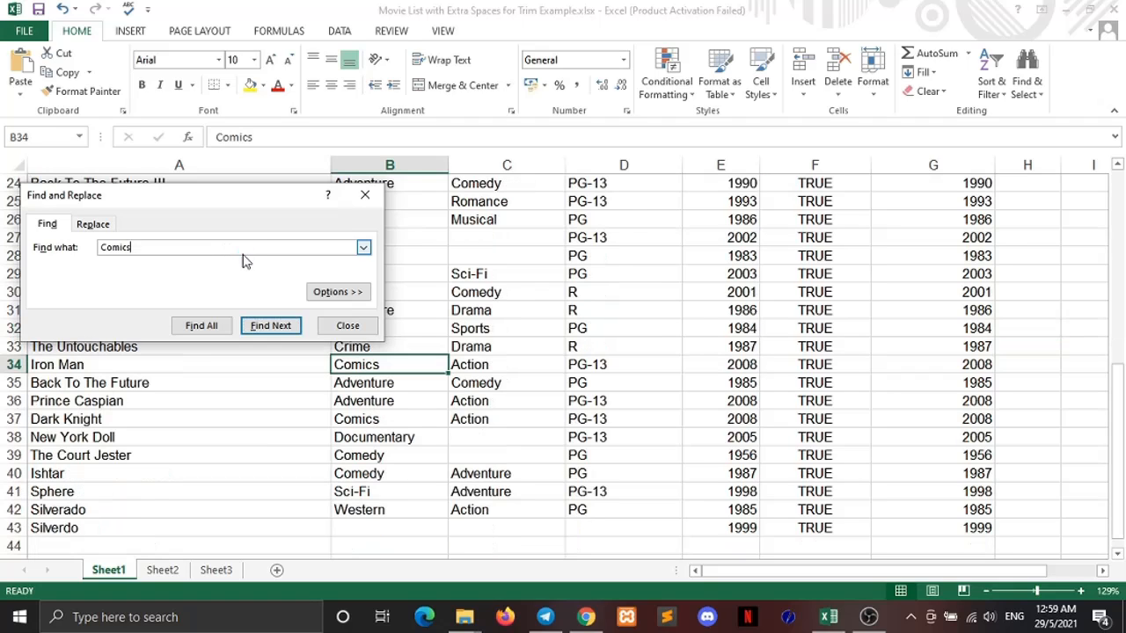
- Replace every occurrence of Comics in the sheet with Animation
{"action": "left_click", "coordinate": [93, 224]}
{"action": "left_click", "coordinate": [122, 270]}
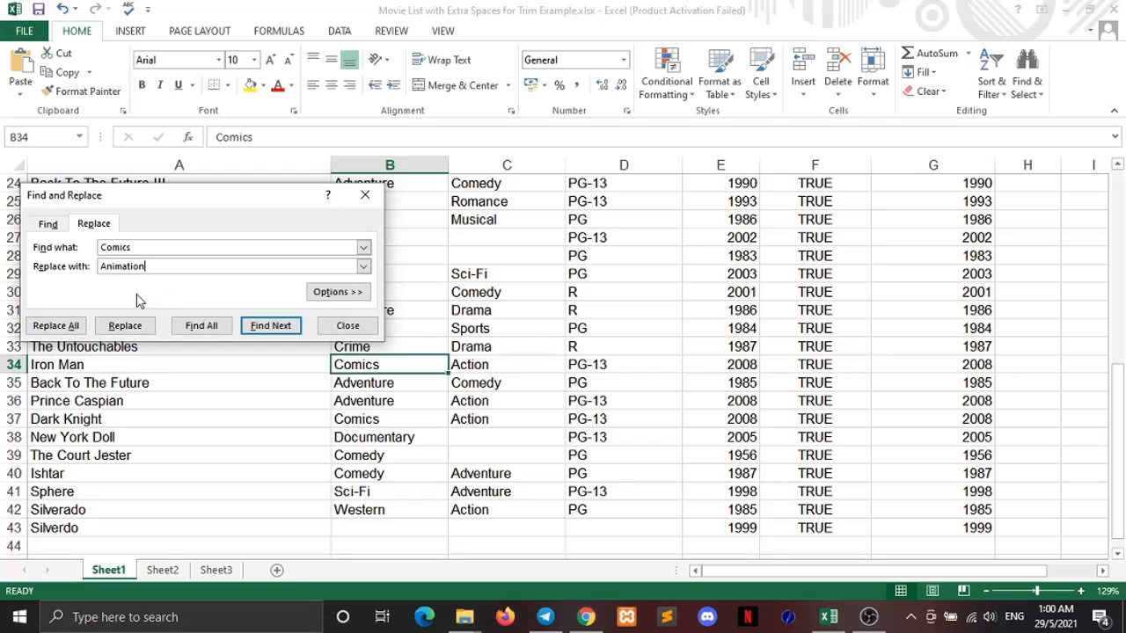
{"action": "left_click", "coordinate": [71, 332]}
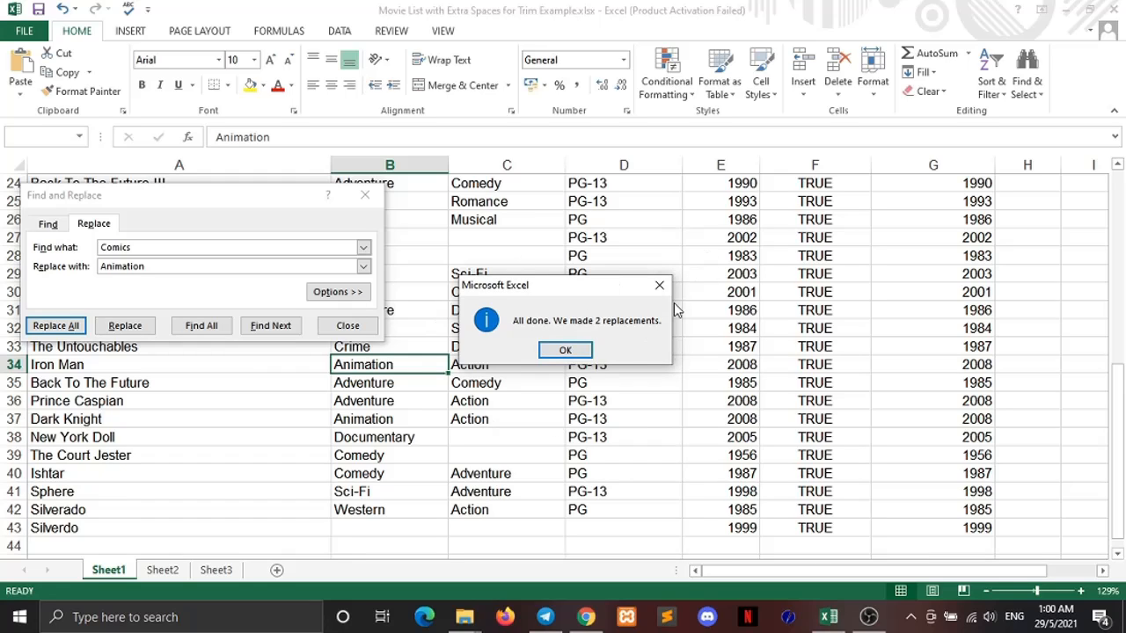
- Dismiss the replacement message and close Find and Replace
{"action": "left_click", "coordinate": [566, 351]}
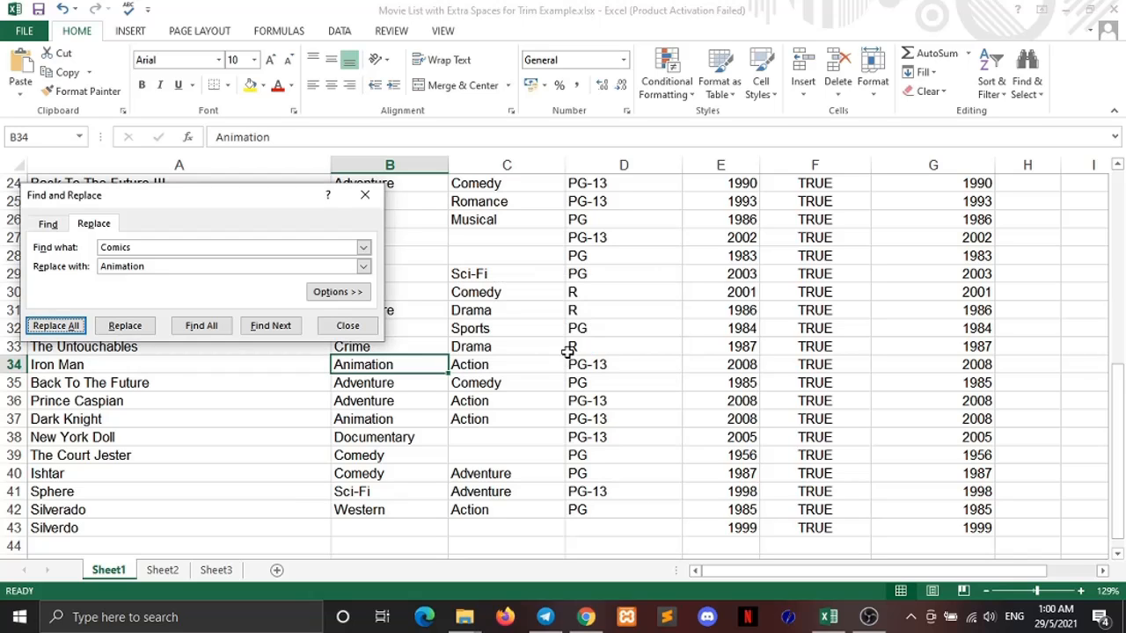
{"action": "left_click", "coordinate": [365, 197]}
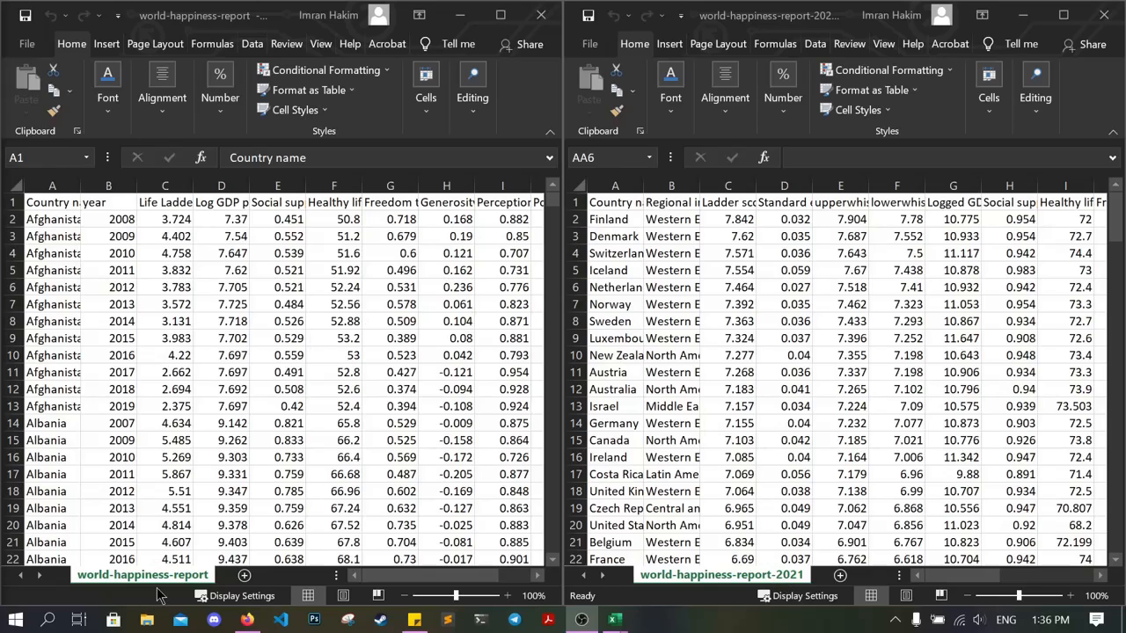
- Copy the world-happiness-report-2021 sheet into world-happiness-report.csv, placing the copy before the world-happiness-report sheet
{"action": "left_click", "coordinate": [701, 583]}
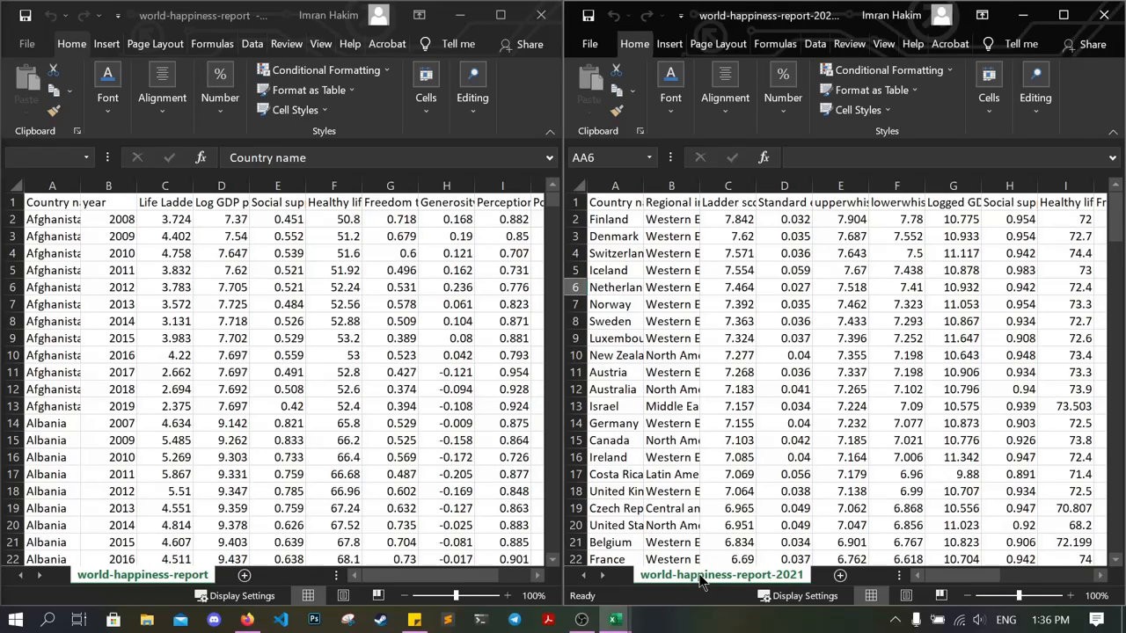
{"action": "right_click", "coordinate": [701, 583]}
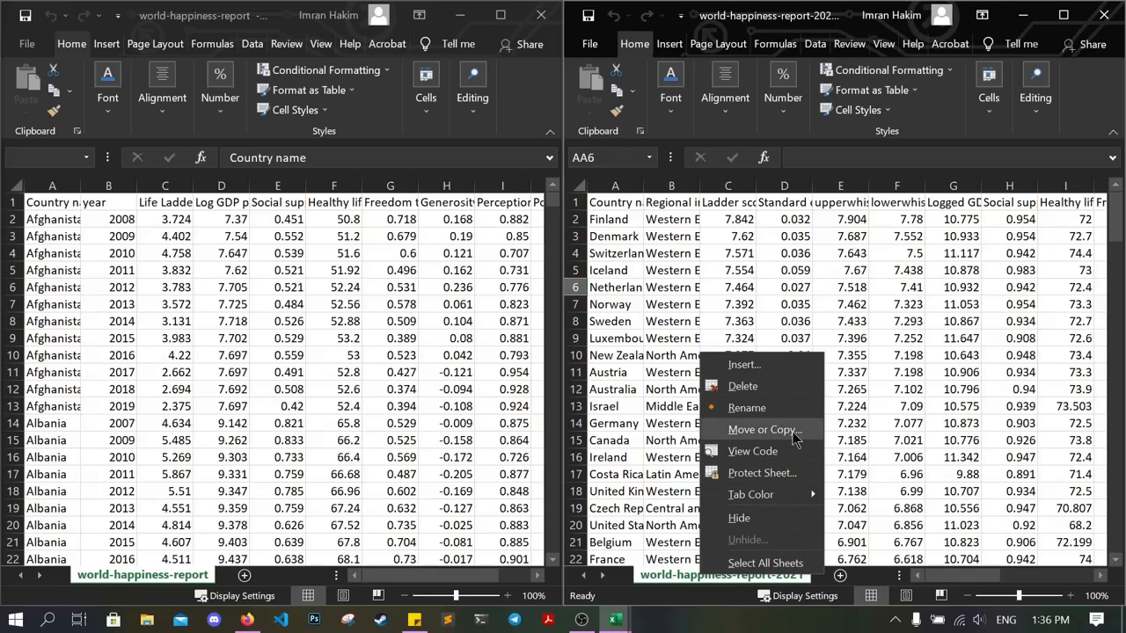
{"action": "left_click", "coordinate": [762, 430]}
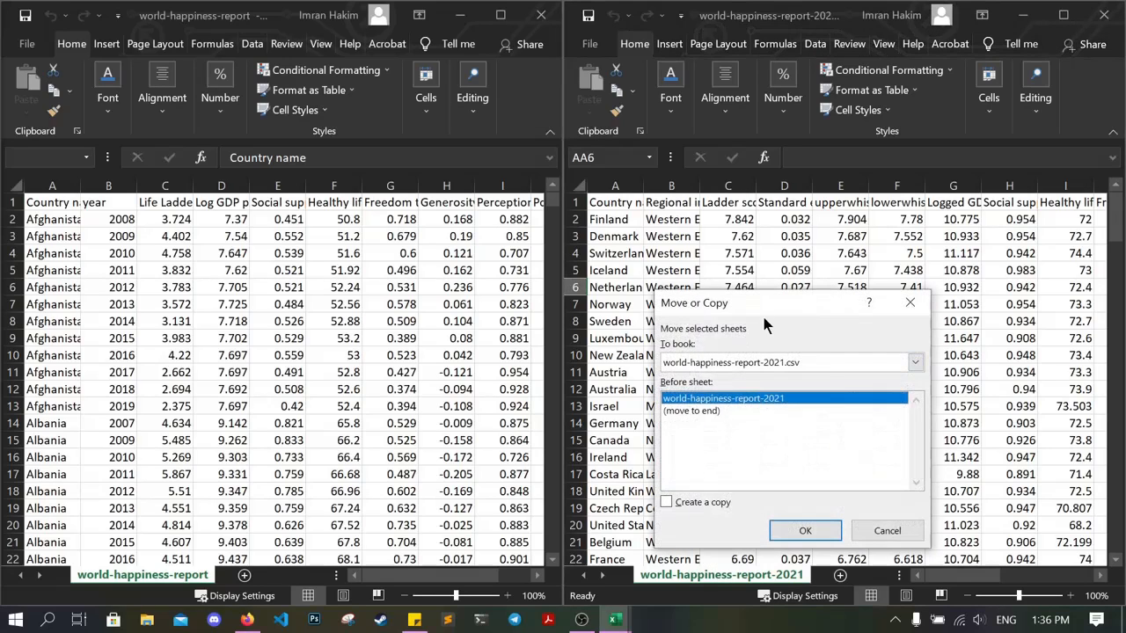
{"action": "left_click_drag", "start_coordinate": [776, 227], "coordinate": [597, 249]}
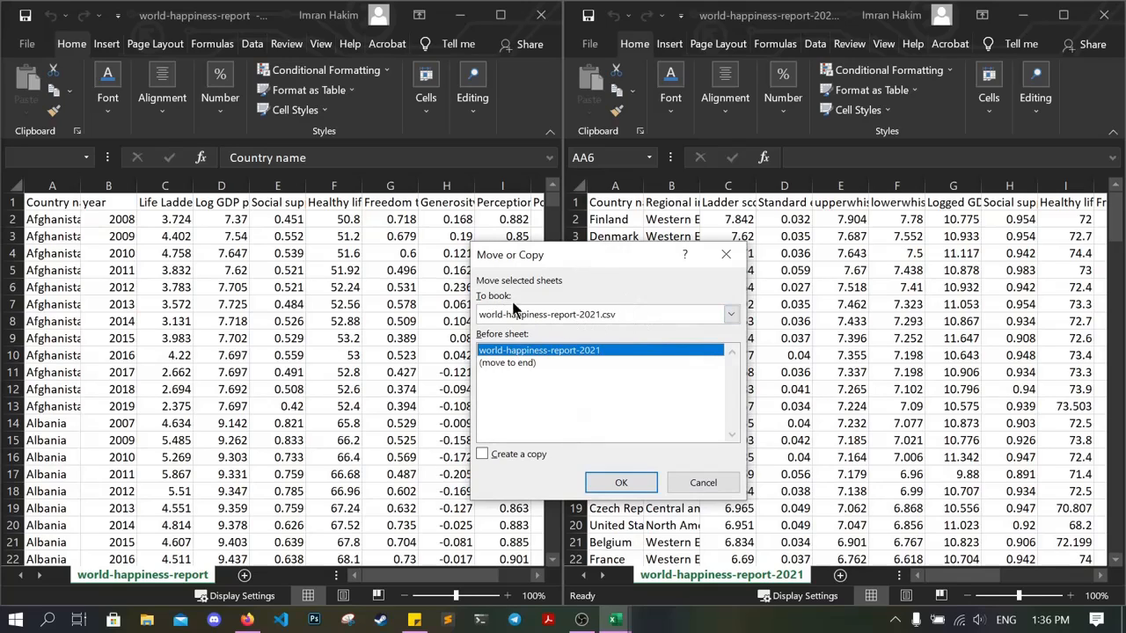
{"action": "left_click", "coordinate": [482, 454]}
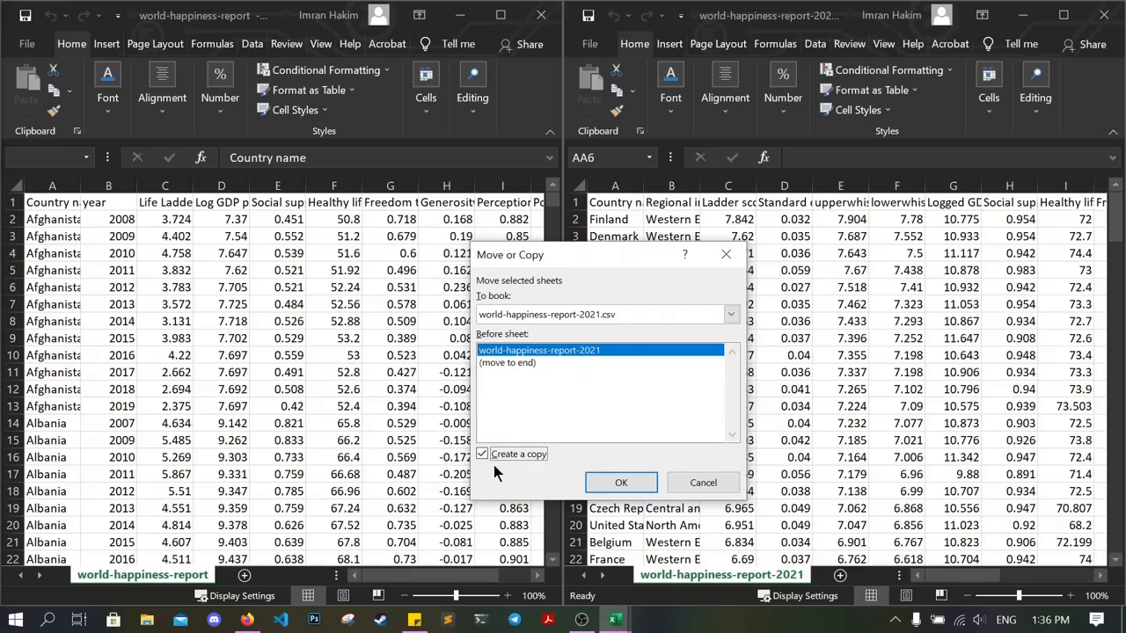
{"action": "left_click", "coordinate": [540, 314]}
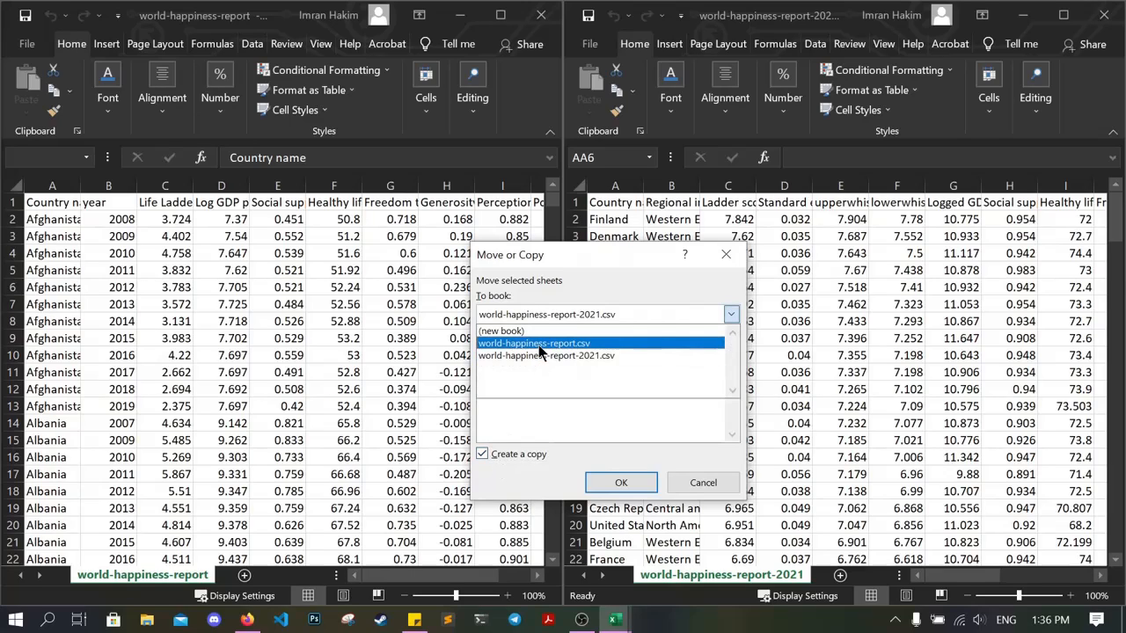
{"action": "left_click", "coordinate": [540, 349]}
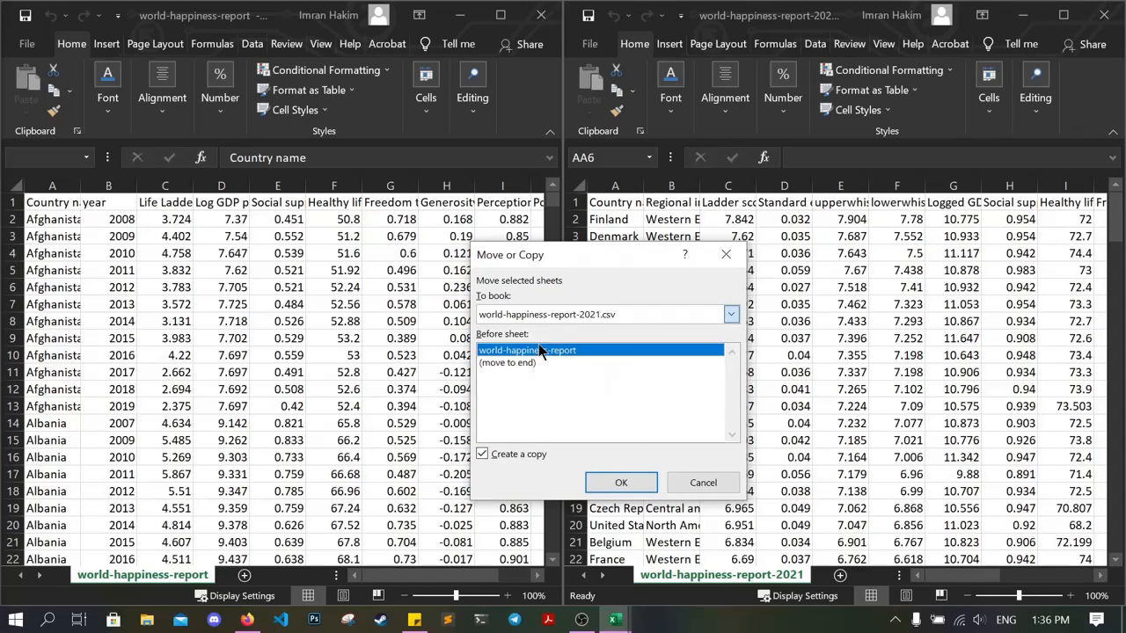
{"action": "left_click", "coordinate": [621, 483]}
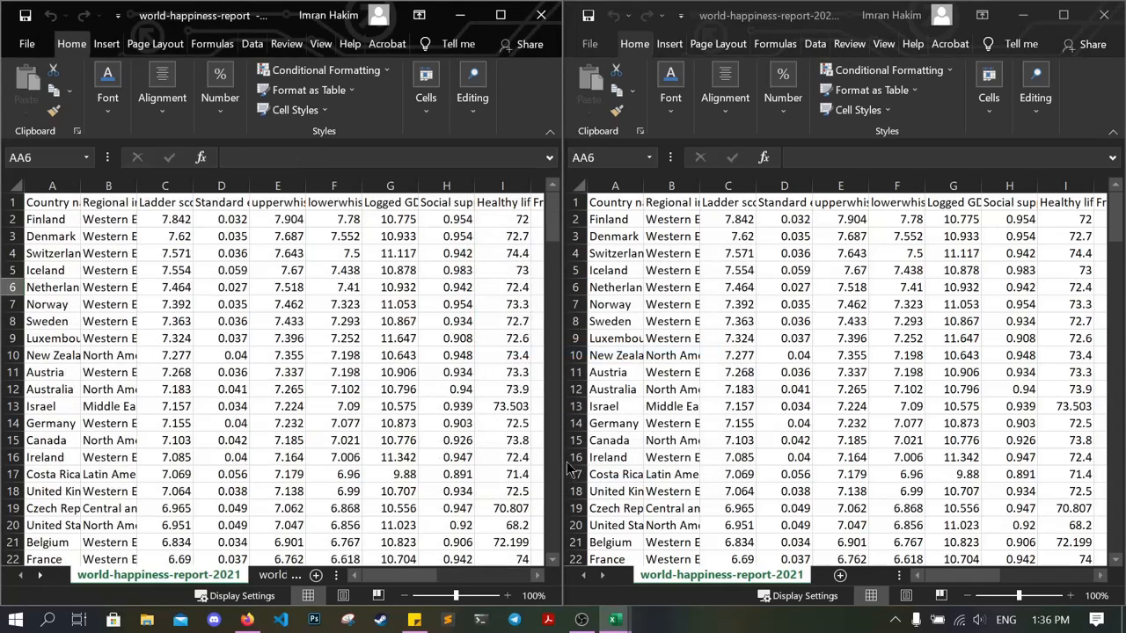
- Compare the copied 2021 sheet with the original world-happiness-report sheet in the destination workbook
{"action": "left_click", "coordinate": [277, 575]}
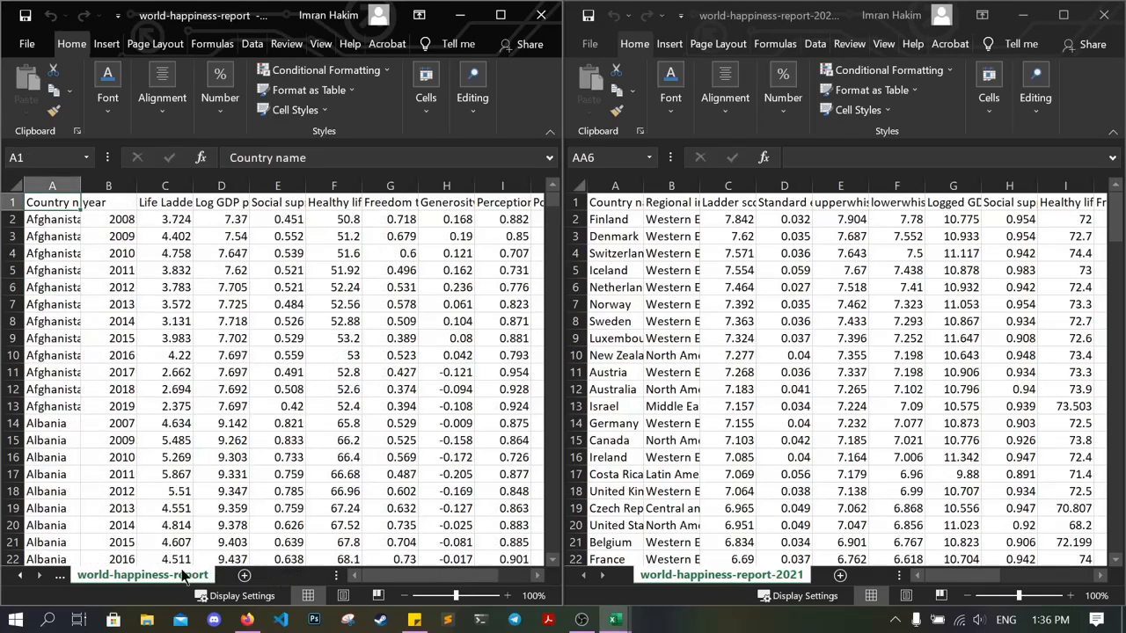
{"action": "left_click", "coordinate": [60, 576]}
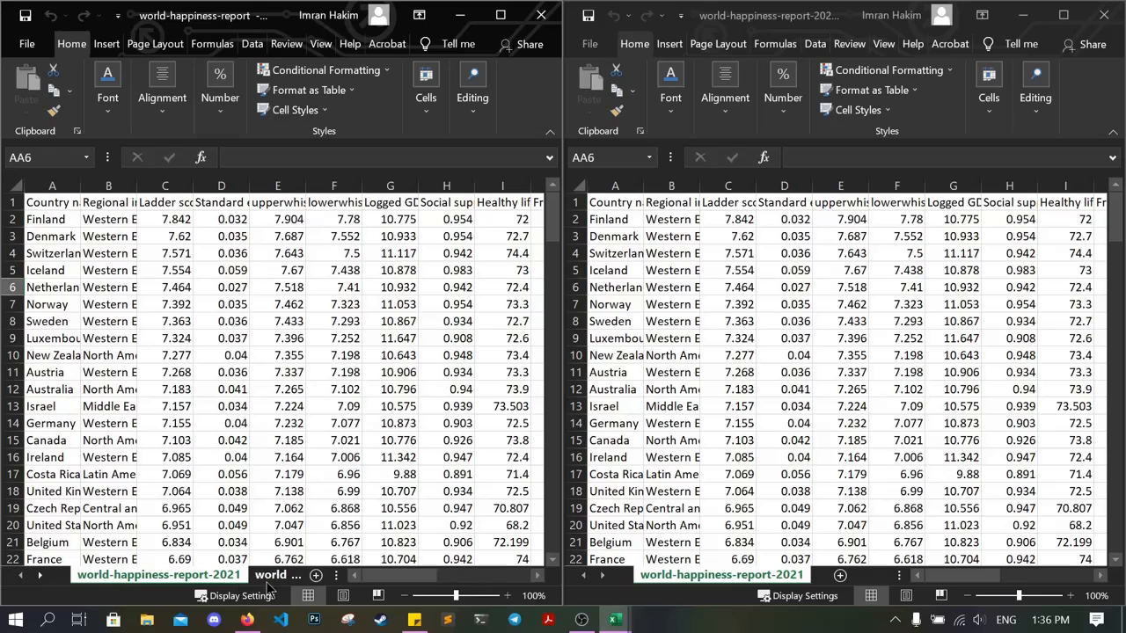
{"action": "left_click", "coordinate": [272, 576]}
{"action": "left_click", "coordinate": [114, 576]}
{"action": "left_click", "coordinate": [272, 576]}
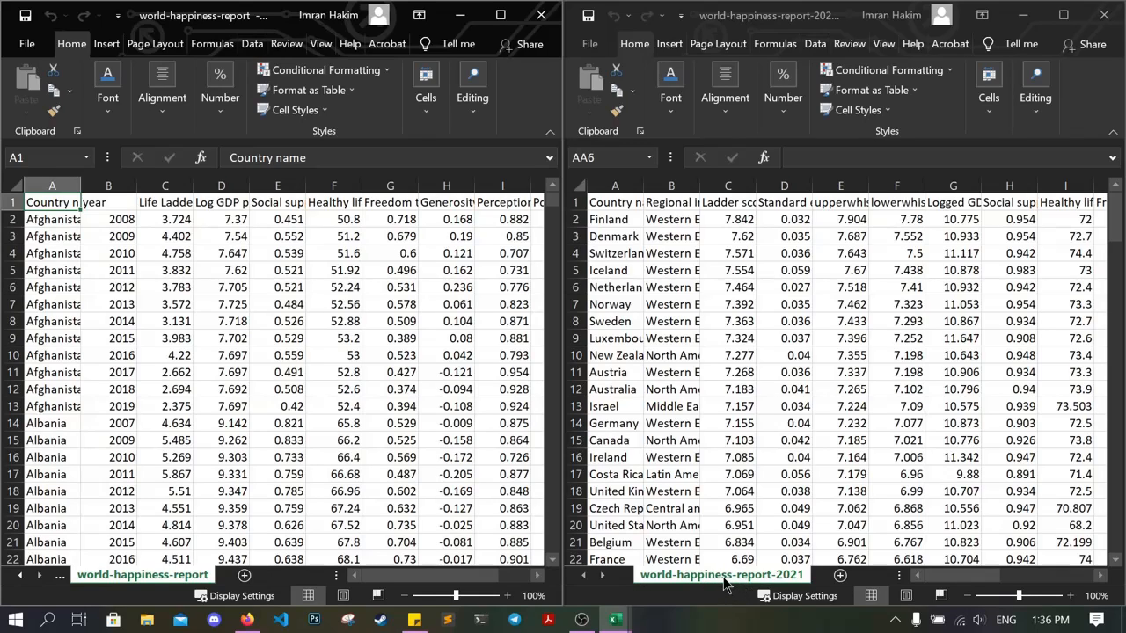
- Move the world-happiness-report-2021 sheet directly from its own workbook window into the world-happiness-report workbook
{"action": "left_click", "coordinate": [726, 577]}
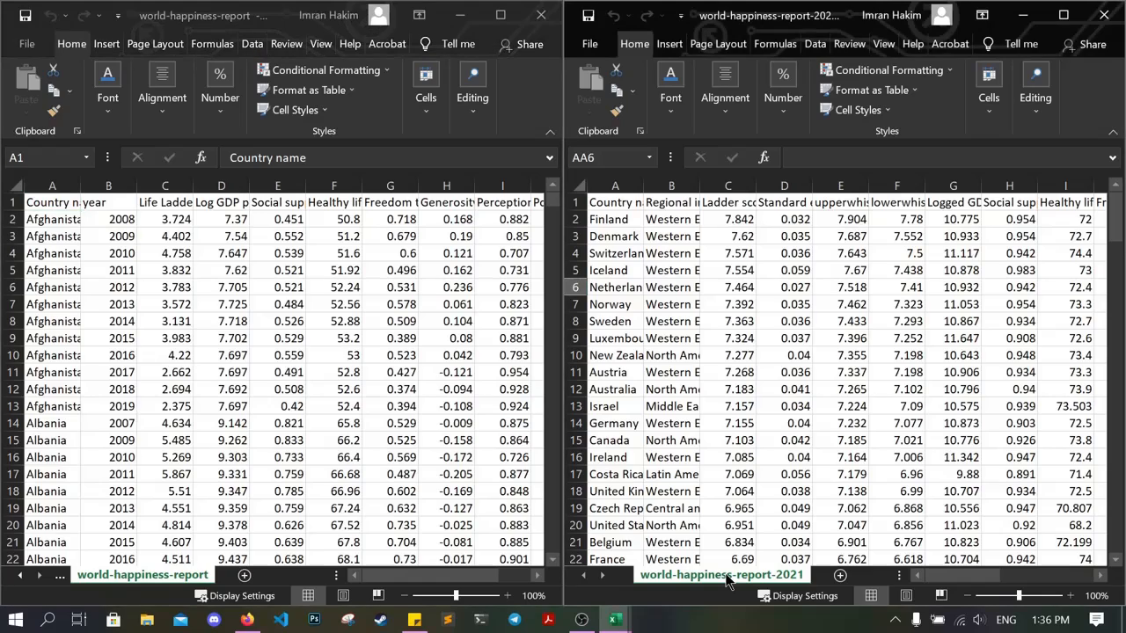
{"action": "left_click_drag", "start_coordinate": [726, 580], "coordinate": [595, 538]}
{"action": "left_click_drag", "start_coordinate": [595, 539], "coordinate": [227, 582]}
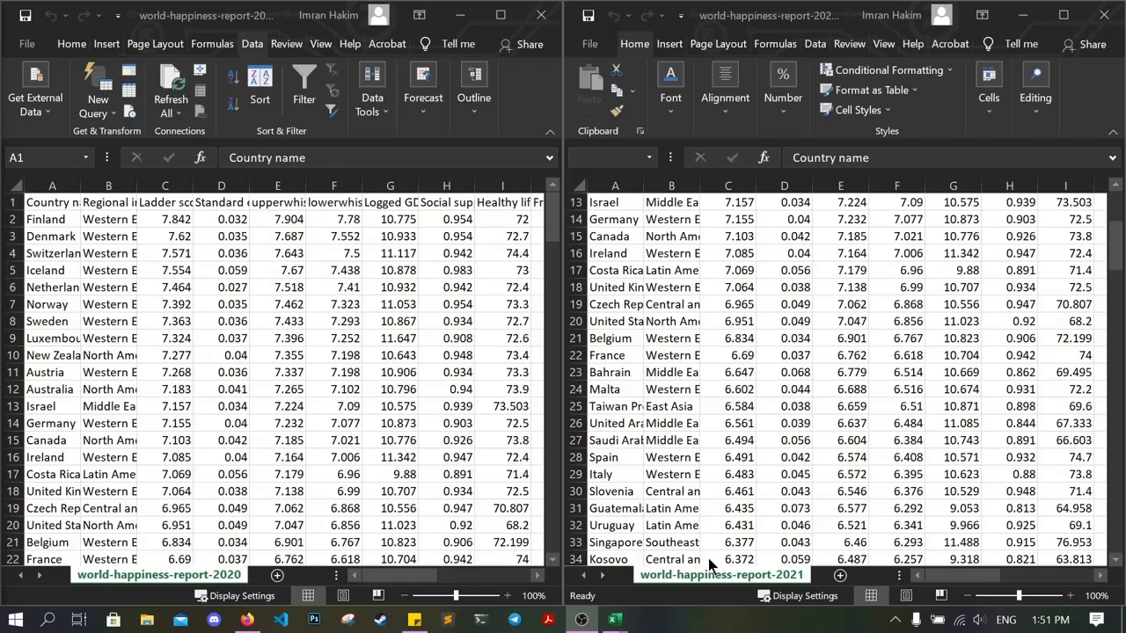
- Close the world-happiness-report-2021 workbook and maximize the world-happiness-report-2020 window
{"action": "left_click", "coordinate": [400, 578]}
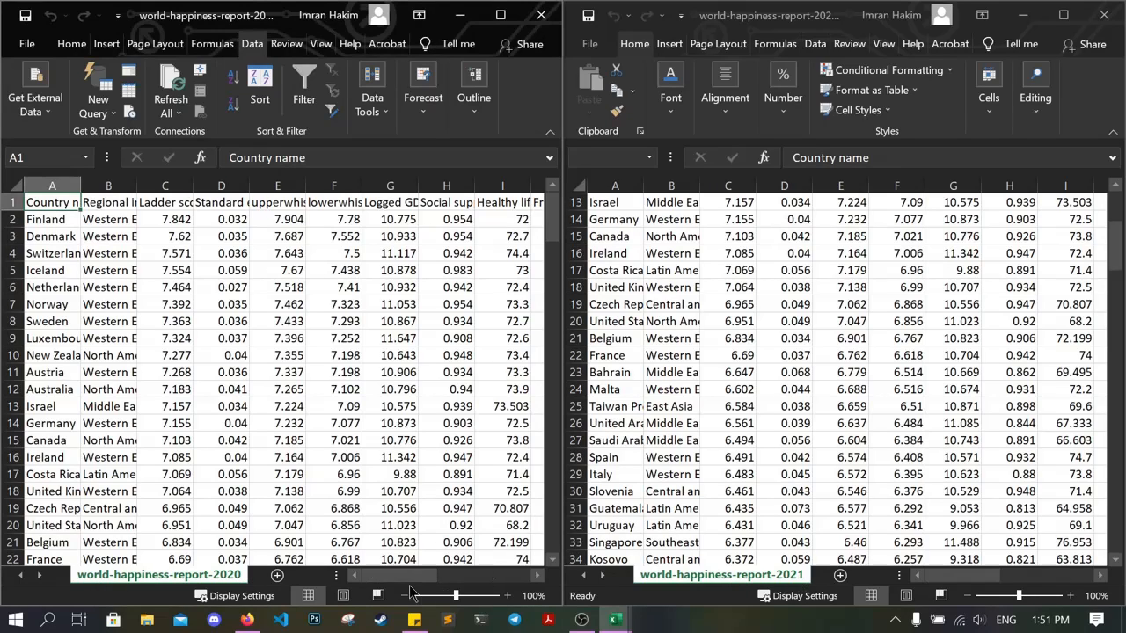
{"action": "mouse_move", "coordinate": [415, 579]}
{"action": "left_mouse_down"}
{"action": "mouse_move", "coordinate": [510, 577]}
{"action": "mouse_move", "coordinate": [392, 578]}
{"action": "mouse_move", "coordinate": [503, 585]}
{"action": "mouse_move", "coordinate": [406, 573]}
{"action": "left_mouse_up"}
{"action": "left_click", "coordinate": [1110, 272]}
{"action": "left_click_drag", "start_coordinate": [1110, 272], "coordinate": [1112, 195]}
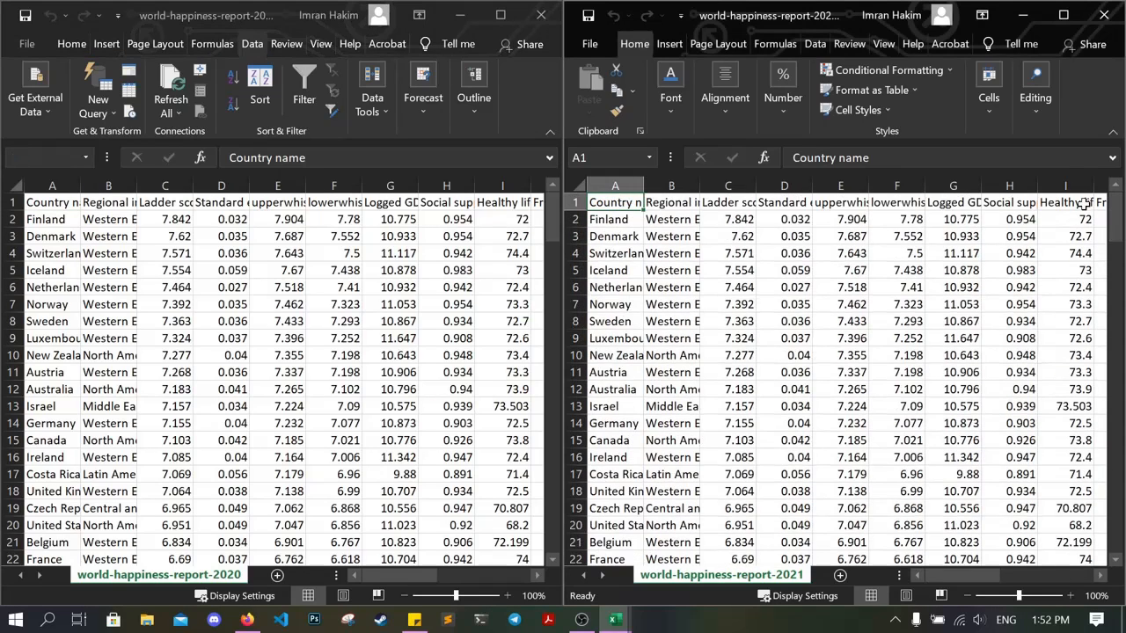
{"action": "left_click", "coordinate": [1105, 16]}
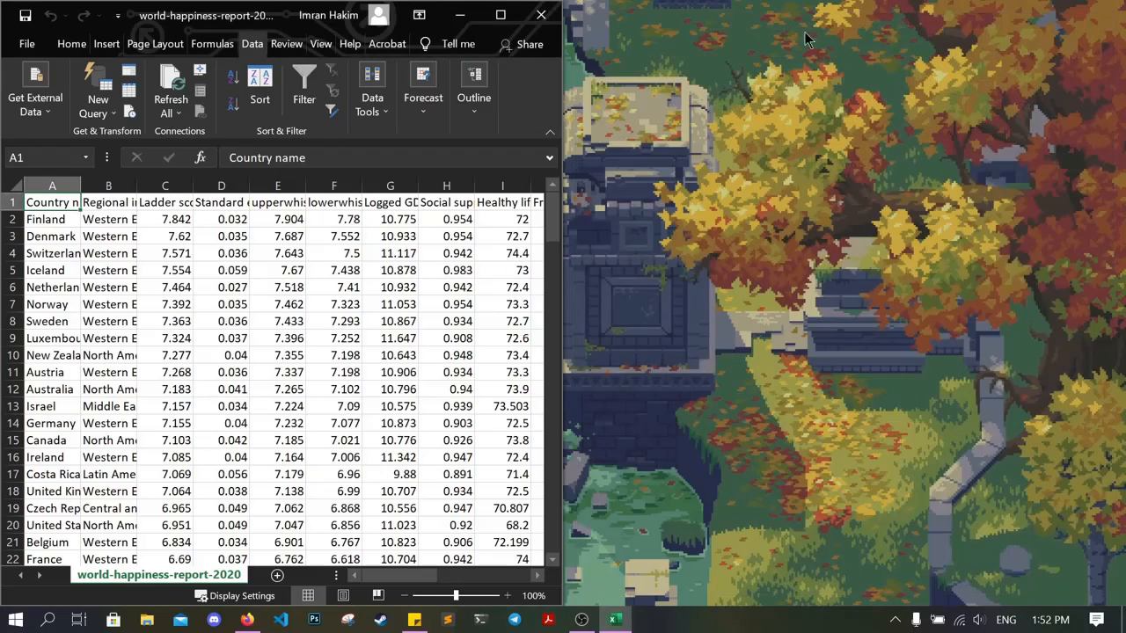
{"action": "left_click", "coordinate": [499, 15]}
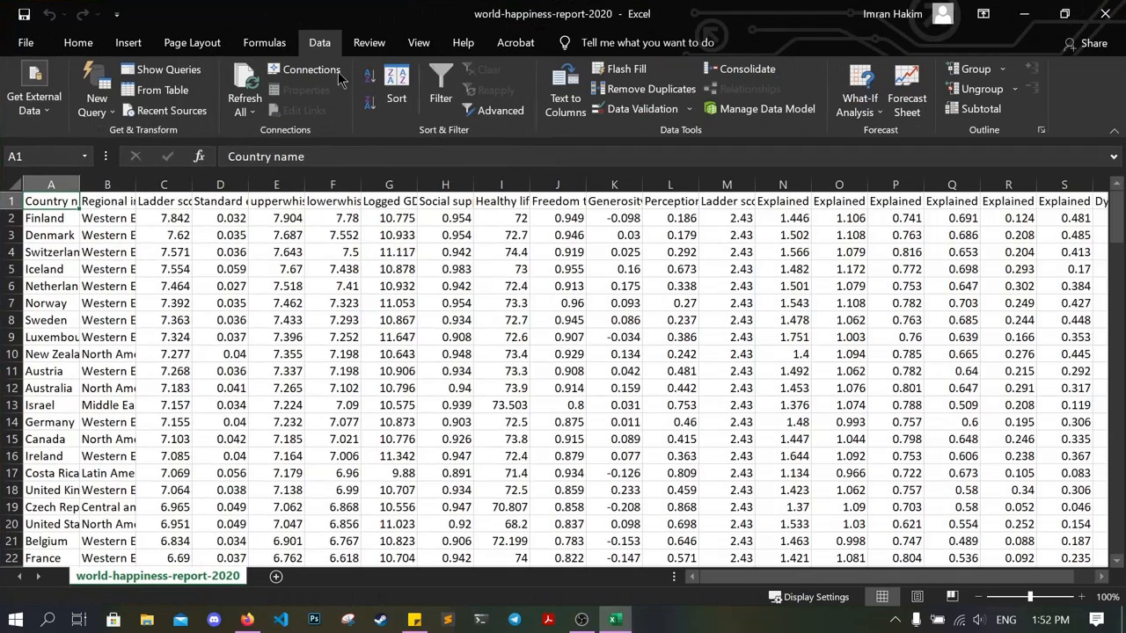
- Create a new query from the World Happiness Report folder inside Data Mining
{"action": "left_click", "coordinate": [98, 99]}
{"action": "mouse_move", "coordinate": [167, 147]}
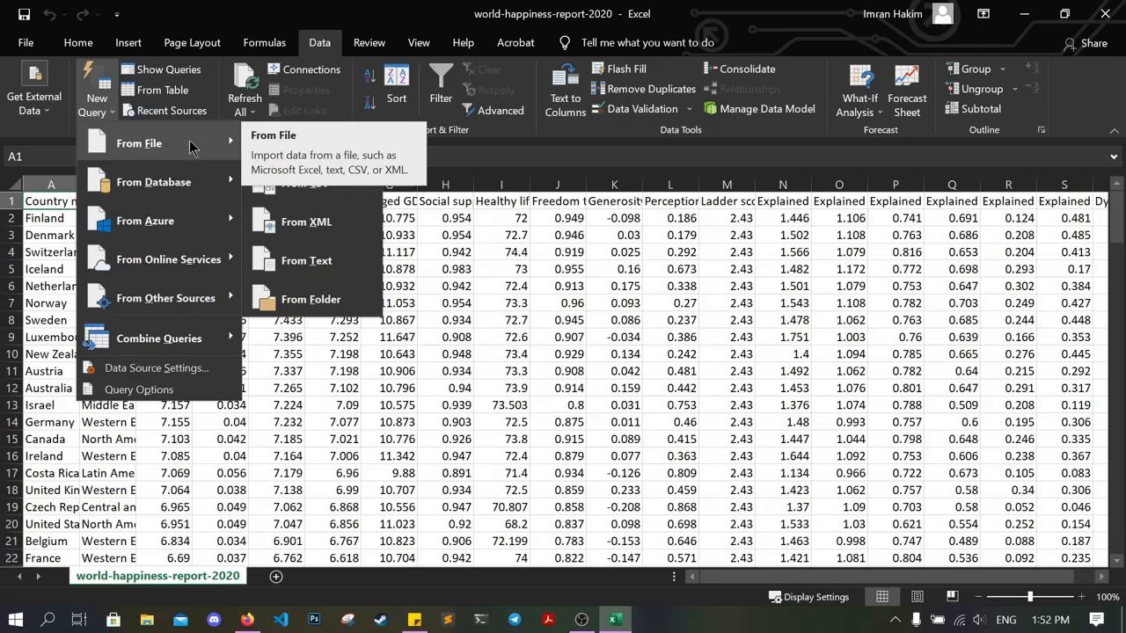
{"action": "left_click", "coordinate": [326, 303]}
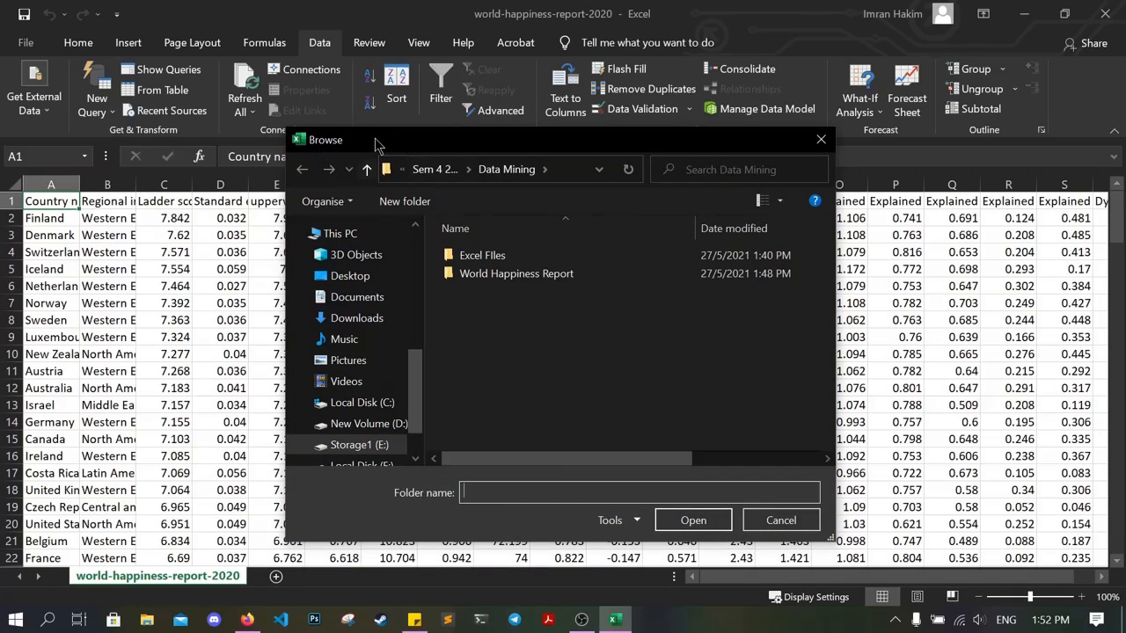
{"action": "double_click", "coordinate": [527, 279]}
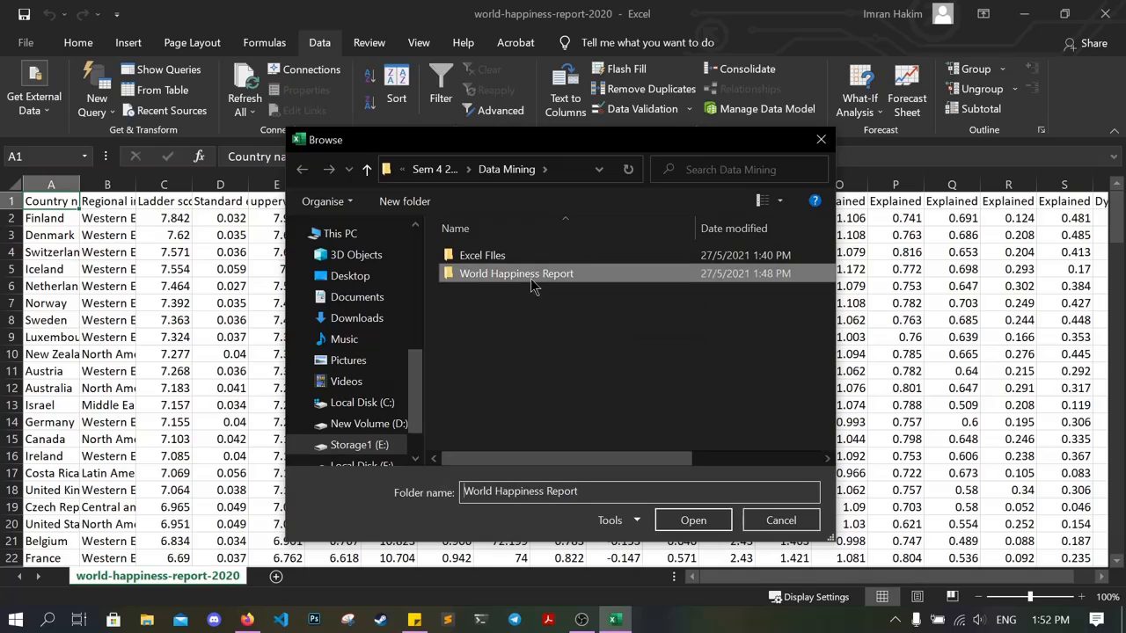
{"action": "left_click", "coordinate": [707, 521]}
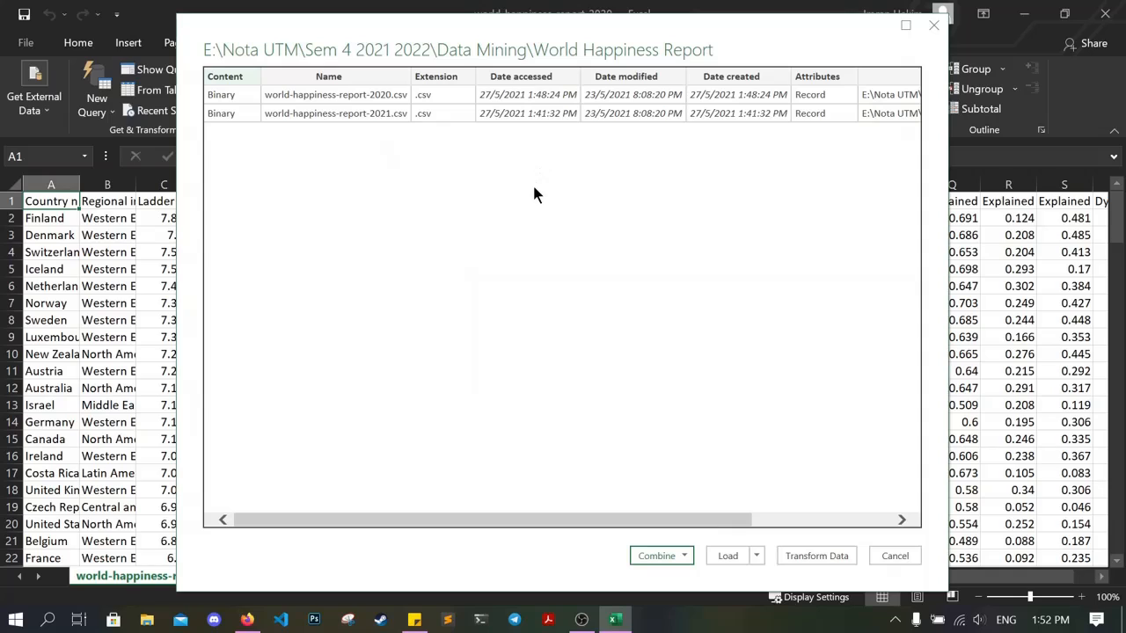
- Combine and transform the folder's CSV files, using the first file as sample, Unicode (UTF-8) origin and comma delimiter
{"action": "left_click", "coordinate": [683, 552]}
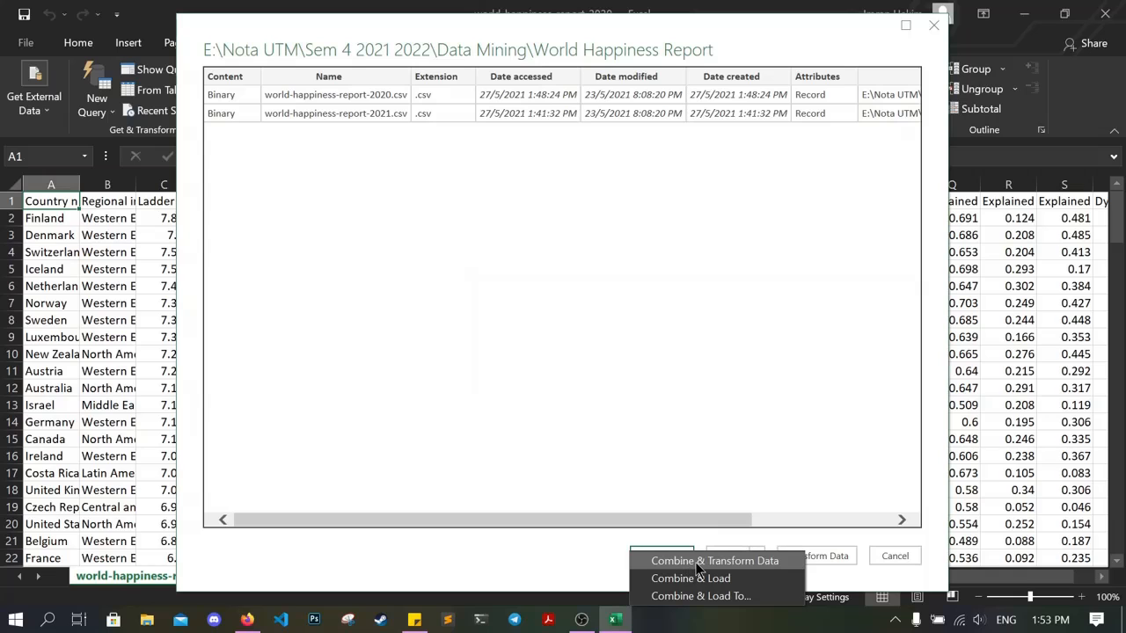
{"action": "left_click", "coordinate": [696, 562]}
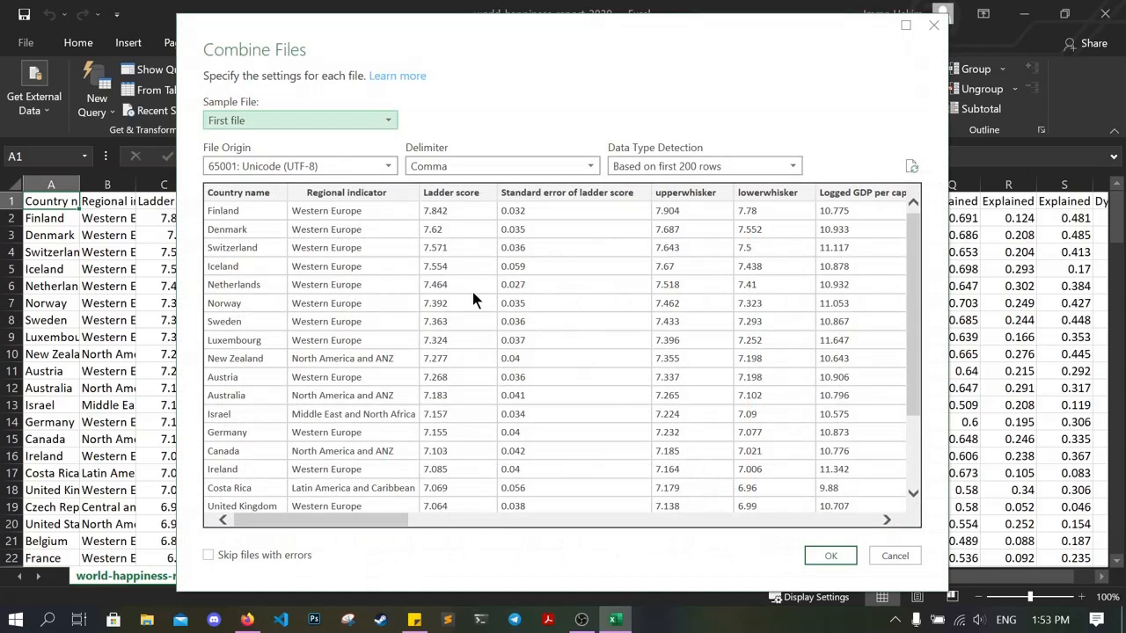
{"action": "scroll", "coordinate": [472, 293], "scroll_direction": "down", "scroll_amount": 3}
{"action": "scroll", "coordinate": [472, 299], "scroll_direction": "up", "scroll_amount": 3}
{"action": "left_click", "coordinate": [832, 556]}
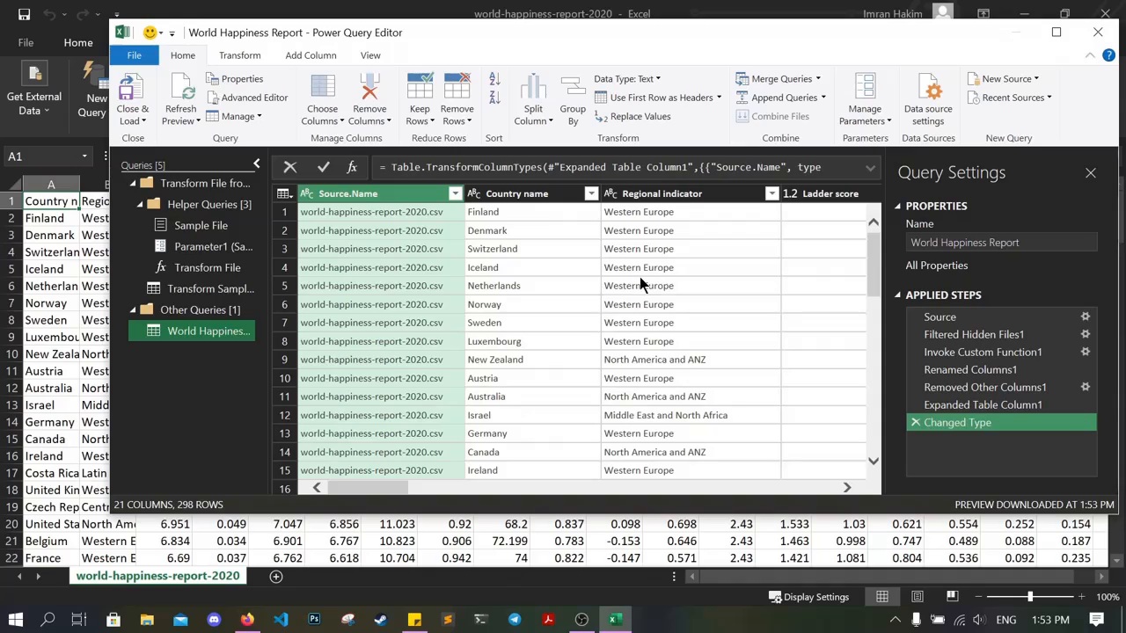
- Examine the combined query rows to check where the 2020 file's records end and the 2021 file's records begin
{"action": "scroll", "coordinate": [640, 281], "scroll_direction": "down", "scroll_amount": 3}
{"action": "scroll", "coordinate": [640, 276], "scroll_direction": "up", "scroll_amount": 3}
{"action": "scroll", "coordinate": [640, 280], "scroll_direction": "down", "scroll_amount": 5}
{"action": "scroll", "coordinate": [636, 295], "scroll_direction": "down", "scroll_amount": 20}
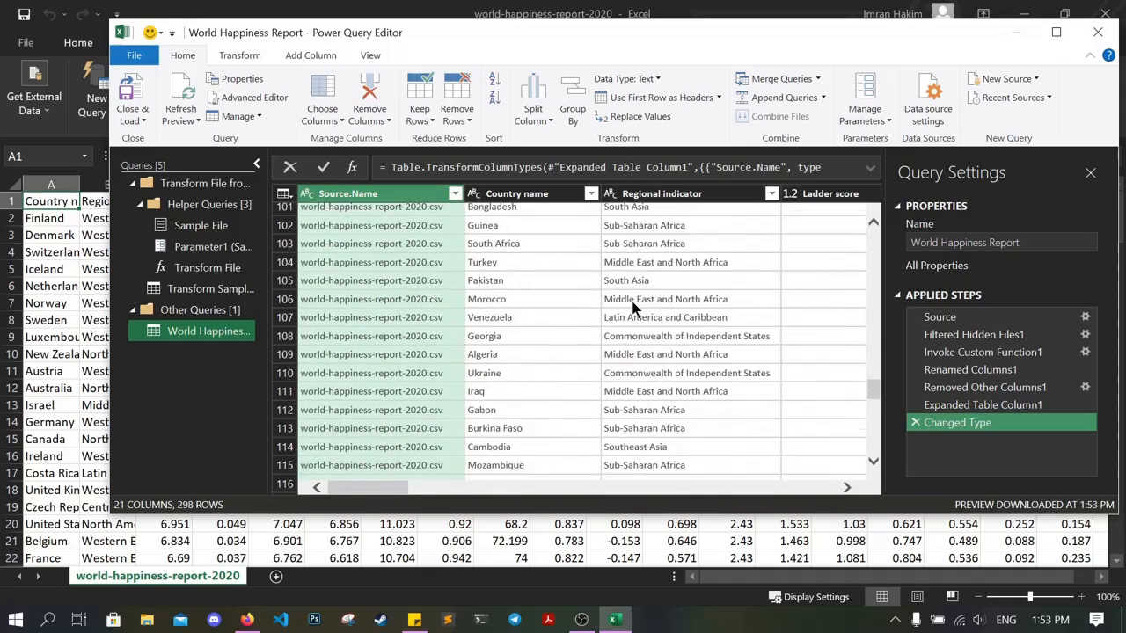
{"action": "scroll", "coordinate": [630, 299], "scroll_direction": "down", "scroll_amount": 15}
{"action": "scroll", "coordinate": [574, 308], "scroll_direction": "up", "scroll_amount": 8}
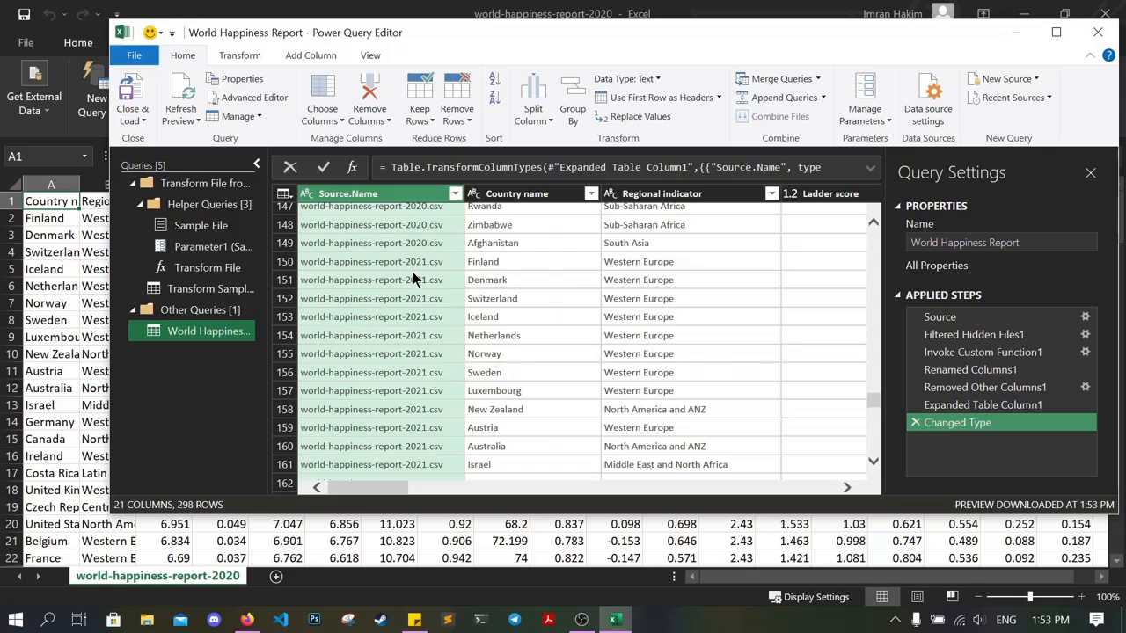
{"action": "scroll", "coordinate": [365, 282], "scroll_direction": "down", "scroll_amount": 8}
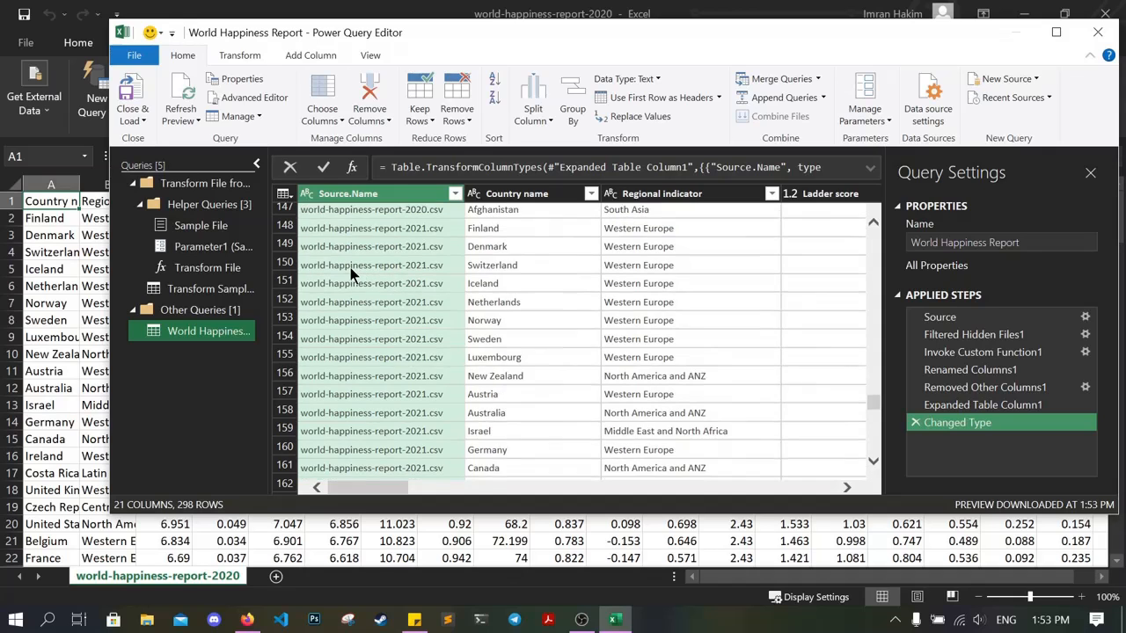
{"action": "scroll", "coordinate": [411, 314], "scroll_direction": "up", "scroll_amount": 20}
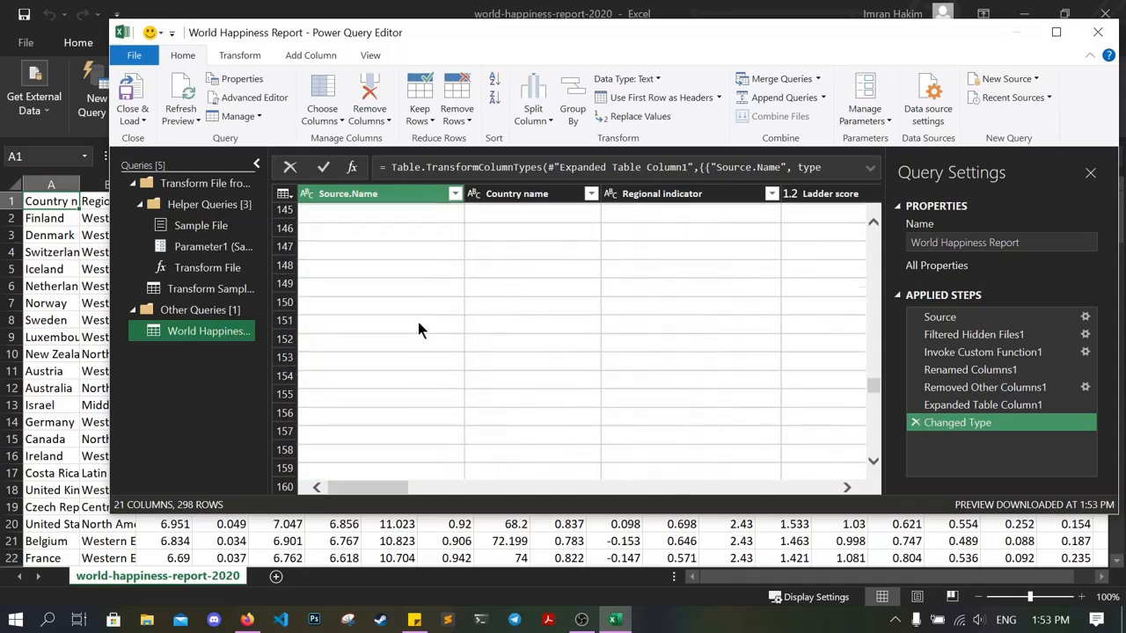
{"action": "scroll", "coordinate": [428, 338], "scroll_direction": "up", "scroll_amount": 20}
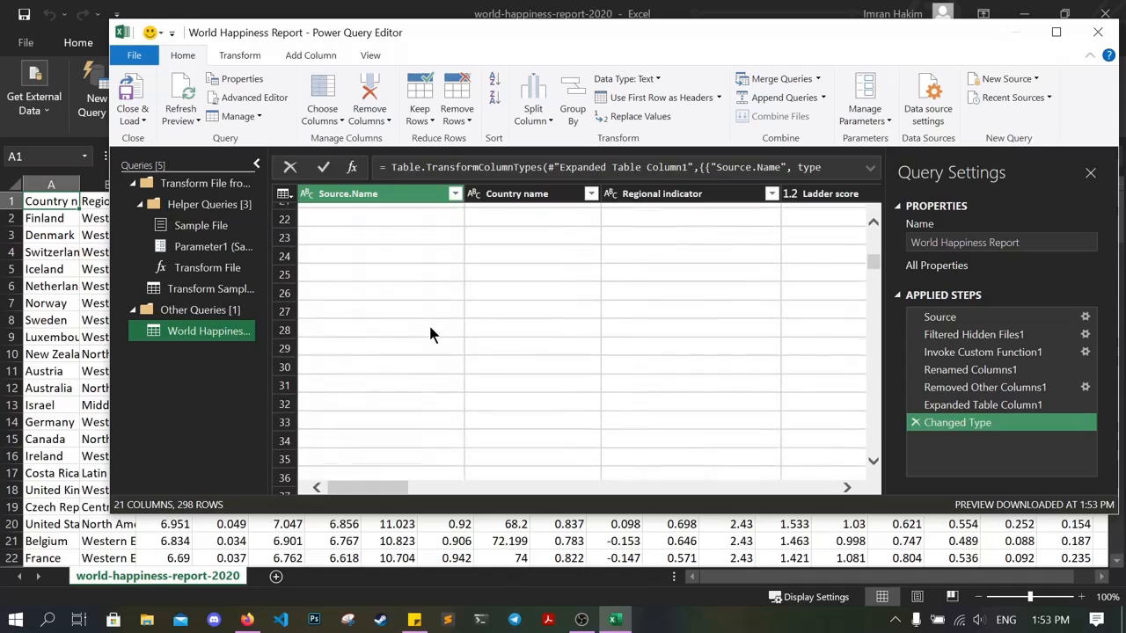
- Load the combined World Happiness Report query as a table in a new worksheet and look over its rows
{"action": "left_click", "coordinate": [132, 118]}
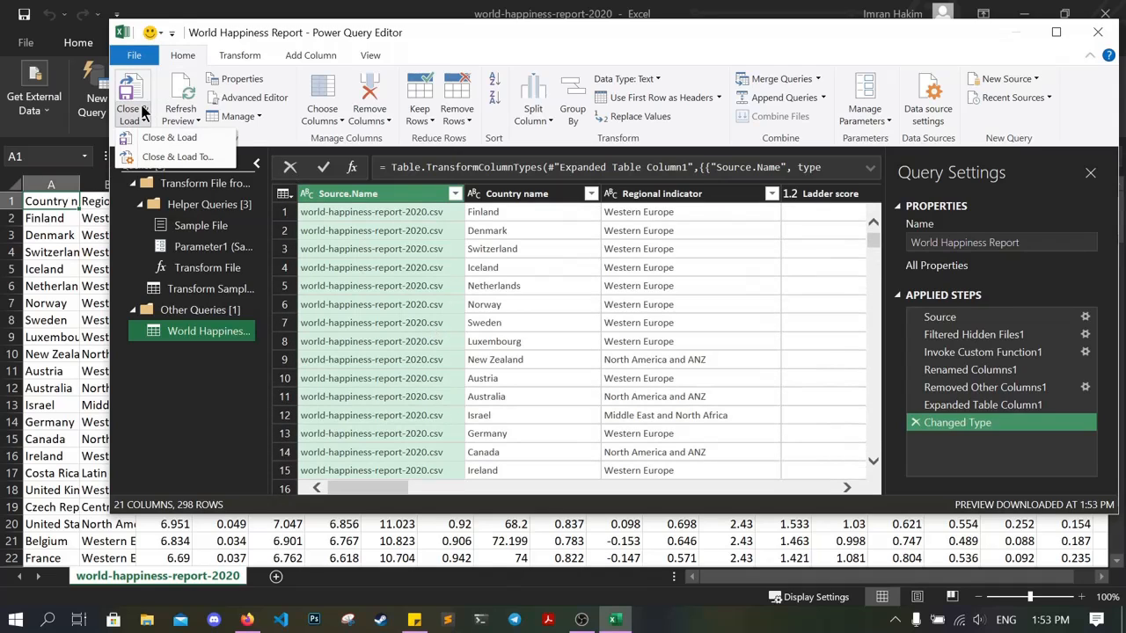
{"action": "left_click", "coordinate": [195, 145]}
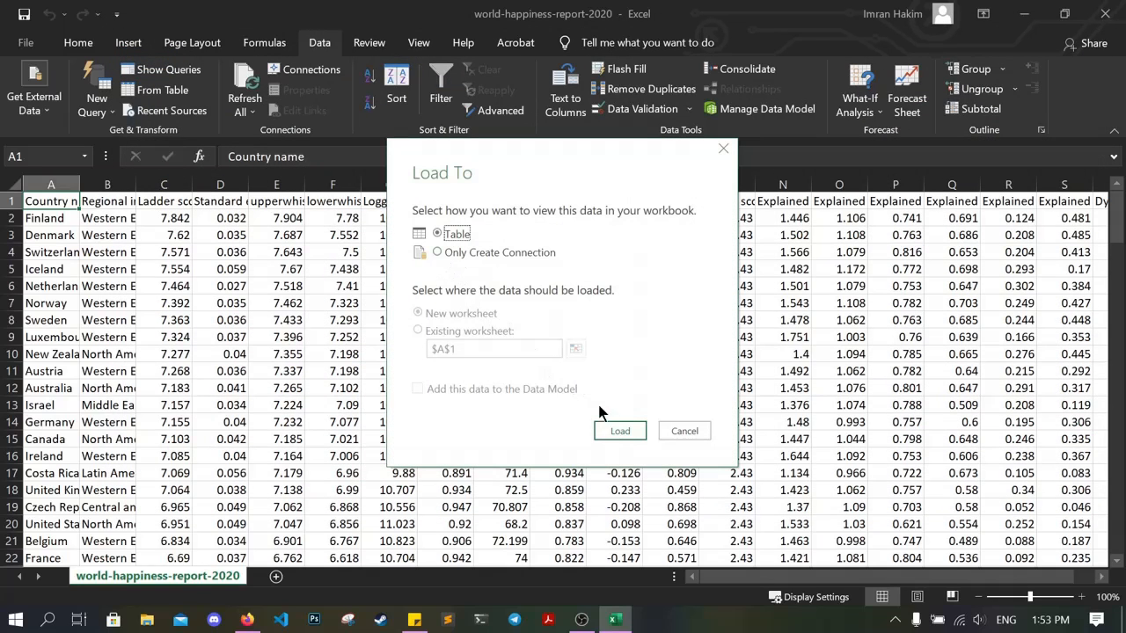
{"action": "left_click", "coordinate": [620, 431]}
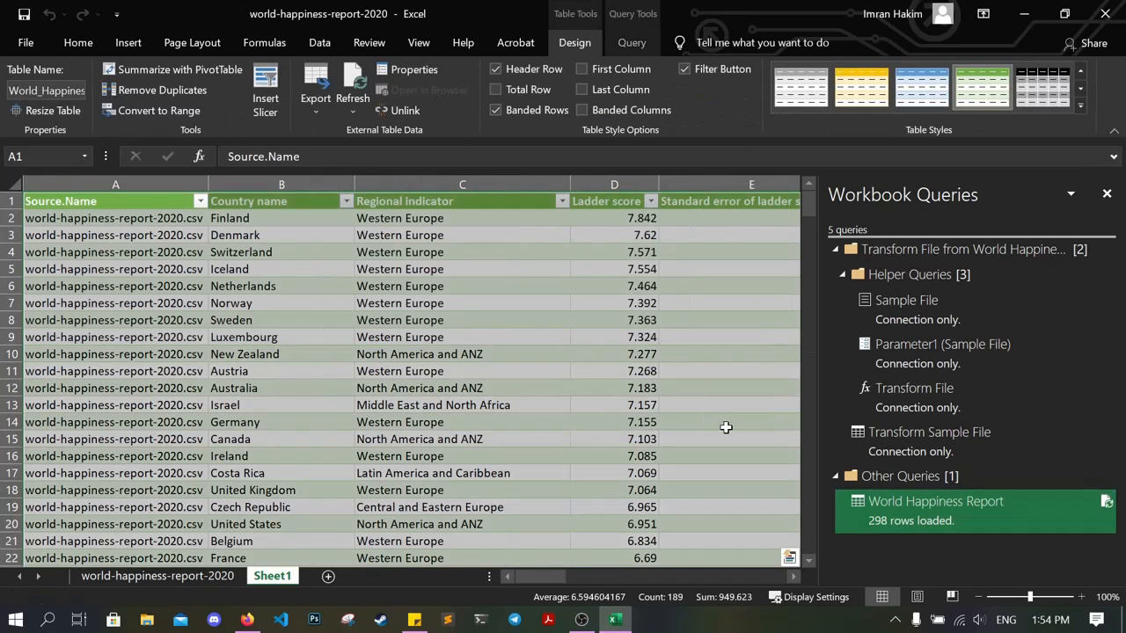
{"action": "scroll", "coordinate": [483, 315], "scroll_direction": "down", "scroll_amount": 9}
{"action": "scroll", "coordinate": [487, 373], "scroll_direction": "up", "scroll_amount": 6}
{"action": "scroll", "coordinate": [486, 373], "scroll_direction": "up", "scroll_amount": 3}
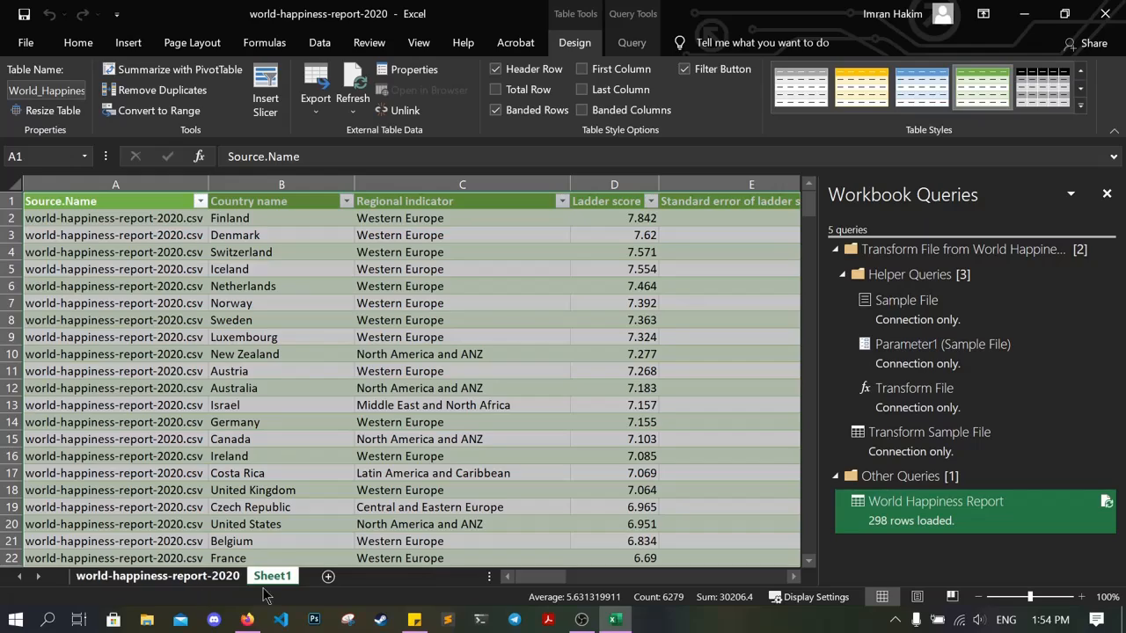
- Look through the combined World Happiness Report table on Sheet1, checking the 2020 and 2021 source file records
{"action": "scroll", "coordinate": [290, 346], "scroll_direction": "down", "scroll_amount": 15}
{"action": "scroll", "coordinate": [291, 347], "scroll_direction": "down", "scroll_amount": 20}
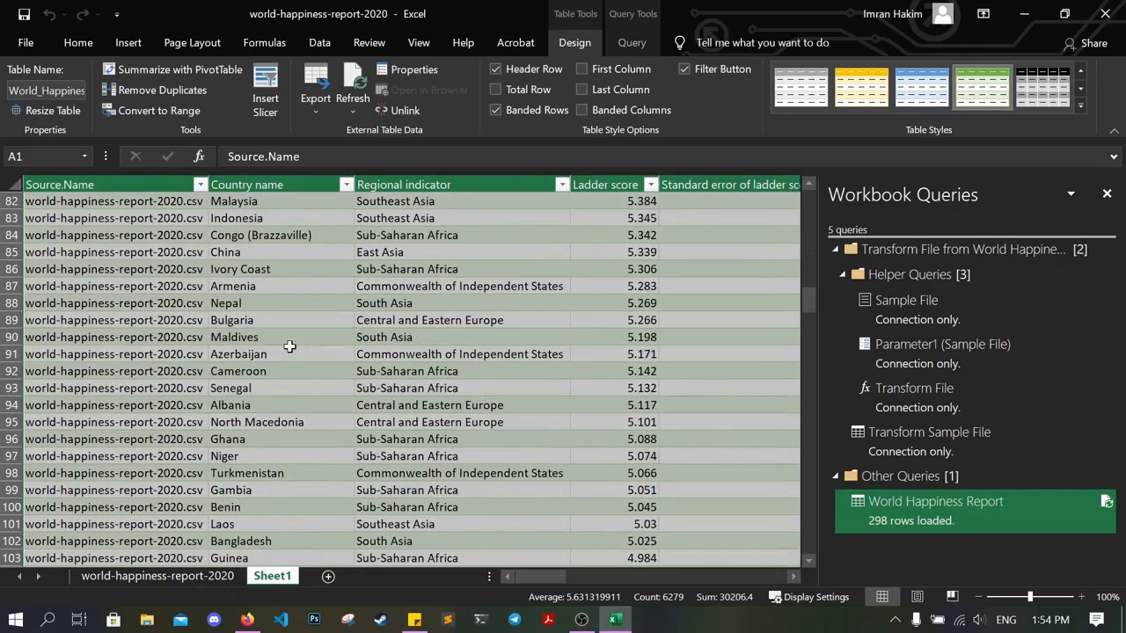
{"action": "scroll", "coordinate": [292, 349], "scroll_direction": "up", "scroll_amount": 20}
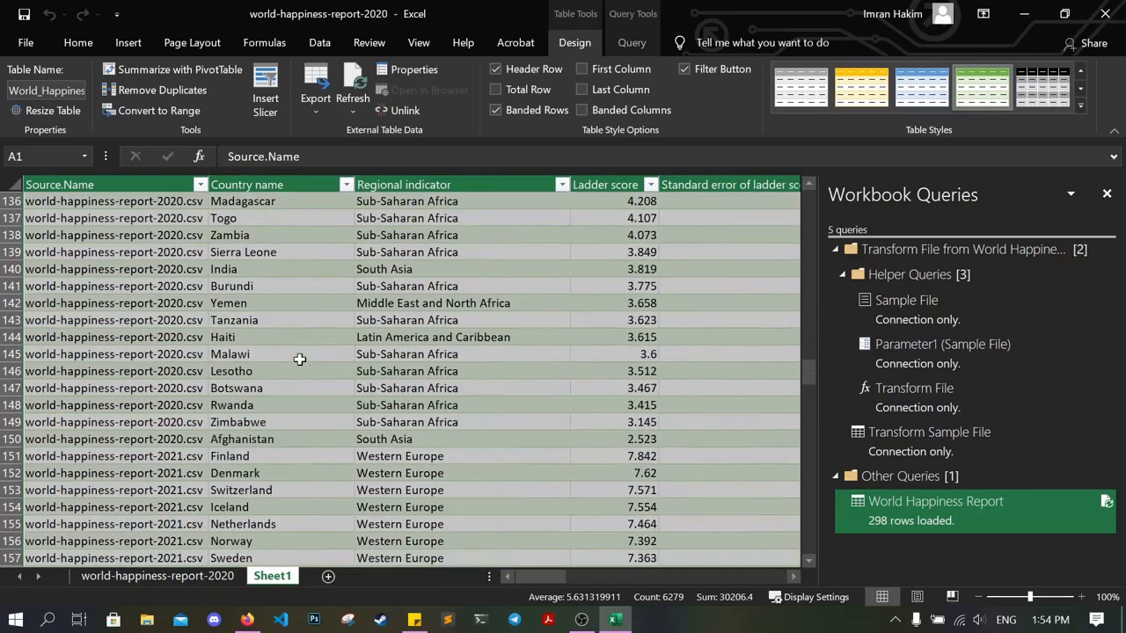
{"action": "scroll", "coordinate": [311, 388], "scroll_direction": "up", "scroll_amount": 4}
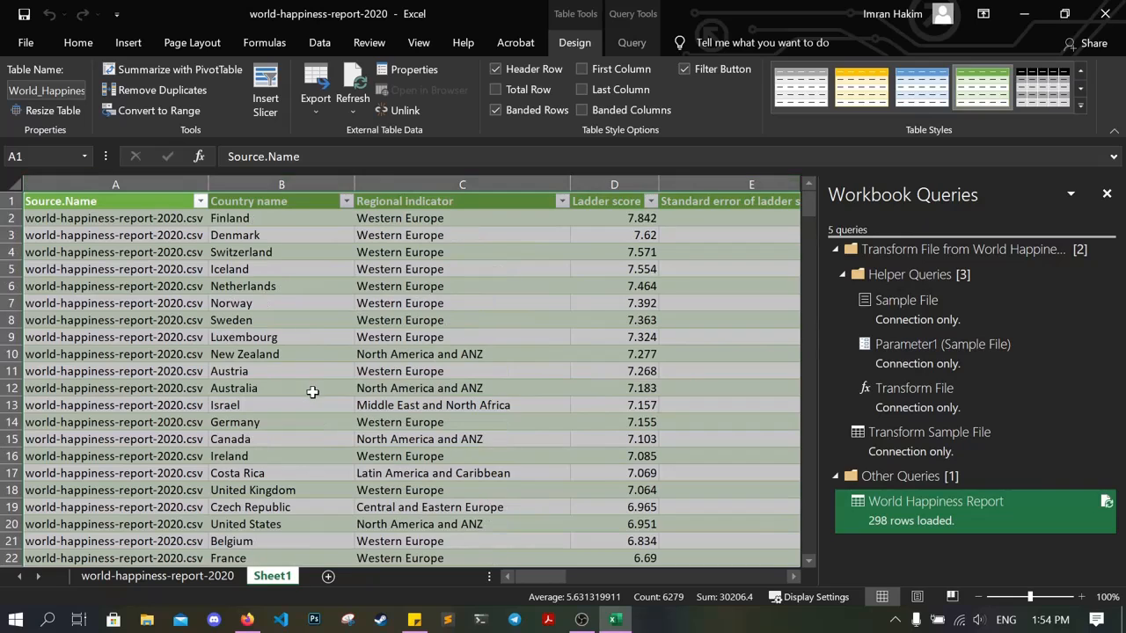
{"action": "scroll", "coordinate": [262, 390], "scroll_direction": "down", "scroll_amount": 19}
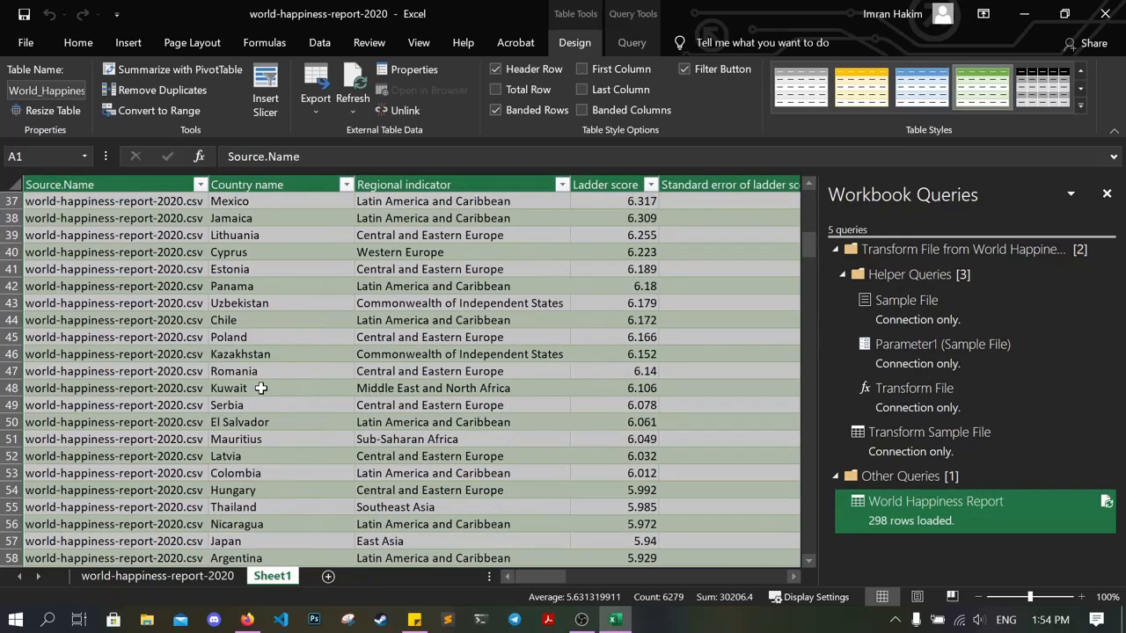
{"action": "scroll", "coordinate": [284, 482], "scroll_direction": "up", "scroll_amount": 17}
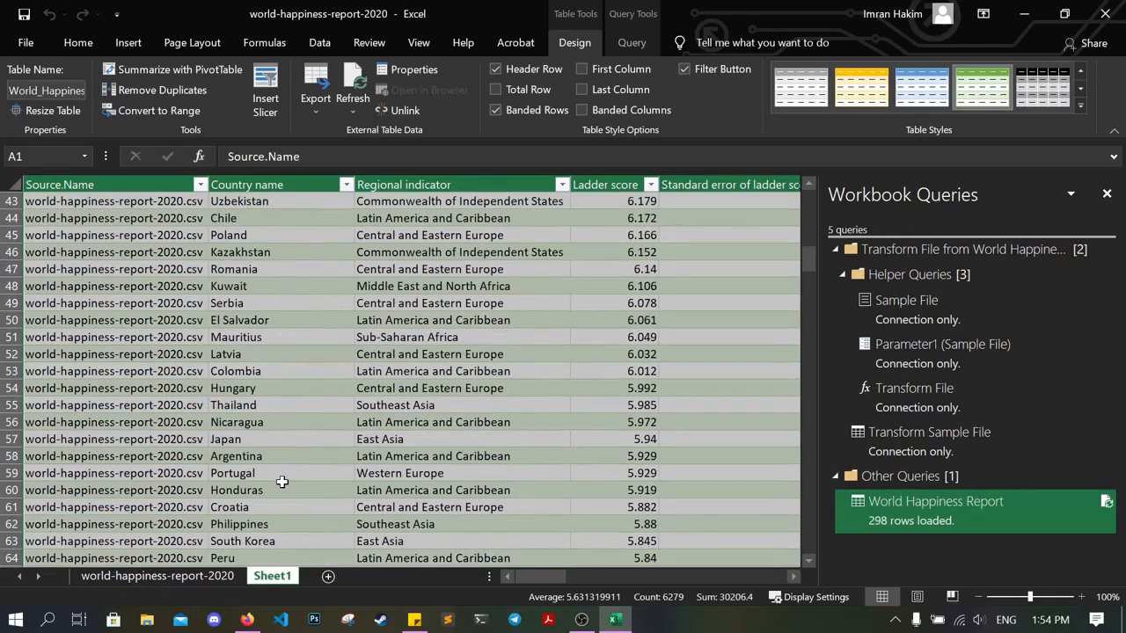
{"action": "scroll", "coordinate": [378, 526], "scroll_direction": "up", "scroll_amount": 2}
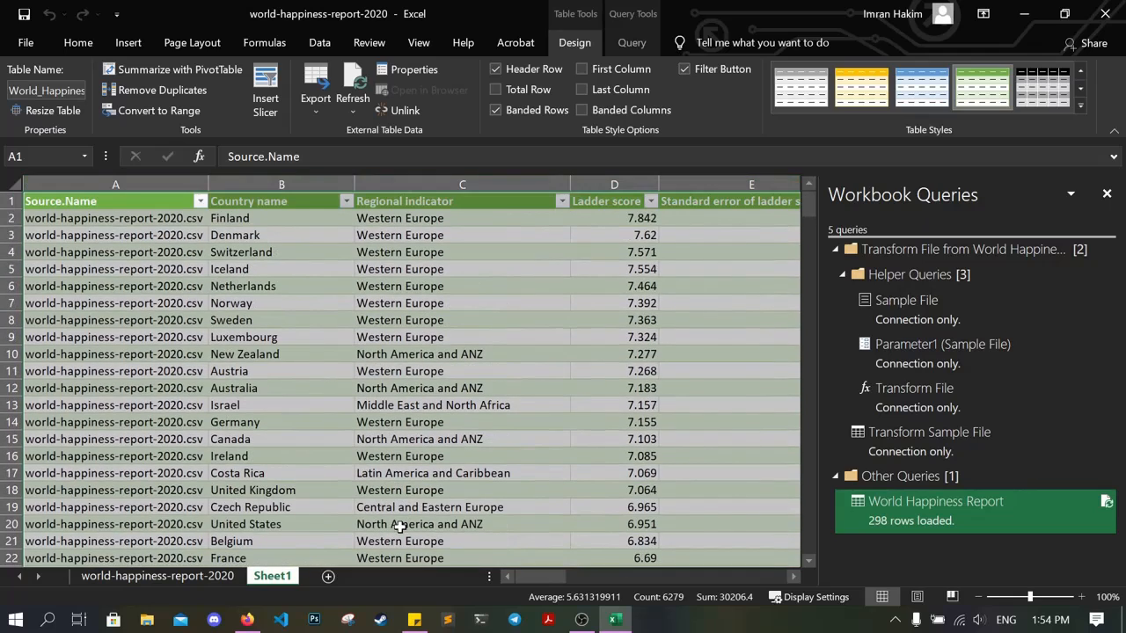
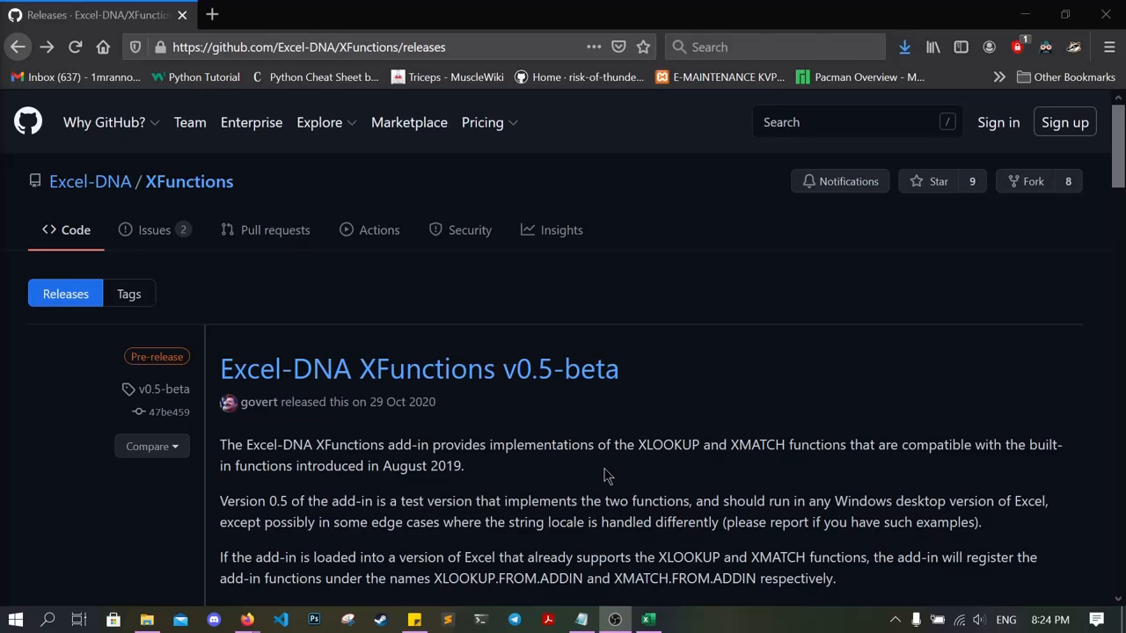
- Open the Excel-DNA XFunctions v0.5-beta release on GitHub and download ExcelDna.XFunctions.xll, saving it as a file
{"action": "scroll", "coordinate": [651, 439], "scroll_direction": "down", "scroll_amount": 4}
{"action": "scroll", "coordinate": [659, 427], "scroll_direction": "up", "scroll_amount": 3}
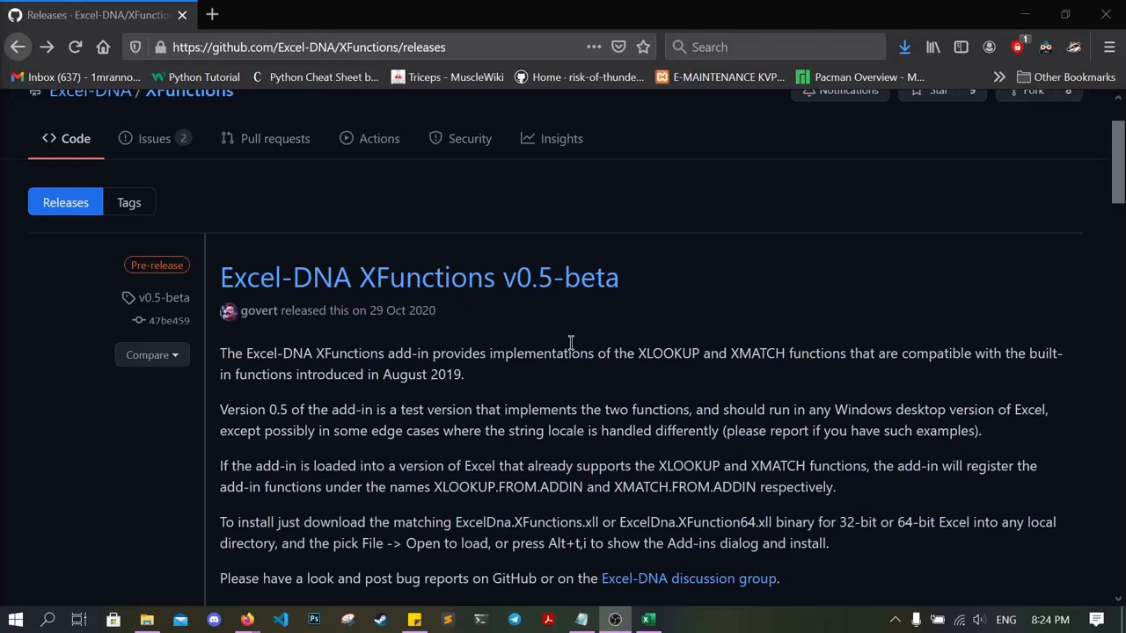
{"action": "left_click", "coordinate": [471, 293]}
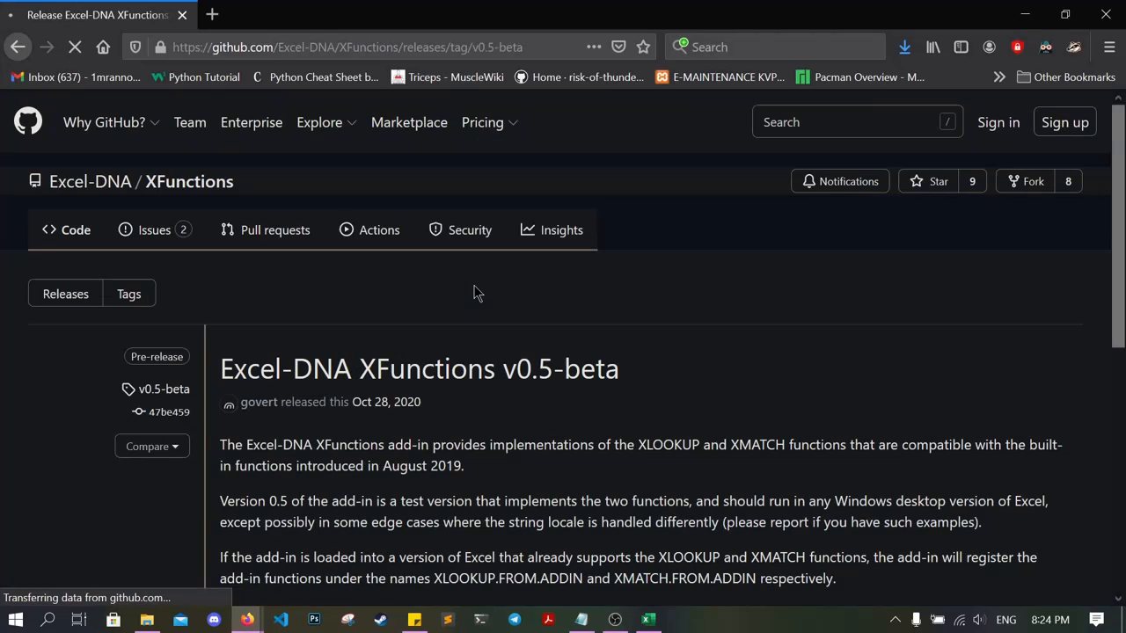
{"action": "scroll", "coordinate": [493, 294], "scroll_direction": "down", "scroll_amount": 2}
{"action": "scroll", "coordinate": [511, 295], "scroll_direction": "down", "scroll_amount": 1}
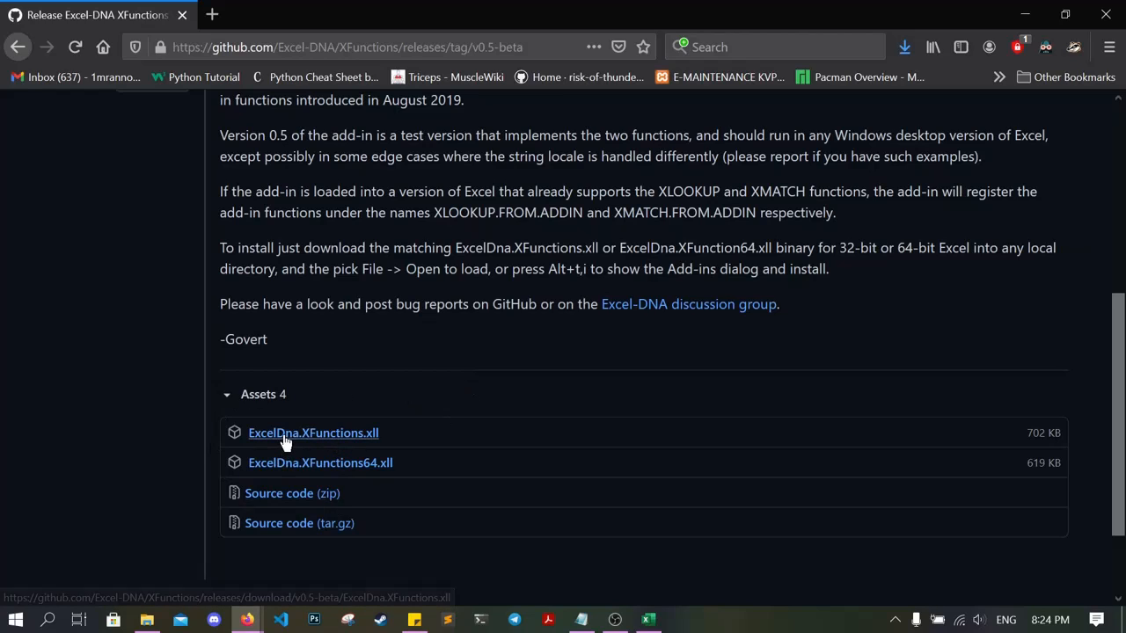
{"action": "left_click", "coordinate": [356, 440]}
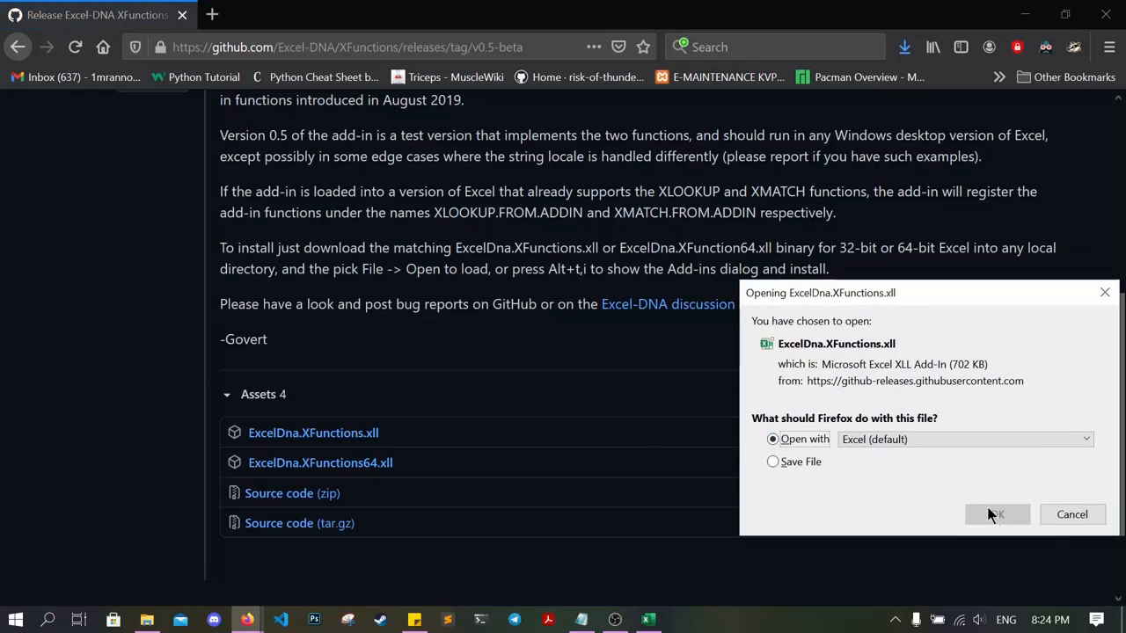
{"action": "left_click", "coordinate": [794, 461]}
{"action": "left_click", "coordinate": [981, 521]}
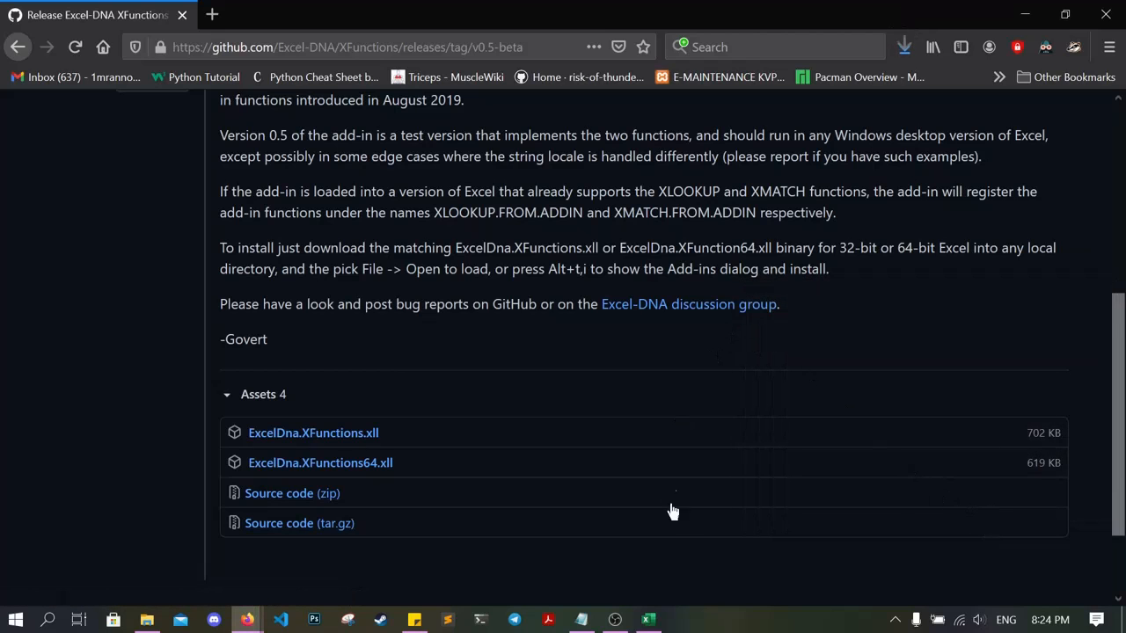
- Switch to the Vlookup workbook in Excel and open the list of available Excel add-ins from the program options
{"action": "left_click", "coordinate": [655, 624]}
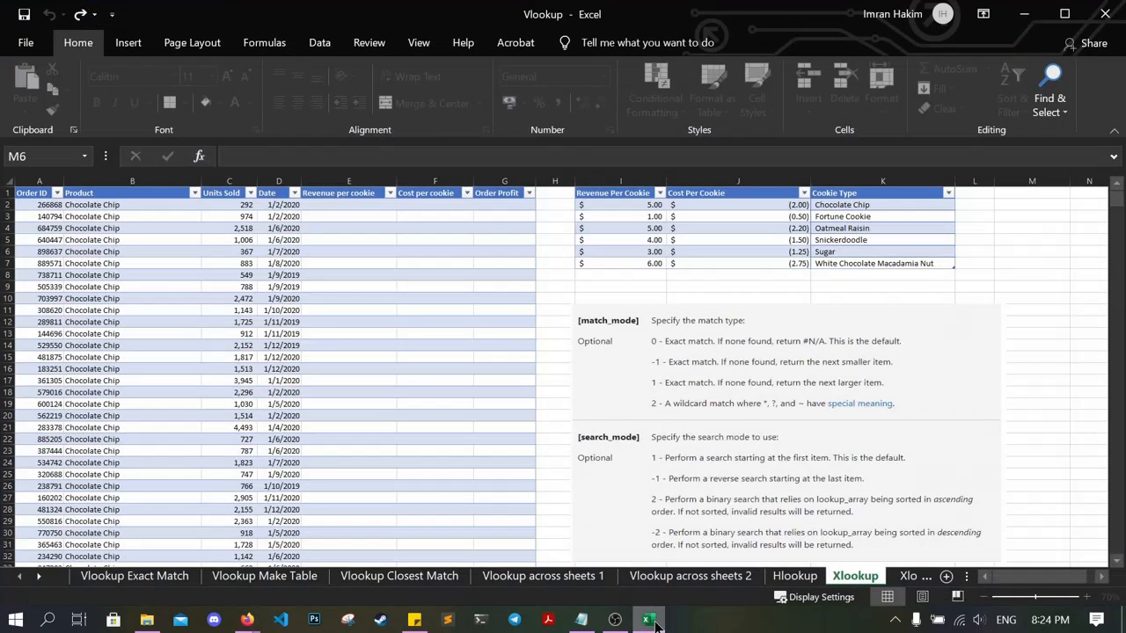
{"action": "left_click", "coordinate": [40, 55]}
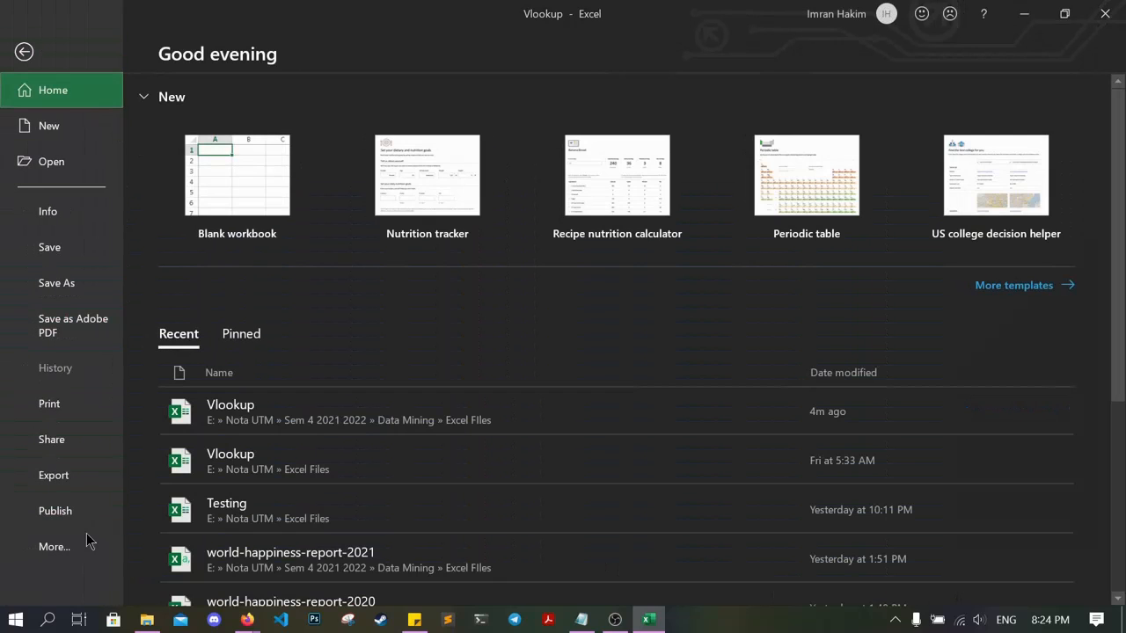
{"action": "left_click", "coordinate": [89, 543]}
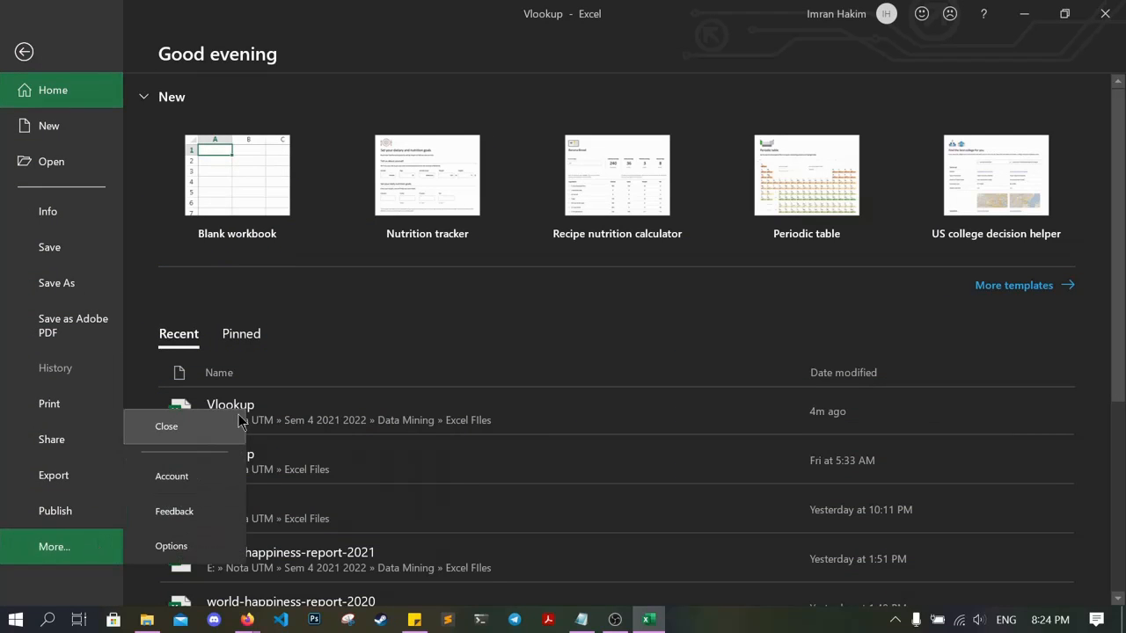
{"action": "left_click", "coordinate": [178, 540]}
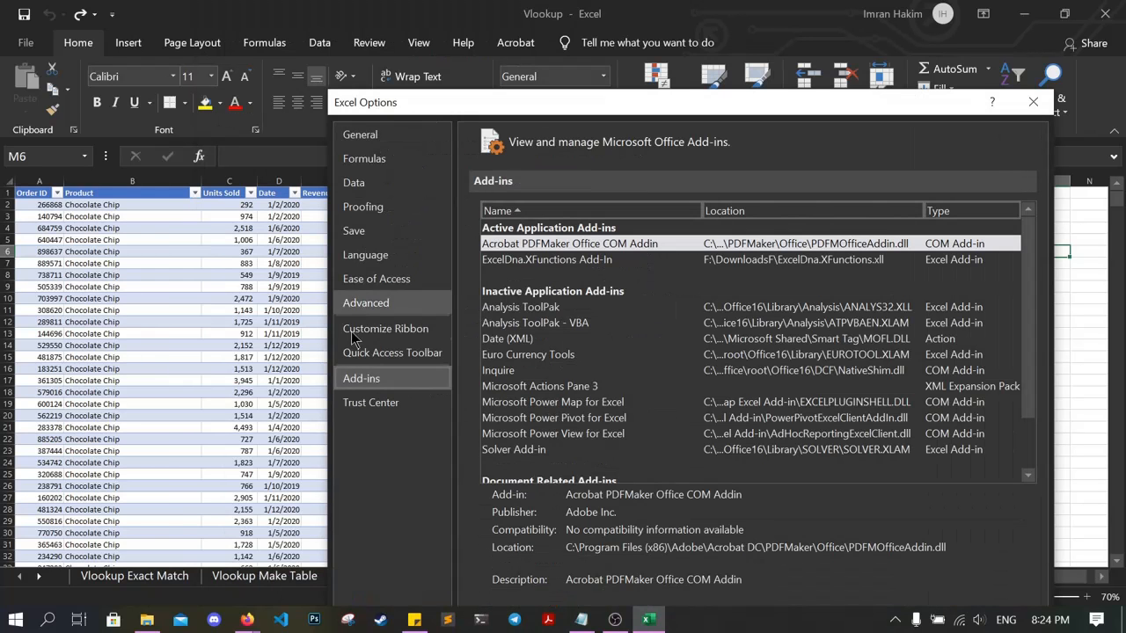
{"action": "left_click_drag", "start_coordinate": [616, 115], "coordinate": [485, 26]}
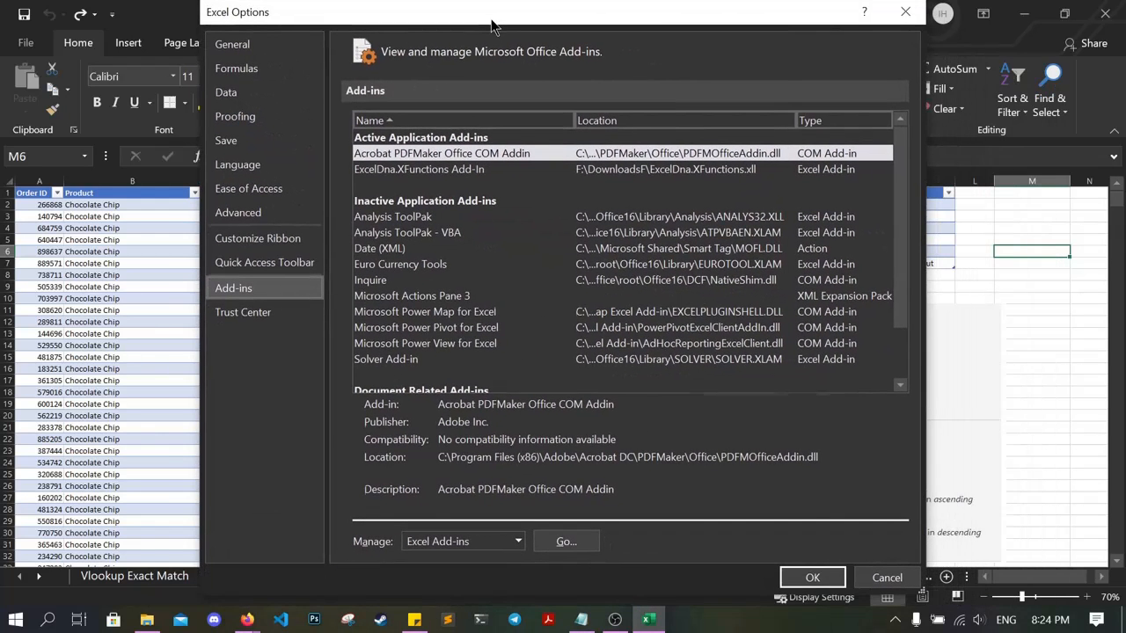
{"action": "left_click", "coordinate": [563, 543]}
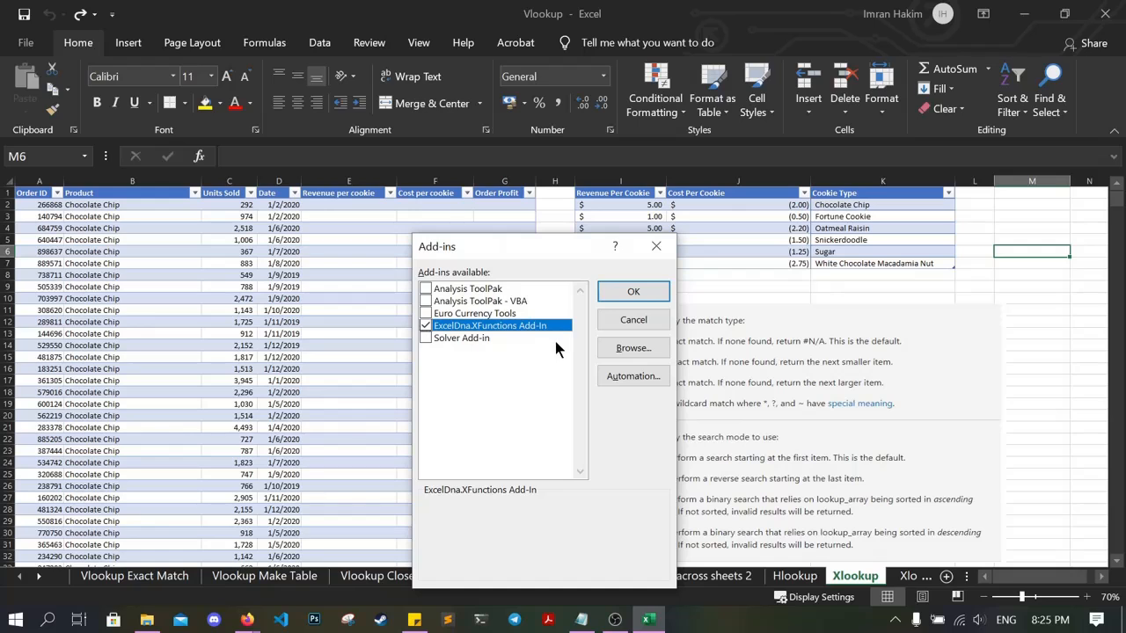
- Browse to the DownloadsF folder to view the XFunctions add-in files, and close the add-in dialogs without choosing one
{"action": "left_click", "coordinate": [618, 354]}
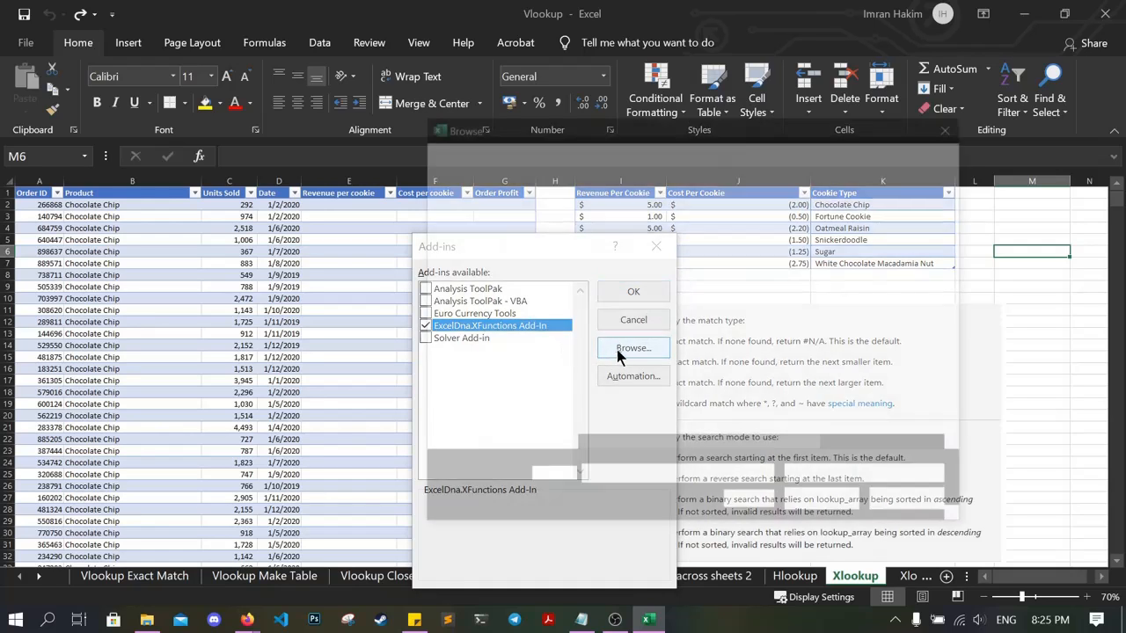
{"action": "scroll", "coordinate": [510, 324], "scroll_direction": "down", "scroll_amount": 10}
{"action": "scroll", "coordinate": [493, 397], "scroll_direction": "up", "scroll_amount": 8}
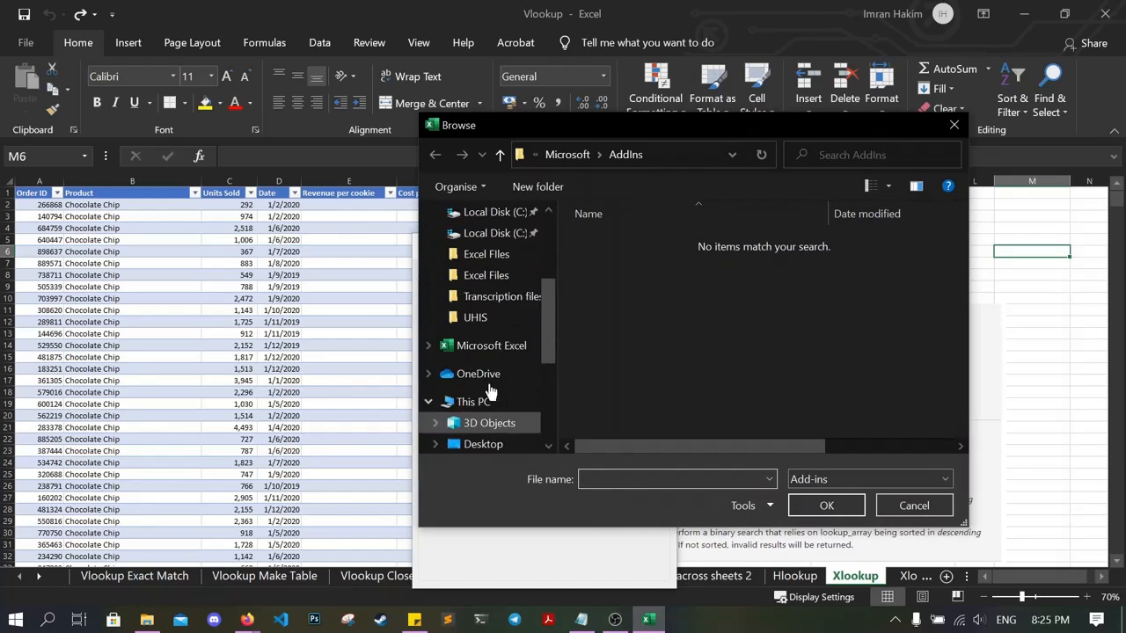
{"action": "scroll", "coordinate": [486, 364], "scroll_direction": "up", "scroll_amount": 2}
{"action": "left_click", "coordinate": [488, 331]}
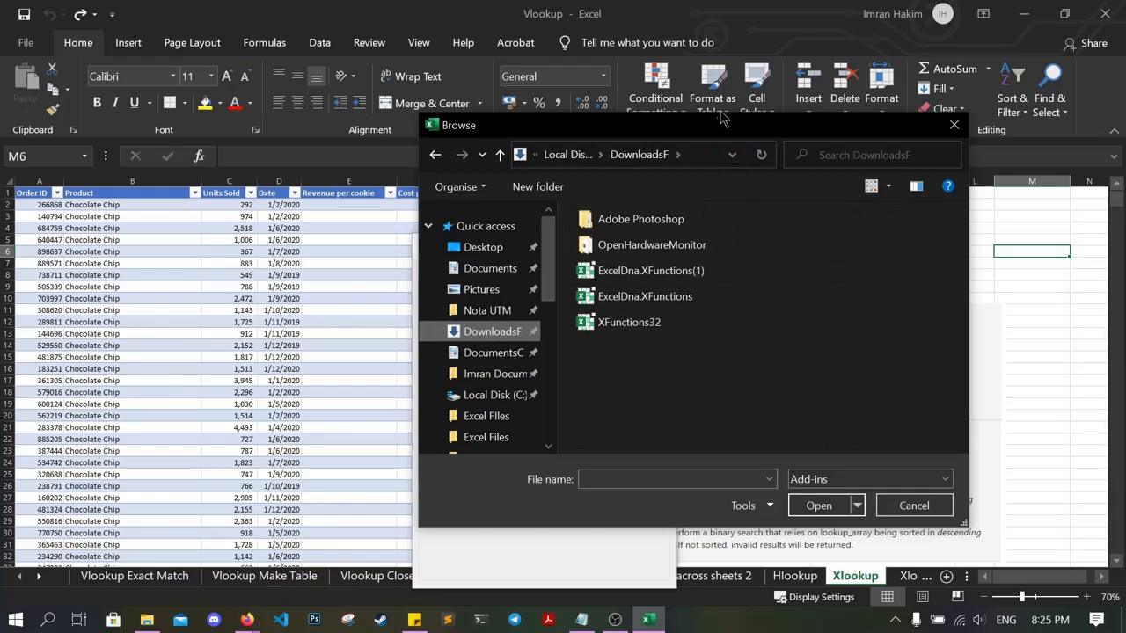
{"action": "left_click", "coordinate": [953, 124]}
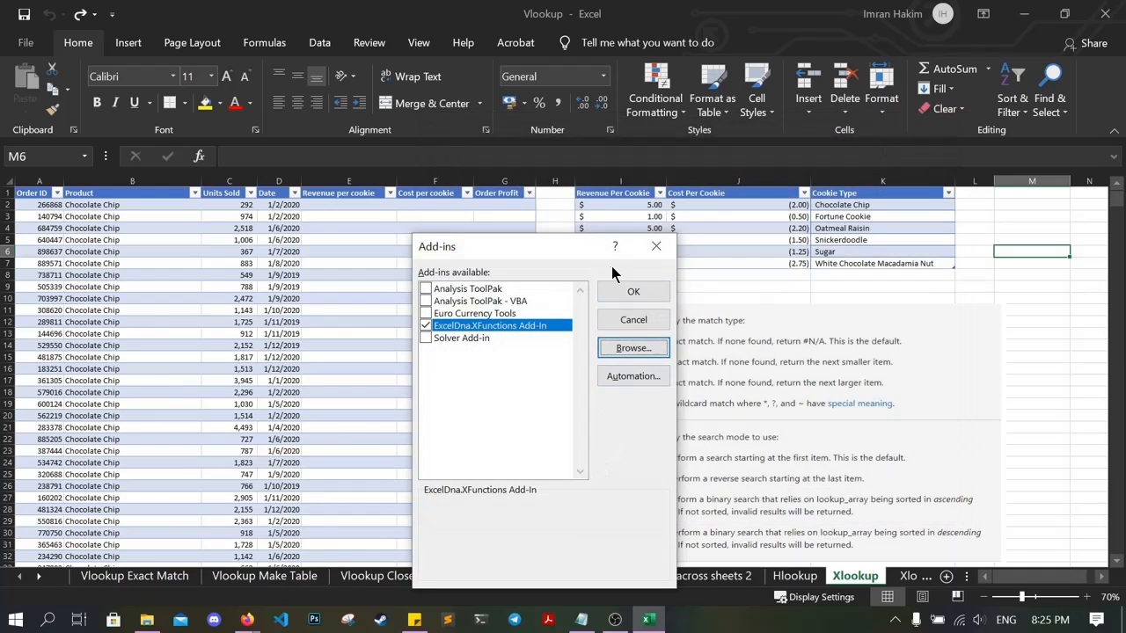
{"action": "left_click", "coordinate": [655, 245]}
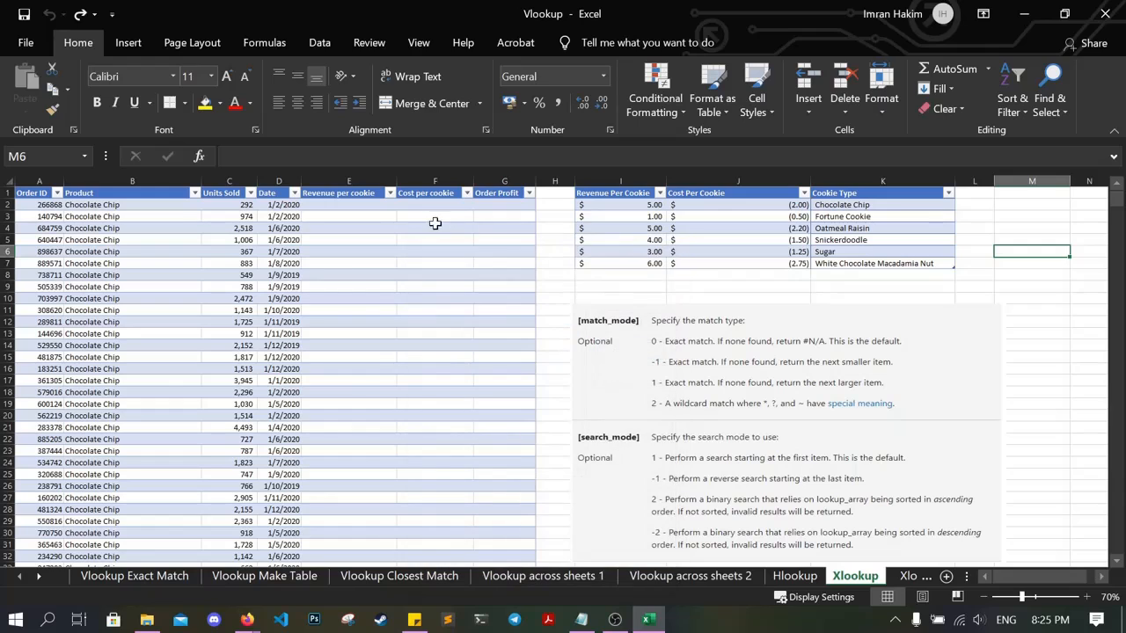
- Look up XLOOKUP among all insertable functions from cell G2 and view its description without inserting it
{"action": "left_click", "coordinate": [522, 205]}
{"action": "double_click", "coordinate": [523, 205]}
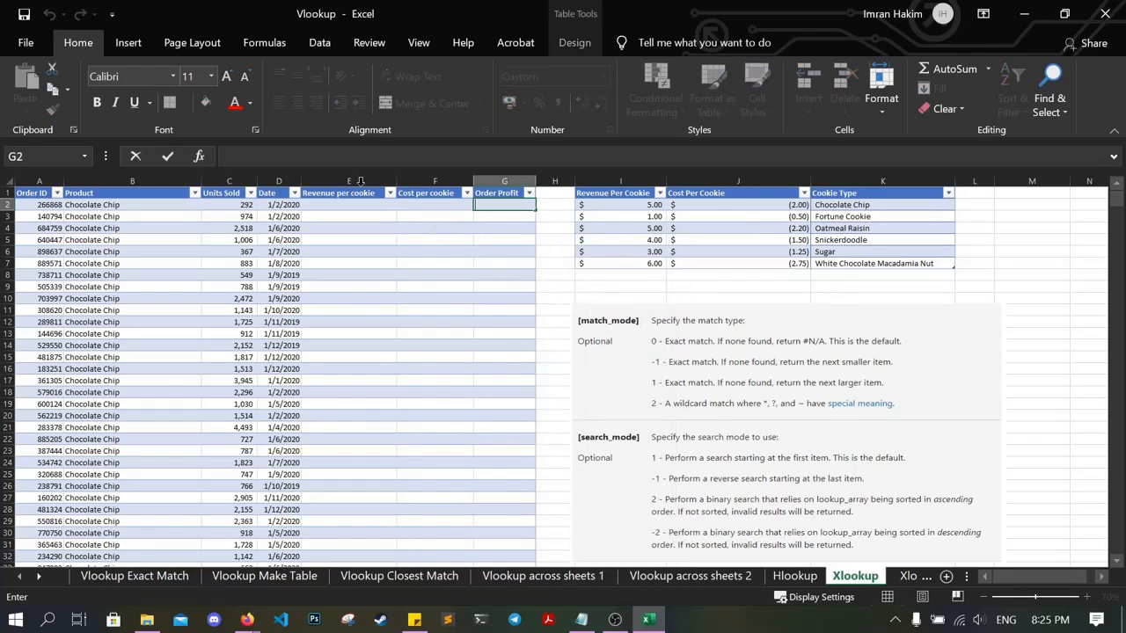
{"action": "left_click", "coordinate": [199, 156]}
{"action": "left_click", "coordinate": [496, 338]}
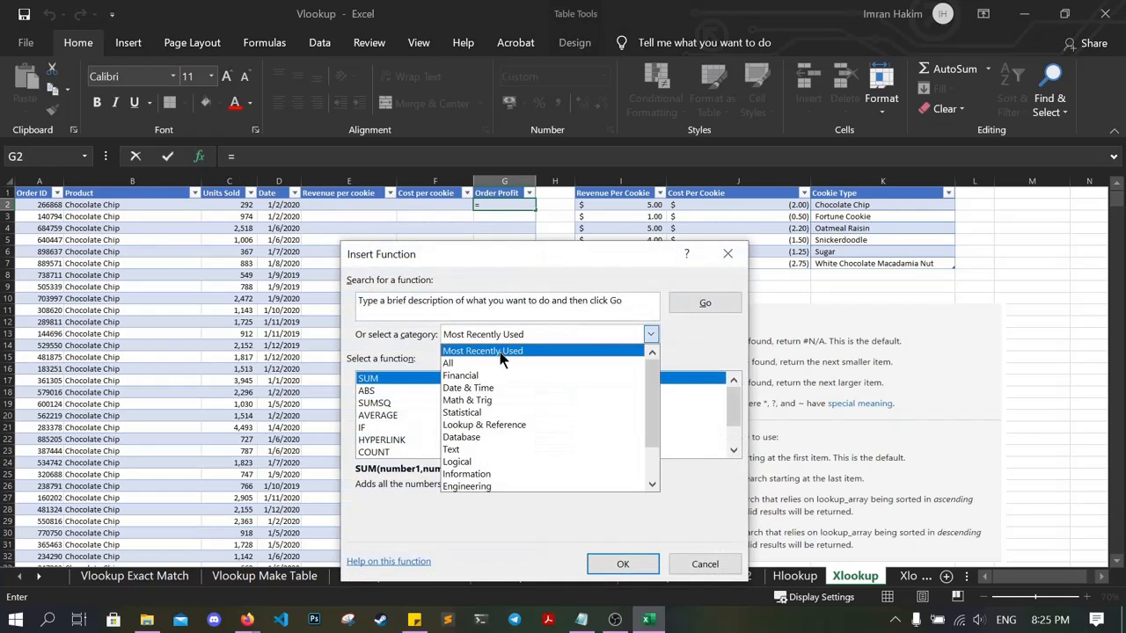
{"action": "left_click", "coordinate": [493, 362]}
{"action": "scroll", "coordinate": [607, 394], "scroll_direction": "down", "scroll_amount": 20}
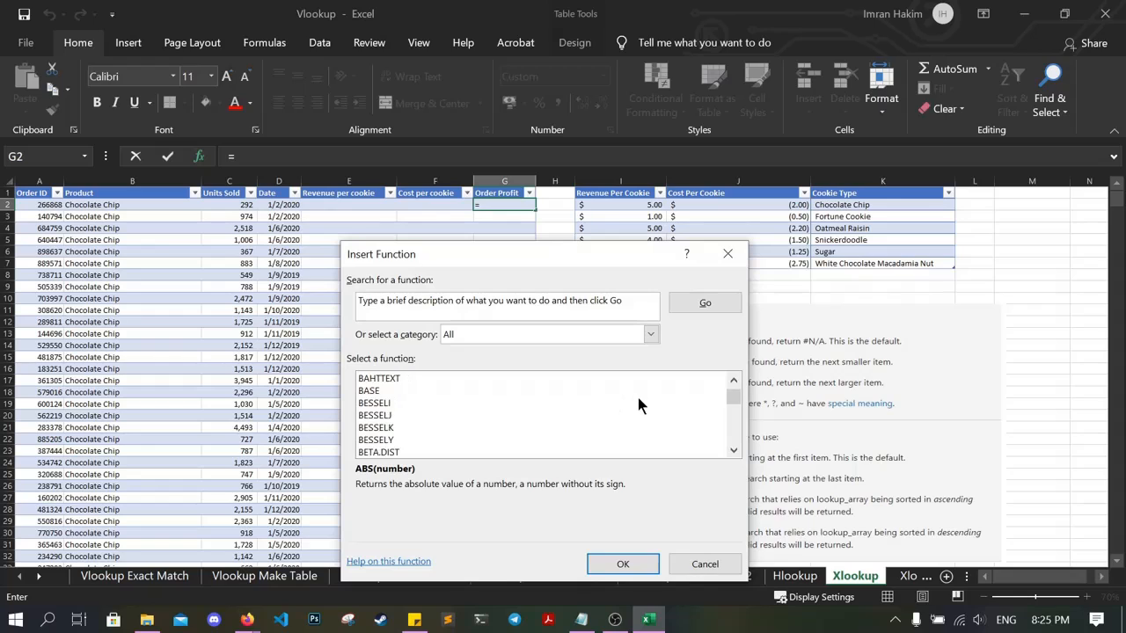
{"action": "scroll", "coordinate": [639, 406], "scroll_direction": "down", "scroll_amount": 20}
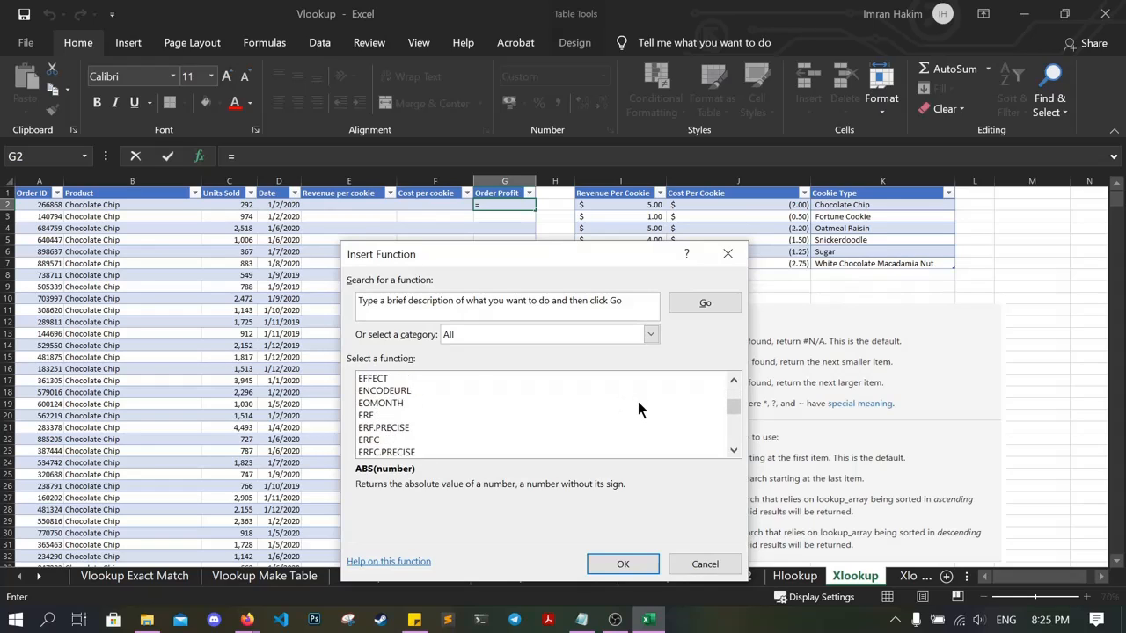
{"action": "scroll", "coordinate": [631, 413], "scroll_direction": "down", "scroll_amount": 20}
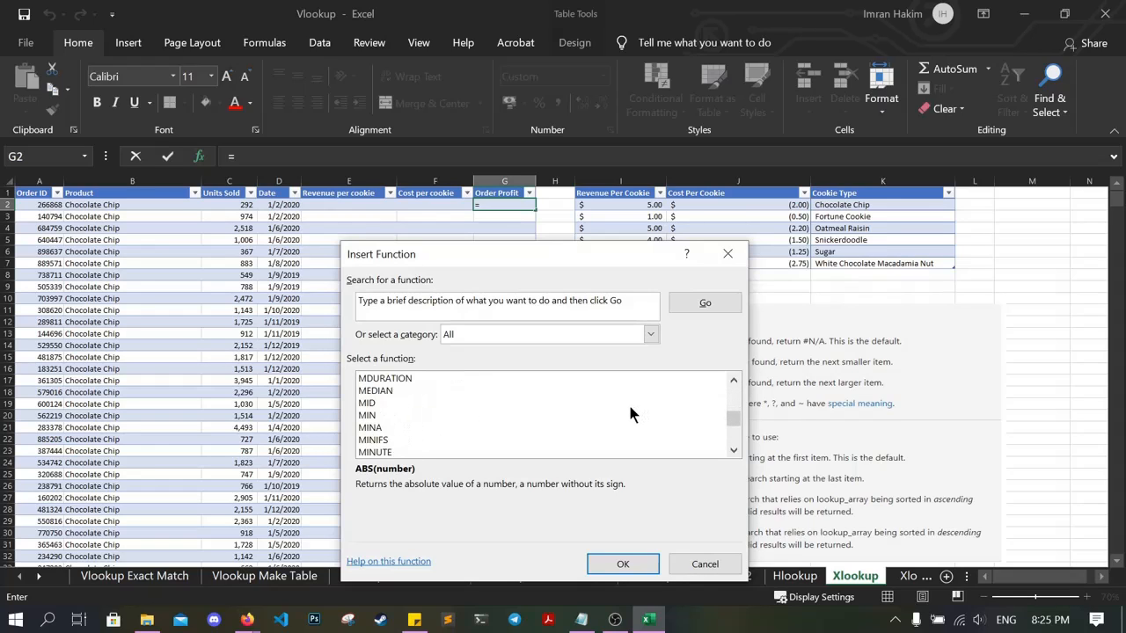
{"action": "scroll", "coordinate": [614, 418], "scroll_direction": "down", "scroll_amount": 20}
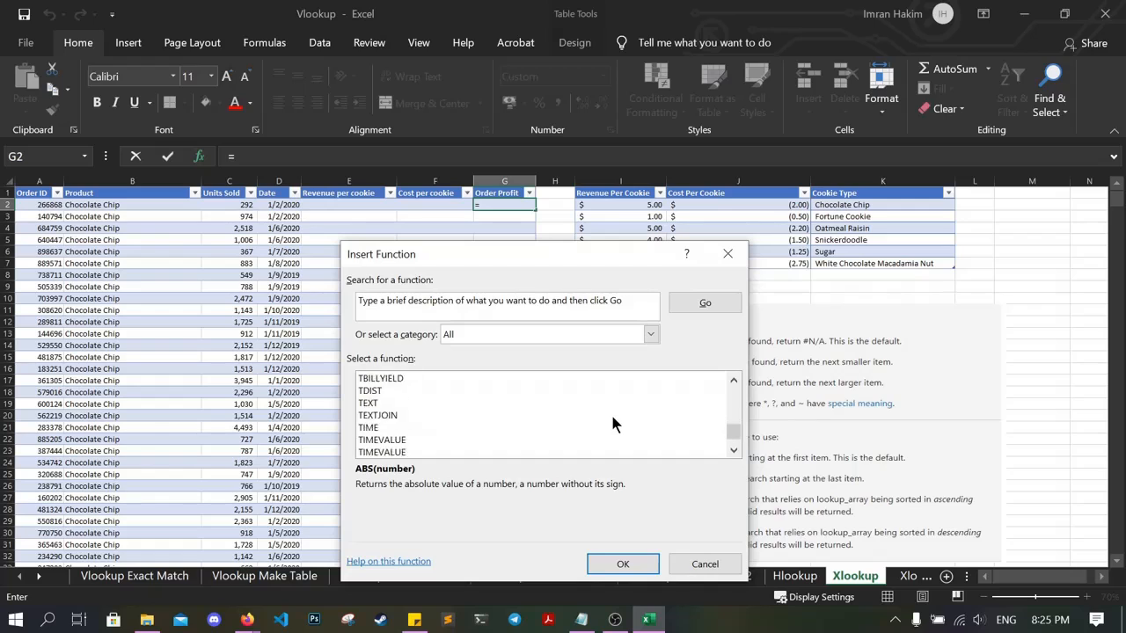
{"action": "scroll", "coordinate": [410, 417], "scroll_direction": "up", "scroll_amount": 2}
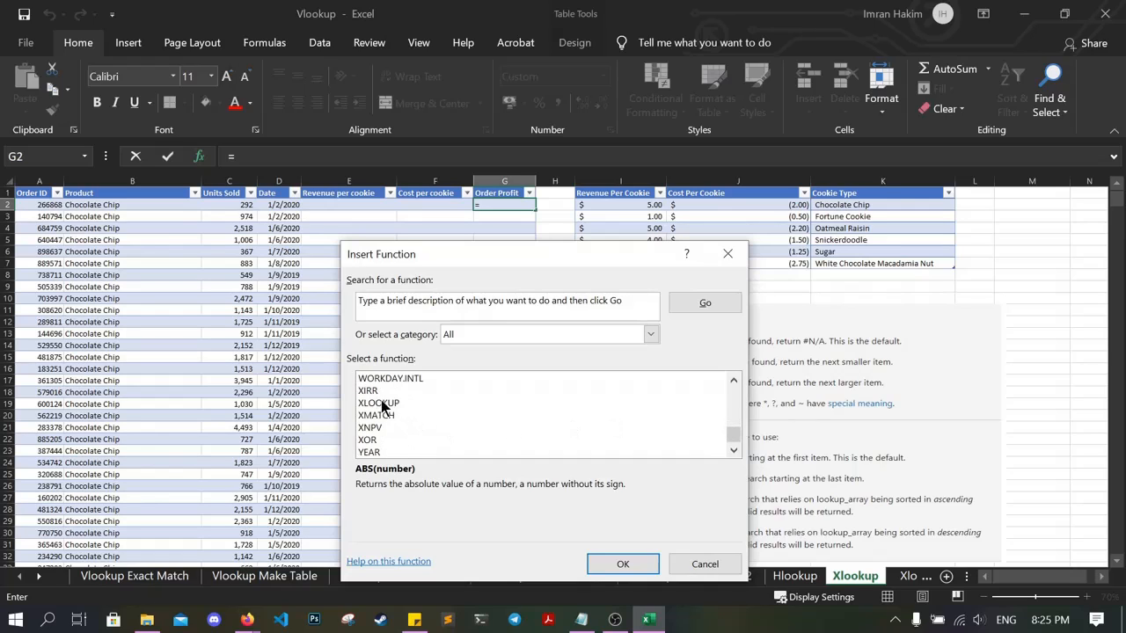
{"action": "left_click", "coordinate": [381, 403]}
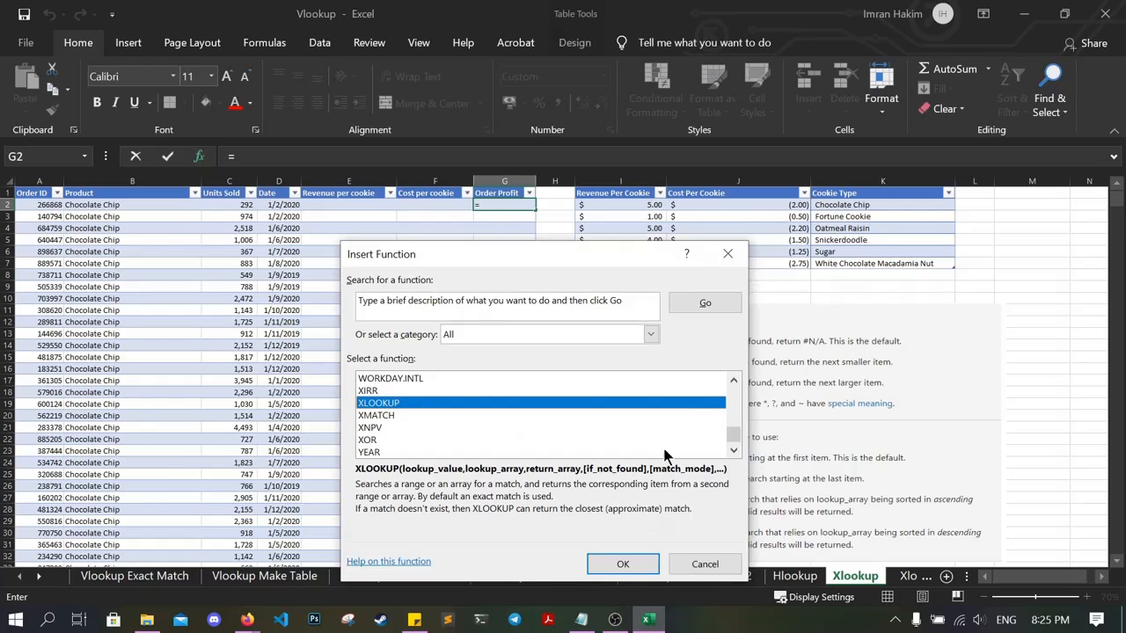
{"action": "left_click", "coordinate": [727, 254]}
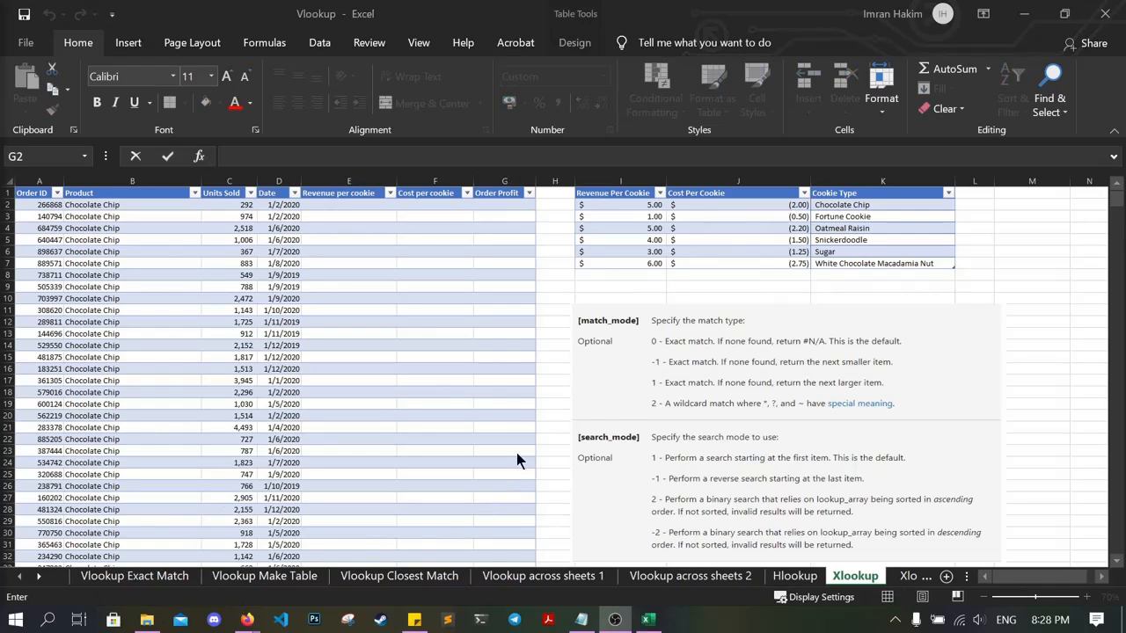
- Insert the XLOOKUP function from the full function list into cell E2 of the Revenue per cookie column
{"action": "left_click", "coordinate": [490, 397]}
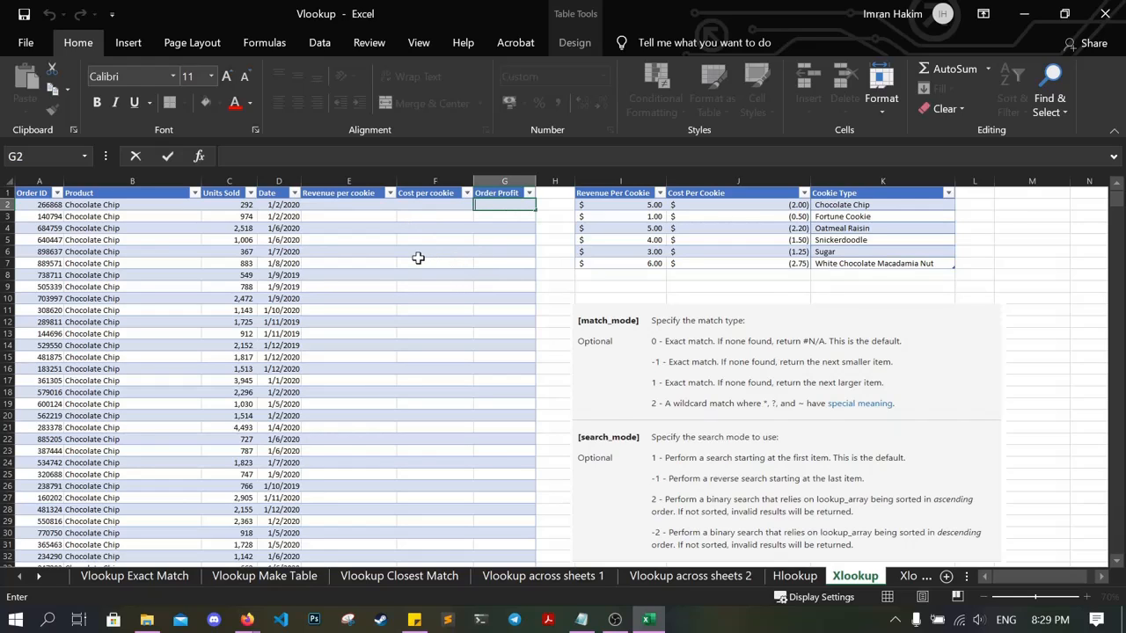
{"action": "left_click", "coordinate": [363, 206]}
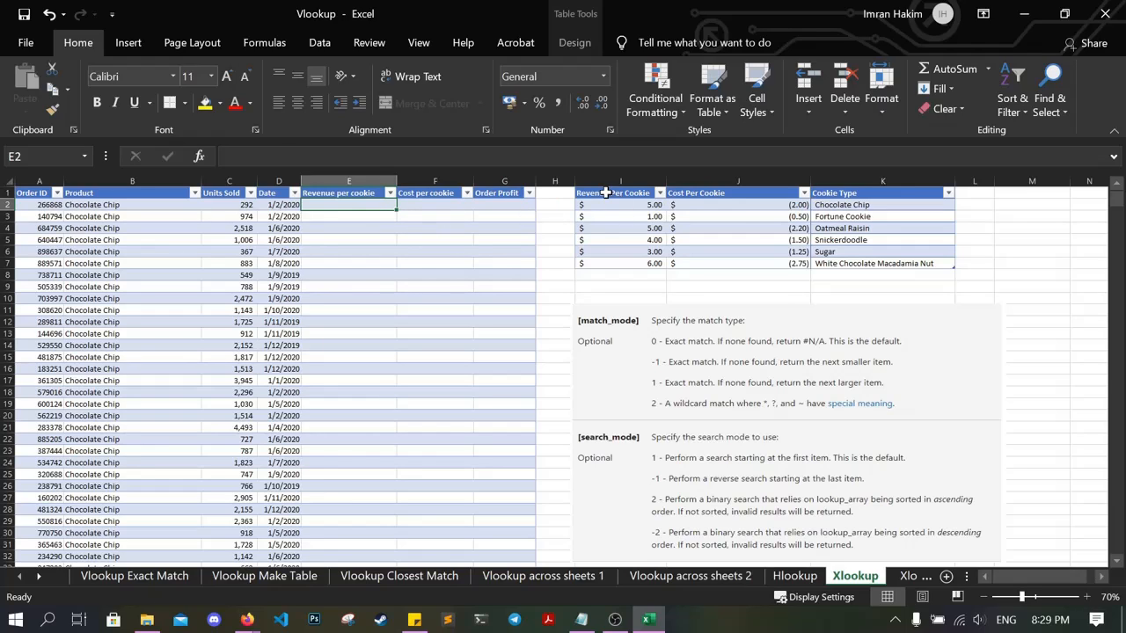
{"action": "mouse_move", "coordinate": [605, 193]}
{"action": "left_mouse_down"}
{"action": "mouse_move", "coordinate": [918, 270]}
{"action": "mouse_move", "coordinate": [584, 226]}
{"action": "mouse_move", "coordinate": [616, 194]}
{"action": "left_mouse_up"}
{"action": "left_click", "coordinate": [337, 216]}
{"action": "double_click", "coordinate": [338, 205]}
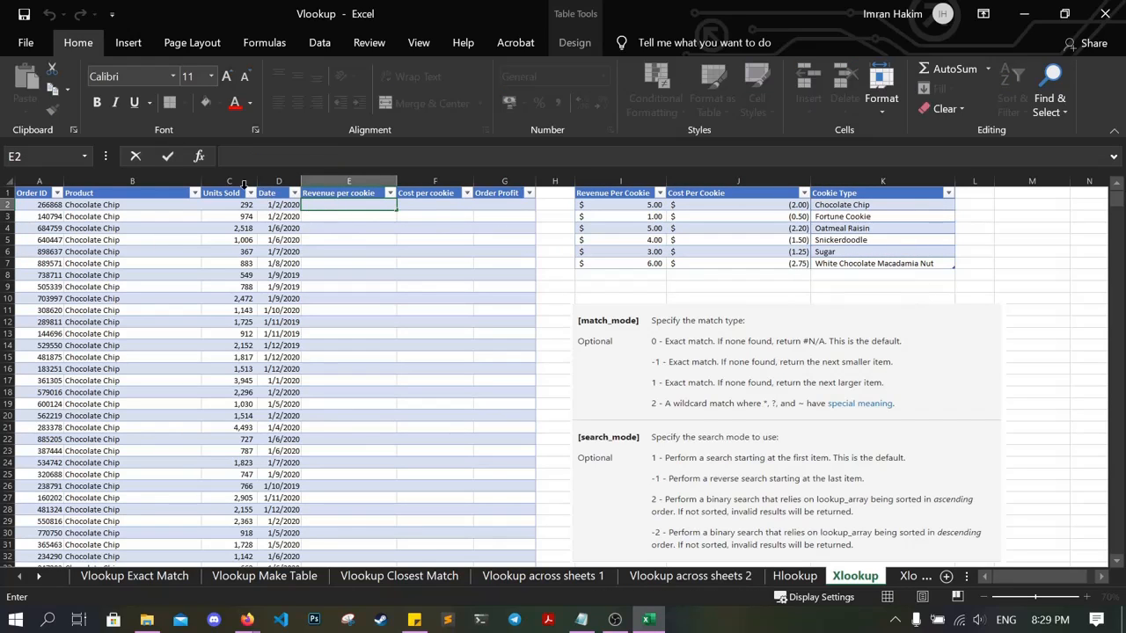
{"action": "left_click", "coordinate": [202, 158]}
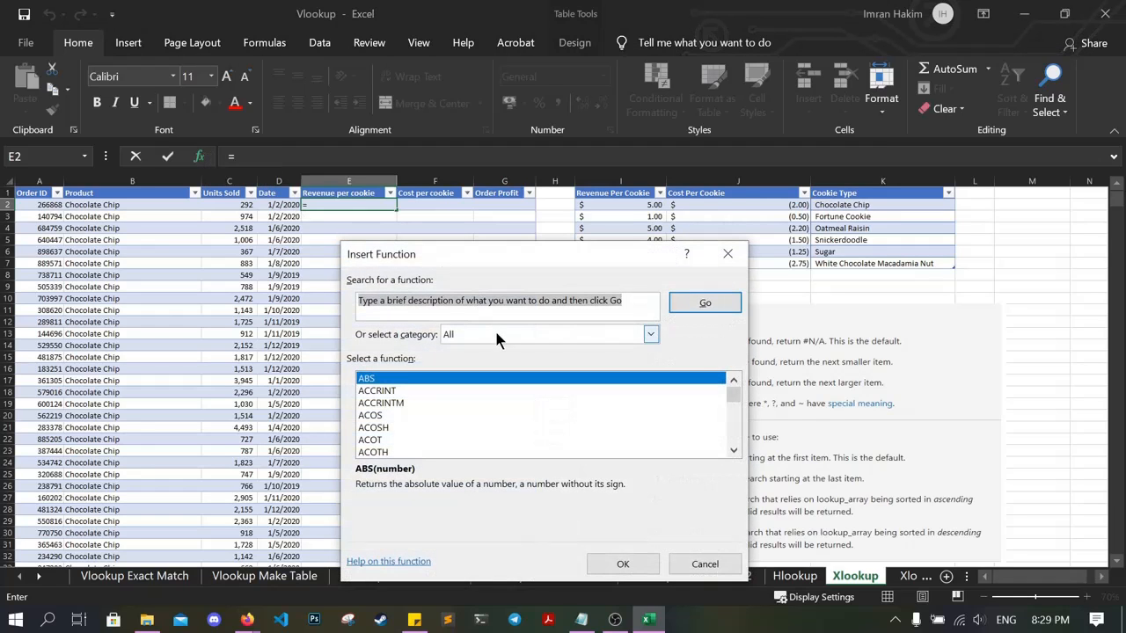
{"action": "left_click_drag", "start_coordinate": [553, 251], "coordinate": [556, 181]}
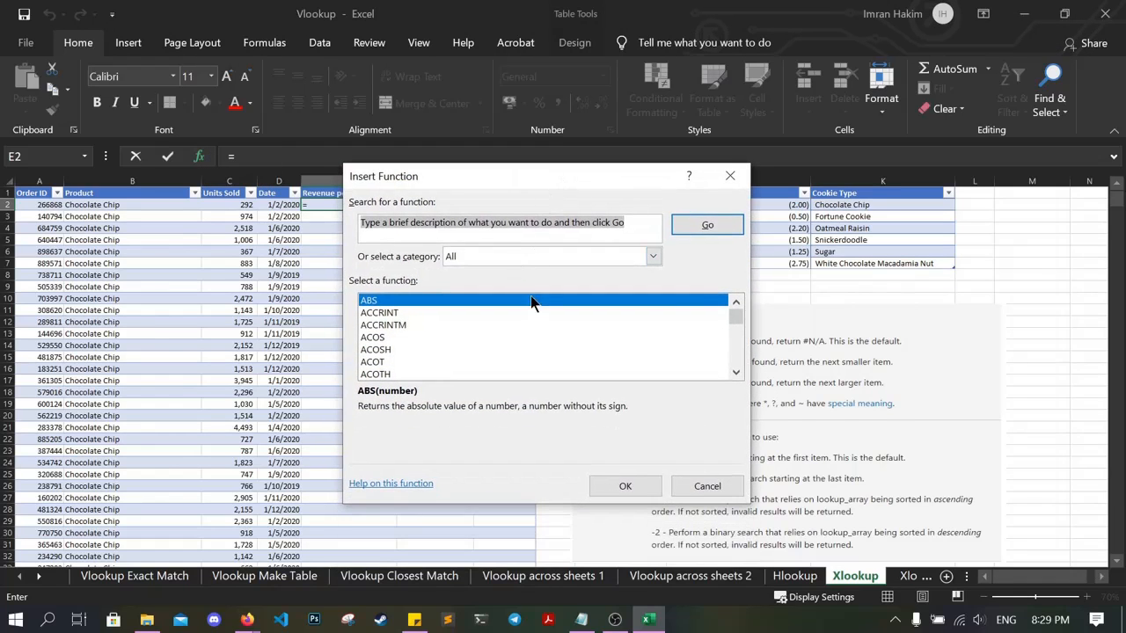
{"action": "scroll", "coordinate": [598, 325], "scroll_direction": "down", "scroll_amount": 2}
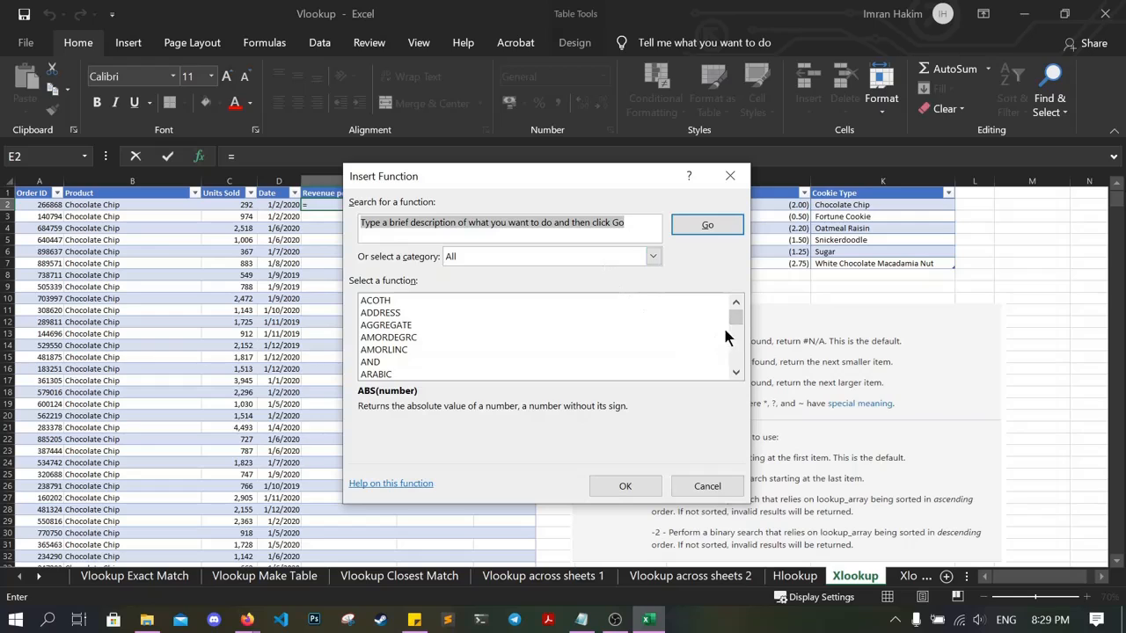
{"action": "left_click_drag", "start_coordinate": [735, 321], "coordinate": [736, 361]}
{"action": "scroll", "coordinate": [590, 347], "scroll_direction": "up", "scroll_amount": 2}
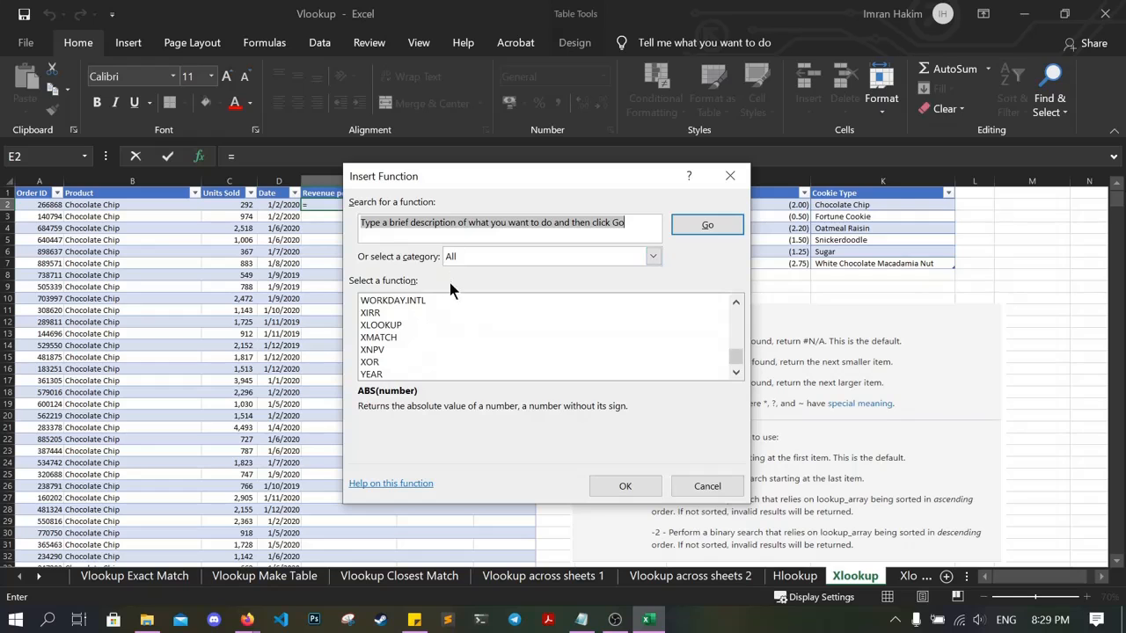
{"action": "double_click", "coordinate": [386, 324]}
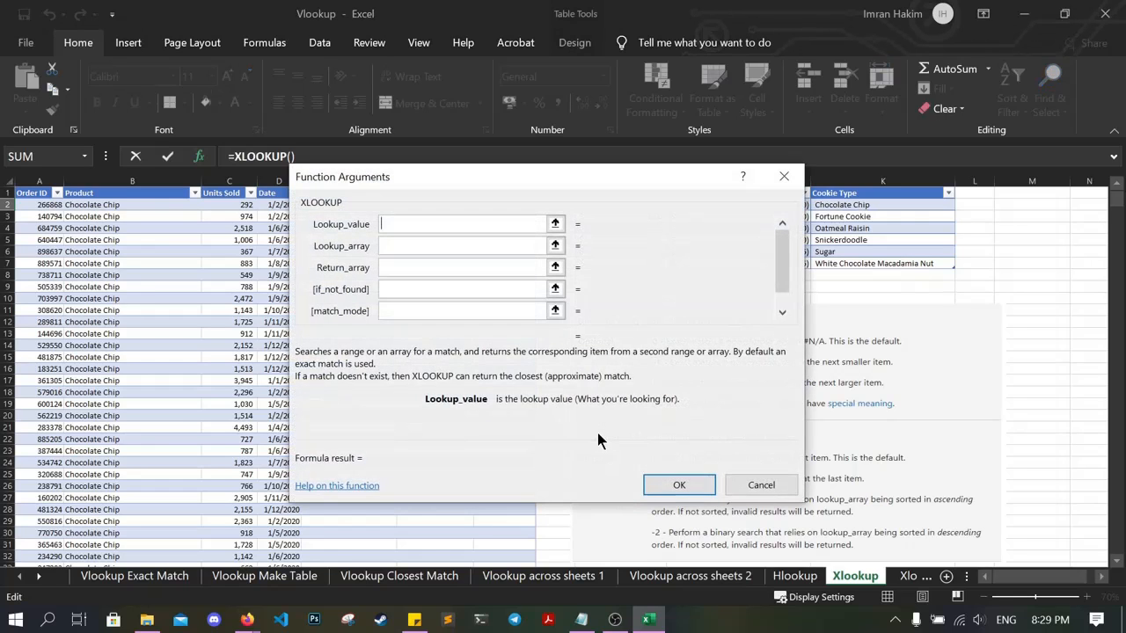
- Set the XLOOKUP lookup value to the row's Product cell B2 and the lookup array to the Cookie Type column, header included
{"action": "left_click_drag", "start_coordinate": [799, 283], "coordinate": [807, 318]}
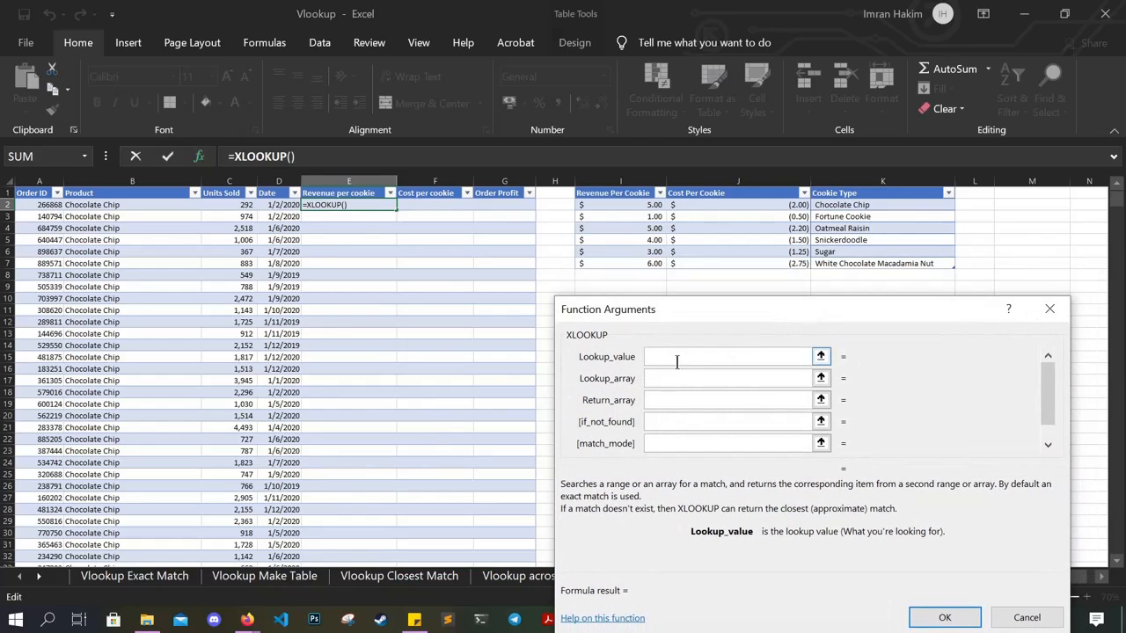
{"action": "left_click", "coordinate": [151, 208]}
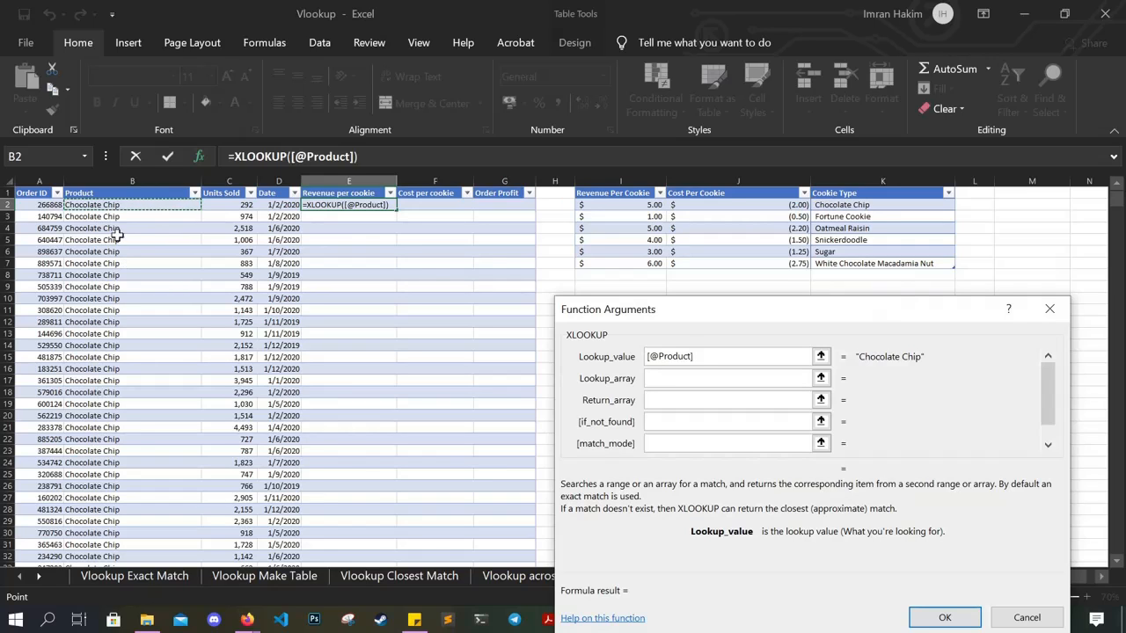
{"action": "left_click_drag", "start_coordinate": [686, 308], "coordinate": [587, 283]}
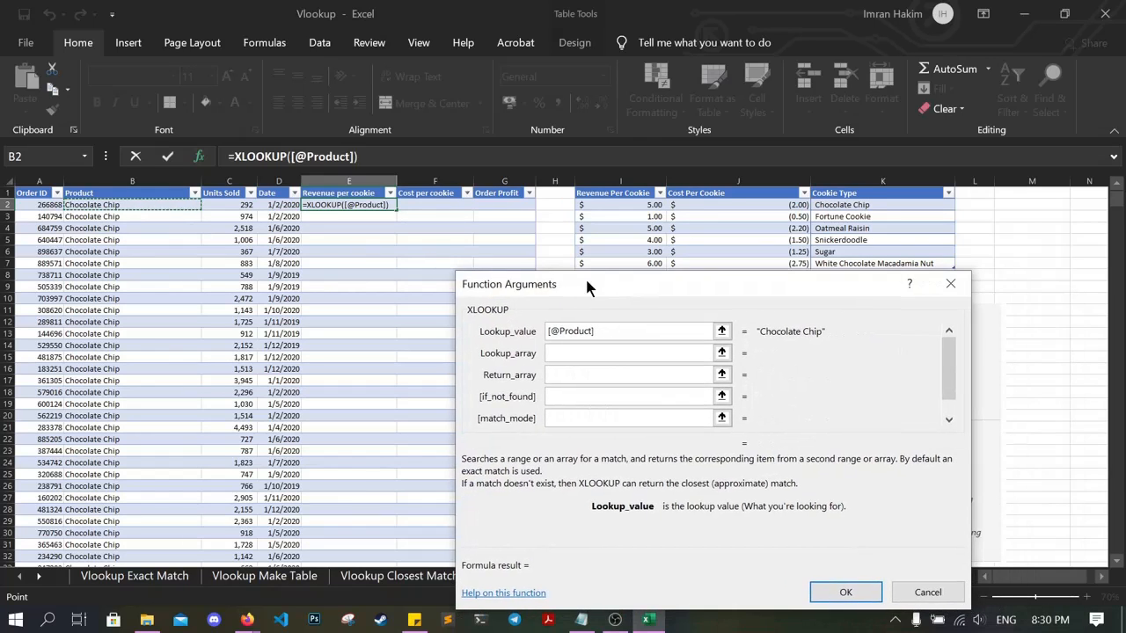
{"action": "left_click", "coordinate": [558, 356]}
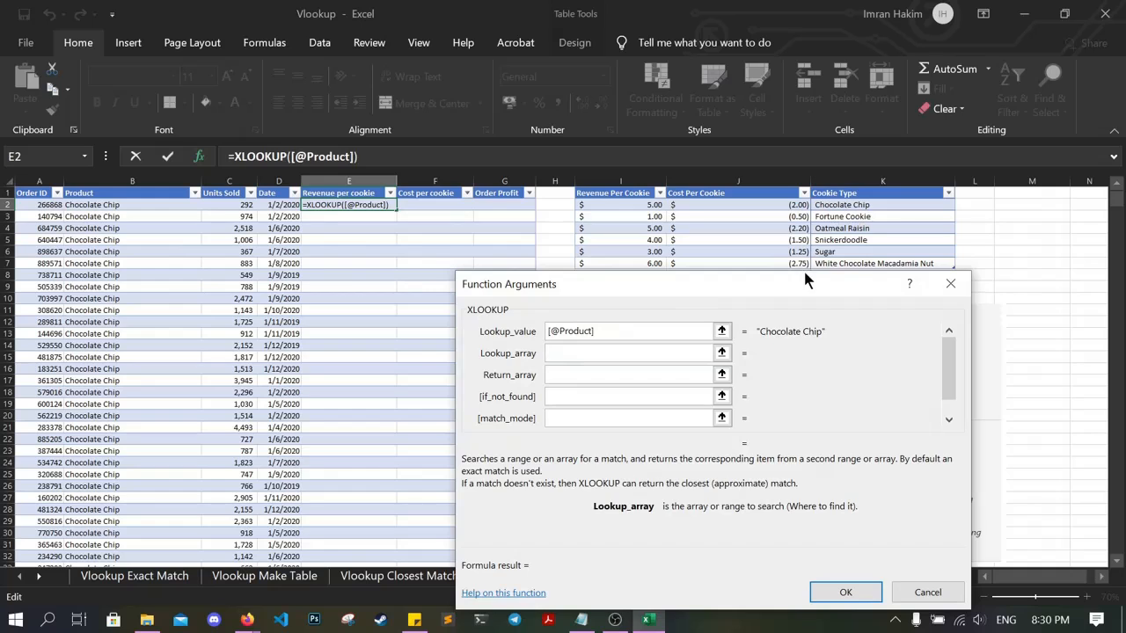
{"action": "left_click_drag", "start_coordinate": [802, 281], "coordinate": [575, 242]}
{"action": "left_click_drag", "start_coordinate": [836, 193], "coordinate": [843, 264]}
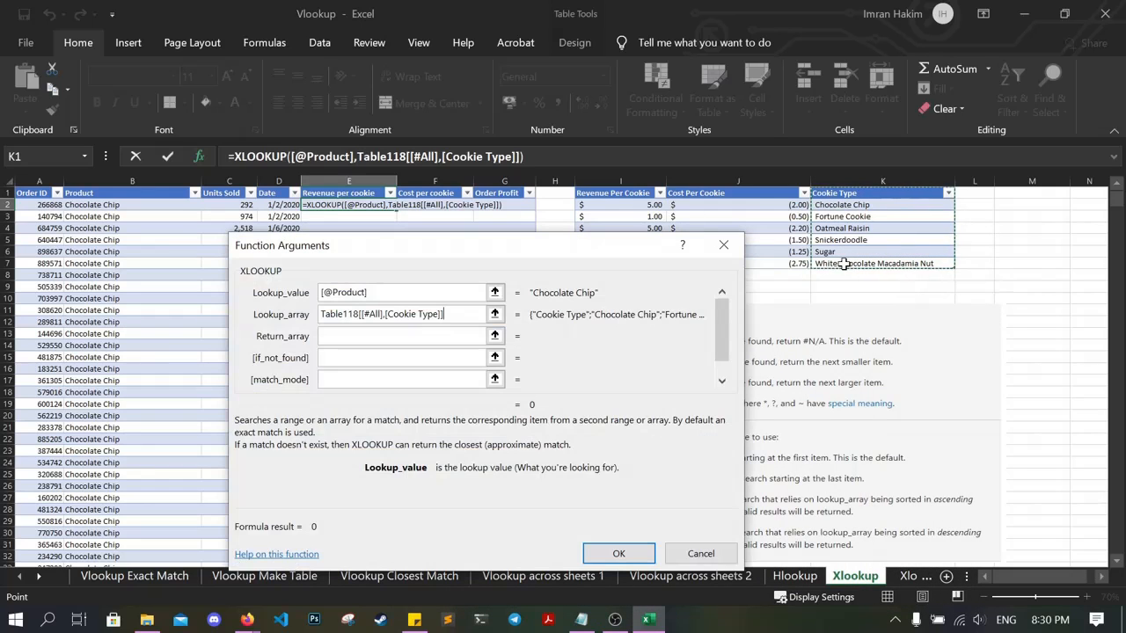
{"action": "left_click_drag", "start_coordinate": [511, 257], "coordinate": [745, 228]}
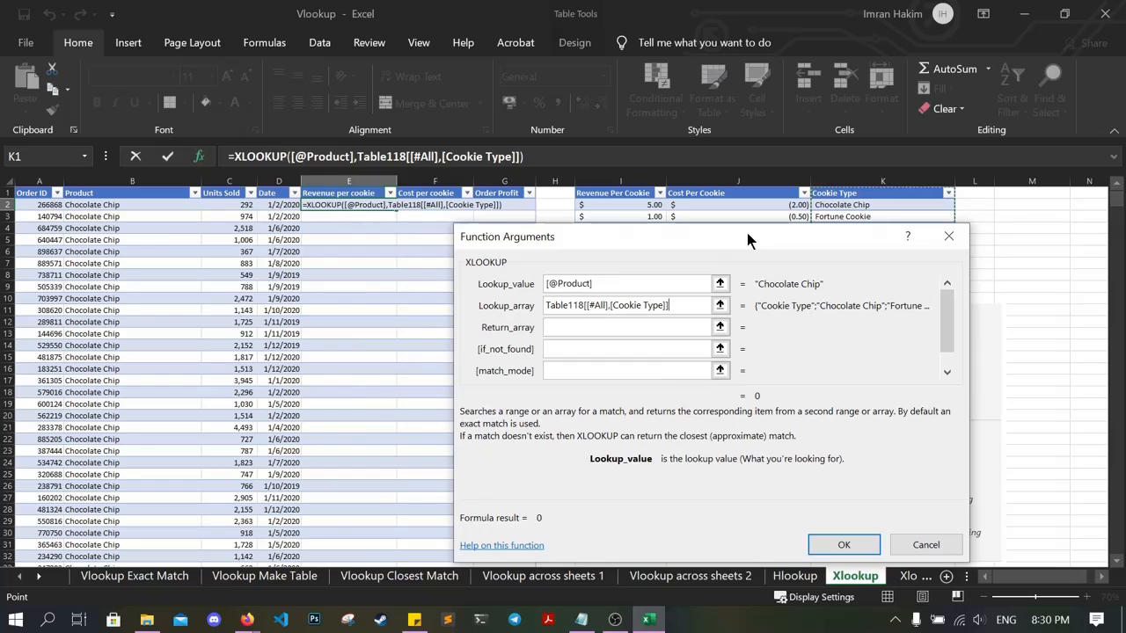
- Set the return array to the whole Revenue Per Cookie column, header included, and apply the formula
{"action": "left_click", "coordinate": [621, 326]}
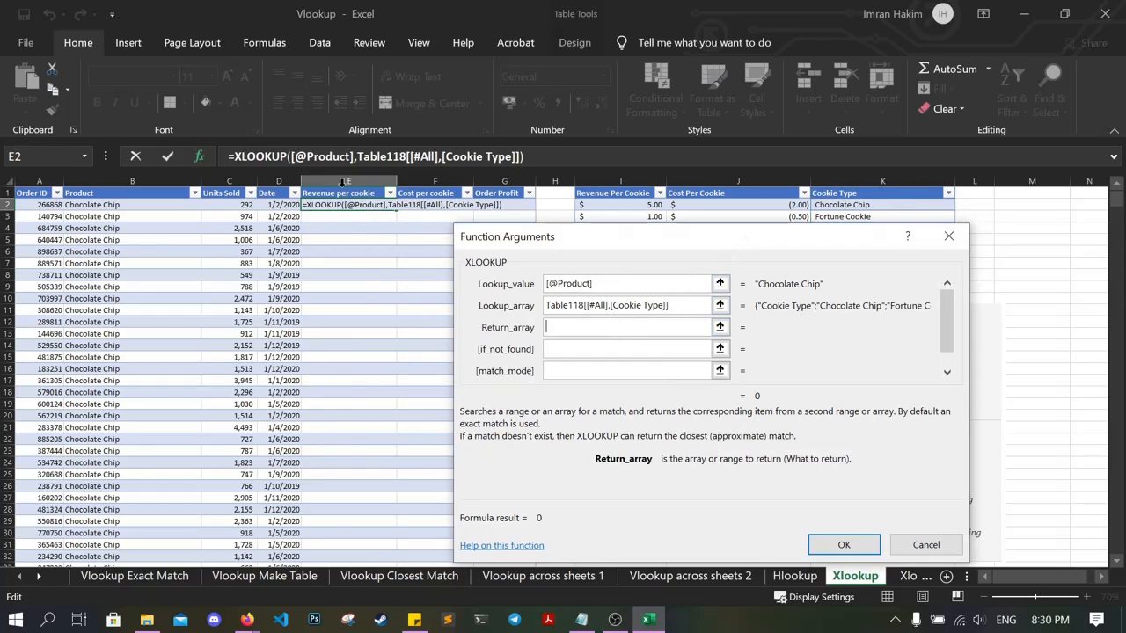
{"action": "left_click_drag", "start_coordinate": [563, 234], "coordinate": [100, 245]}
{"action": "left_click_drag", "start_coordinate": [622, 193], "coordinate": [636, 259]}
{"action": "left_click_drag", "start_coordinate": [390, 246], "coordinate": [660, 163]}
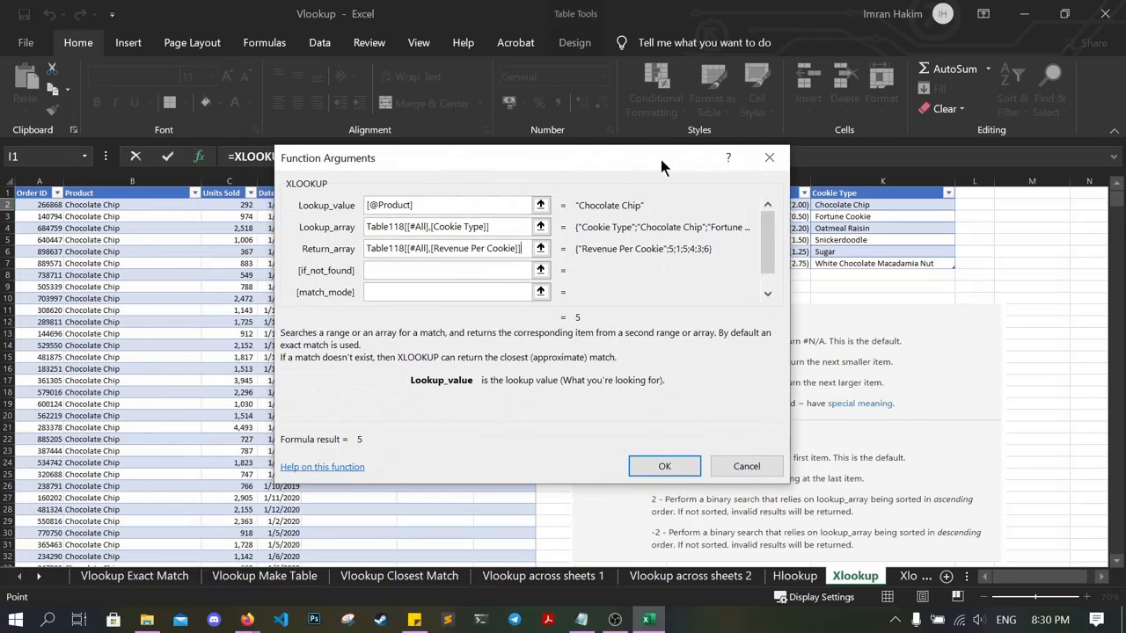
{"action": "left_click", "coordinate": [664, 468]}
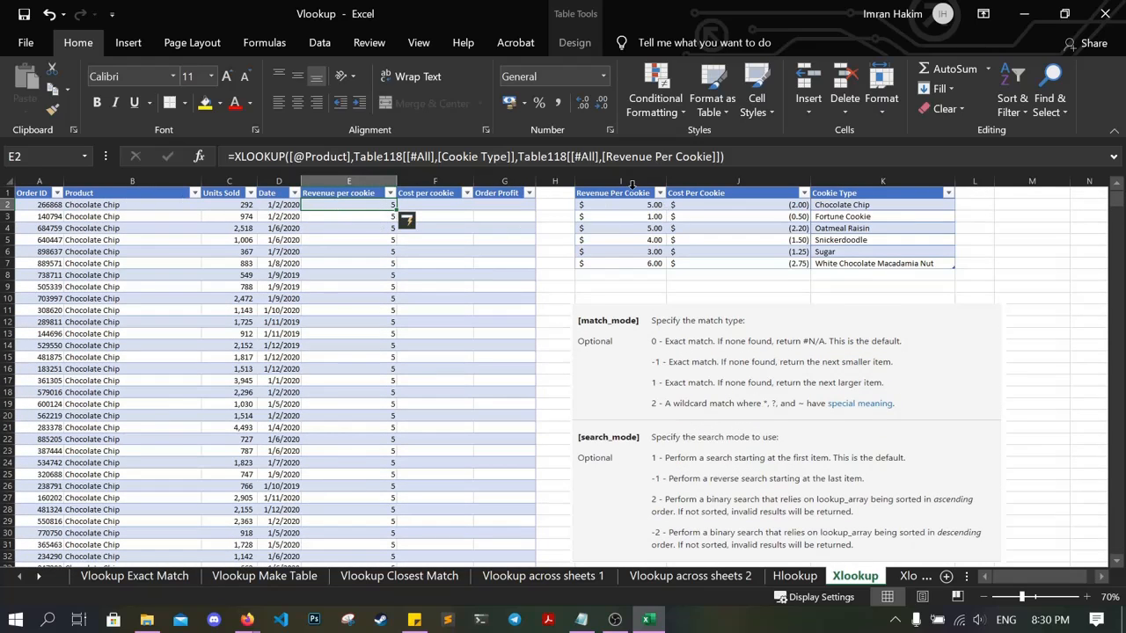
- Check the Revenue per cookie results down the order table across different cookie products, and return to the first rows
{"action": "scroll", "coordinate": [557, 301], "scroll_direction": "down", "scroll_amount": 20}
{"action": "scroll", "coordinate": [561, 310], "scroll_direction": "down", "scroll_amount": 20}
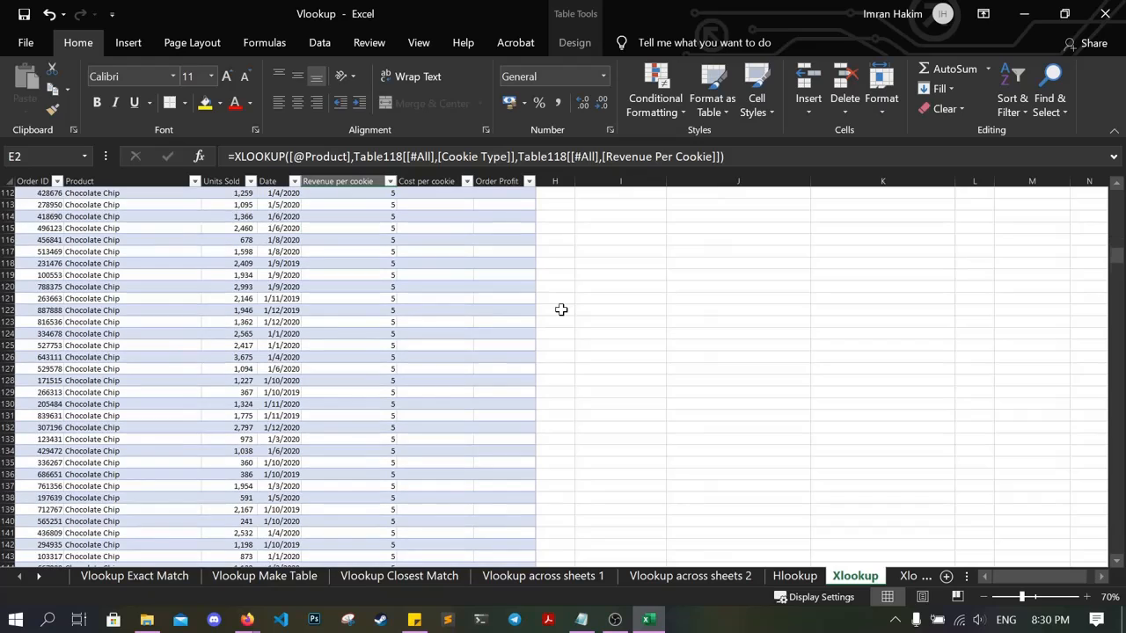
{"action": "scroll", "coordinate": [588, 332], "scroll_direction": "down", "scroll_amount": 18}
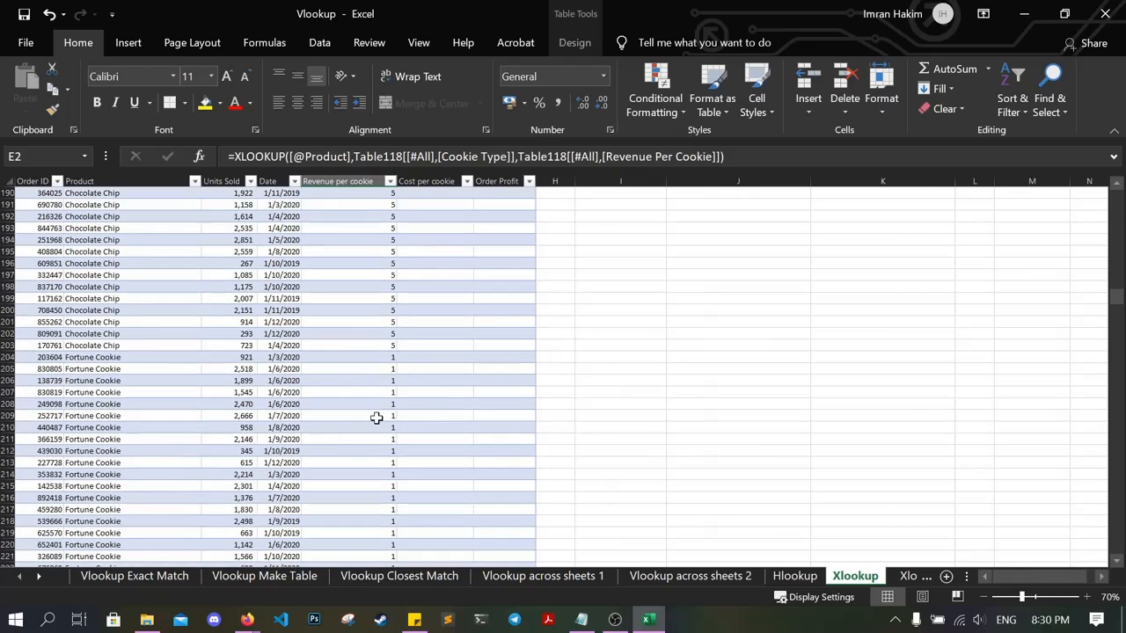
{"action": "scroll", "coordinate": [647, 423], "scroll_direction": "up", "scroll_amount": 20}
{"action": "scroll", "coordinate": [647, 423], "scroll_direction": "up", "scroll_amount": 20}
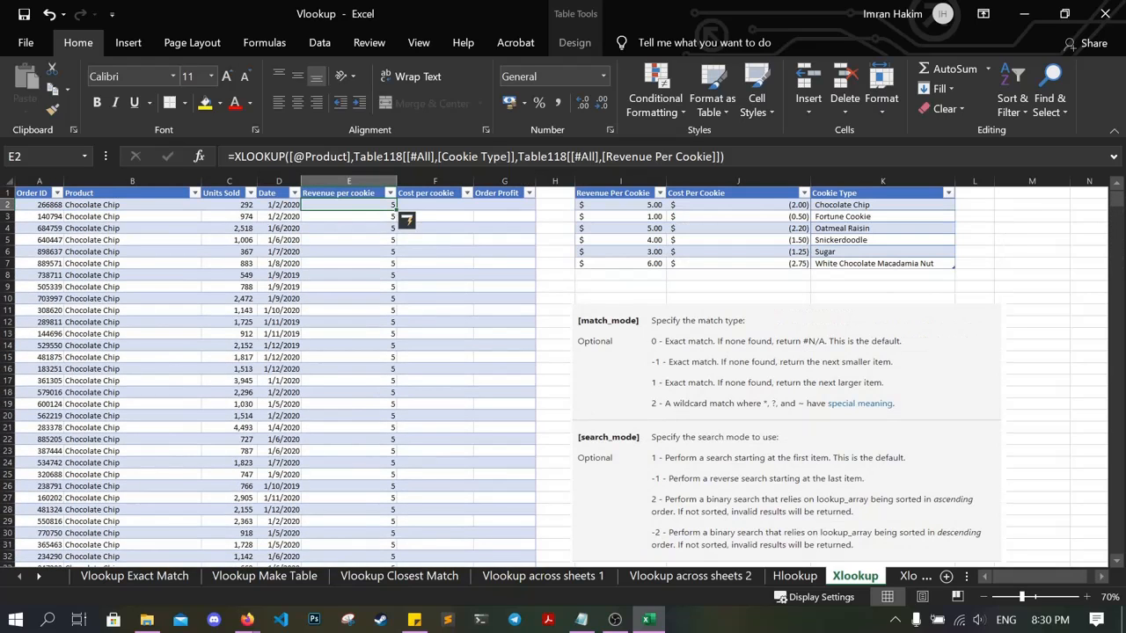
{"action": "key", "text": "alt+Tab"}
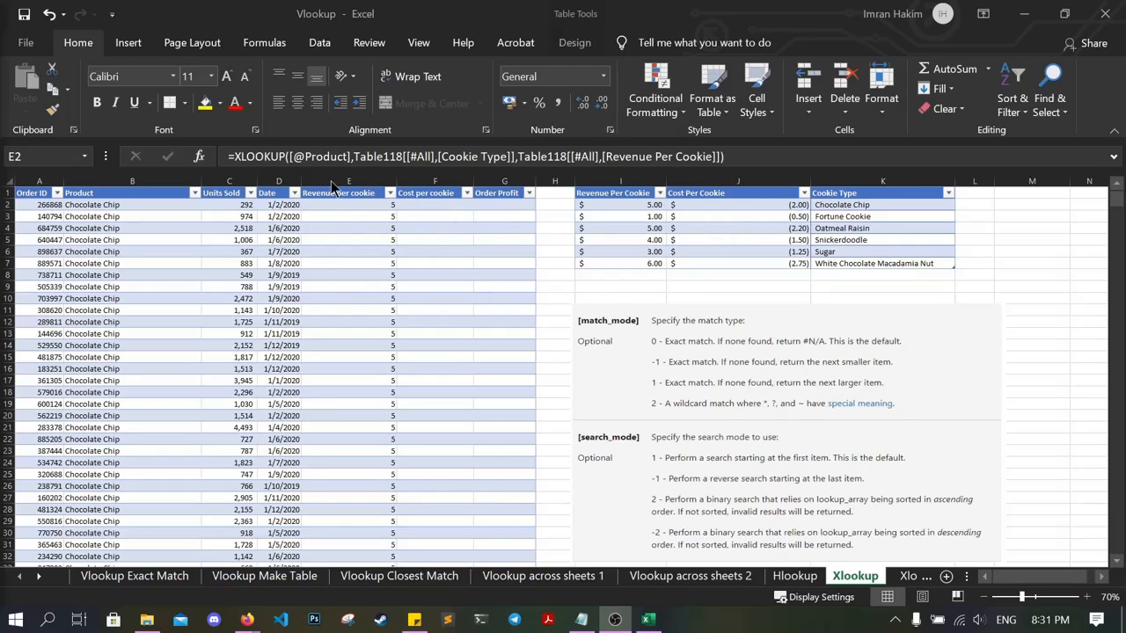
- Insert the XLOOKUP function from the full function list into cell F2 of the Cost per cookie column
{"action": "left_click", "coordinate": [417, 203]}
{"action": "left_click", "coordinate": [418, 203]}
{"action": "double_click", "coordinate": [426, 206]}
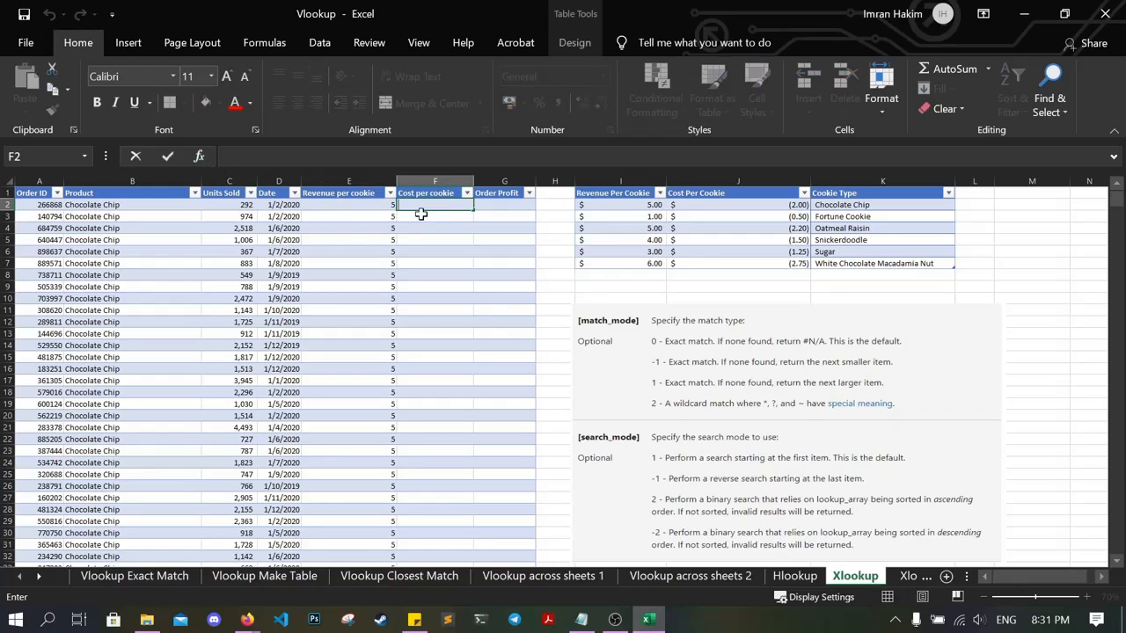
{"action": "left_click", "coordinate": [201, 158]}
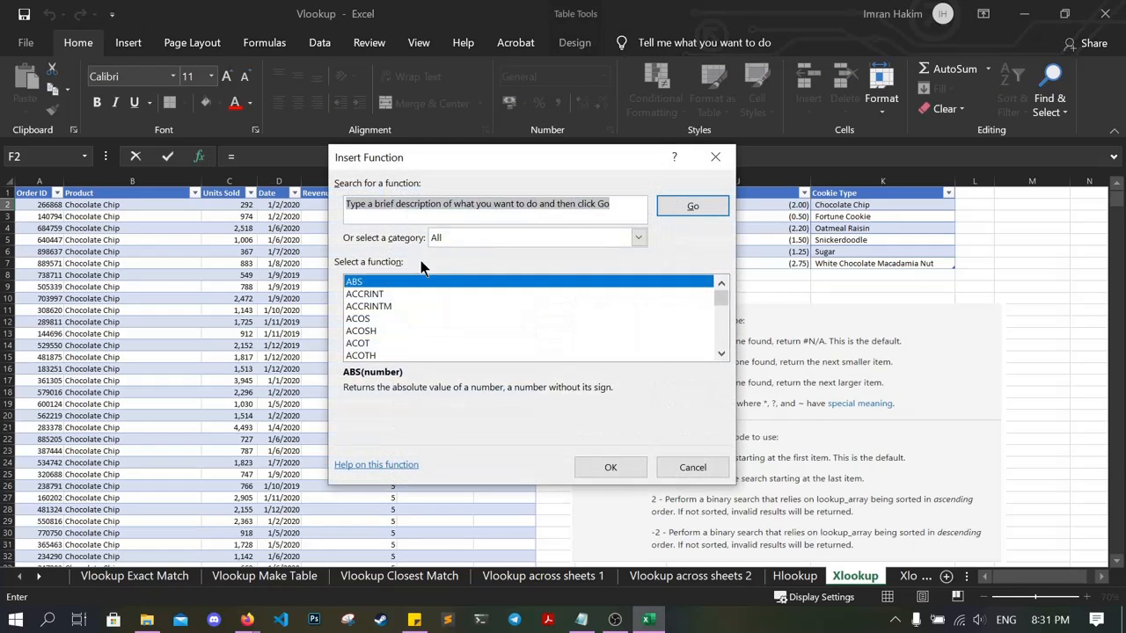
{"action": "left_click_drag", "start_coordinate": [721, 300], "coordinate": [719, 329]}
{"action": "scroll", "coordinate": [539, 301], "scroll_direction": "down", "scroll_amount": 5}
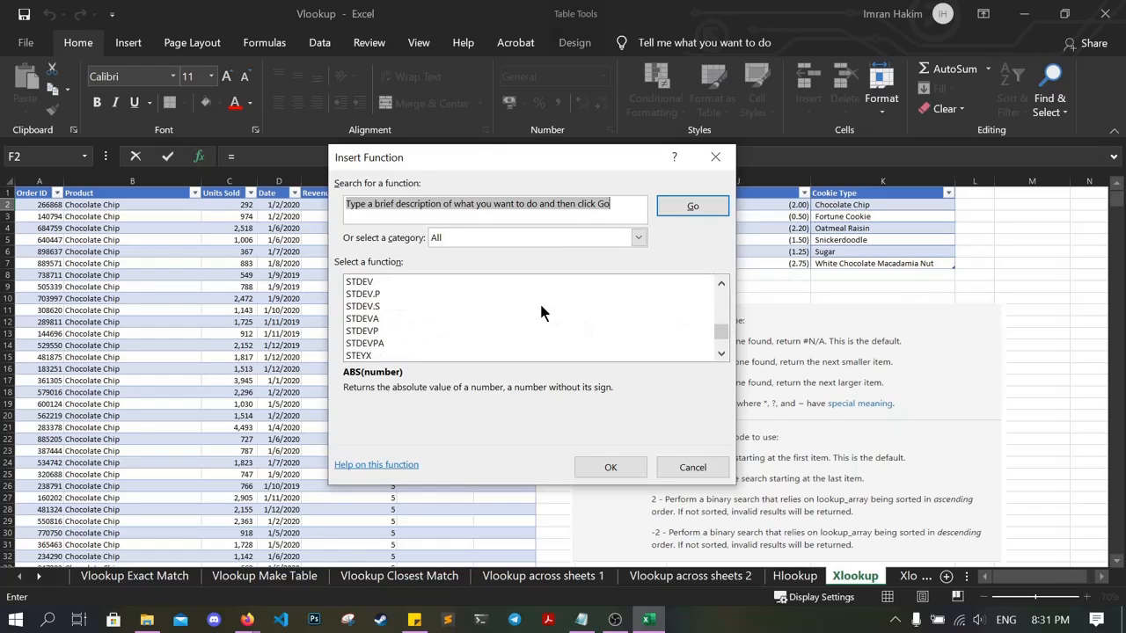
{"action": "scroll", "coordinate": [539, 305], "scroll_direction": "down", "scroll_amount": 16}
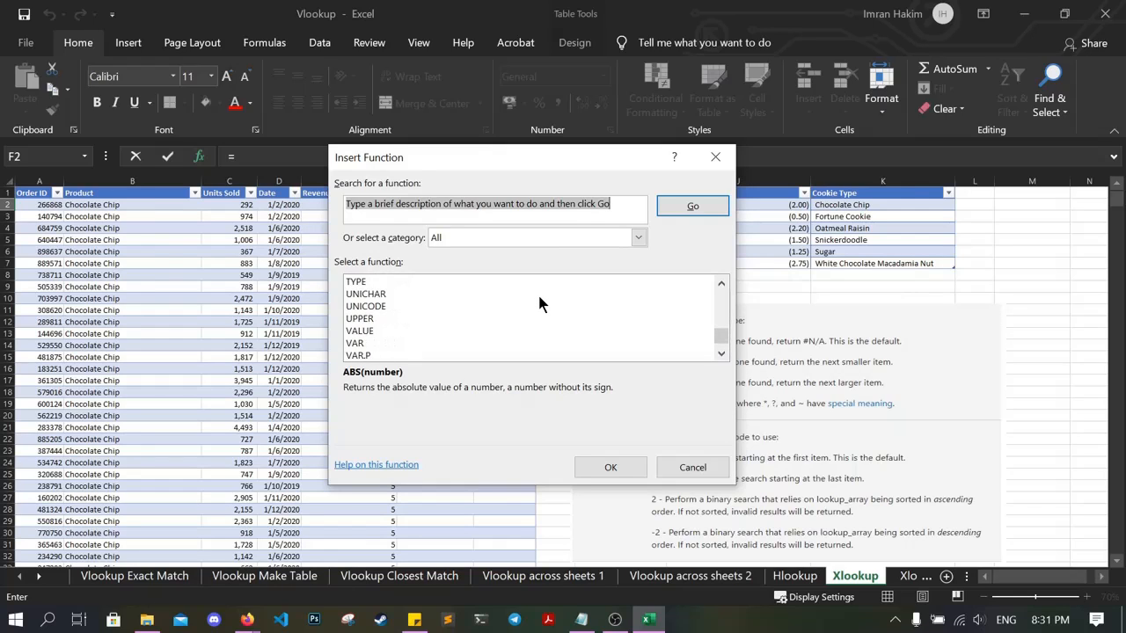
{"action": "scroll", "coordinate": [539, 301], "scroll_direction": "down", "scroll_amount": 5}
{"action": "scroll", "coordinate": [533, 302], "scroll_direction": "up", "scroll_amount": 1}
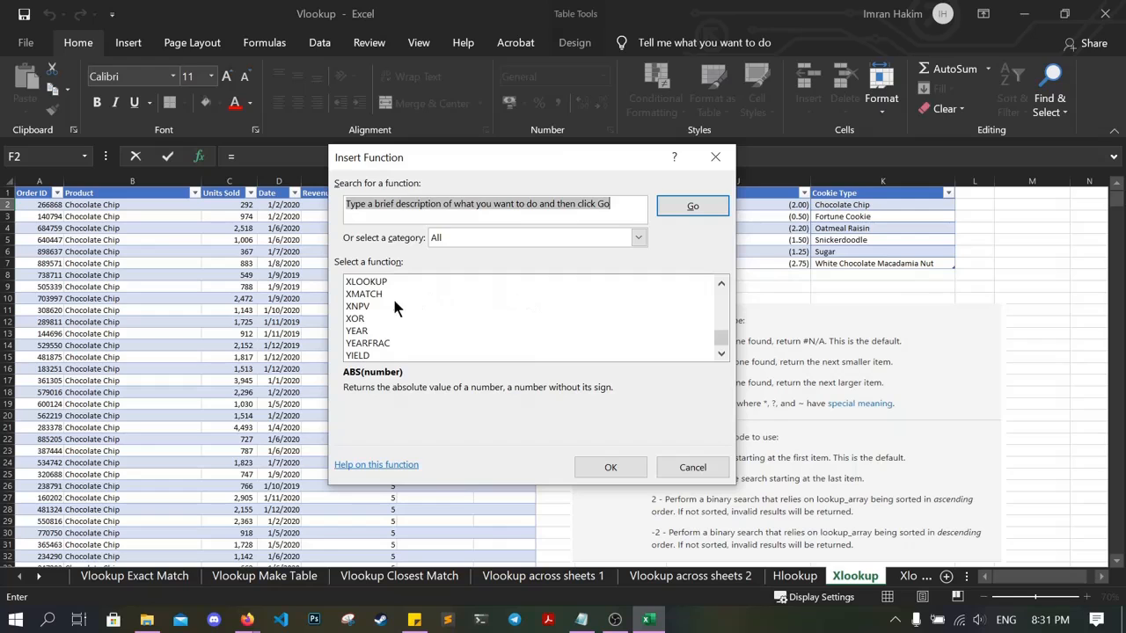
{"action": "double_click", "coordinate": [374, 281]}
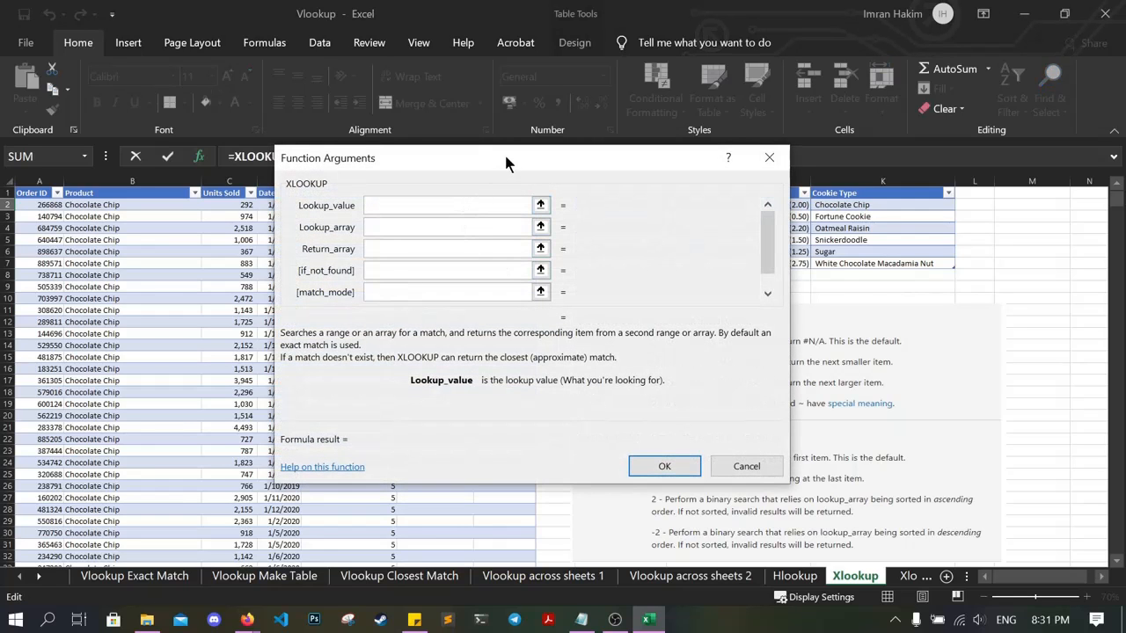
- For the Cost per cookie formula, use Product cell B2 as lookup value and the Cookie Type column with its header as lookup array
{"action": "left_click_drag", "start_coordinate": [505, 163], "coordinate": [708, 236]}
{"action": "left_click", "coordinate": [163, 204]}
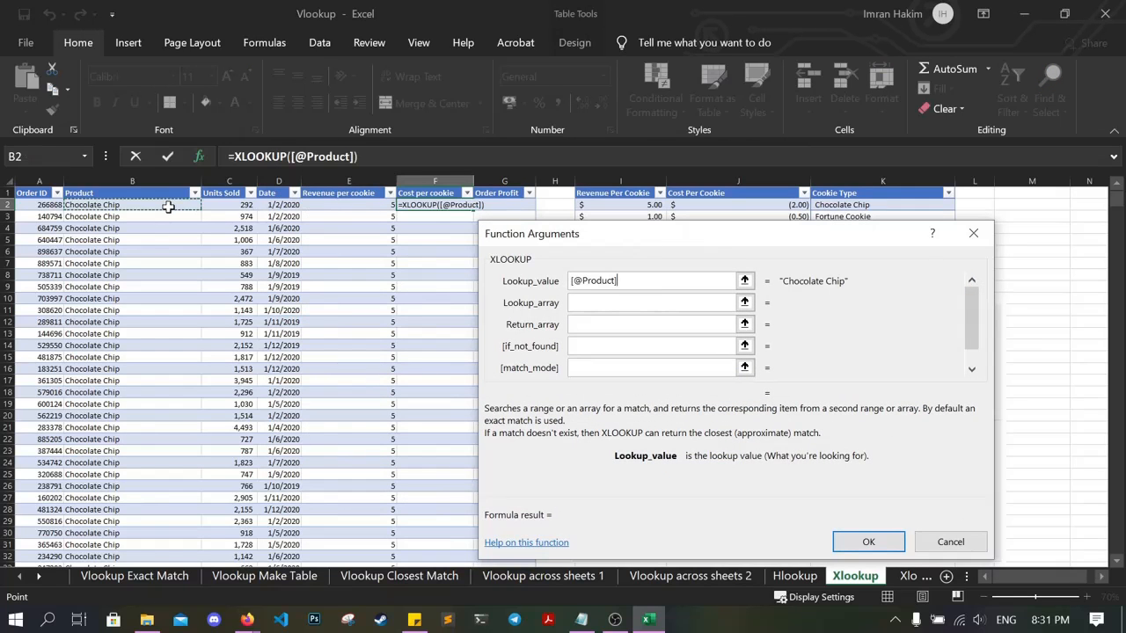
{"action": "left_click", "coordinate": [612, 302]}
{"action": "left_click_drag", "start_coordinate": [696, 235], "coordinate": [401, 230]}
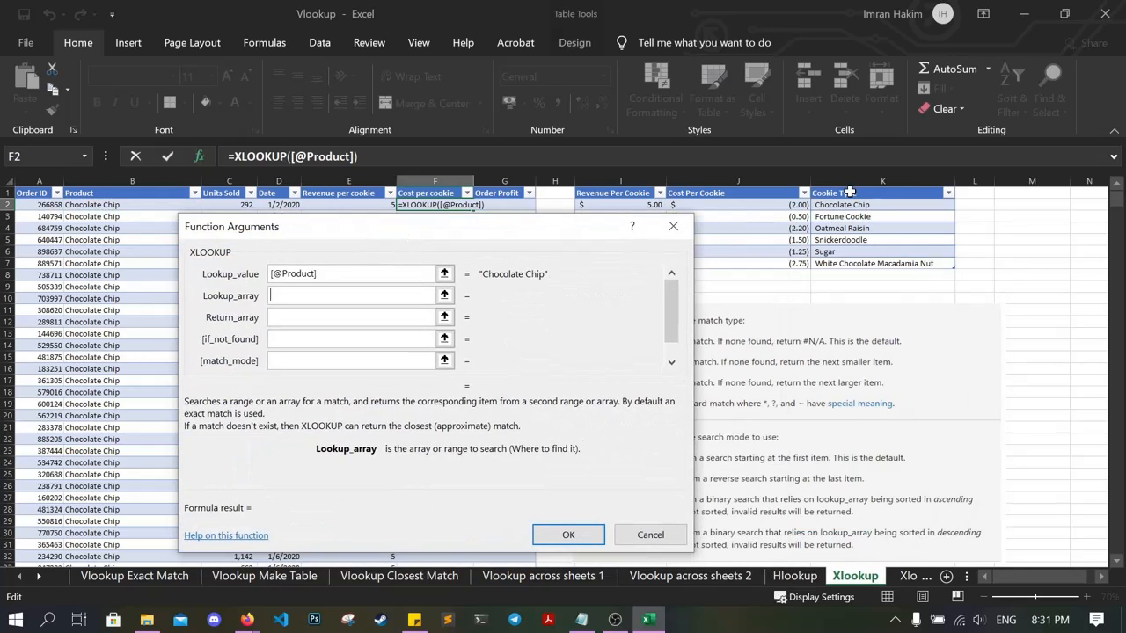
{"action": "left_click_drag", "start_coordinate": [841, 194], "coordinate": [862, 264]}
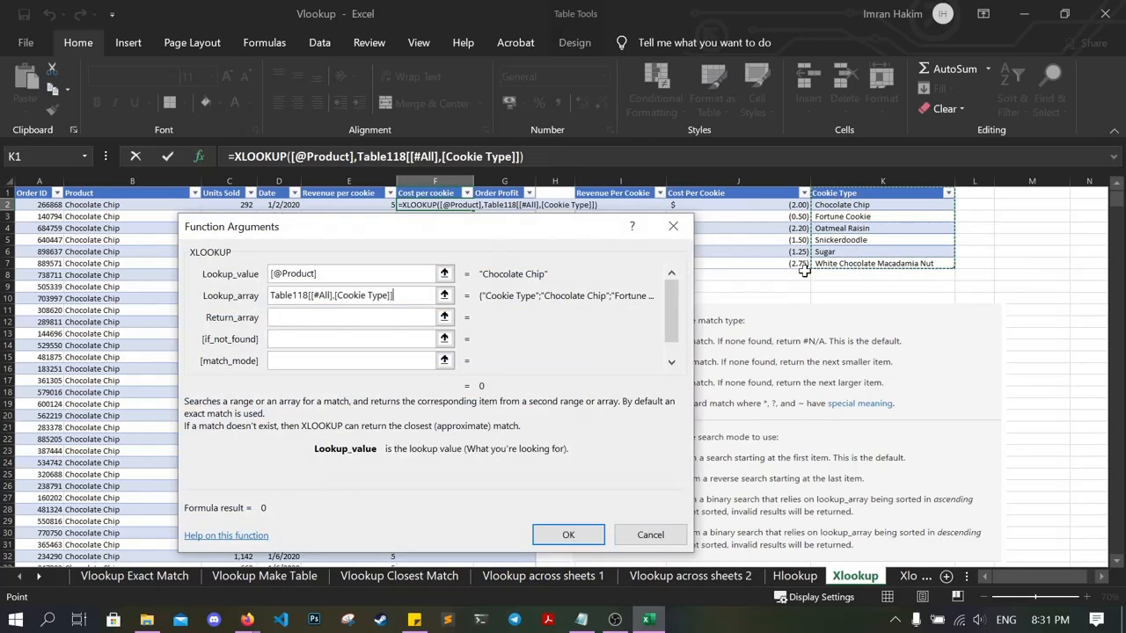
- Set the return array of the Cost per cookie lookup to the whole Cost Per Cookie column, header included
{"action": "left_click", "coordinate": [304, 316]}
{"action": "left_click_drag", "start_coordinate": [429, 233], "coordinate": [304, 255]}
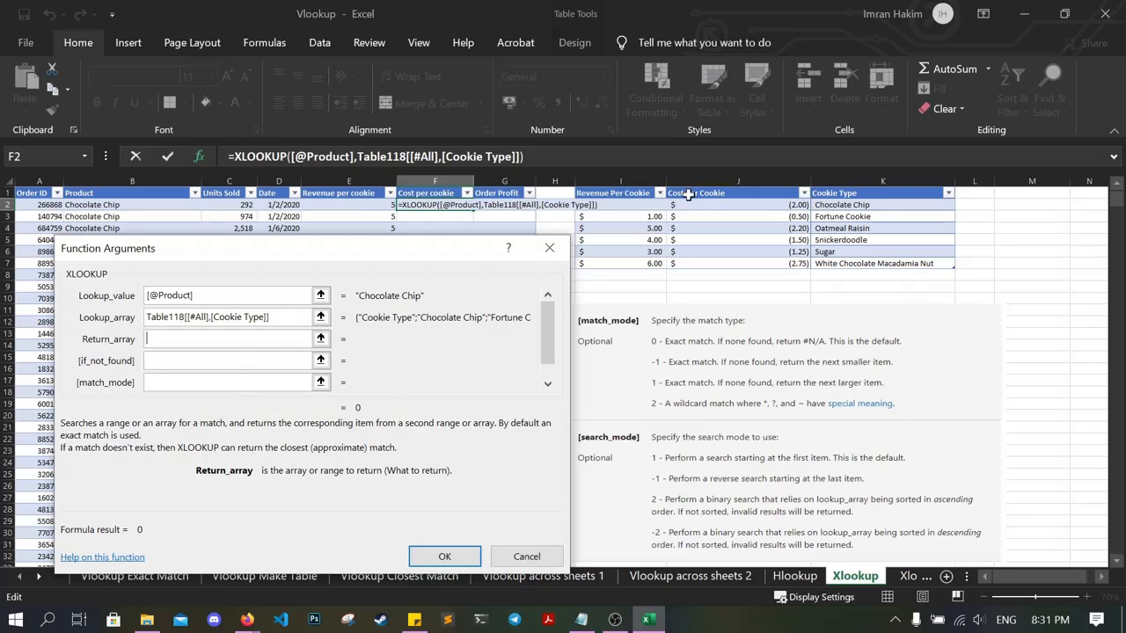
{"action": "left_click_drag", "start_coordinate": [689, 193], "coordinate": [710, 259]}
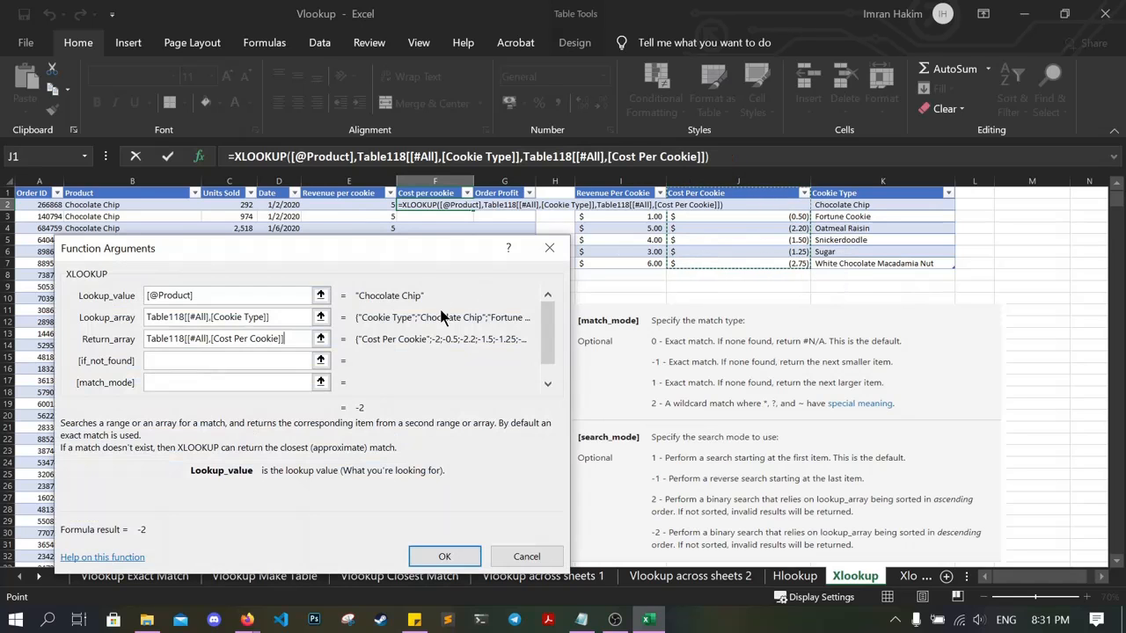
{"action": "left_click_drag", "start_coordinate": [407, 238], "coordinate": [520, 163]}
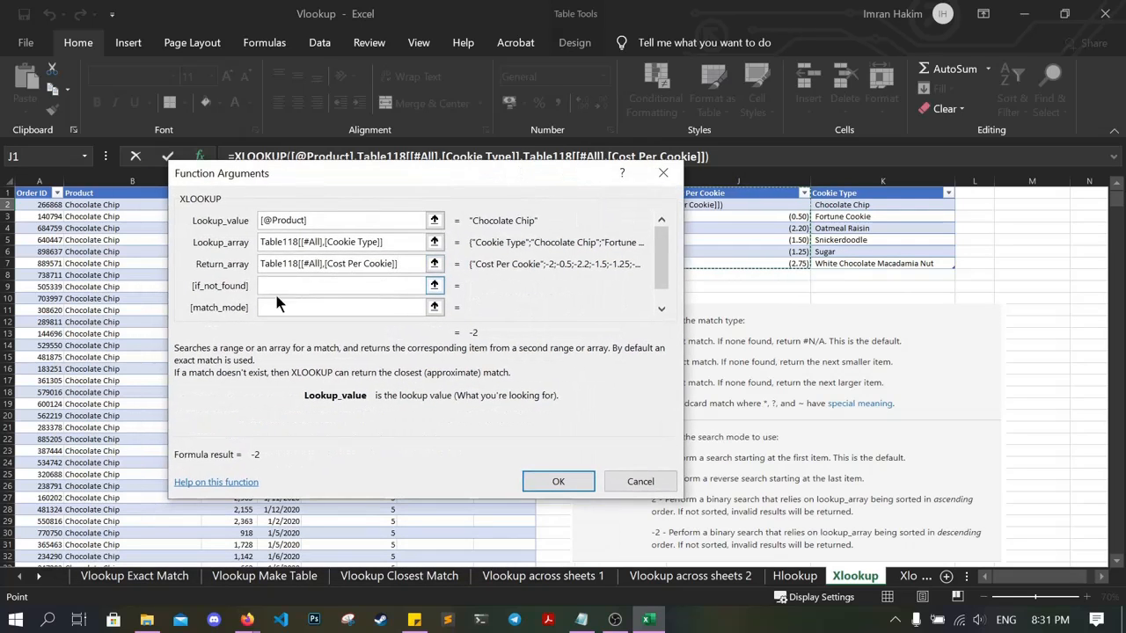
{"action": "left_click_drag", "start_coordinate": [657, 253], "coordinate": [661, 230]}
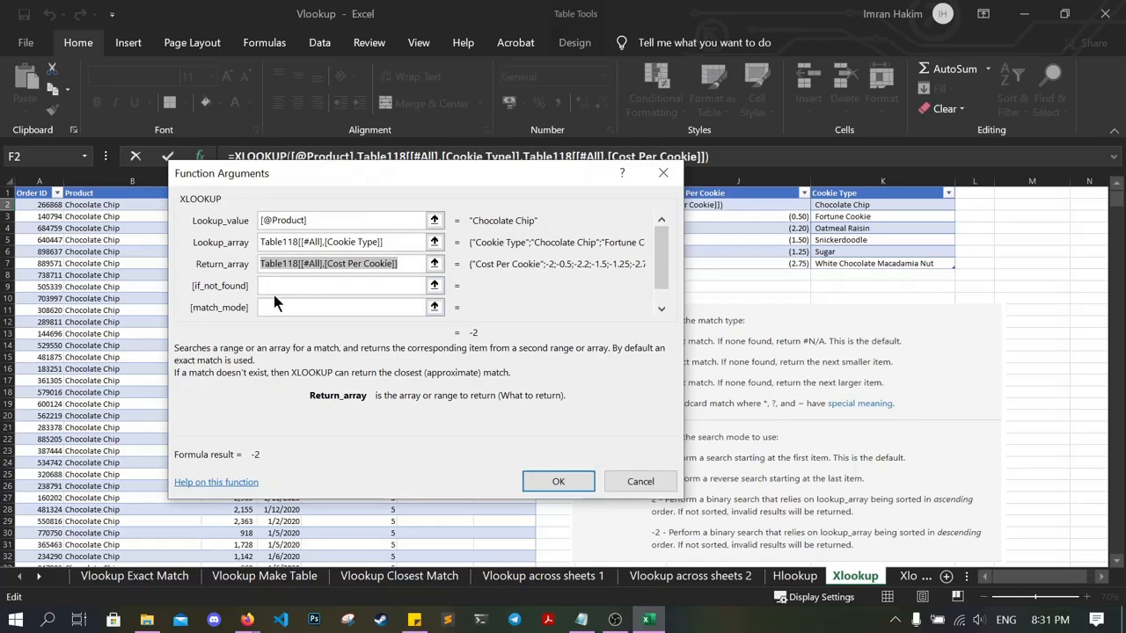
- Set the if-not-found result to "Not found" and apply the Cost per cookie formula
{"action": "left_click", "coordinate": [344, 292]}
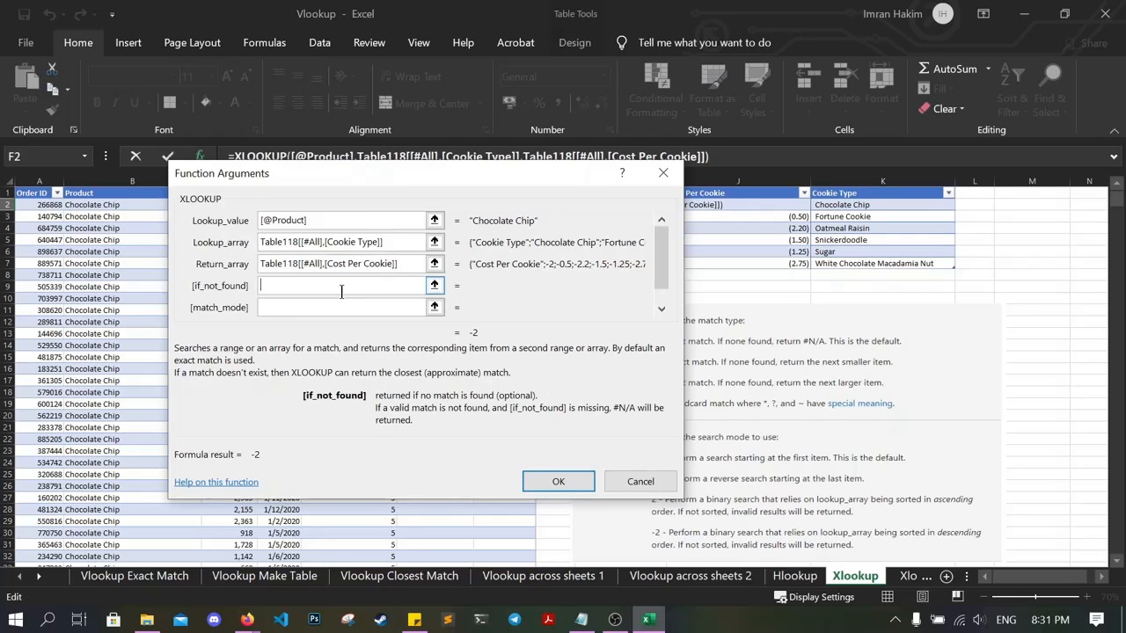
{"action": "type", "text": "\"n"}
{"action": "key", "text": "BackSpace"}
{"action": "type", "text": "Not found "}
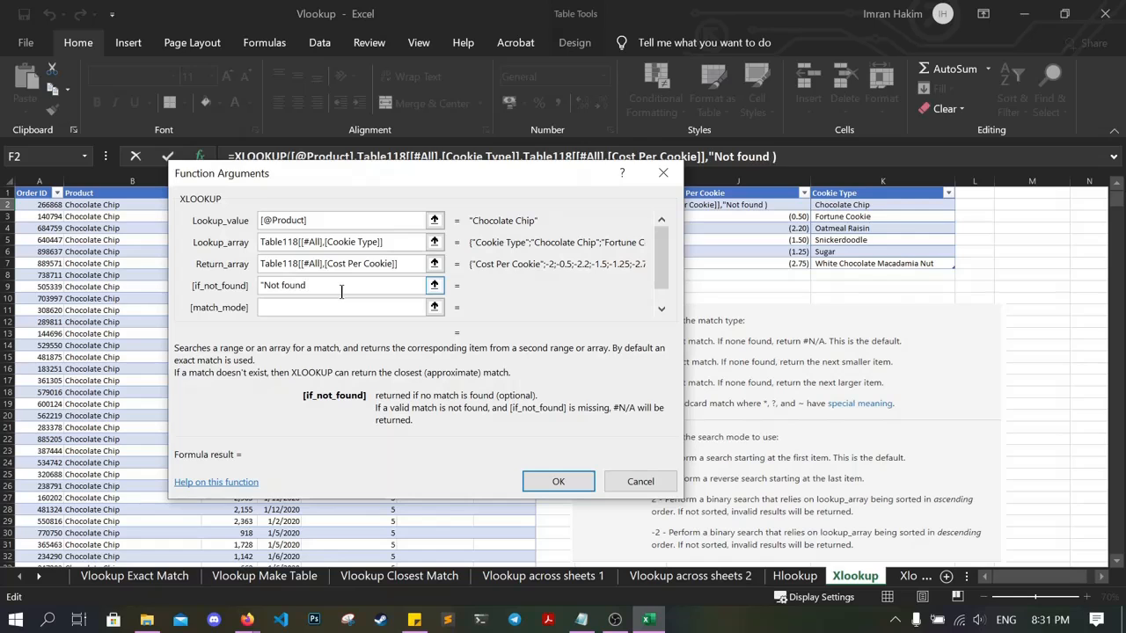
{"action": "type", "text": "\""}
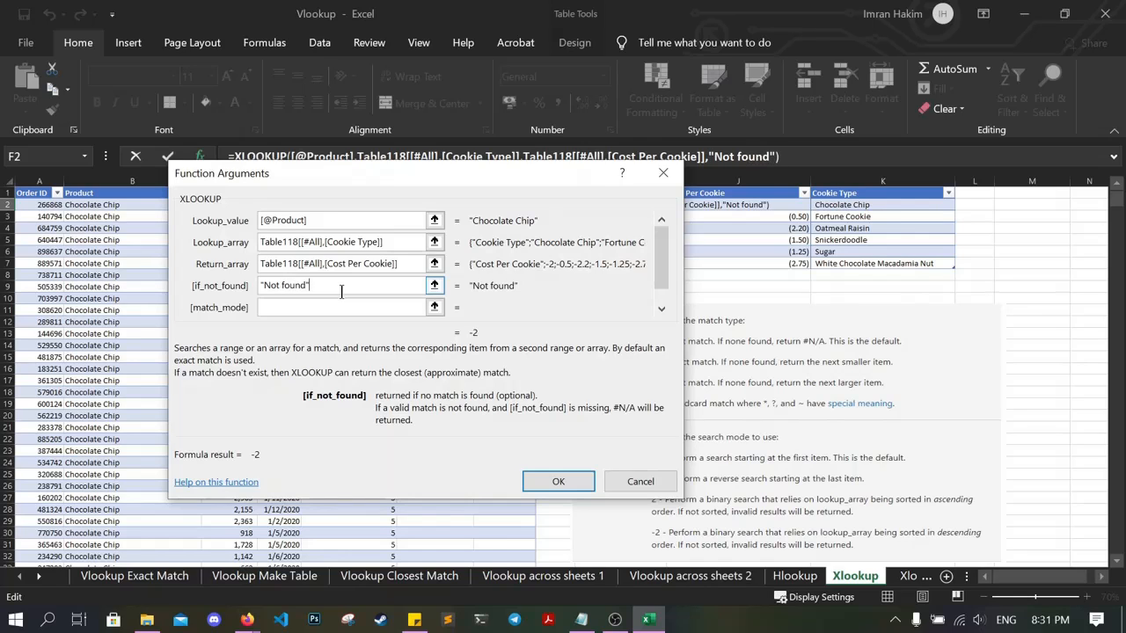
{"action": "left_click", "coordinate": [562, 481]}
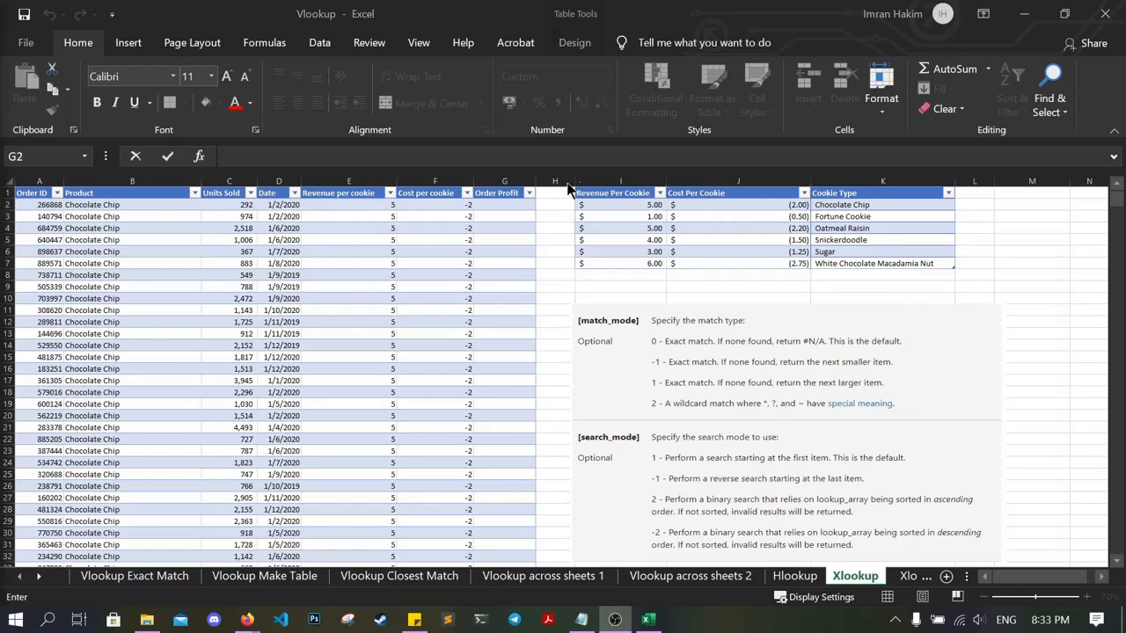
- Start a formula in Order Profit cell G2 with XLOOKUP nested inside SUM, and open the XLOOKUP arguments
{"action": "left_click", "coordinate": [506, 204]}
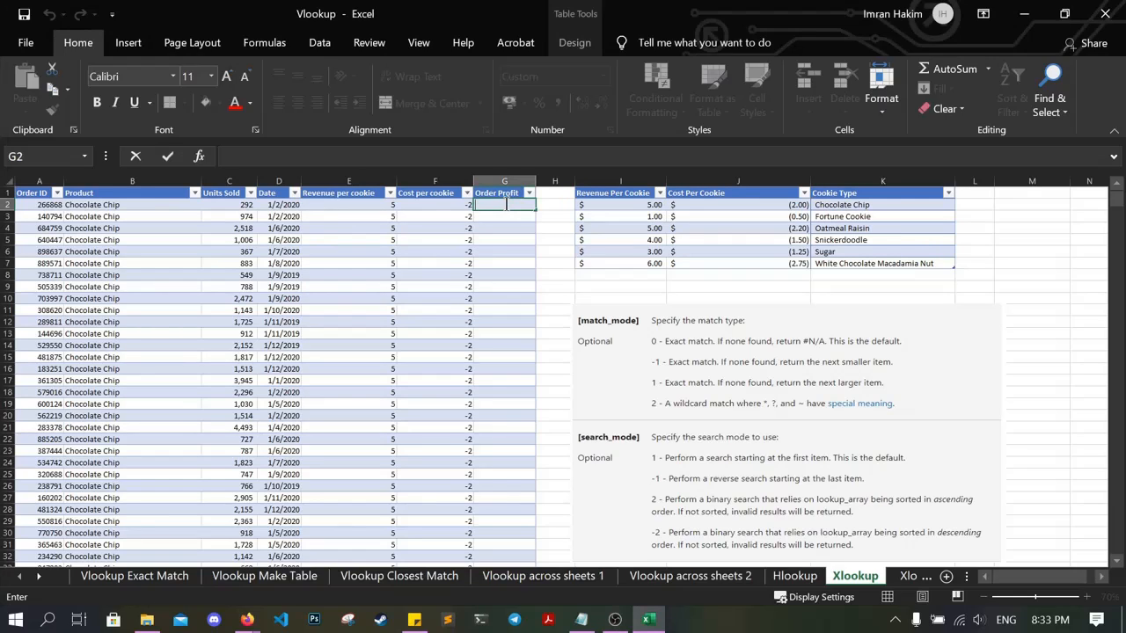
{"action": "left_click", "coordinate": [376, 154]}
{"action": "type", "text": "=sum"}
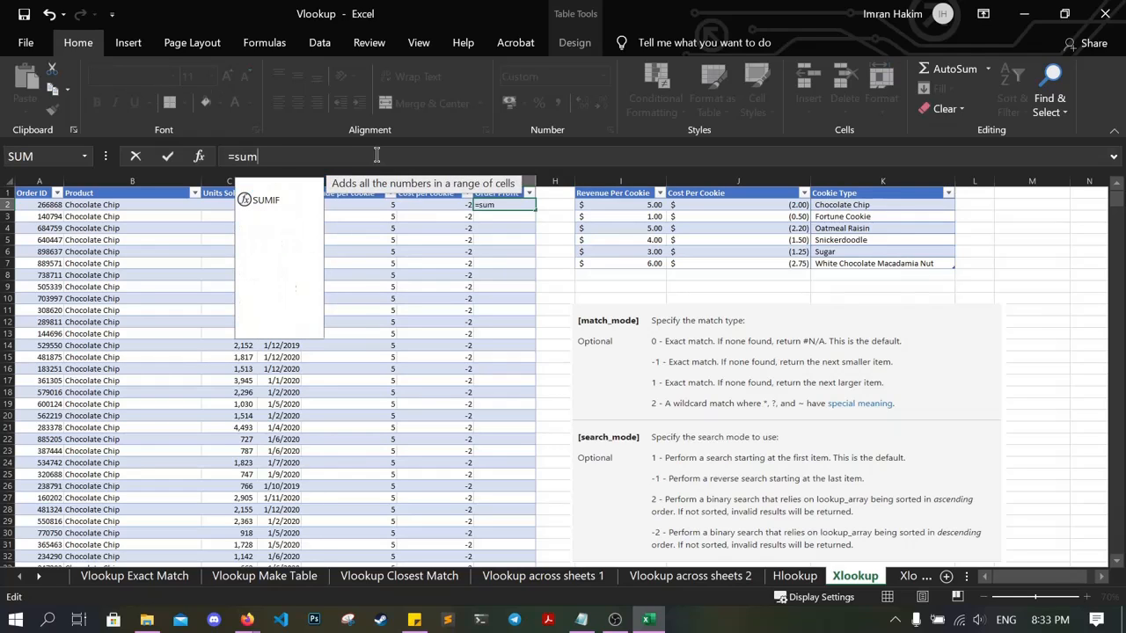
{"action": "double_click", "coordinate": [283, 188]}
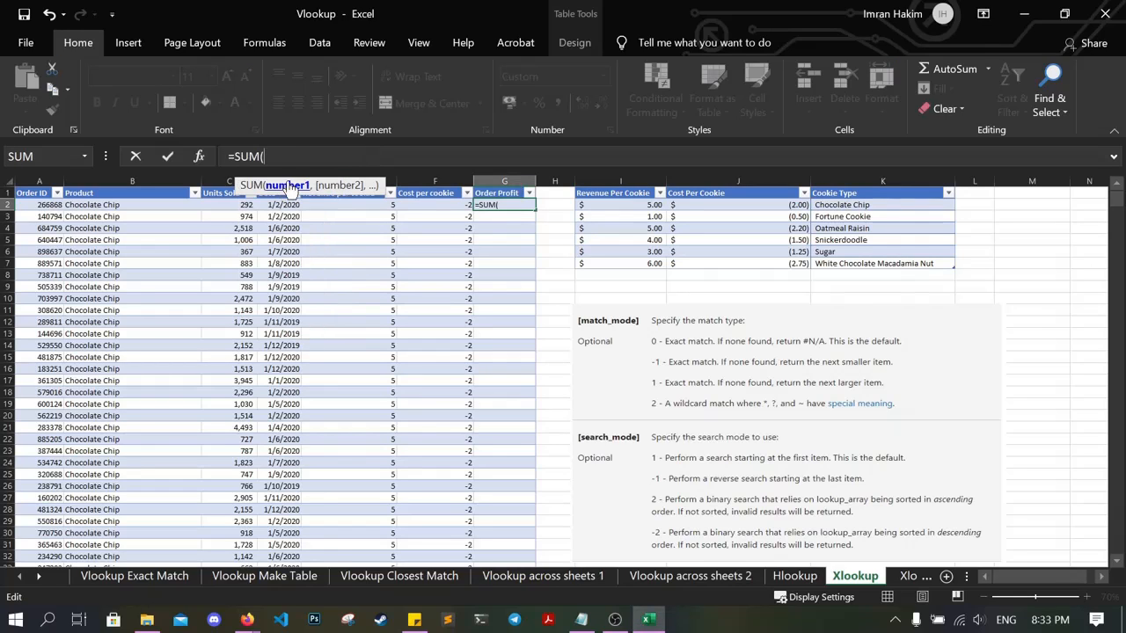
{"action": "type", "text": "xlo"}
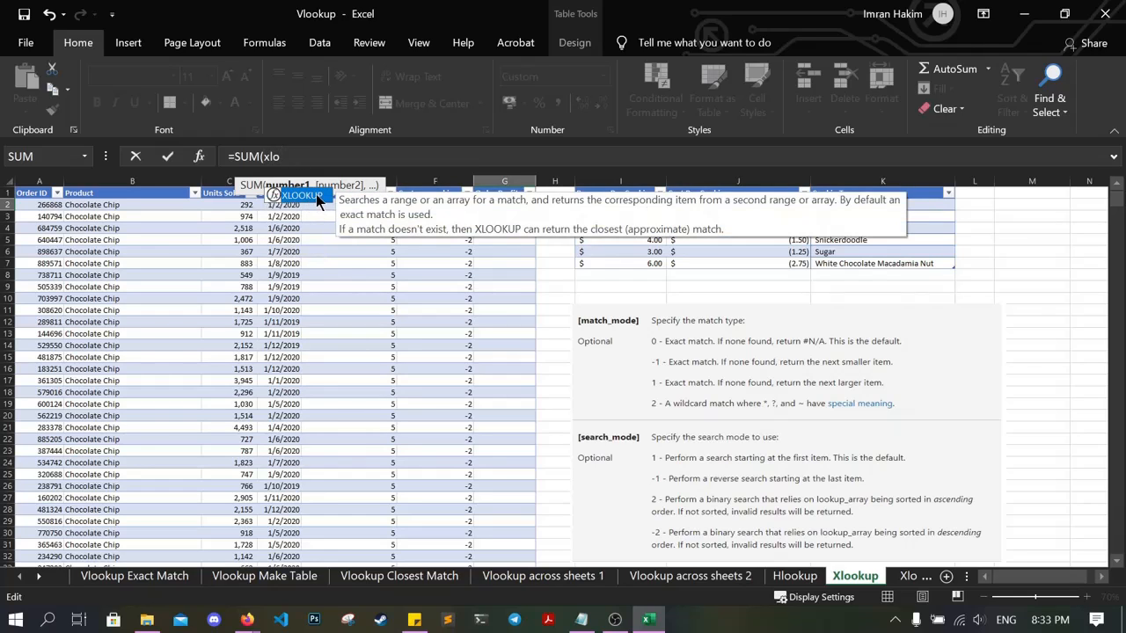
{"action": "double_click", "coordinate": [316, 197]}
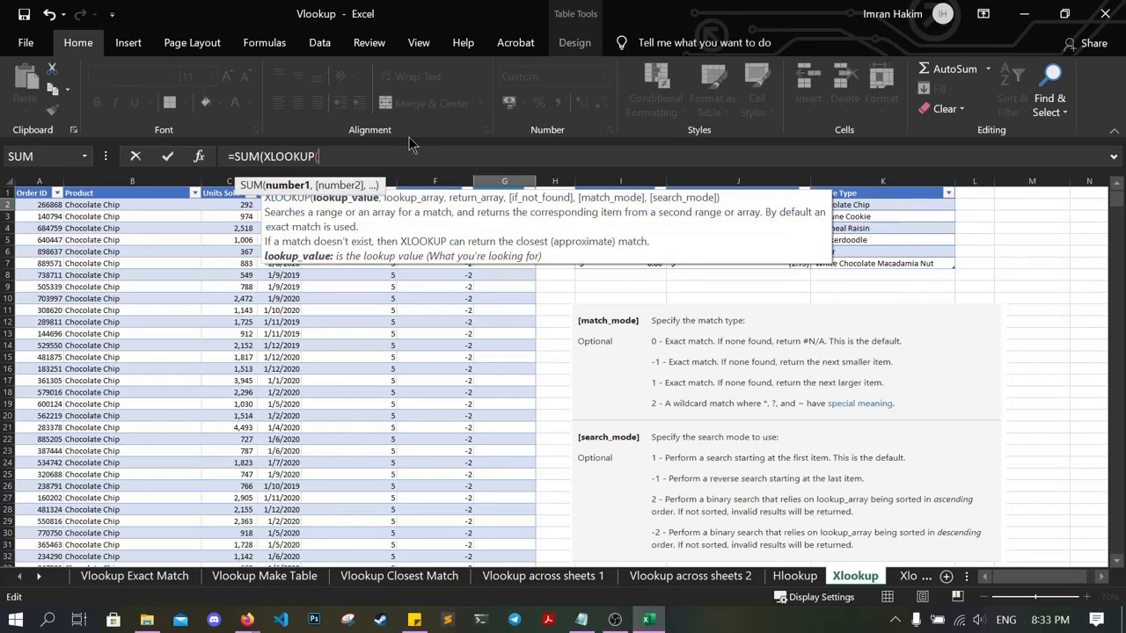
{"action": "left_click", "coordinate": [200, 157]}
{"action": "left_click_drag", "start_coordinate": [424, 171], "coordinate": [820, 291]}
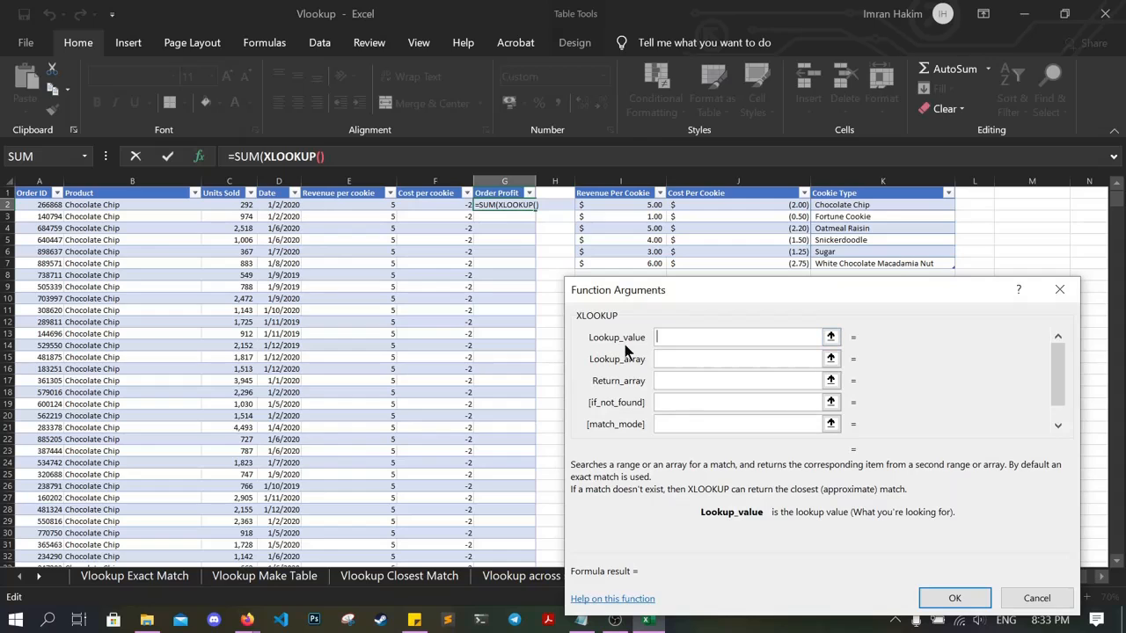
- For the Order Profit lookup, use Product cell B2 as lookup value and the Cookie Type column with its header as lookup array
{"action": "left_click", "coordinate": [154, 205]}
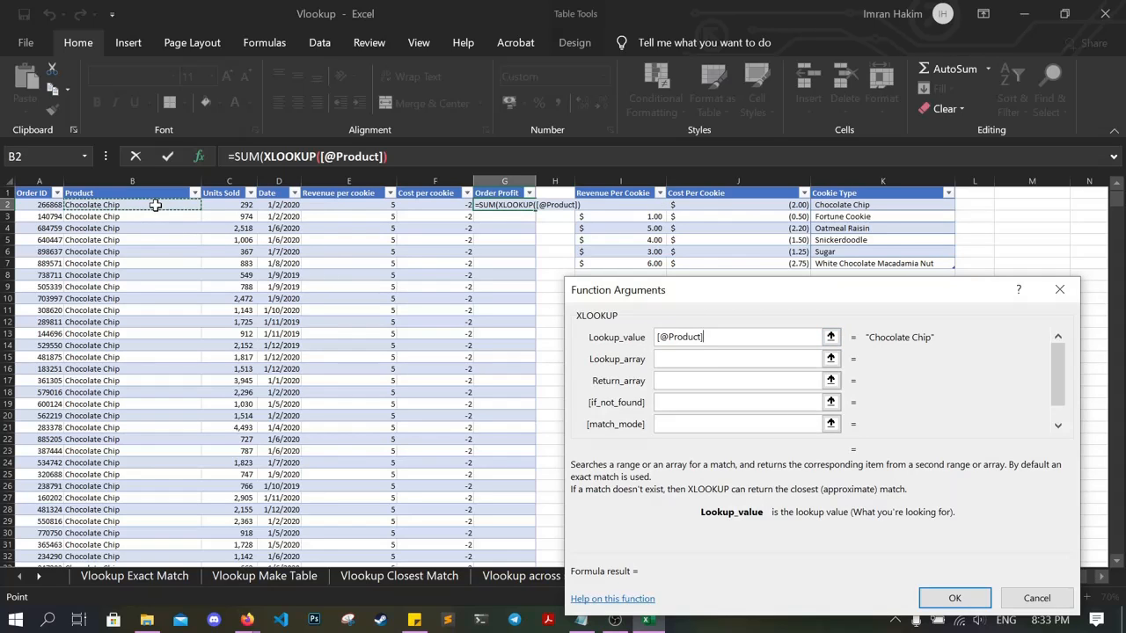
{"action": "left_click", "coordinate": [682, 359]}
{"action": "left_click_drag", "start_coordinate": [753, 302], "coordinate": [380, 246]}
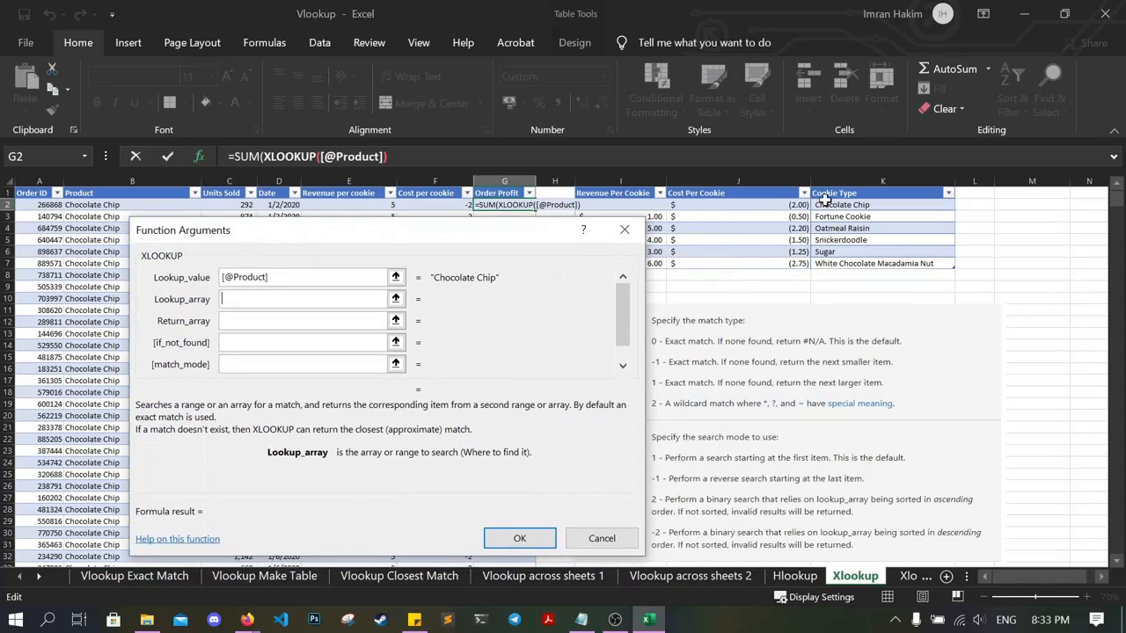
{"action": "left_click_drag", "start_coordinate": [840, 195], "coordinate": [843, 263]}
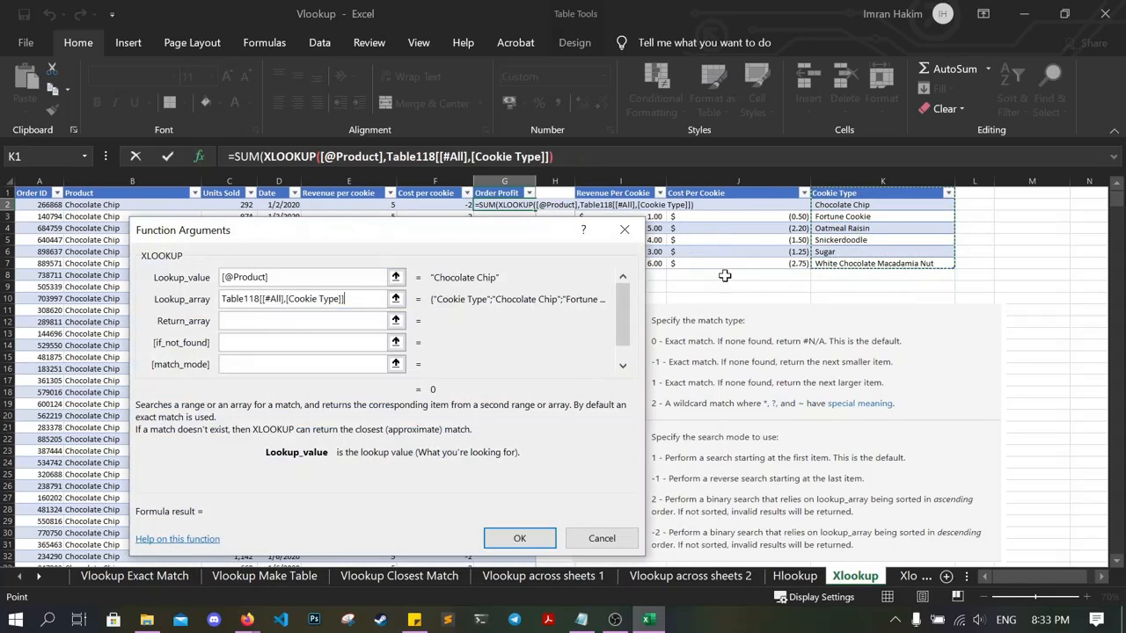
- Set the return array to both the Revenue Per Cookie and Cost Per Cookie columns, headers included, and apply the closed SUM formula
{"action": "left_click", "coordinate": [256, 321]}
{"action": "left_click_drag", "start_coordinate": [413, 226], "coordinate": [298, 178]}
{"action": "left_click_drag", "start_coordinate": [367, 186], "coordinate": [376, 184]}
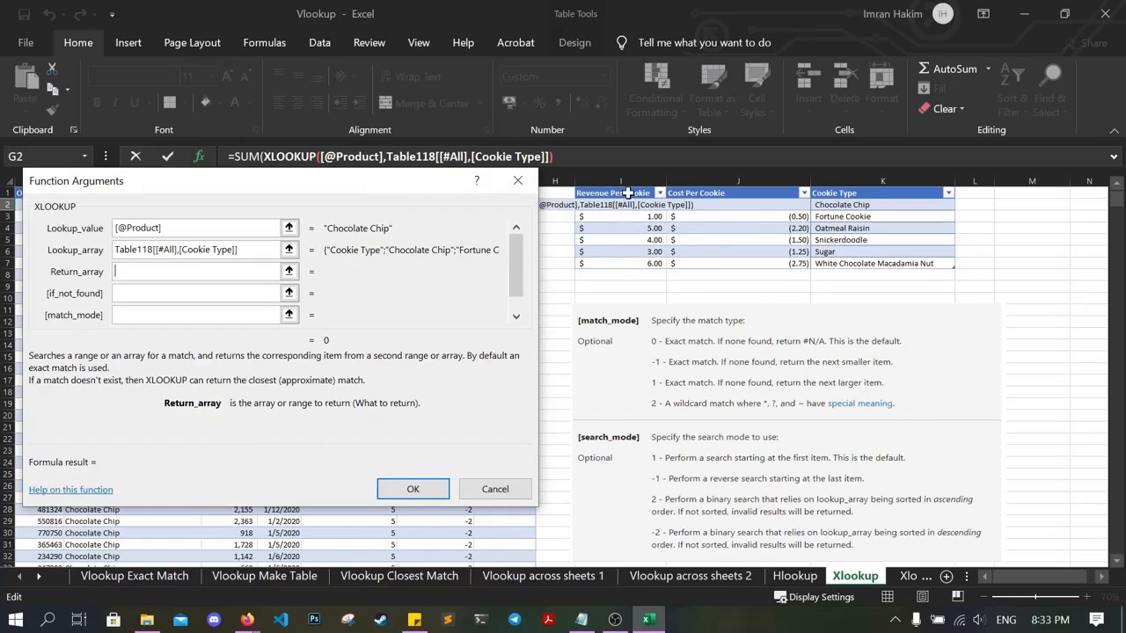
{"action": "left_click_drag", "start_coordinate": [605, 193], "coordinate": [710, 264]}
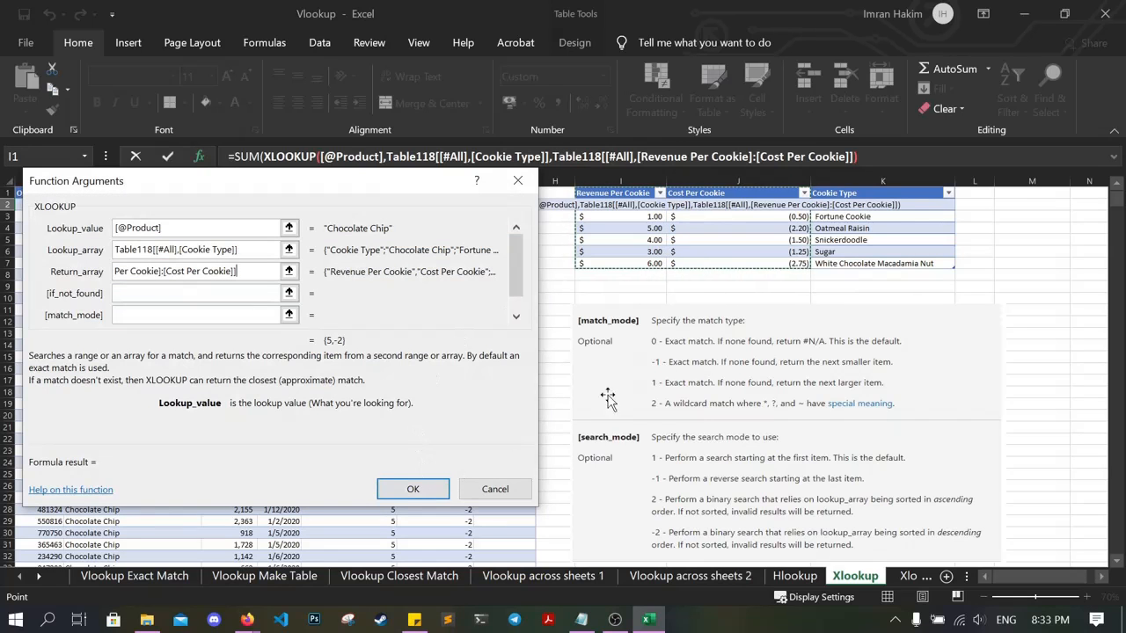
{"action": "left_click", "coordinate": [879, 157]}
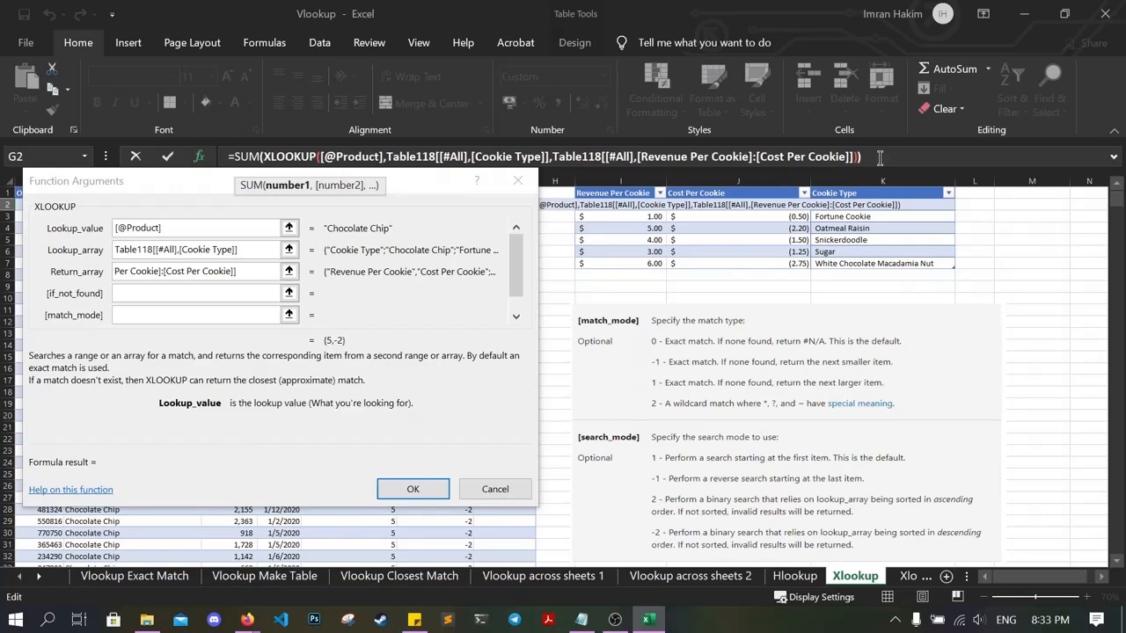
{"action": "left_click", "coordinate": [880, 157]}
{"action": "left_click", "coordinate": [495, 467]}
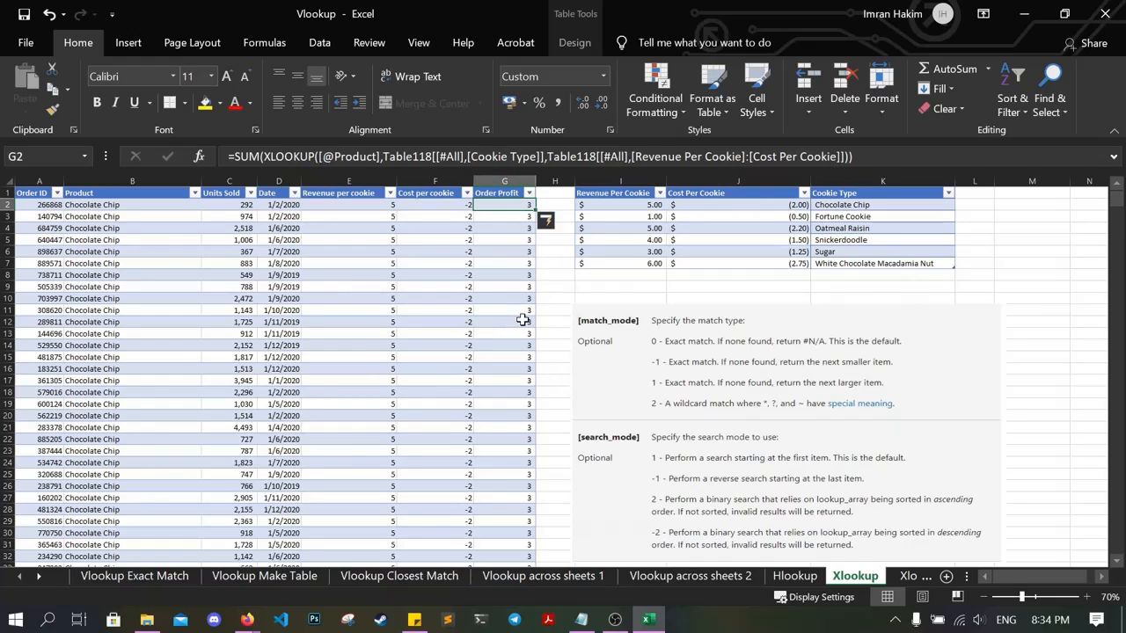
- Extend the Order Profit formula in G2 by multiplying the sum by the row's Units Sold value, and apply it
{"action": "left_click", "coordinate": [890, 155]}
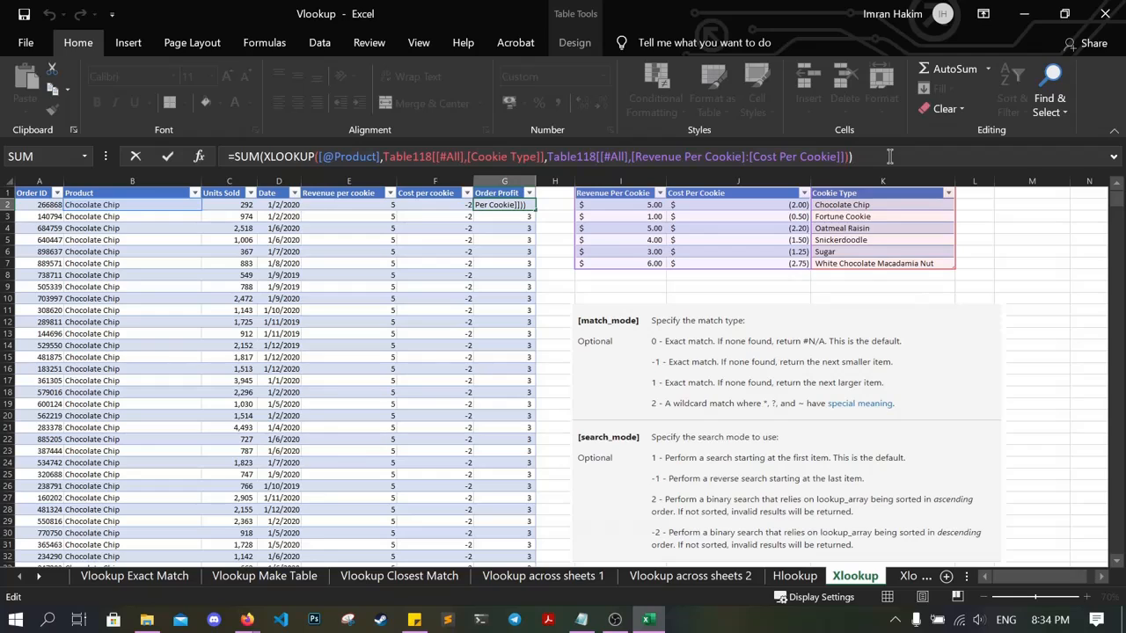
{"action": "left_click", "coordinate": [225, 205]}
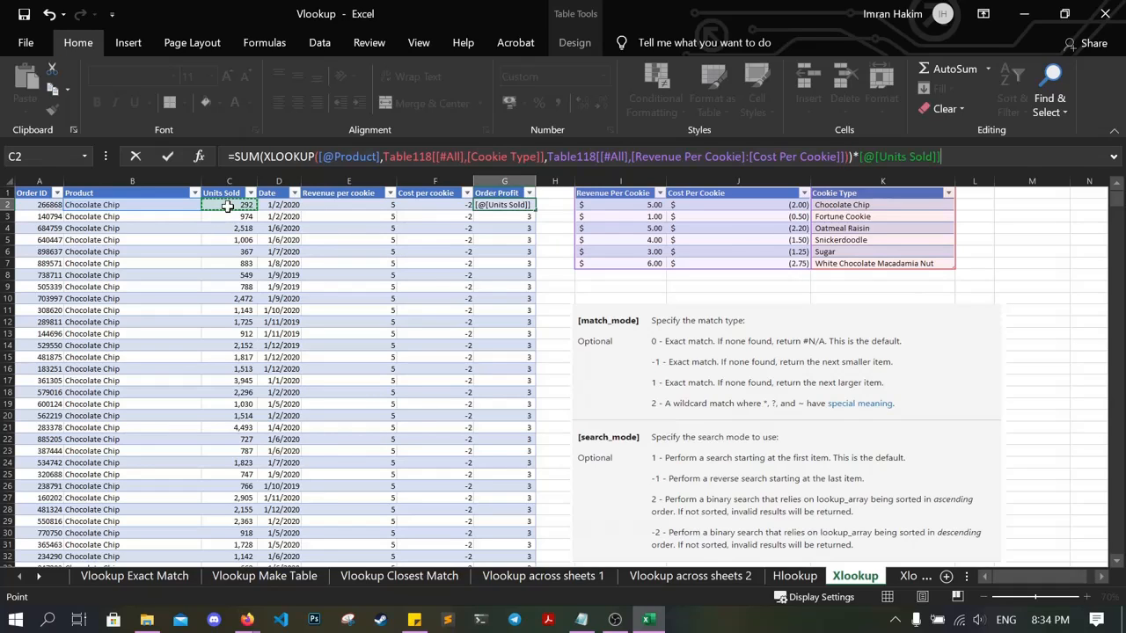
{"action": "left_click", "coordinate": [962, 159]}
{"action": "key", "text": "Return"}
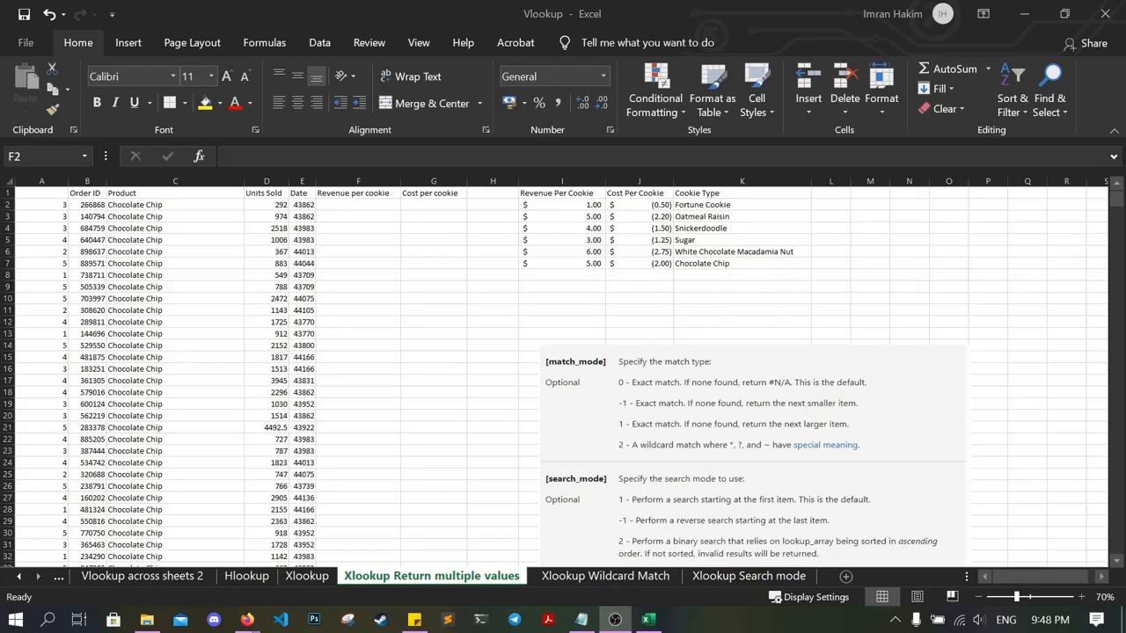
- On the Xlookup Return multiple values sheet, insert the XLOOKUP function from the full function list into Revenue per cookie cell F2
{"action": "double_click", "coordinate": [358, 205]}
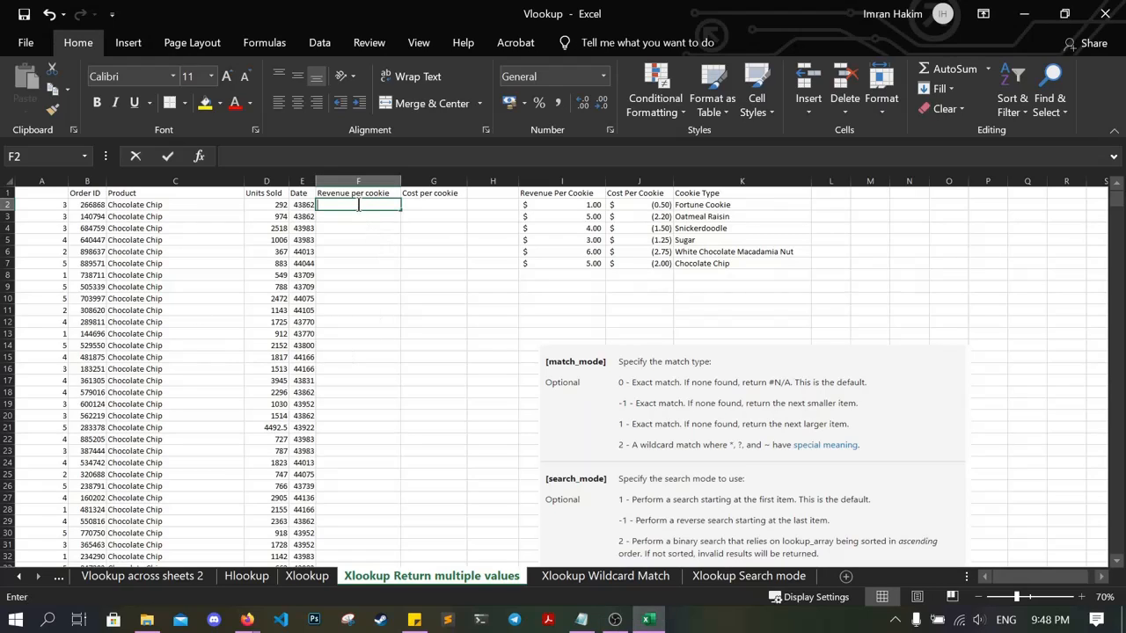
{"action": "left_click", "coordinate": [201, 159]}
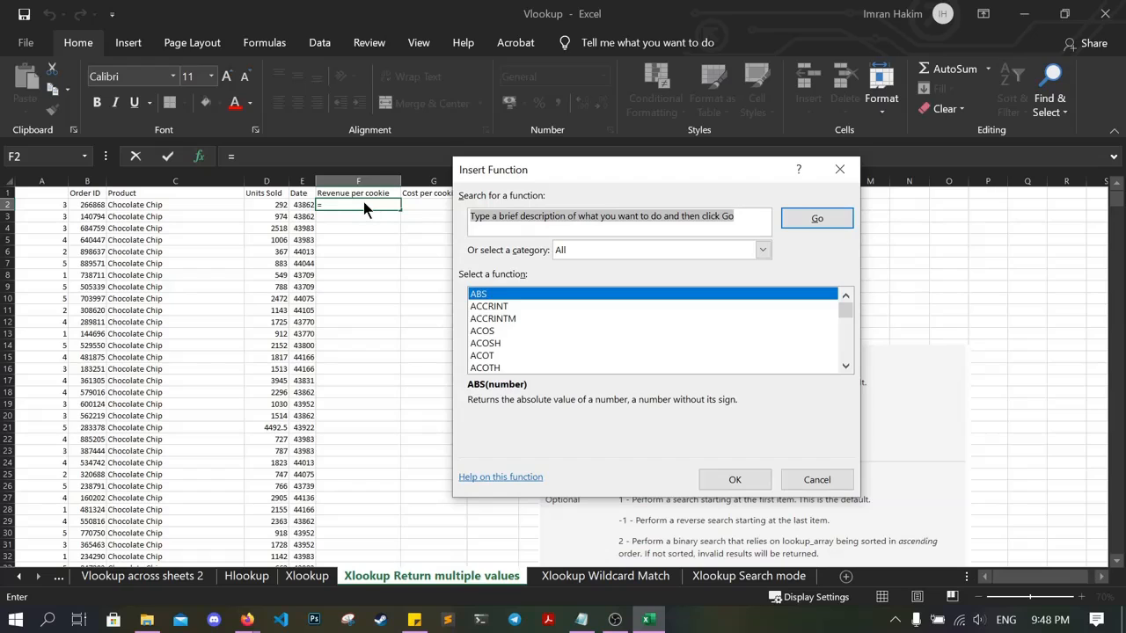
{"action": "scroll", "coordinate": [792, 321], "scroll_direction": "down", "scroll_amount": 9}
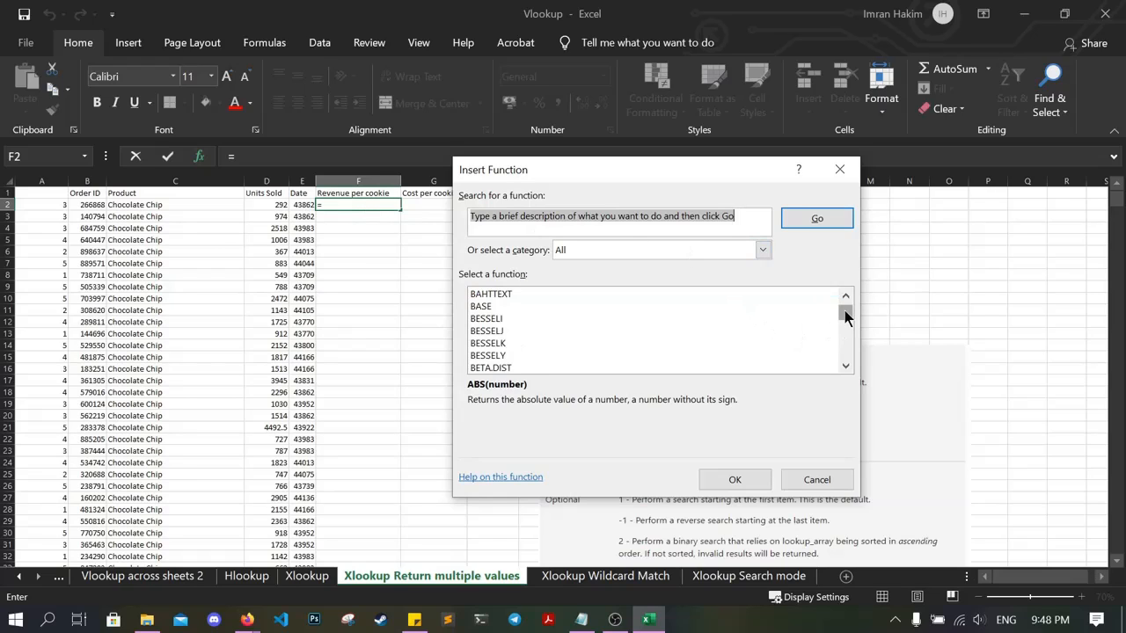
{"action": "left_click_drag", "start_coordinate": [845, 315], "coordinate": [844, 364]}
{"action": "scroll", "coordinate": [637, 360], "scroll_direction": "up", "scroll_amount": 2}
{"action": "left_click", "coordinate": [480, 320]}
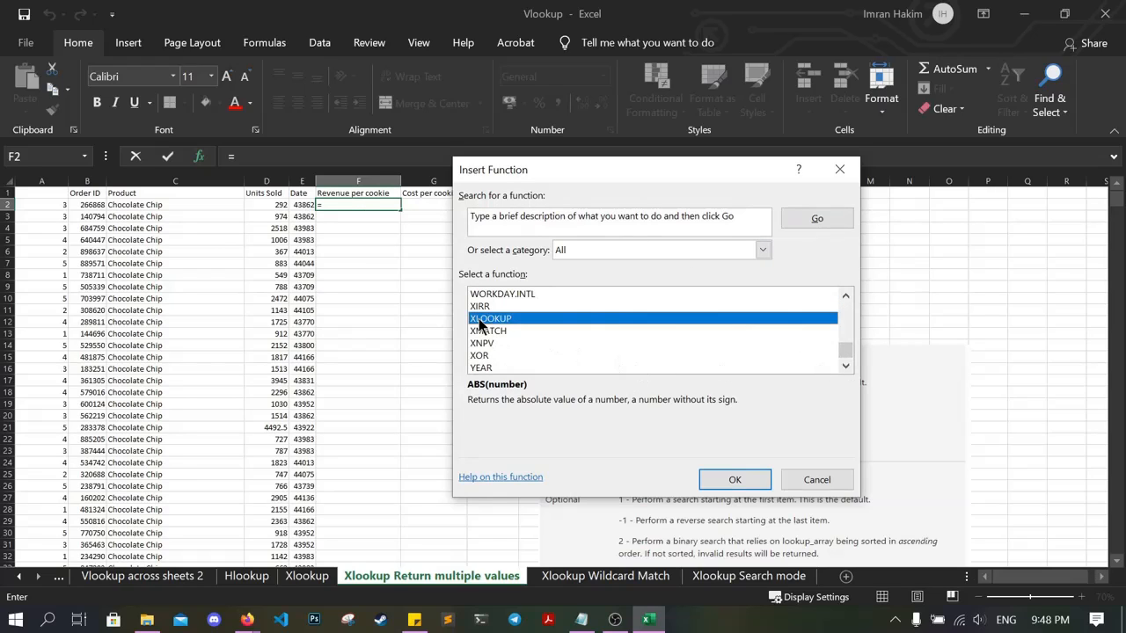
{"action": "double_click", "coordinate": [479, 320]}
{"action": "left_click_drag", "start_coordinate": [582, 174], "coordinate": [605, 219]}
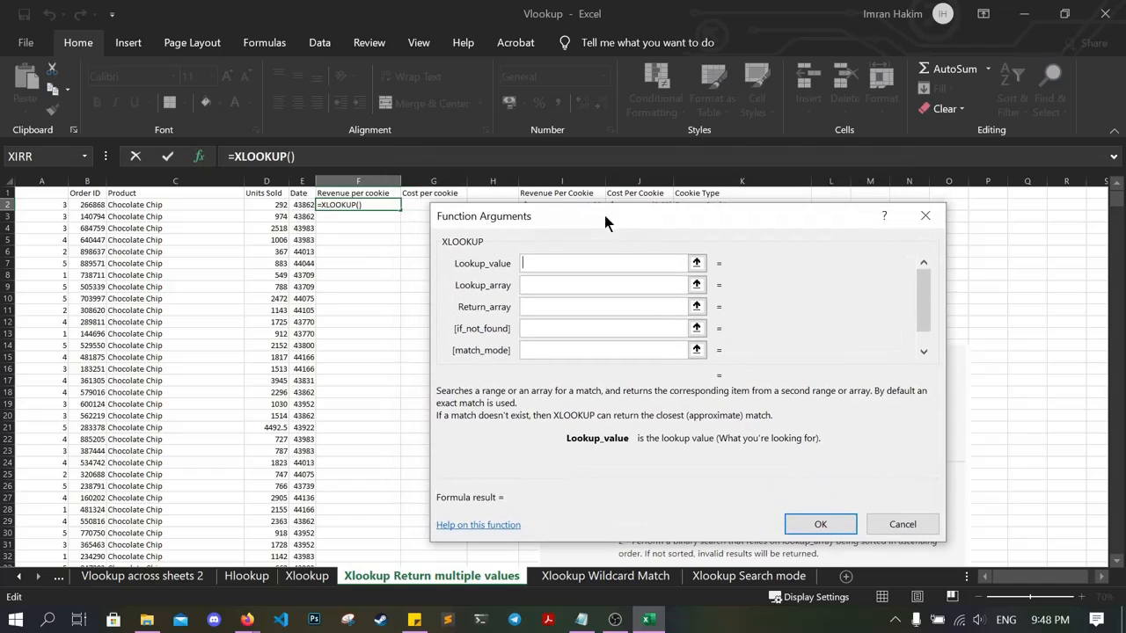
- Use Product cell C2 as the lookup value and the Cookie Type range K1:K7 as the lookup array
{"action": "left_click", "coordinate": [174, 205]}
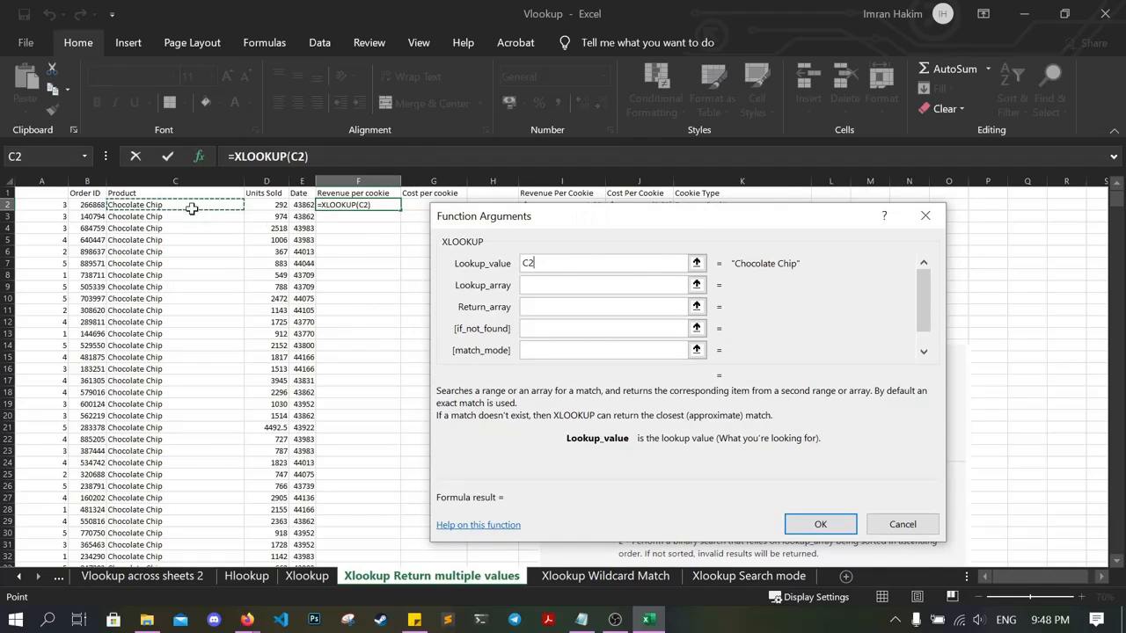
{"action": "left_click", "coordinate": [604, 285]}
{"action": "left_click_drag", "start_coordinate": [635, 221], "coordinate": [333, 247]}
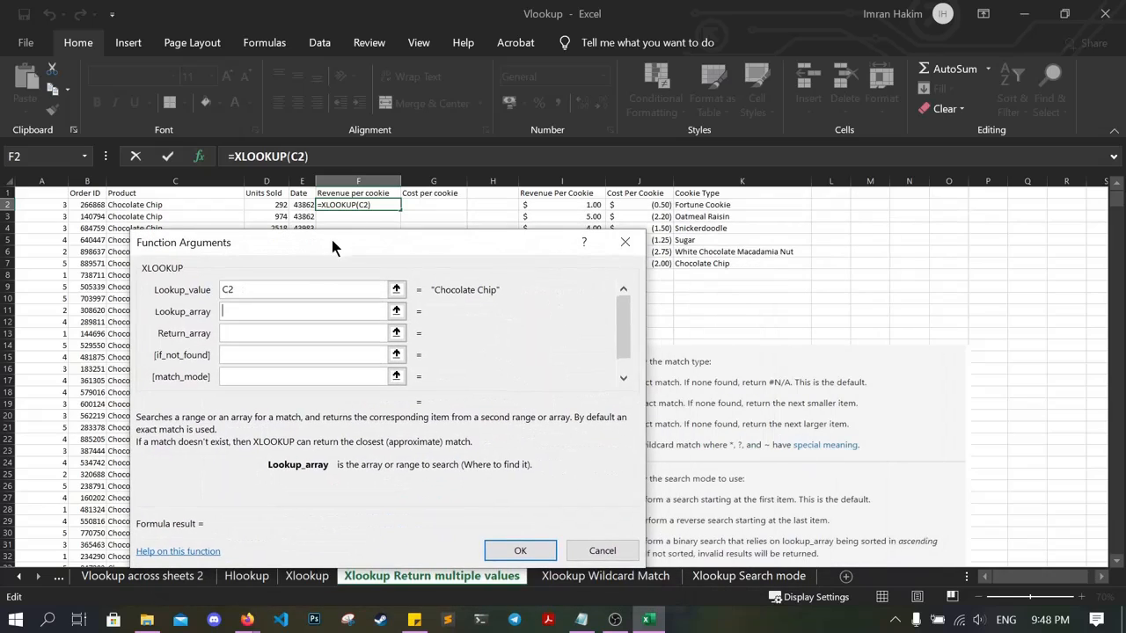
{"action": "left_click_drag", "start_coordinate": [689, 192], "coordinate": [715, 269]}
- Set the return array to I1:J7, covering both the Revenue Per Cookie and Cost Per Cookie columns
{"action": "left_click", "coordinate": [255, 331]}
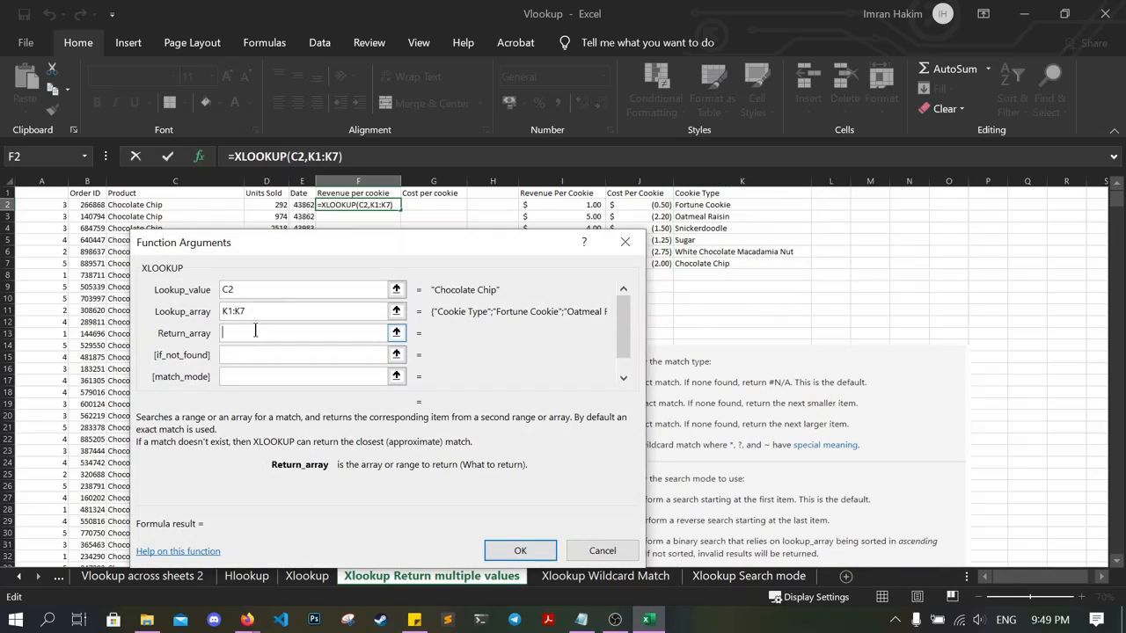
{"action": "left_click_drag", "start_coordinate": [453, 244], "coordinate": [658, 308]}
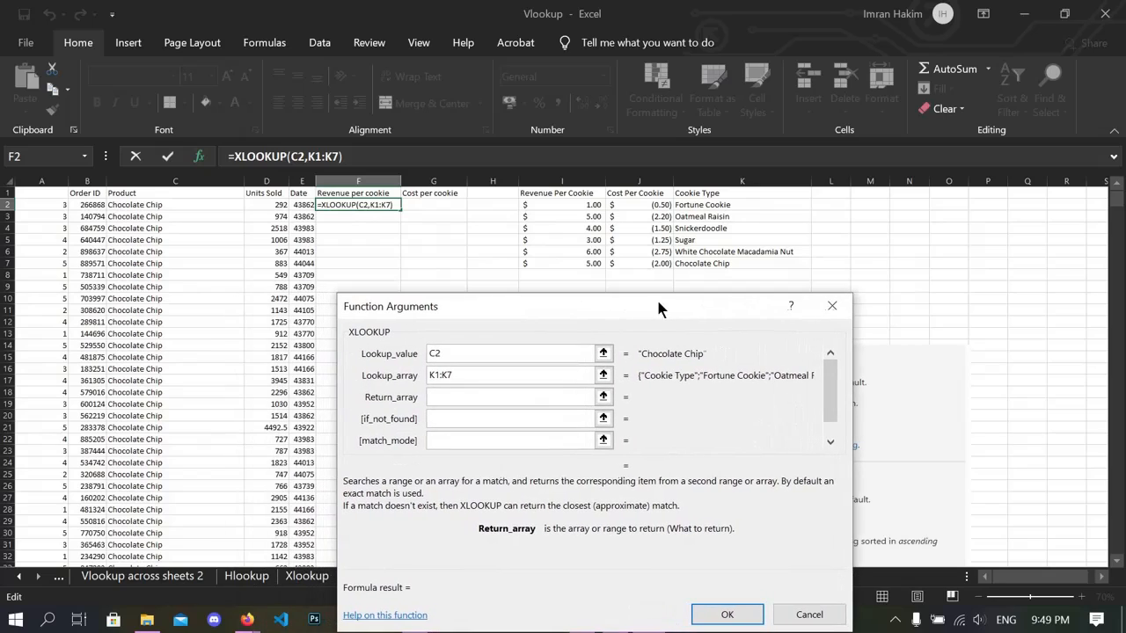
{"action": "left_click_drag", "start_coordinate": [525, 193], "coordinate": [631, 263]}
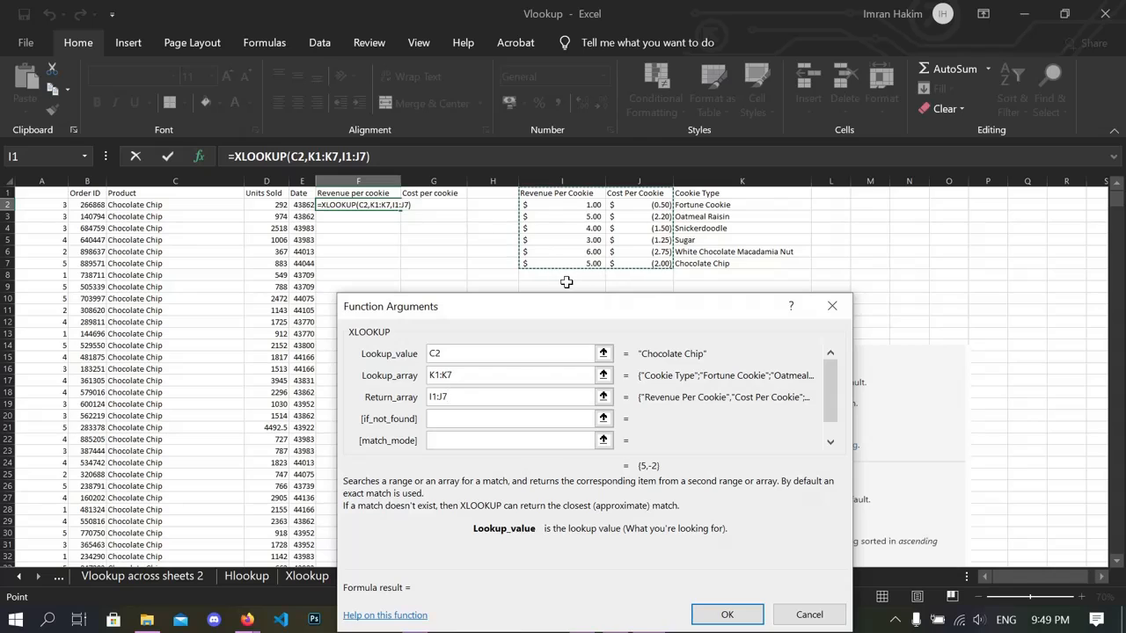
{"action": "left_click_drag", "start_coordinate": [554, 299], "coordinate": [576, 157]}
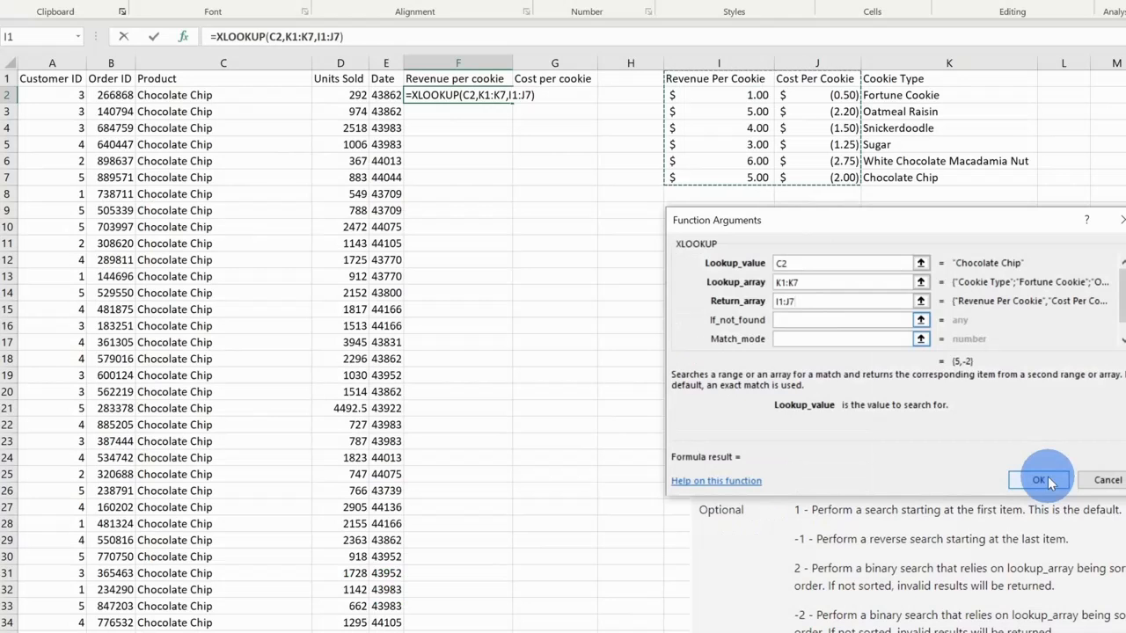
- Apply the XLOOKUP formula in F2 and check the values returned for revenue and cost per cookie
{"action": "left_click", "coordinate": [1038, 477]}
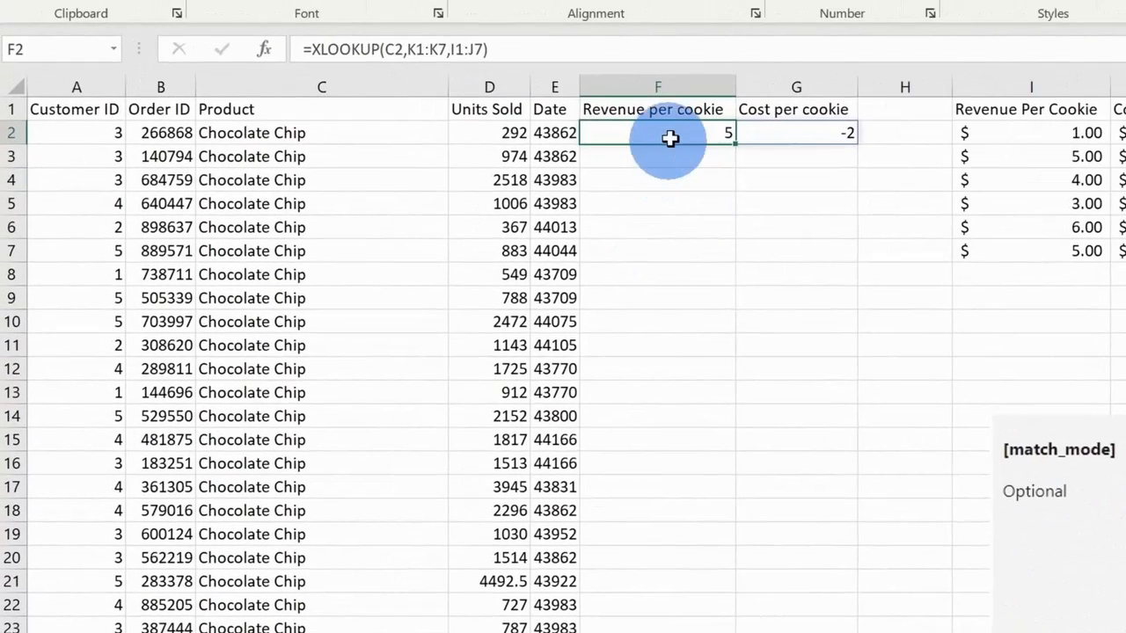
{"action": "left_click", "coordinate": [746, 137]}
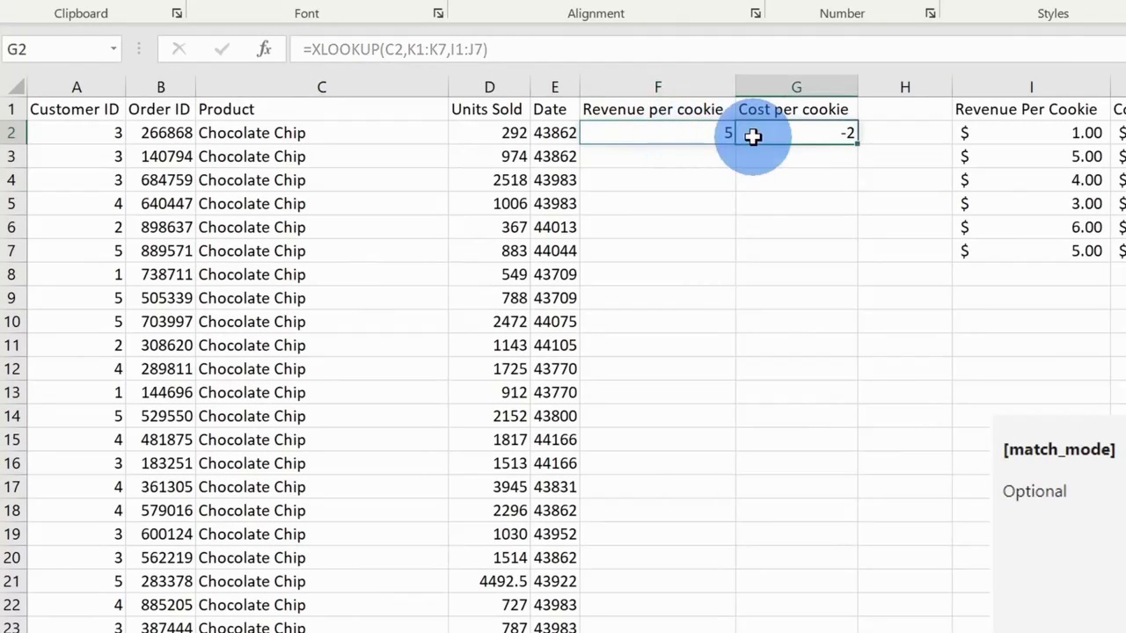
{"action": "left_click", "coordinate": [797, 176]}
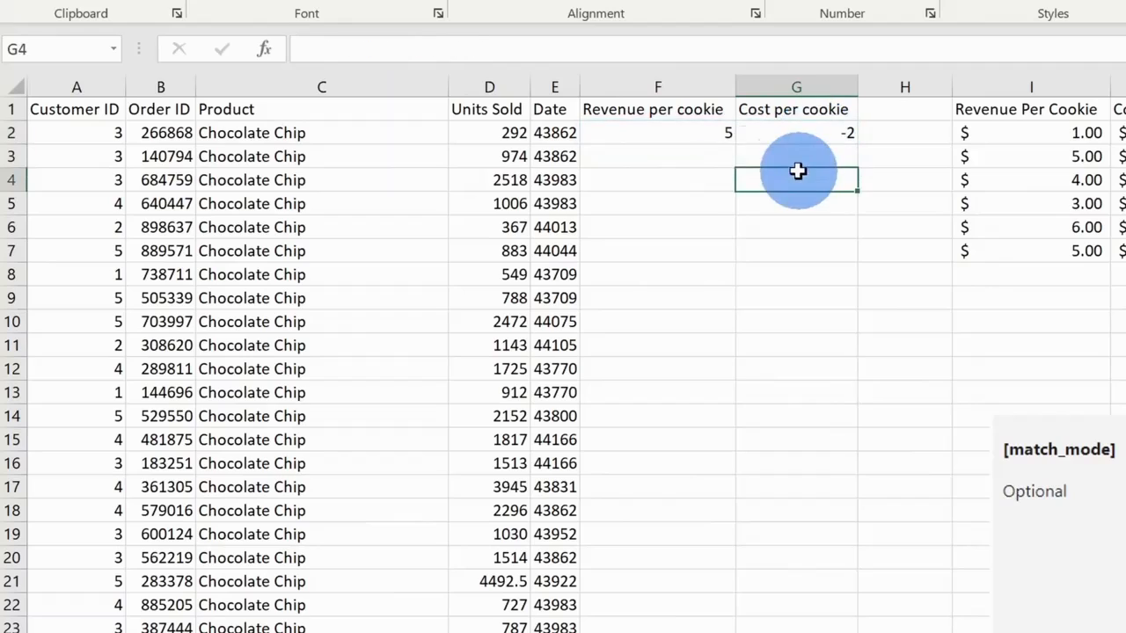
- Make the F2 formula's lookup and return ranges absolute as $K$1:$K$7 and $I$1:$J$7, and apply the change
{"action": "left_click", "coordinate": [672, 141]}
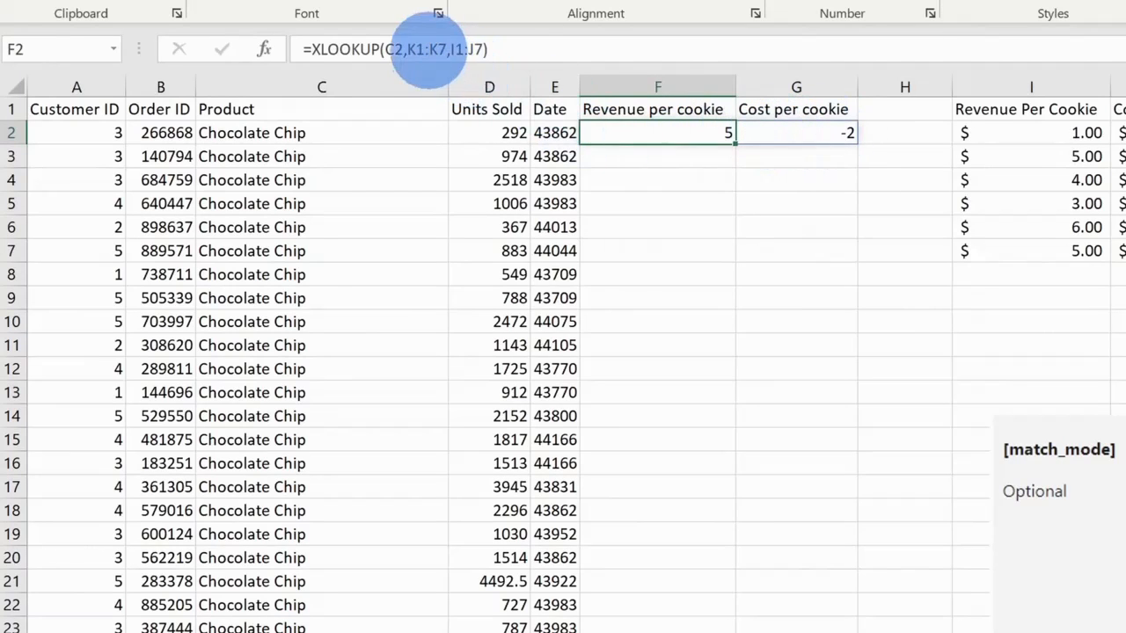
{"action": "left_click", "coordinate": [414, 49]}
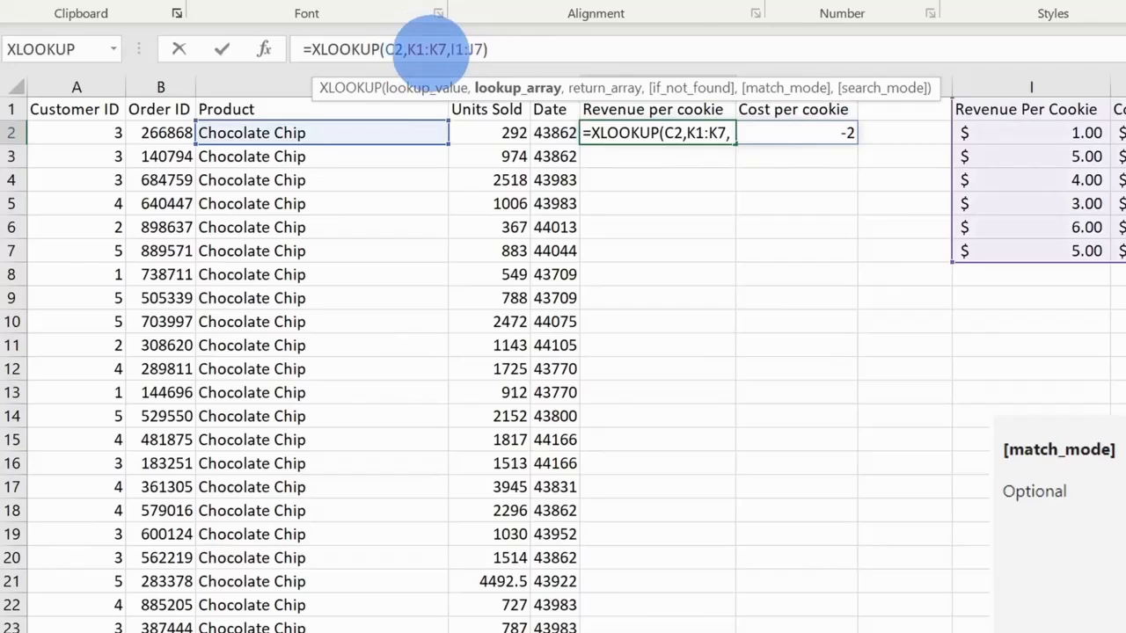
{"action": "key", "text": "F4"}
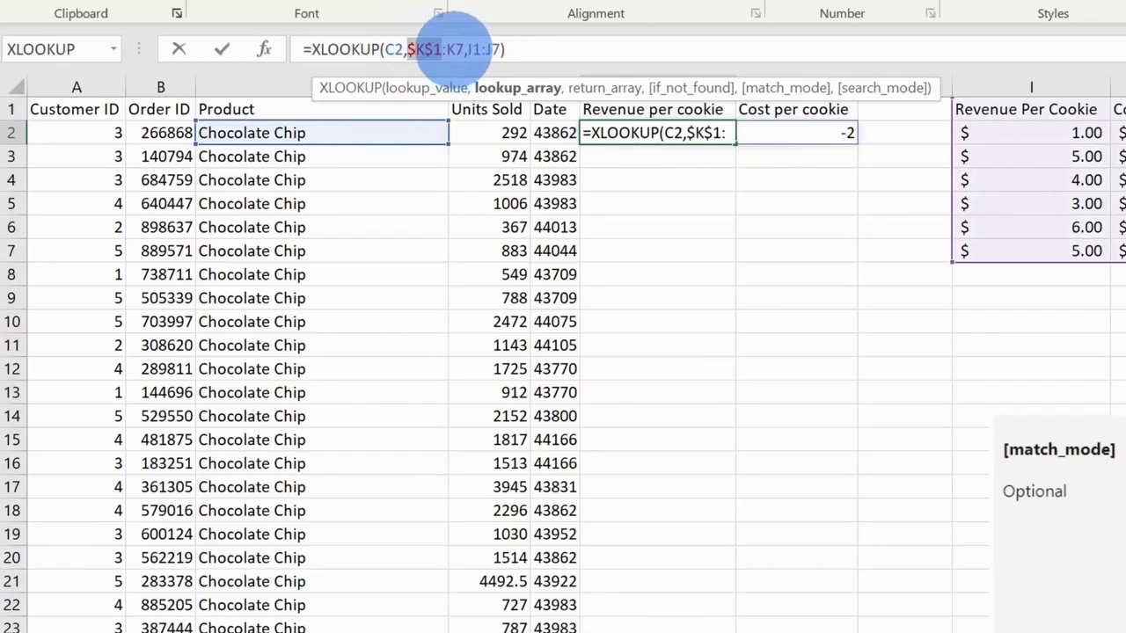
{"action": "left_click", "coordinate": [452, 49]}
{"action": "key", "text": "F4"}
{"action": "left_click", "coordinate": [491, 49]}
{"action": "key", "text": "F4"}
{"action": "left_click", "coordinate": [531, 49]}
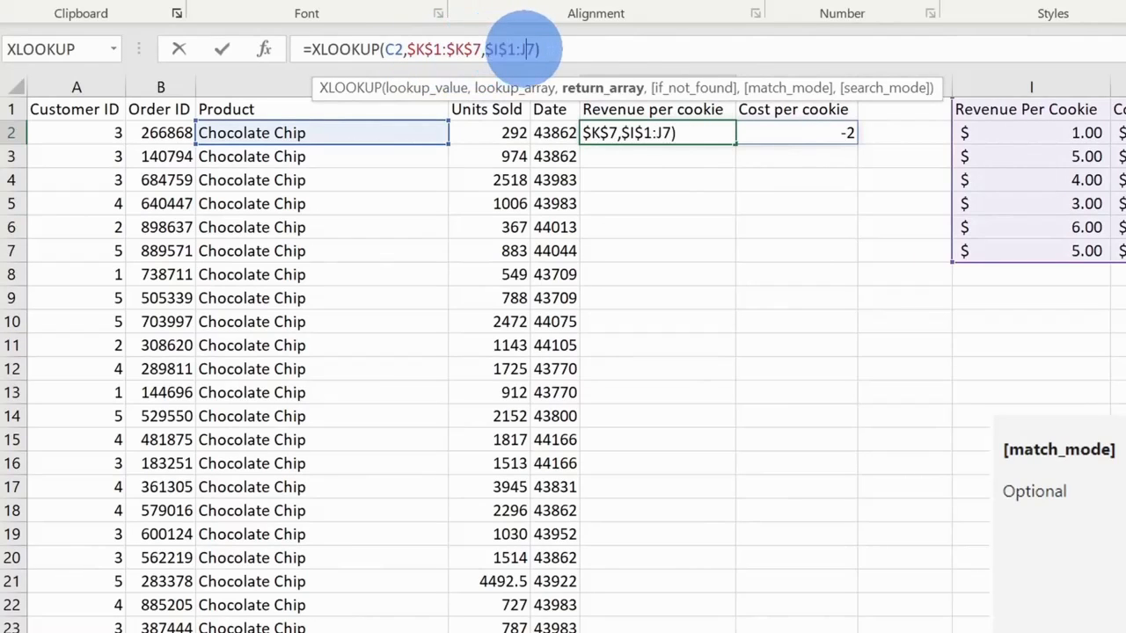
{"action": "key", "text": "F4"}
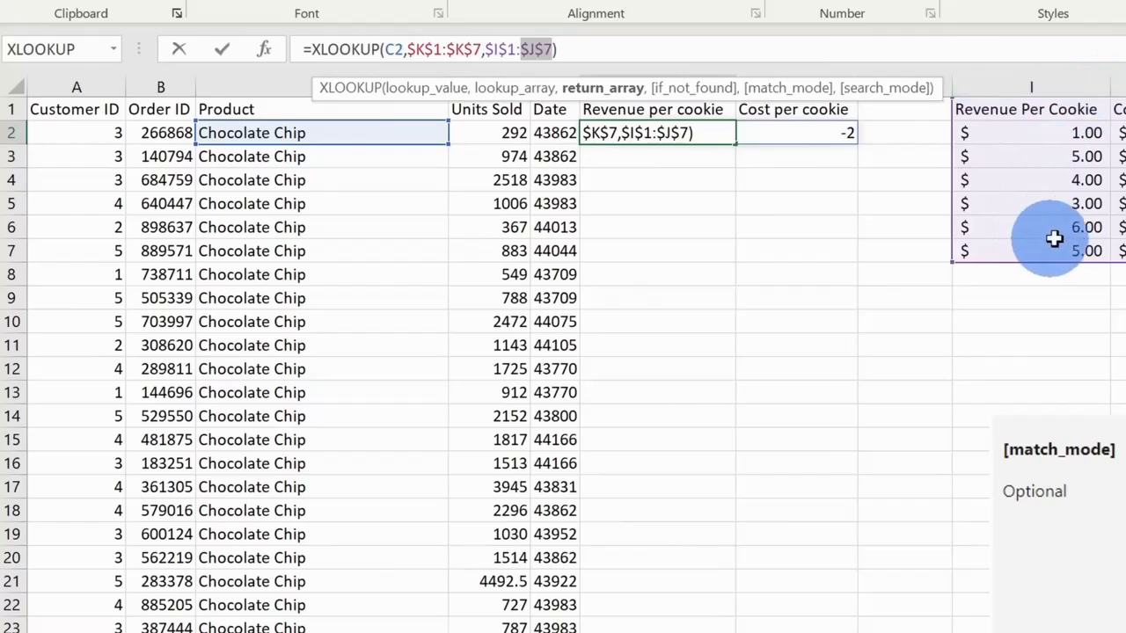
{"action": "key", "text": "Return"}
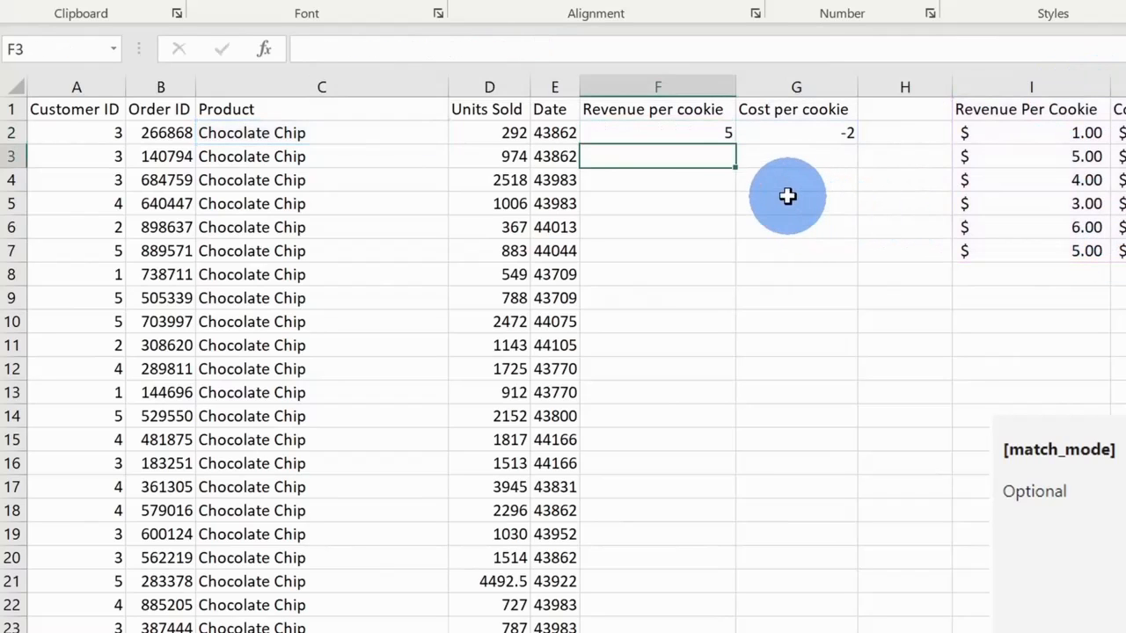
- Fill the F2 XLOOKUP formula down the Revenue per cookie column and check the copied formulas
{"action": "left_click", "coordinate": [729, 144]}
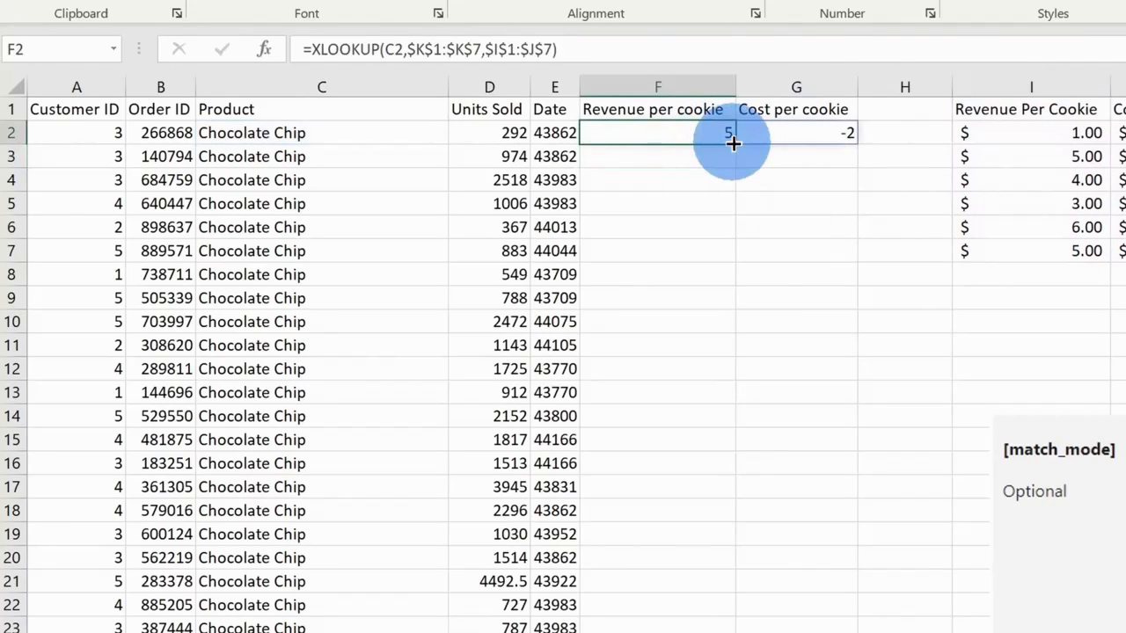
{"action": "left_click_drag", "start_coordinate": [731, 143], "coordinate": [736, 616]}
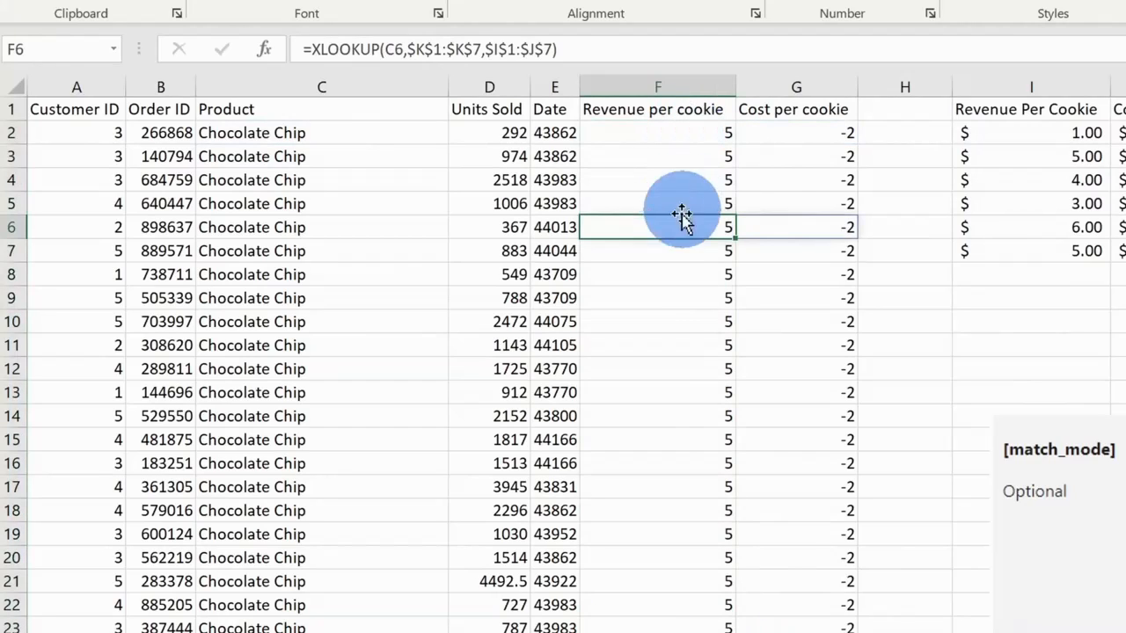
{"action": "left_click", "coordinate": [668, 510]}
{"action": "left_click", "coordinate": [832, 507]}
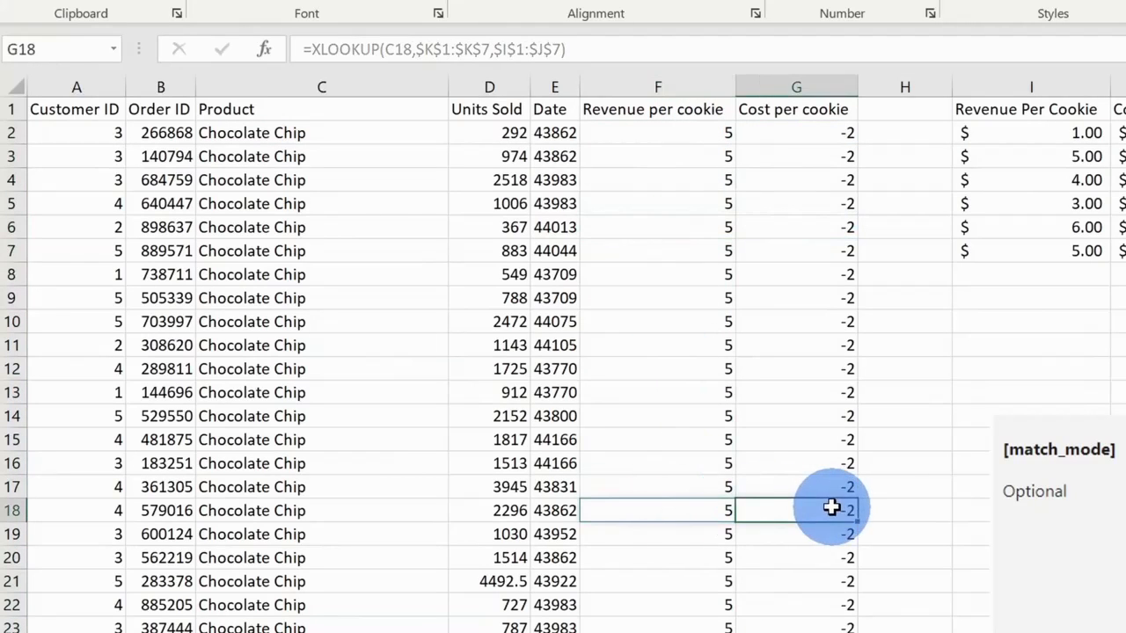
{"action": "left_click", "coordinate": [336, 516]}
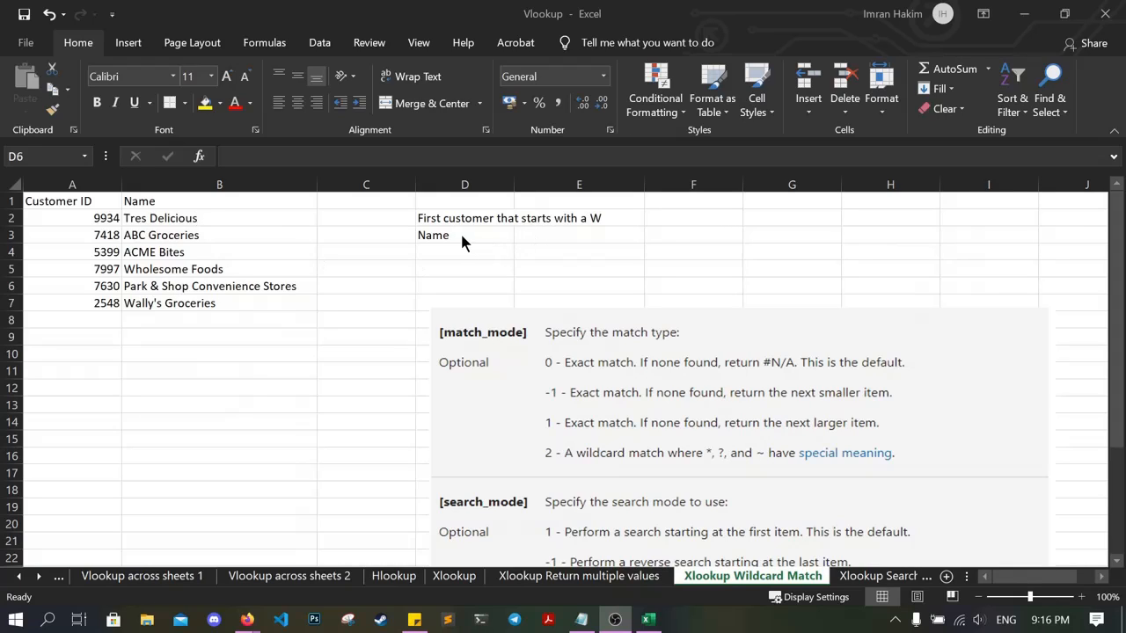
{"action": "left_click", "coordinate": [168, 240]}
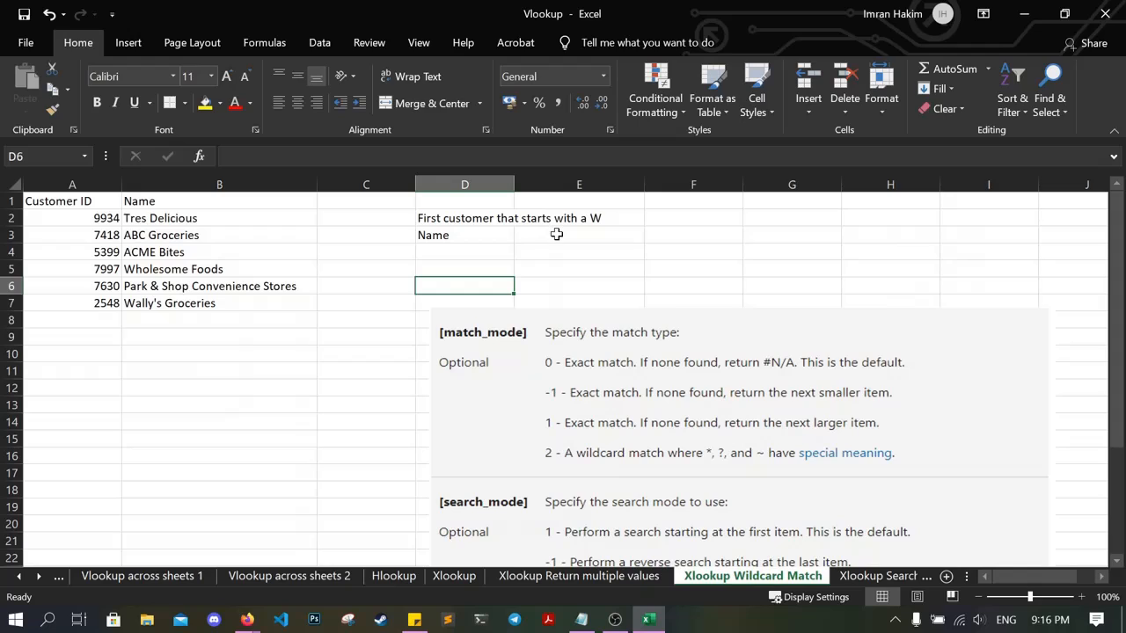
{"action": "left_click_drag", "start_coordinate": [213, 204], "coordinate": [218, 302]}
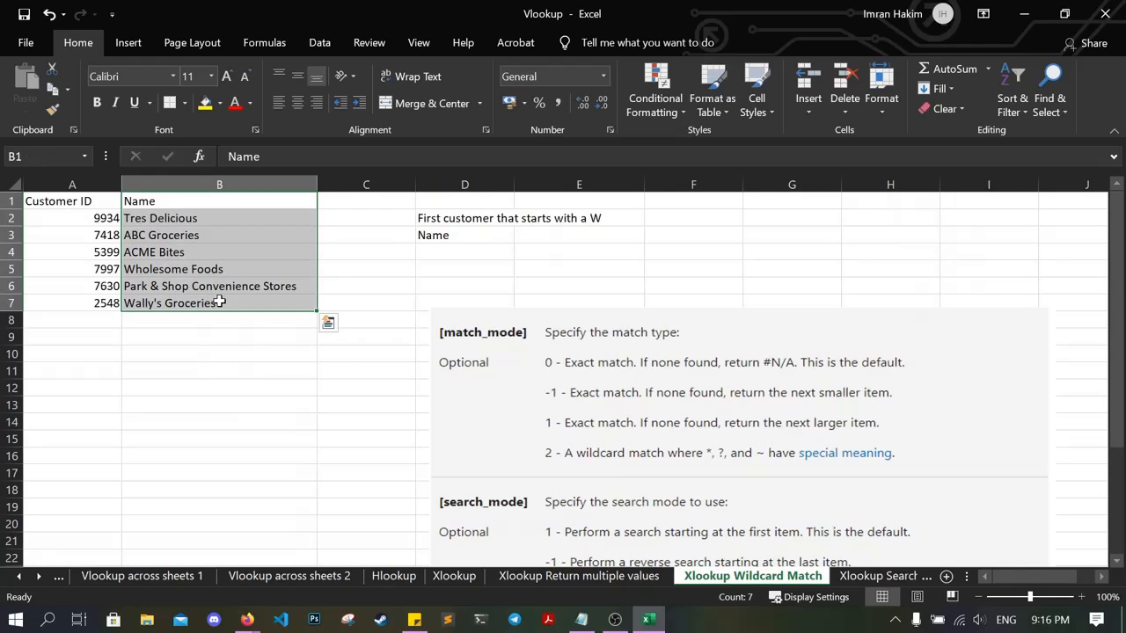
{"action": "left_click", "coordinate": [248, 324]}
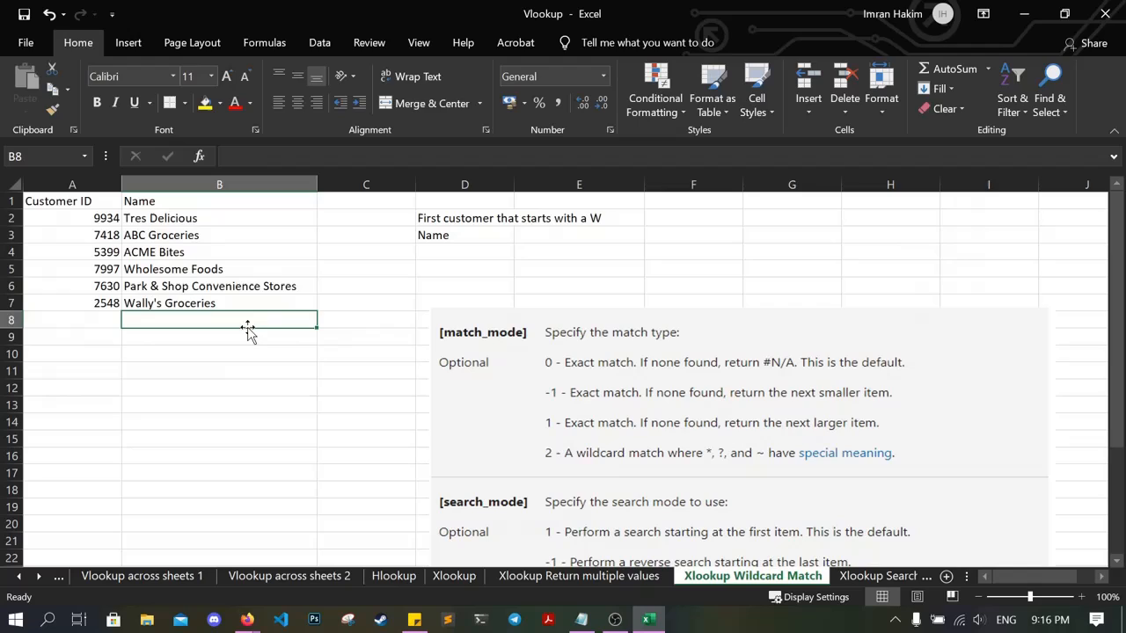
- On the Xlookup Wildcard Match sheet, insert the XLOOKUP function from the full function list into Name result cell E3
{"action": "left_click", "coordinate": [563, 238]}
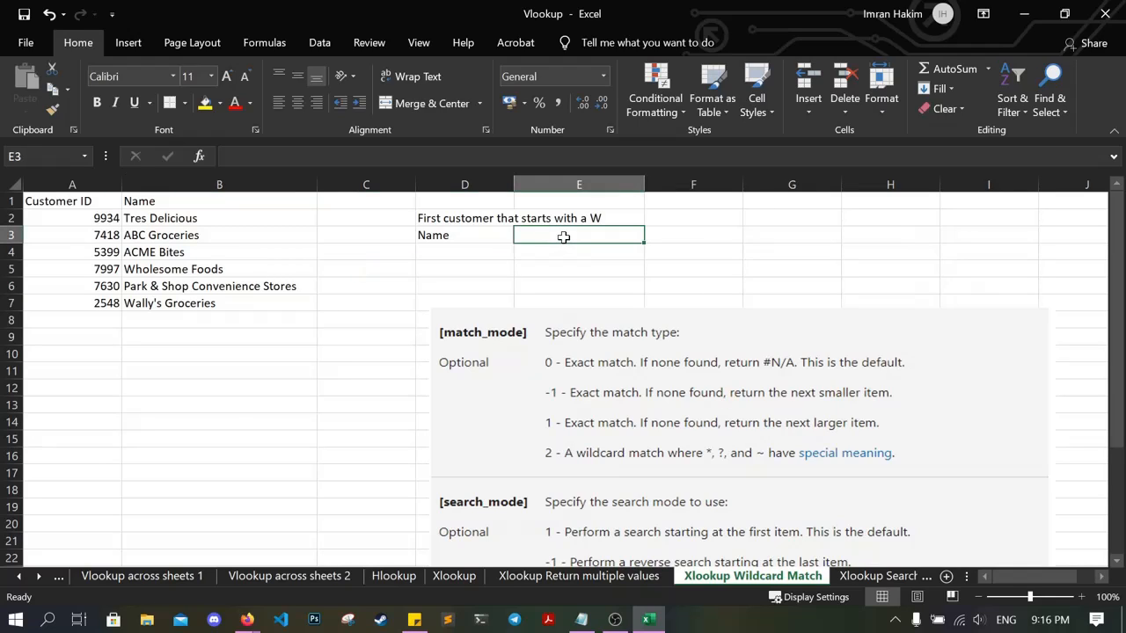
{"action": "double_click", "coordinate": [563, 236]}
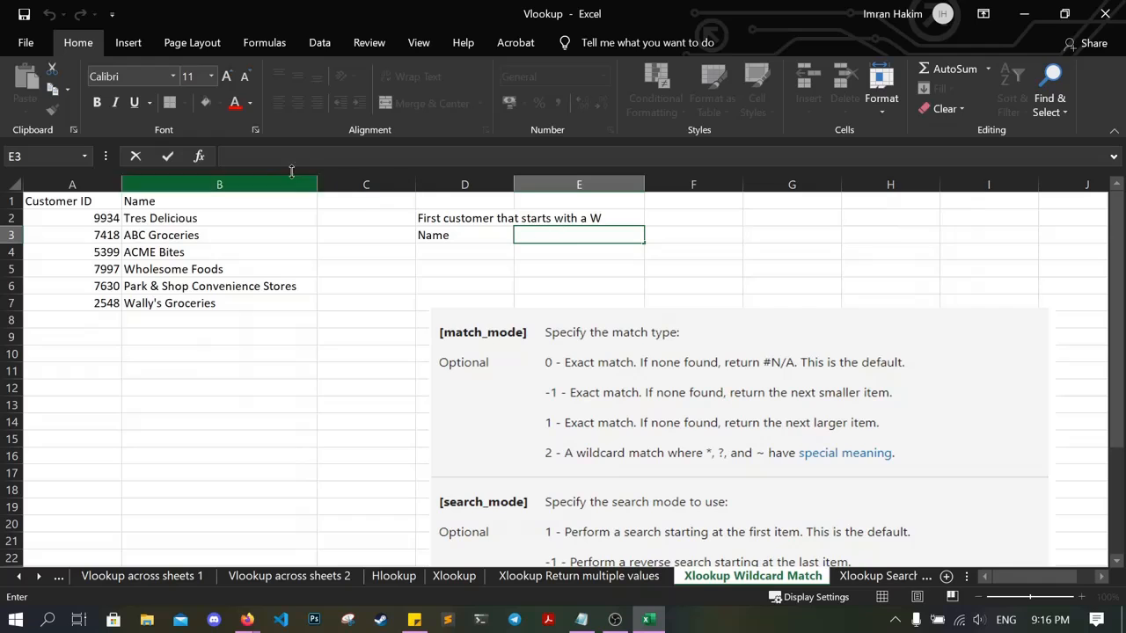
{"action": "left_click", "coordinate": [199, 158]}
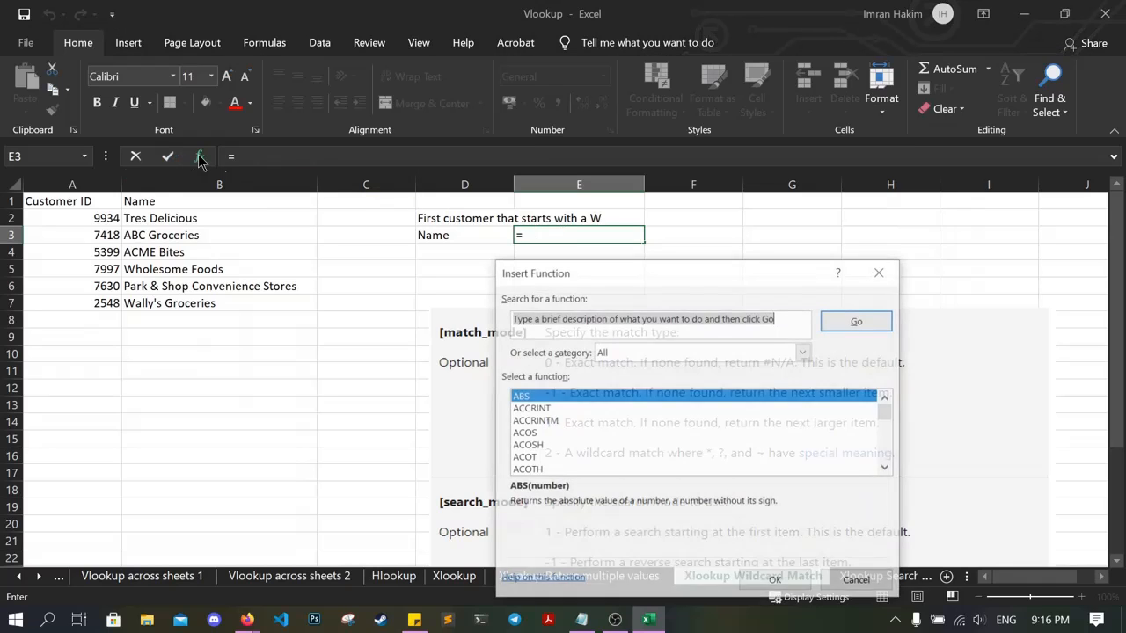
{"action": "left_click_drag", "start_coordinate": [885, 420], "coordinate": [885, 460]}
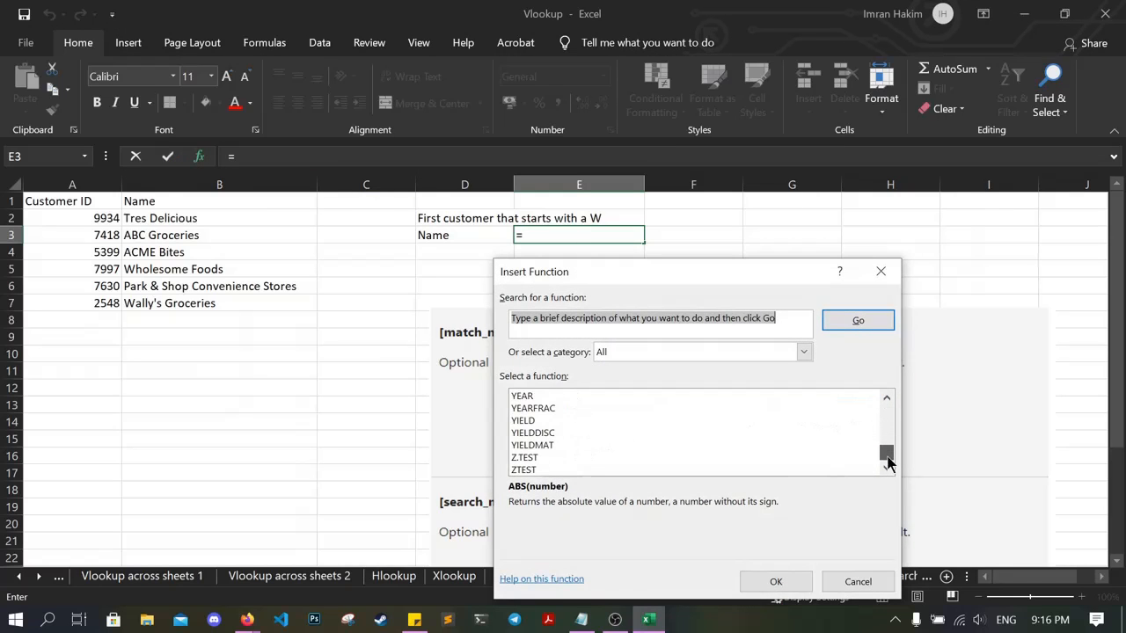
{"action": "scroll", "coordinate": [598, 420], "scroll_direction": "up", "scroll_amount": 2}
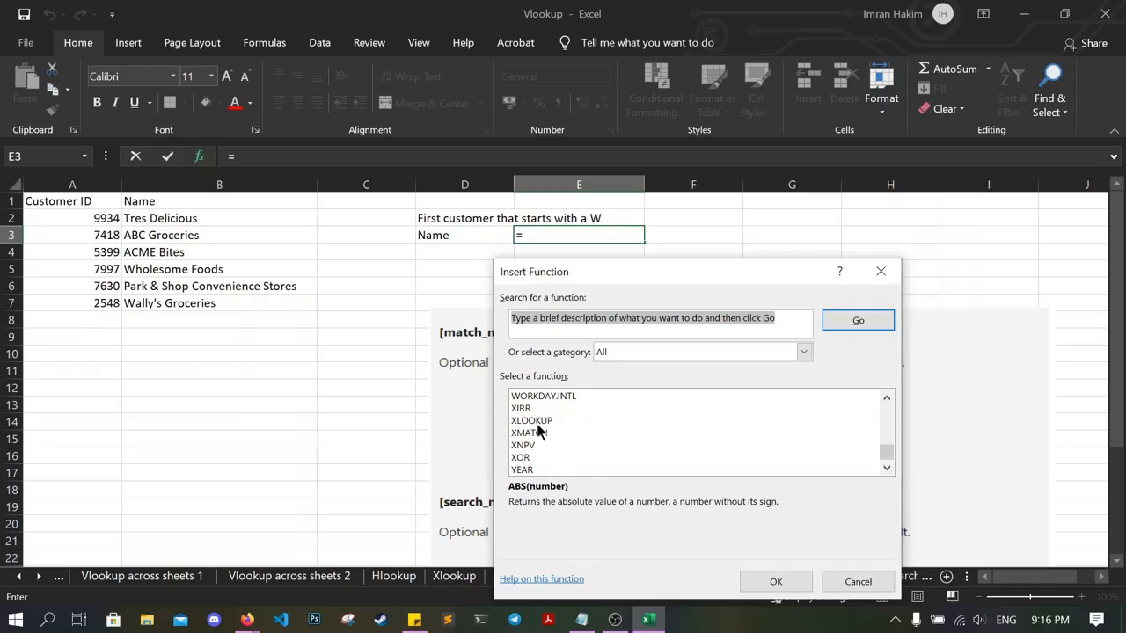
{"action": "double_click", "coordinate": [533, 419]}
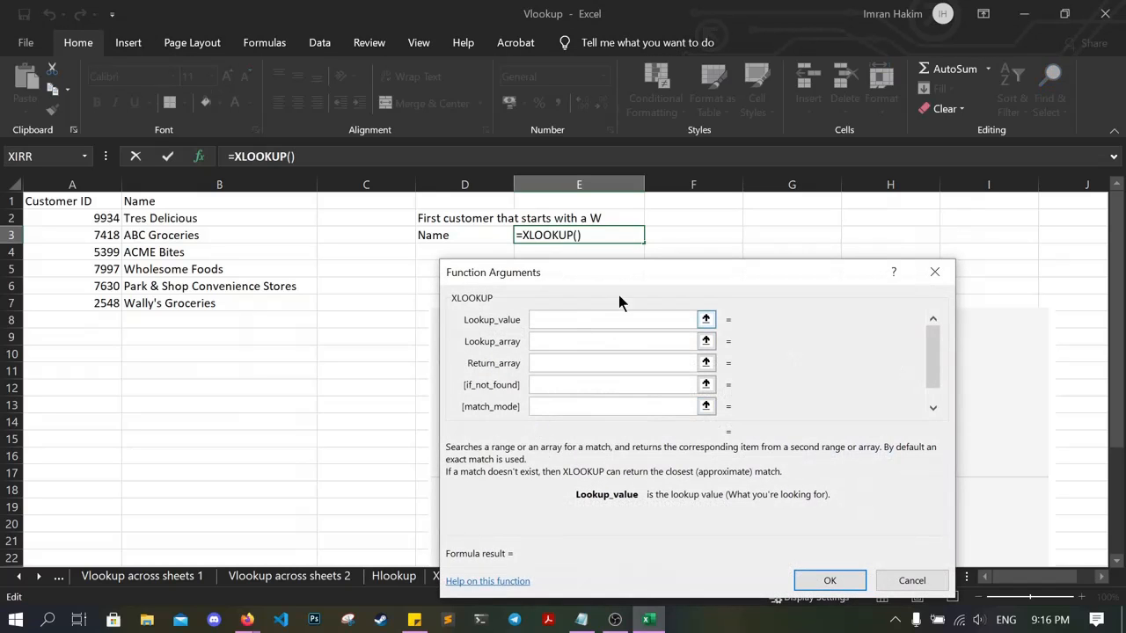
- Set the lookup value to "W*" and use the Name range B1:B7 as both the lookup array and return array
{"action": "left_click_drag", "start_coordinate": [650, 274], "coordinate": [661, 251]}
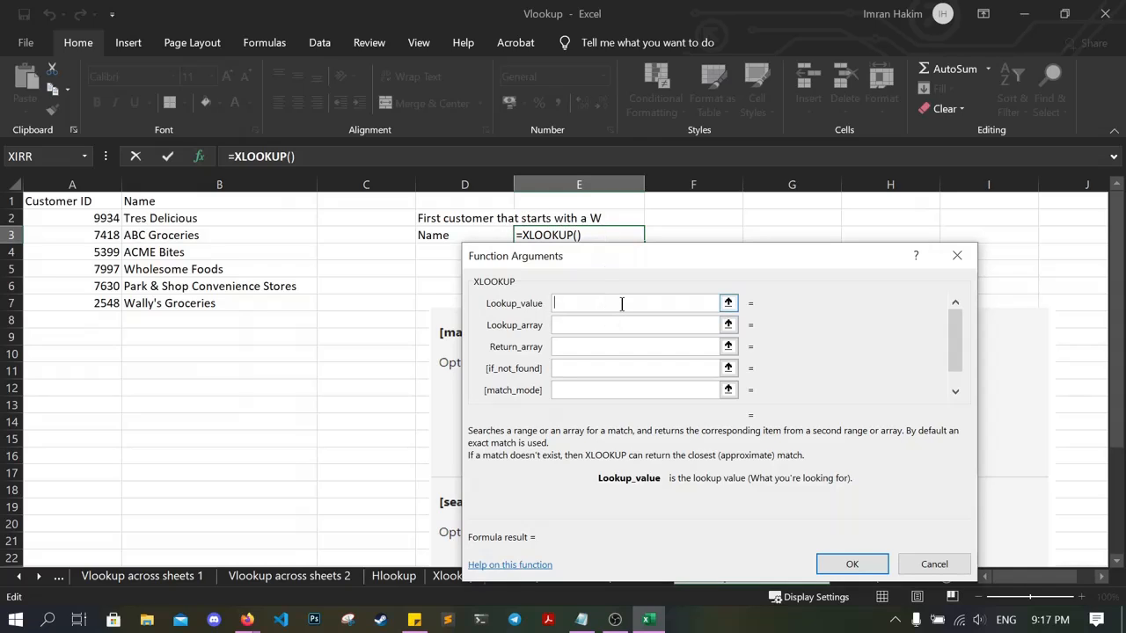
{"action": "type", "text": "\"W*\"\""}
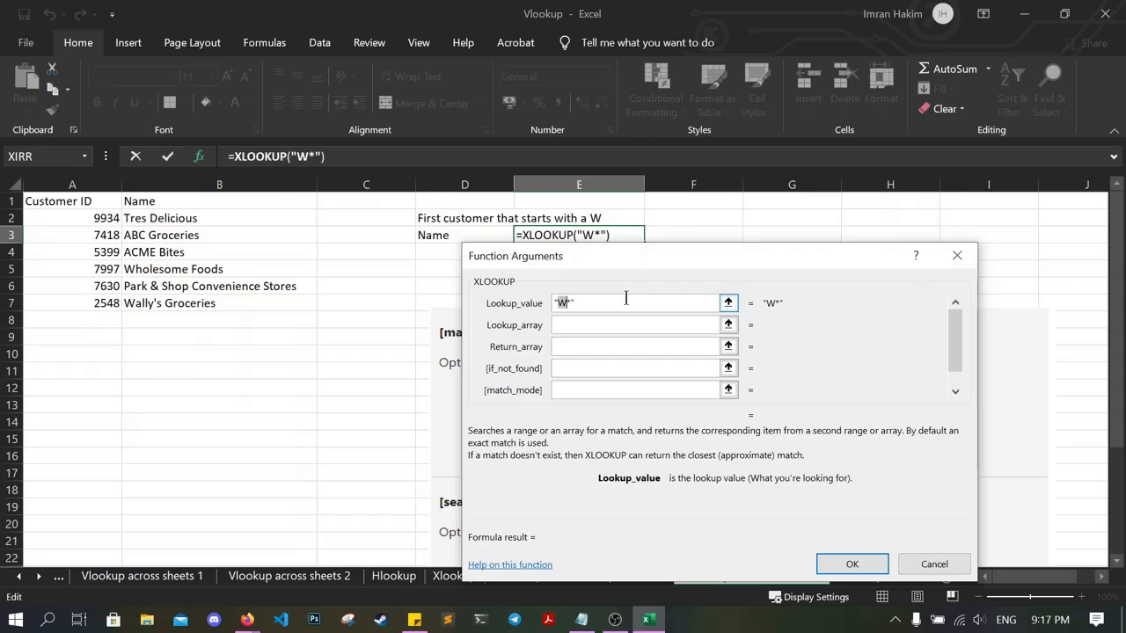
{"action": "left_click", "coordinate": [611, 322]}
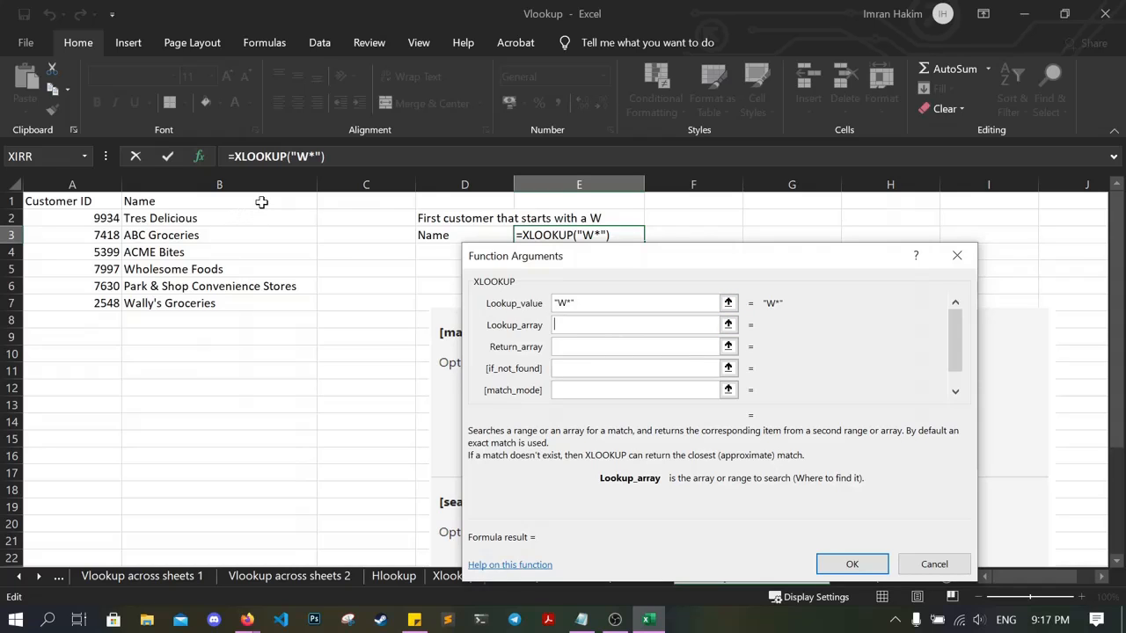
{"action": "left_click_drag", "start_coordinate": [261, 202], "coordinate": [255, 299]}
{"action": "left_click", "coordinate": [623, 346]}
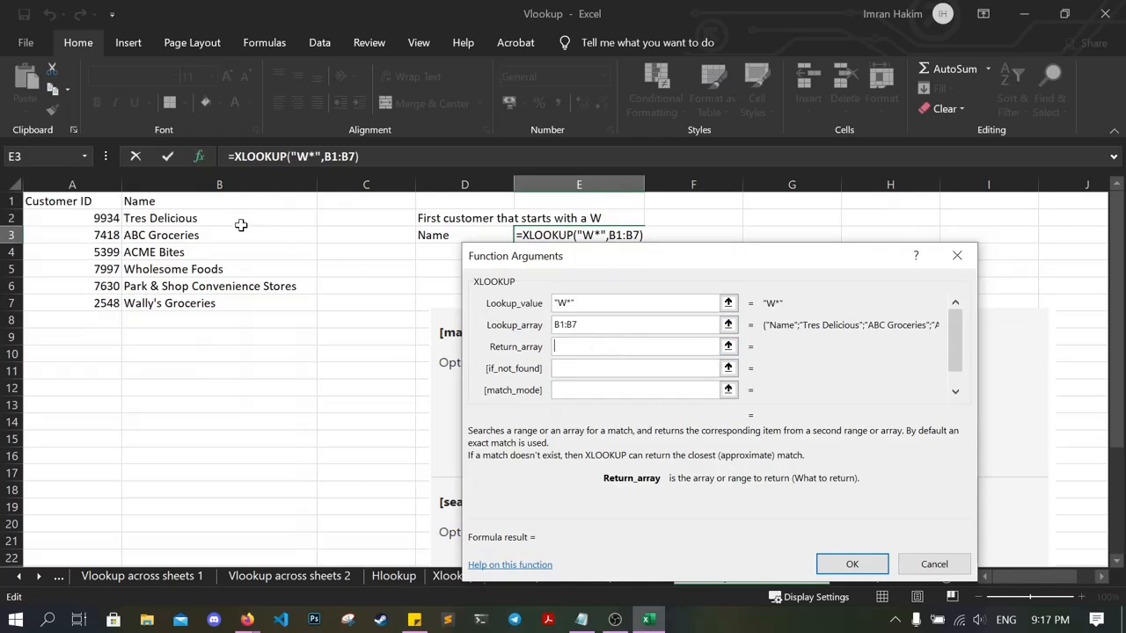
{"action": "left_click_drag", "start_coordinate": [221, 201], "coordinate": [237, 302]}
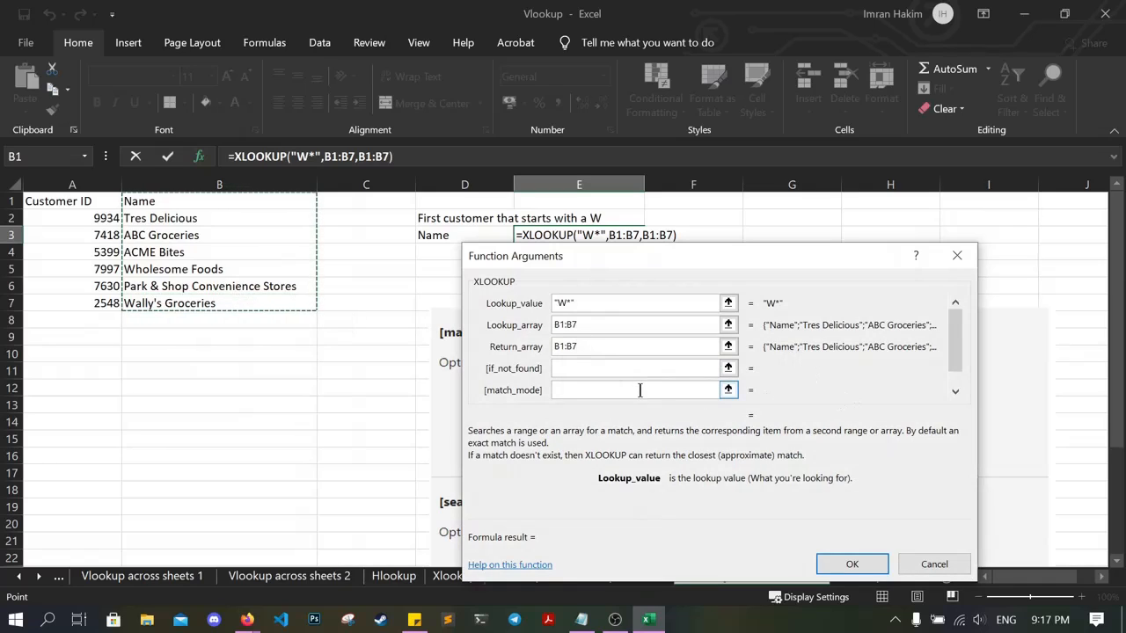
- Set the match mode to 2 for a wildcard match, apply the formula in E3, and check it against the Name list
{"action": "left_click", "coordinate": [574, 389]}
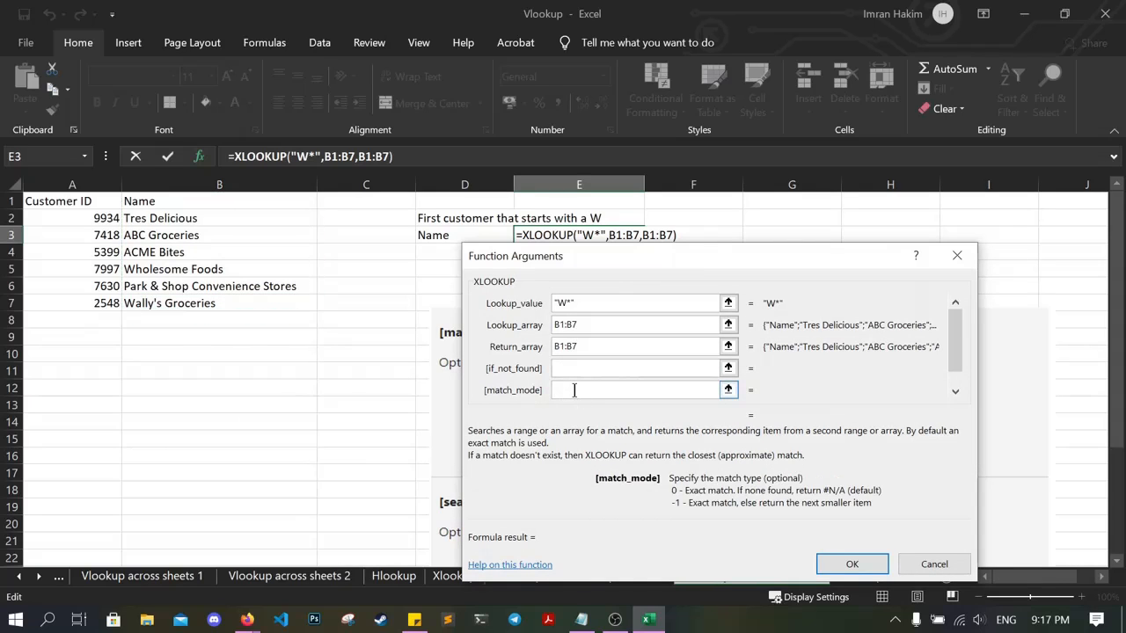
{"action": "type", "text": "2"}
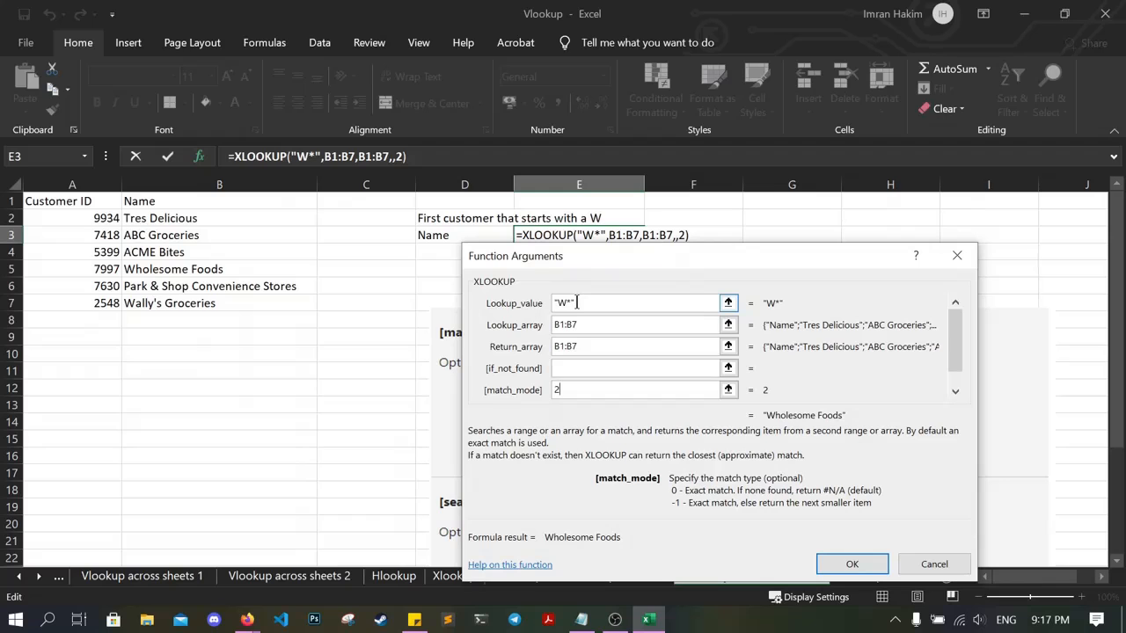
{"action": "left_click", "coordinate": [847, 565]}
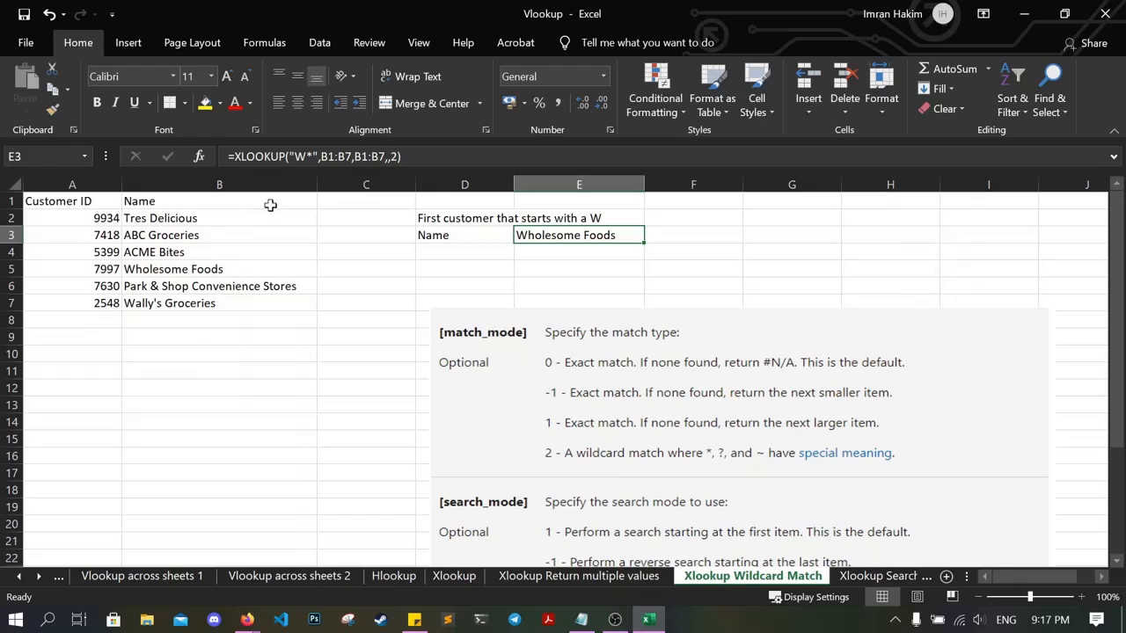
{"action": "left_click_drag", "start_coordinate": [269, 204], "coordinate": [257, 308]}
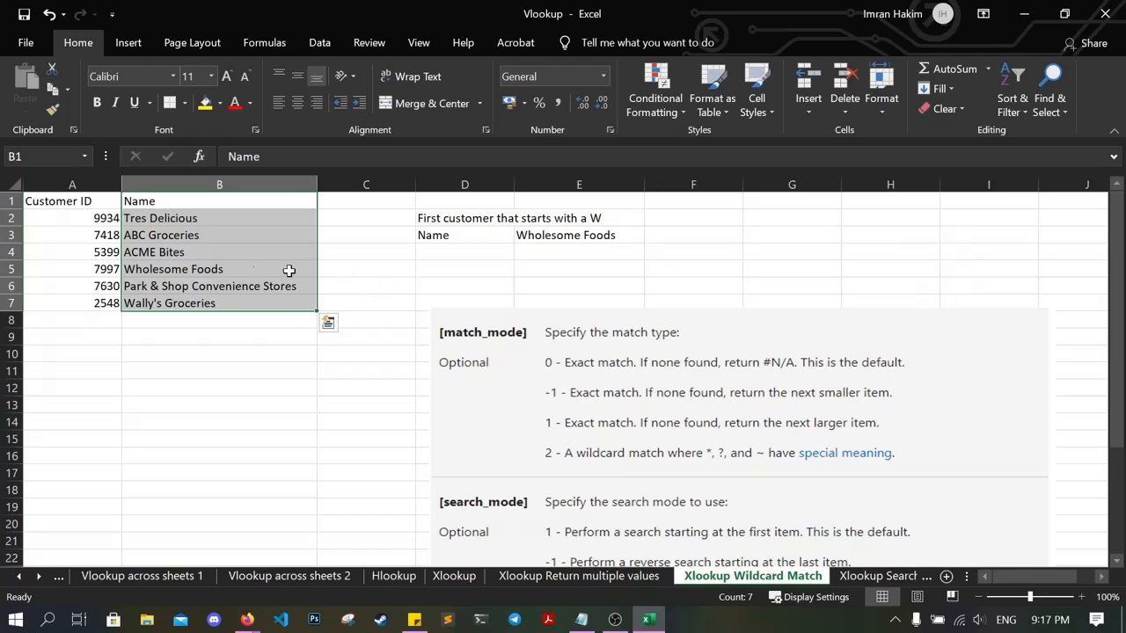
{"action": "left_click", "coordinate": [169, 265]}
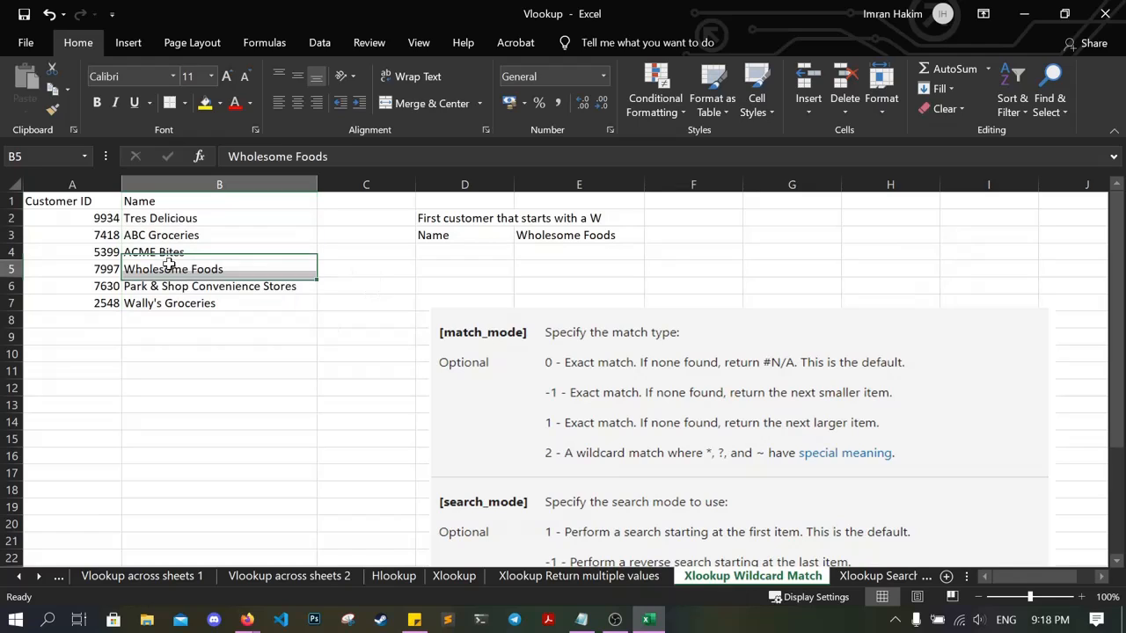
{"action": "left_click", "coordinate": [585, 236]}
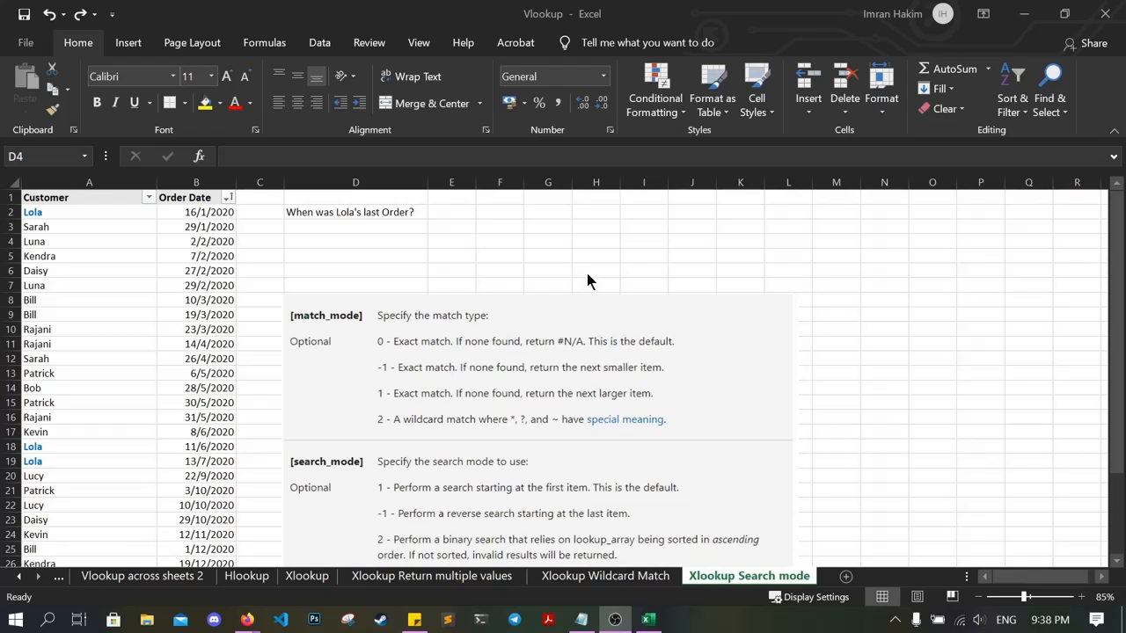
{"action": "scroll", "coordinate": [671, 291], "scroll_direction": "down", "scroll_amount": 4}
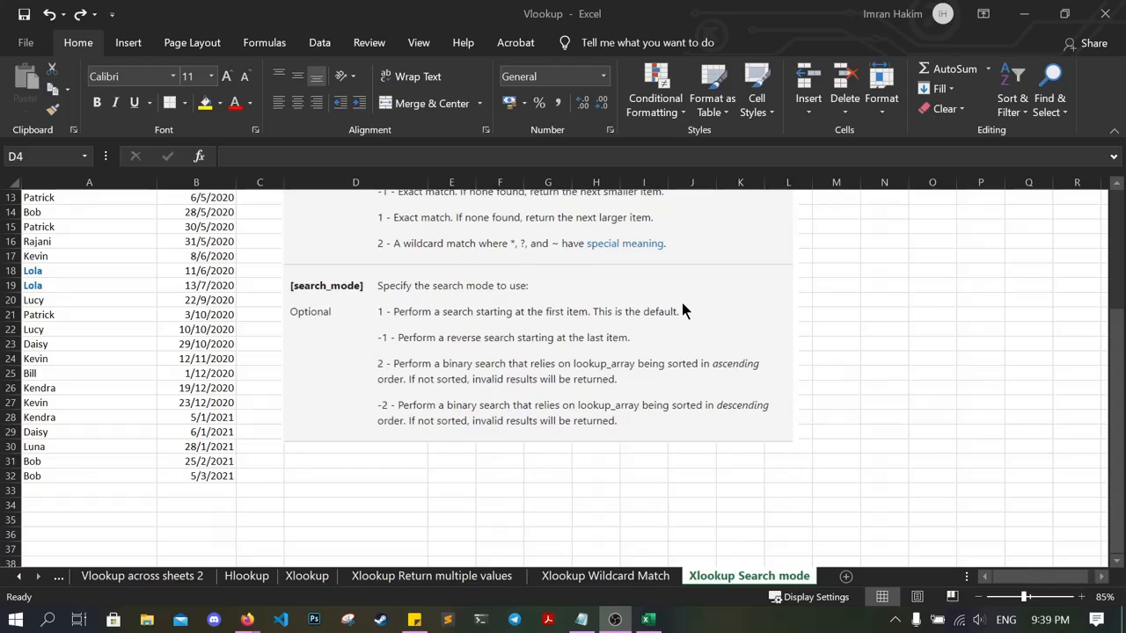
{"action": "scroll", "coordinate": [589, 378], "scroll_direction": "up", "scroll_amount": 4}
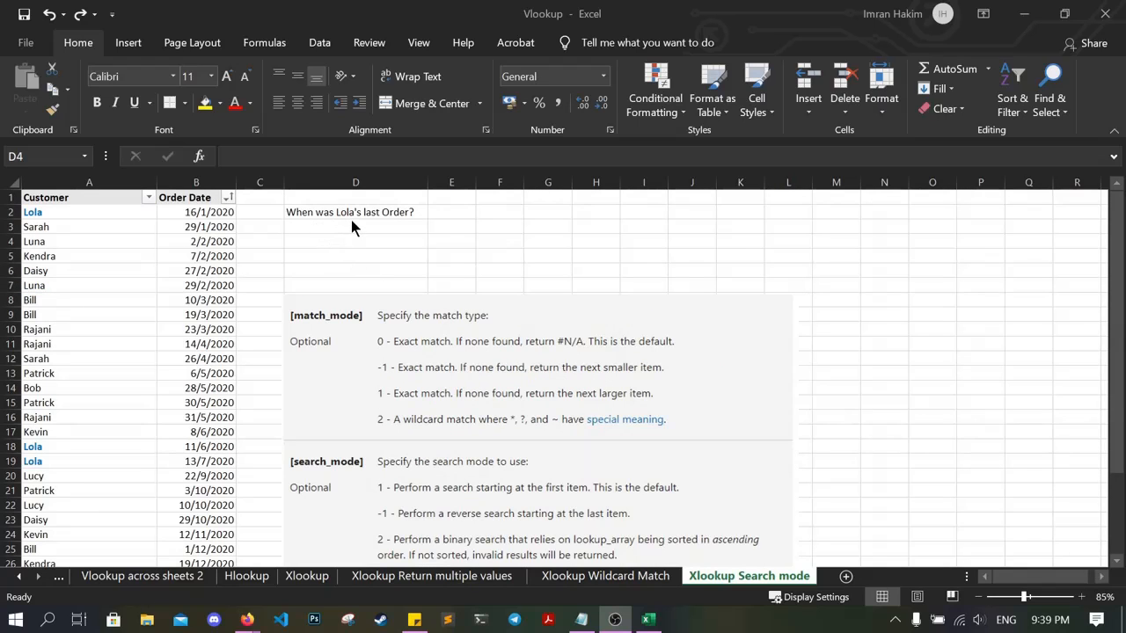
- On the Xlookup Search mode sheet, insert the XLOOKUP function from the full function list into cell D3
{"action": "left_click", "coordinate": [376, 225]}
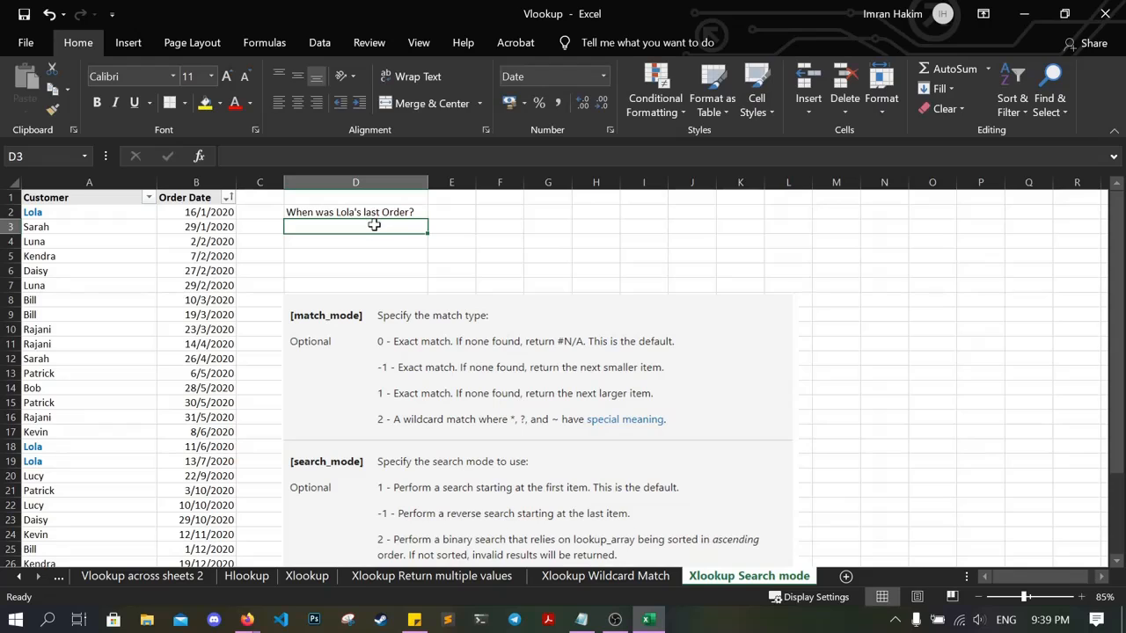
{"action": "left_click", "coordinate": [199, 156]}
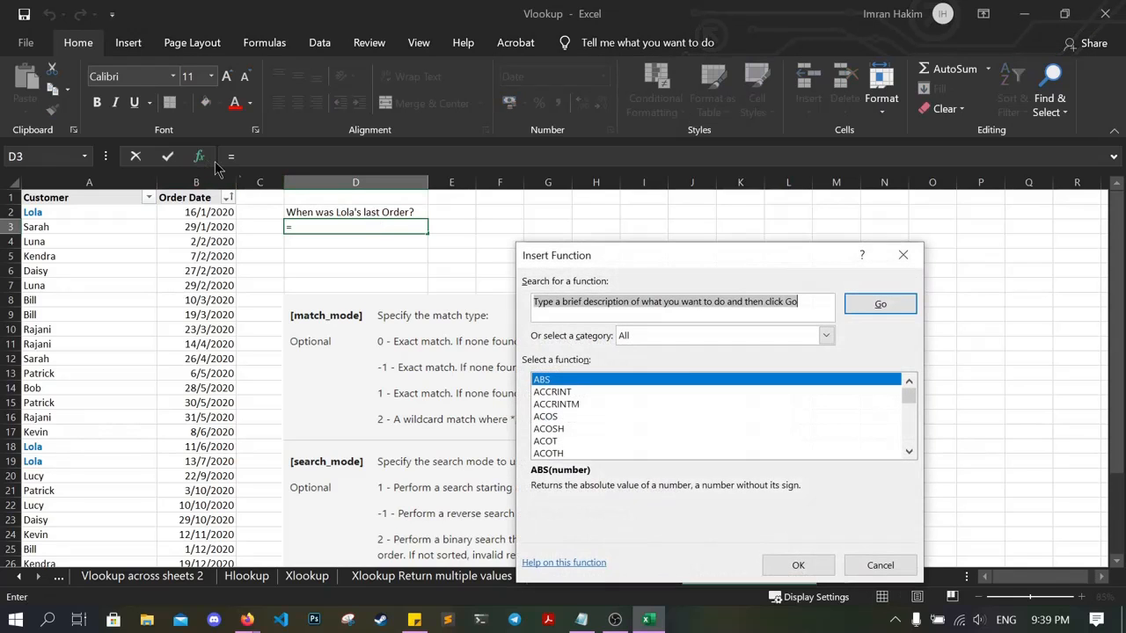
{"action": "left_click_drag", "start_coordinate": [908, 397], "coordinate": [907, 442]}
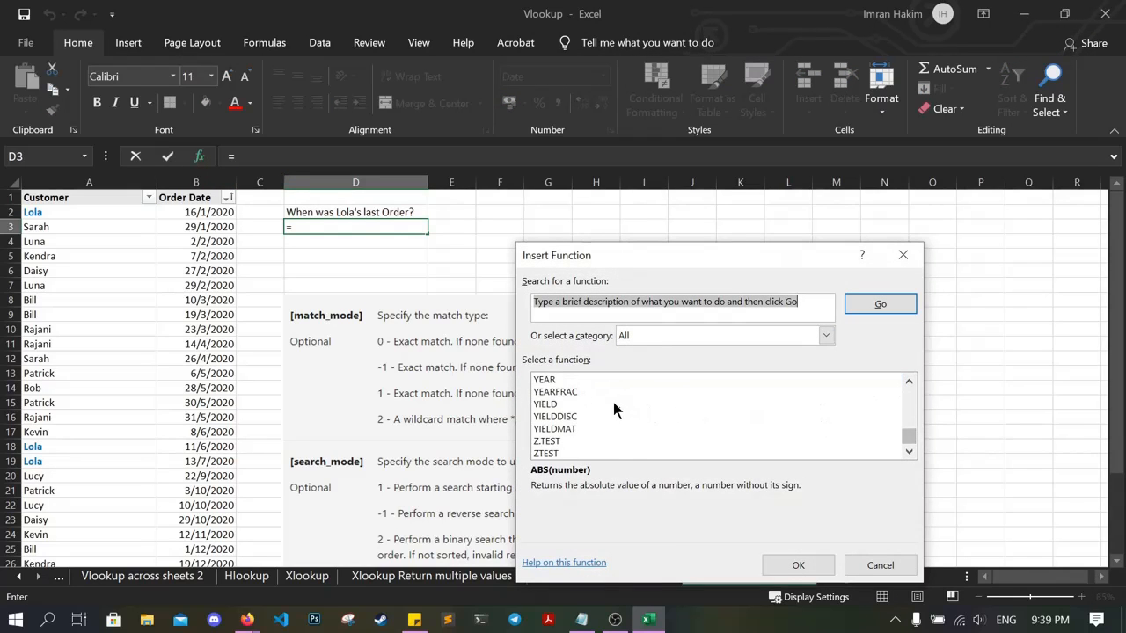
{"action": "scroll", "coordinate": [607, 402], "scroll_direction": "up", "scroll_amount": 2}
{"action": "double_click", "coordinate": [589, 404]}
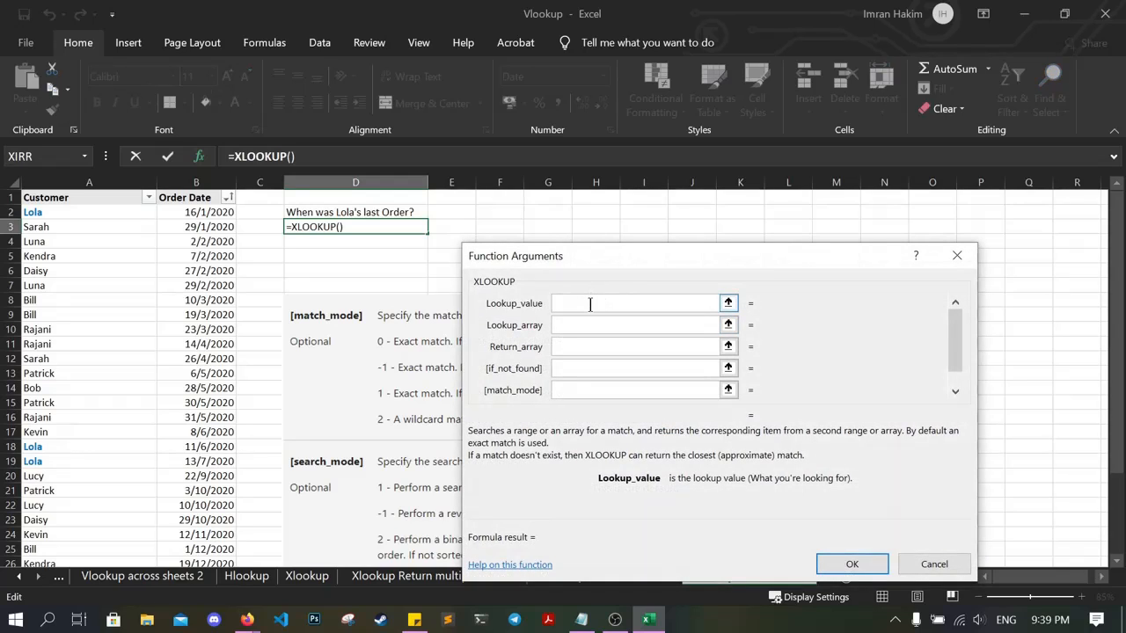
- Set the lookup value to the quoted customer name from the D2 question, with A1:A32 as the lookup array and B1:B32 as the return array
{"action": "type", "text": "\"Lola\""}
{"action": "key", "text": "Tab"}
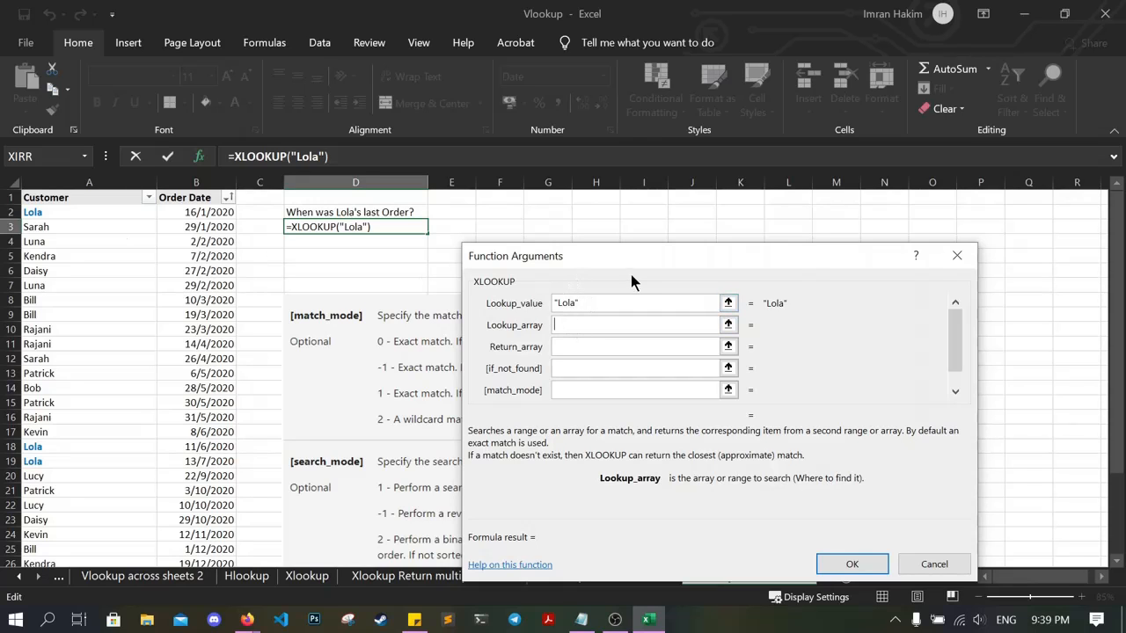
{"action": "left_click_drag", "start_coordinate": [80, 199], "coordinate": [108, 533]}
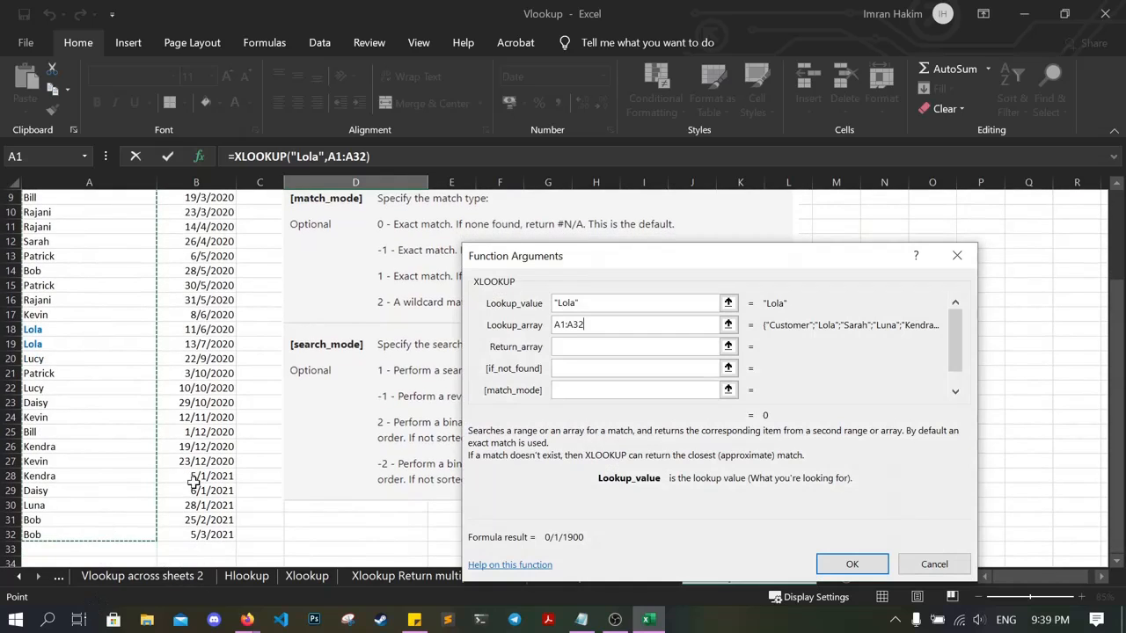
{"action": "left_click", "coordinate": [604, 346]}
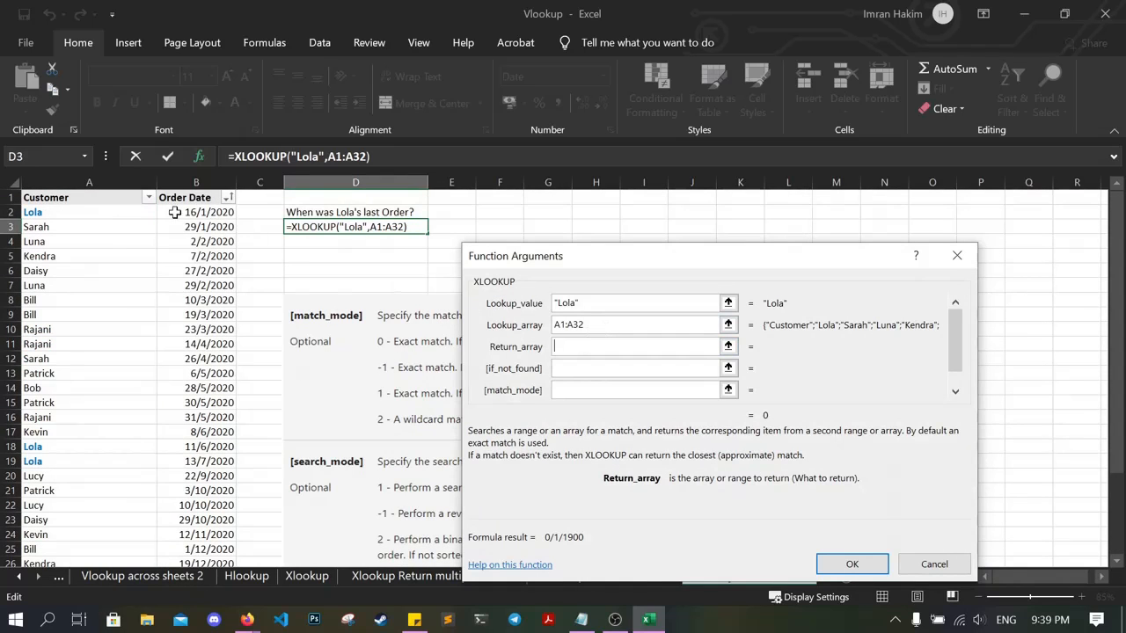
{"action": "left_click_drag", "start_coordinate": [181, 199], "coordinate": [222, 527]}
{"action": "scroll", "coordinate": [956, 347], "scroll_direction": "down", "scroll_amount": 1}
{"action": "left_click", "coordinate": [652, 350]}
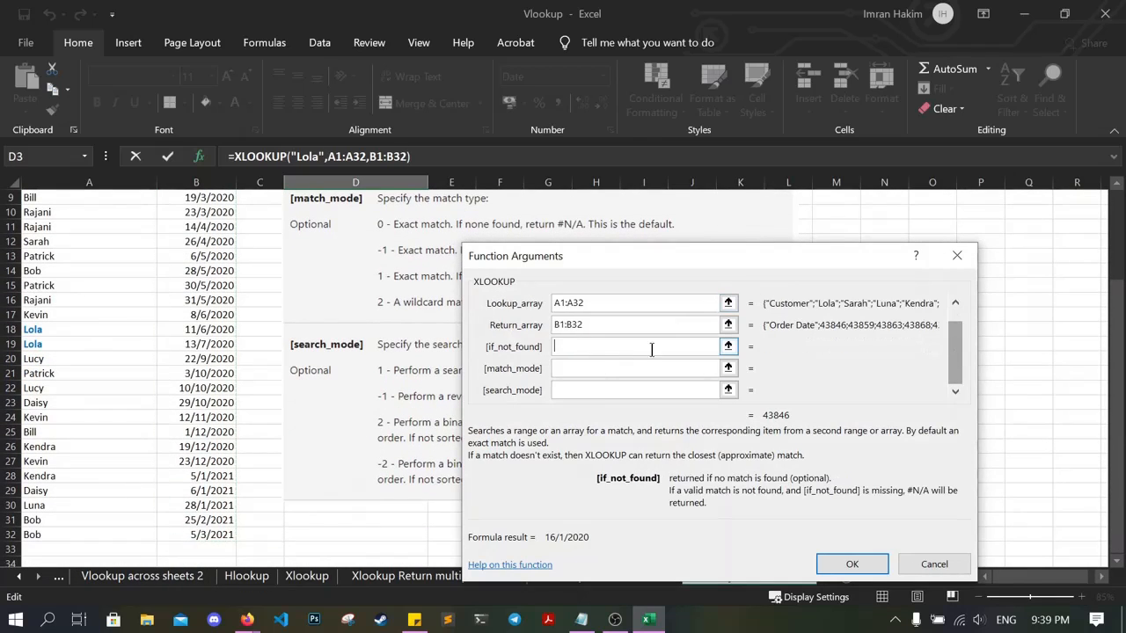
- Set the search mode to -1 for a last-to-first search, apply the formula in D3, and check it against the order dates
{"action": "scroll", "coordinate": [193, 333], "scroll_direction": "up", "scroll_amount": 3}
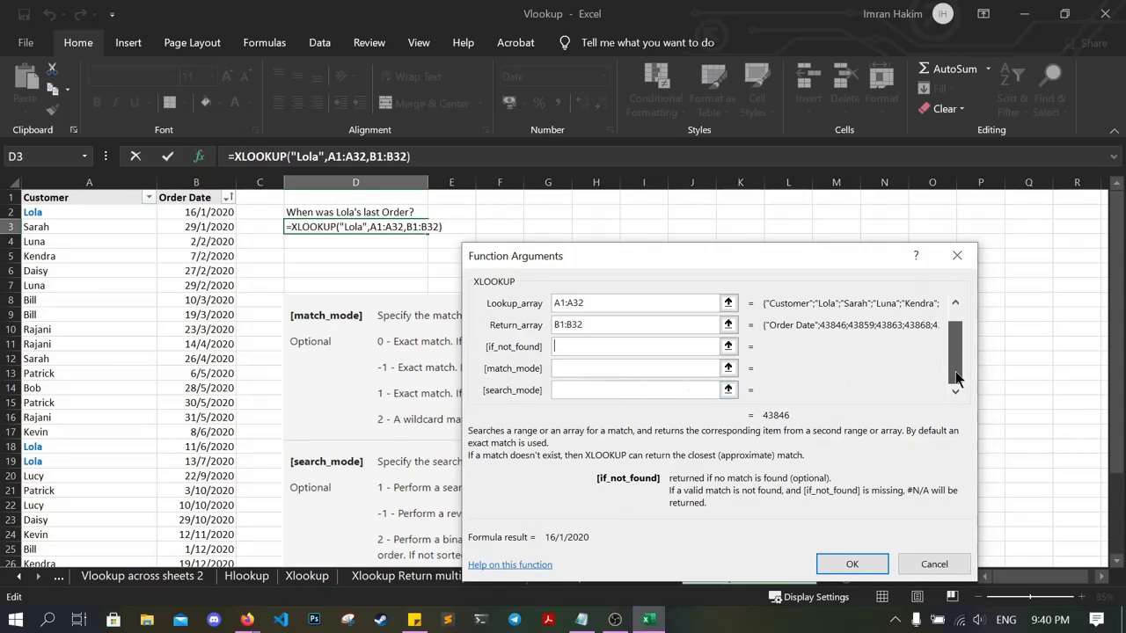
{"action": "left_click", "coordinate": [598, 390]}
{"action": "type", "text": "-"}
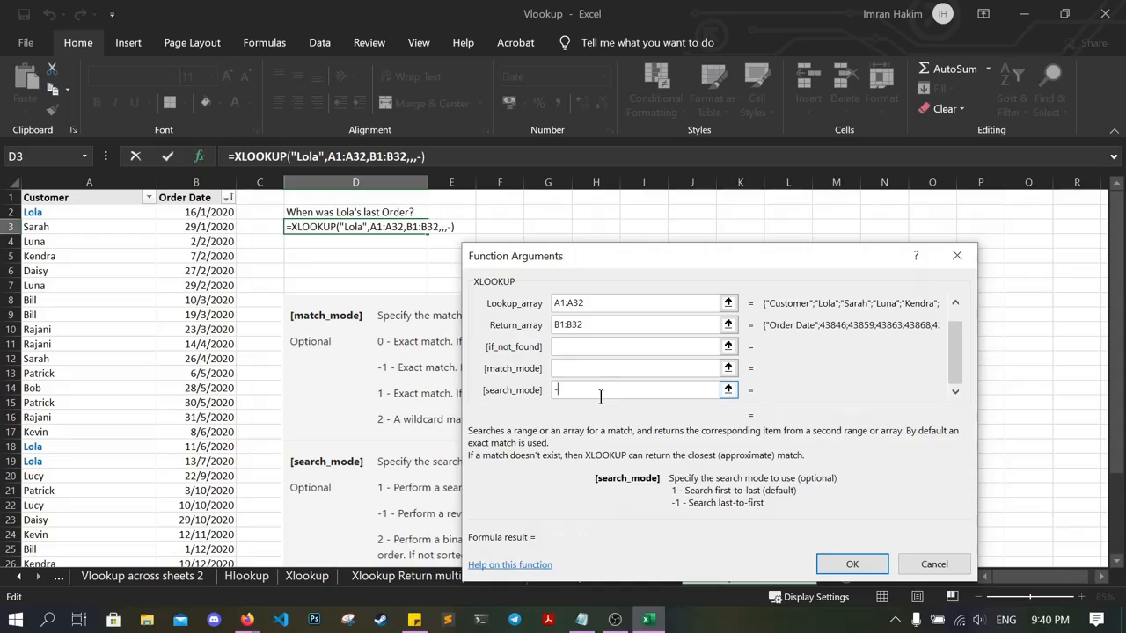
{"action": "type", "text": "1"}
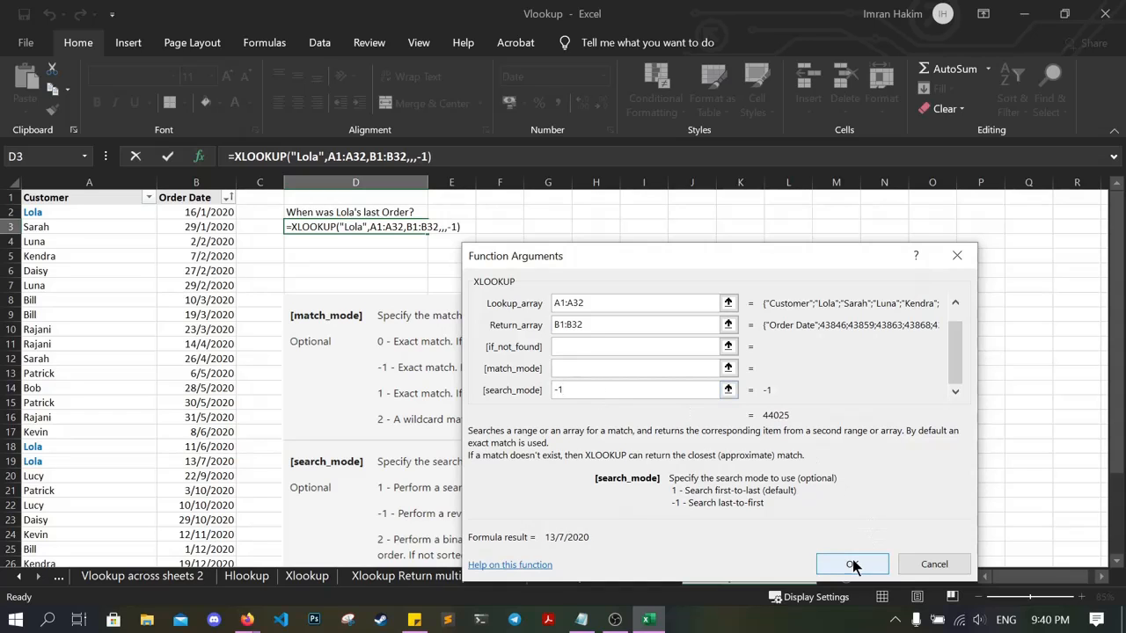
{"action": "left_click", "coordinate": [852, 563]}
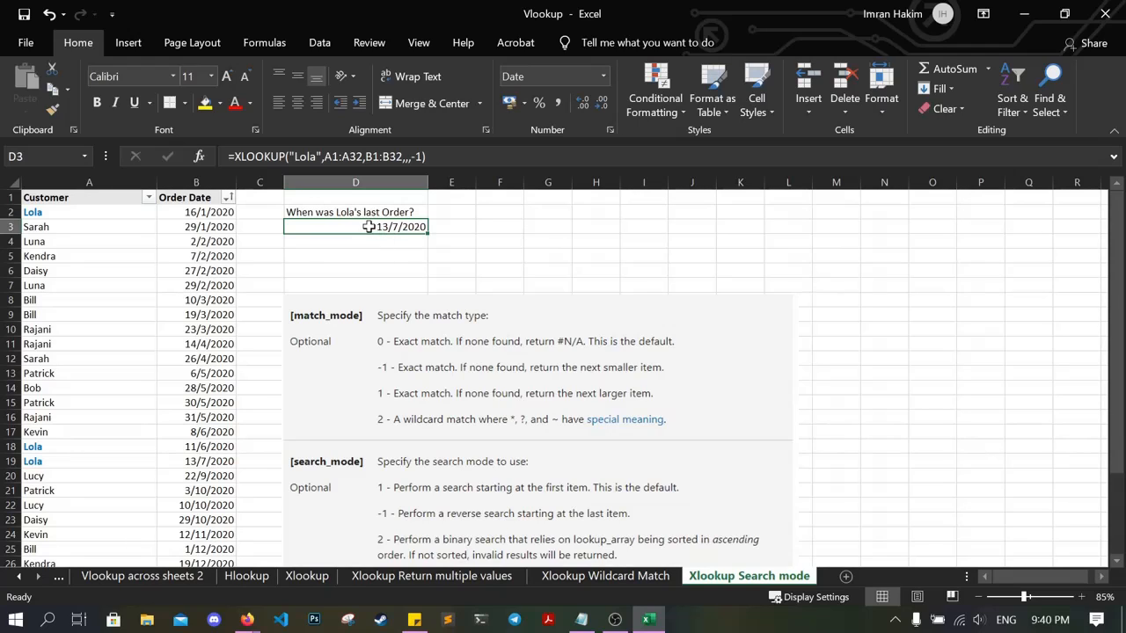
{"action": "scroll", "coordinate": [219, 392], "scroll_direction": "down", "scroll_amount": 2}
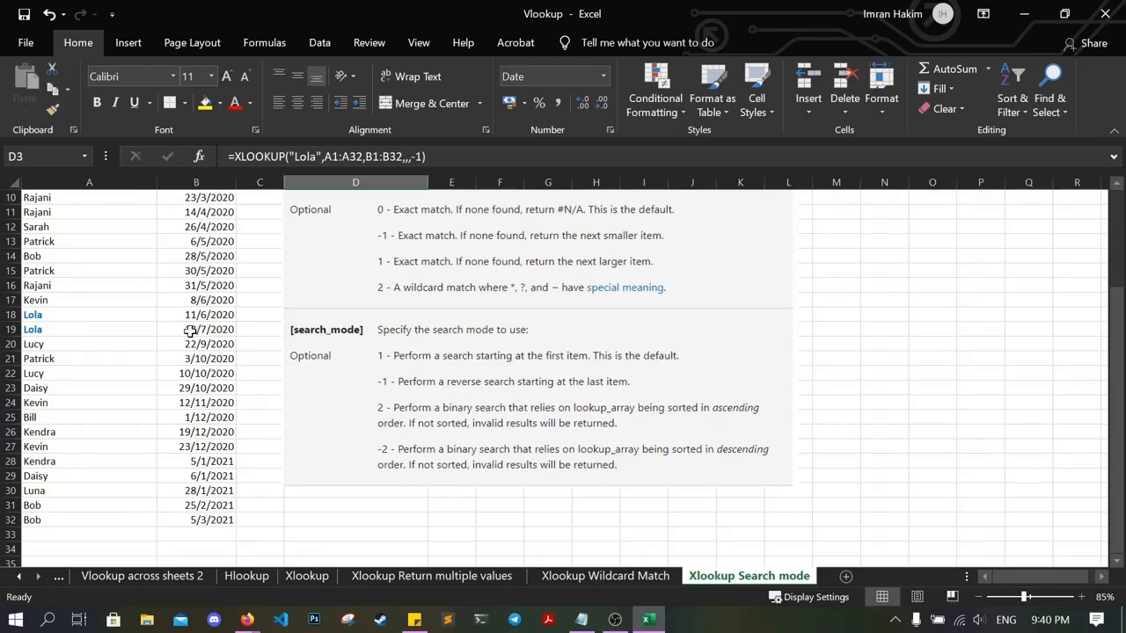
{"action": "scroll", "coordinate": [301, 343], "scroll_direction": "up", "scroll_amount": 3}
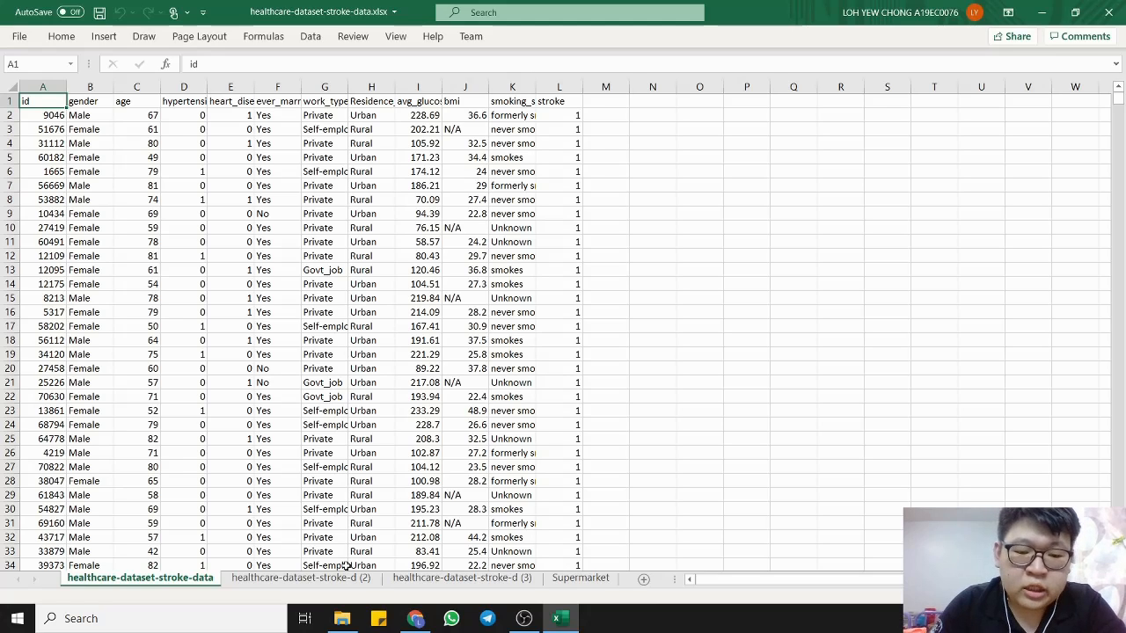
- In the healthcare-dataset-stroke-data.xlsx workbook, look over the healthcare-dataset-stroke-d (2) and healthcare-dataset-stroke-d (3) sheets
{"action": "left_click", "coordinate": [322, 582]}
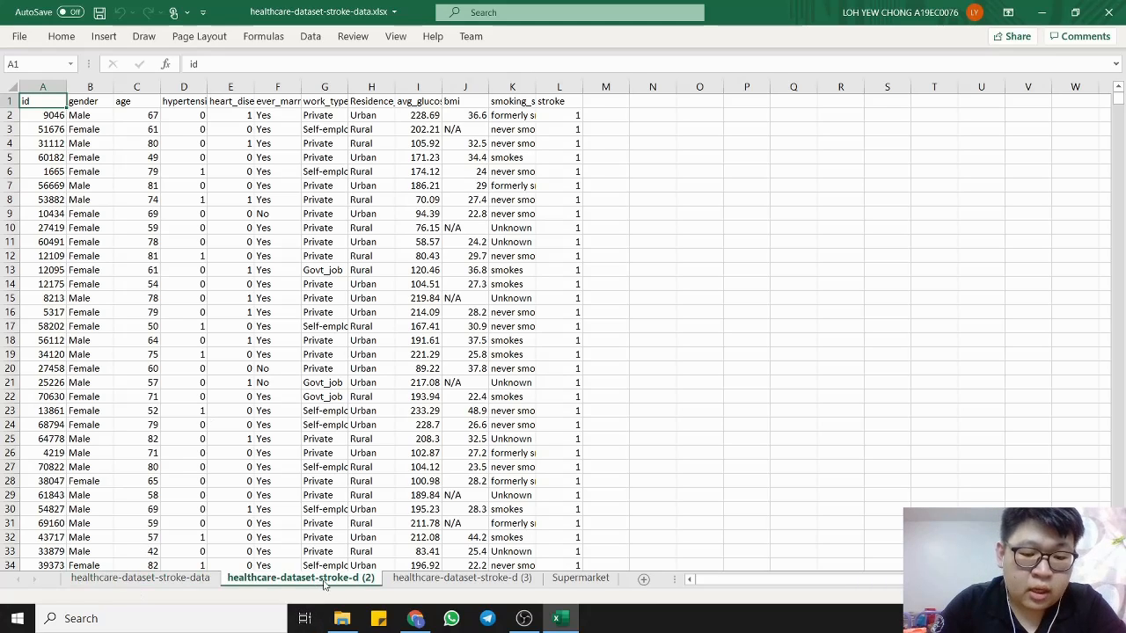
{"action": "left_click", "coordinate": [431, 583]}
{"action": "left_click", "coordinate": [342, 583]}
{"action": "left_click", "coordinate": [425, 583]}
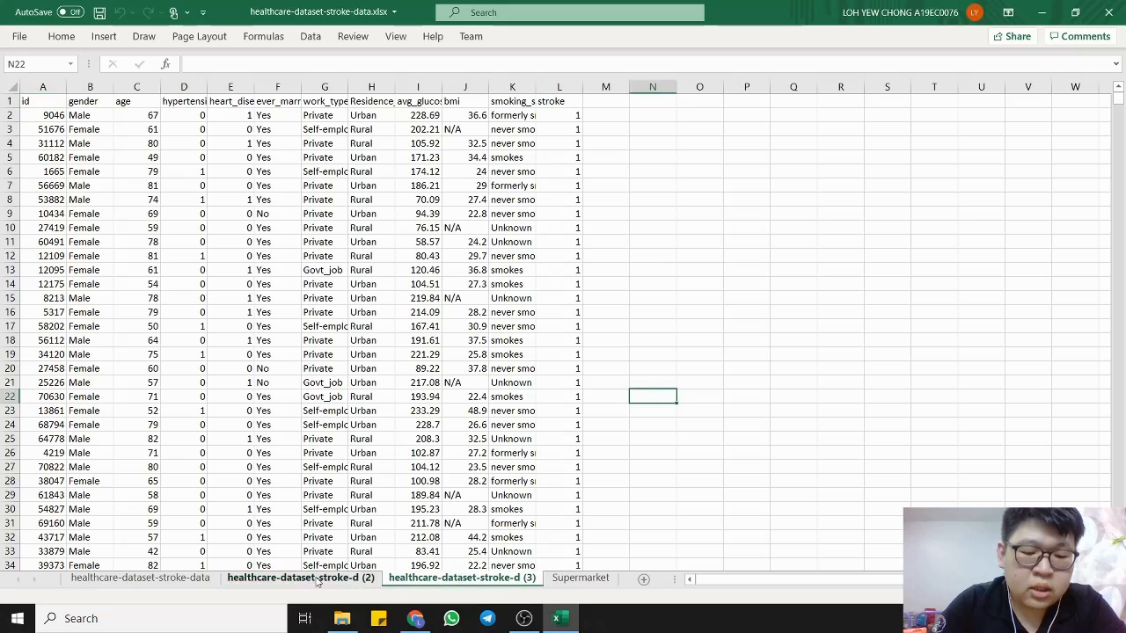
- Delete the sheets healthcare-dataset-stroke-d (2) and healthcare-dataset-stroke-d (3), and return to the healthcare-dataset-stroke-data sheet
{"action": "left_click", "coordinate": [318, 582]}
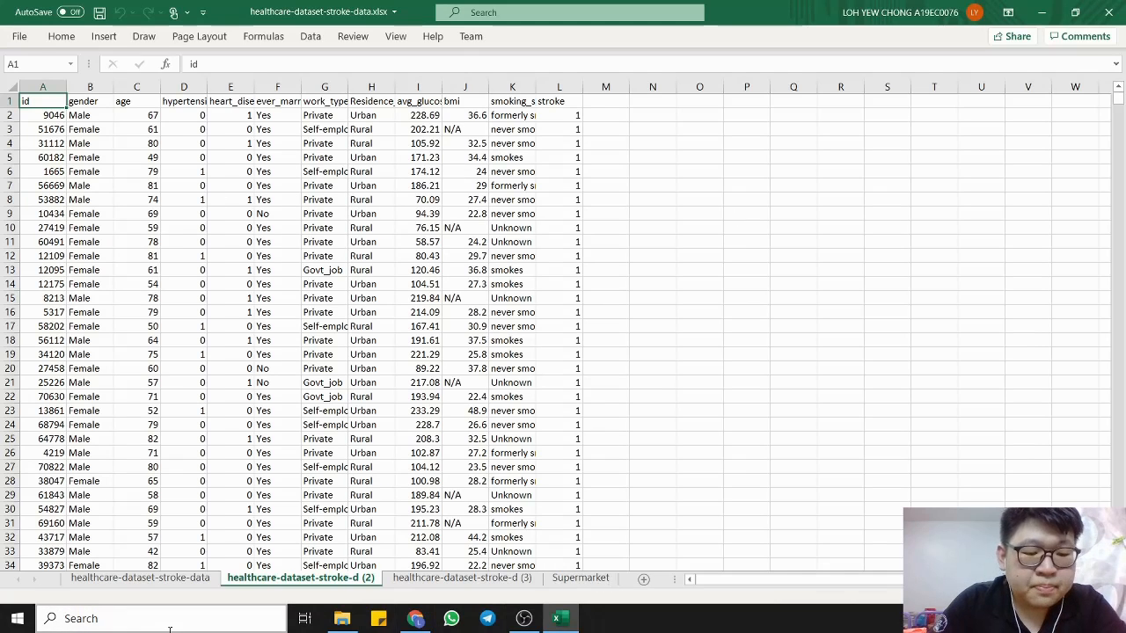
{"action": "right_click", "coordinate": [299, 581]}
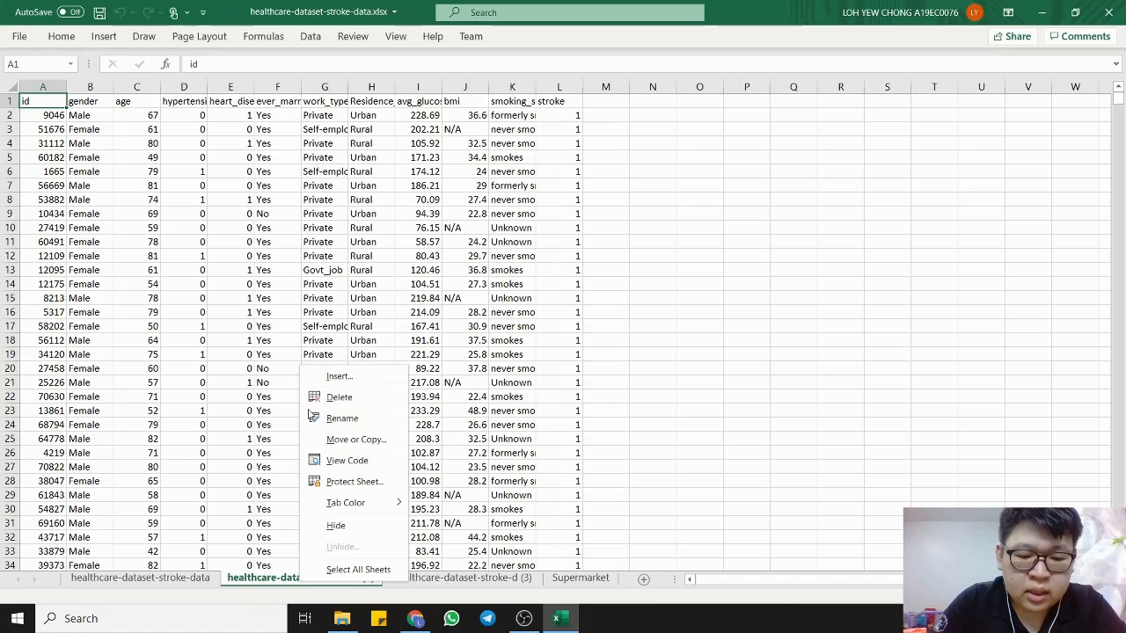
{"action": "left_click", "coordinate": [340, 398]}
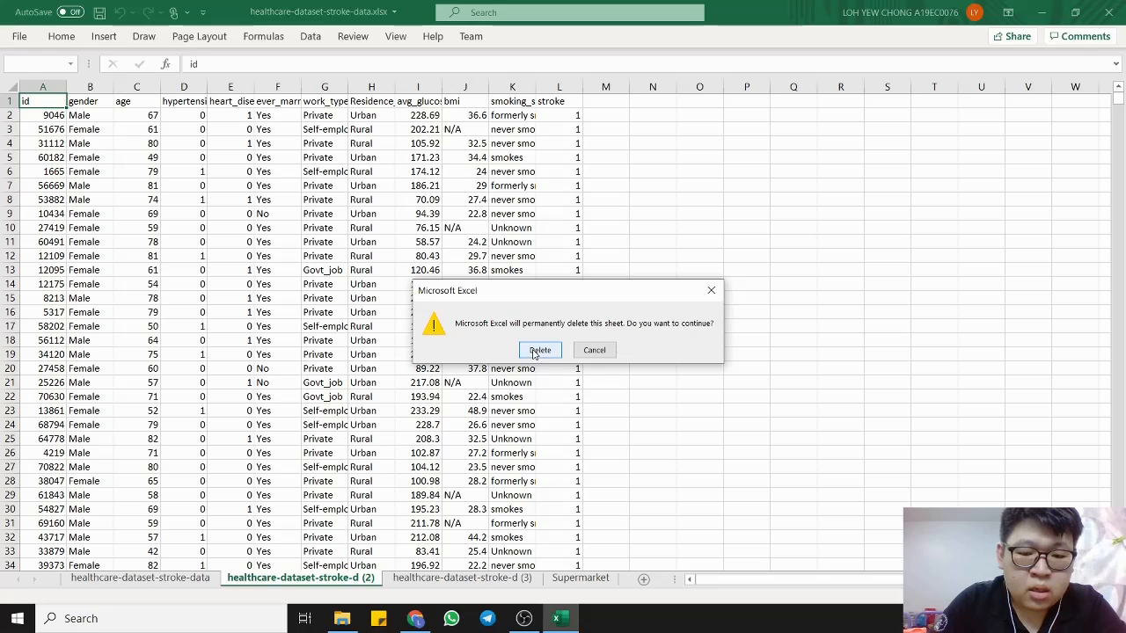
{"action": "left_click", "coordinate": [539, 350]}
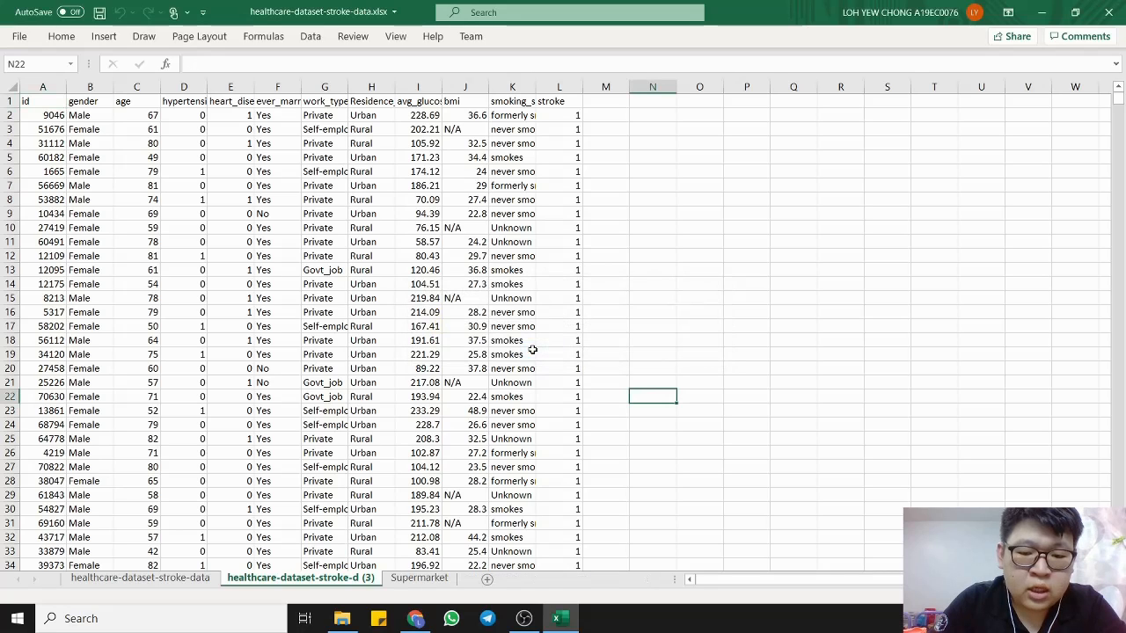
{"action": "right_click", "coordinate": [278, 580]}
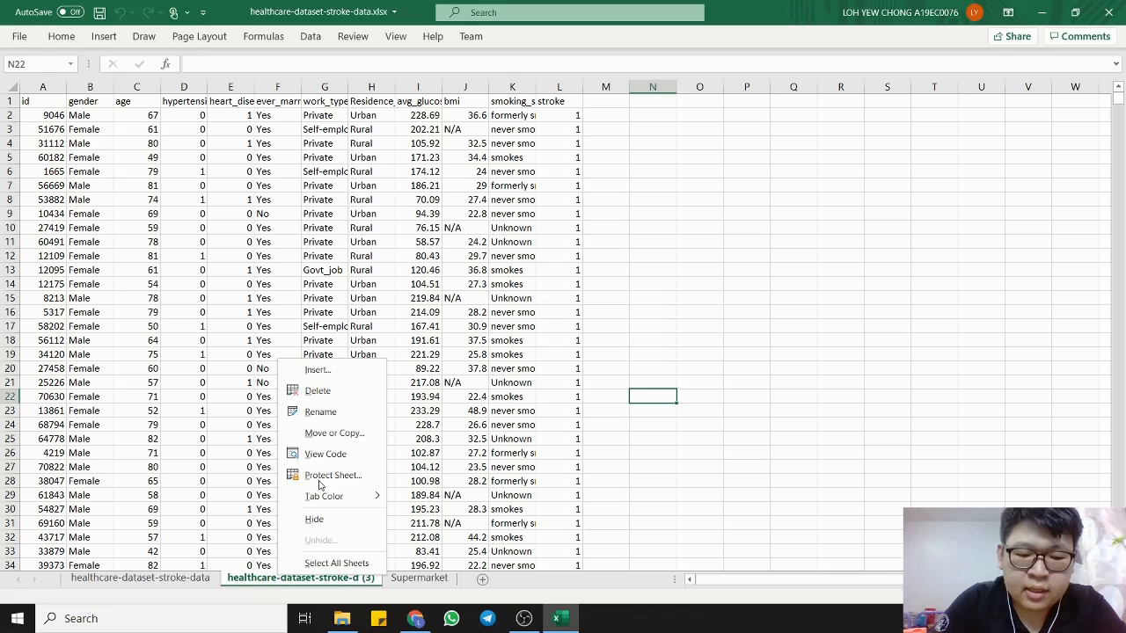
{"action": "left_click", "coordinate": [349, 393]}
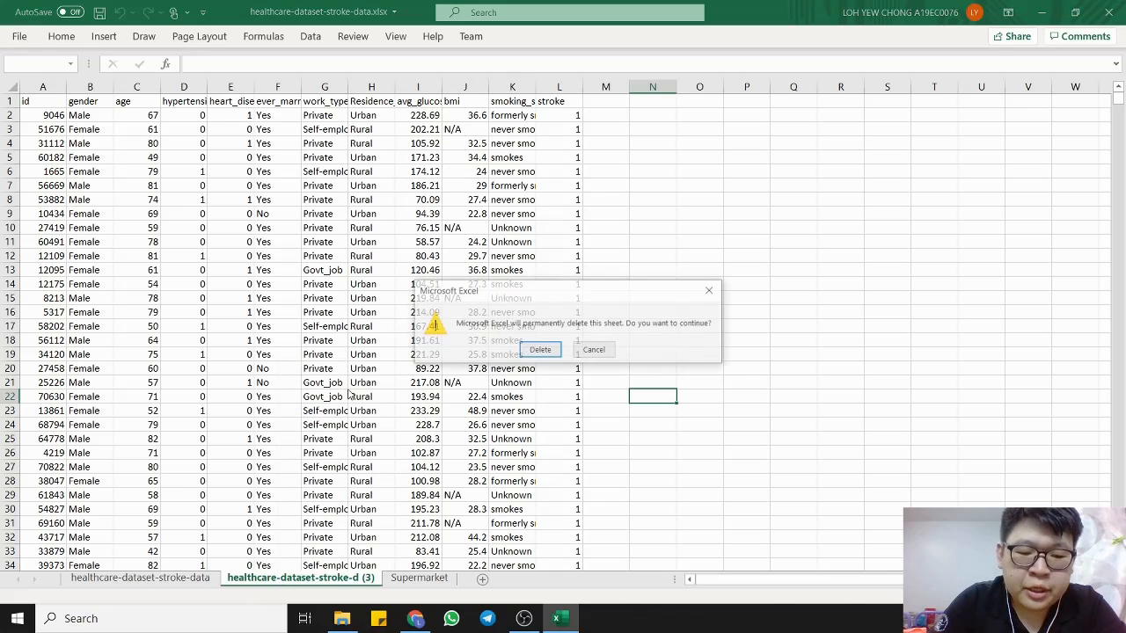
{"action": "left_click", "coordinate": [543, 349]}
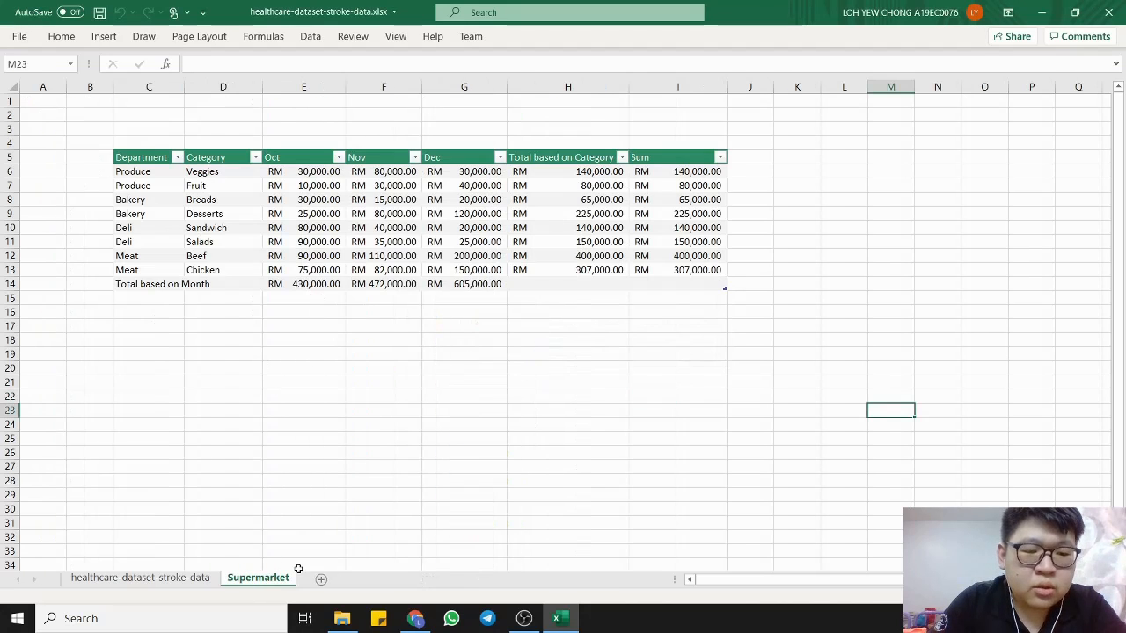
{"action": "left_click", "coordinate": [179, 579]}
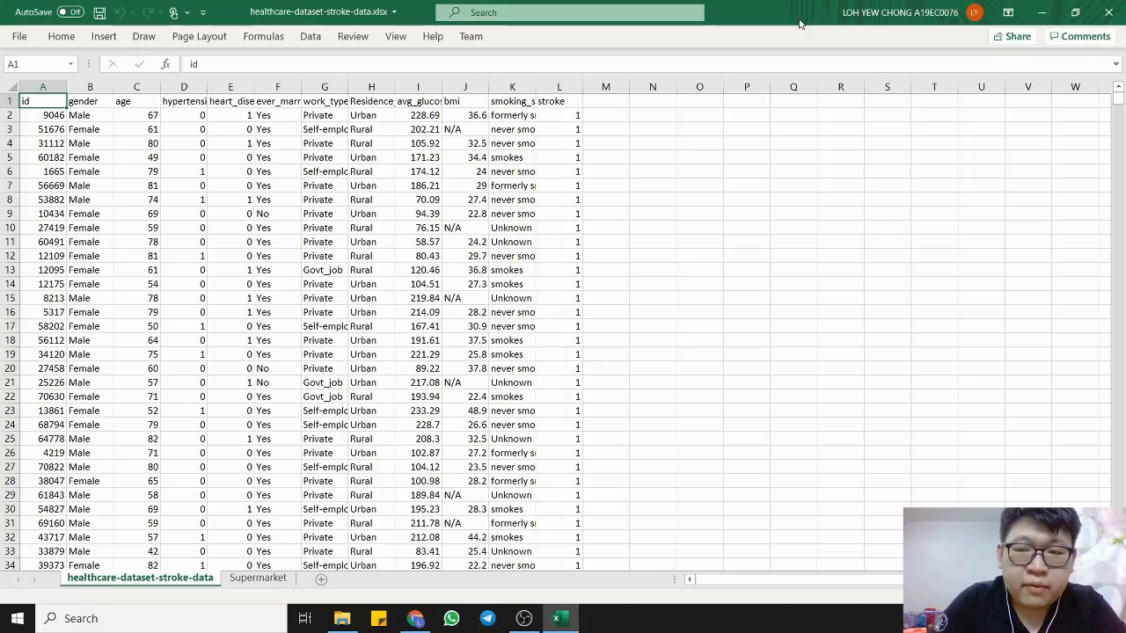
- Place the workbook window beside the ExcelDemo folder window to examine the size of the workbook file
{"action": "left_click_drag", "start_coordinate": [792, 16], "coordinate": [1124, 37]}
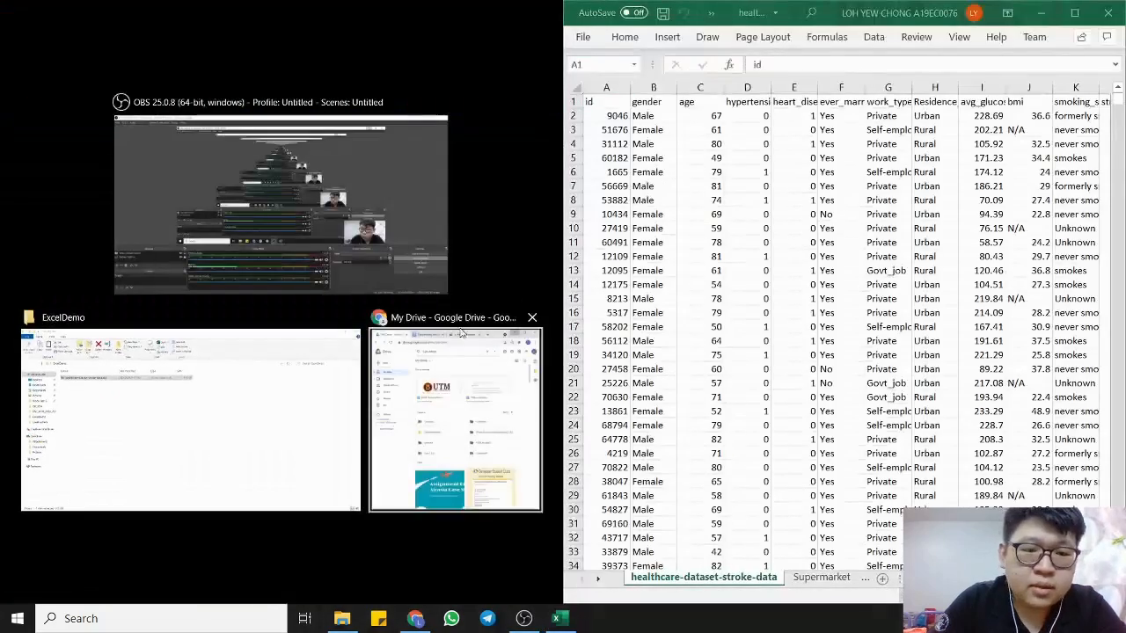
{"action": "left_click", "coordinate": [466, 223]}
{"action": "left_click", "coordinate": [468, 256]}
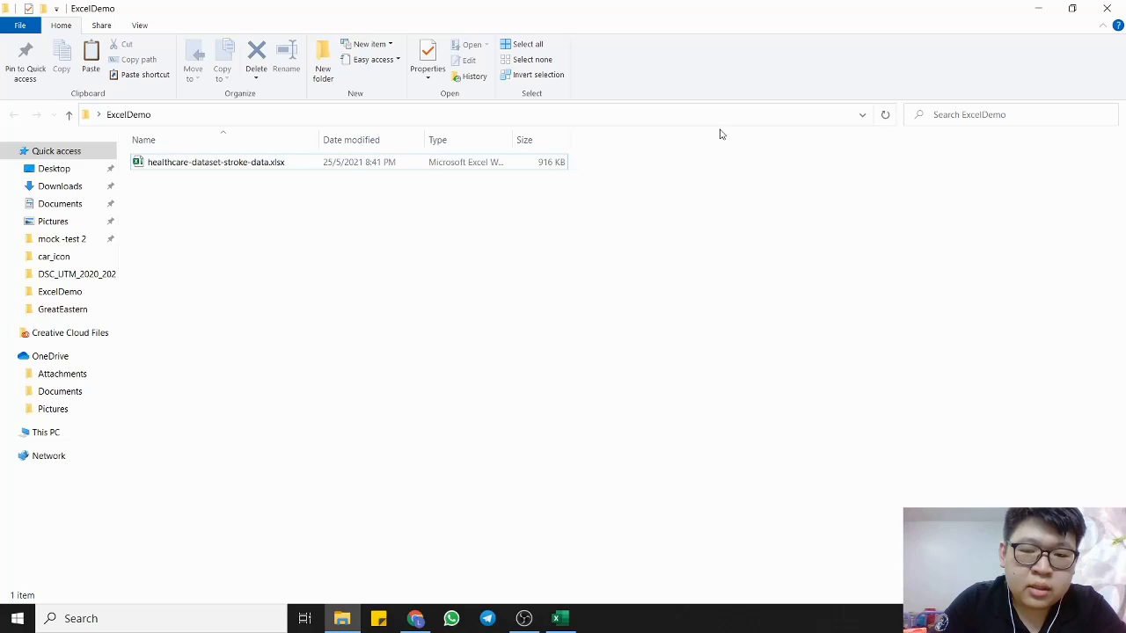
{"action": "left_click", "coordinate": [556, 619]}
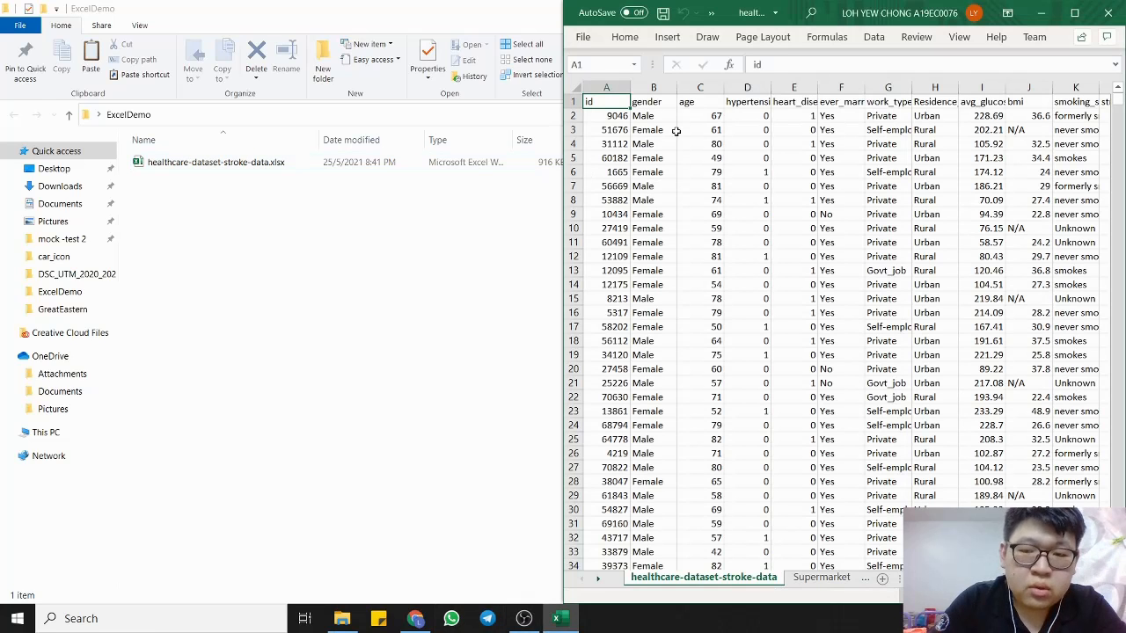
- Save the workbook and check its updated file size in the ExcelDemo folder before returning to the maximized workbook
{"action": "left_click", "coordinate": [664, 14]}
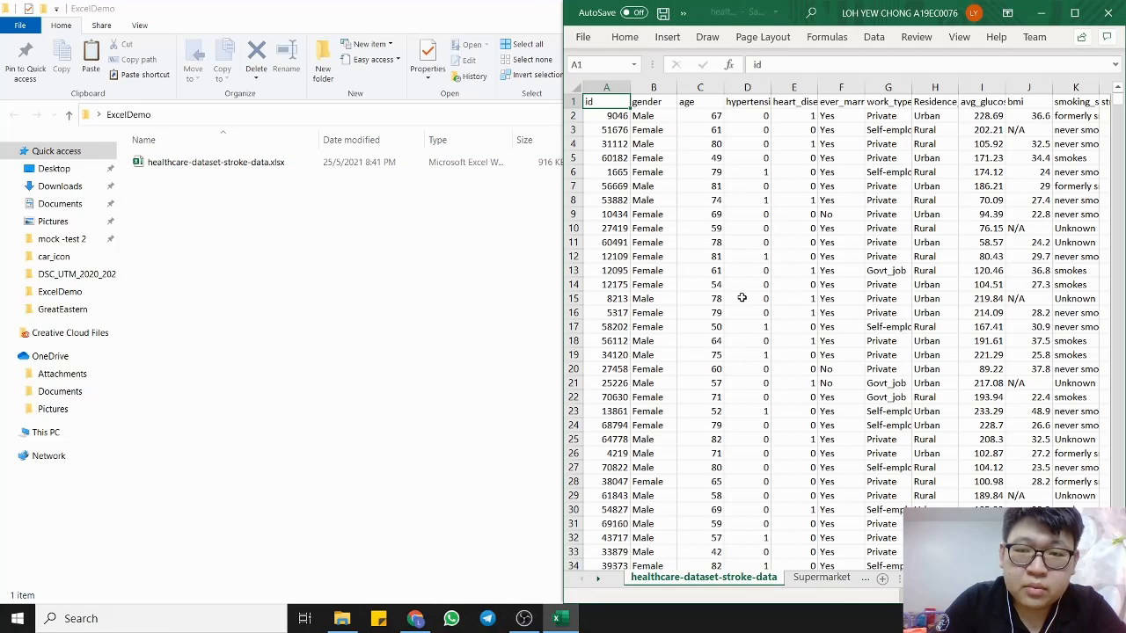
{"action": "left_click", "coordinate": [347, 405]}
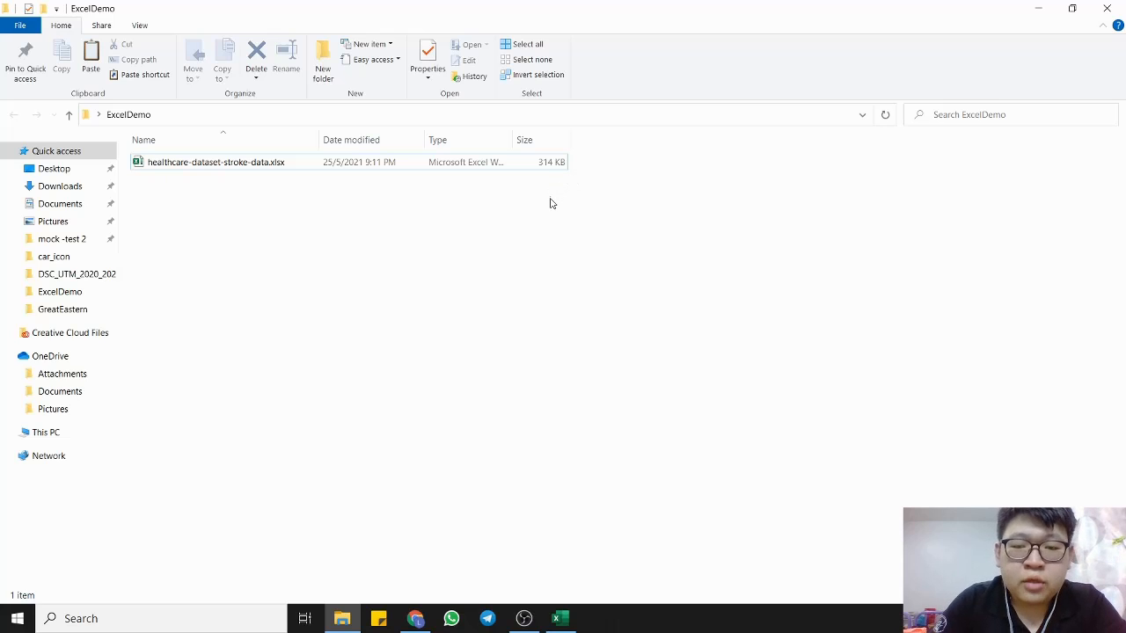
{"action": "left_click", "coordinate": [556, 618]}
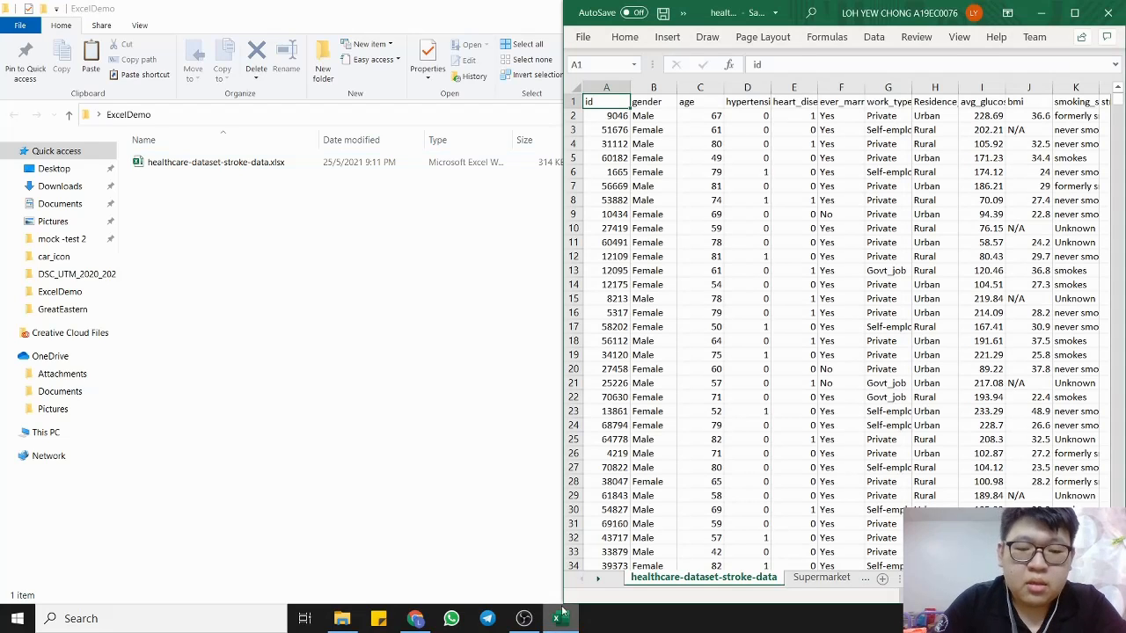
{"action": "left_click", "coordinate": [1074, 12]}
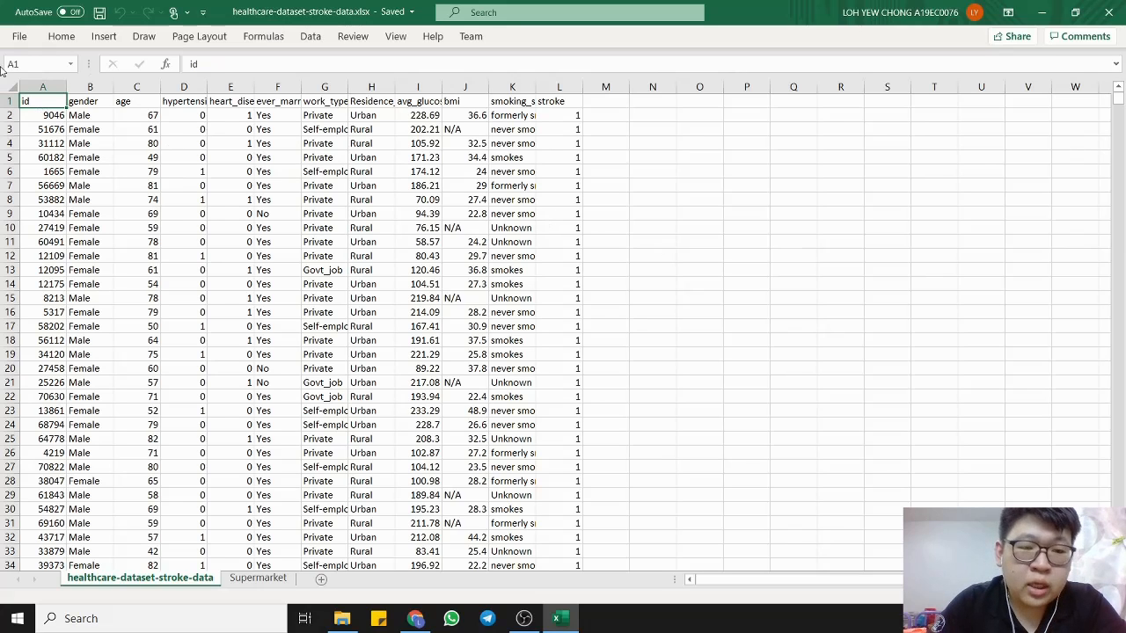
- Save a copy of the workbook in the ExcelDemo folder as an Excel Binary Workbook named healthcare-dataset-stroke-data.xlsb
{"action": "left_click", "coordinate": [20, 36]}
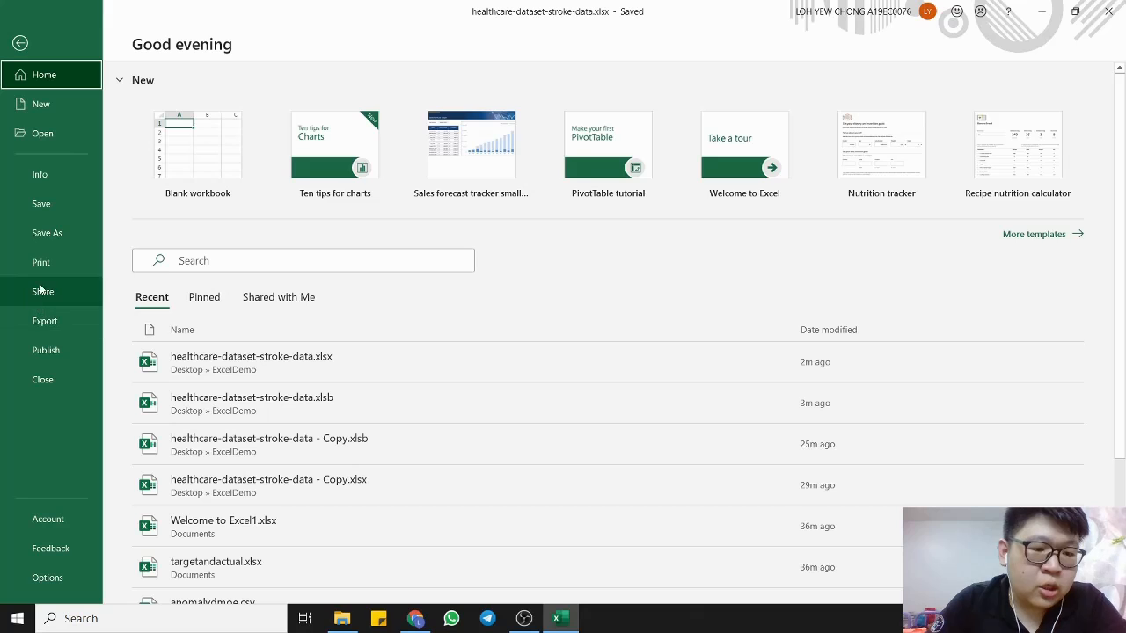
{"action": "left_click", "coordinate": [59, 244]}
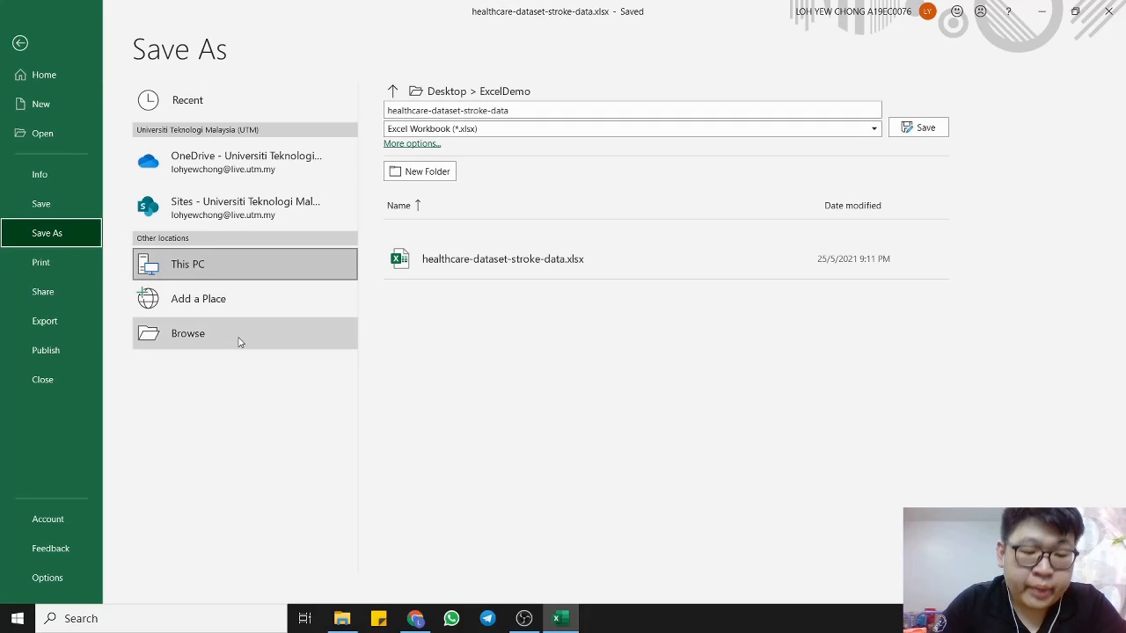
{"action": "left_click", "coordinate": [239, 342]}
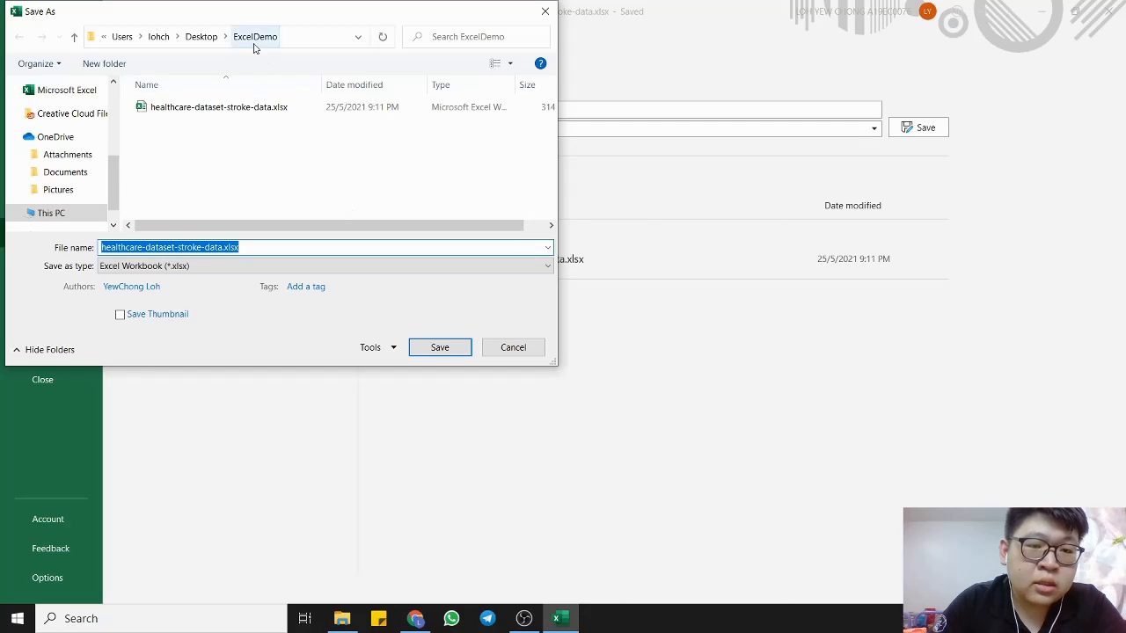
{"action": "left_click", "coordinate": [220, 268]}
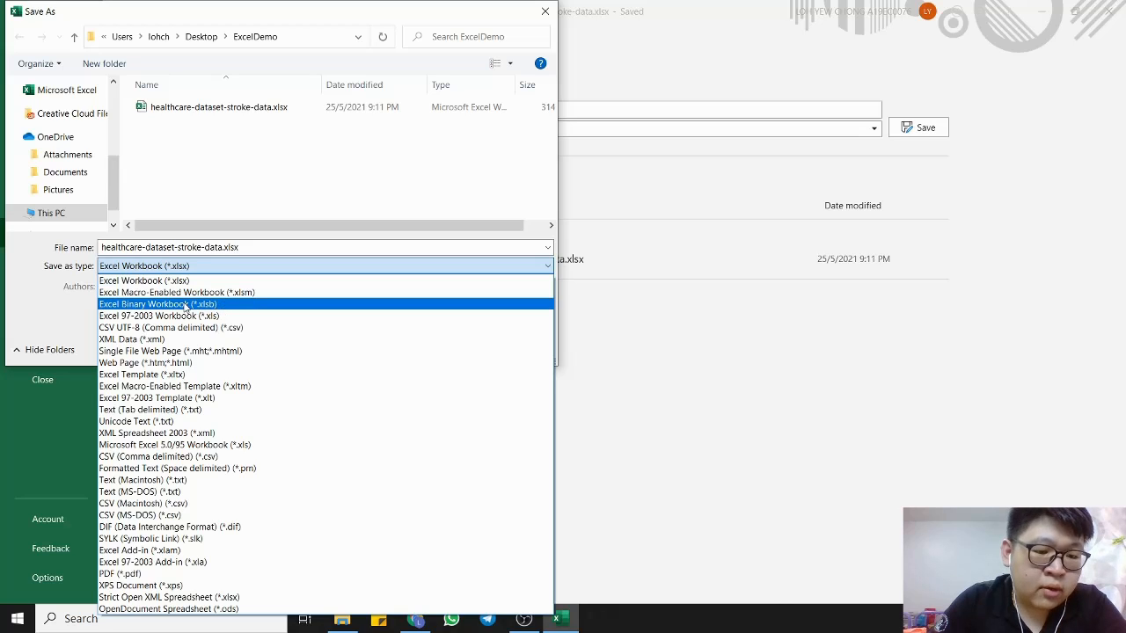
{"action": "left_click", "coordinate": [185, 305]}
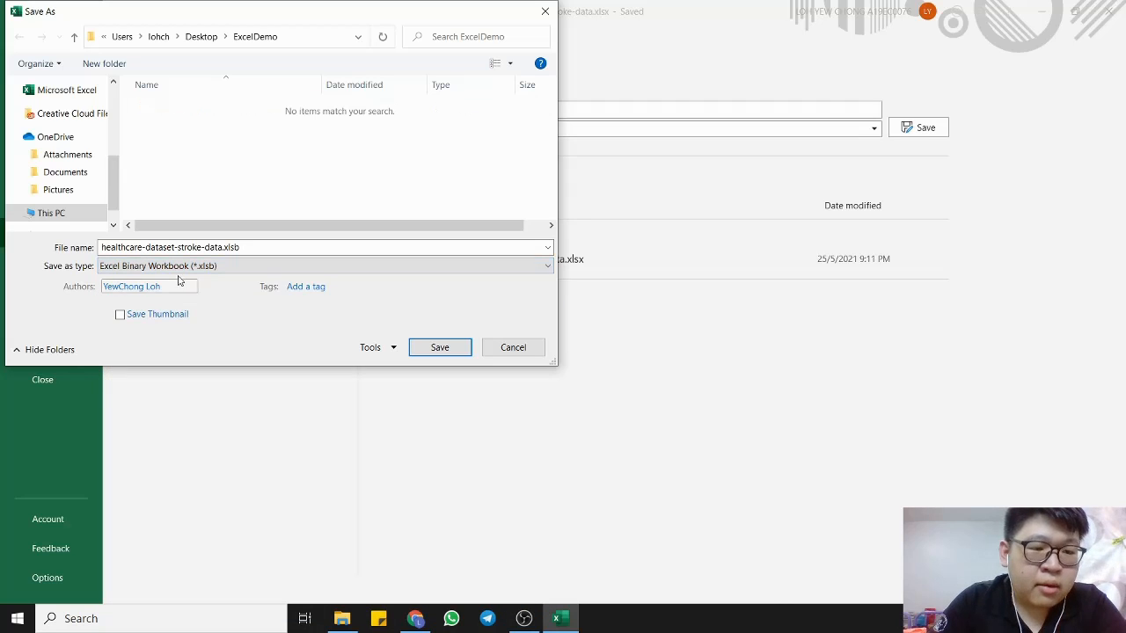
{"action": "left_click", "coordinate": [256, 246]}
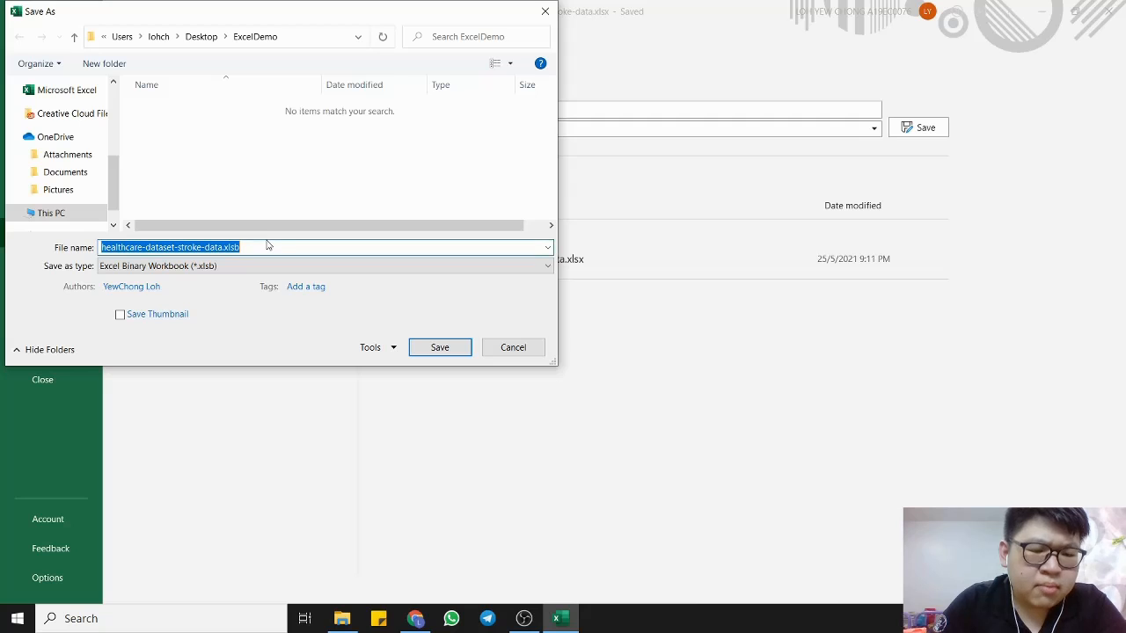
{"action": "left_click", "coordinate": [258, 247]}
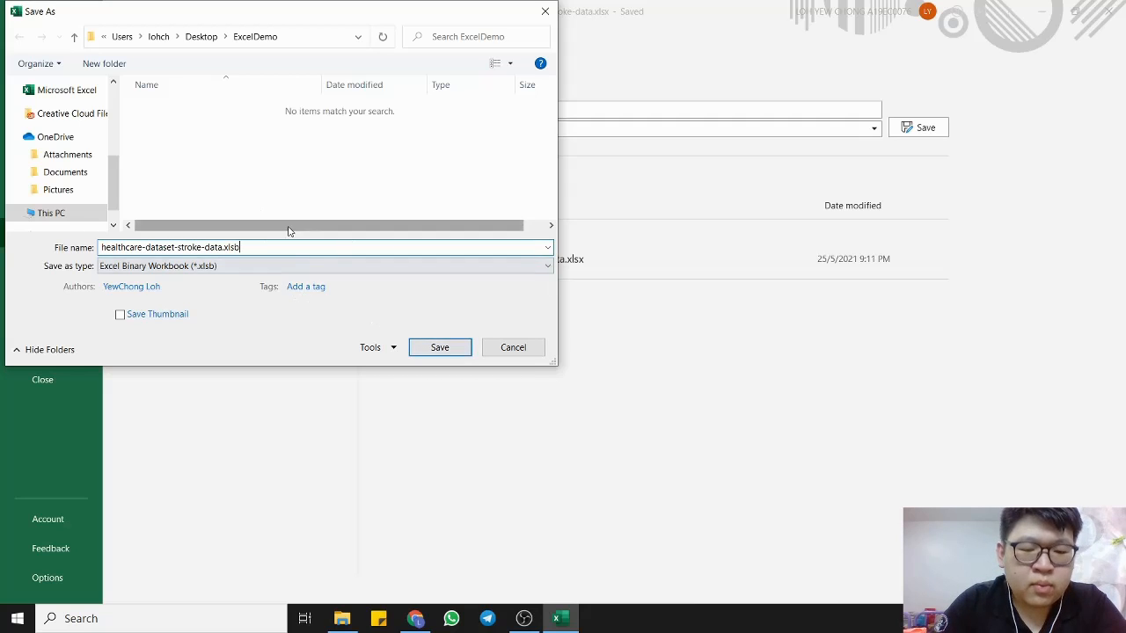
{"action": "left_click", "coordinate": [440, 347]}
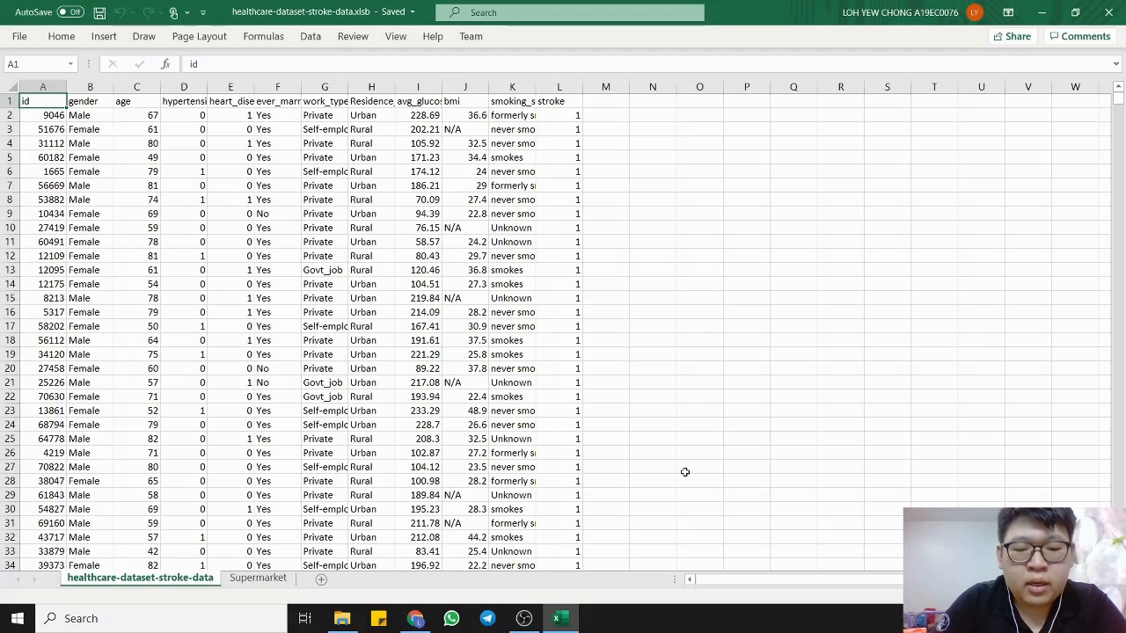
- Compare the file sizes of the .xlsb and .xlsx versions of healthcare-dataset-stroke-data in the ExcelDemo folder
{"action": "left_click", "coordinate": [342, 619]}
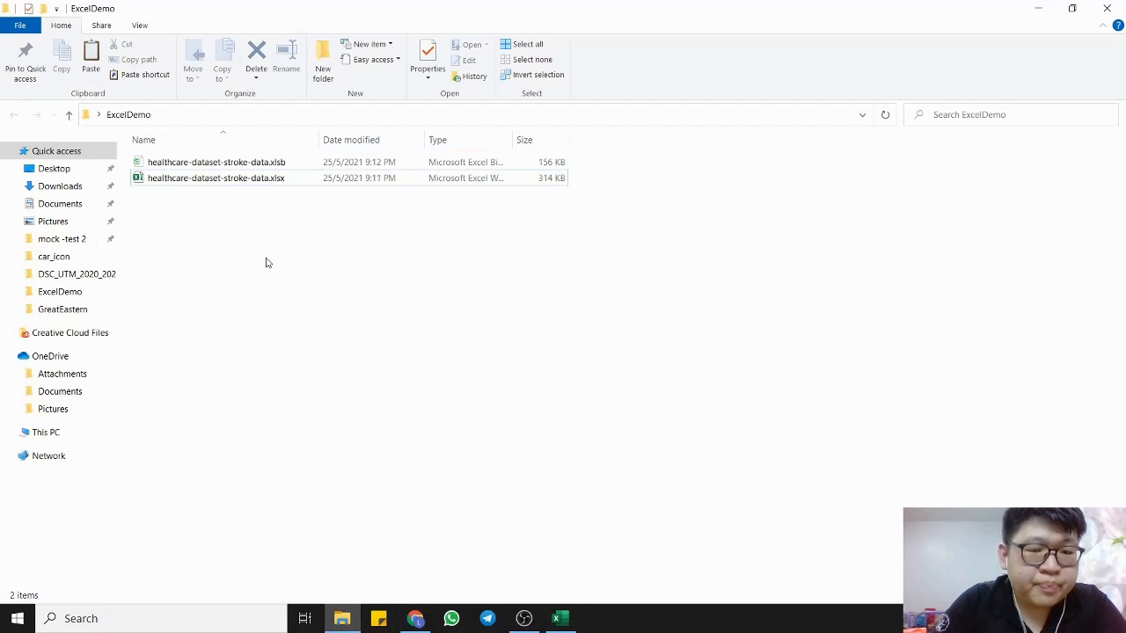
{"action": "left_click", "coordinate": [270, 166]}
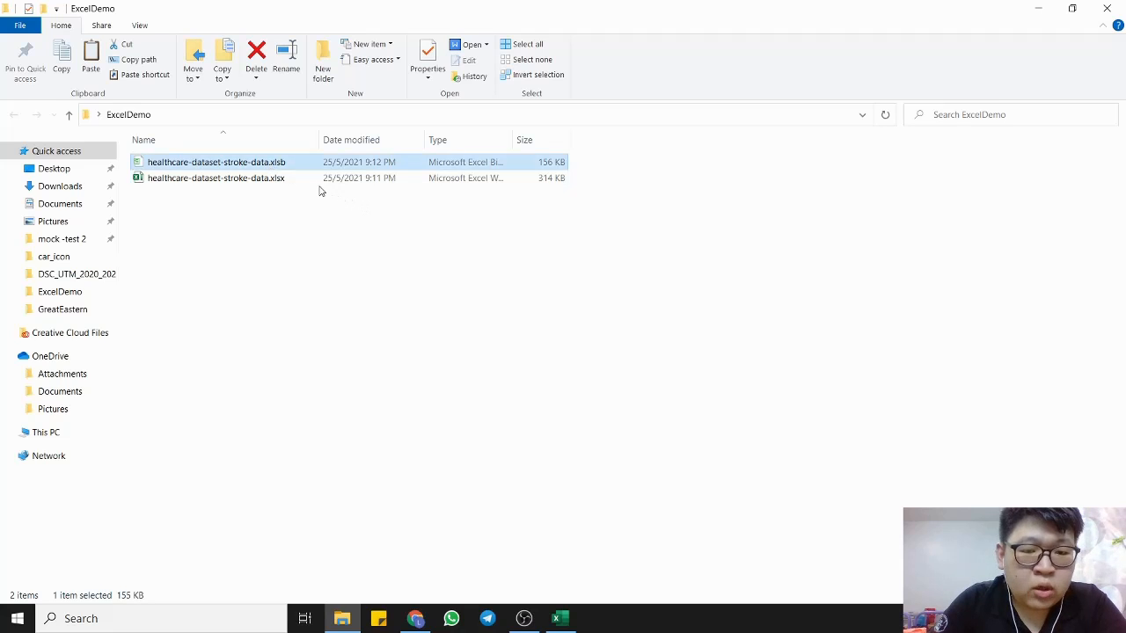
{"action": "left_click", "coordinate": [299, 181]}
{"action": "key", "text": "Up"}
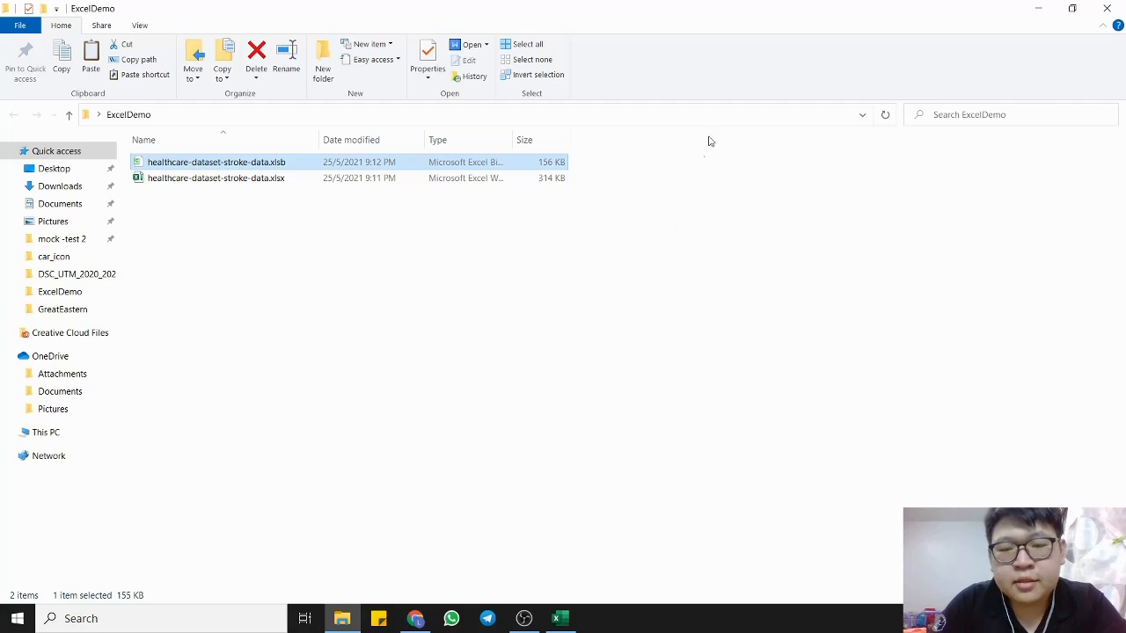
- Switch back to the Excel workbook and open the Supermarket sheet
{"action": "left_click", "coordinate": [540, 616]}
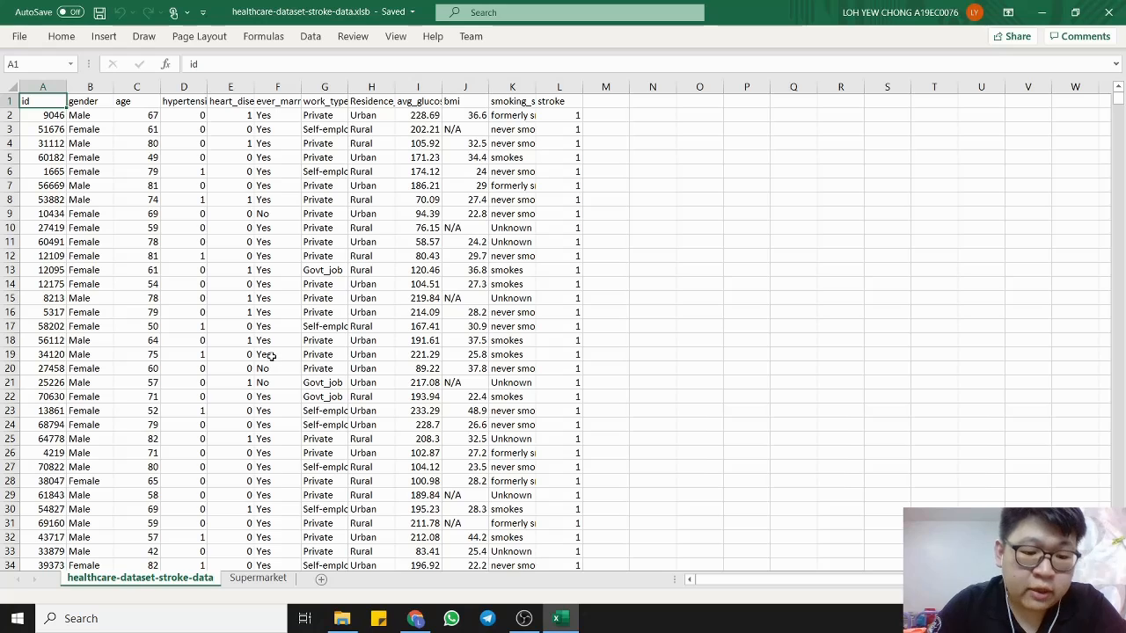
{"action": "left_click", "coordinate": [258, 578]}
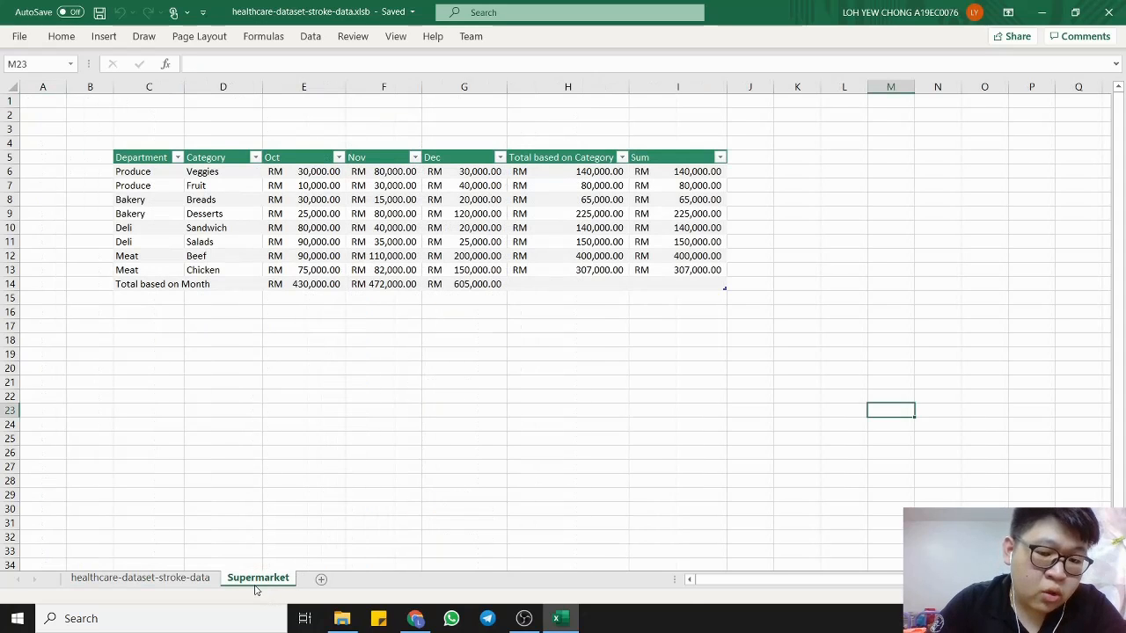
{"action": "left_click", "coordinate": [90, 144]}
{"action": "left_click_drag", "start_coordinate": [92, 196], "coordinate": [802, 335]}
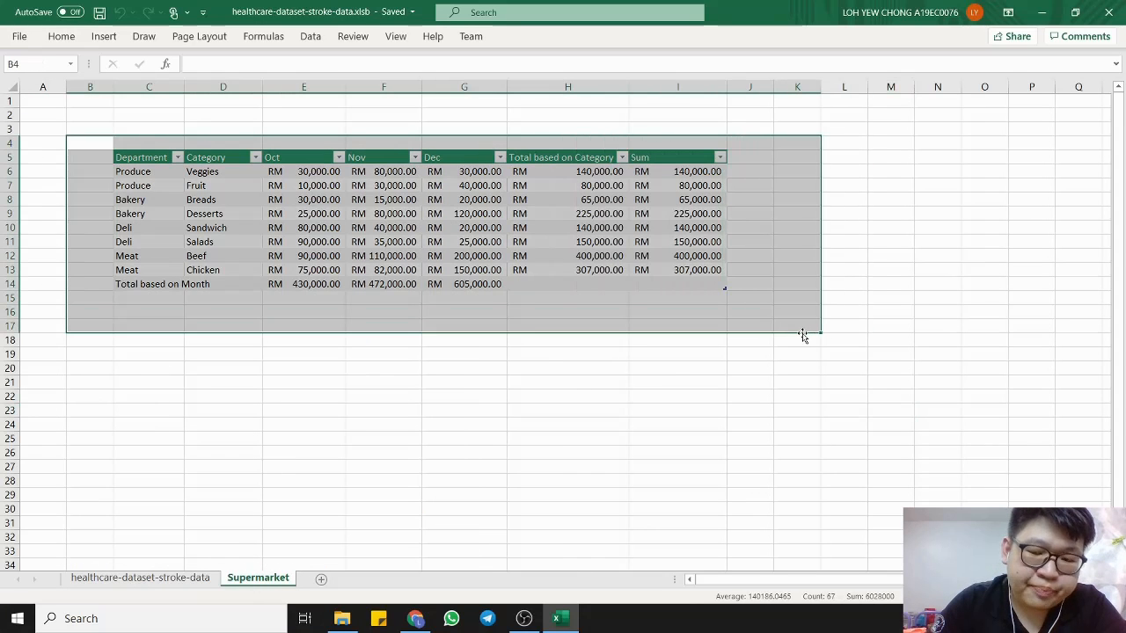
{"action": "left_click", "coordinate": [752, 354]}
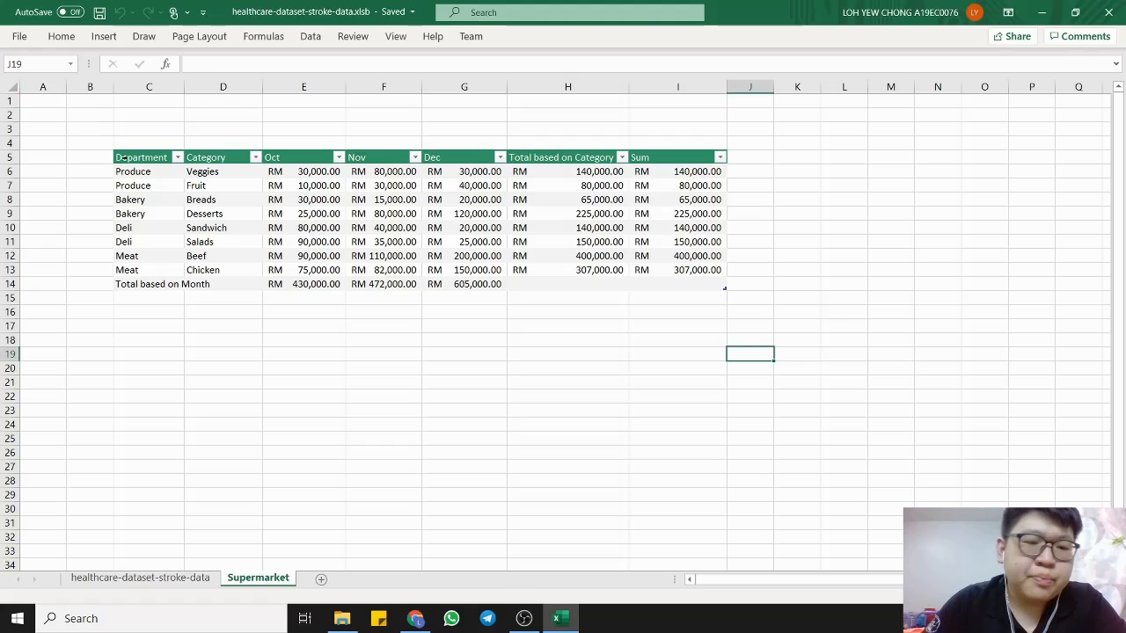
- Select all formula cells within the table range C5:I14 using Go To Special and try to copy them
{"action": "left_click_drag", "start_coordinate": [141, 158], "coordinate": [723, 285]}
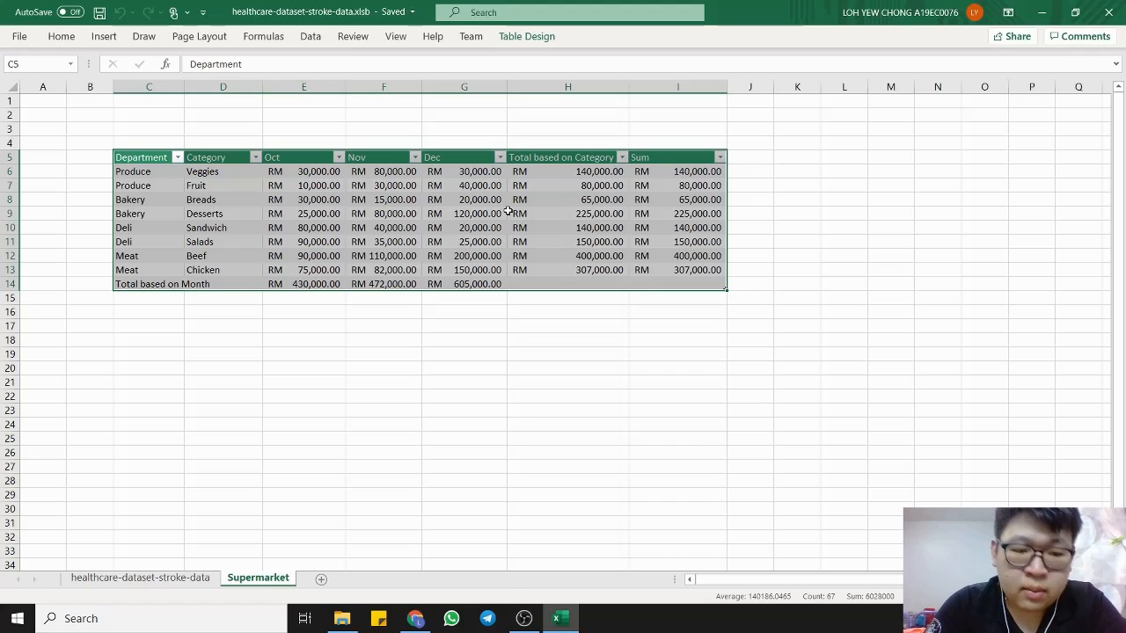
{"action": "key", "text": "ctrl+g"}
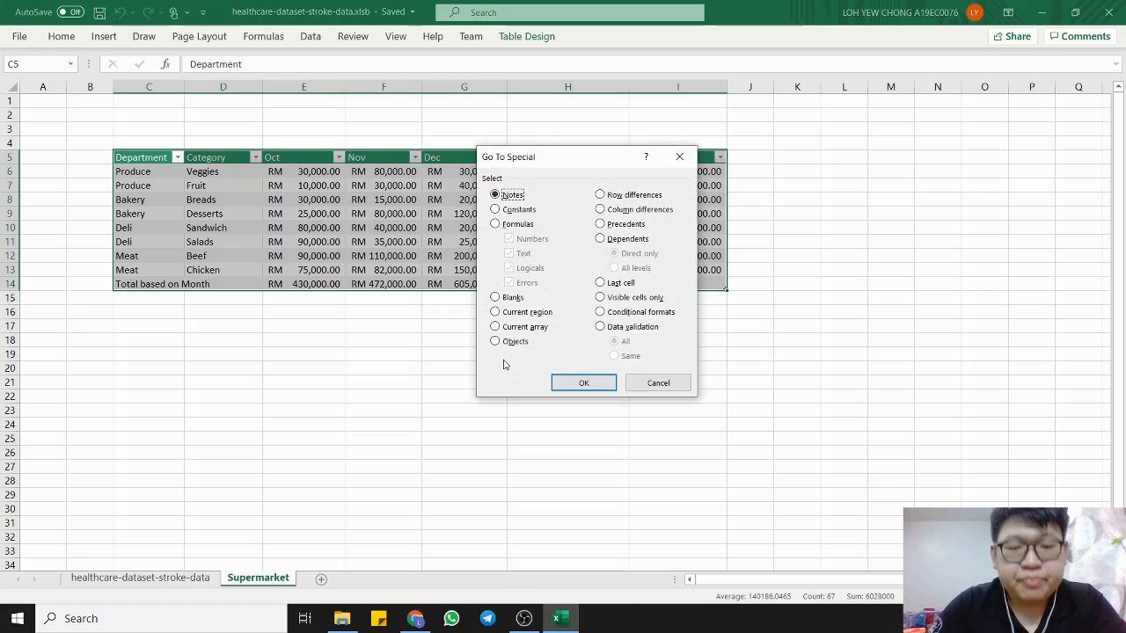
{"action": "left_click", "coordinate": [496, 224]}
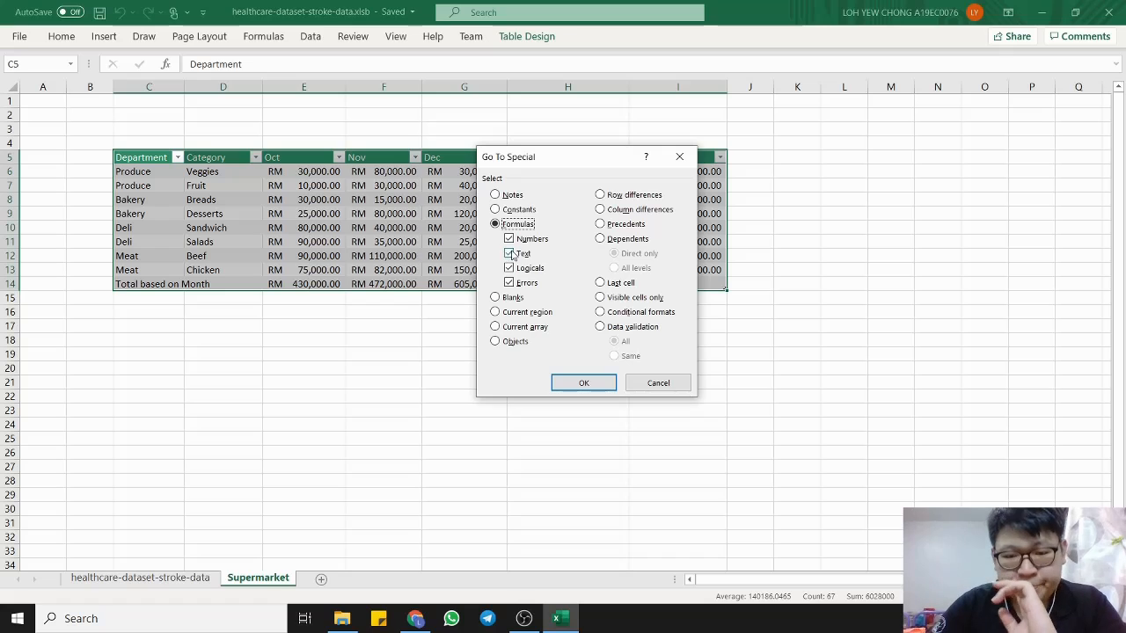
{"action": "left_click", "coordinate": [584, 383]}
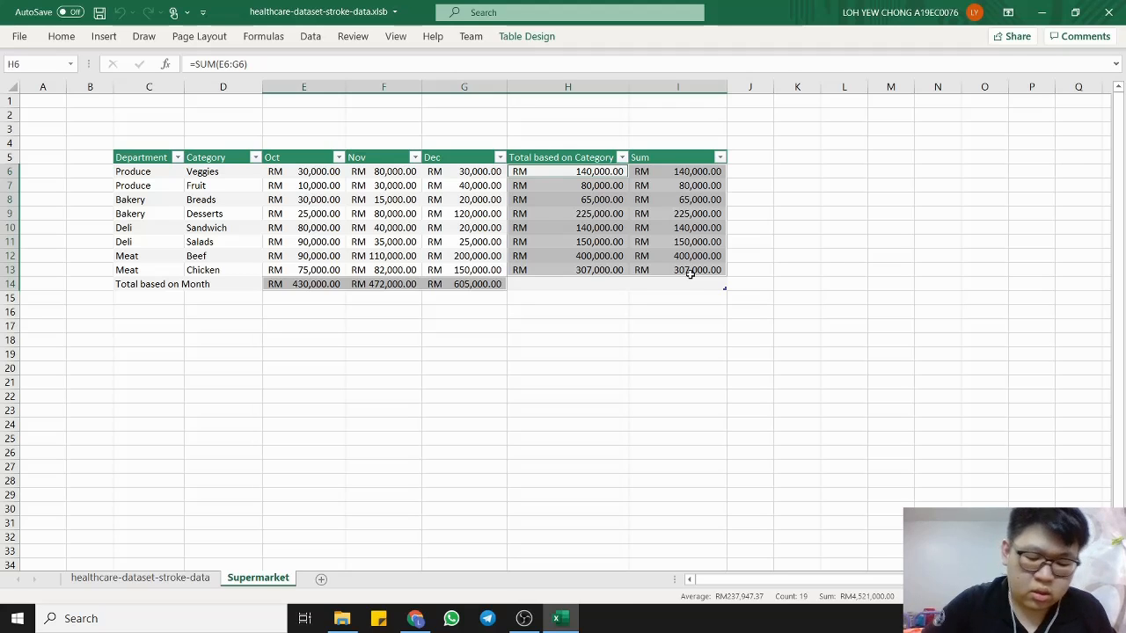
{"action": "key", "text": "ctrl+c"}
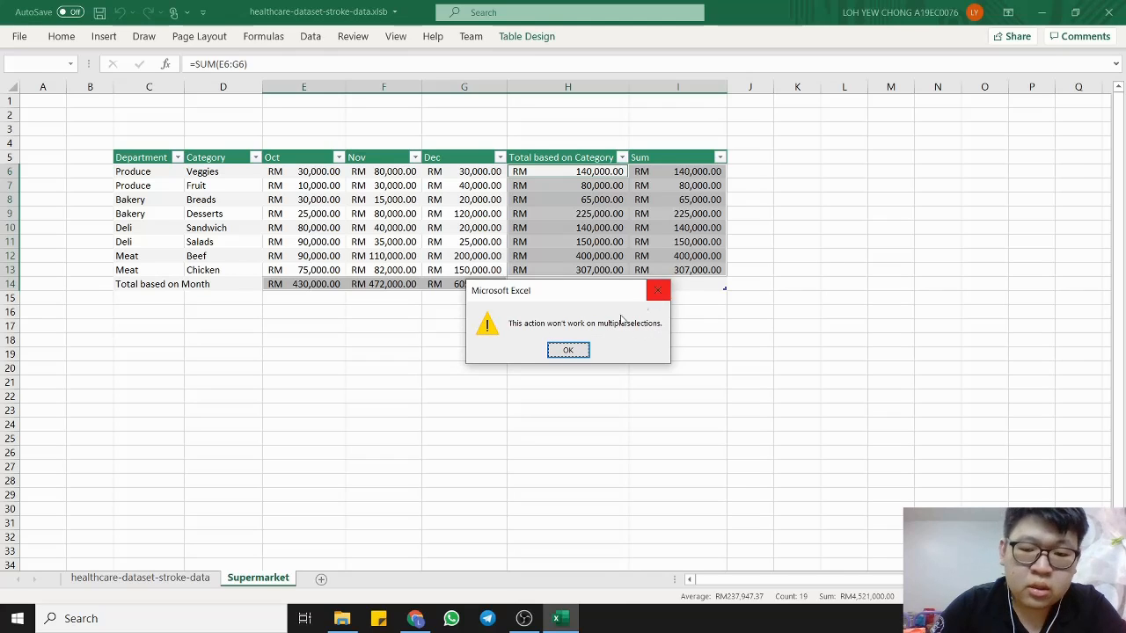
- Replace the formulas in the Sum column, I6:I13, with static values by copying the range and pasting values over it
{"action": "left_click", "coordinate": [584, 349]}
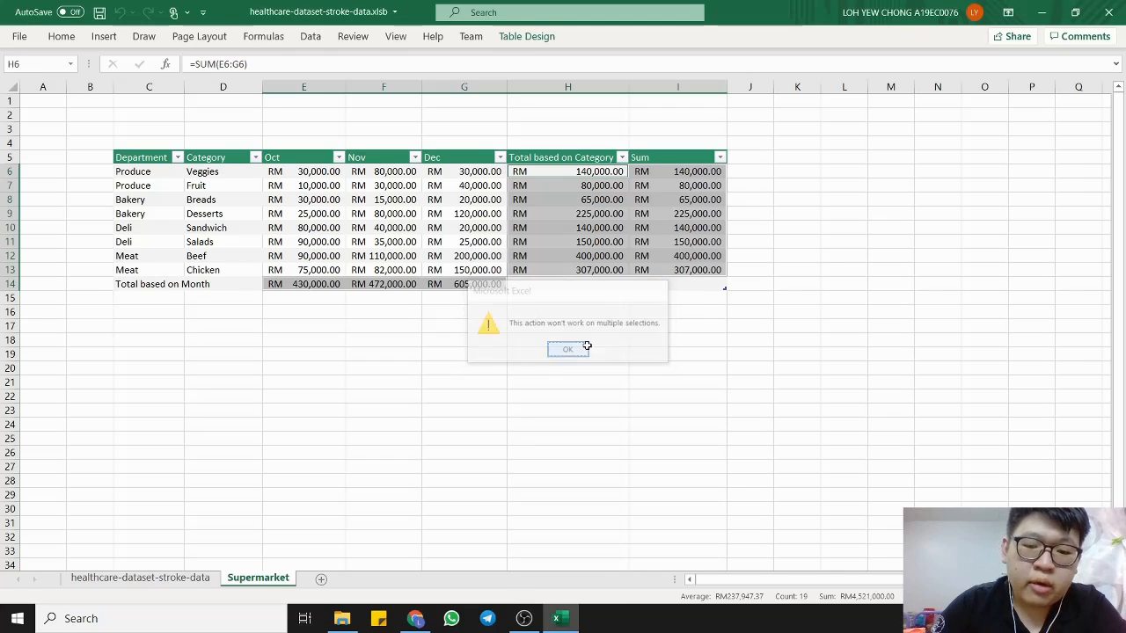
{"action": "left_click", "coordinate": [781, 212]}
{"action": "left_click_drag", "start_coordinate": [652, 173], "coordinate": [672, 268]}
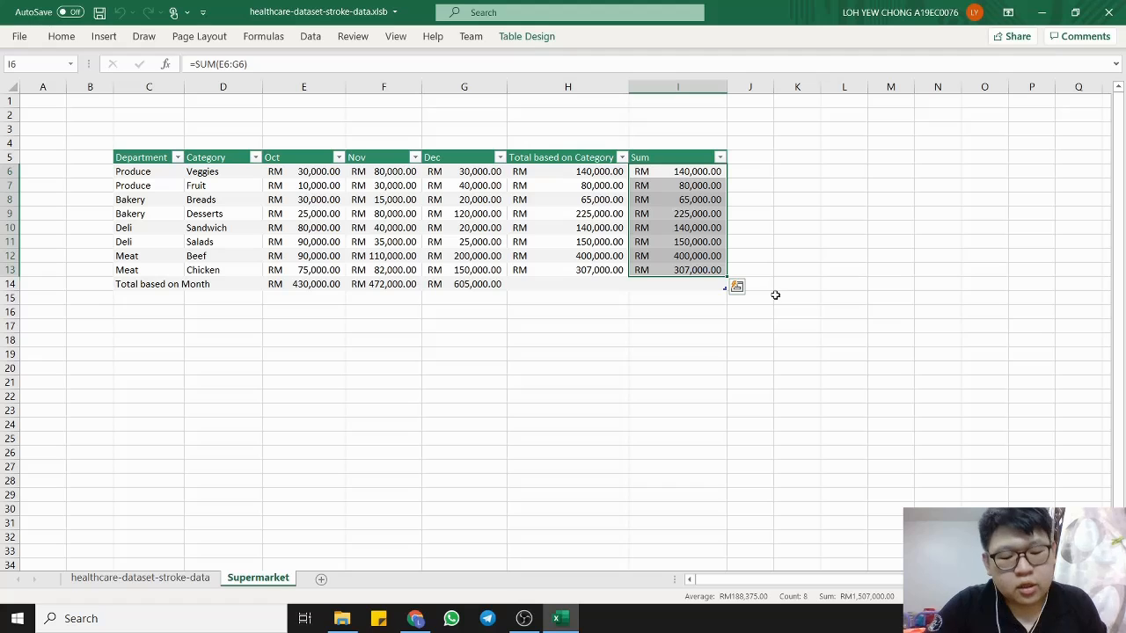
{"action": "key", "text": "ctrl+c"}
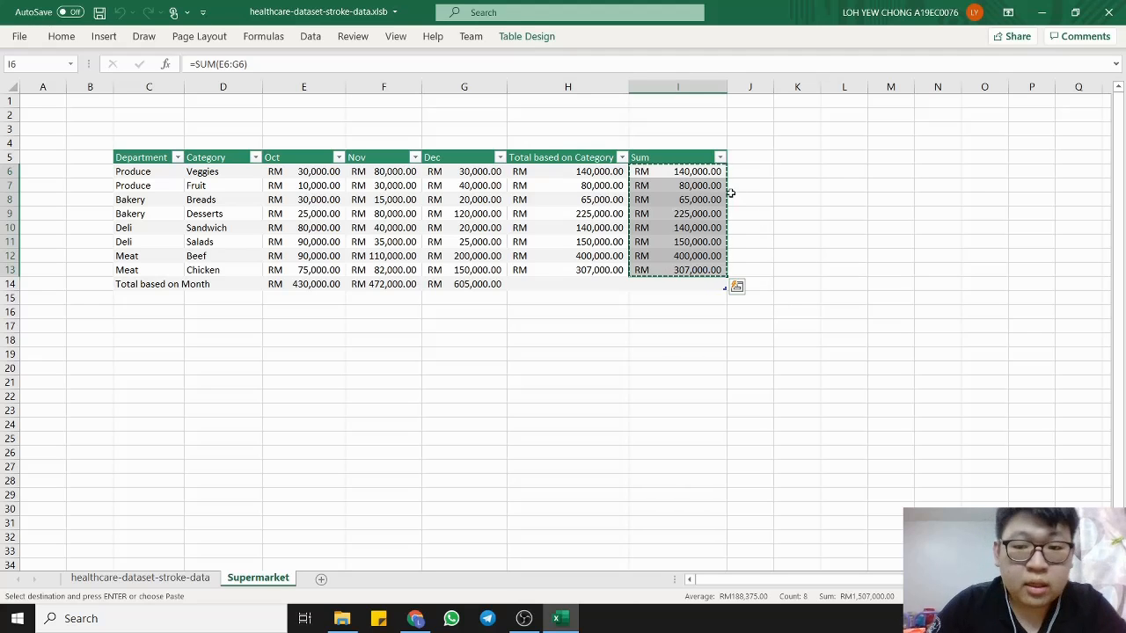
{"action": "right_click", "coordinate": [694, 225]}
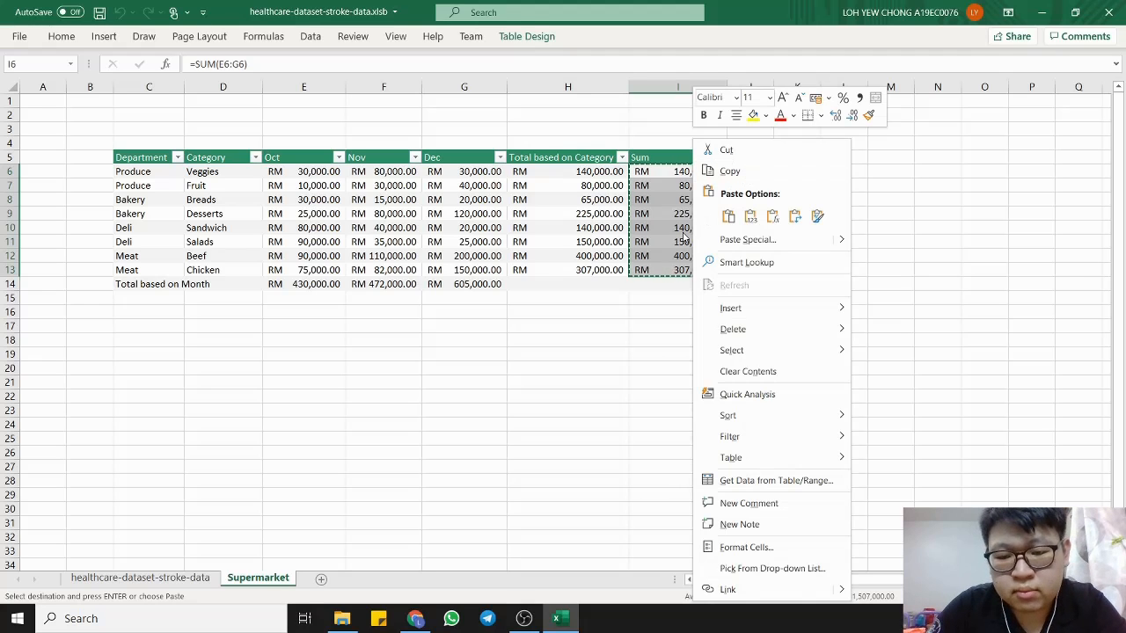
{"action": "left_click", "coordinate": [729, 171]}
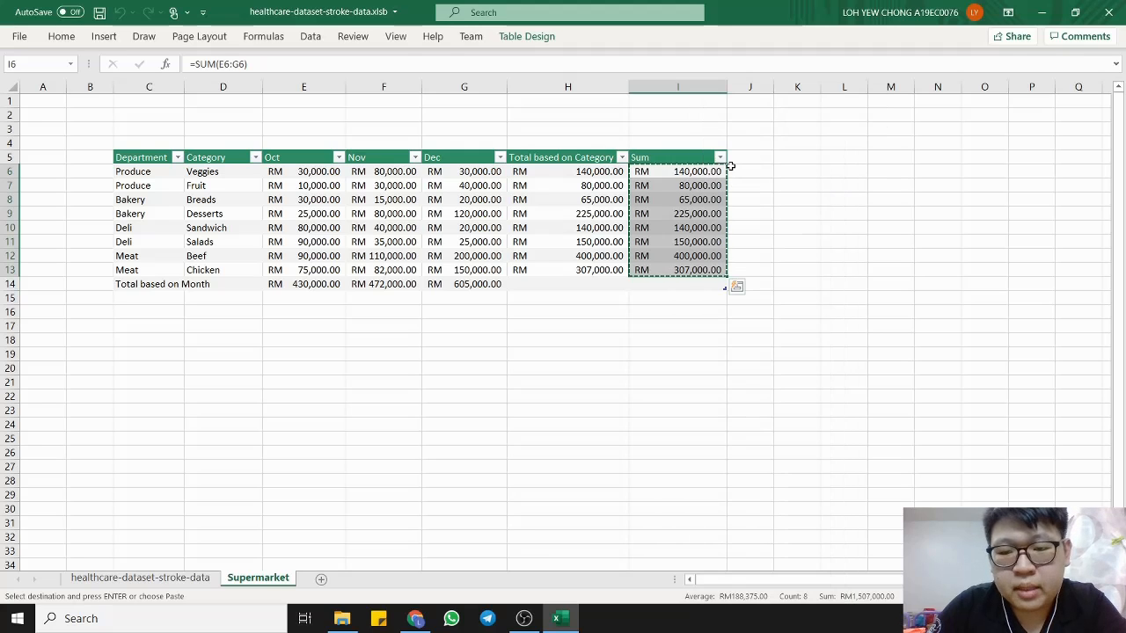
{"action": "left_click", "coordinate": [61, 40]}
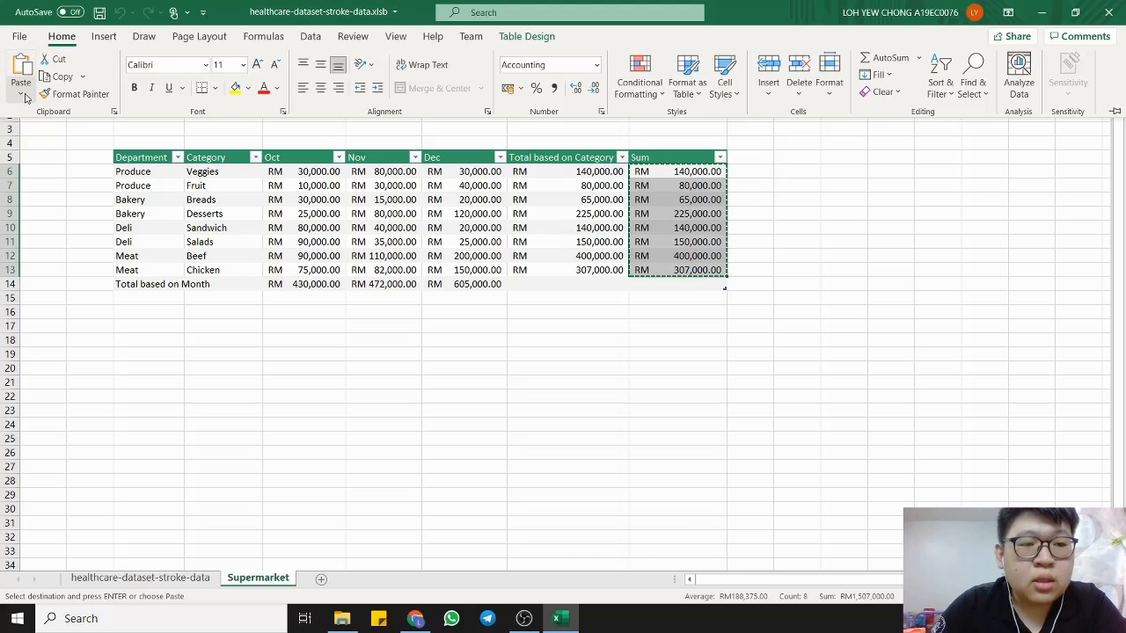
{"action": "left_click", "coordinate": [21, 95]}
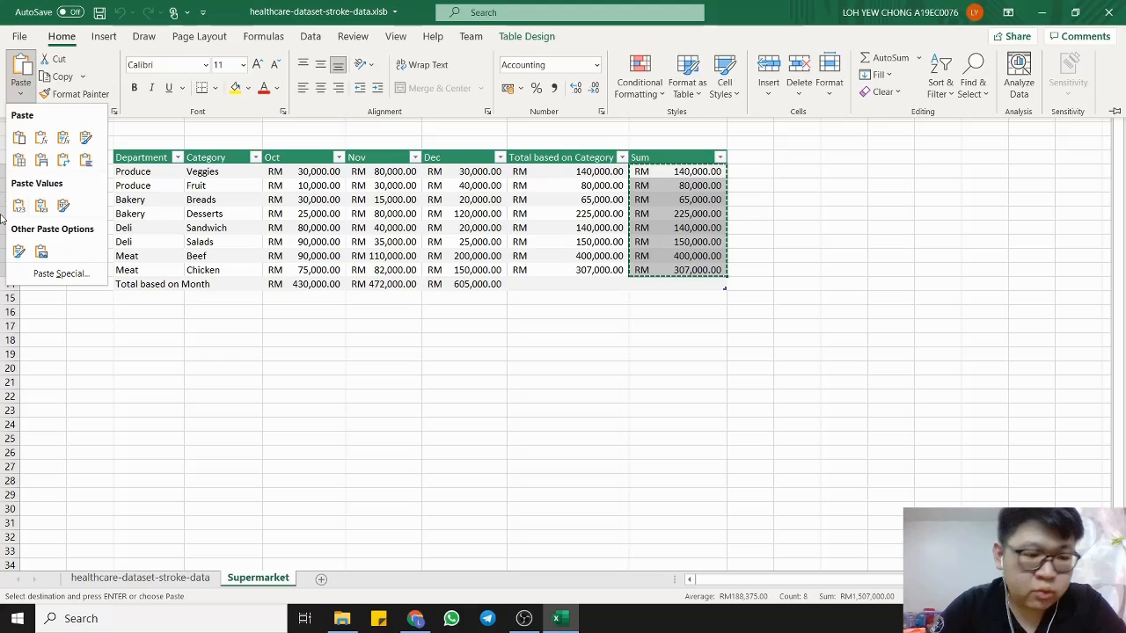
{"action": "left_click", "coordinate": [18, 207]}
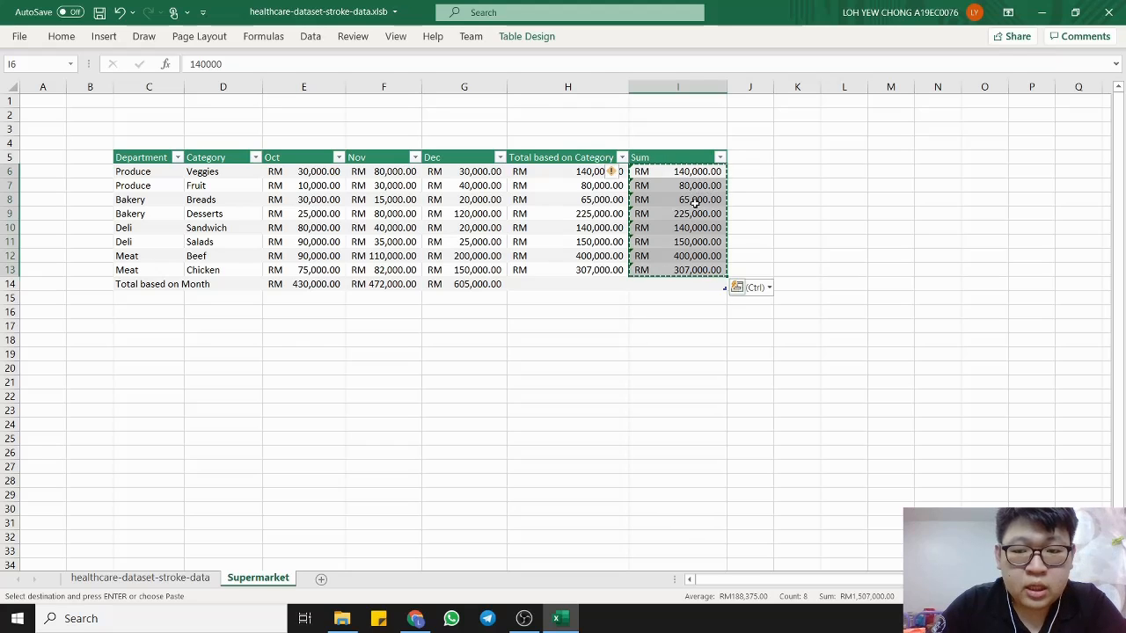
- Compare the cell contents of the Sum column with the formula in the Total based on Category column
{"action": "left_click", "coordinate": [558, 170]}
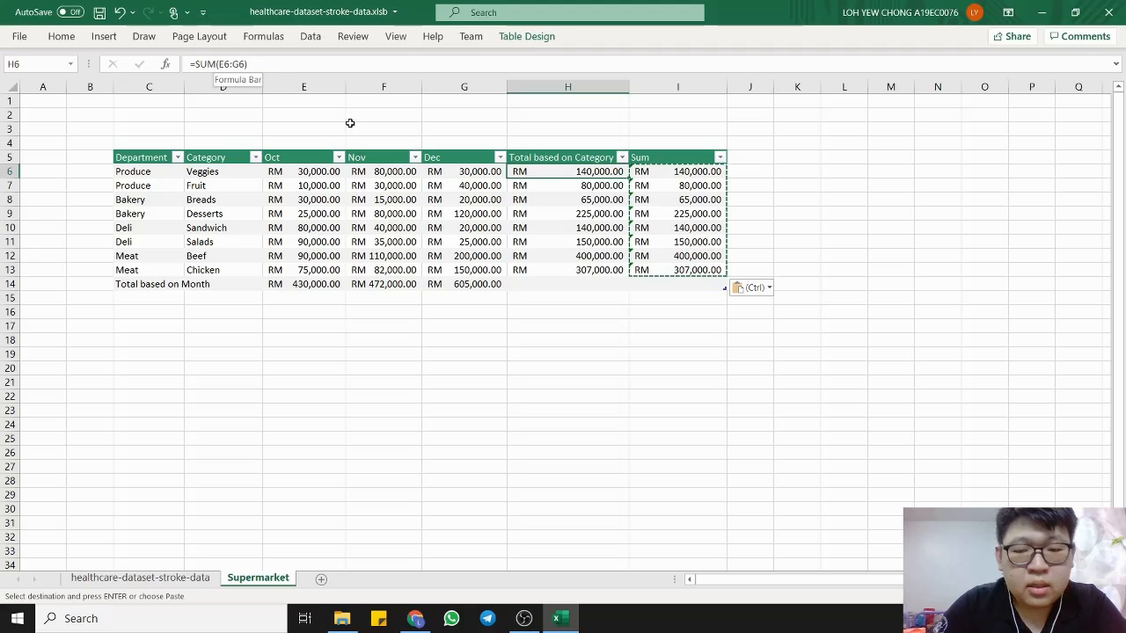
{"action": "left_click", "coordinate": [665, 171]}
{"action": "left_click", "coordinate": [660, 185]}
{"action": "left_click", "coordinate": [616, 186]}
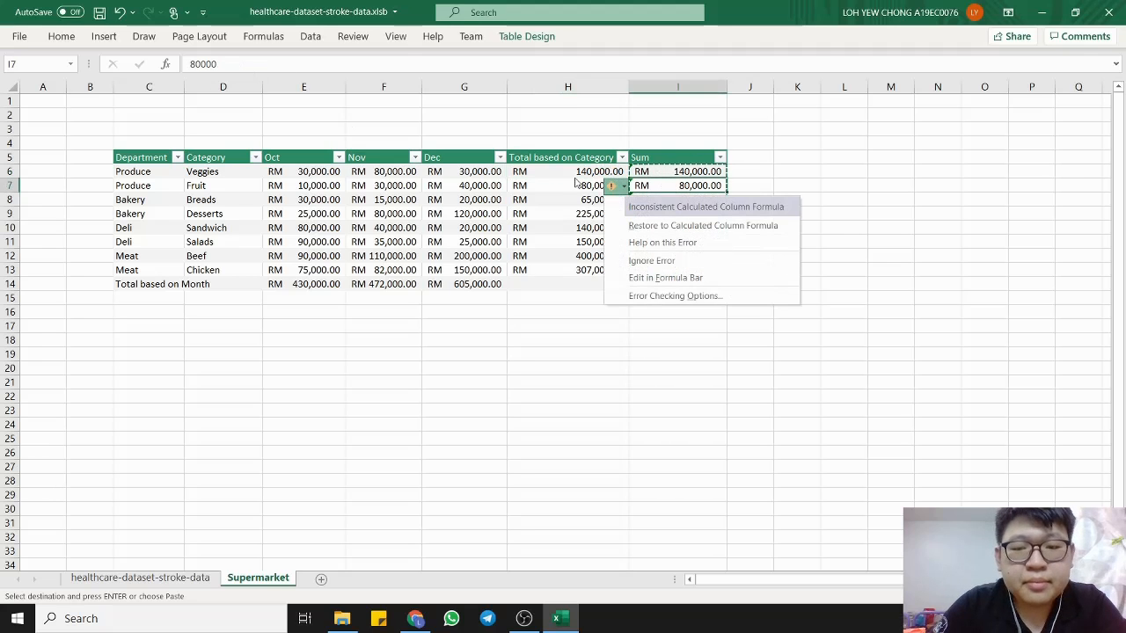
{"action": "key", "text": "ctrl+v"}
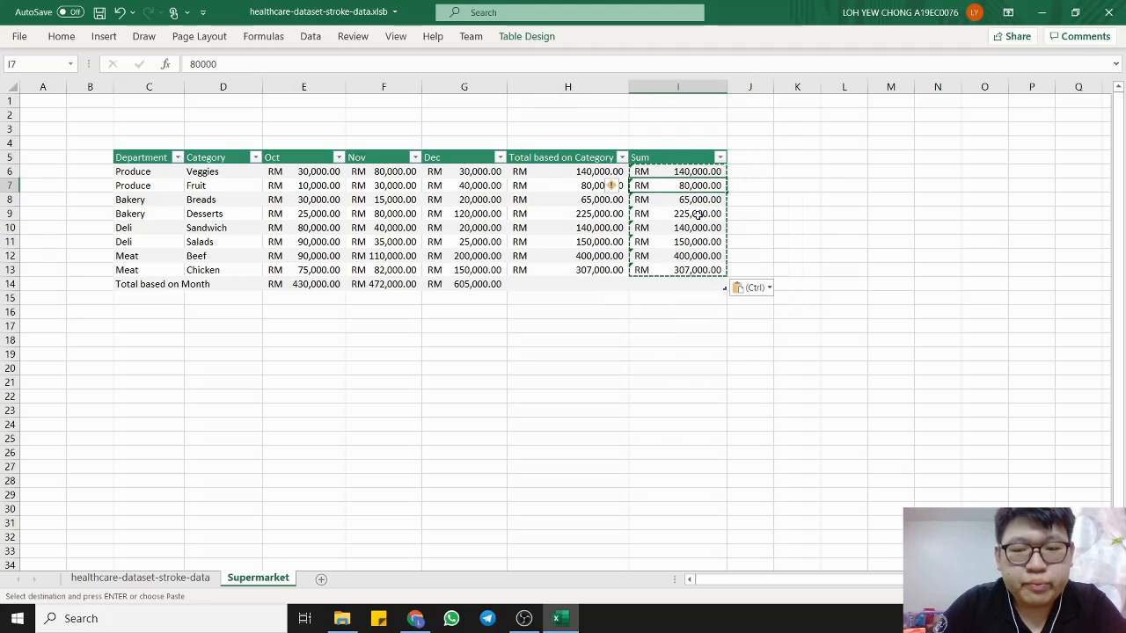
{"action": "left_click", "coordinate": [697, 213]}
{"action": "left_click", "coordinate": [695, 256]}
{"action": "left_click", "coordinate": [695, 228]}
{"action": "left_click", "coordinate": [891, 213]}
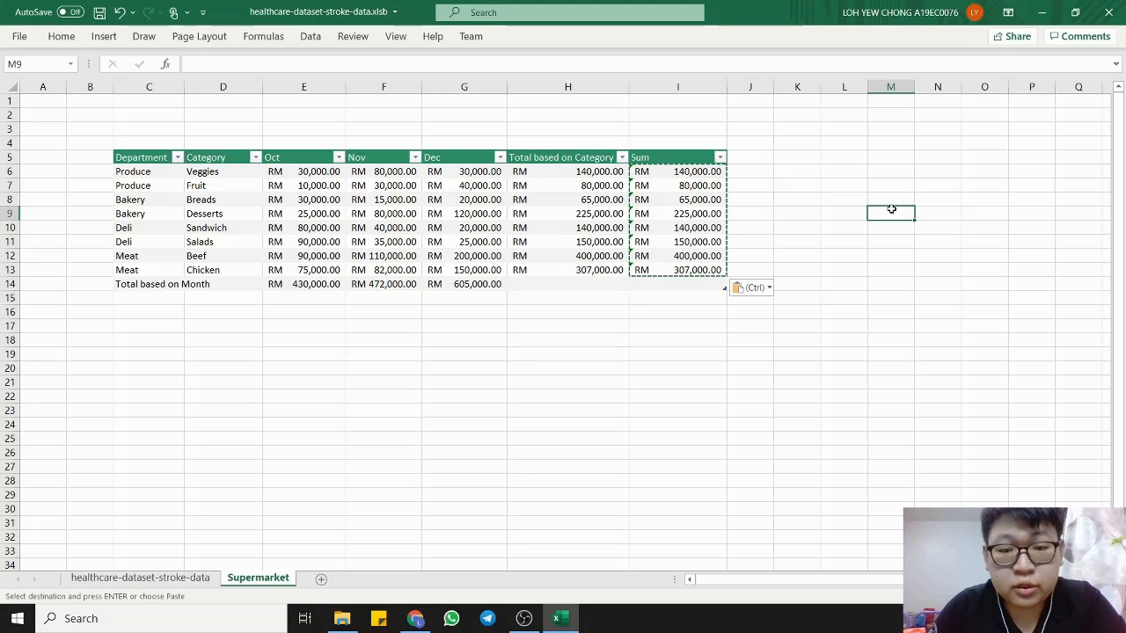
{"action": "left_click", "coordinate": [840, 241]}
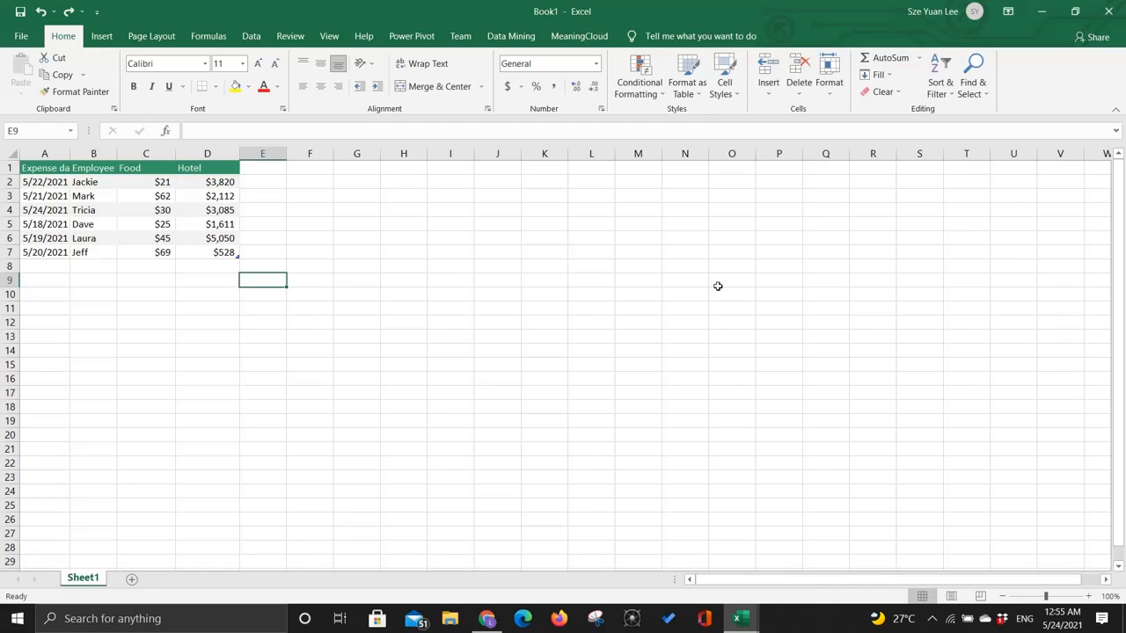
- Select the expense table's data on Sheet1 of Book1 and turn on filtering for its columns
{"action": "left_click_drag", "start_coordinate": [38, 168], "coordinate": [231, 252]}
{"action": "left_click", "coordinate": [356, 253]}
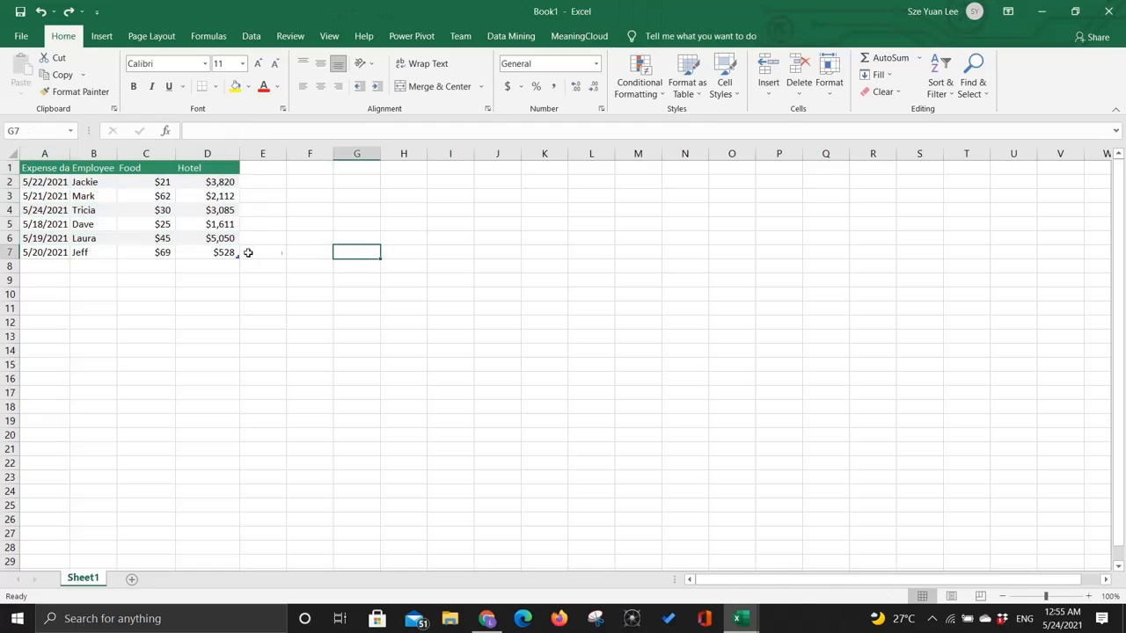
{"action": "left_click", "coordinate": [221, 236]}
{"action": "key", "text": "ctrl+a"}
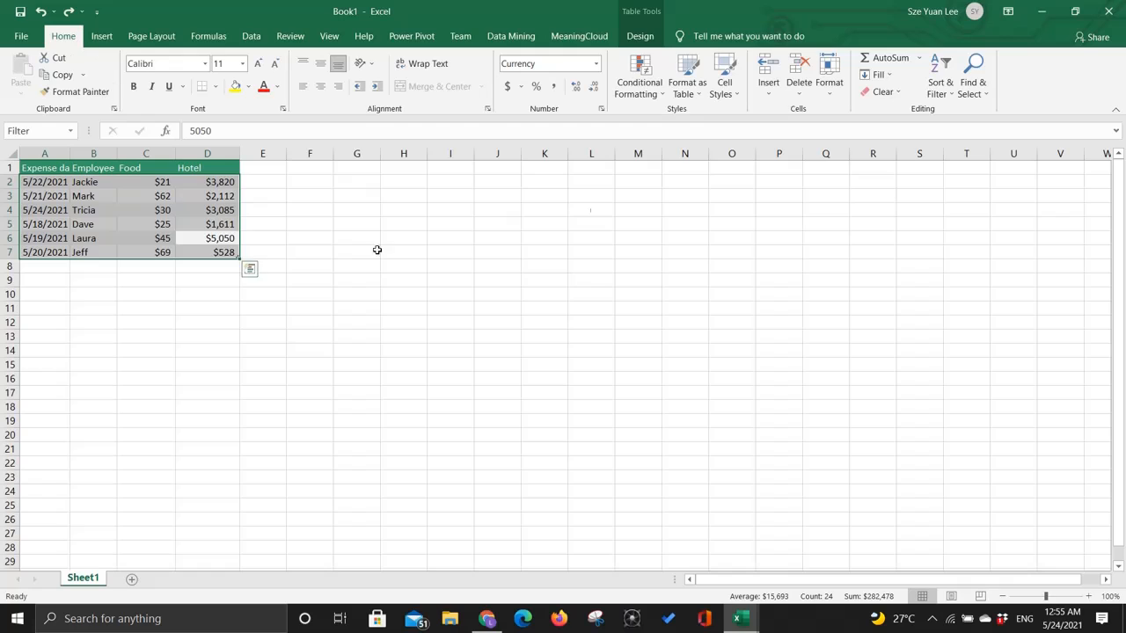
{"action": "left_click", "coordinate": [939, 78]}
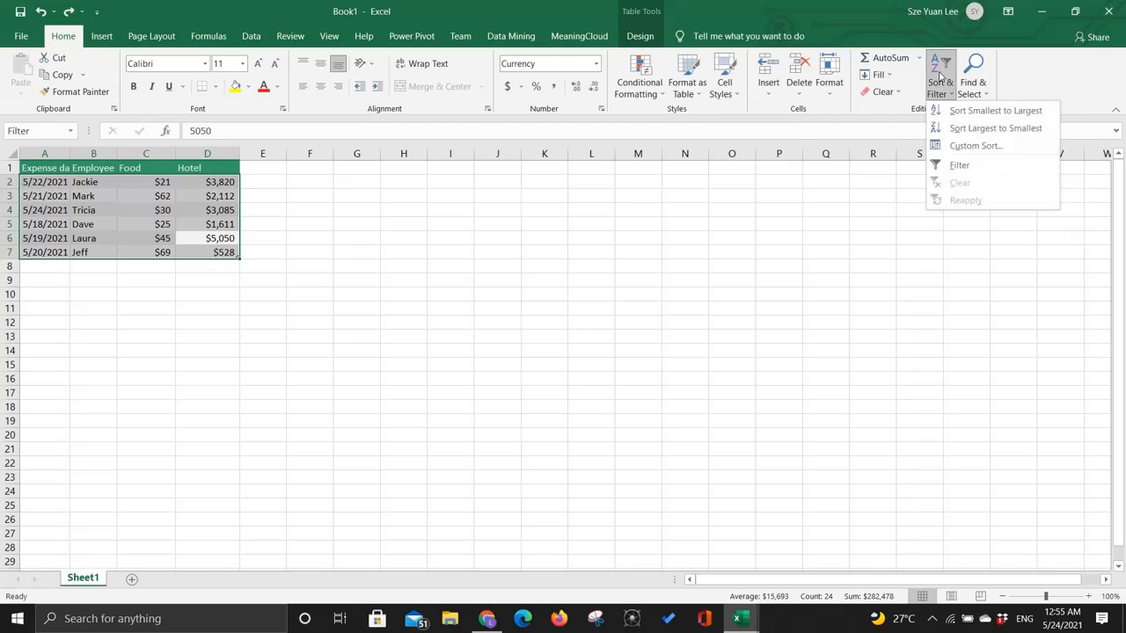
{"action": "left_click", "coordinate": [950, 167]}
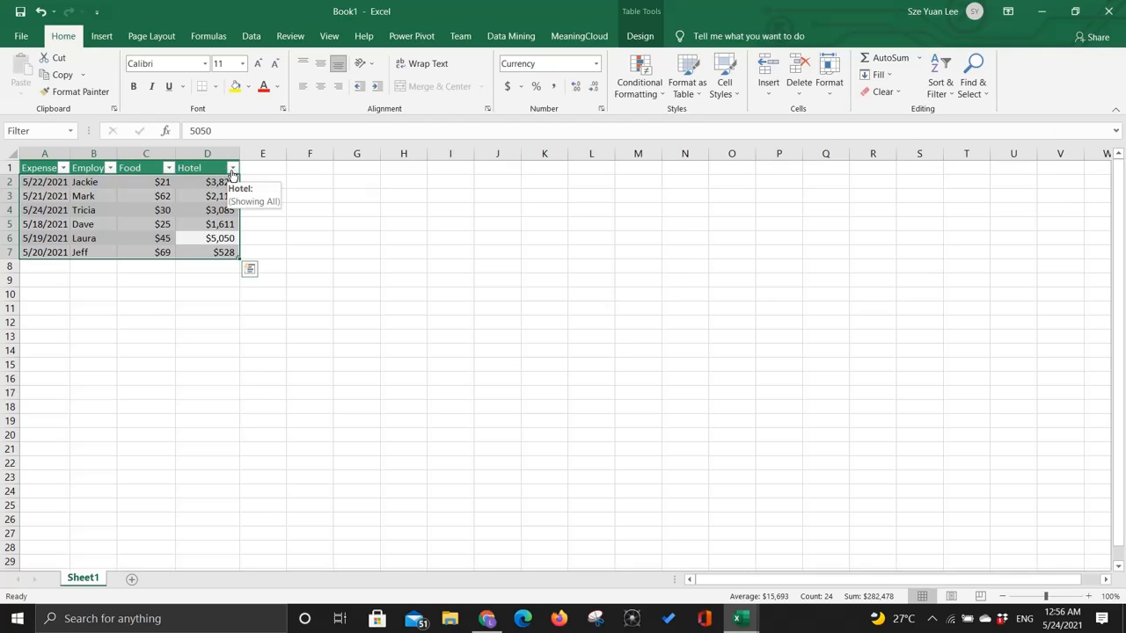
- Filter the Employee column to hide the employee in row 6
{"action": "left_click", "coordinate": [271, 222]}
{"action": "left_click", "coordinate": [99, 185]}
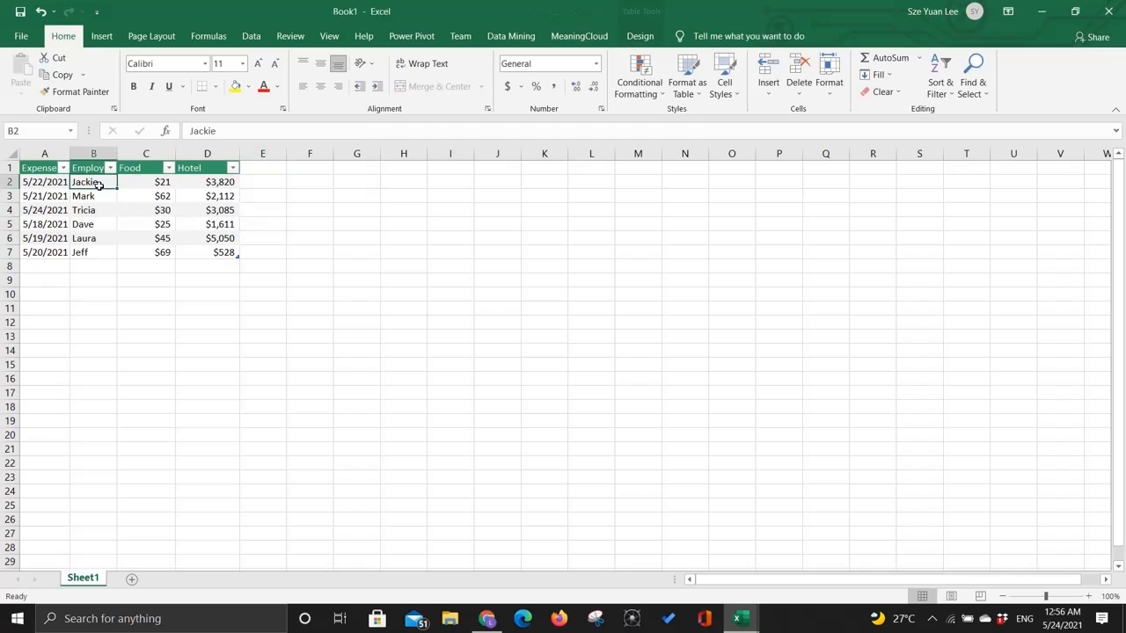
{"action": "left_click", "coordinate": [135, 181]}
{"action": "left_click", "coordinate": [89, 167]}
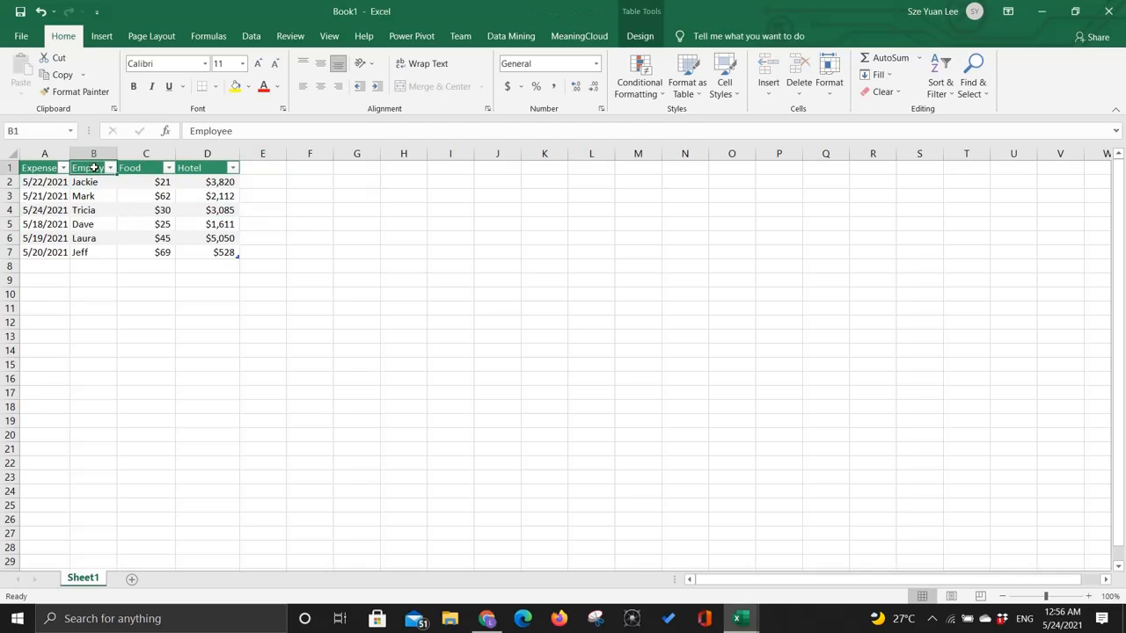
{"action": "left_click", "coordinate": [110, 168]}
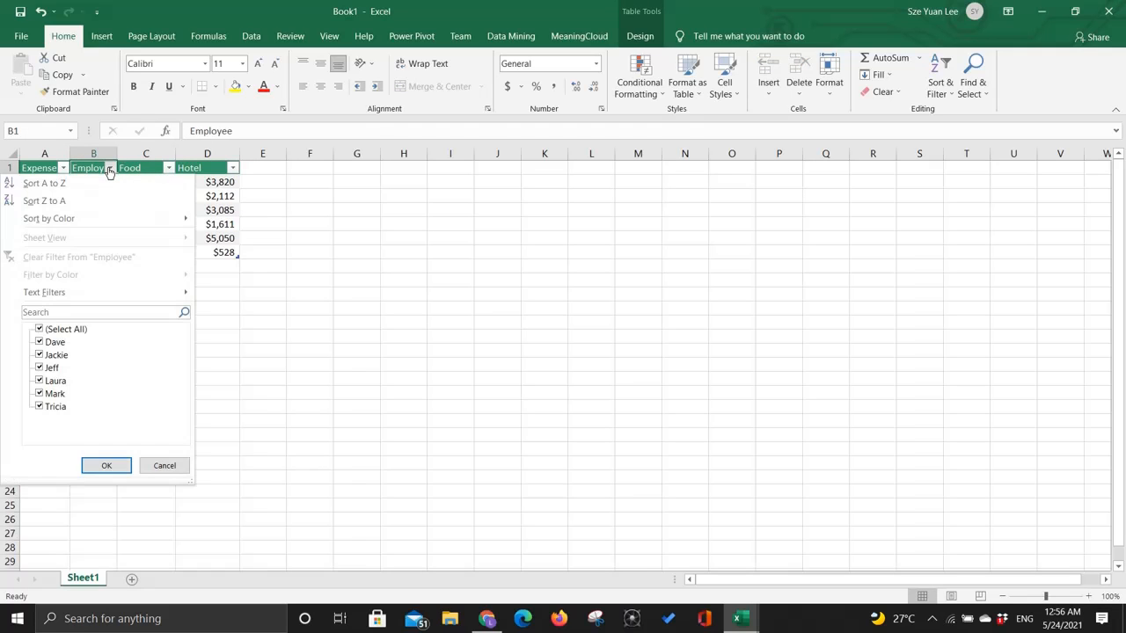
{"action": "left_click", "coordinate": [40, 381]}
{"action": "left_click", "coordinate": [95, 464]}
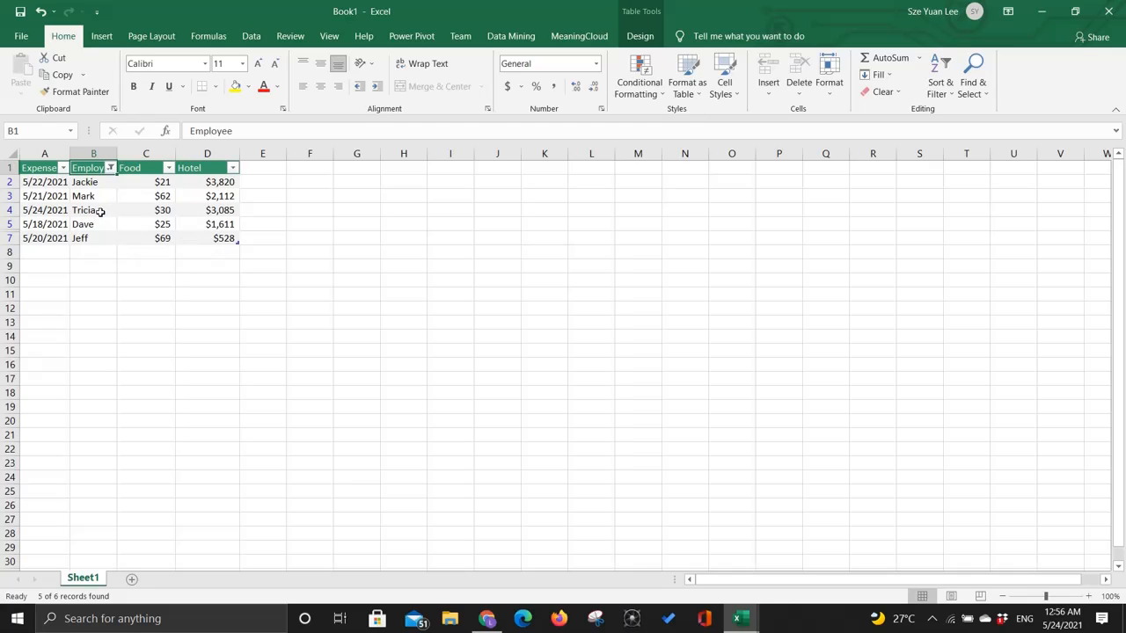
- Include the hidden employee from row 6 again in the Employee column's filter
{"action": "left_click", "coordinate": [111, 168]}
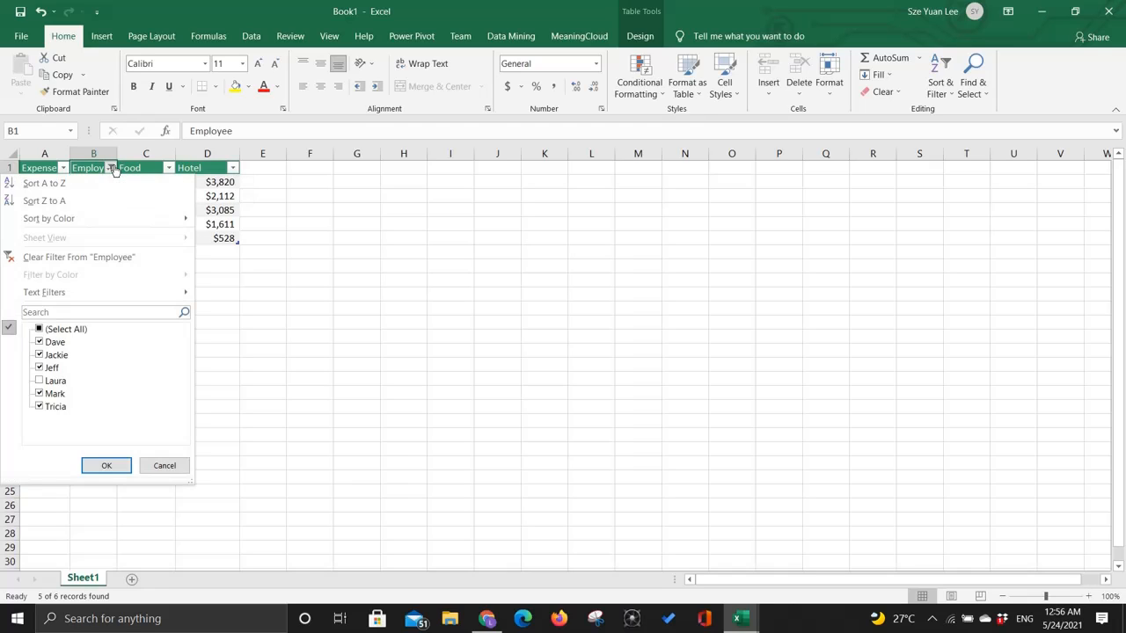
{"action": "left_click", "coordinate": [40, 381]}
{"action": "left_click", "coordinate": [102, 464]}
{"action": "left_click", "coordinate": [112, 261]}
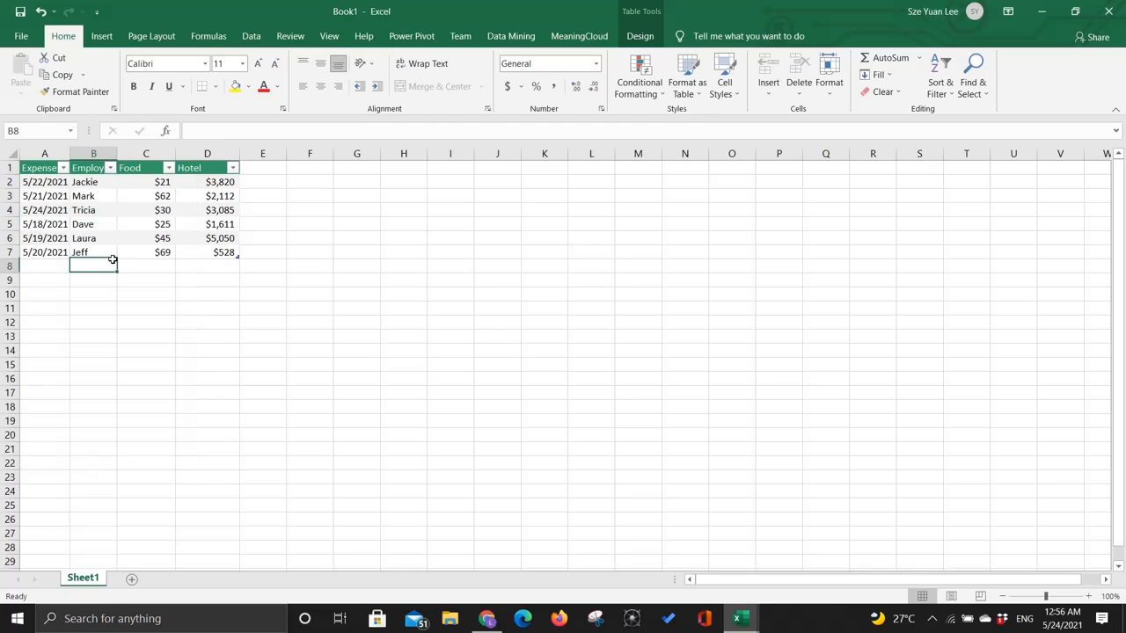
{"action": "left_click", "coordinate": [227, 268]}
{"action": "left_click", "coordinate": [251, 279]}
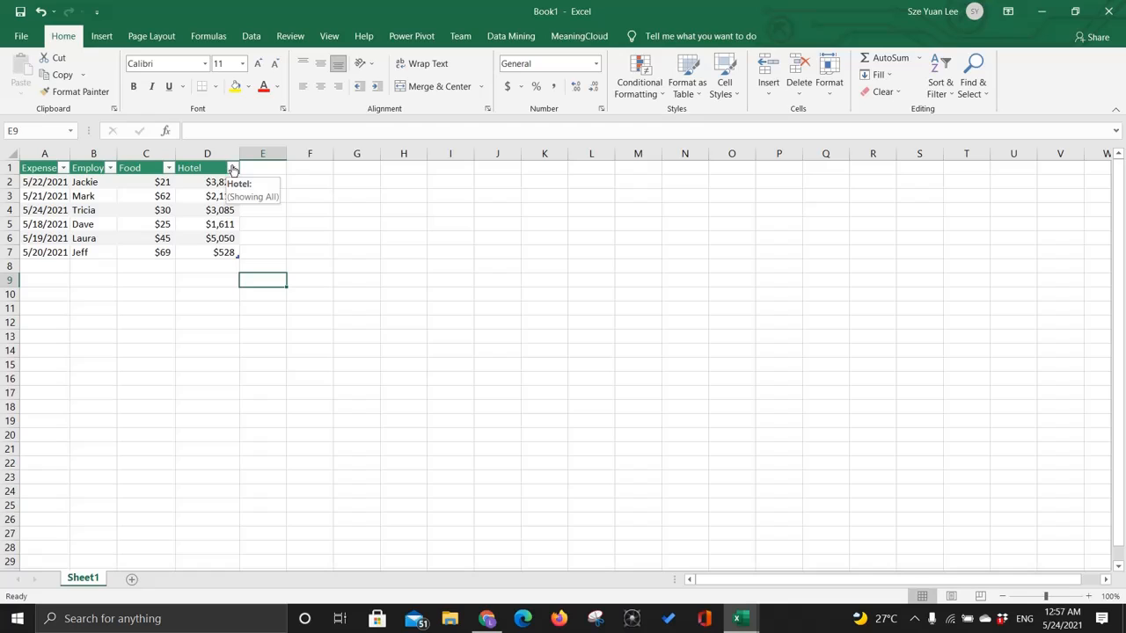
- Filter the Hotel column with a number filter to show only amounts greater than 1000
{"action": "left_click", "coordinate": [233, 168]}
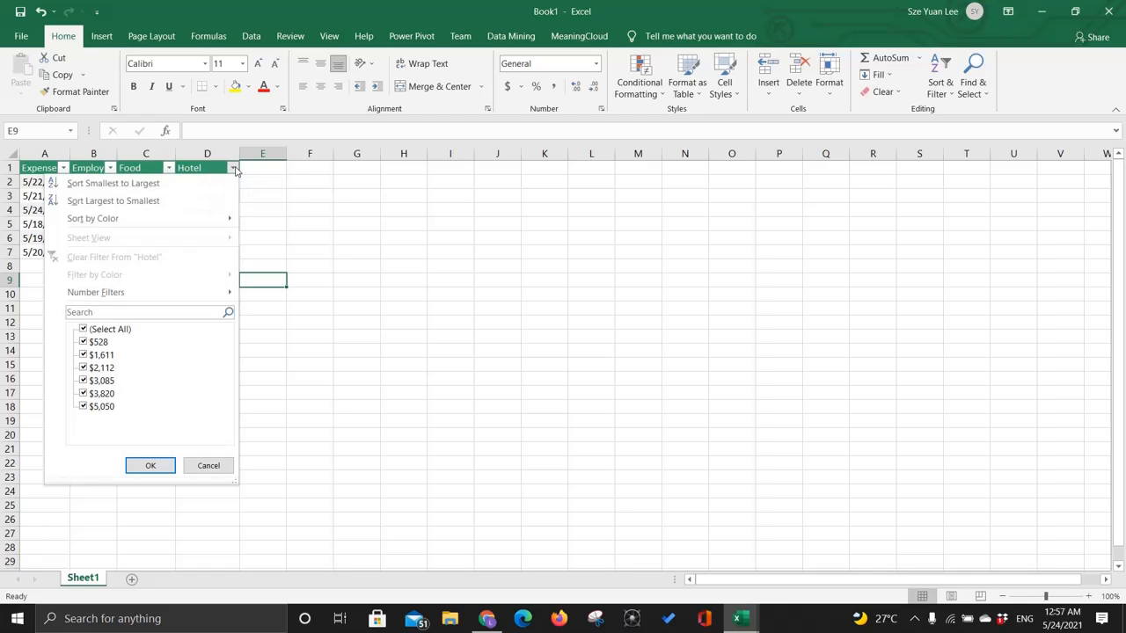
{"action": "left_click", "coordinate": [269, 206]}
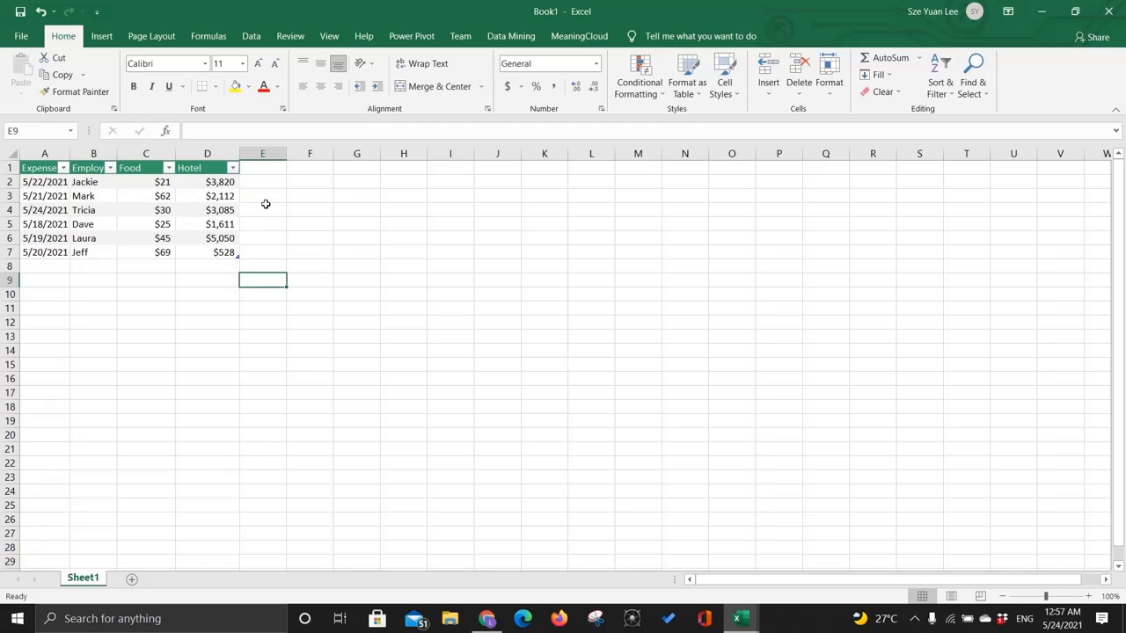
{"action": "left_click", "coordinate": [232, 170]}
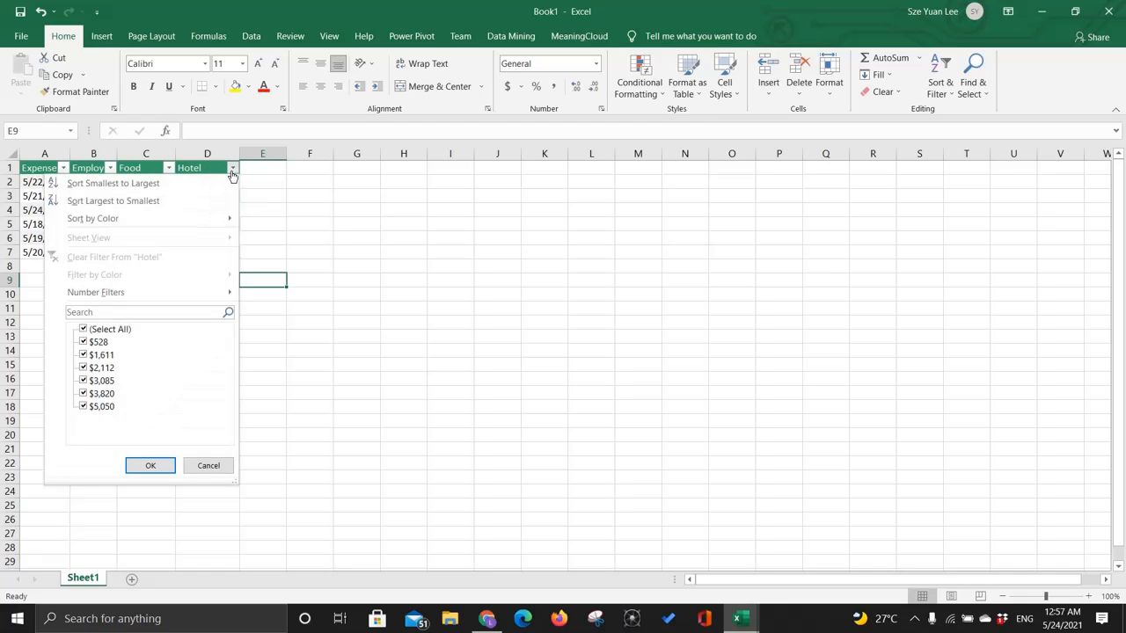
{"action": "mouse_move", "coordinate": [231, 294]}
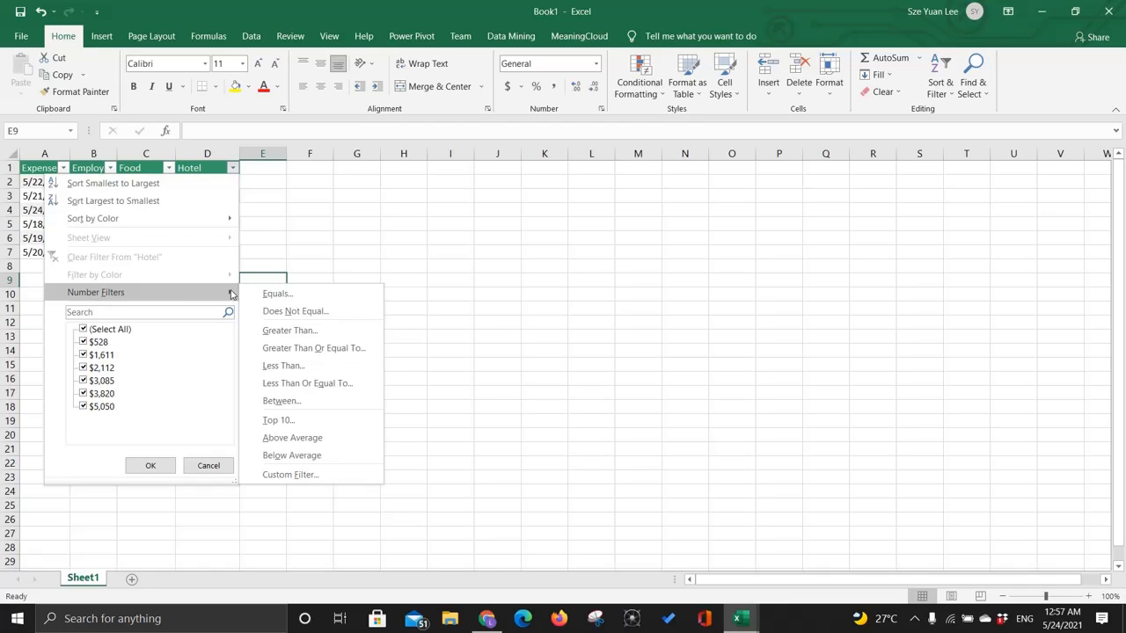
{"action": "left_click", "coordinate": [287, 338]}
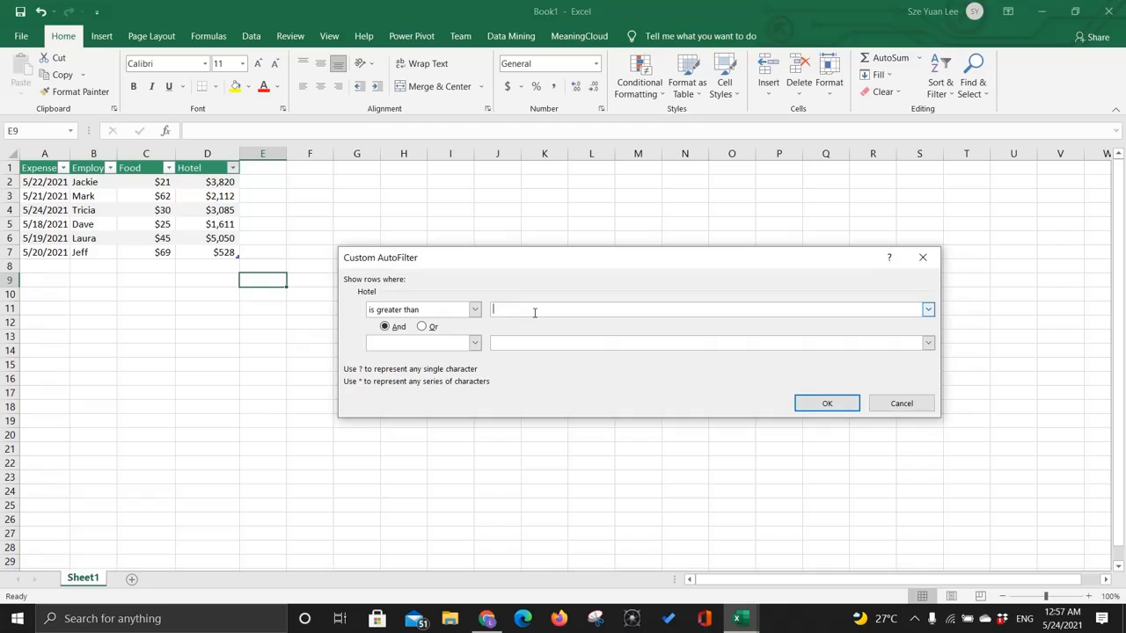
{"action": "type", "text": "1000"}
{"action": "left_click", "coordinate": [809, 401]}
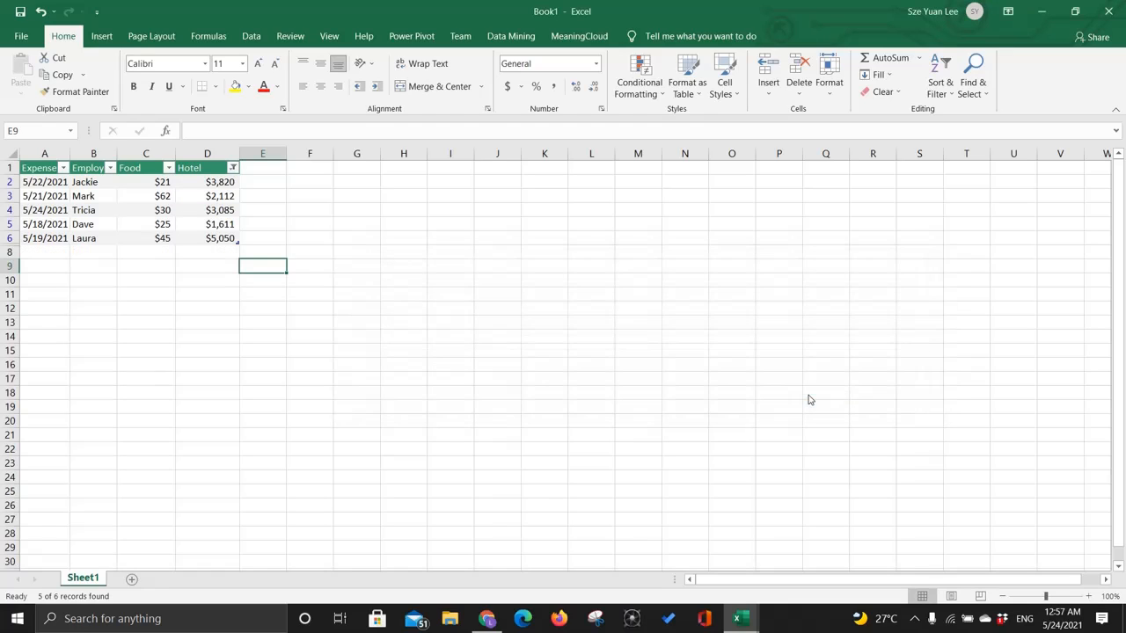
{"action": "left_click", "coordinate": [225, 254]}
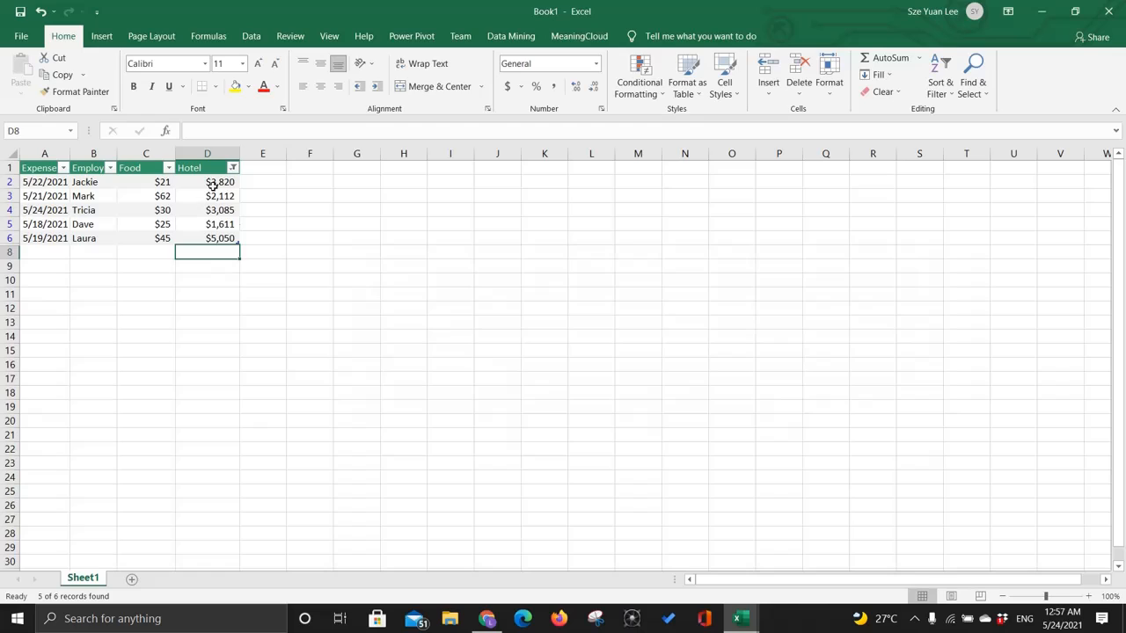
{"action": "left_click", "coordinate": [212, 184]}
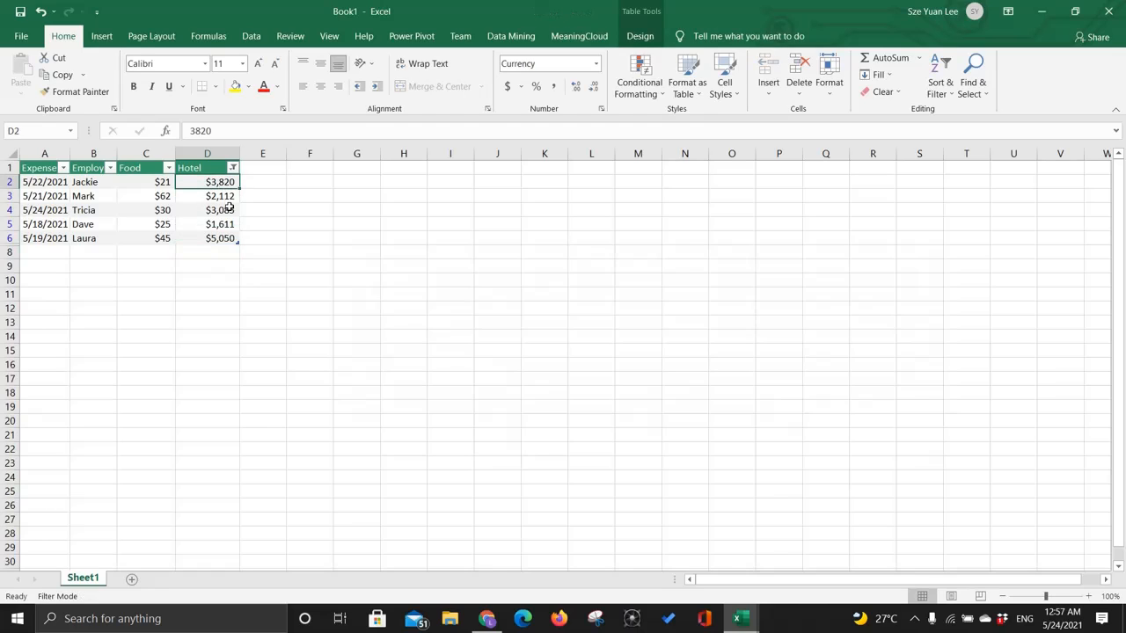
{"action": "left_click", "coordinate": [403, 308]}
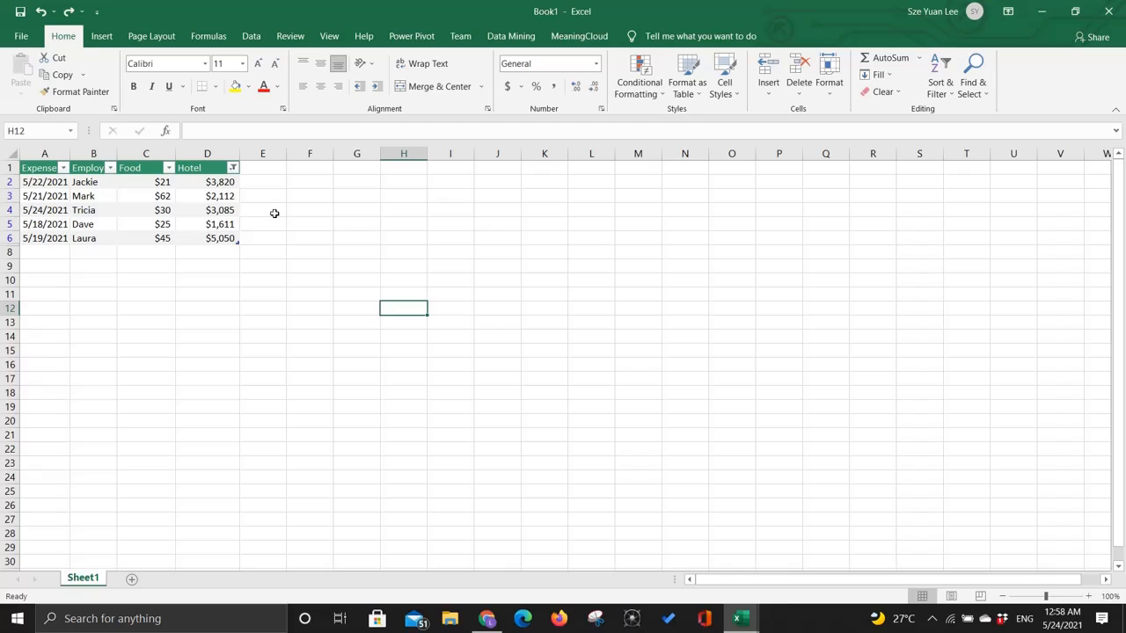
- Filter the Food column with a number filter to show only amounts greater than 25
{"action": "left_click", "coordinate": [256, 252]}
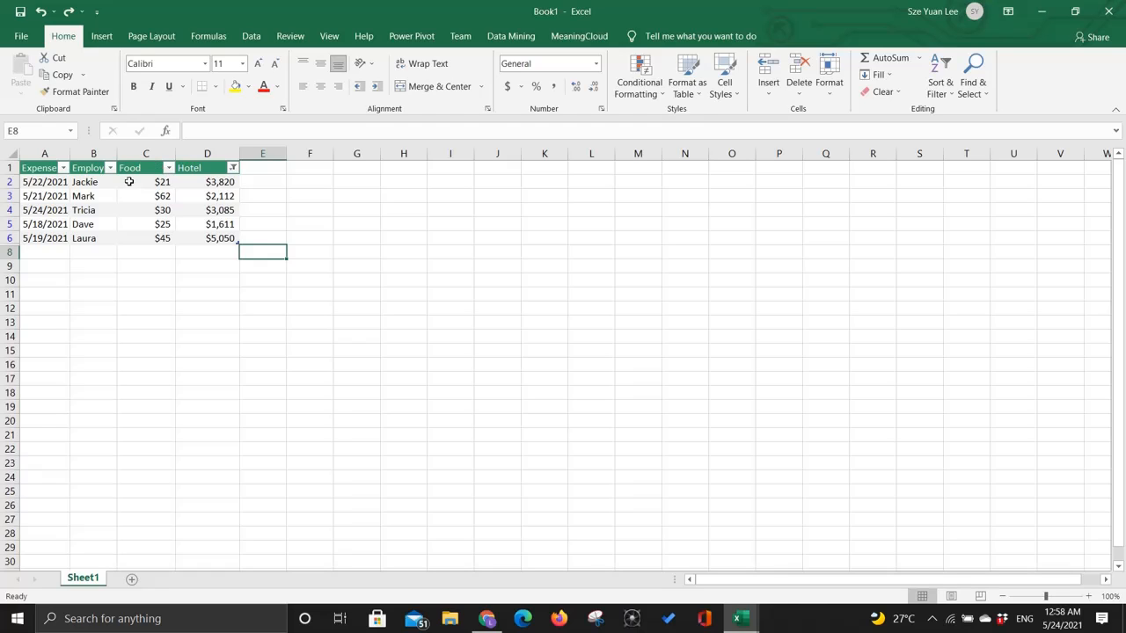
{"action": "left_click", "coordinate": [168, 167]}
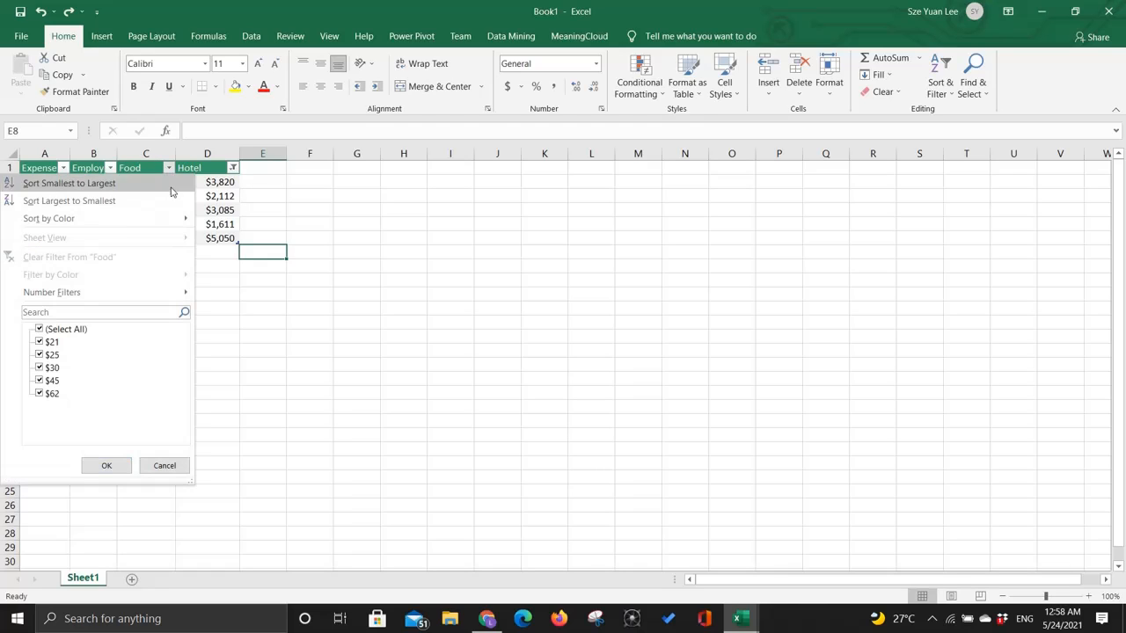
{"action": "mouse_move", "coordinate": [182, 295]}
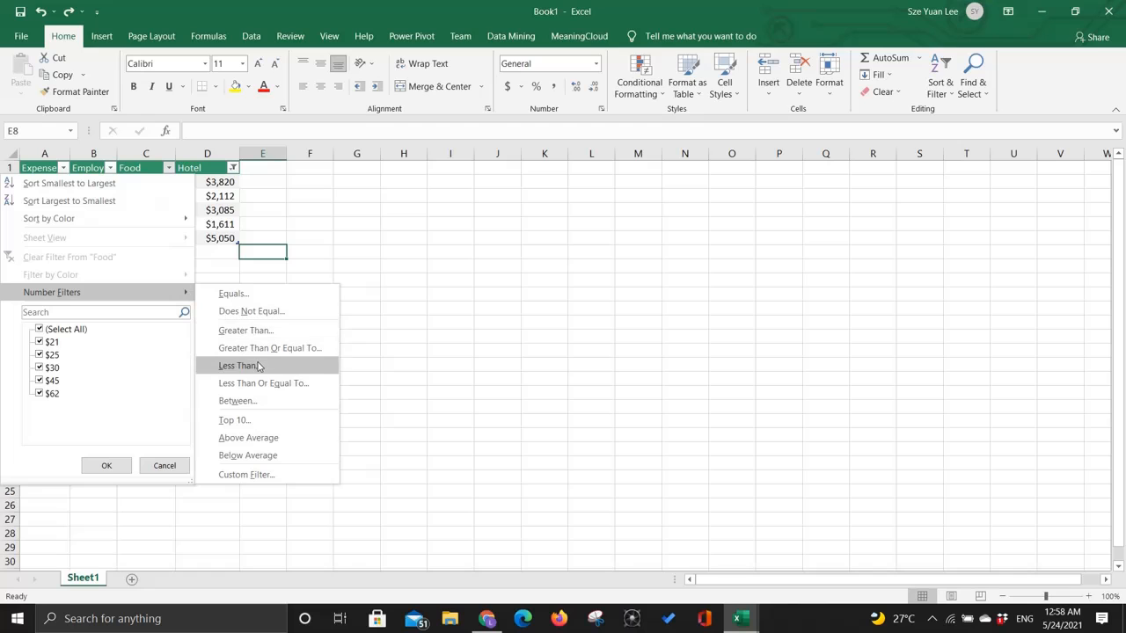
{"action": "left_click", "coordinate": [264, 337]}
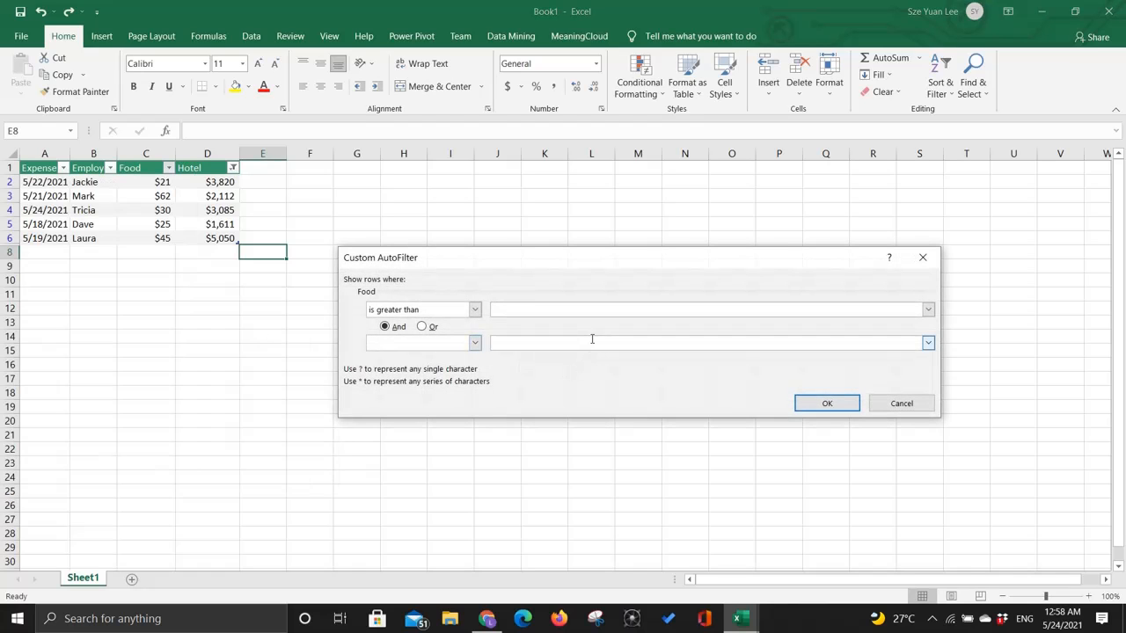
{"action": "type", "text": "25"}
{"action": "left_click", "coordinate": [821, 403]}
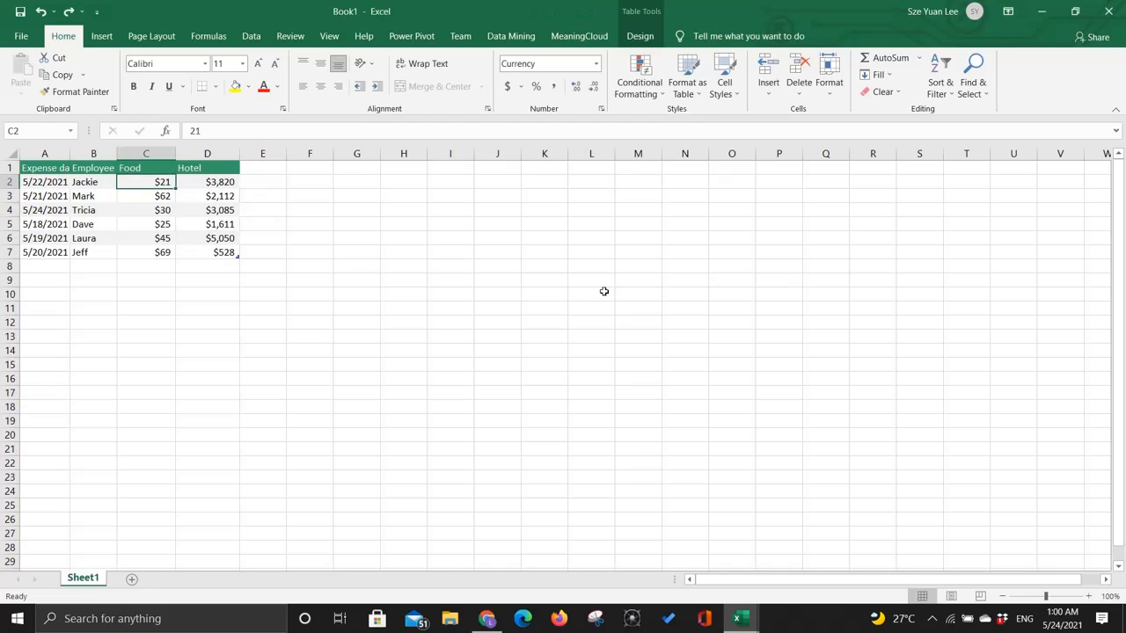
- Fill the Food cells C2, C5 and C6 with yellow
{"action": "left_click", "coordinate": [322, 268]}
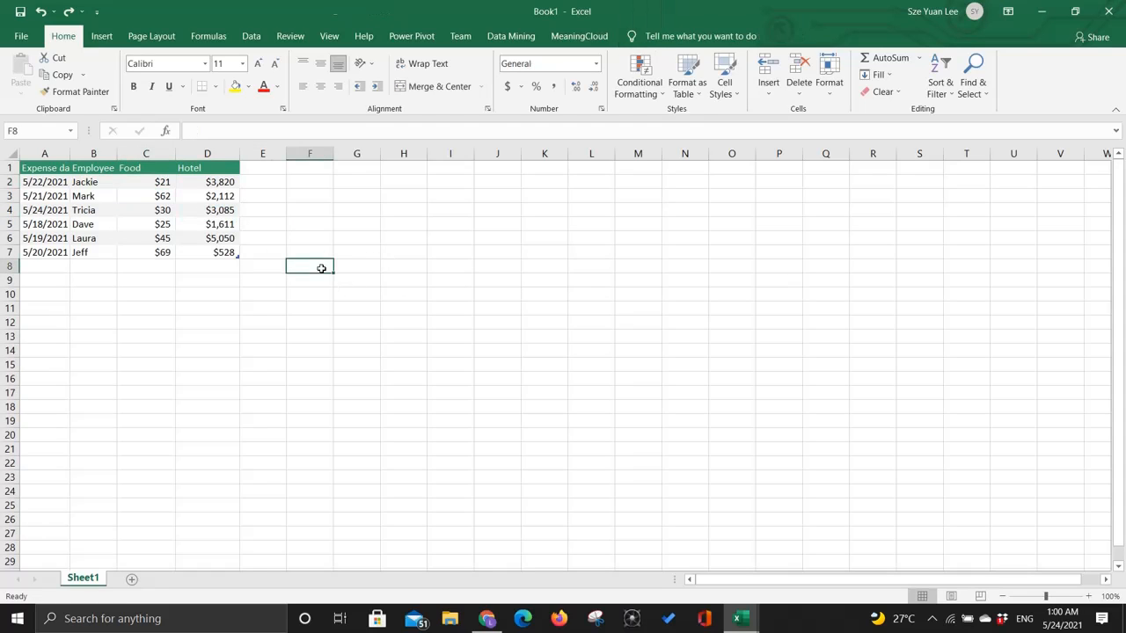
{"action": "left_click", "coordinate": [153, 187]}
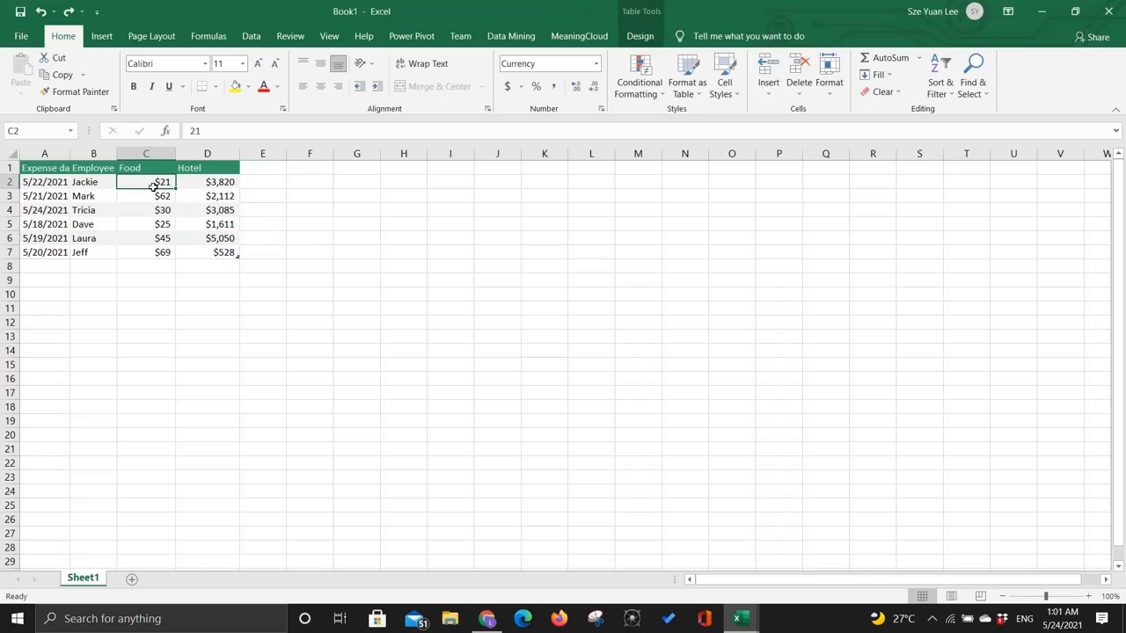
{"action": "left_click", "coordinate": [234, 85]}
{"action": "left_click", "coordinate": [155, 224]}
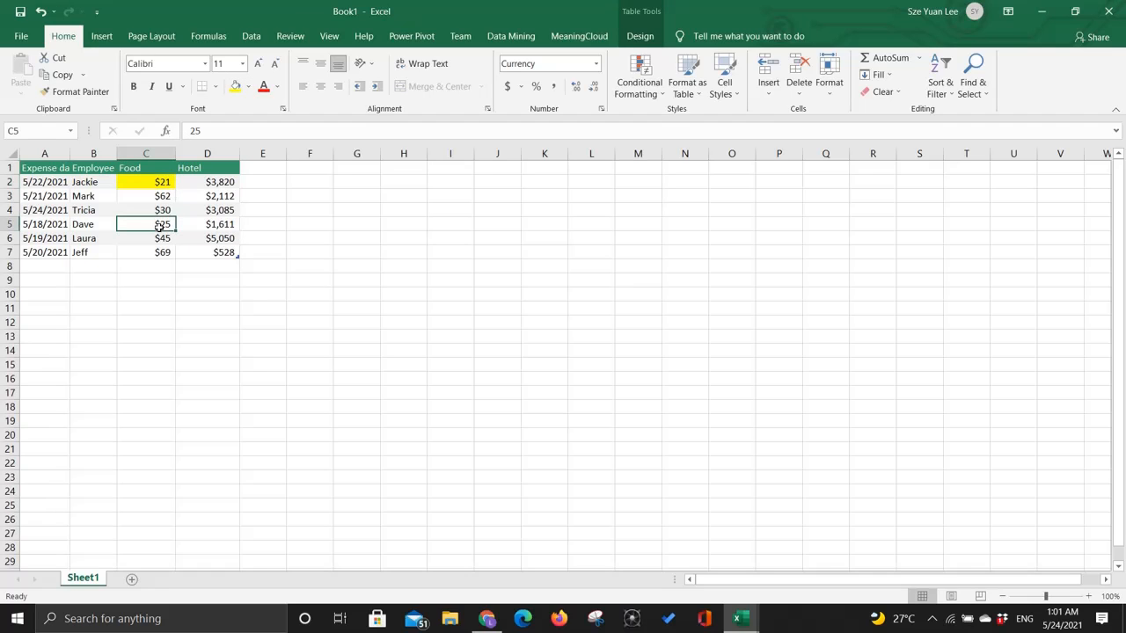
{"action": "left_click", "coordinate": [235, 87]}
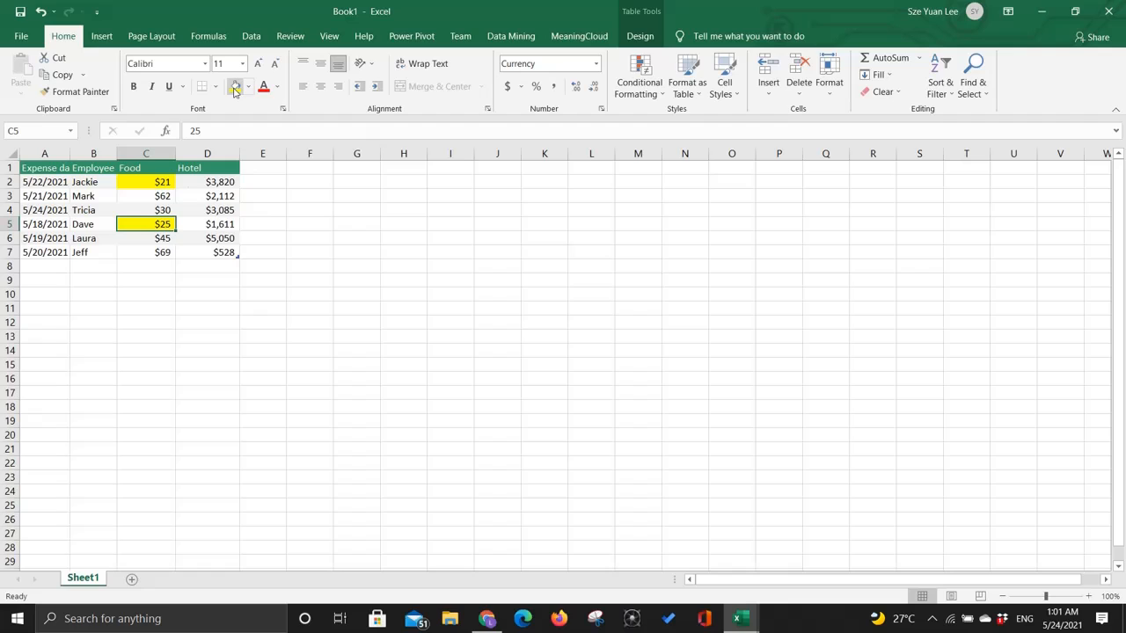
{"action": "left_click", "coordinate": [157, 239]}
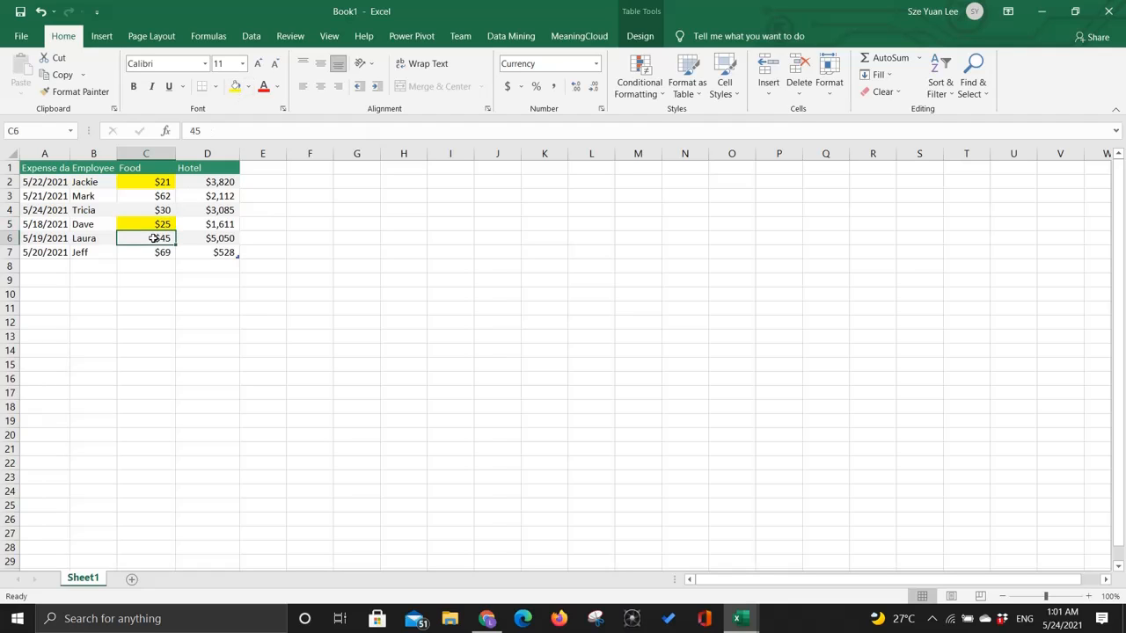
{"action": "left_click", "coordinate": [235, 88]}
{"action": "left_click", "coordinate": [271, 208]}
{"action": "left_click", "coordinate": [274, 252]}
{"action": "left_click", "coordinate": [282, 278]}
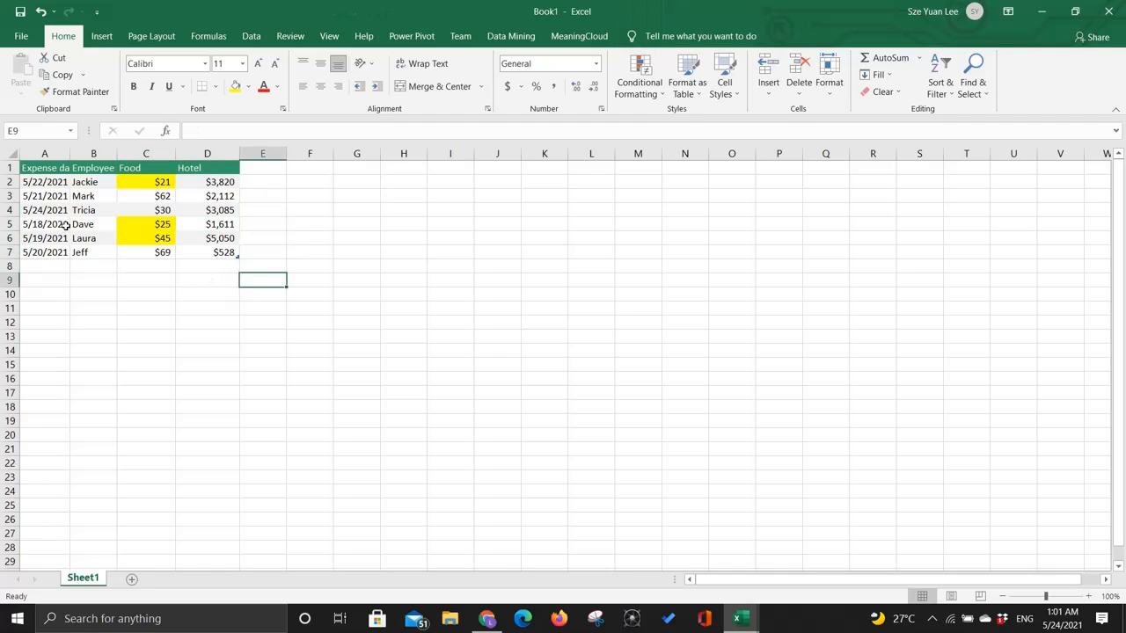
- Select all the expense table's data and turn on filtering for its columns
{"action": "left_click", "coordinate": [66, 225]}
{"action": "key", "text": "ctrl+a"}
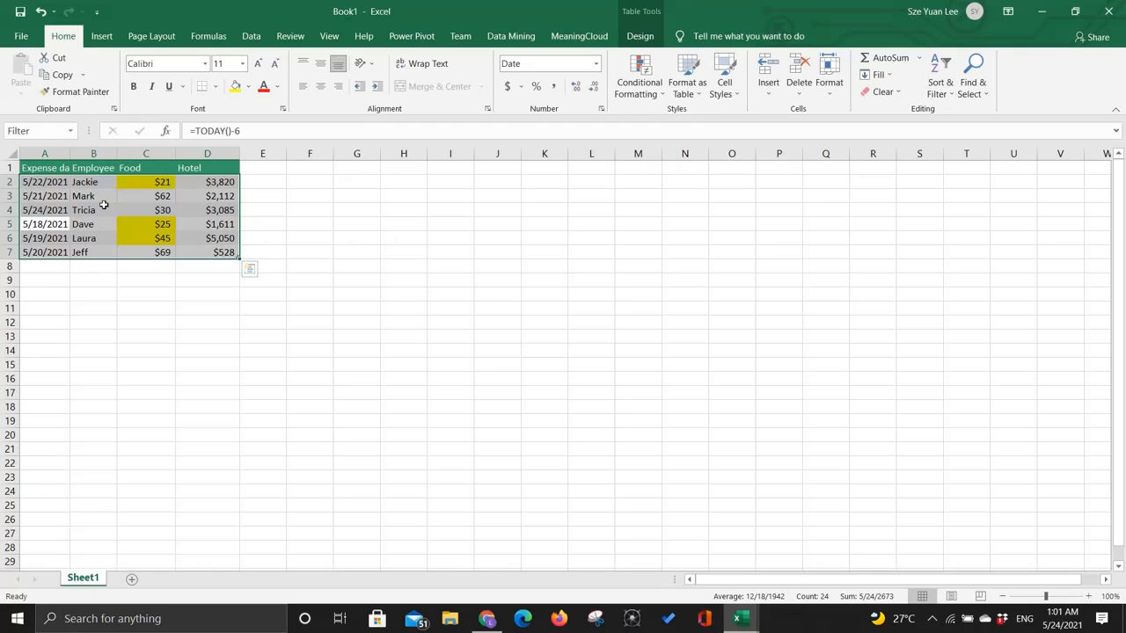
{"action": "left_click", "coordinate": [943, 79]}
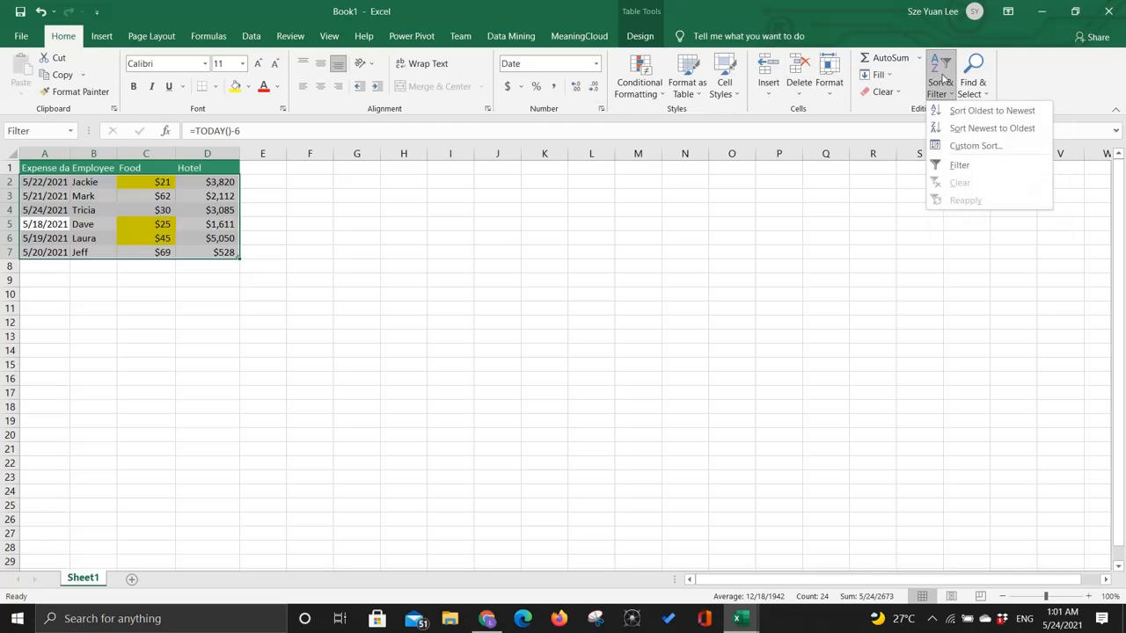
{"action": "left_click", "coordinate": [941, 166]}
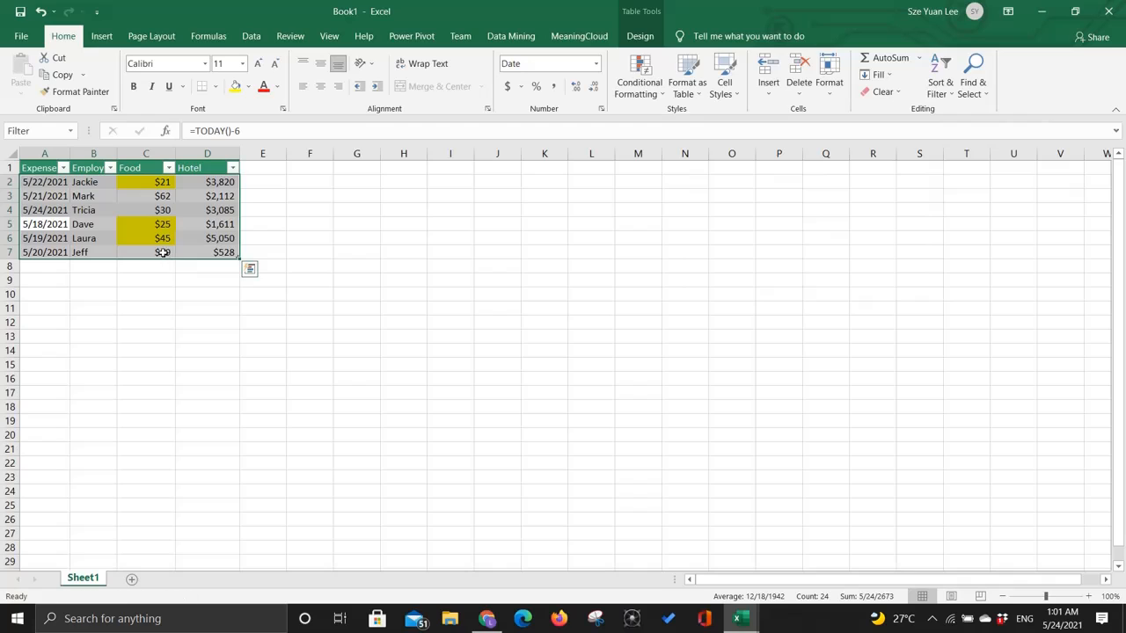
{"action": "left_click", "coordinate": [161, 280]}
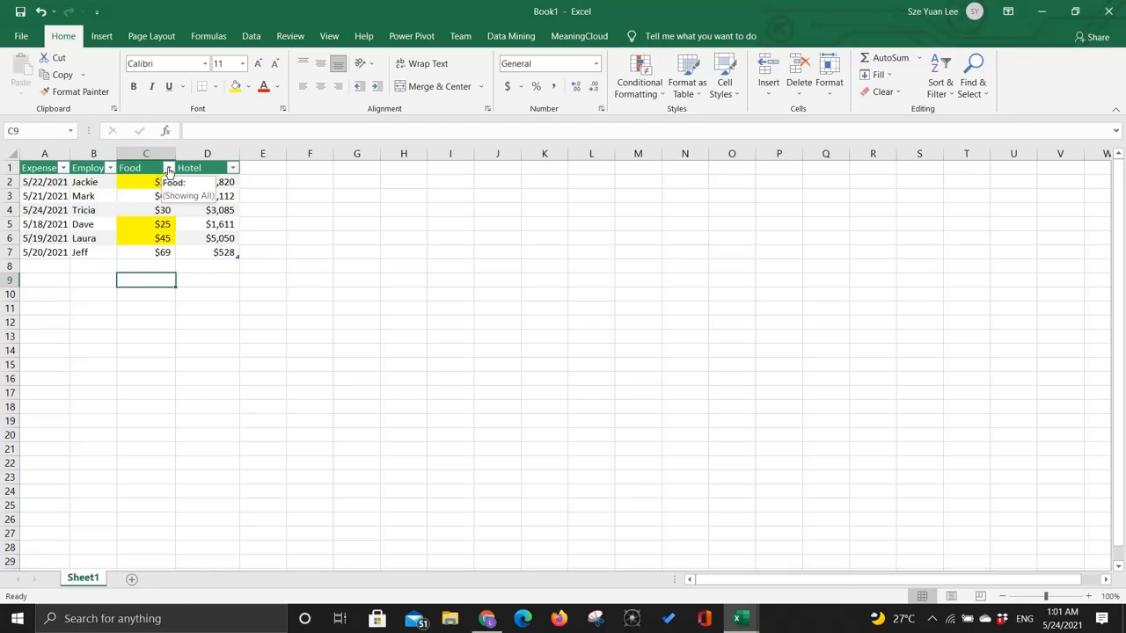
- Filter the Food column by cell color to show only the yellow cells
{"action": "left_click", "coordinate": [169, 168]}
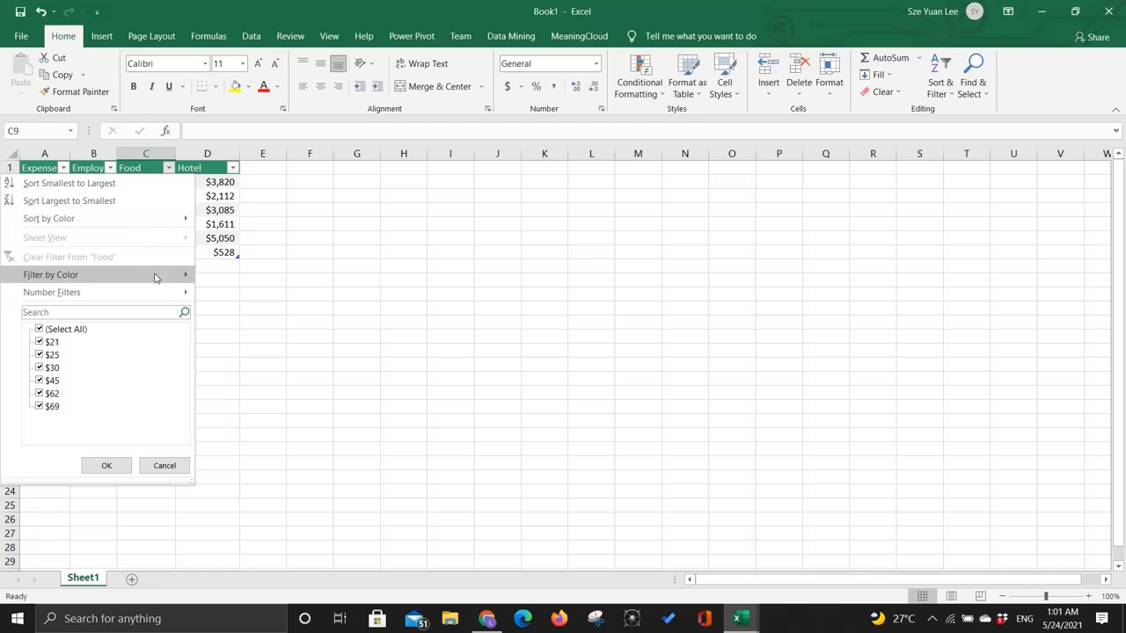
{"action": "mouse_move", "coordinate": [179, 277]}
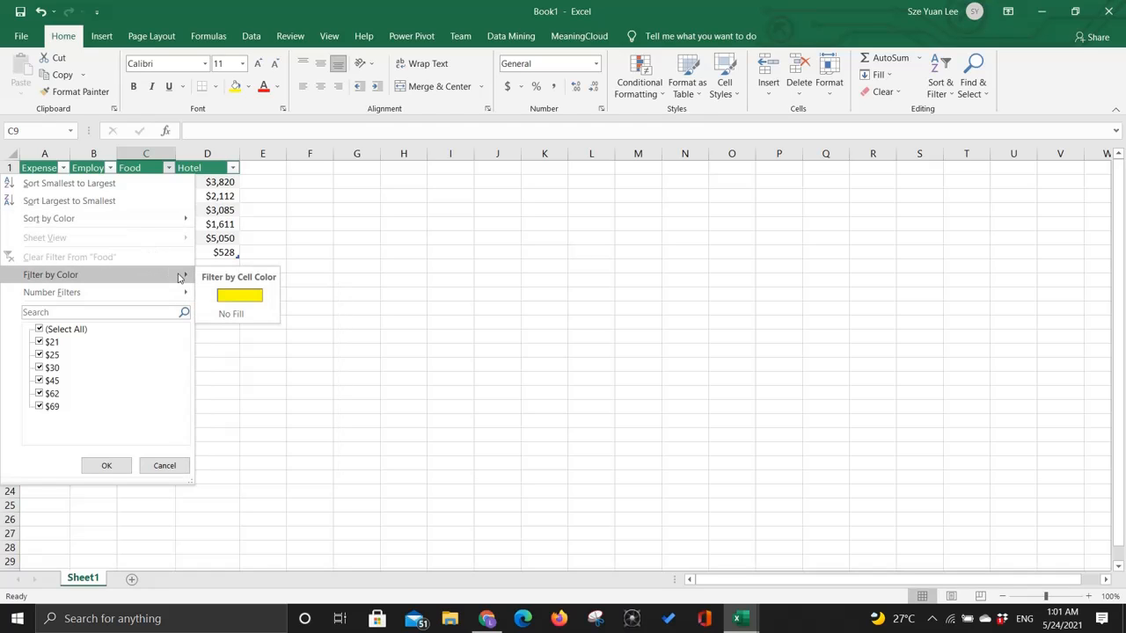
{"action": "left_click", "coordinate": [233, 299]}
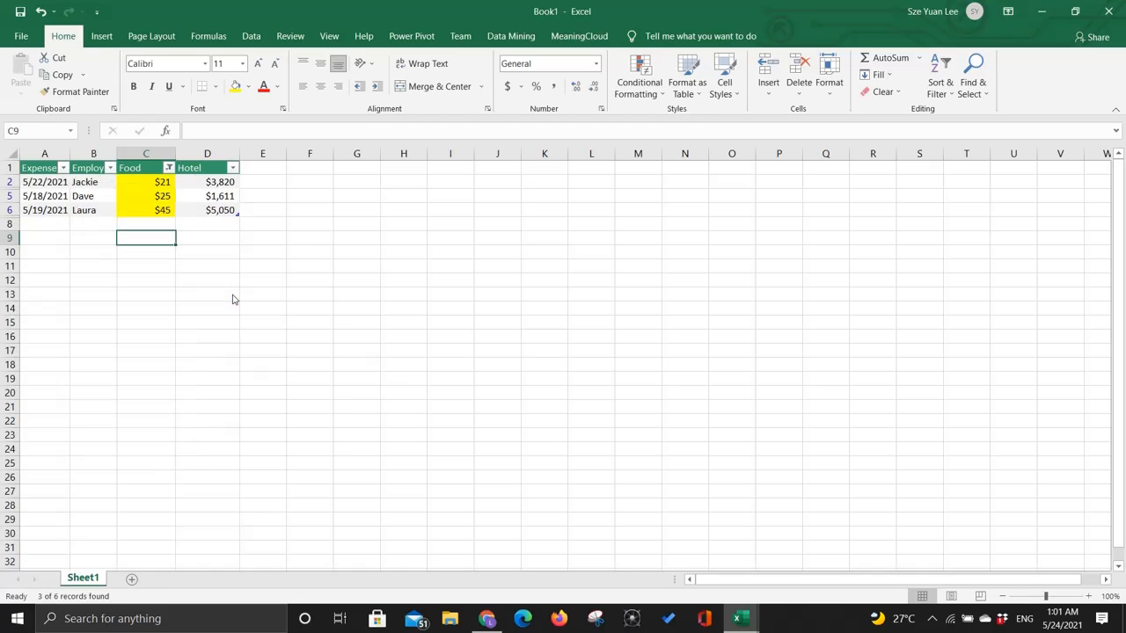
{"action": "left_click", "coordinate": [223, 279]}
{"action": "left_click", "coordinate": [178, 247]}
{"action": "left_click", "coordinate": [154, 249]}
{"action": "left_click", "coordinate": [148, 183]}
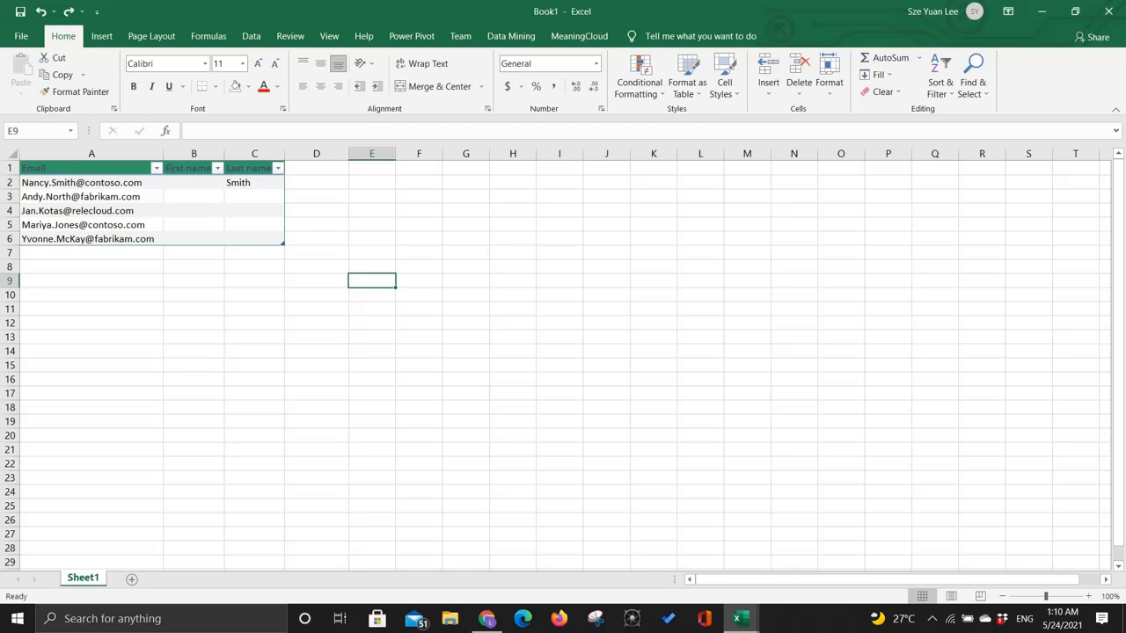
- Examine the e-mail table in A1:C6, checking how the addresses in the Email column contain the first and last names
{"action": "left_click", "coordinate": [378, 251]}
{"action": "left_click", "coordinate": [73, 173]}
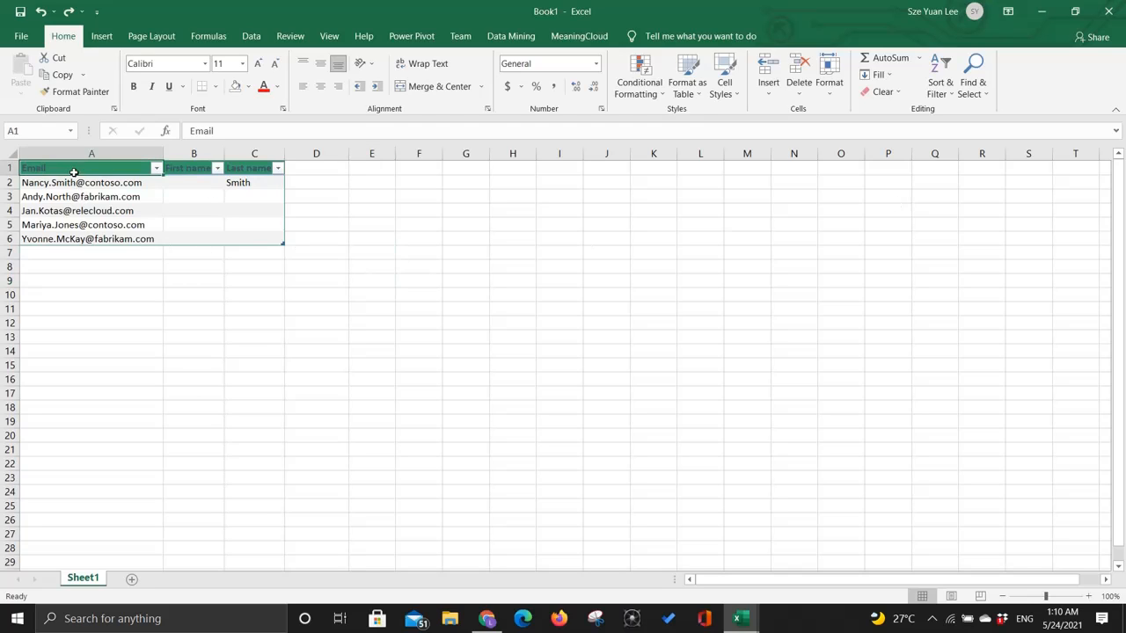
{"action": "left_click_drag", "start_coordinate": [74, 173], "coordinate": [252, 234]}
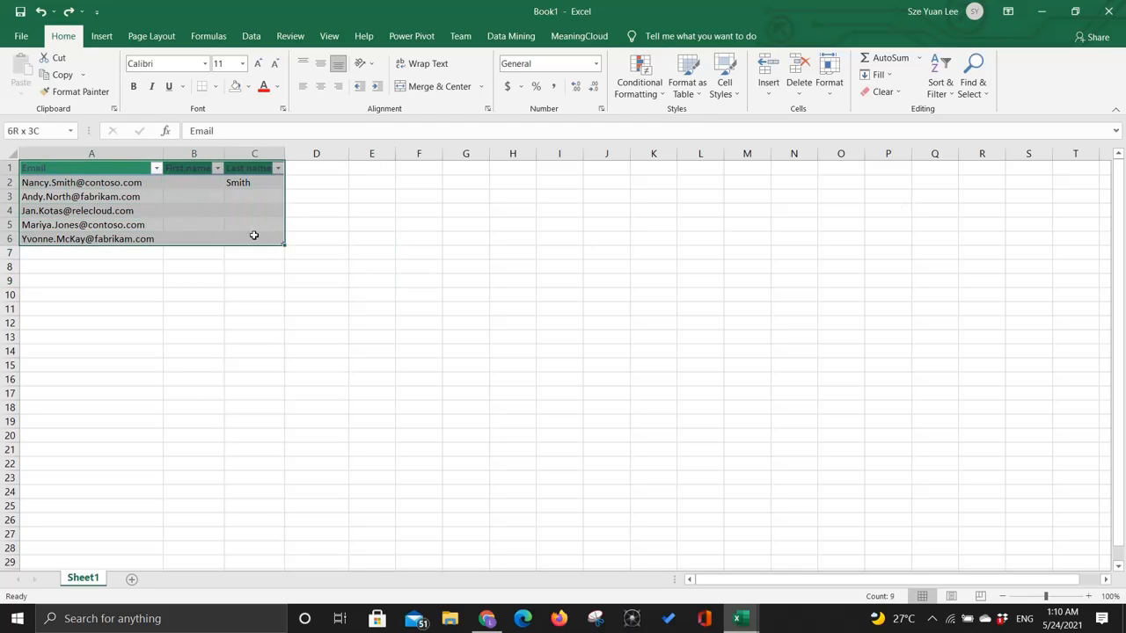
{"action": "left_click", "coordinate": [94, 169]}
{"action": "left_click", "coordinate": [95, 195]}
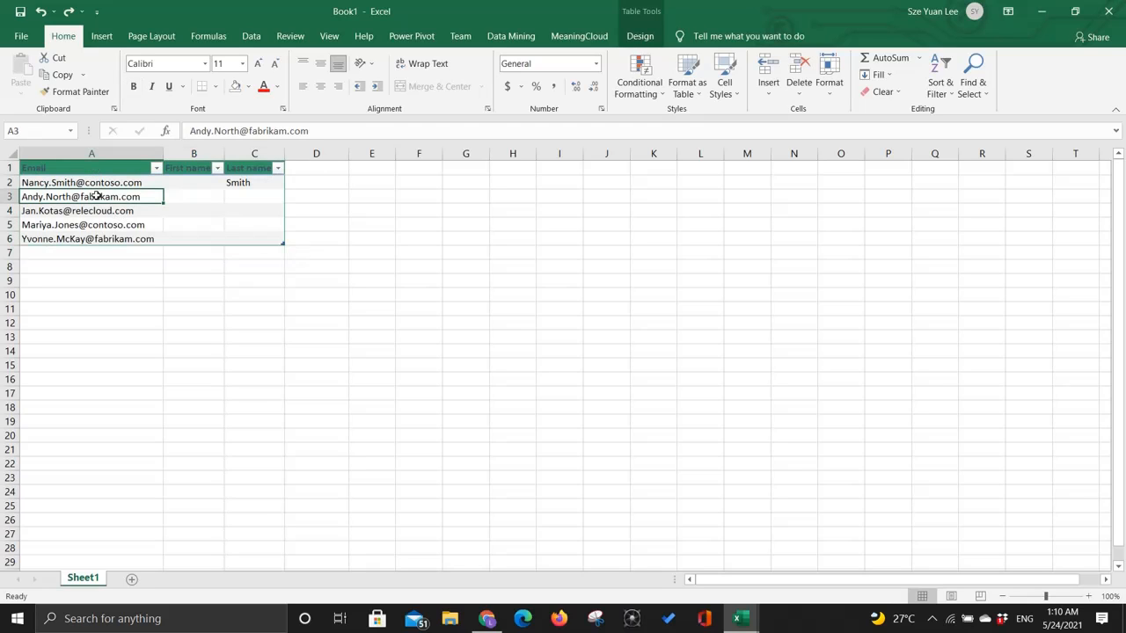
{"action": "left_click", "coordinate": [93, 179]}
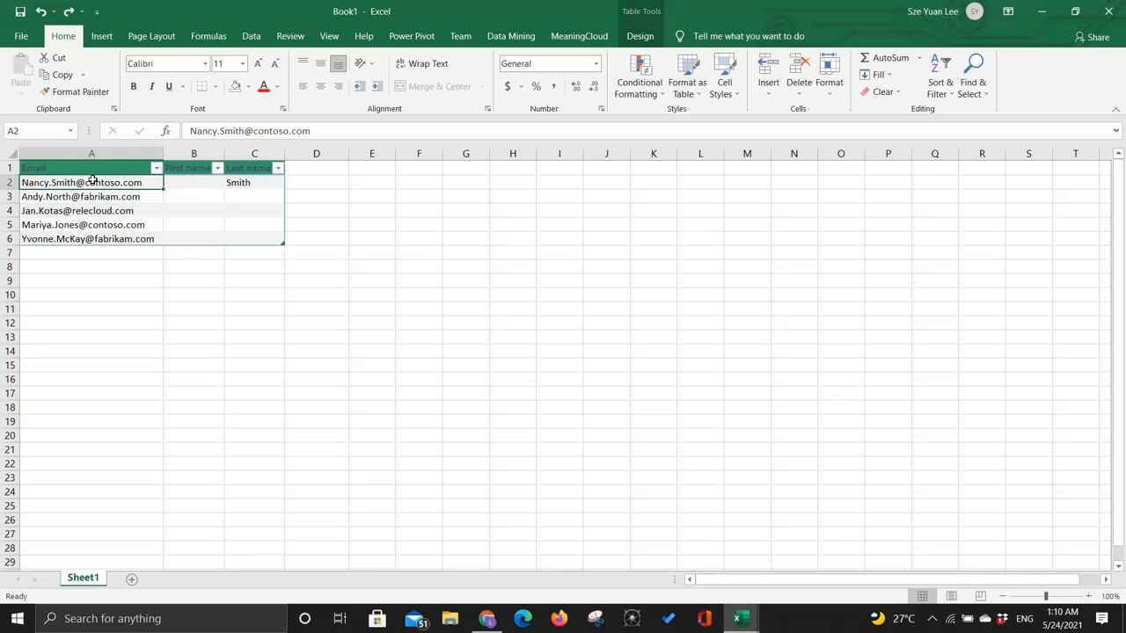
{"action": "left_click", "coordinate": [92, 210]}
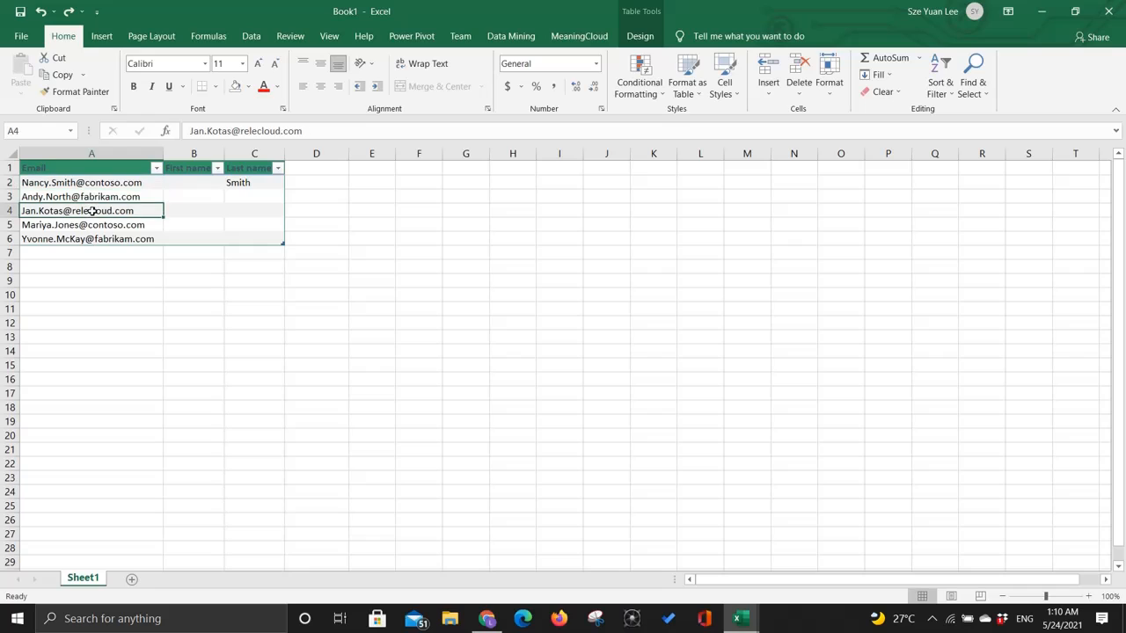
{"action": "left_click", "coordinate": [76, 186]}
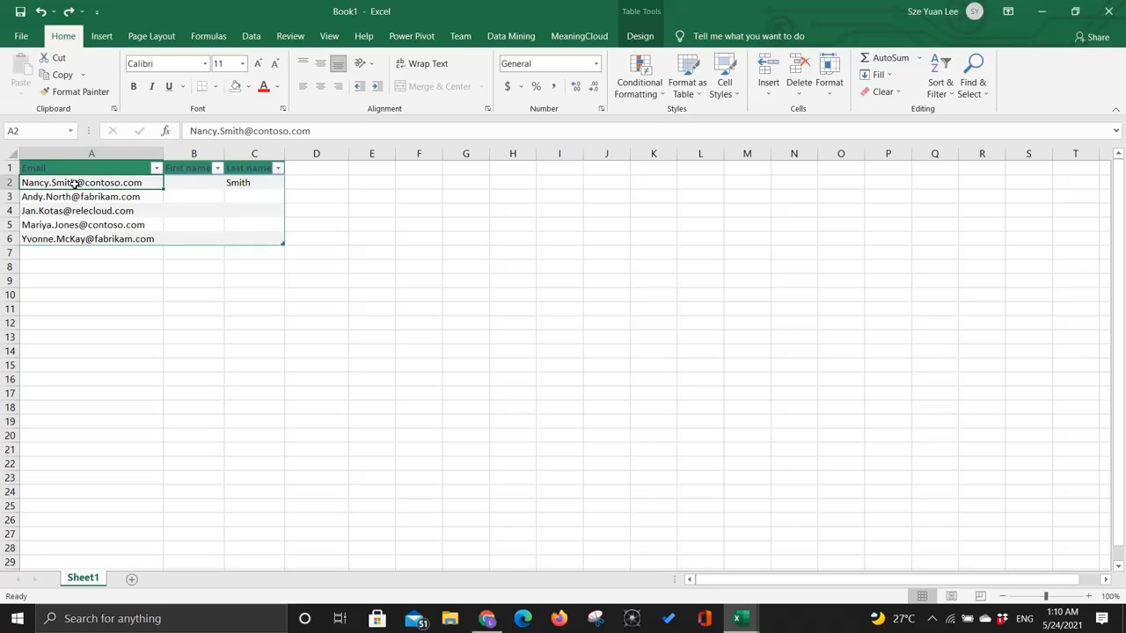
- Enter the first name taken from the e-mail address in row 2 into cell B2
{"action": "left_click", "coordinate": [175, 185]}
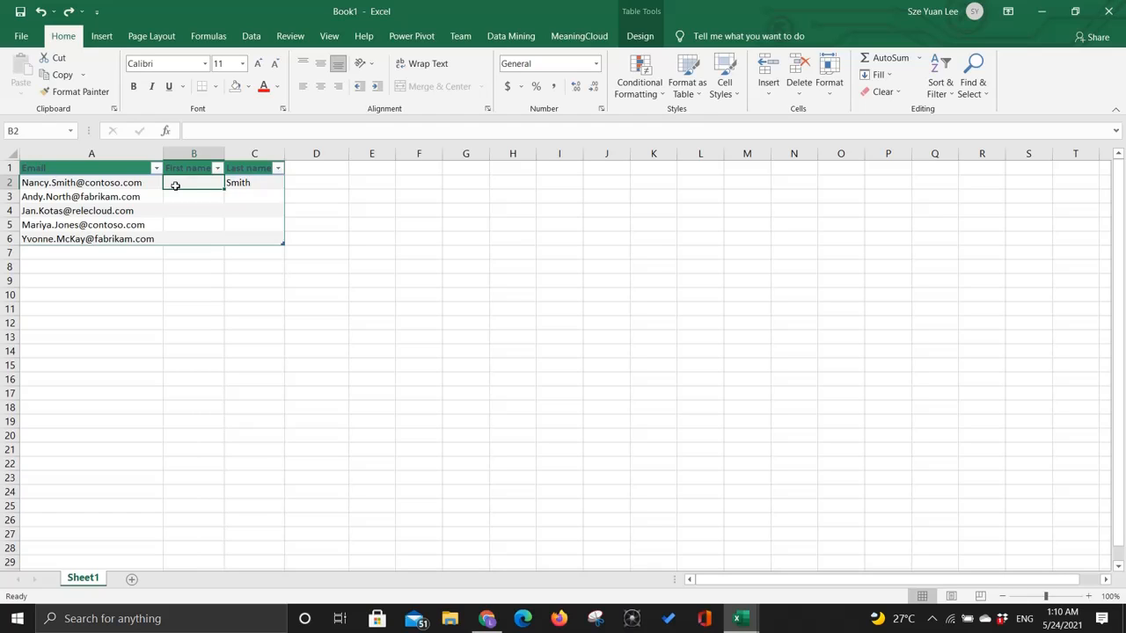
{"action": "type", "text": "Nanc"}
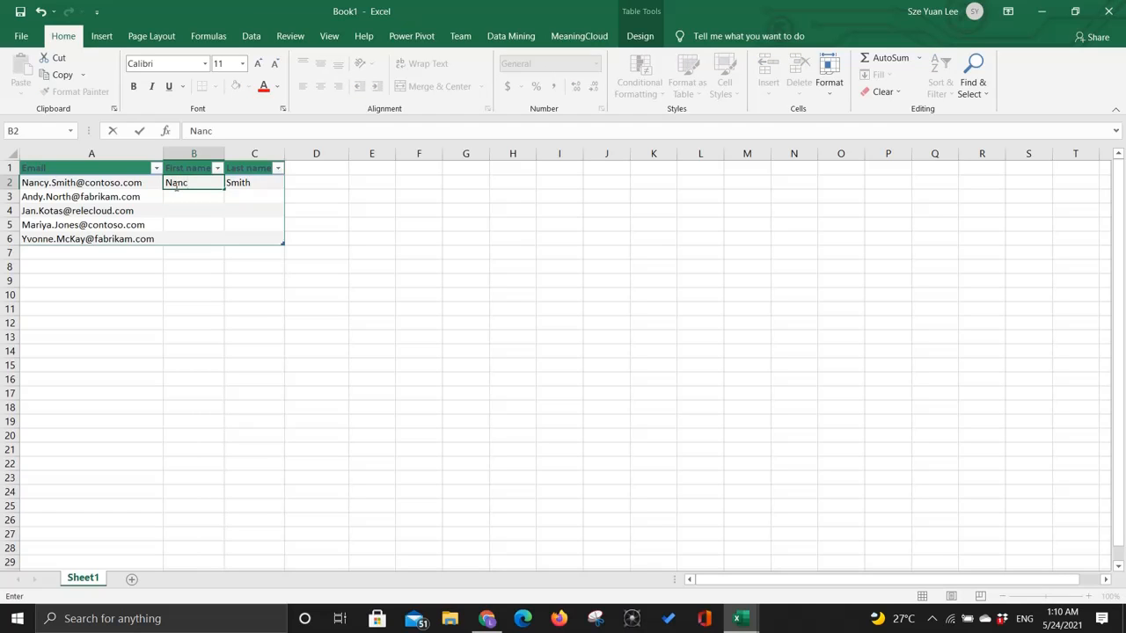
{"action": "type", "text": "y"}
{"action": "left_click", "coordinate": [234, 183]}
- Enter the first name from row 3's e-mail address in B3 and accept the Flash Fill suggestions for the remaining rows
{"action": "left_click", "coordinate": [193, 198]}
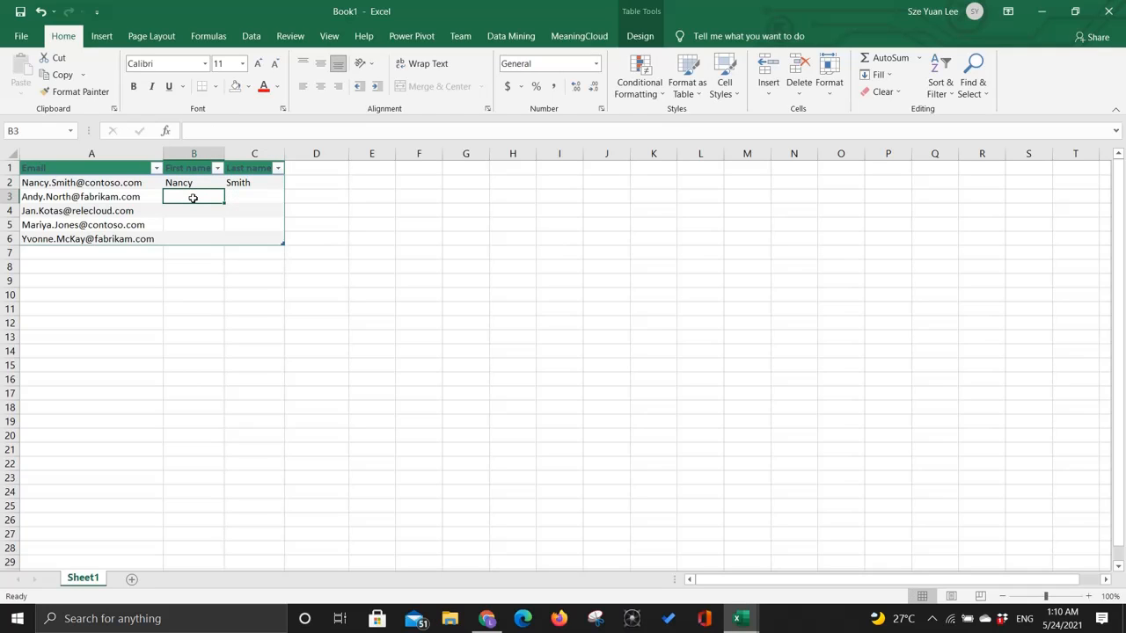
{"action": "type", "text": "Andy"}
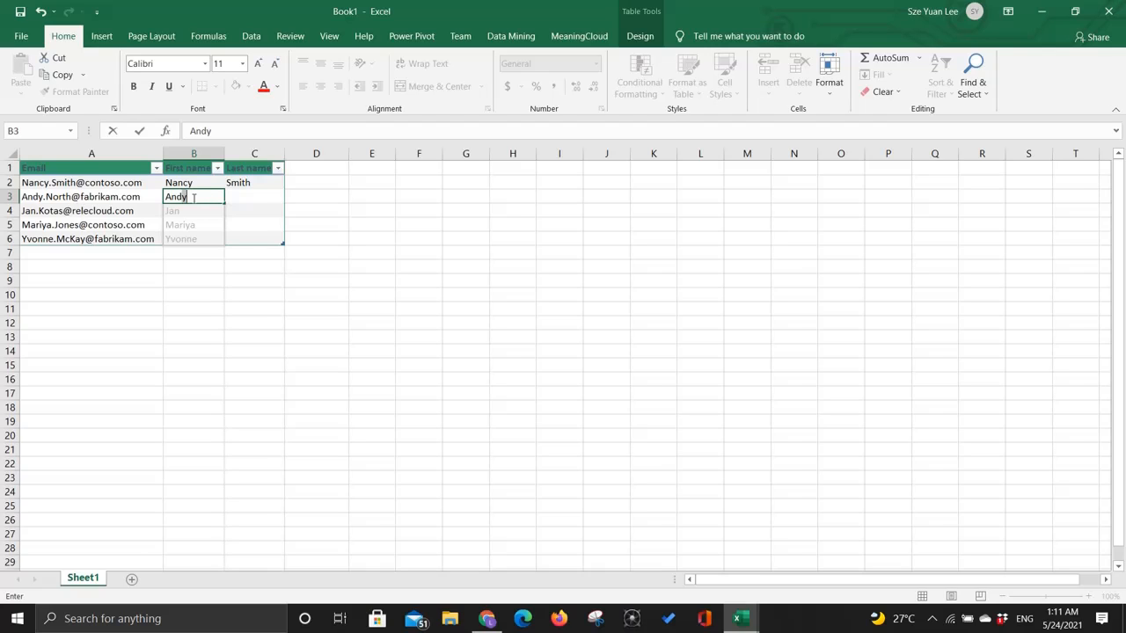
{"action": "key", "text": "Return"}
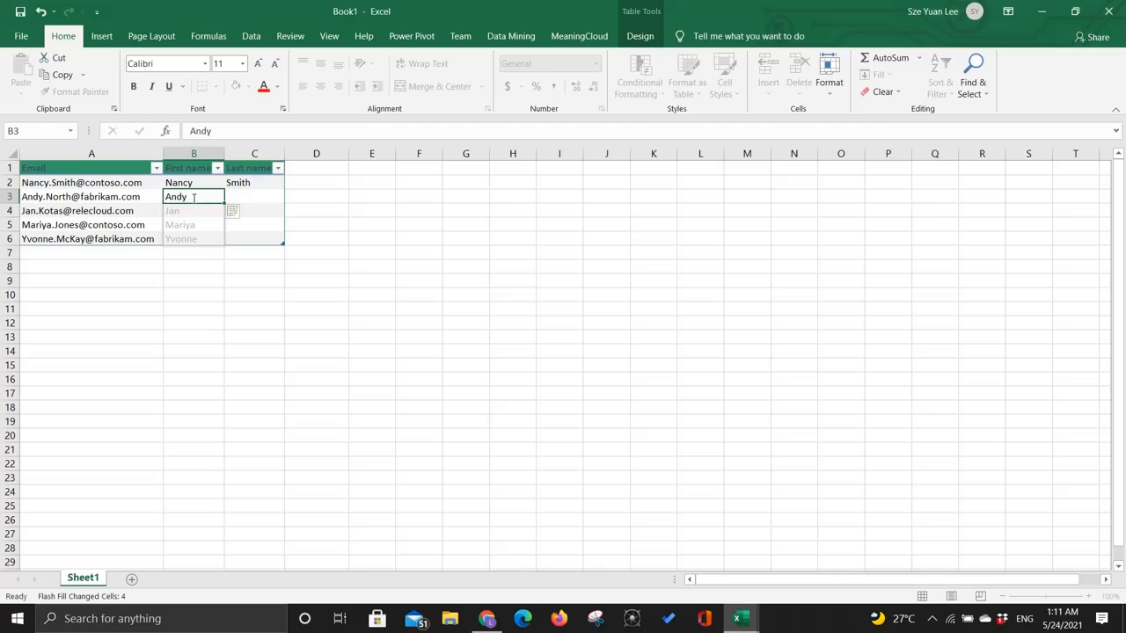
{"action": "left_click", "coordinate": [194, 197]}
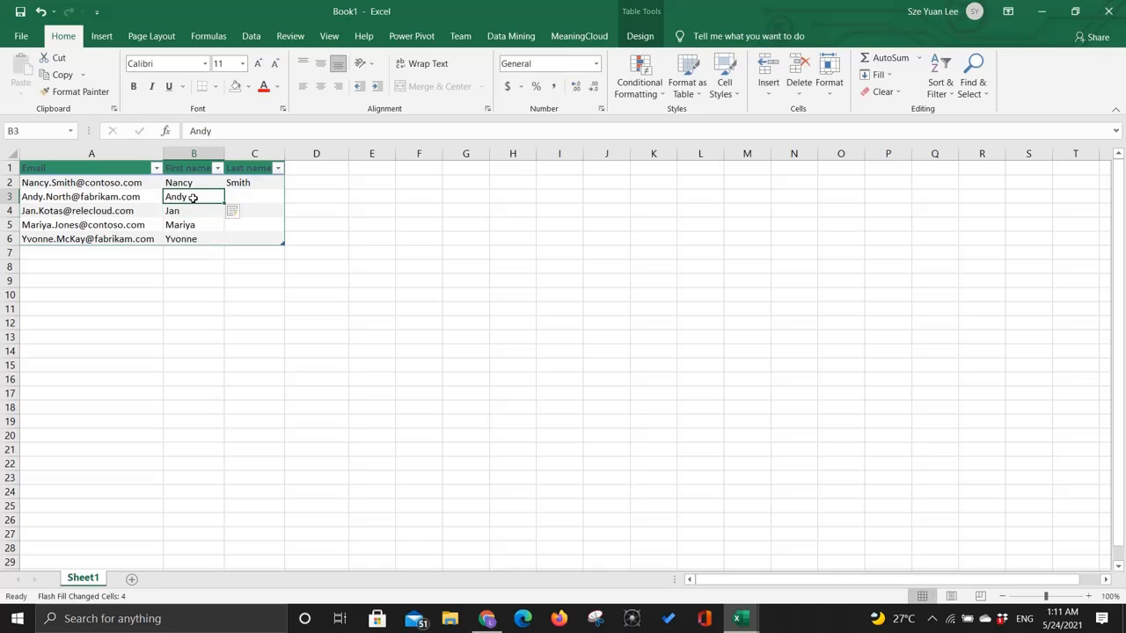
- Enter the last names from the row 3 and row 4 e-mail addresses in C3 and C4, accepting the Flash Fill suggestions for the remaining rows
{"action": "left_click", "coordinate": [238, 198]}
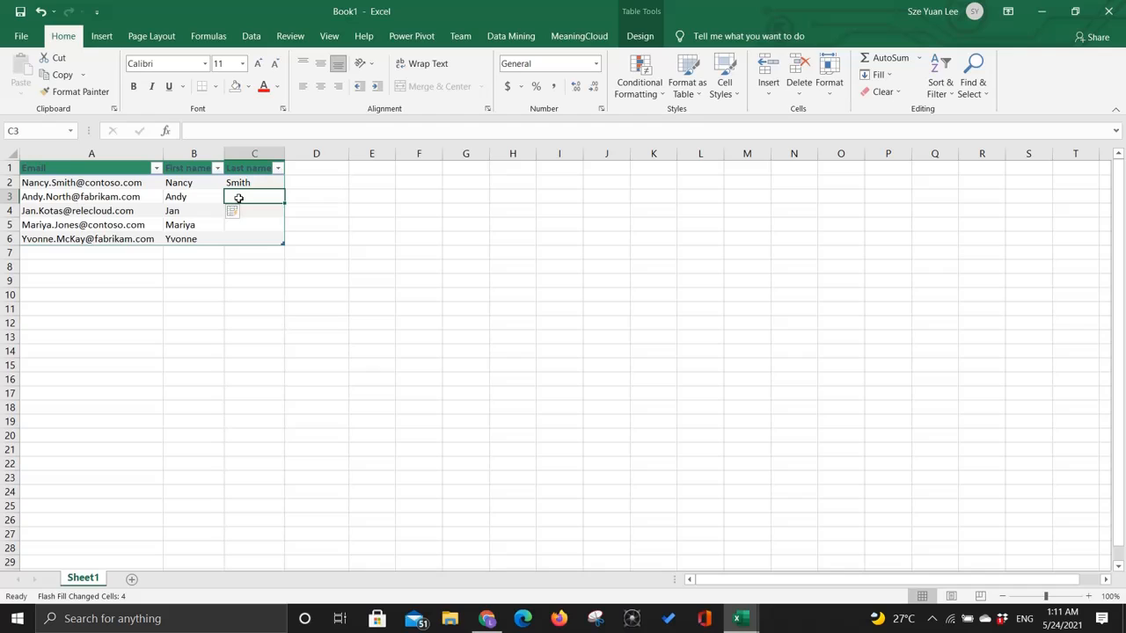
{"action": "type", "text": "North"}
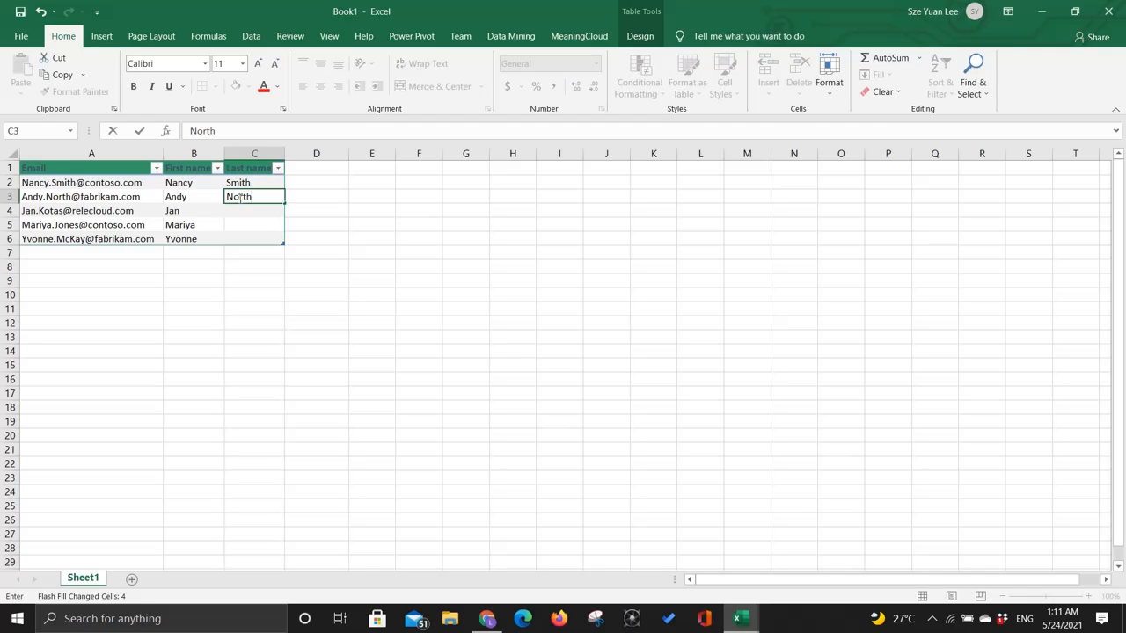
{"action": "left_click", "coordinate": [239, 210]}
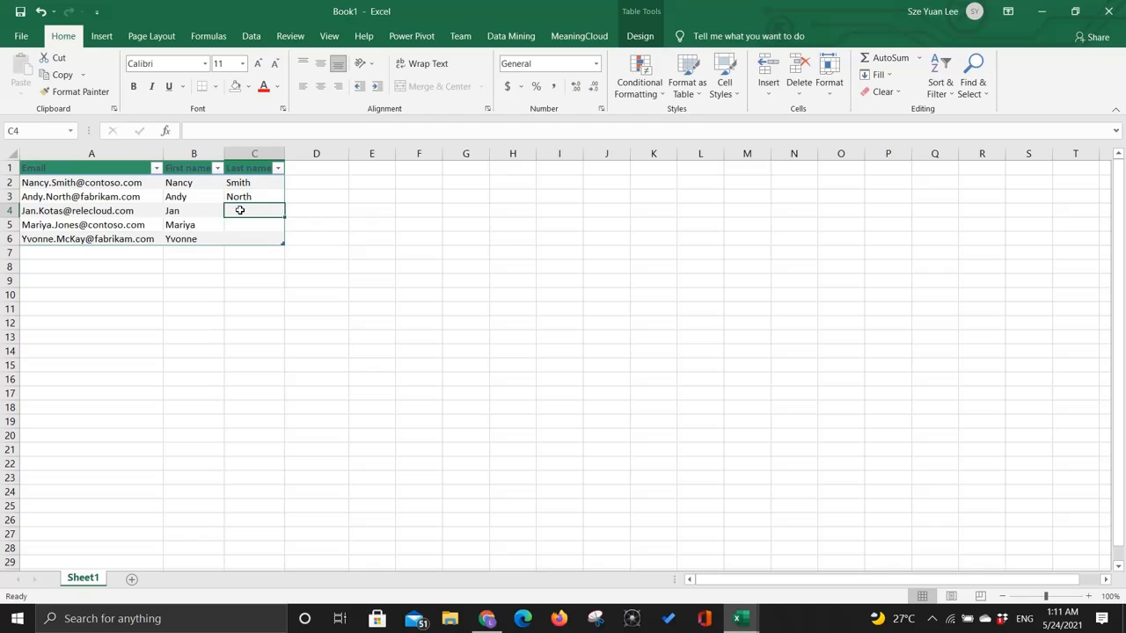
{"action": "type", "text": "Kotas"}
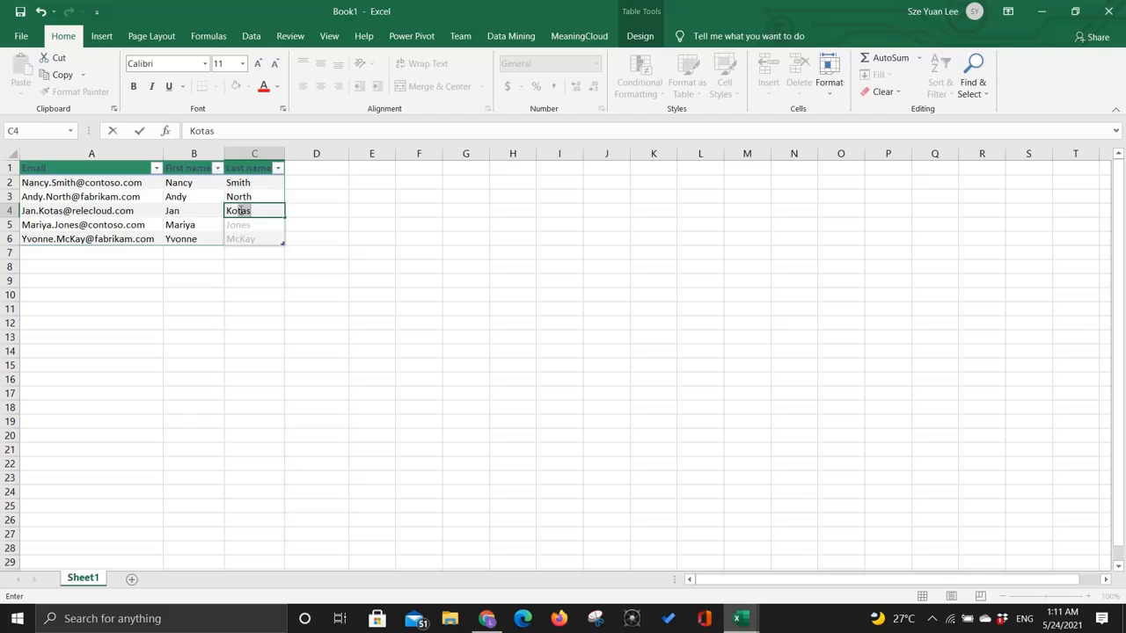
{"action": "key", "text": "Return"}
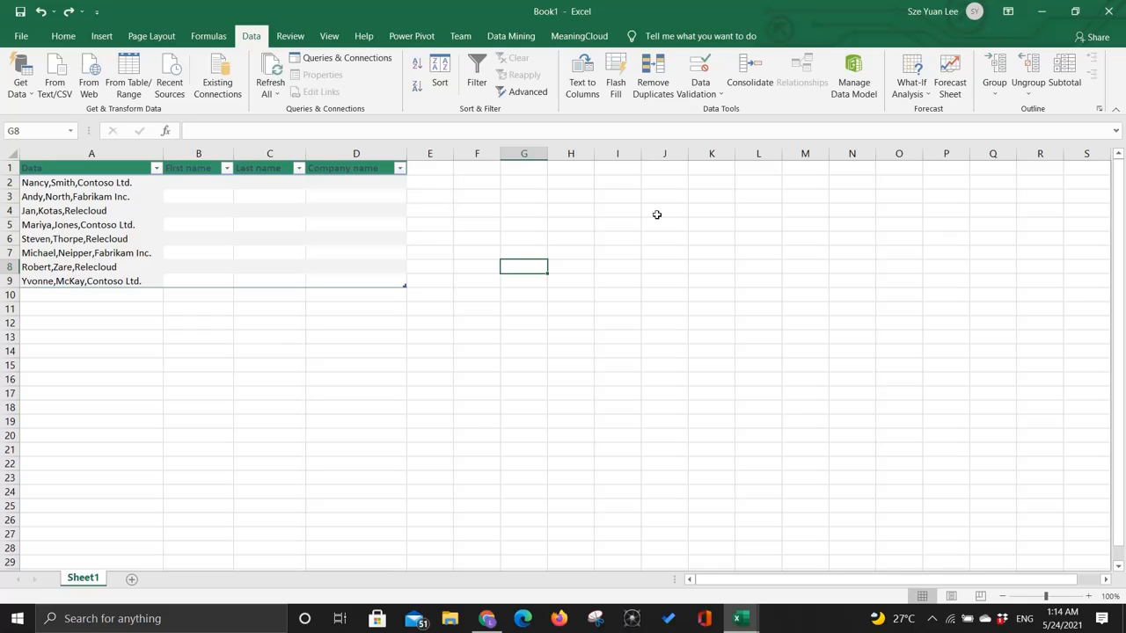
- Examine the Data column in A2:A9, checking how commas separate the first name, last name and company name in each entry
{"action": "left_click", "coordinate": [43, 185]}
{"action": "left_click", "coordinate": [59, 223]}
{"action": "left_click", "coordinate": [62, 255]}
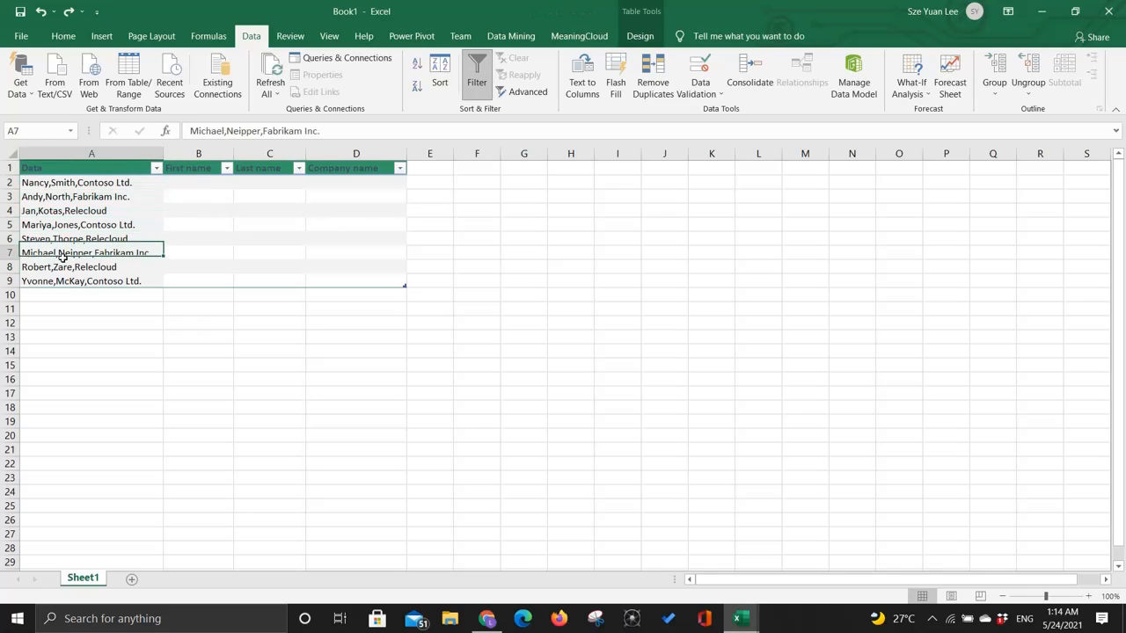
{"action": "left_click", "coordinate": [64, 266]}
{"action": "left_click", "coordinate": [67, 211]}
{"action": "left_click", "coordinate": [68, 197]}
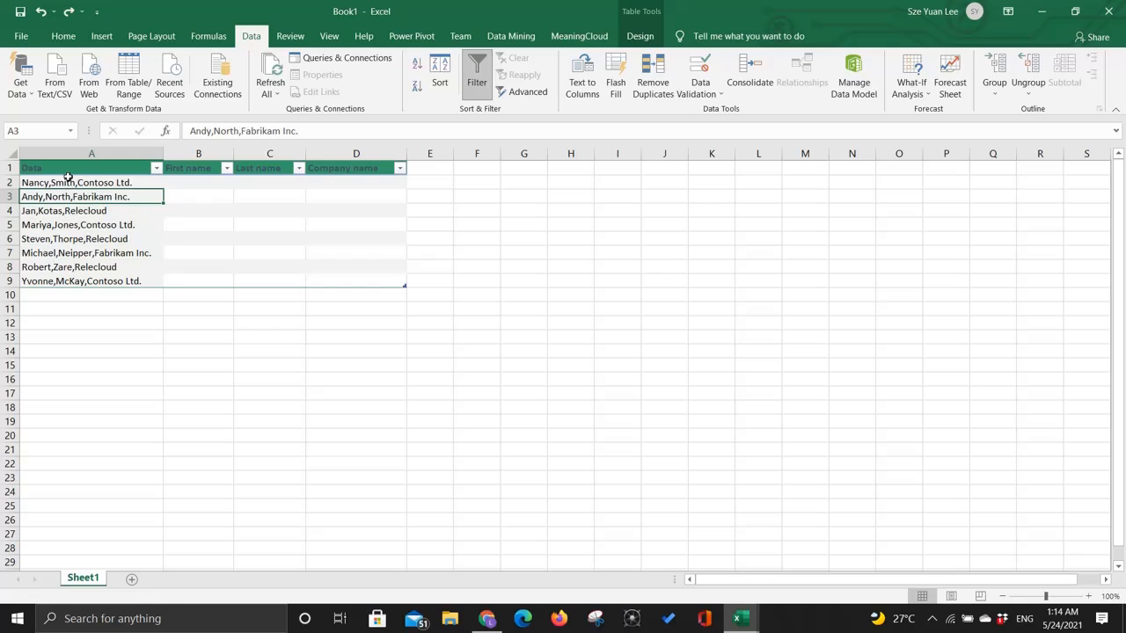
{"action": "left_click", "coordinate": [68, 182]}
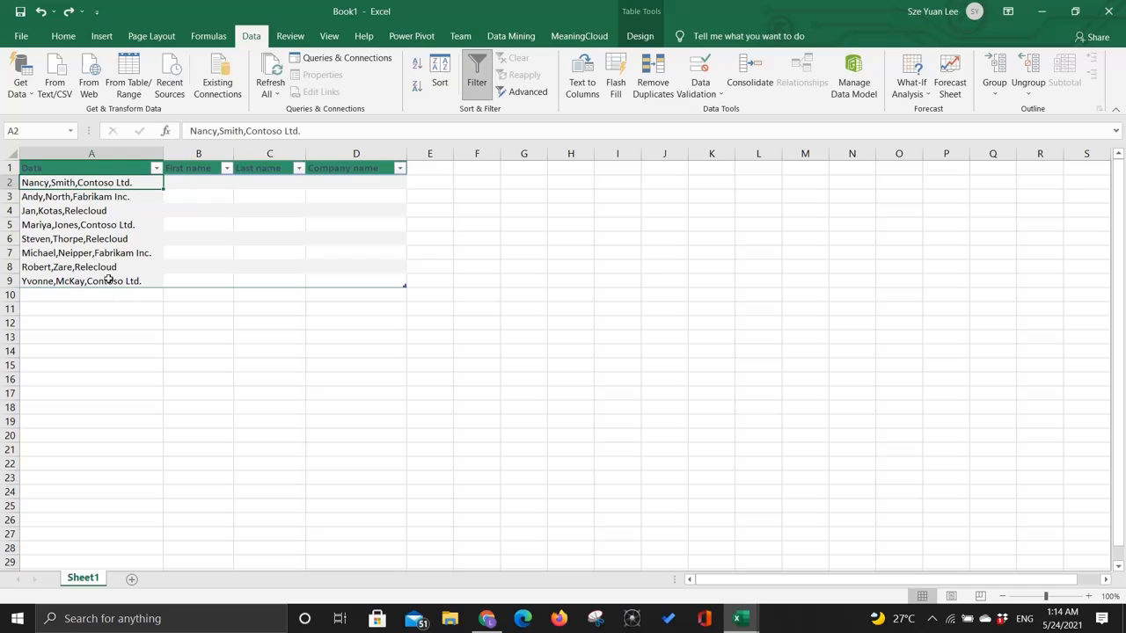
{"action": "left_click", "coordinate": [109, 304]}
{"action": "left_click", "coordinate": [94, 197]}
{"action": "left_click", "coordinate": [100, 178]}
- Start Text to Columns on A2:A9 as delimited data and add Comma as a delimiter
{"action": "left_click_drag", "start_coordinate": [101, 182], "coordinate": [126, 282]}
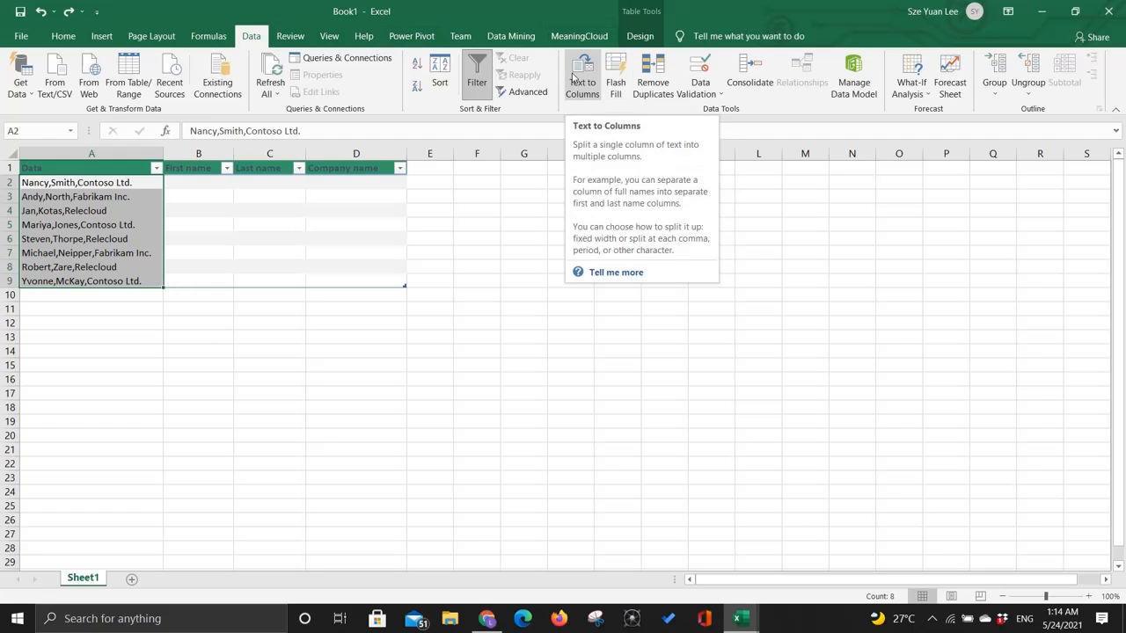
{"action": "left_click", "coordinate": [574, 78]}
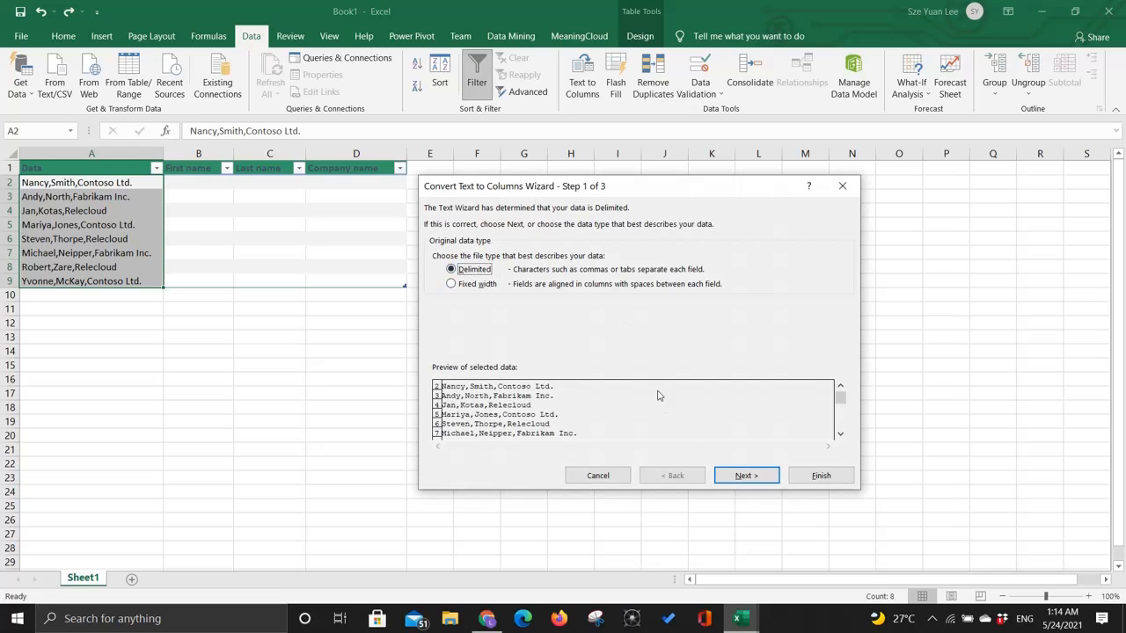
{"action": "left_click", "coordinate": [737, 478]}
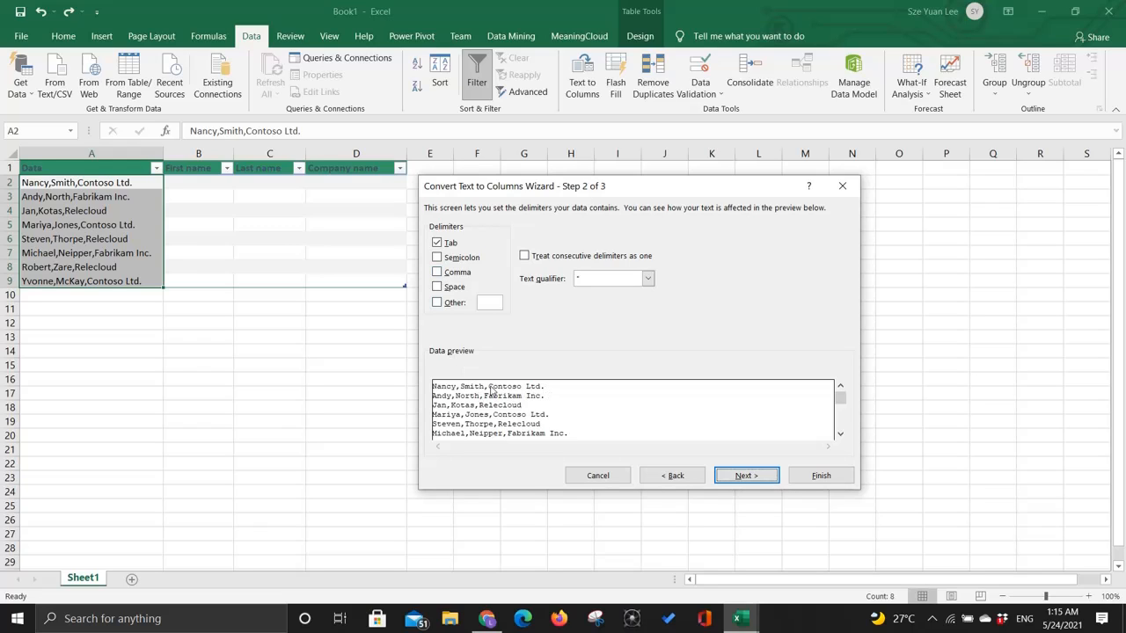
{"action": "left_click", "coordinate": [437, 274]}
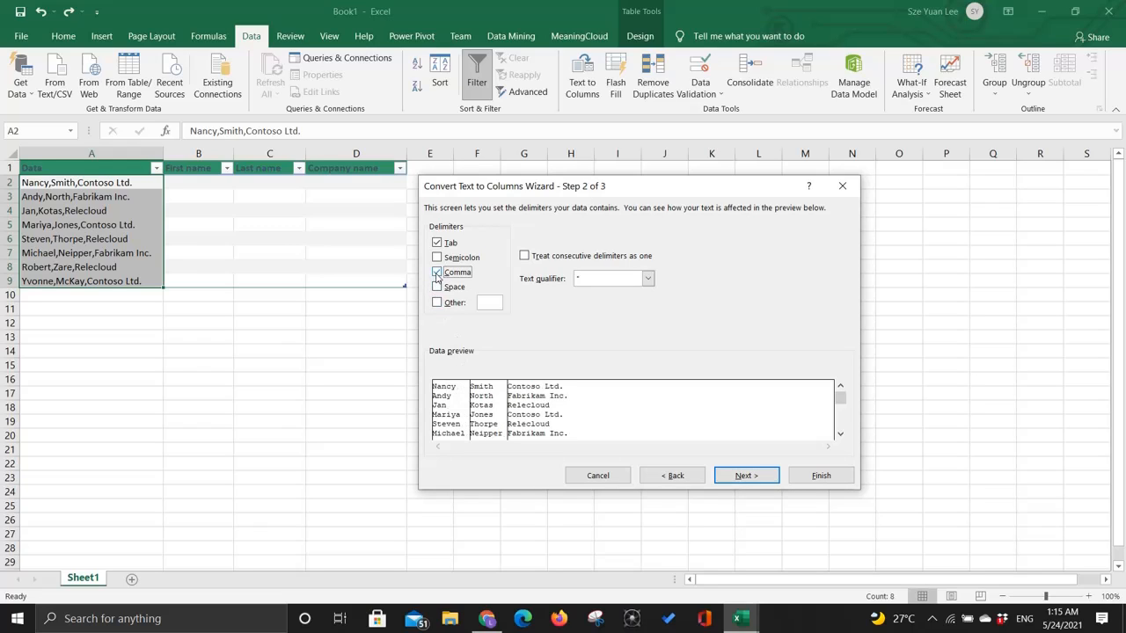
{"action": "left_click", "coordinate": [744, 476]}
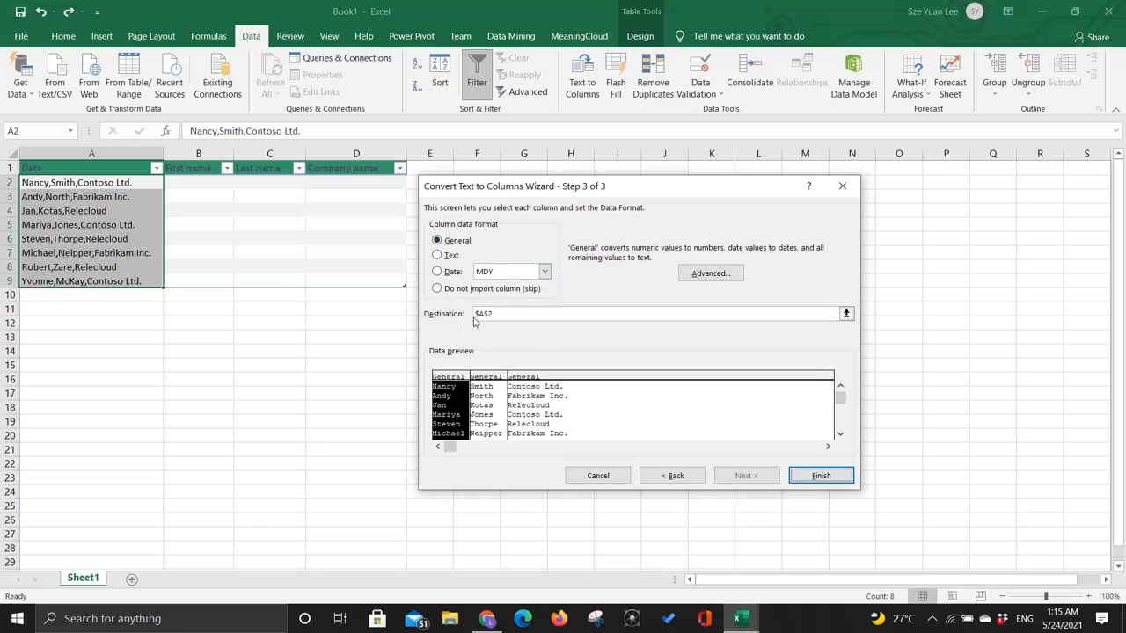
- Set the Text to Columns destination to $B$2:$D$9 and finish the split, agreeing to replace the existing data
{"action": "left_click", "coordinate": [522, 315]}
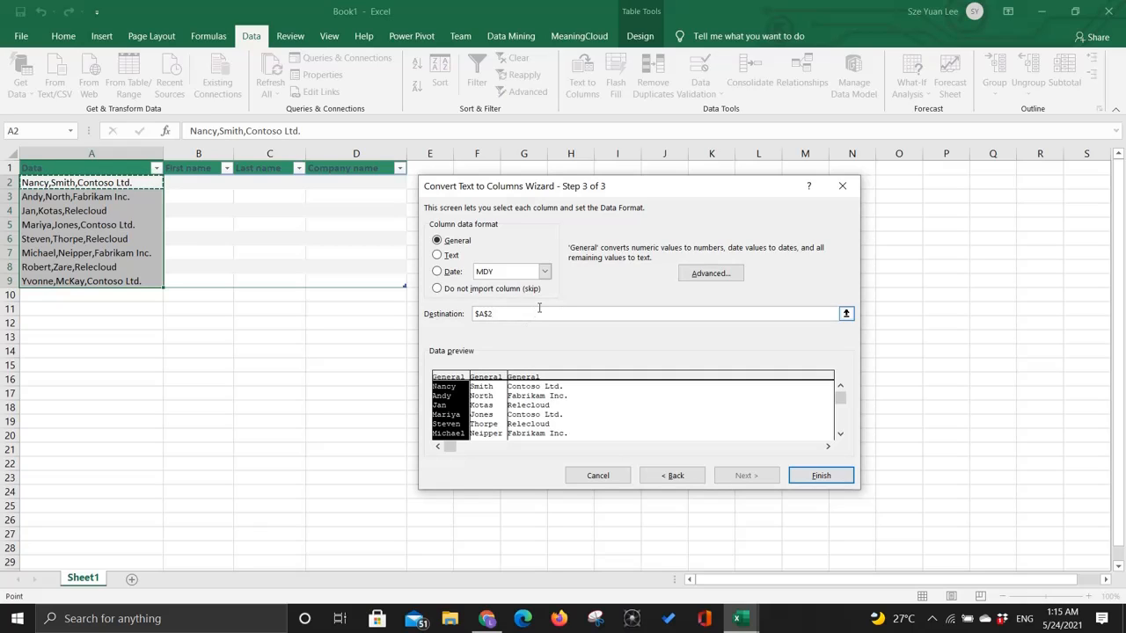
{"action": "left_click", "coordinate": [532, 315]}
{"action": "left_click_drag", "start_coordinate": [530, 314], "coordinate": [475, 315]}
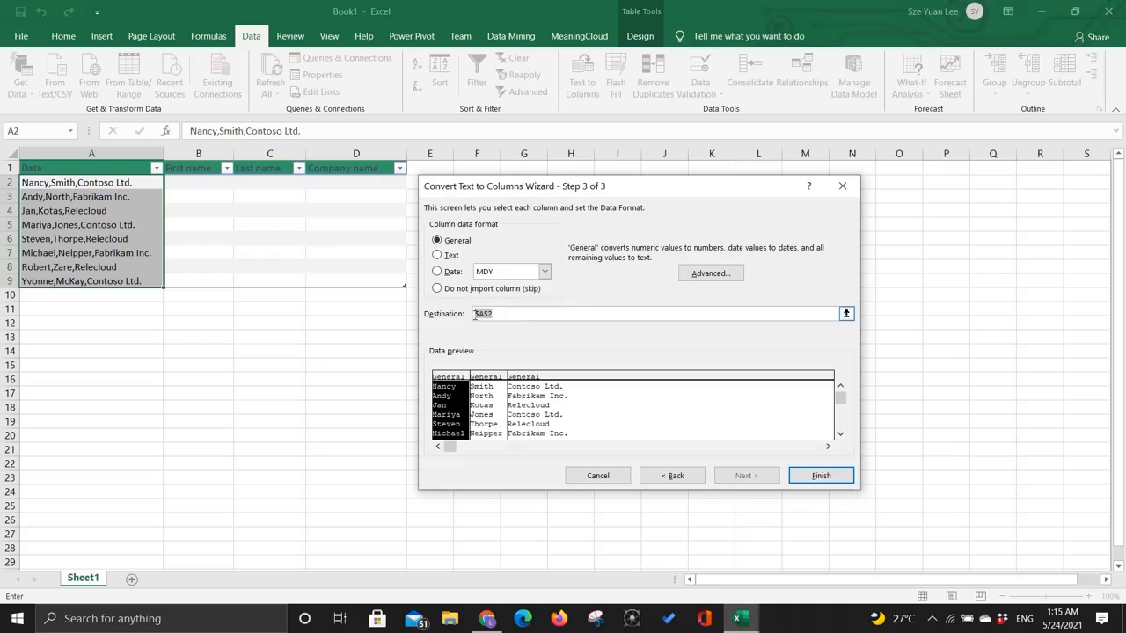
{"action": "key", "text": "BackSpace"}
{"action": "left_click_drag", "start_coordinate": [203, 186], "coordinate": [377, 280]}
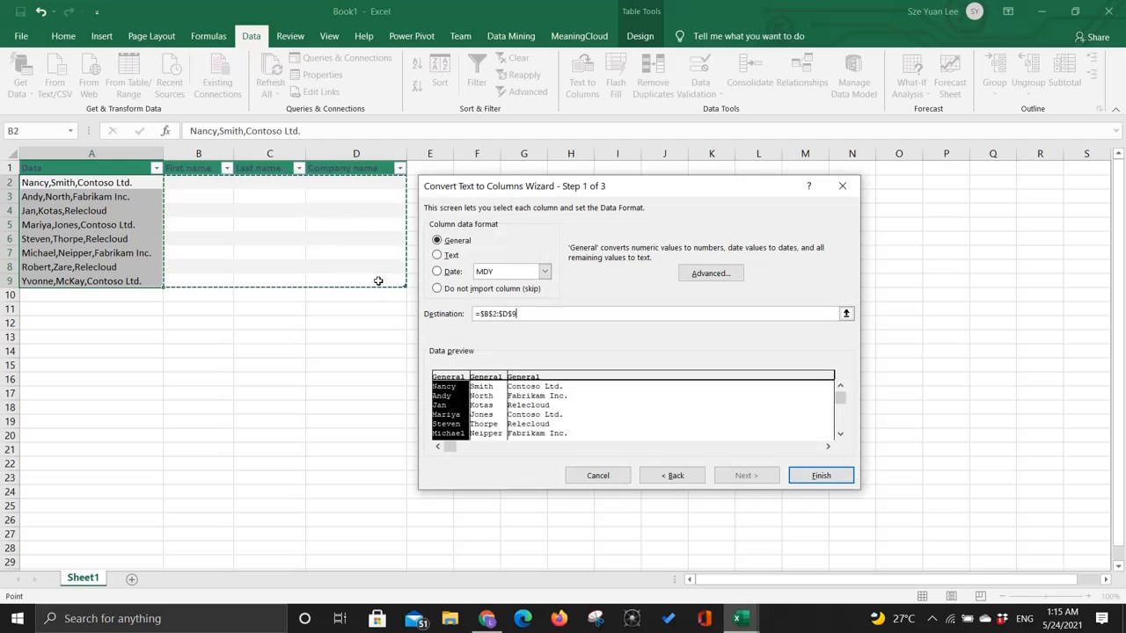
{"action": "left_click", "coordinate": [820, 475]}
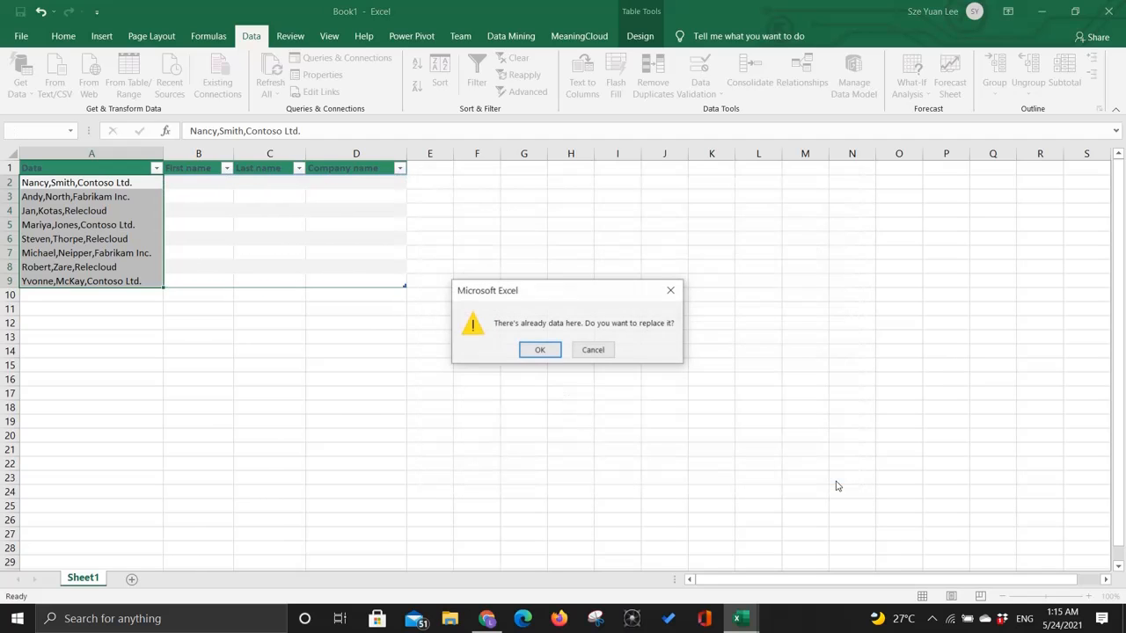
{"action": "left_click", "coordinate": [540, 350]}
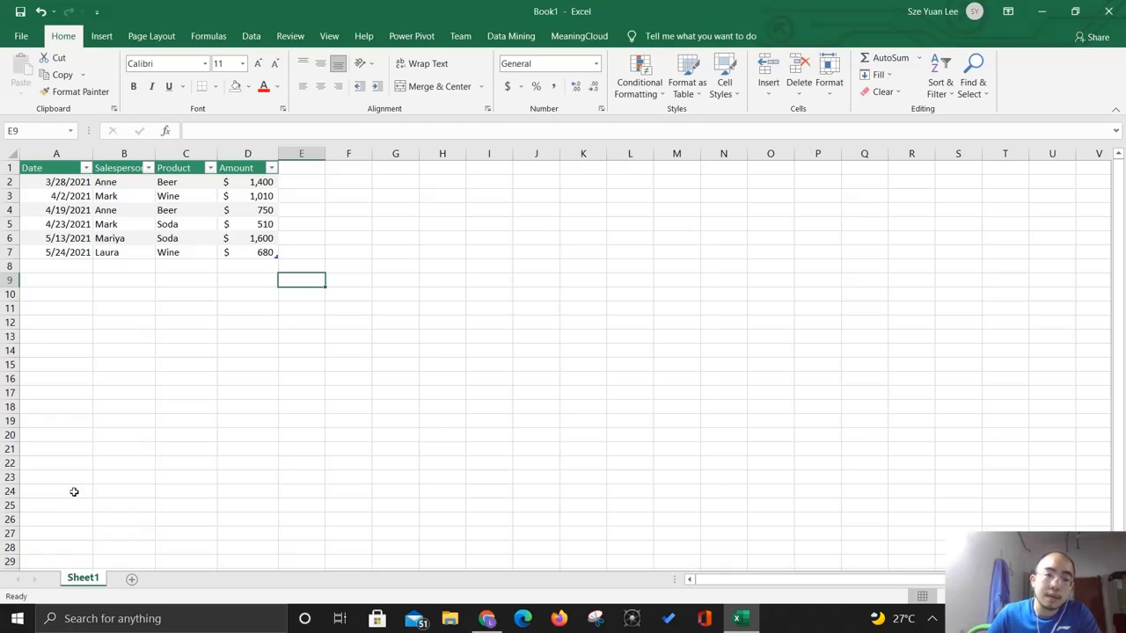
- Examine the sales table in A1:D7 with its Date, Salesperson, Product and Amount columns
{"action": "left_click", "coordinate": [240, 239]}
{"action": "left_click_drag", "start_coordinate": [265, 254], "coordinate": [45, 183]}
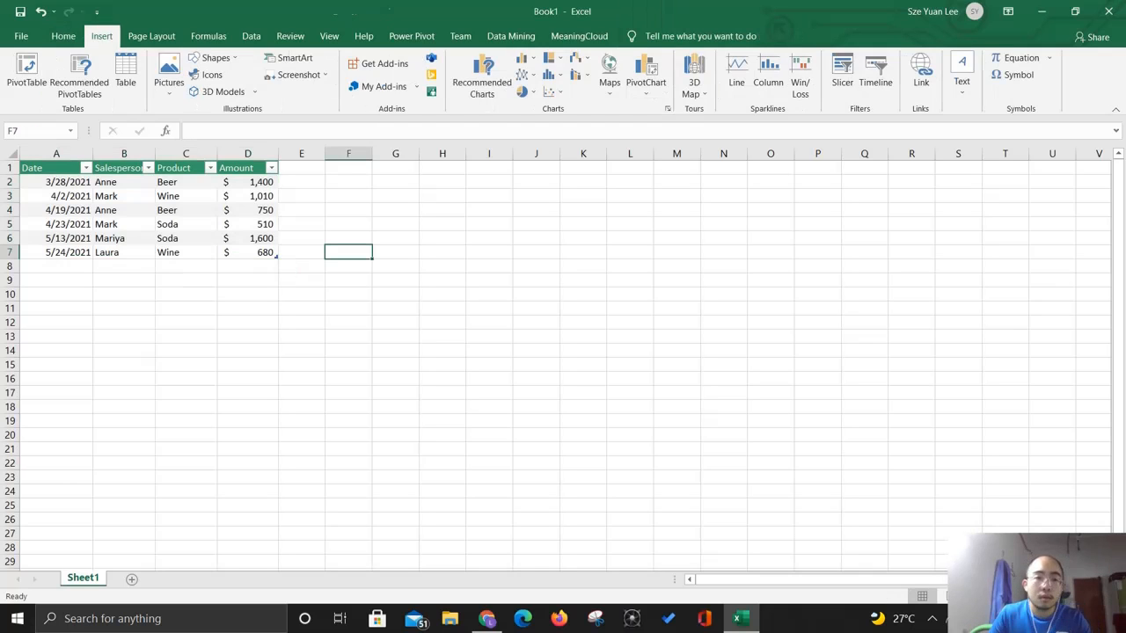
{"action": "left_click", "coordinate": [63, 36]}
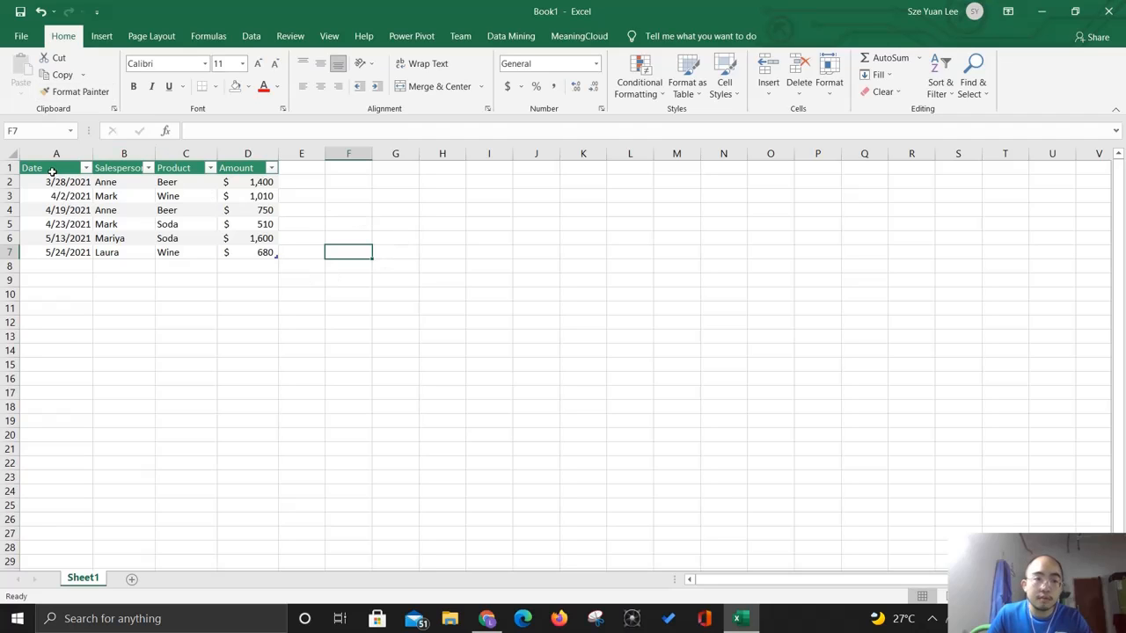
{"action": "left_click_drag", "start_coordinate": [52, 173], "coordinate": [259, 248]}
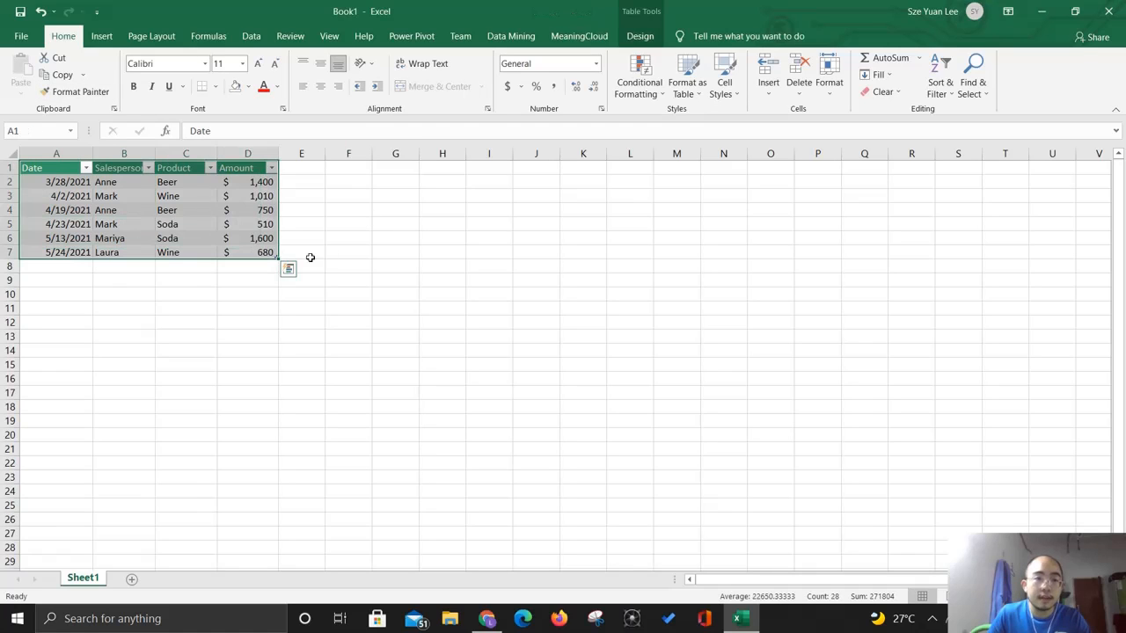
{"action": "left_click", "coordinate": [359, 249]}
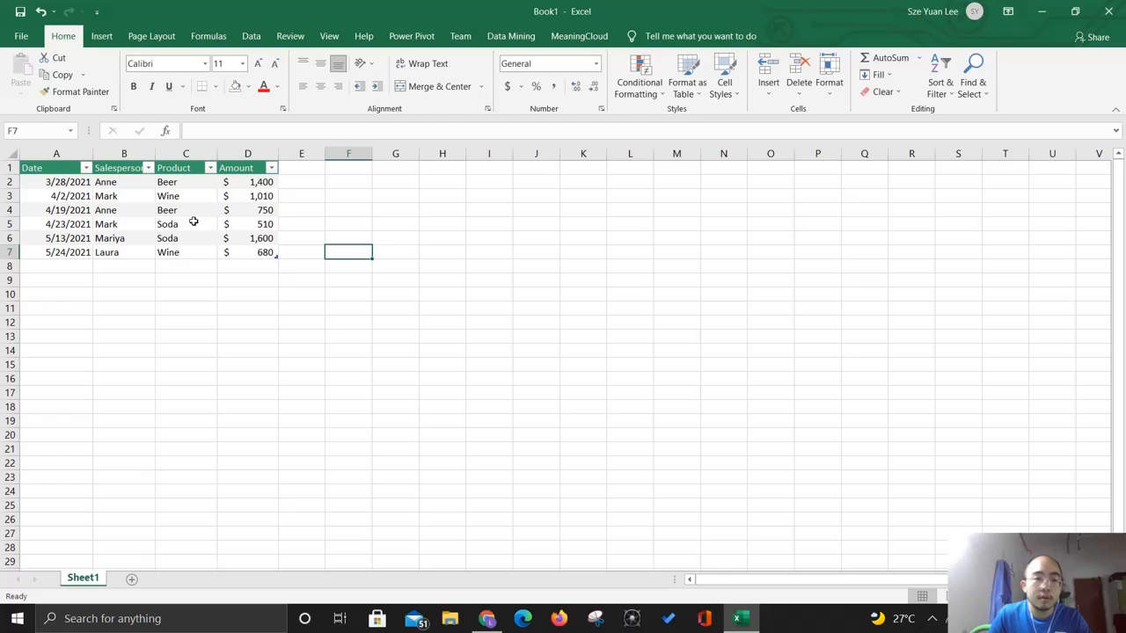
- Start a new PivotTable and choose the sales table PivotTableData2 as its source
{"action": "left_click", "coordinate": [101, 35]}
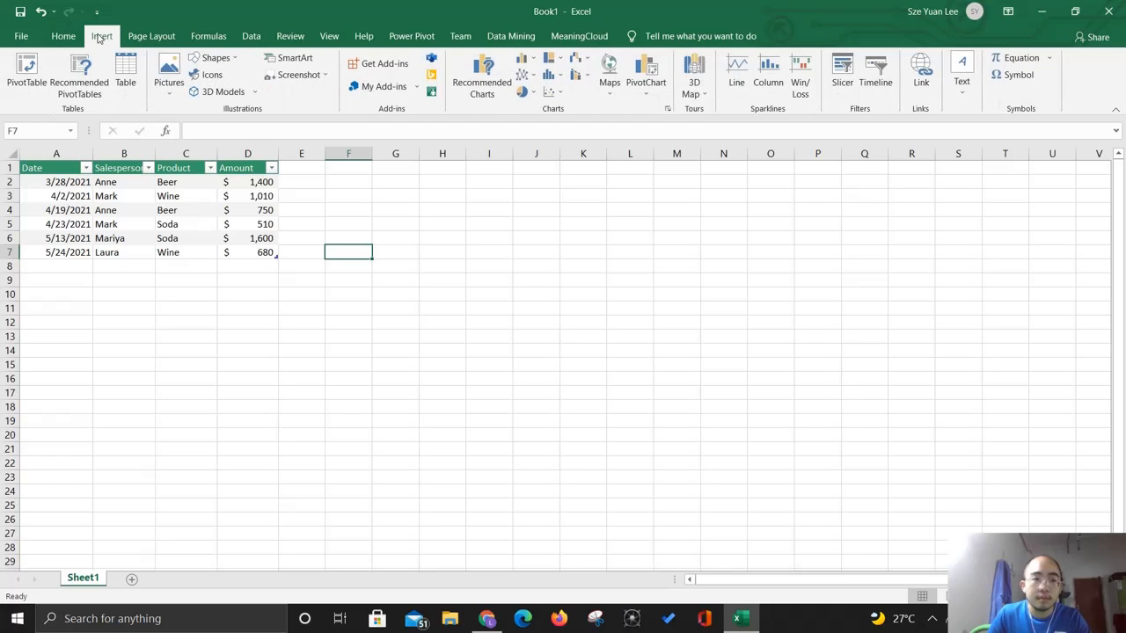
{"action": "left_click", "coordinate": [15, 83]}
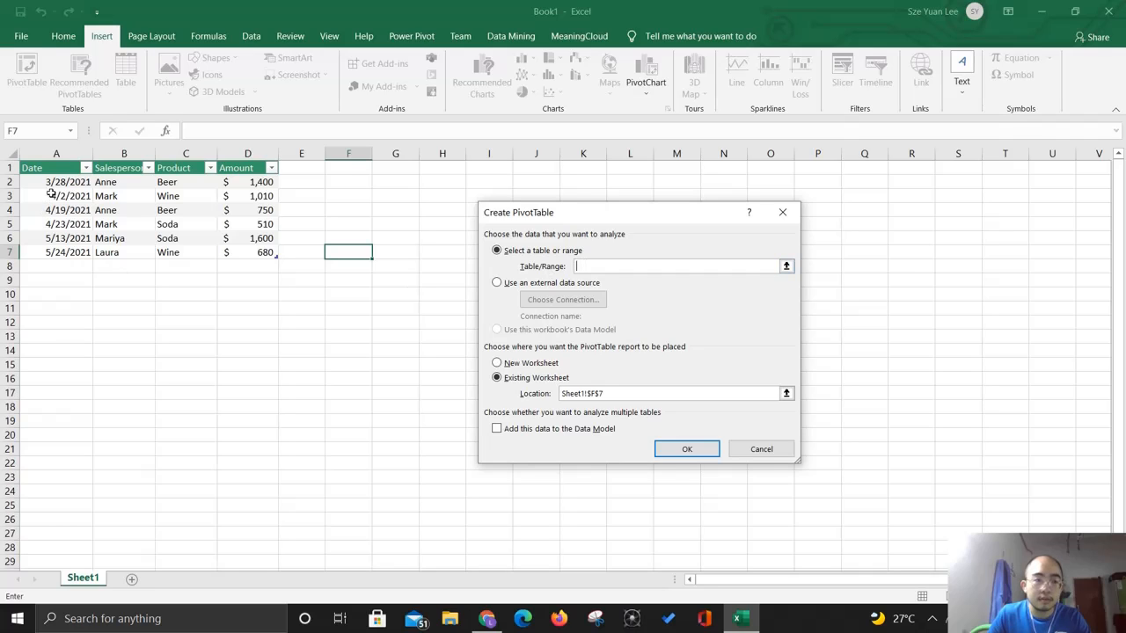
{"action": "left_click_drag", "start_coordinate": [50, 181], "coordinate": [268, 255]}
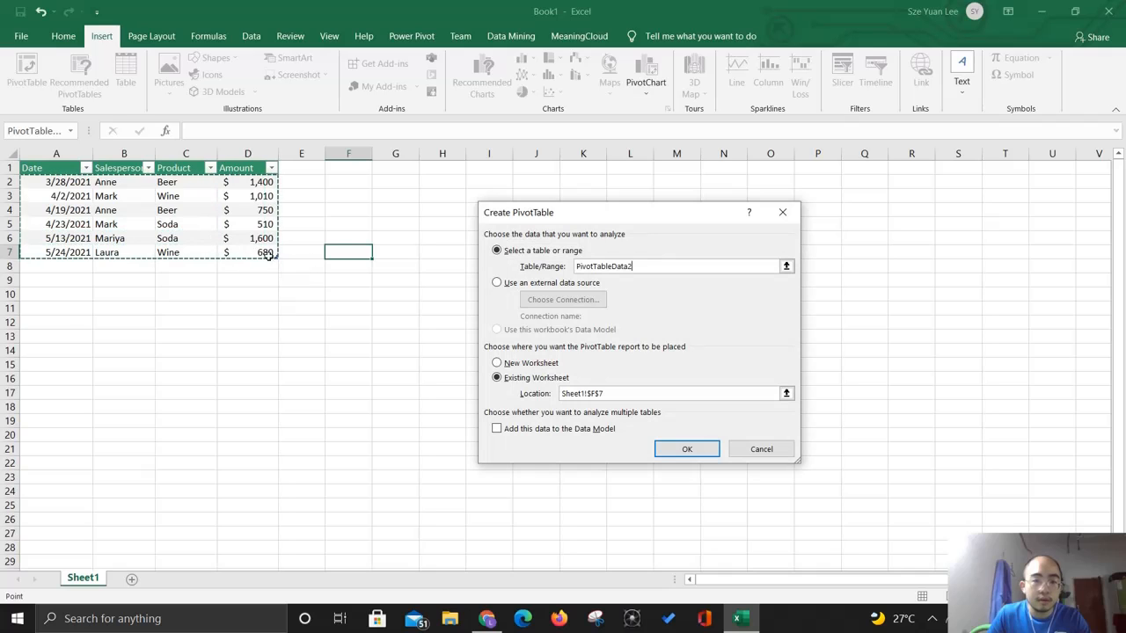
- Place the PivotTable on the existing worksheet at cell F8 and create it
{"action": "left_click", "coordinate": [622, 393]}
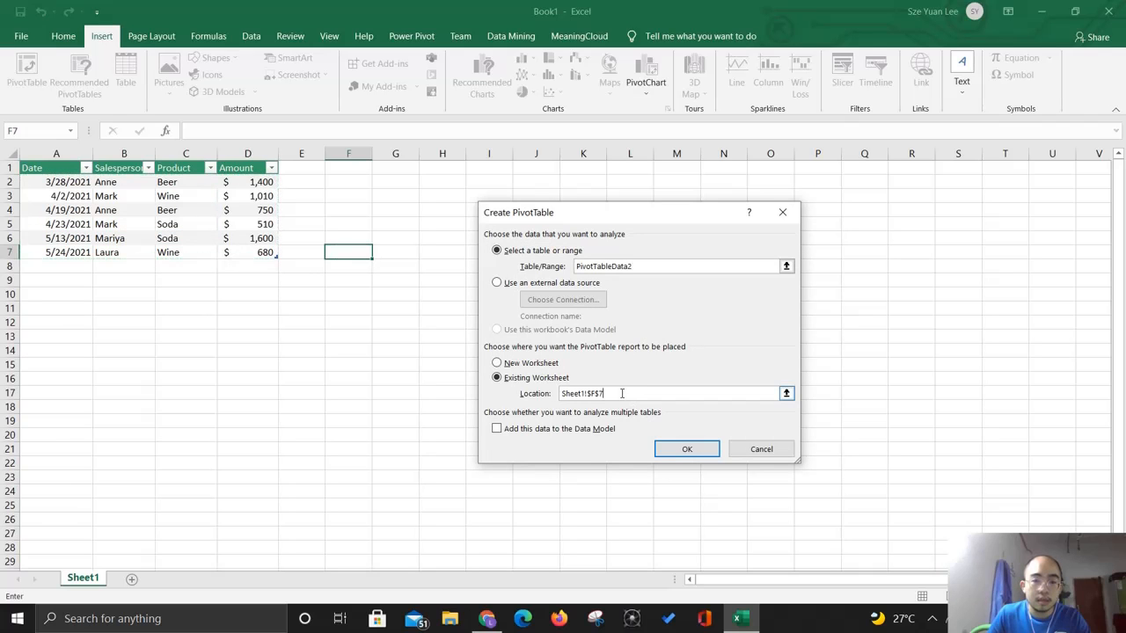
{"action": "left_click_drag", "start_coordinate": [607, 395], "coordinate": [560, 394]}
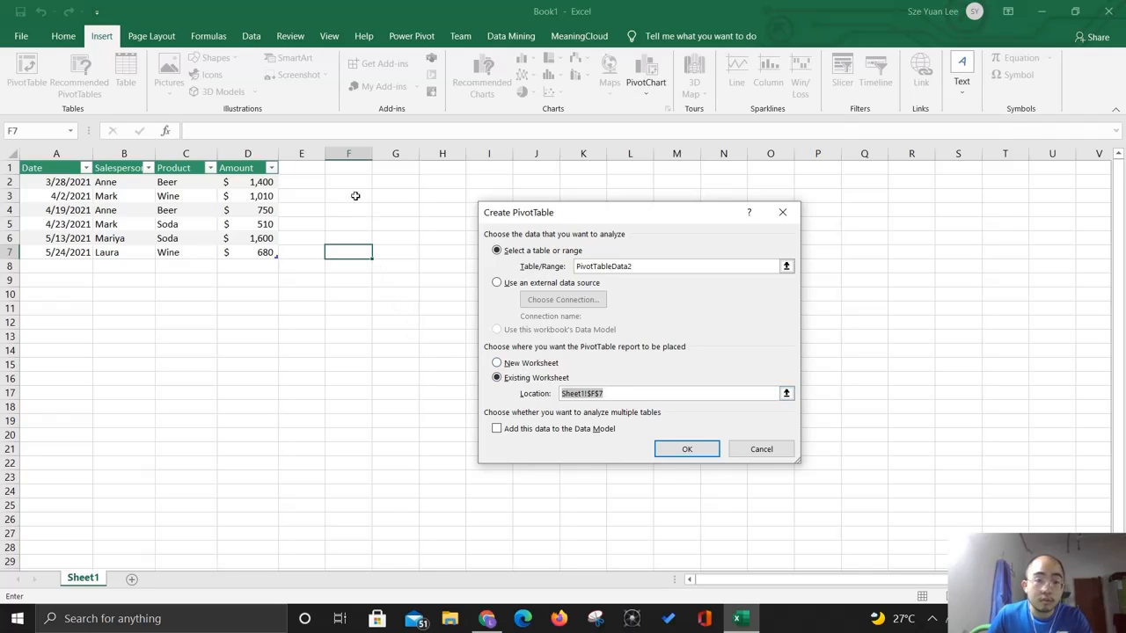
{"action": "left_click", "coordinate": [362, 150]}
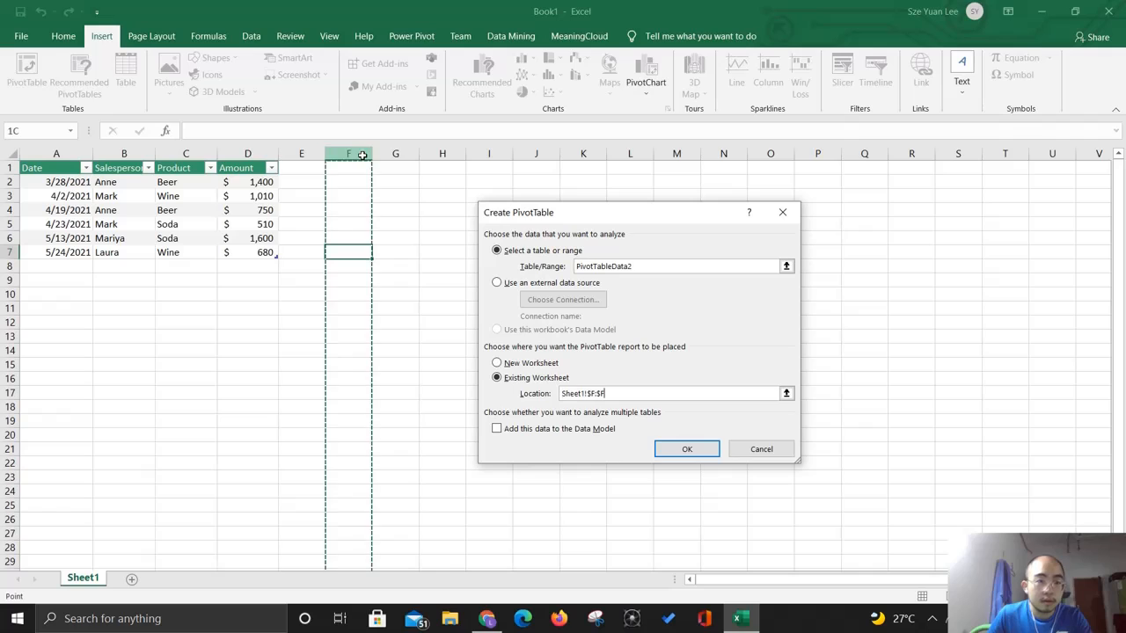
{"action": "left_click", "coordinate": [347, 267]}
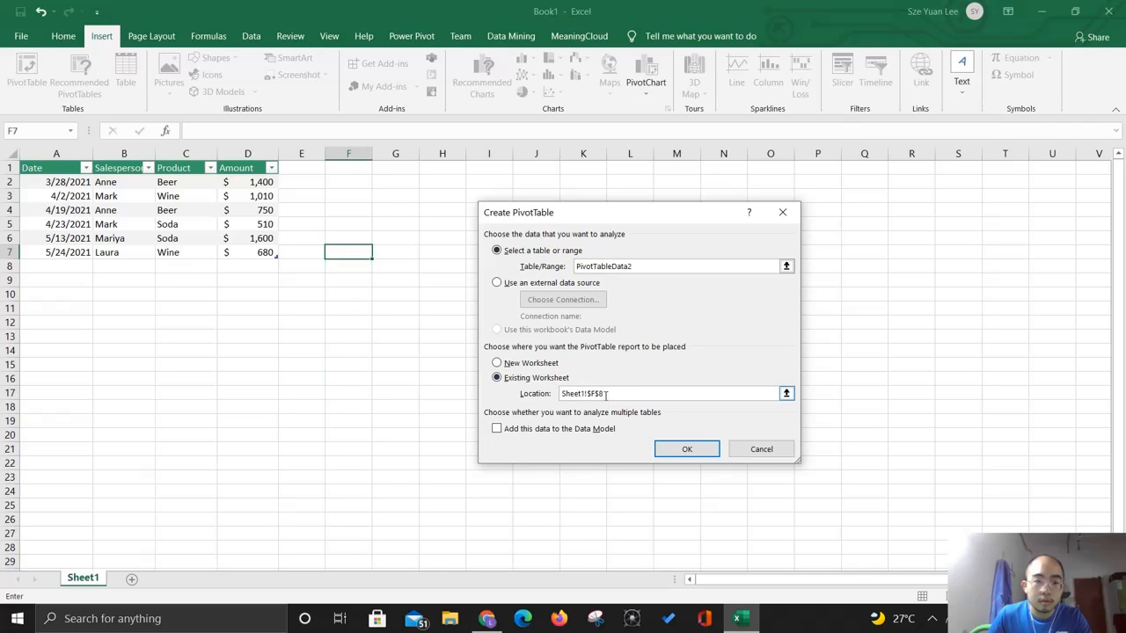
{"action": "left_click_drag", "start_coordinate": [611, 393], "coordinate": [551, 398]}
{"action": "type", "text": "F8"}
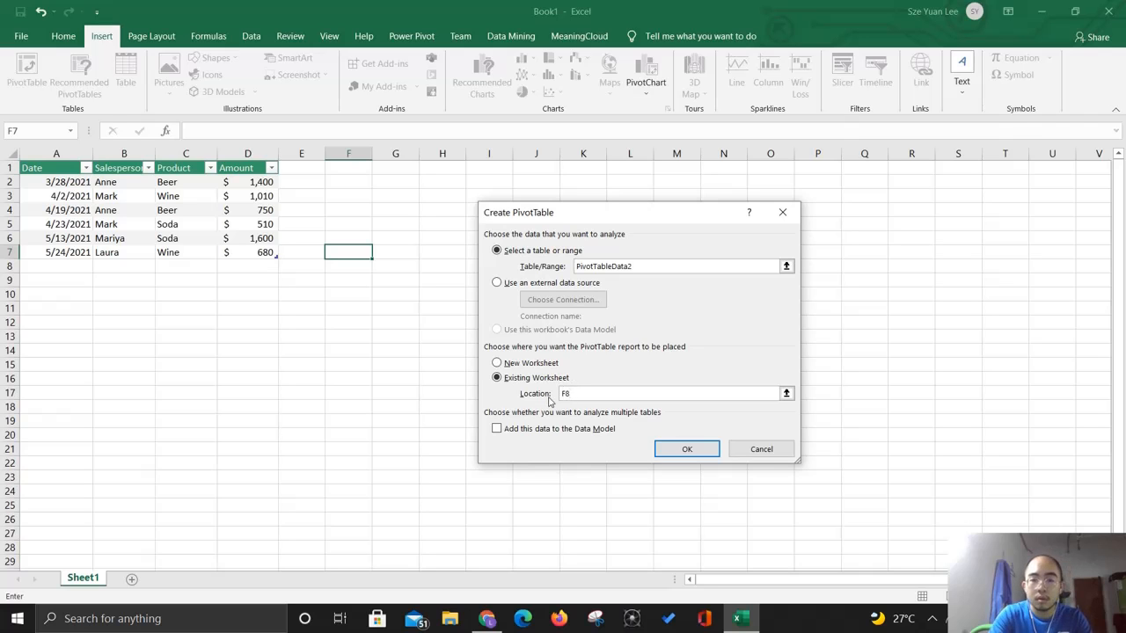
{"action": "key", "text": "Return"}
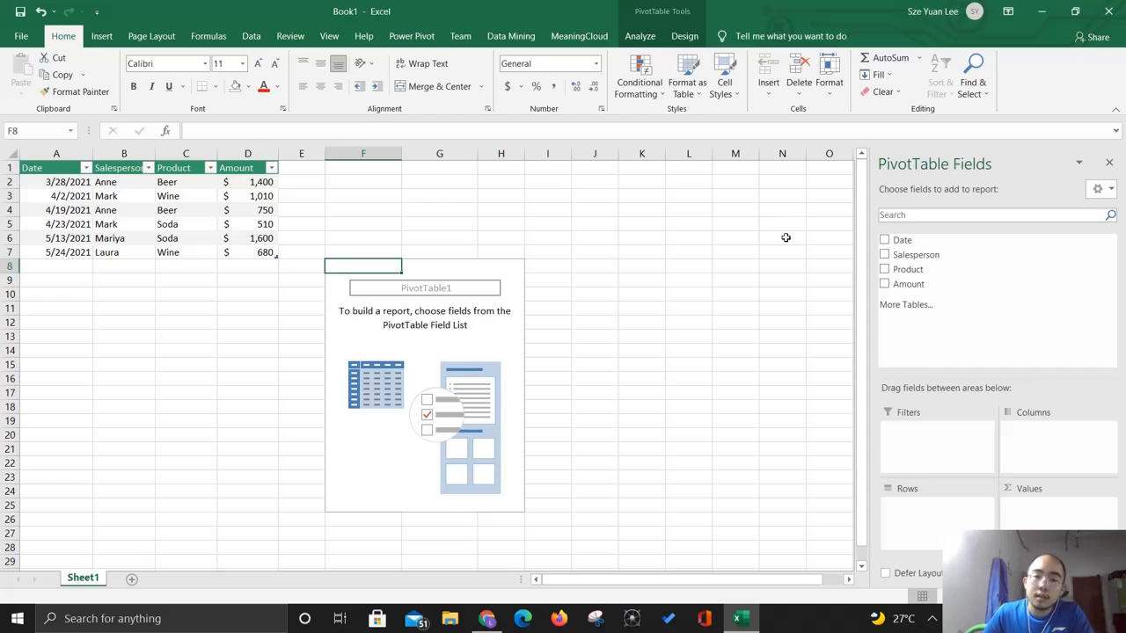
- Add Amount as a summed value and Product as rows to the PivotTable, and check it against the source Product and Amount columns
{"action": "left_click", "coordinate": [885, 284]}
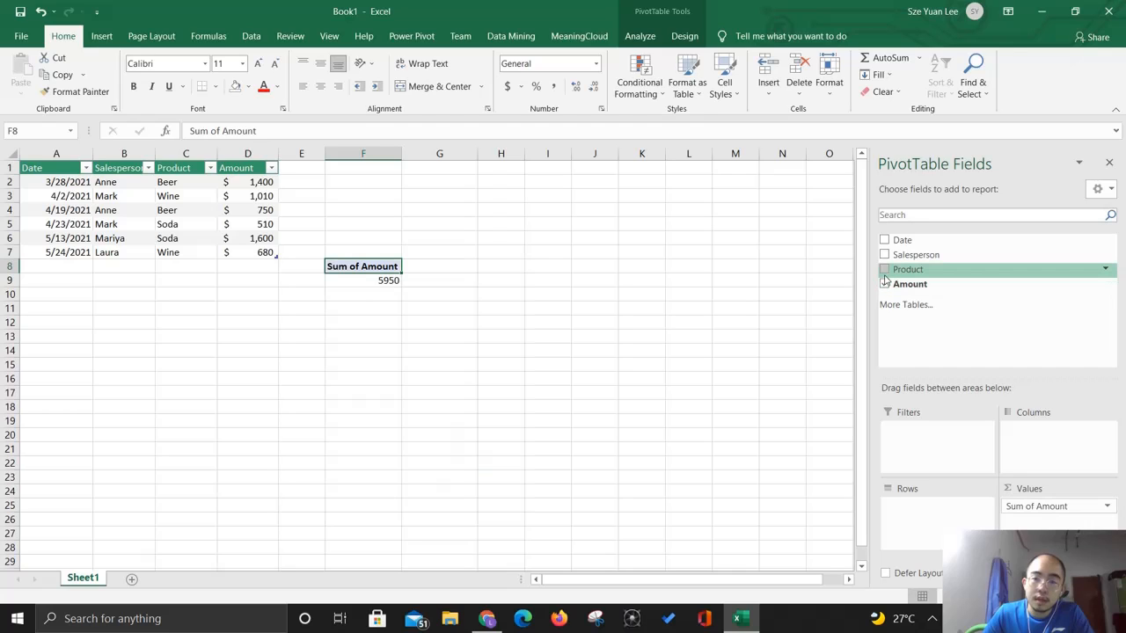
{"action": "left_click", "coordinate": [885, 270]}
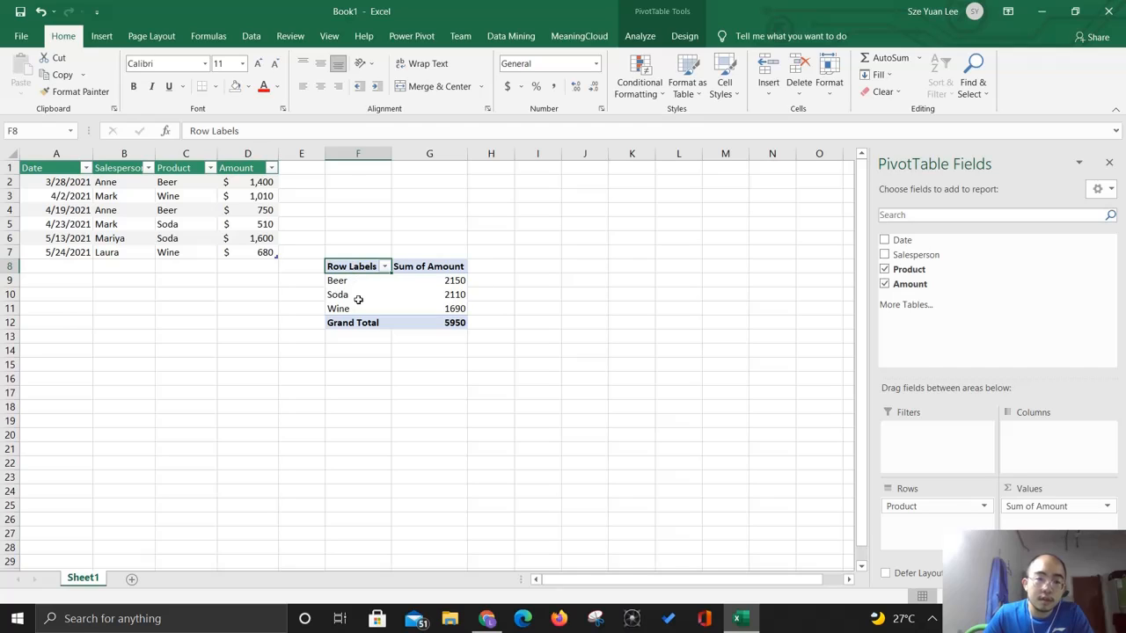
{"action": "left_click", "coordinate": [236, 168]}
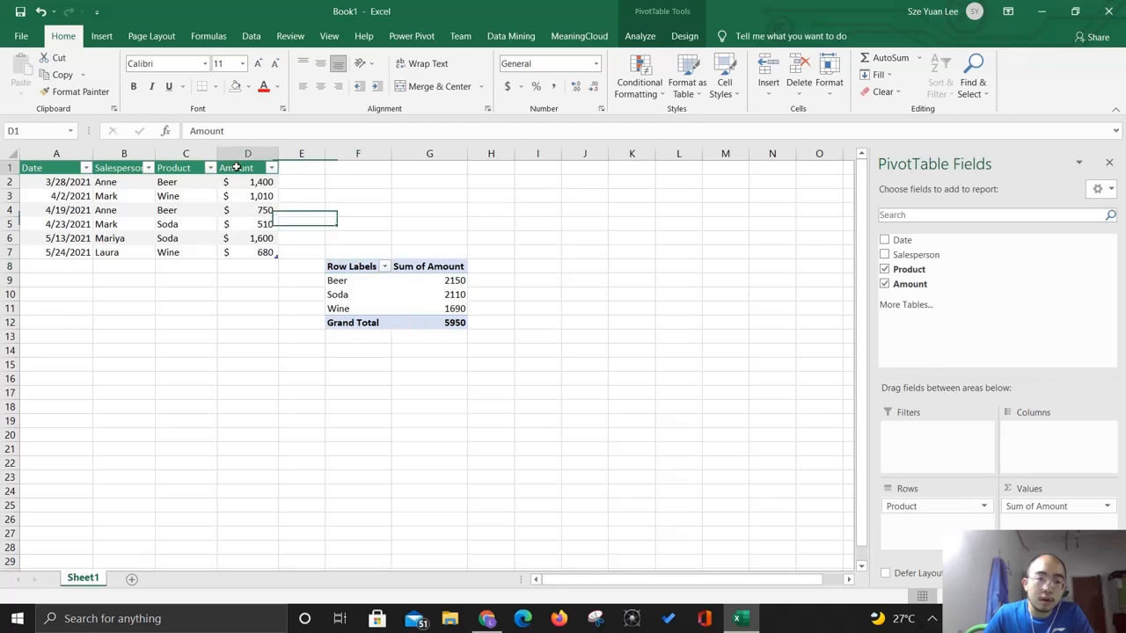
{"action": "left_click_drag", "start_coordinate": [235, 167], "coordinate": [206, 245]}
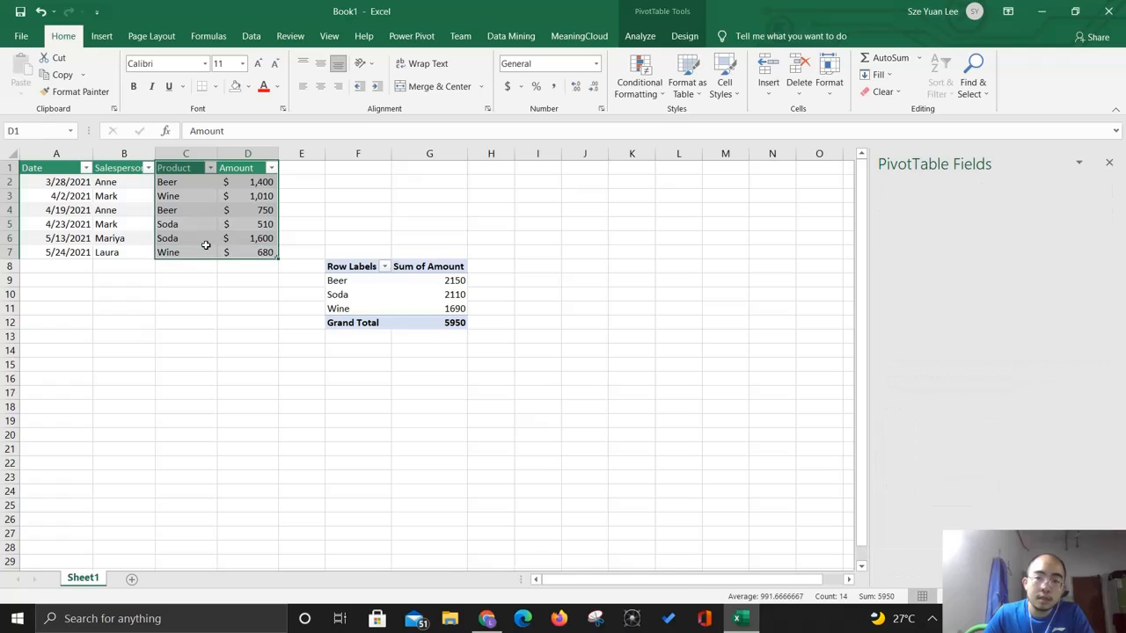
- Add Salesperson as a second row field under Product to break down each product's sum of Amount
{"action": "left_click", "coordinate": [353, 274]}
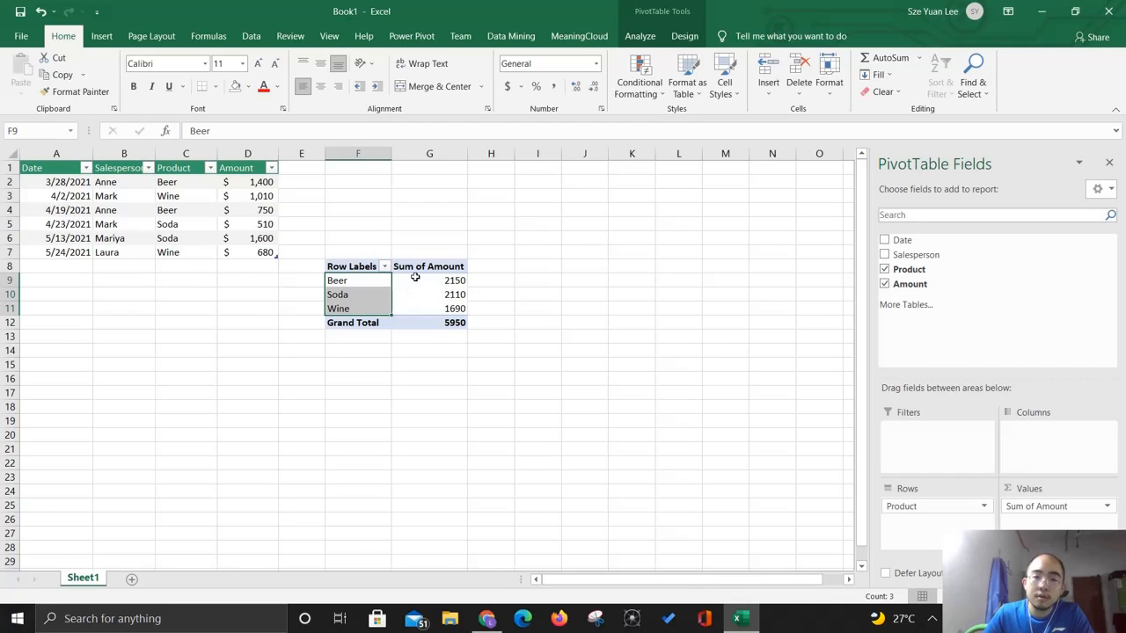
{"action": "mouse_move", "coordinate": [416, 278]}
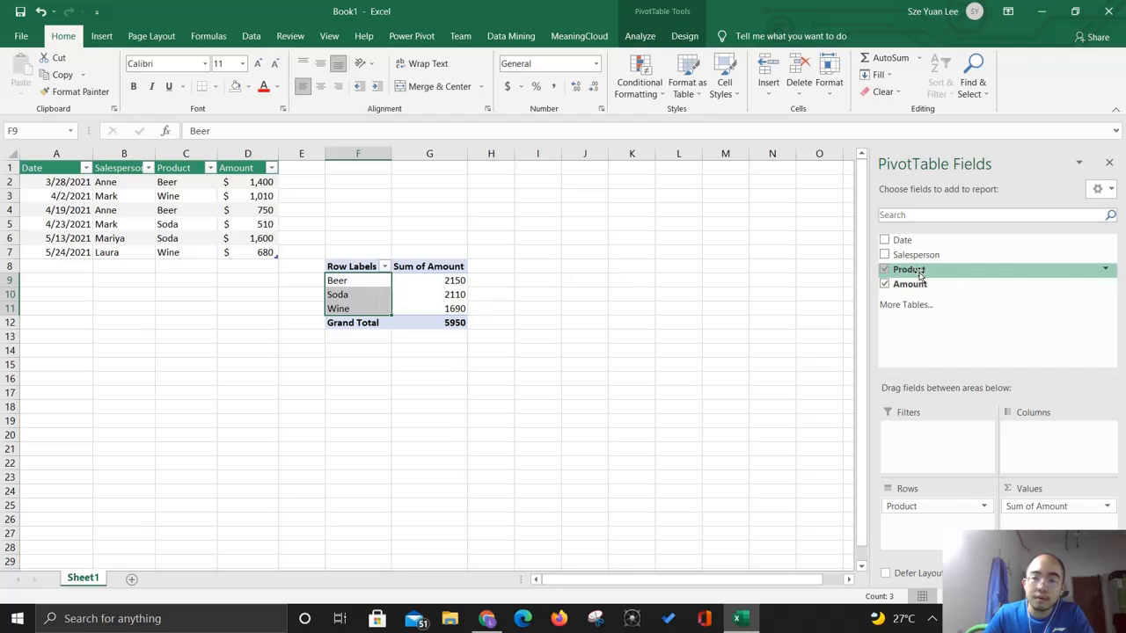
{"action": "left_click", "coordinate": [884, 256]}
{"action": "left_click", "coordinate": [570, 366]}
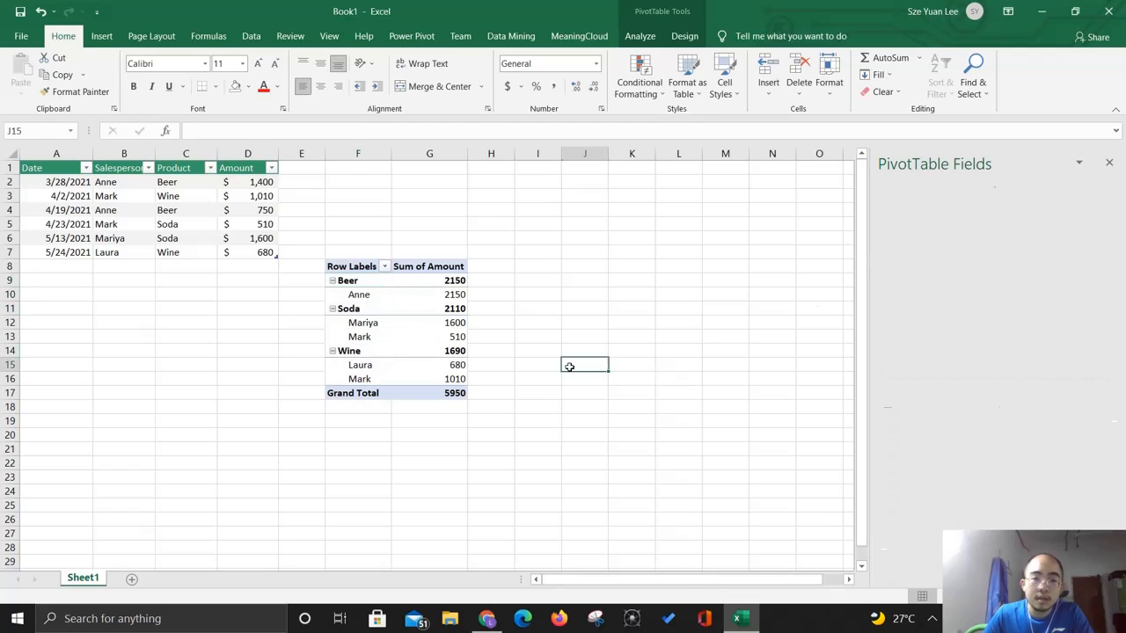
{"action": "left_click", "coordinate": [360, 267]}
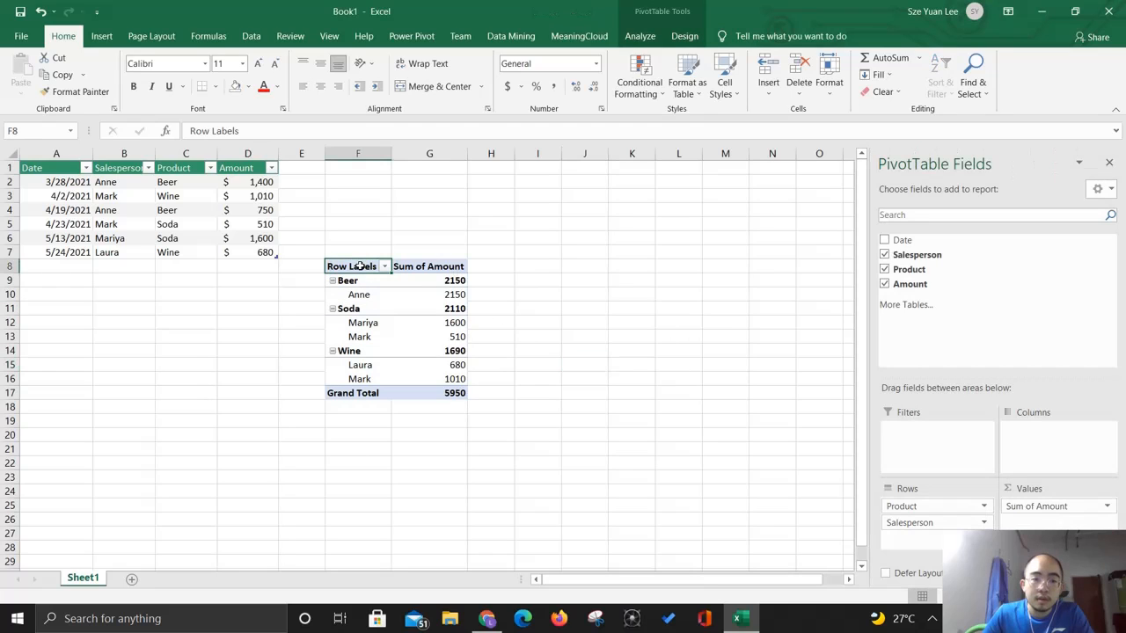
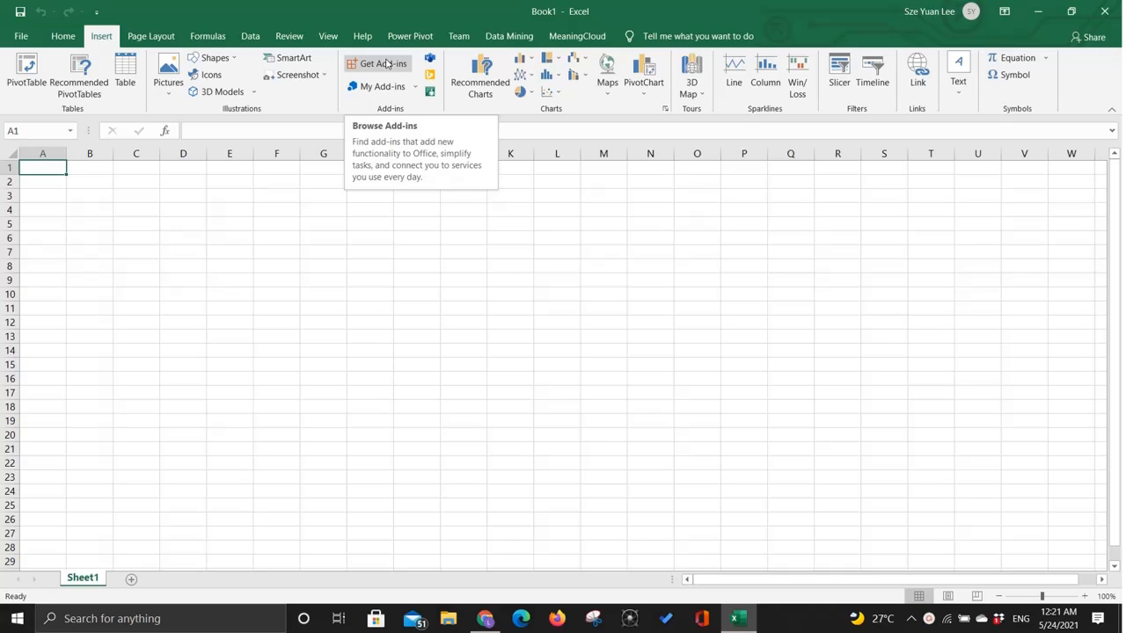
- Search the Office add-ins store for "Machine Learning", add Azure Machine Learning and accept its license terms
{"action": "left_click", "coordinate": [387, 65]}
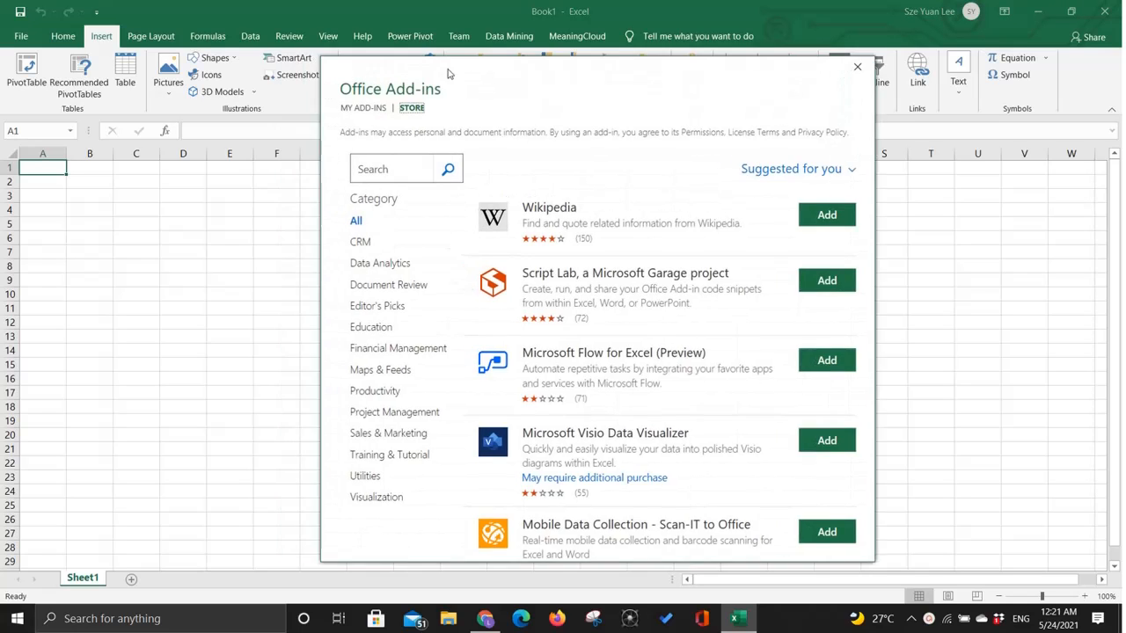
{"action": "left_click_drag", "start_coordinate": [449, 73], "coordinate": [477, 71]}
{"action": "left_click", "coordinate": [438, 171]}
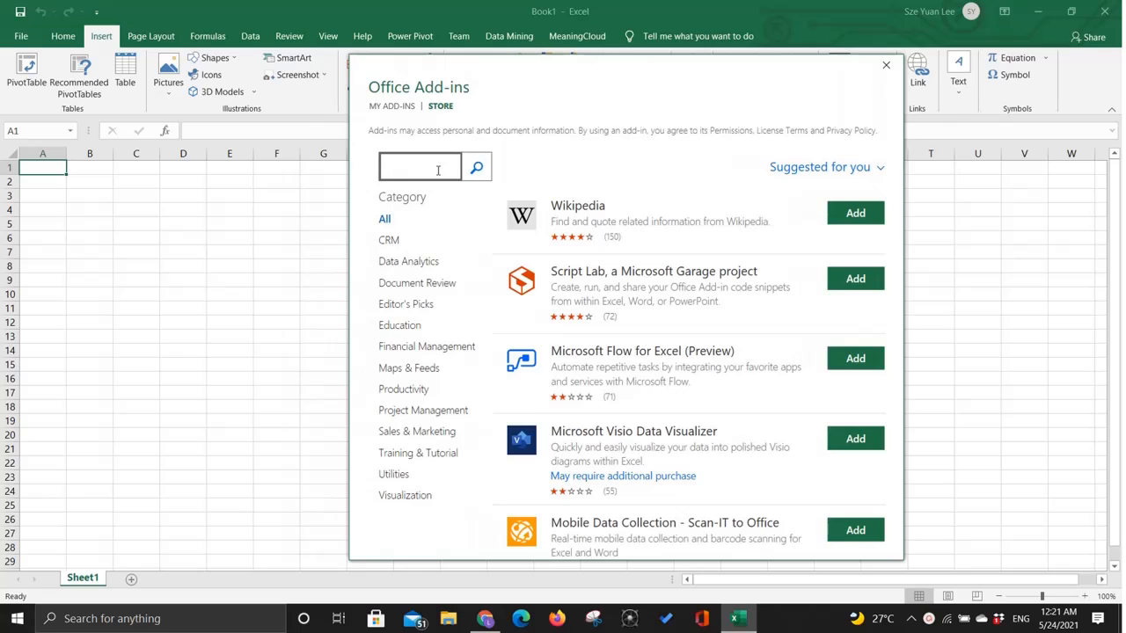
{"action": "type", "text": "Machine Learning"}
{"action": "key", "text": "Return"}
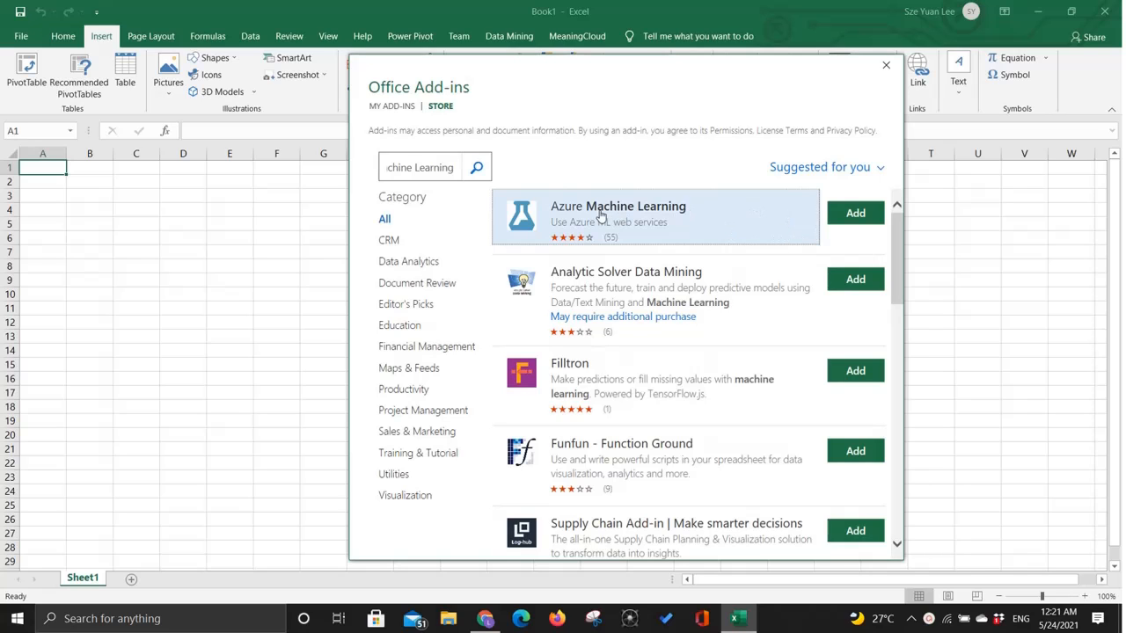
{"action": "left_click", "coordinate": [840, 212]}
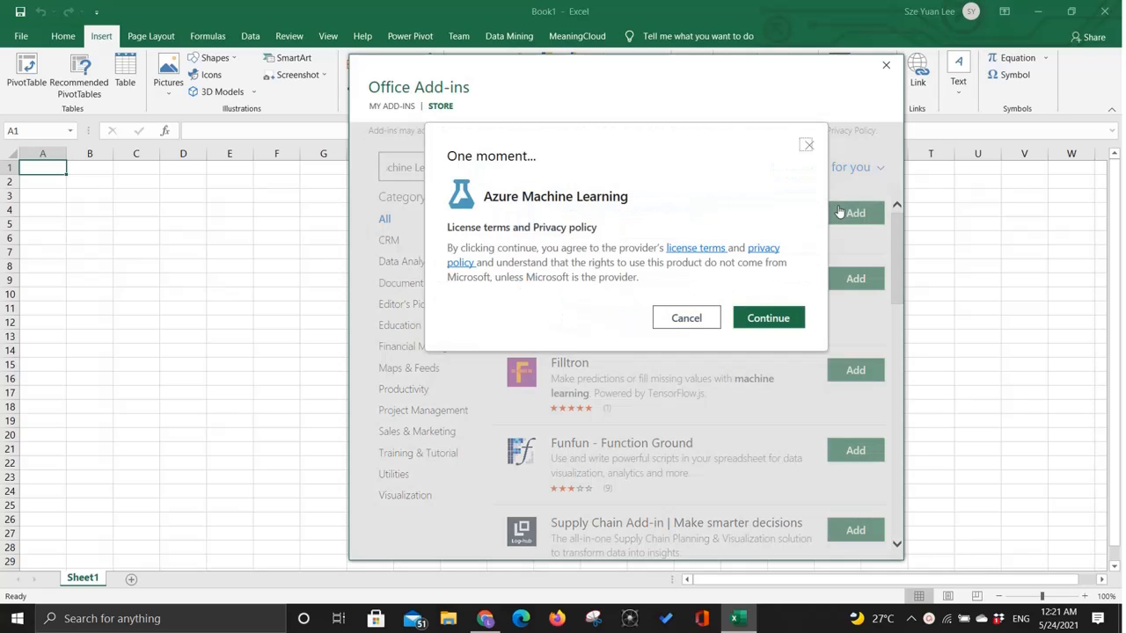
{"action": "left_click", "coordinate": [765, 319]}
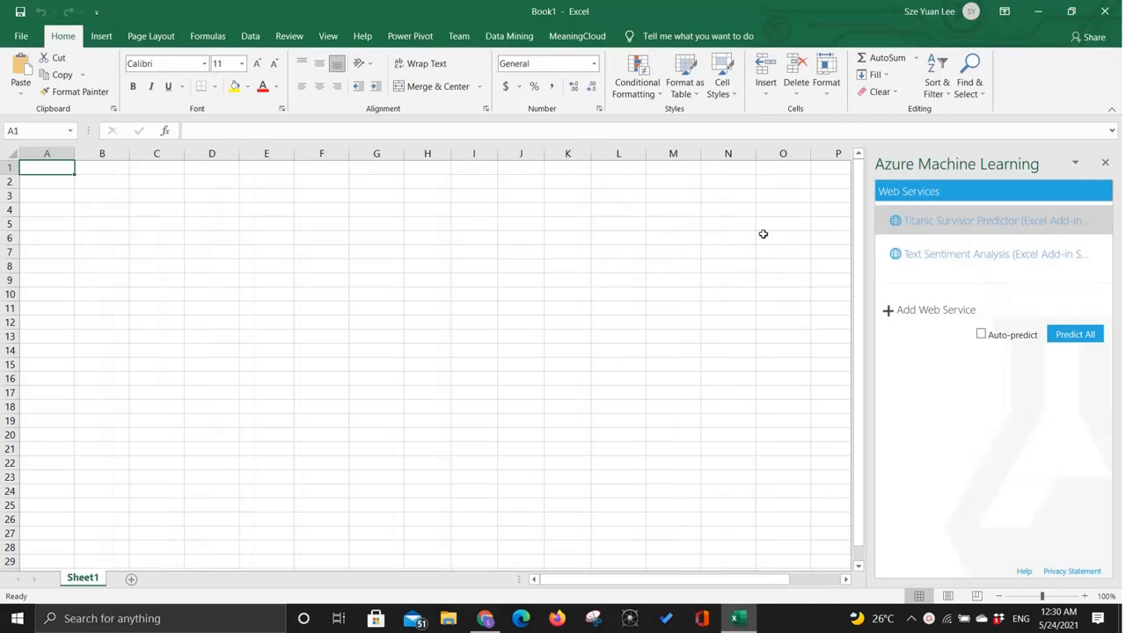
- Open the Titanic Survivor Predictor web service and insert its sample data into the blank sheet
{"action": "left_click", "coordinate": [974, 226]}
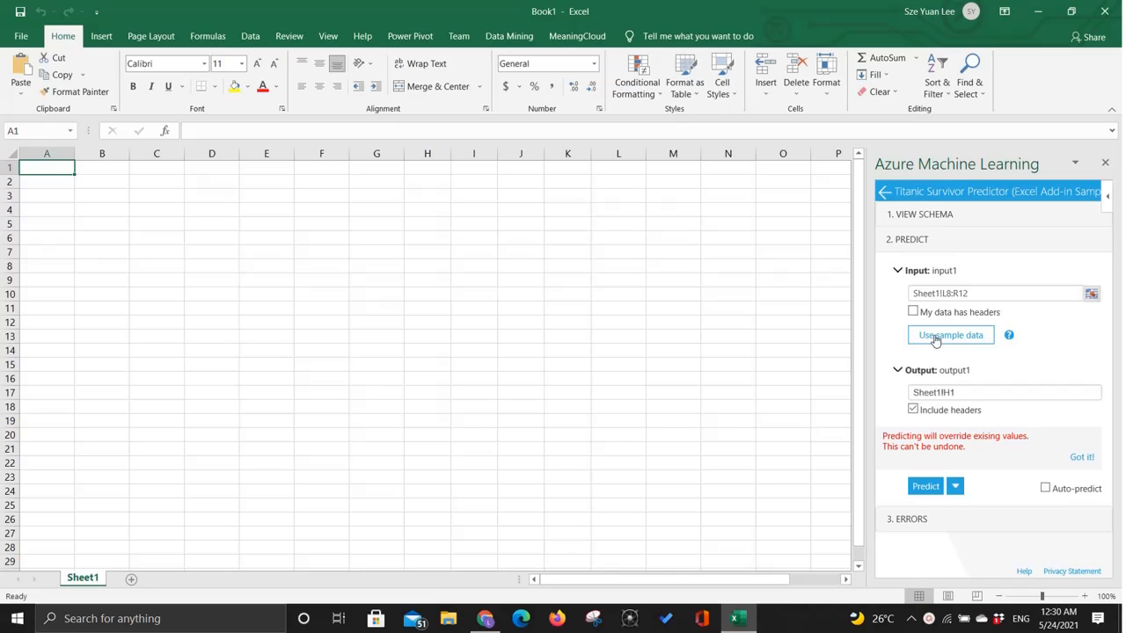
{"action": "left_click", "coordinate": [936, 341]}
{"action": "left_click", "coordinate": [615, 298]}
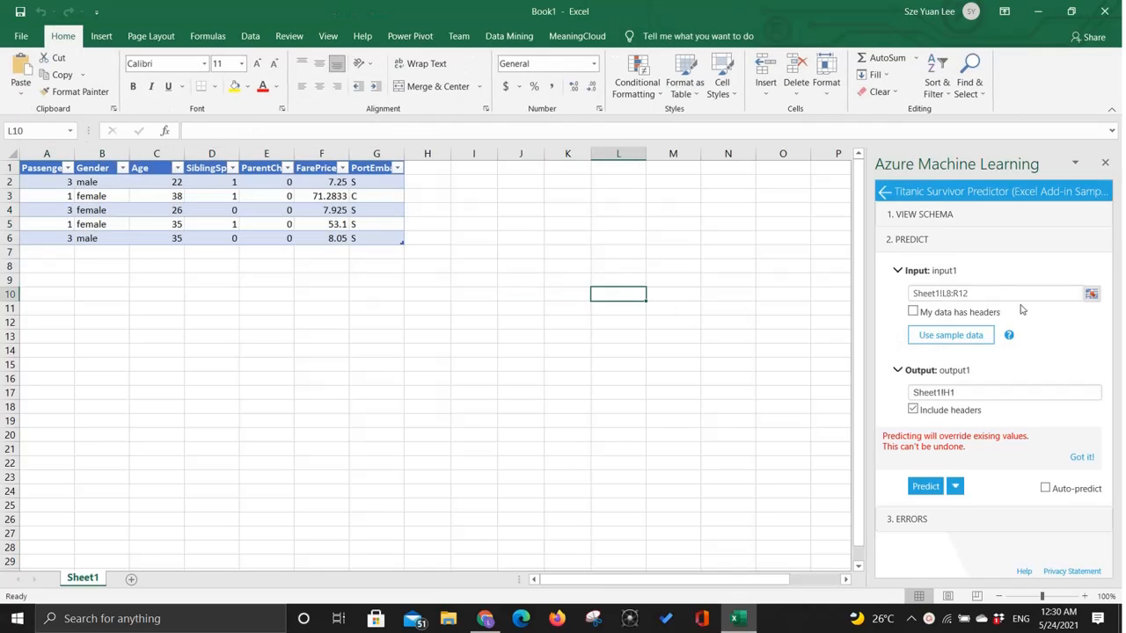
- Set the Titanic predictor's input range to the passenger data rows in Sheet1!A2:G6, without the headers
{"action": "left_click_drag", "start_coordinate": [999, 294], "coordinate": [910, 294]}
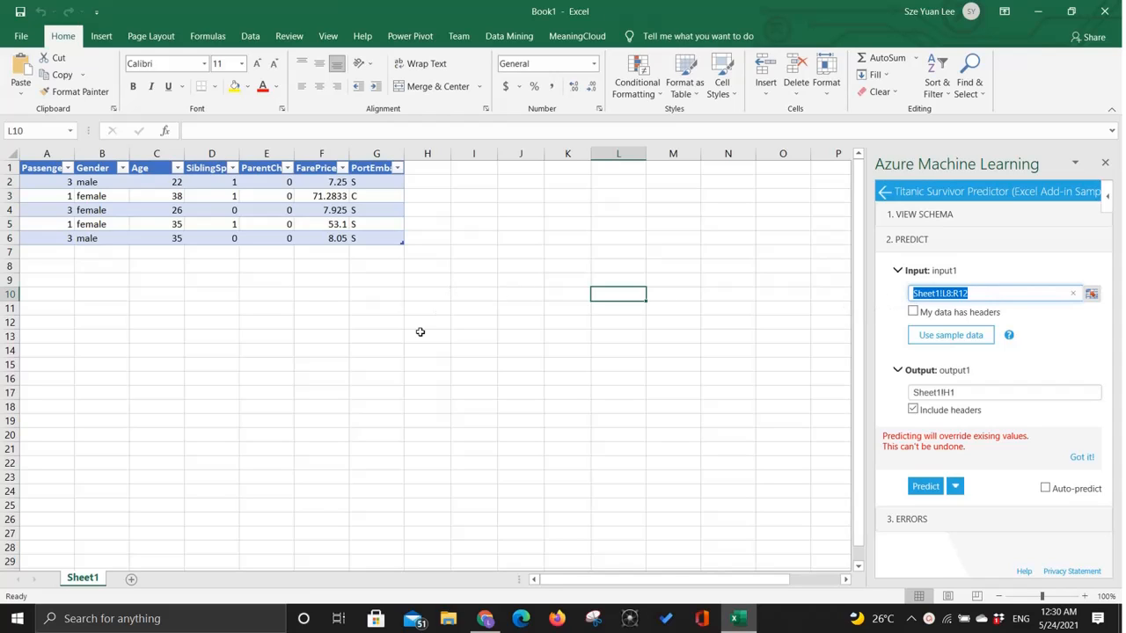
{"action": "left_click", "coordinate": [38, 182]}
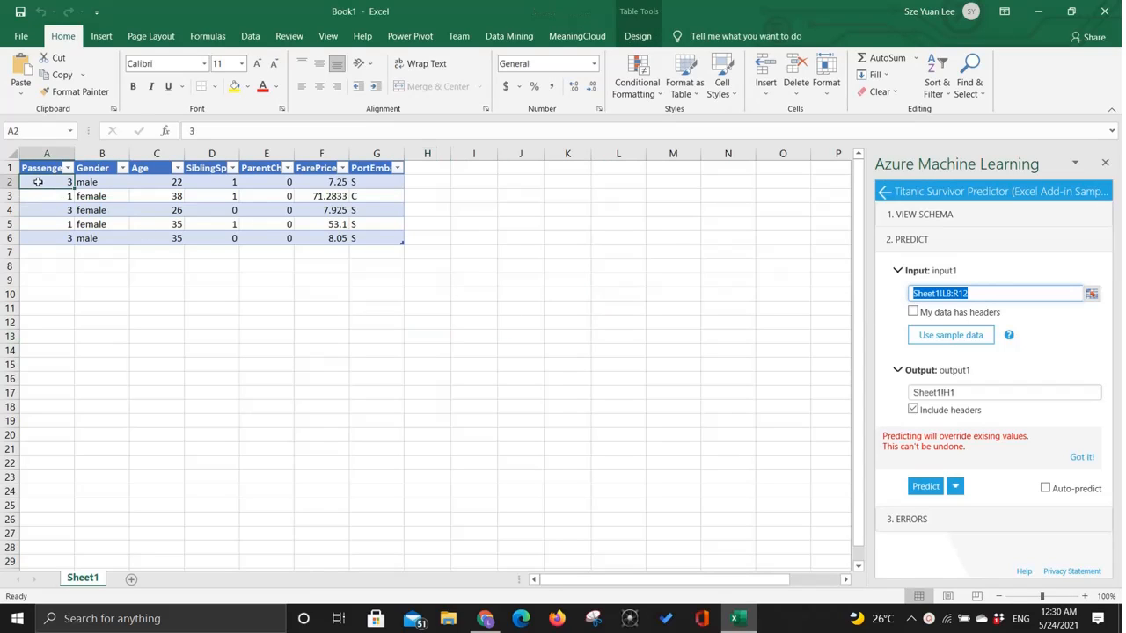
{"action": "left_click_drag", "start_coordinate": [37, 182], "coordinate": [387, 235]}
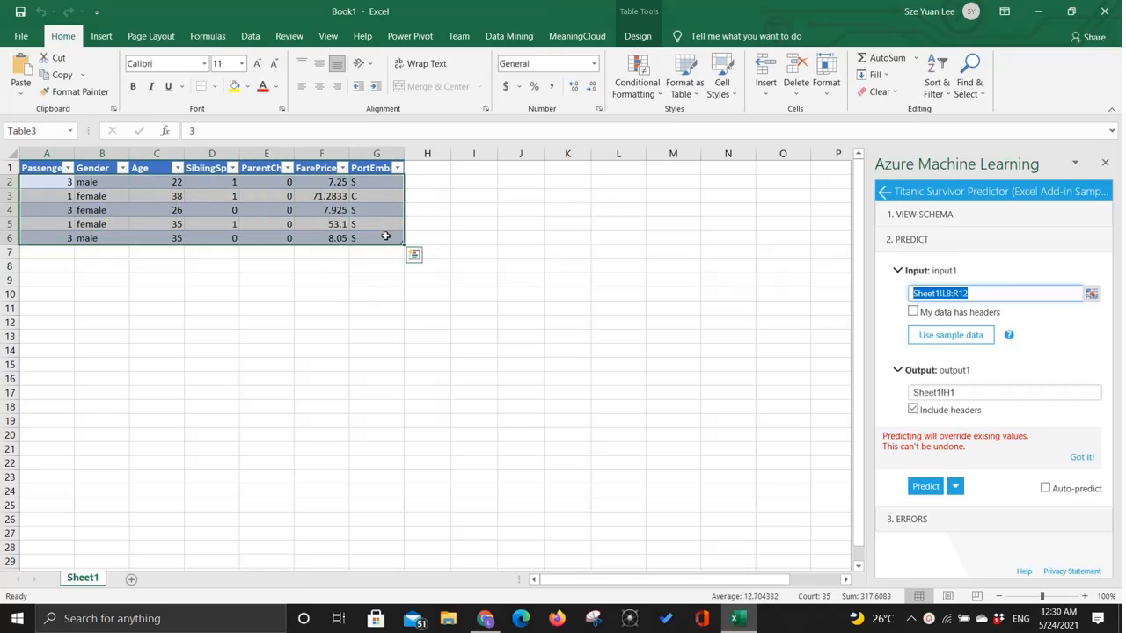
{"action": "left_click", "coordinate": [1092, 295]}
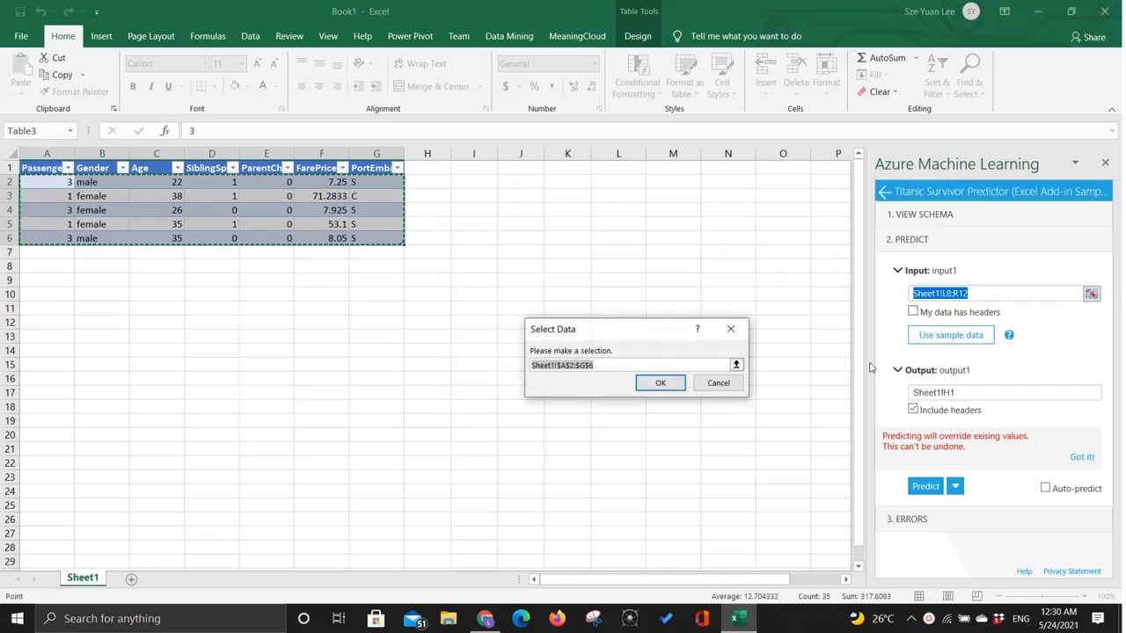
{"action": "left_click", "coordinate": [660, 383]}
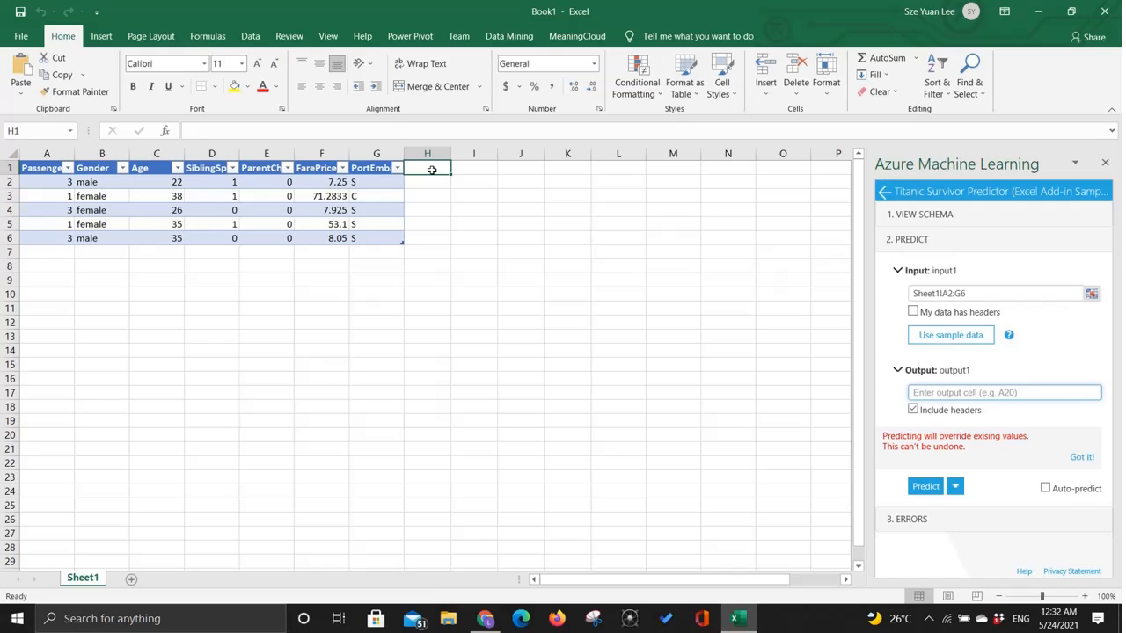
- Set the Titanic predictor's output cell to H1, run the prediction and check the scored columns beside the passenger data
{"action": "left_click", "coordinate": [963, 392]}
{"action": "left_click", "coordinate": [953, 395]}
{"action": "type", "text": "H1"}
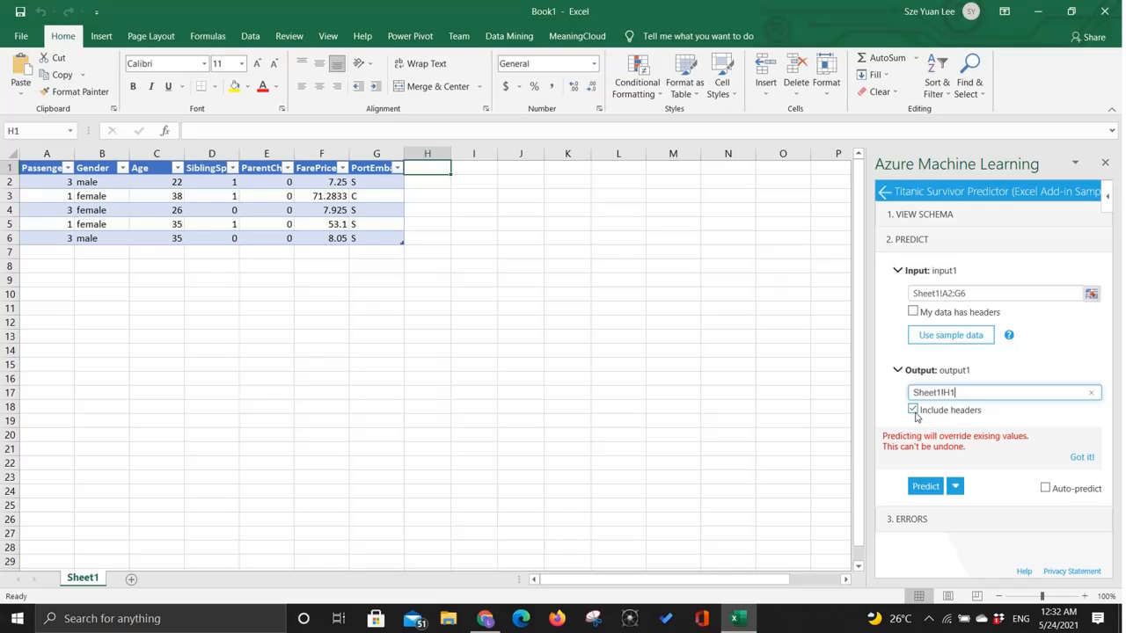
{"action": "left_click", "coordinate": [925, 488]}
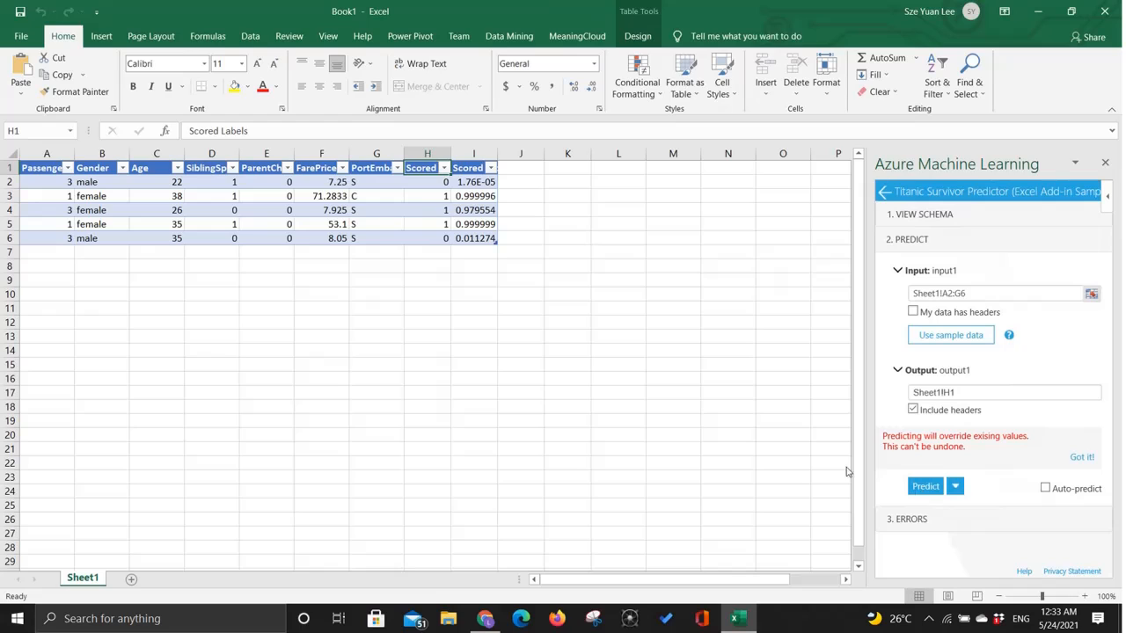
{"action": "left_click", "coordinate": [454, 265]}
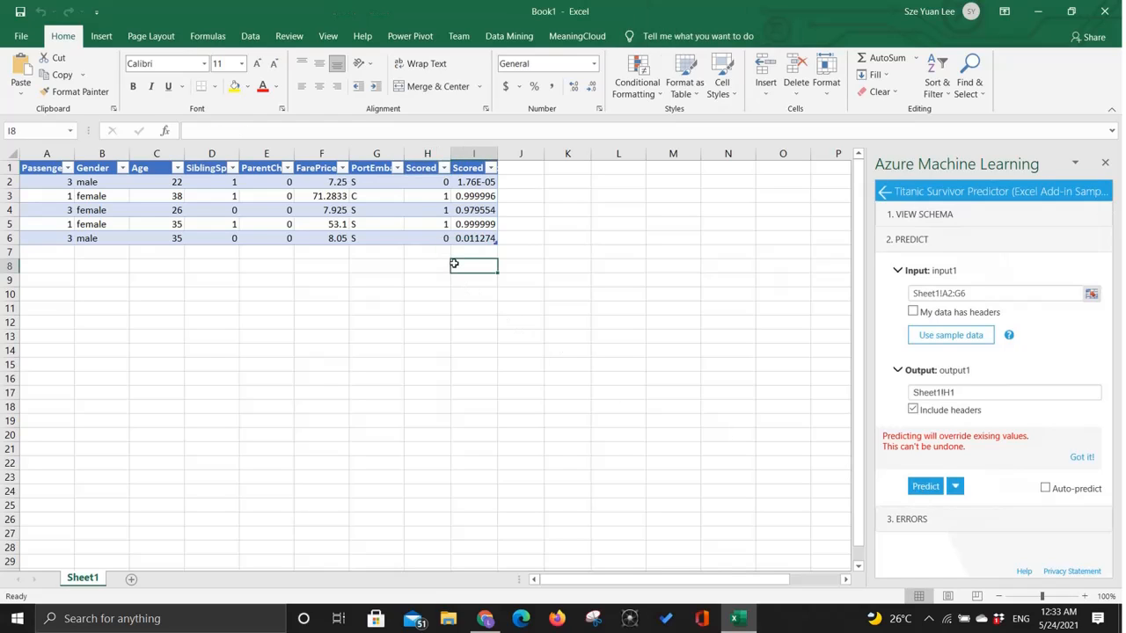
{"action": "left_click", "coordinate": [418, 182]}
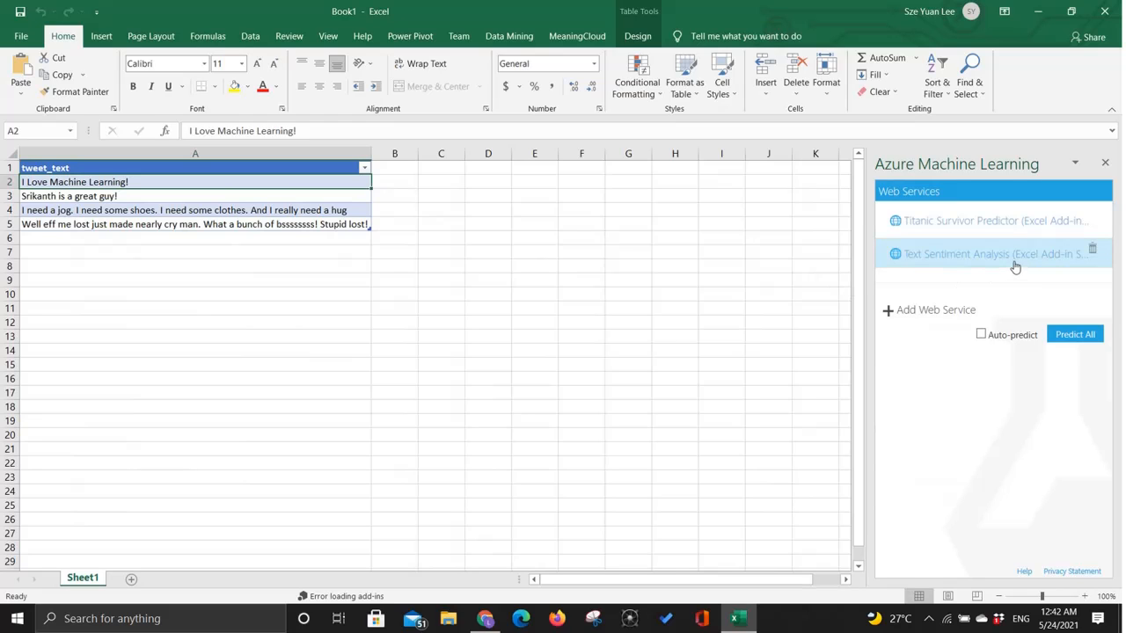
- Open the Text Sentiment Analysis web service and set its input range to the tweet texts in Sheet1!A2:A5
{"action": "left_click", "coordinate": [1001, 262]}
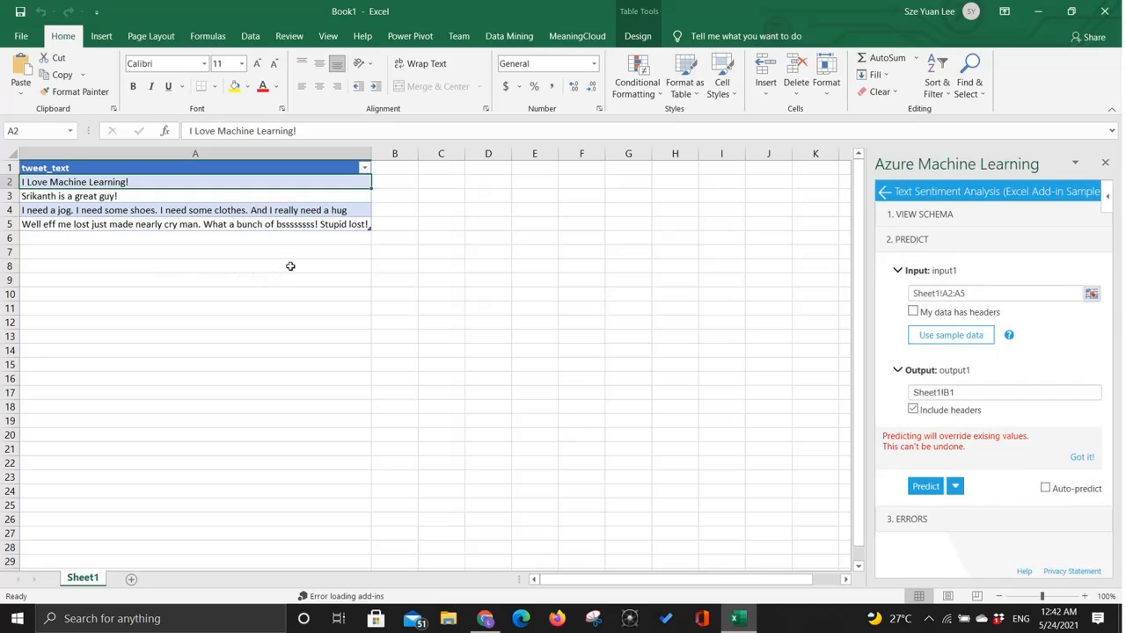
{"action": "left_click", "coordinate": [608, 322]}
{"action": "left_click", "coordinate": [219, 269]}
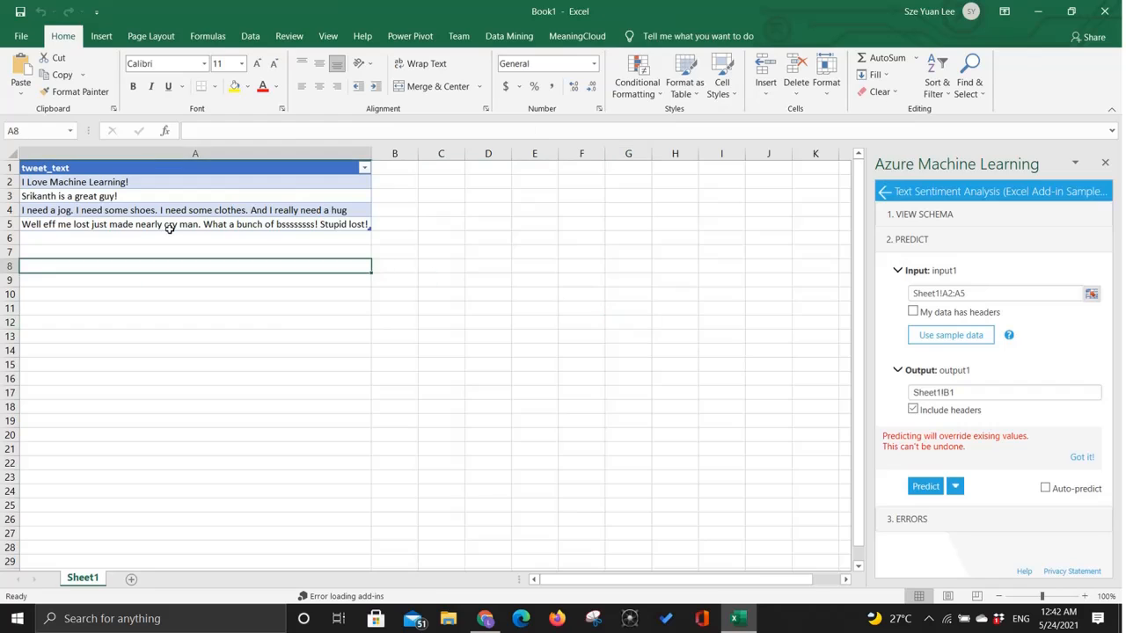
{"action": "left_click", "coordinate": [168, 226]}
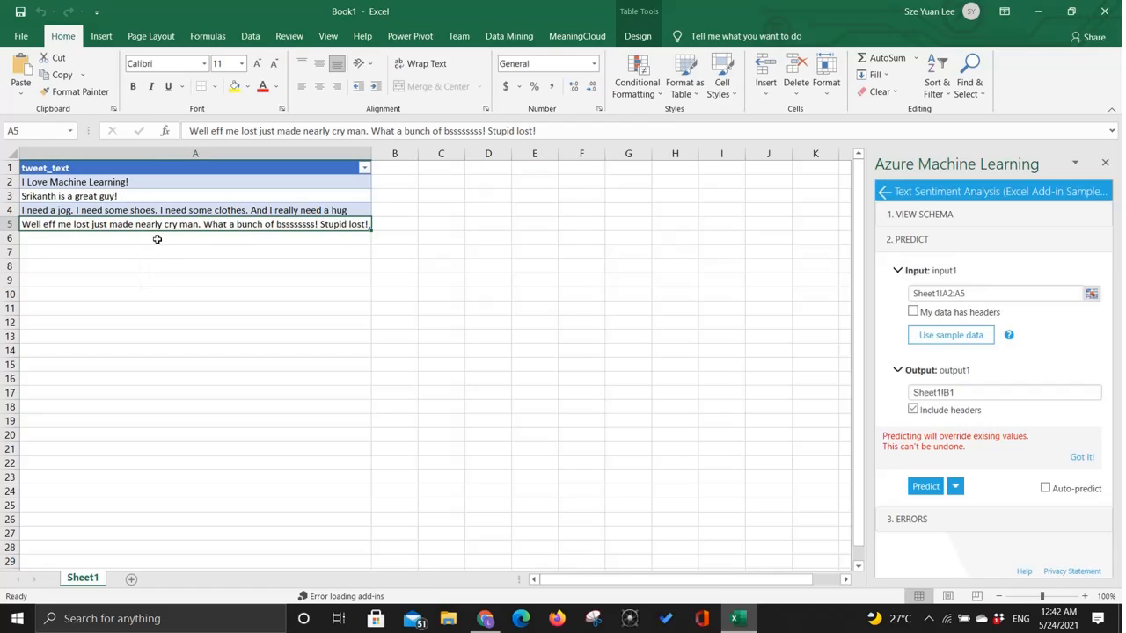
{"action": "left_click", "coordinate": [98, 182]}
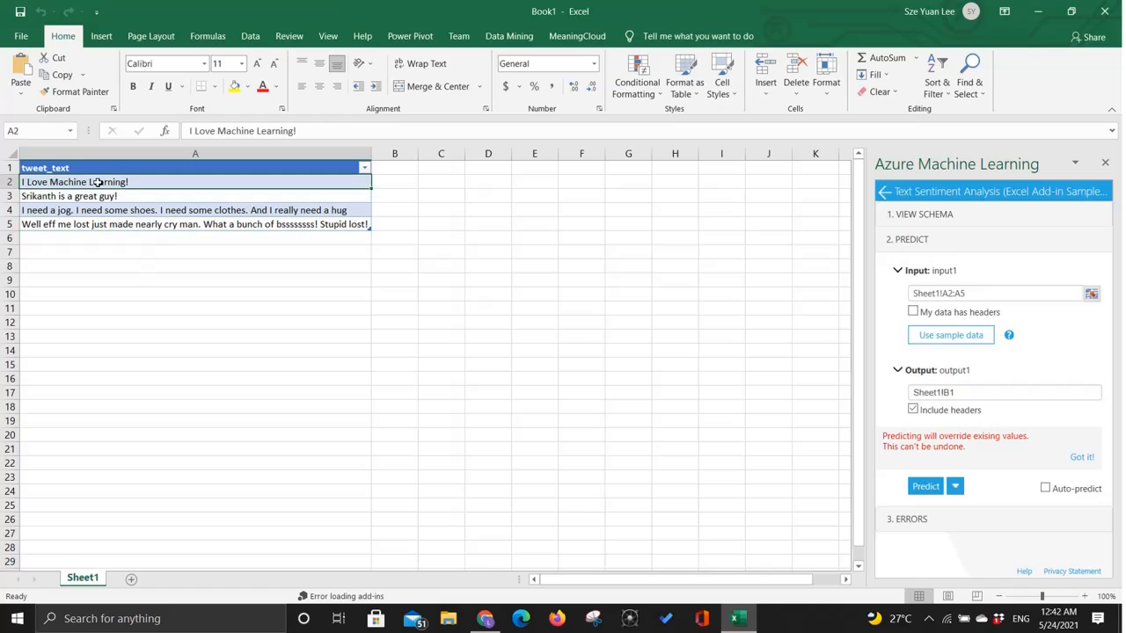
{"action": "left_click_drag", "start_coordinate": [98, 182], "coordinate": [123, 226]}
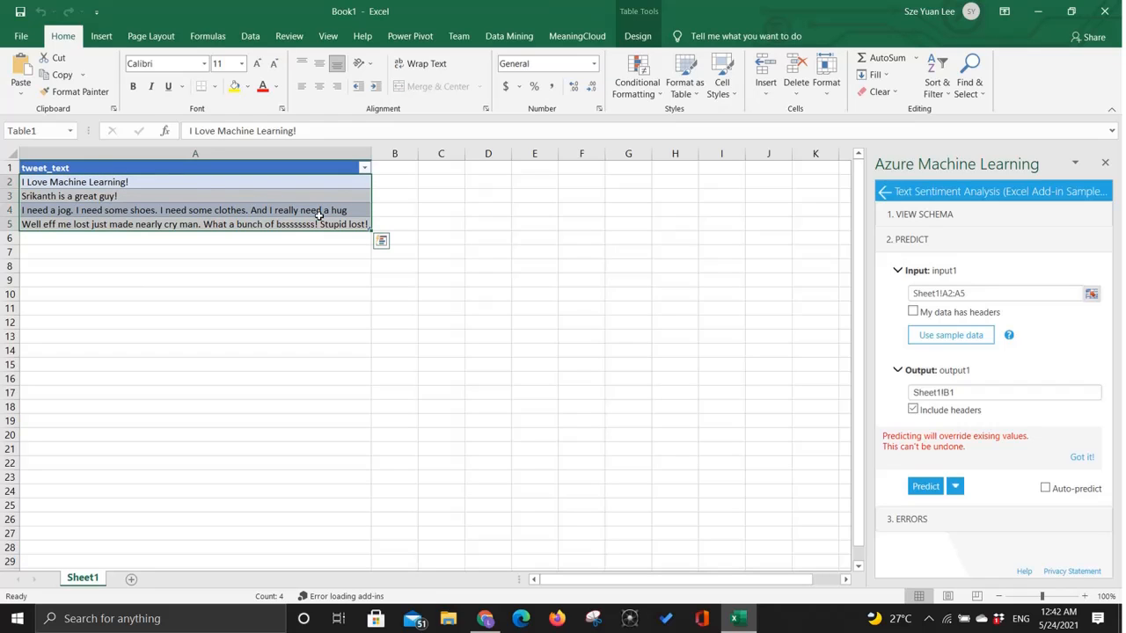
{"action": "left_click", "coordinate": [1090, 294]}
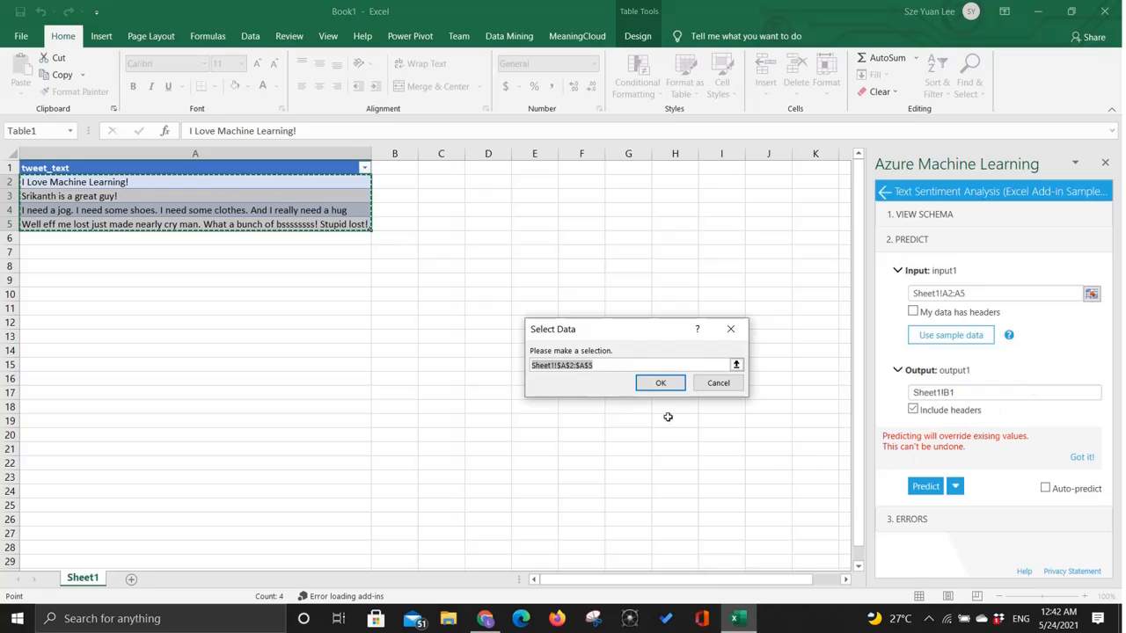
{"action": "left_click", "coordinate": [661, 385]}
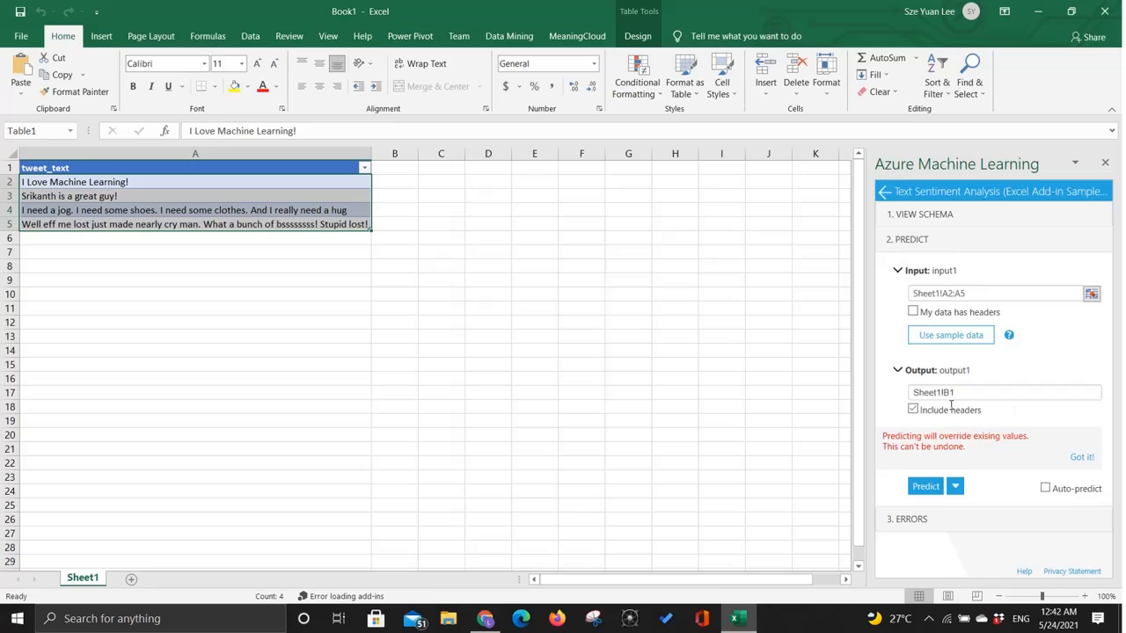
- Set the sentiment analysis output cell to Sheet1!B1 beside the tweet_text header and run the prediction
{"action": "left_click", "coordinate": [435, 226]}
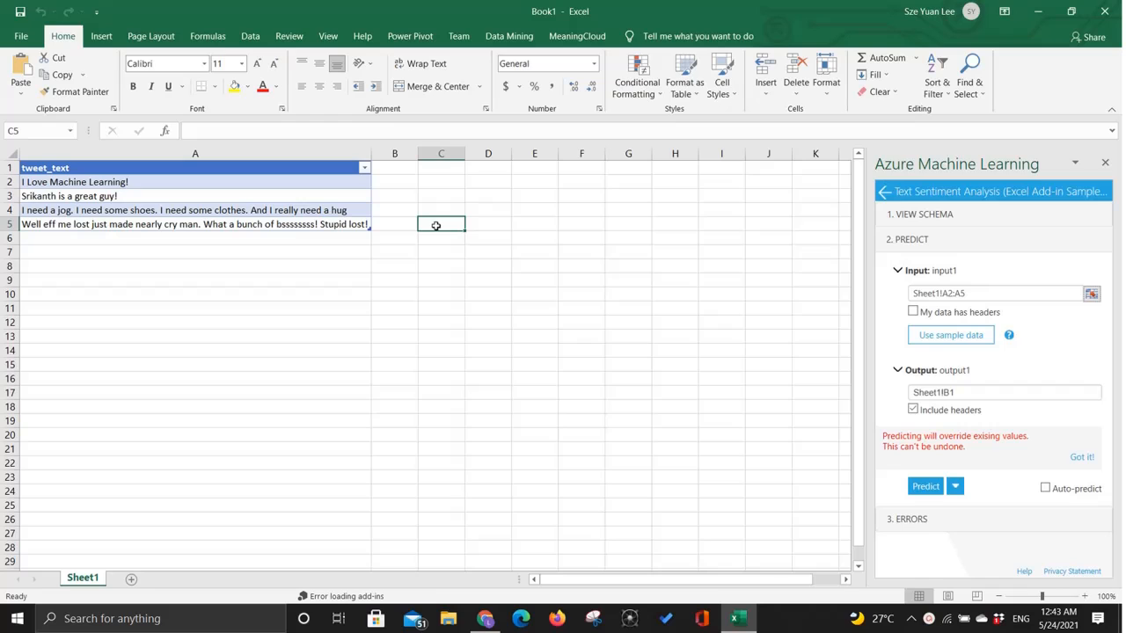
{"action": "left_click", "coordinate": [238, 185]}
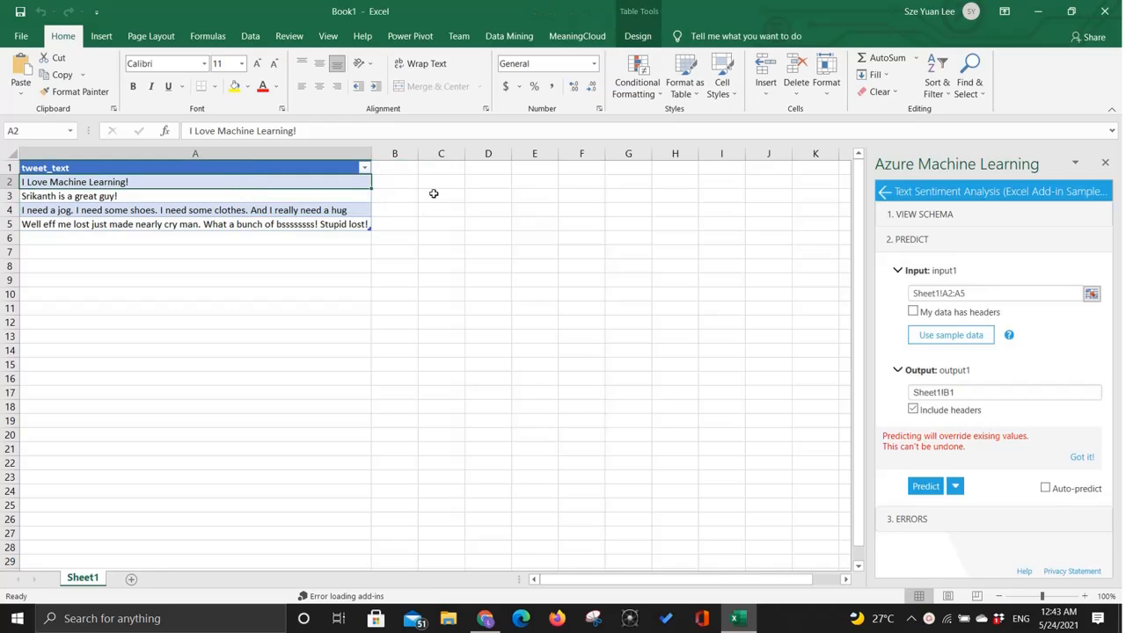
{"action": "left_click", "coordinate": [404, 188]}
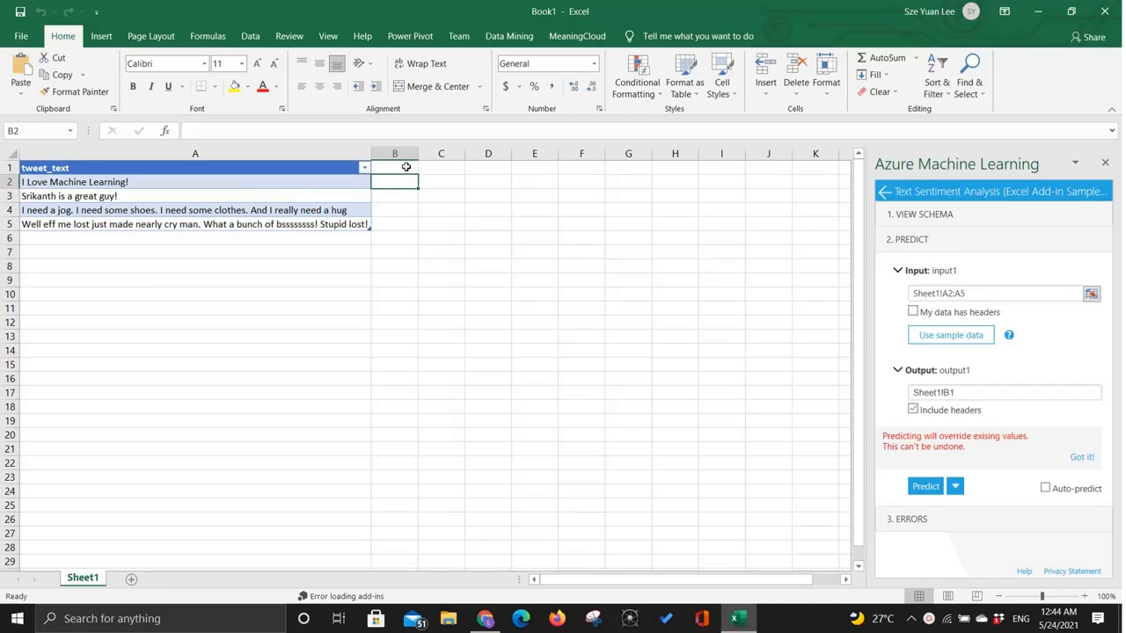
{"action": "left_click", "coordinate": [406, 167]}
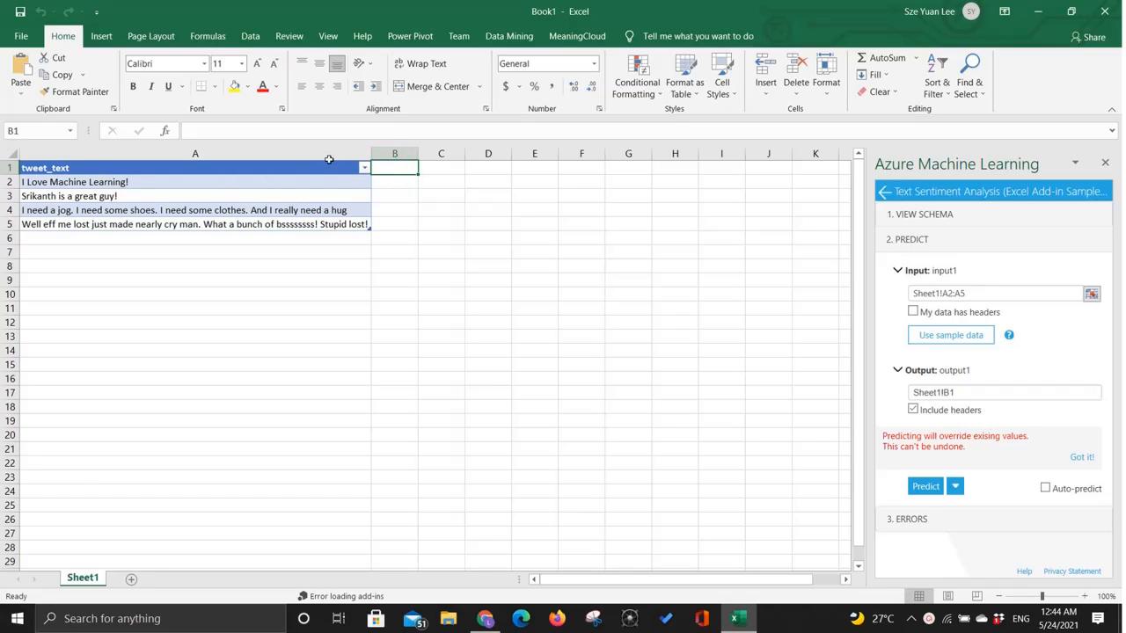
{"action": "left_click", "coordinate": [977, 397]}
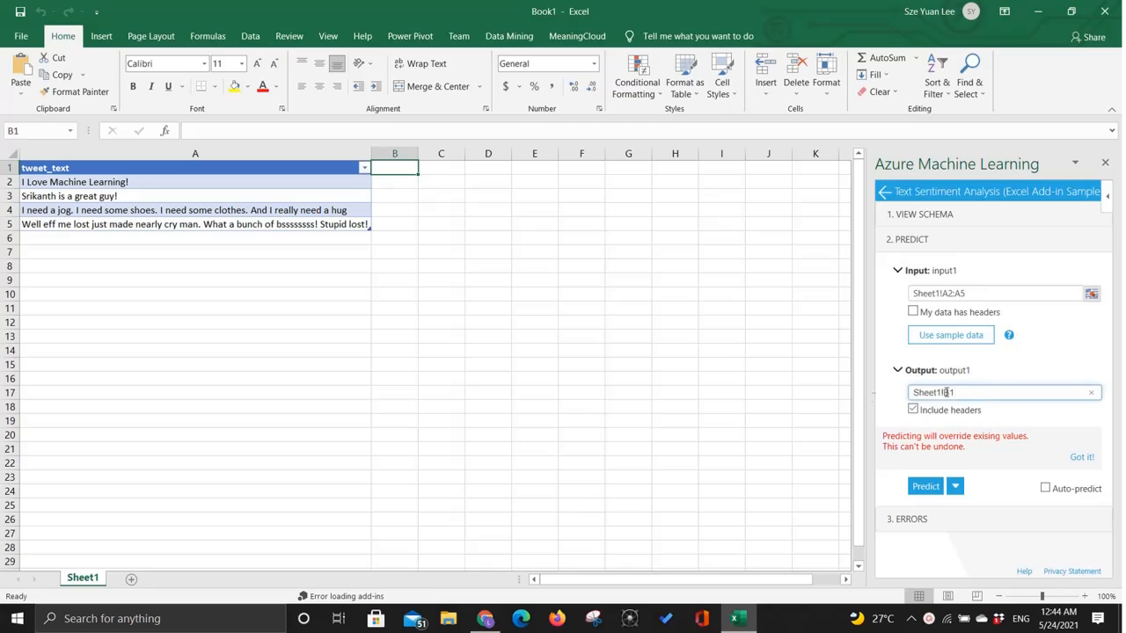
{"action": "left_click_drag", "start_coordinate": [959, 396], "coordinate": [869, 398]}
{"action": "type", "text": "B"}
{"action": "left_click", "coordinate": [922, 489]}
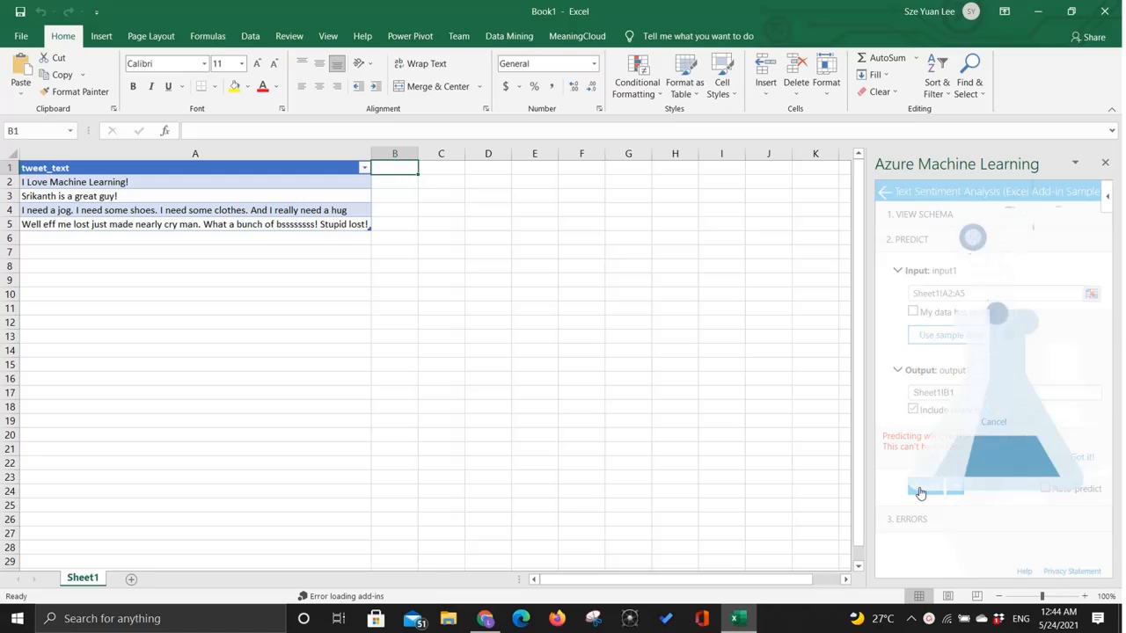
{"action": "left_click", "coordinate": [473, 247]}
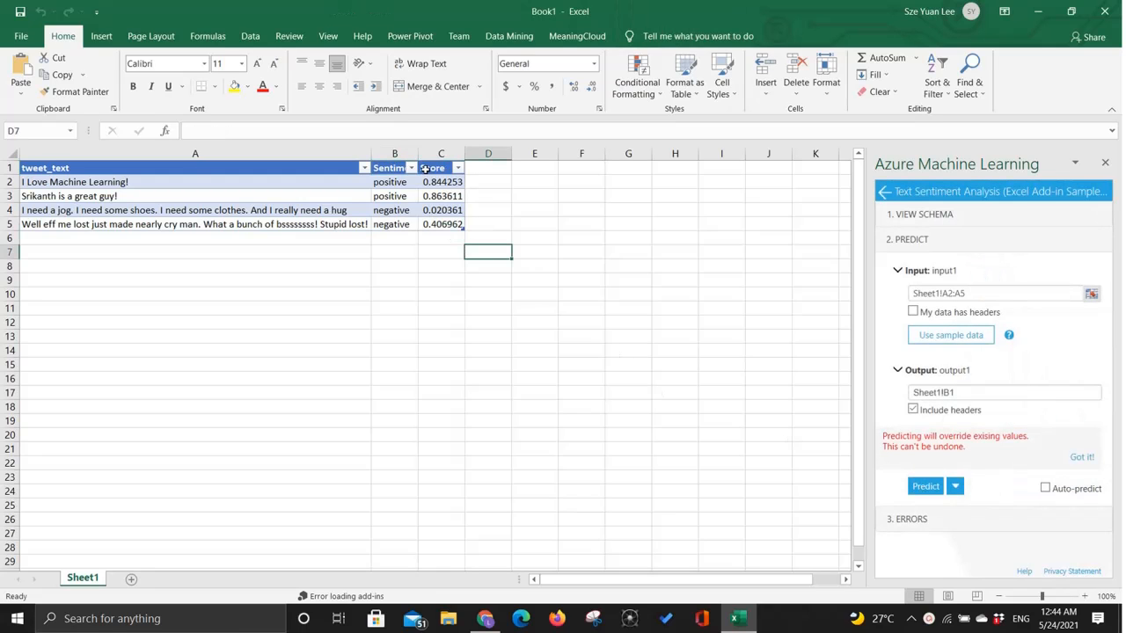
- Widen the Sentiment and Score columns to fit their contents and check the sentiment and score of the tweets
{"action": "left_click_drag", "start_coordinate": [417, 154], "coordinate": [517, 156]}
{"action": "left_click", "coordinate": [538, 223]}
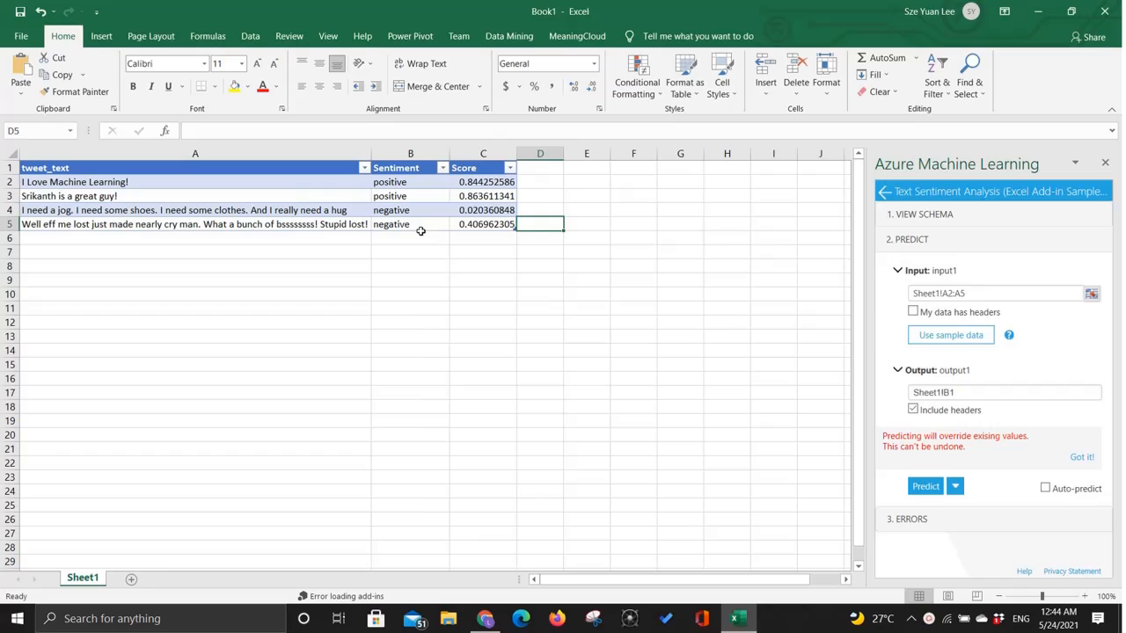
{"action": "left_click", "coordinate": [400, 181]}
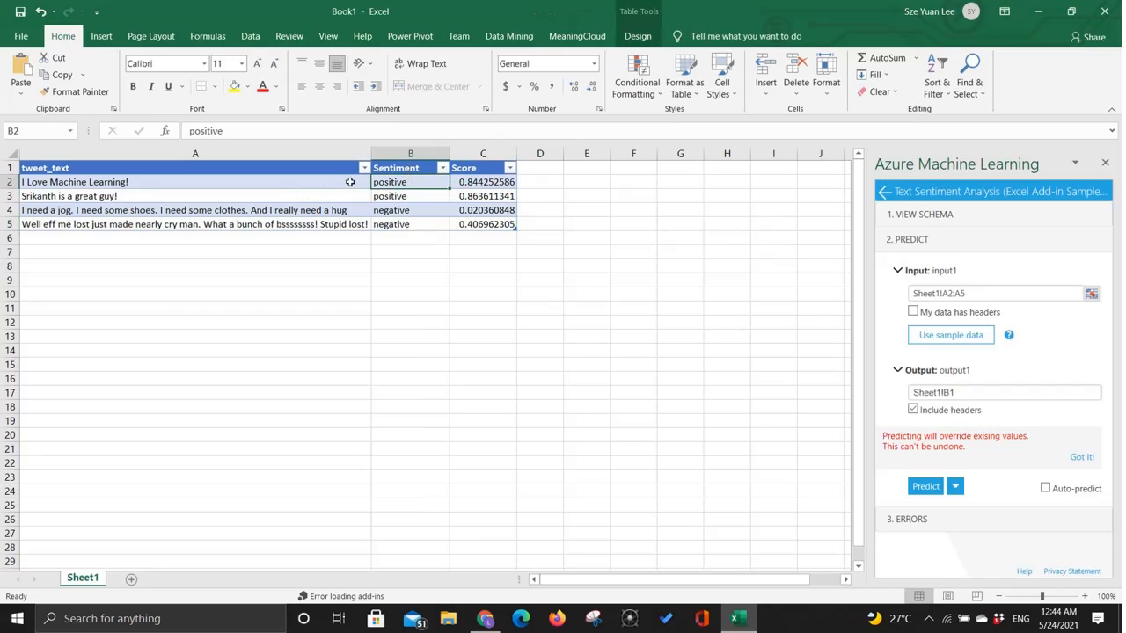
{"action": "left_click", "coordinate": [395, 198]}
{"action": "left_click", "coordinate": [403, 212]}
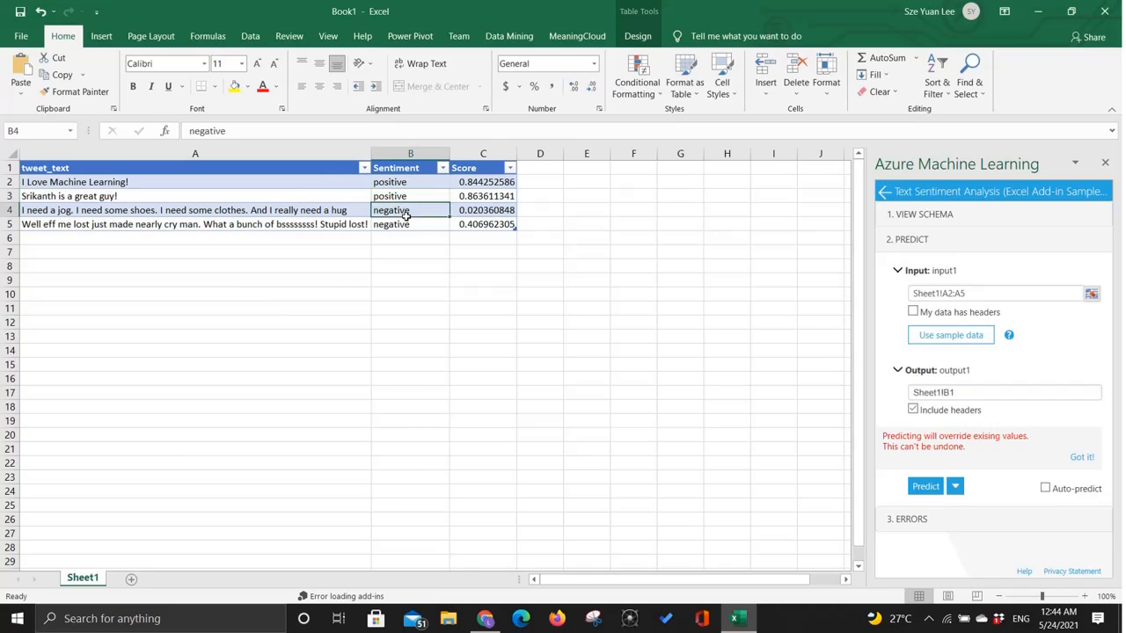
{"action": "left_click", "coordinate": [467, 195]}
{"action": "left_click", "coordinate": [468, 180]}
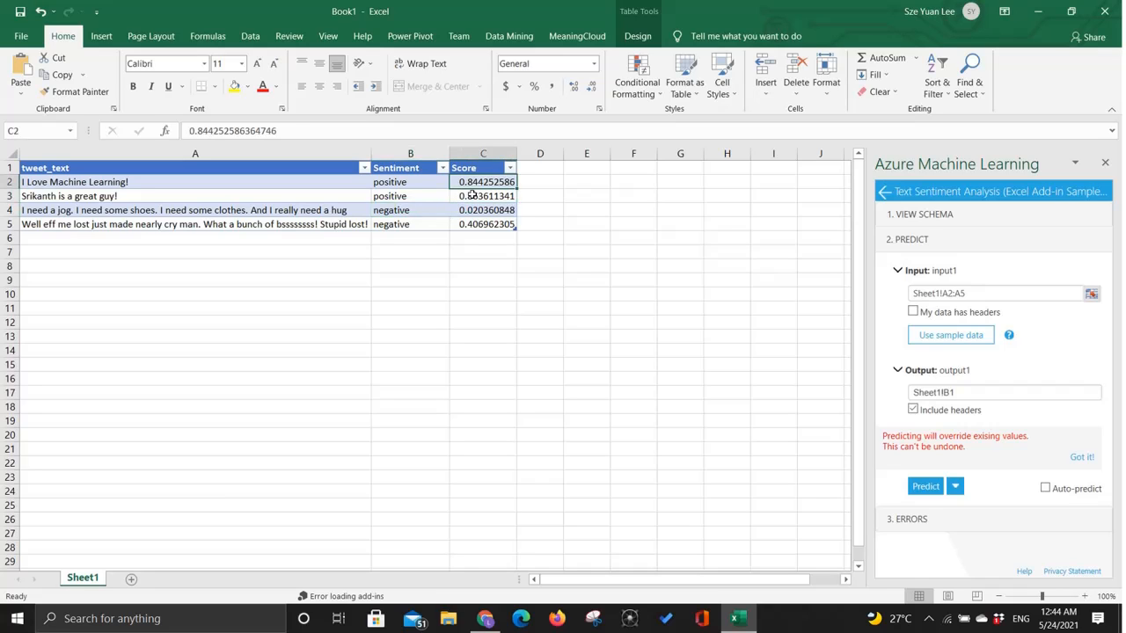
{"action": "left_click", "coordinate": [472, 195]}
{"action": "left_click", "coordinate": [478, 209]}
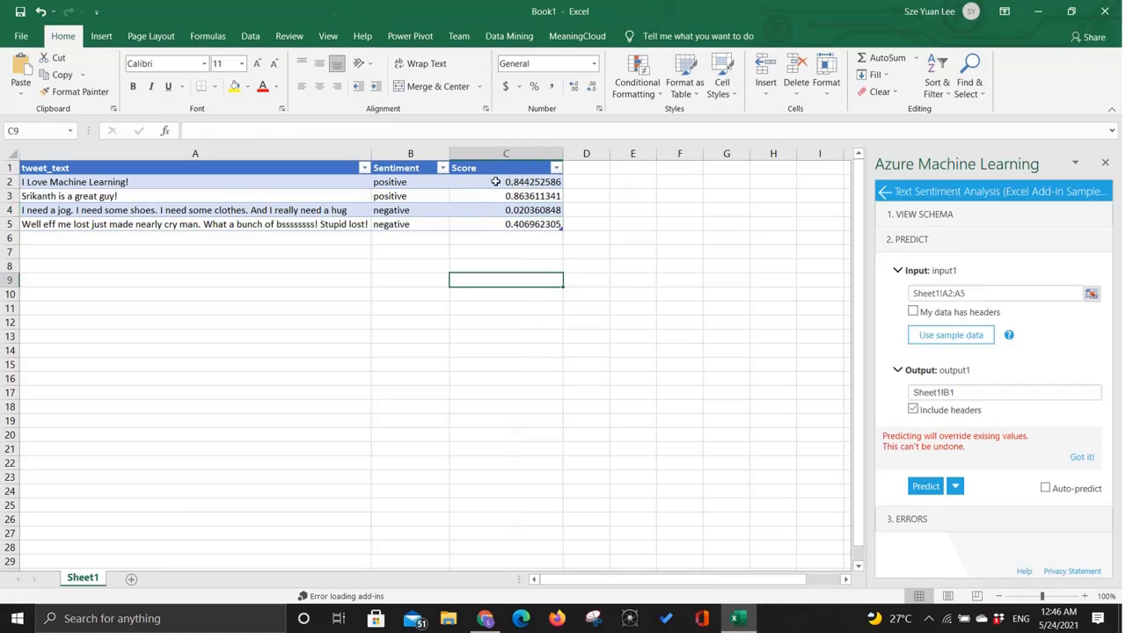
- Apply Data Bars conditional formatting to the sentiment scores in C2:C5
{"action": "left_click", "coordinate": [496, 181]}
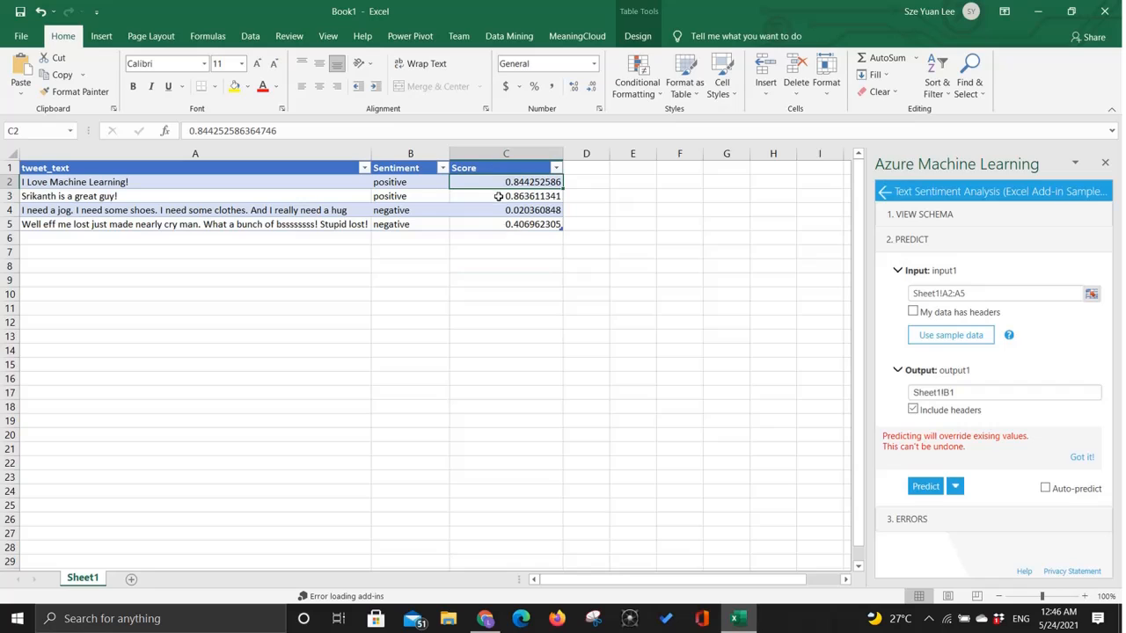
{"action": "left_click", "coordinate": [494, 241]}
{"action": "left_click", "coordinate": [483, 184]}
{"action": "left_click_drag", "start_coordinate": [484, 189], "coordinate": [495, 224]}
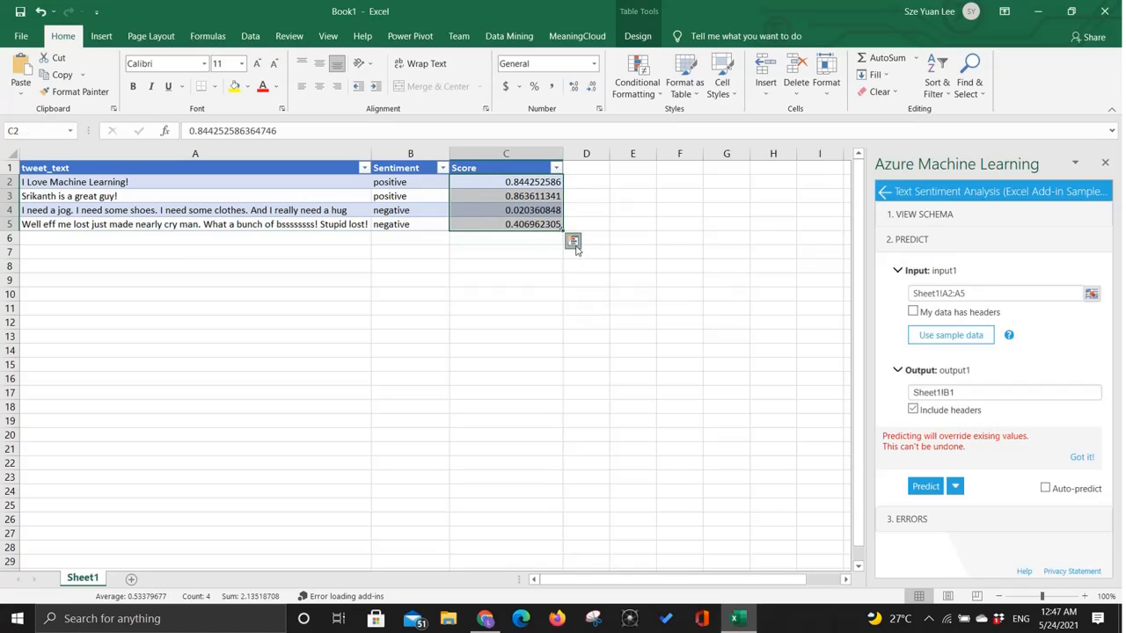
{"action": "left_click", "coordinate": [574, 245]}
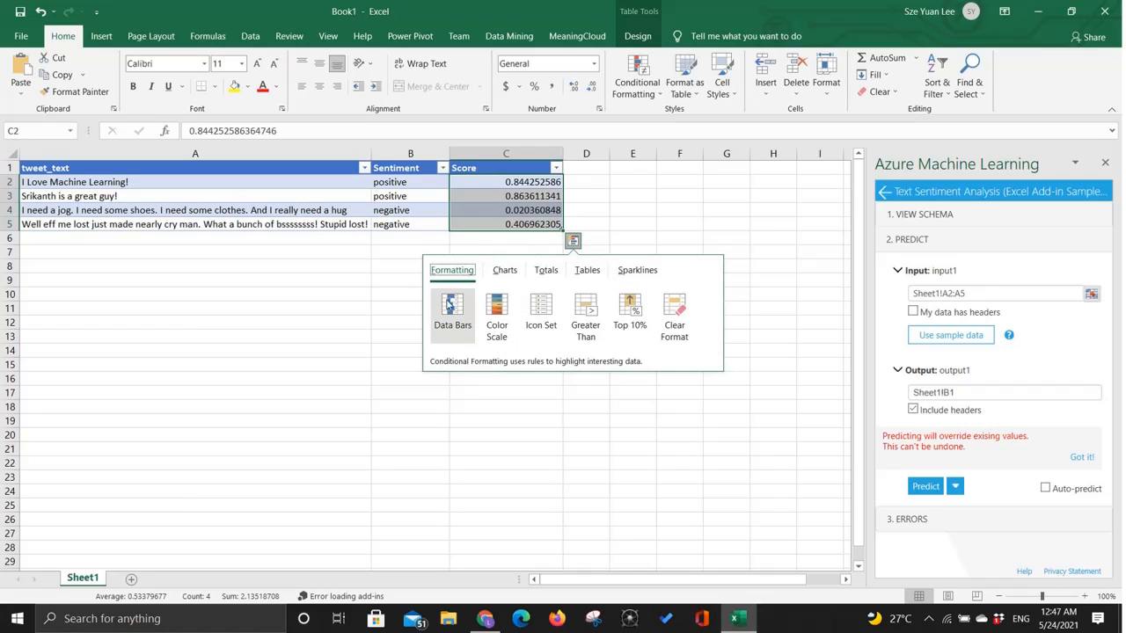
{"action": "left_click", "coordinate": [449, 311]}
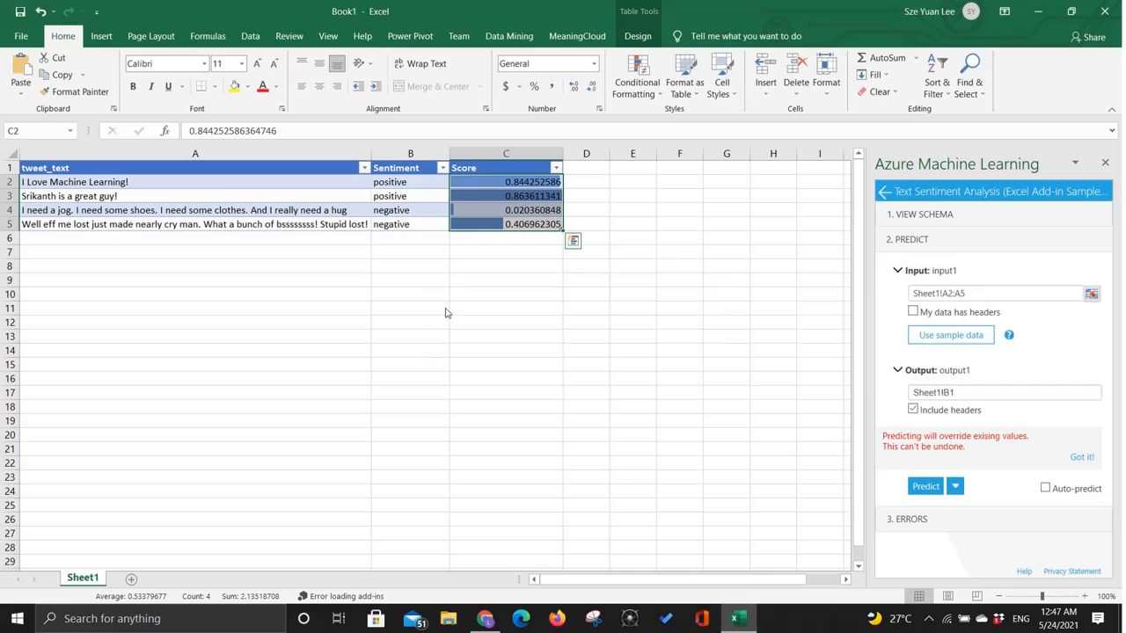
{"action": "left_click", "coordinate": [568, 291]}
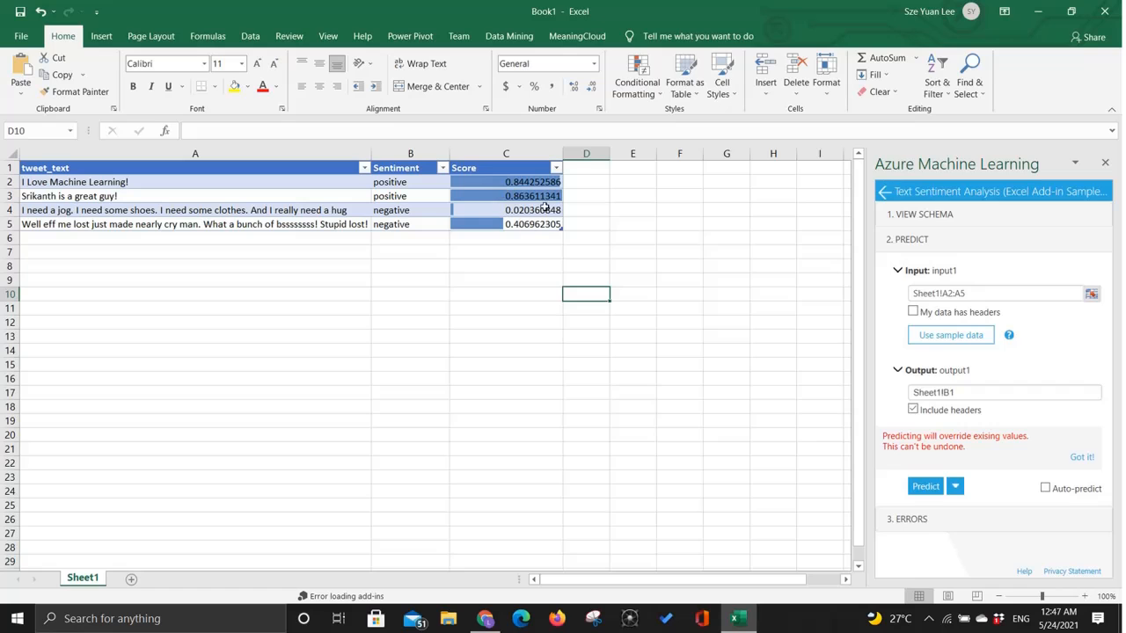
- Add Color Scale conditional formatting to the sentiment scores in C2:C5
{"action": "left_click_drag", "start_coordinate": [517, 183], "coordinate": [528, 224]}
{"action": "left_click", "coordinate": [575, 242]}
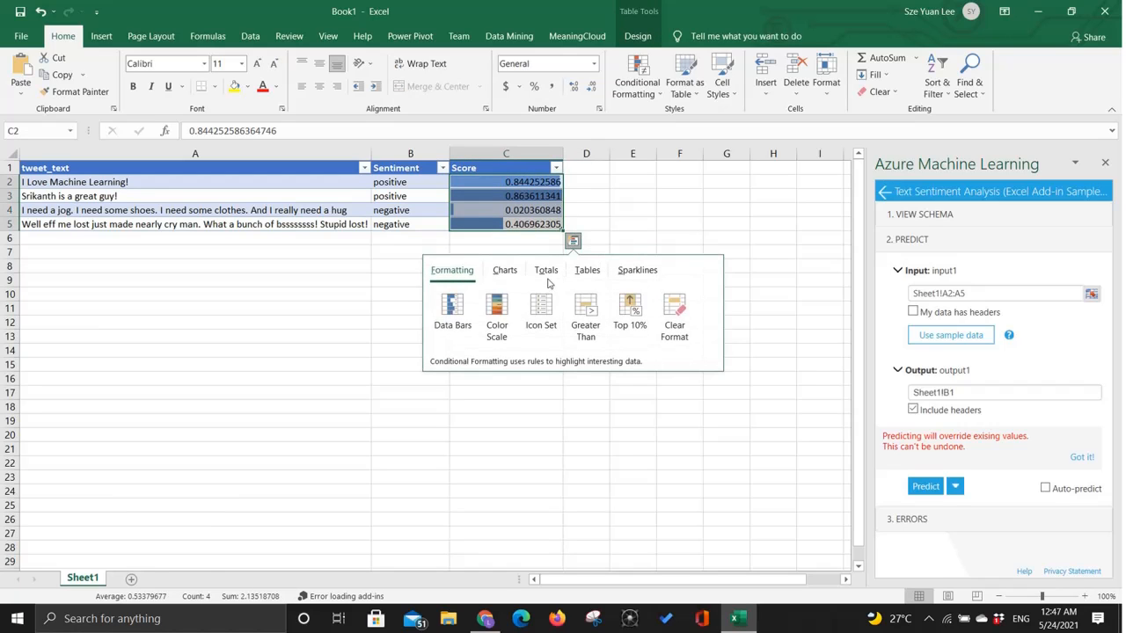
{"action": "left_click", "coordinate": [504, 314]}
{"action": "left_click", "coordinate": [572, 241]}
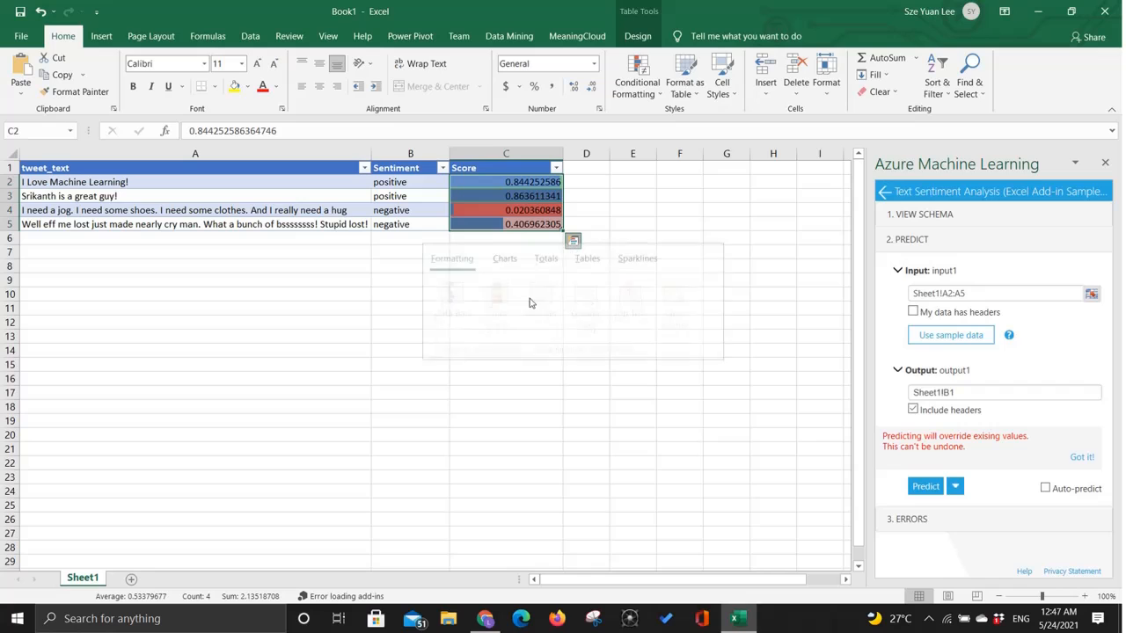
{"action": "left_click", "coordinate": [494, 310]}
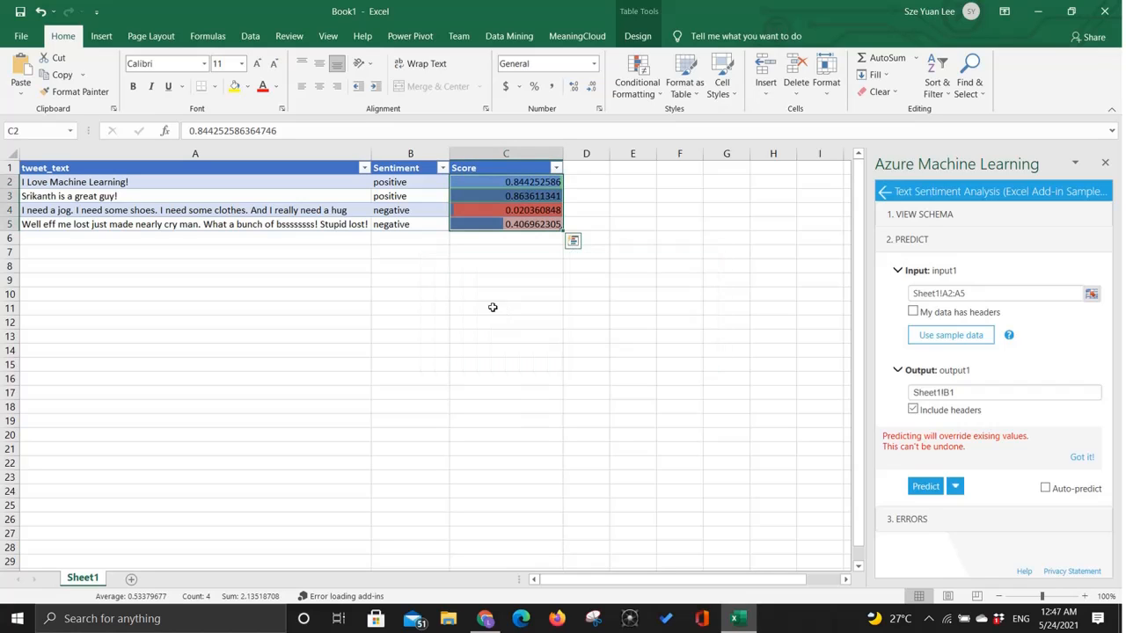
- Add Icon Set conditional formatting to the scores in C2:C5 and deselect the range
{"action": "left_click", "coordinate": [572, 245]}
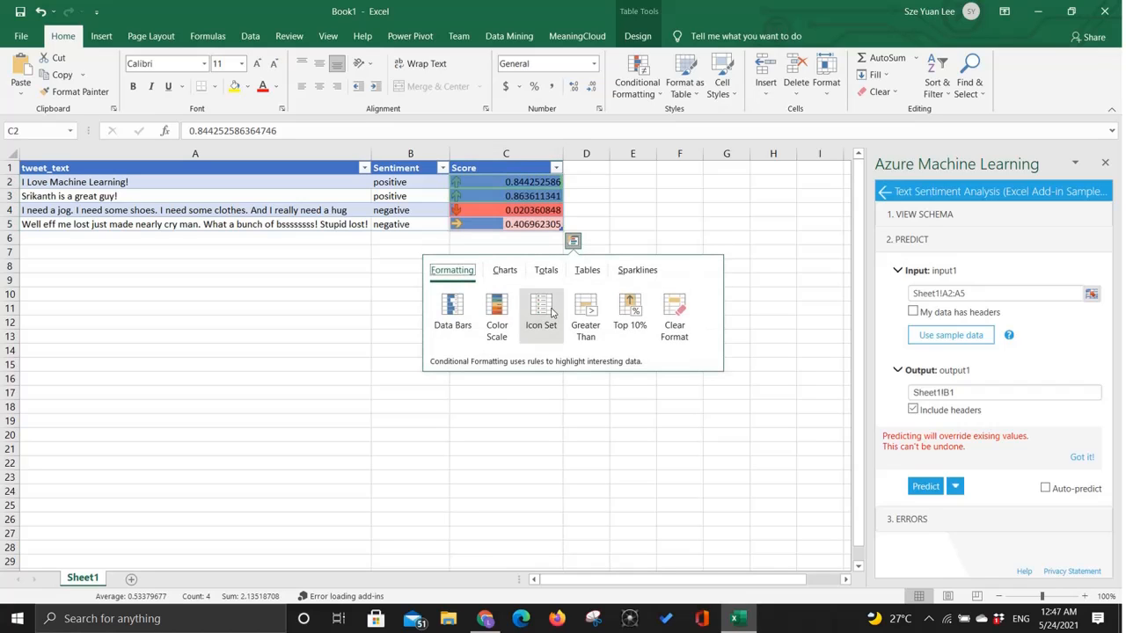
{"action": "left_click", "coordinate": [550, 313]}
{"action": "left_click", "coordinate": [521, 282]}
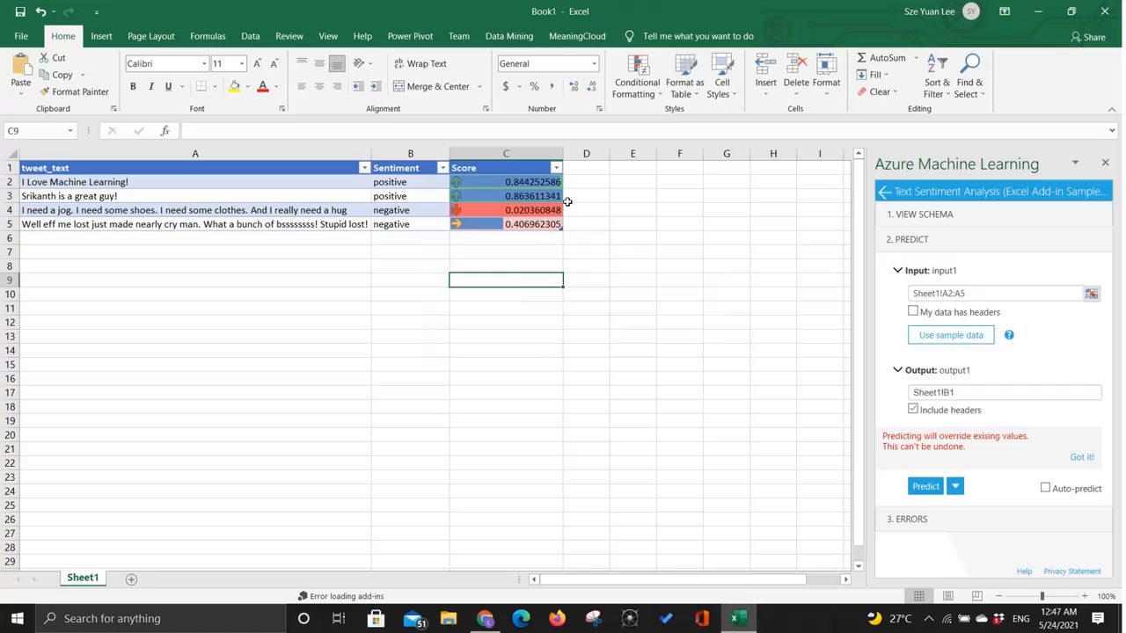
{"action": "left_click", "coordinate": [538, 182]}
{"action": "left_click_drag", "start_coordinate": [538, 182], "coordinate": [553, 220]}
{"action": "left_click", "coordinate": [573, 241]}
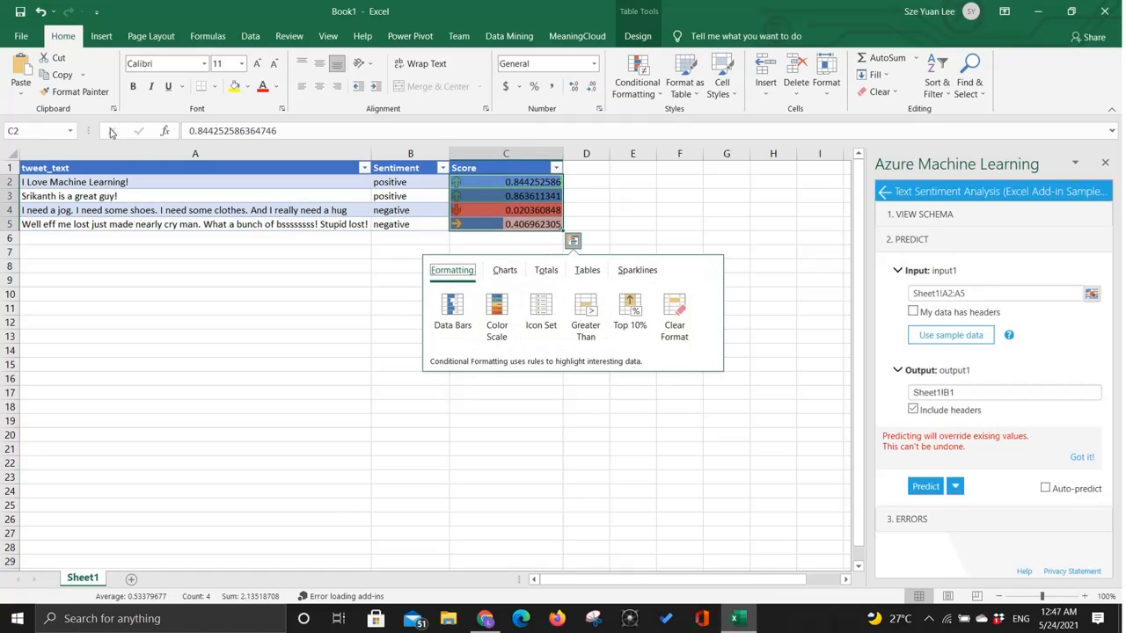
{"action": "left_click", "coordinate": [274, 353]}
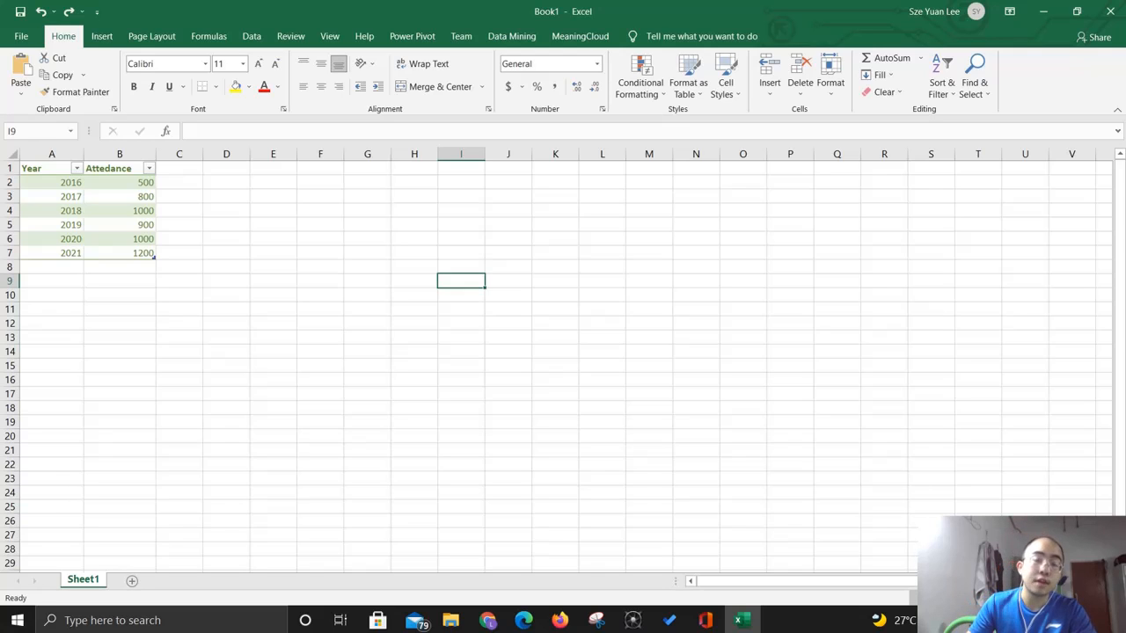
- Browse the recommended and full chart types for the Year and Attedance table, and insert the recommended Line chart
{"action": "left_click_drag", "start_coordinate": [30, 173], "coordinate": [108, 252]}
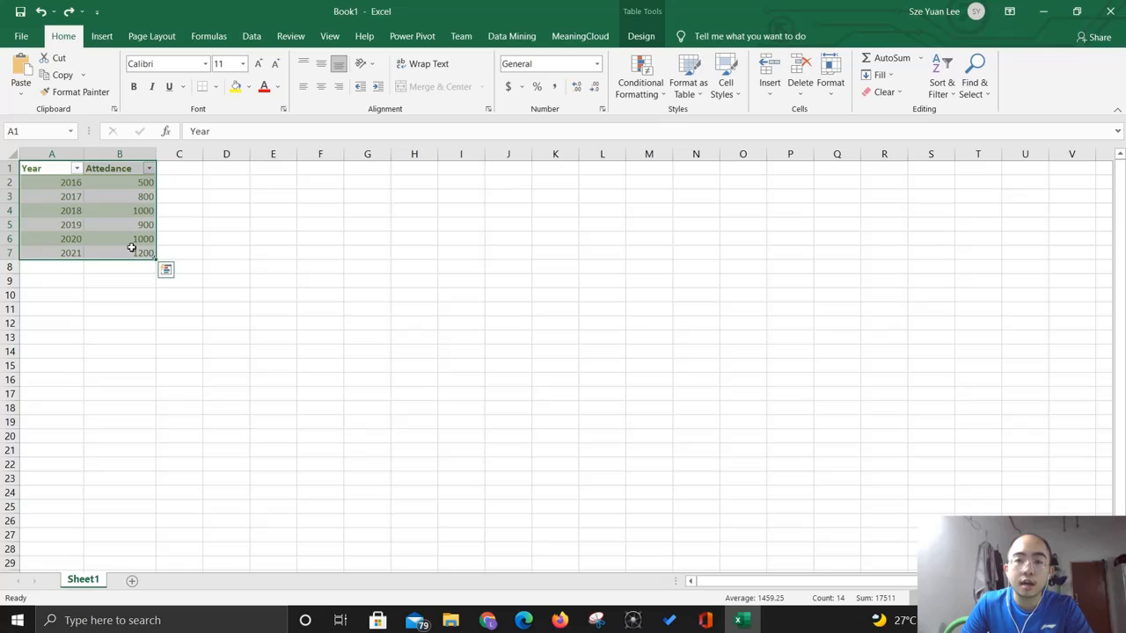
{"action": "left_click", "coordinate": [254, 239]}
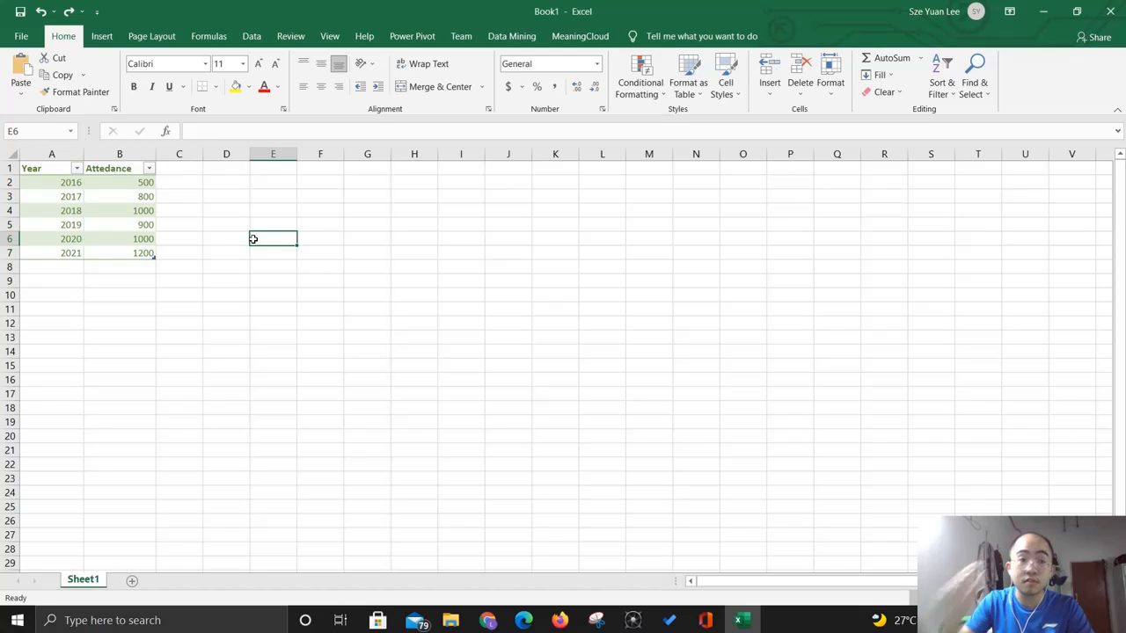
{"action": "left_click", "coordinate": [125, 213]}
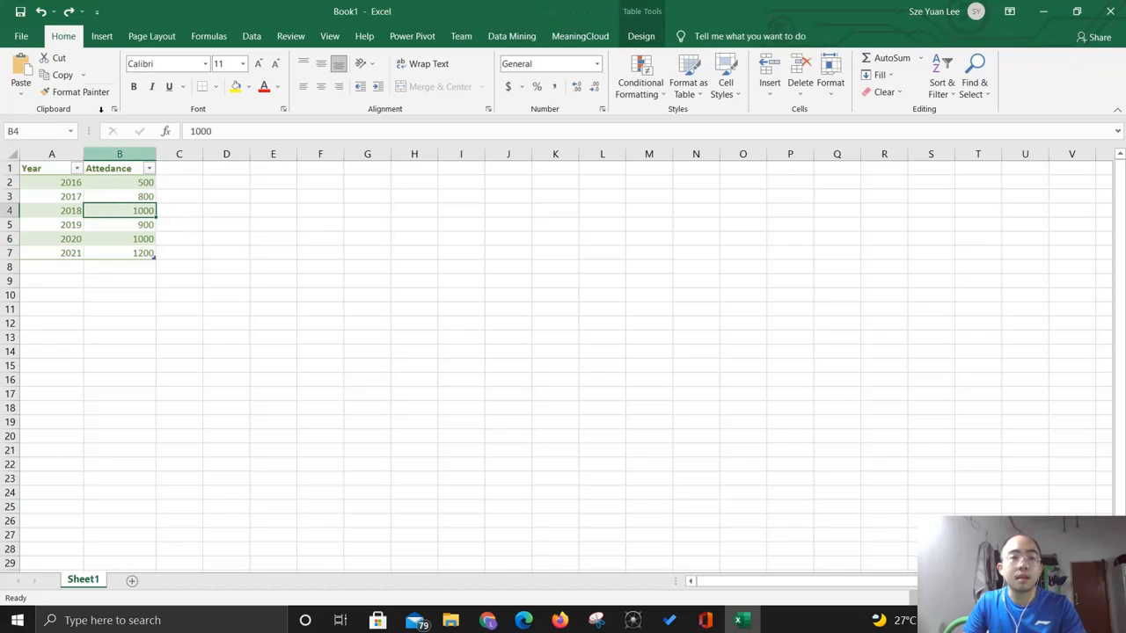
{"action": "left_click", "coordinate": [102, 36]}
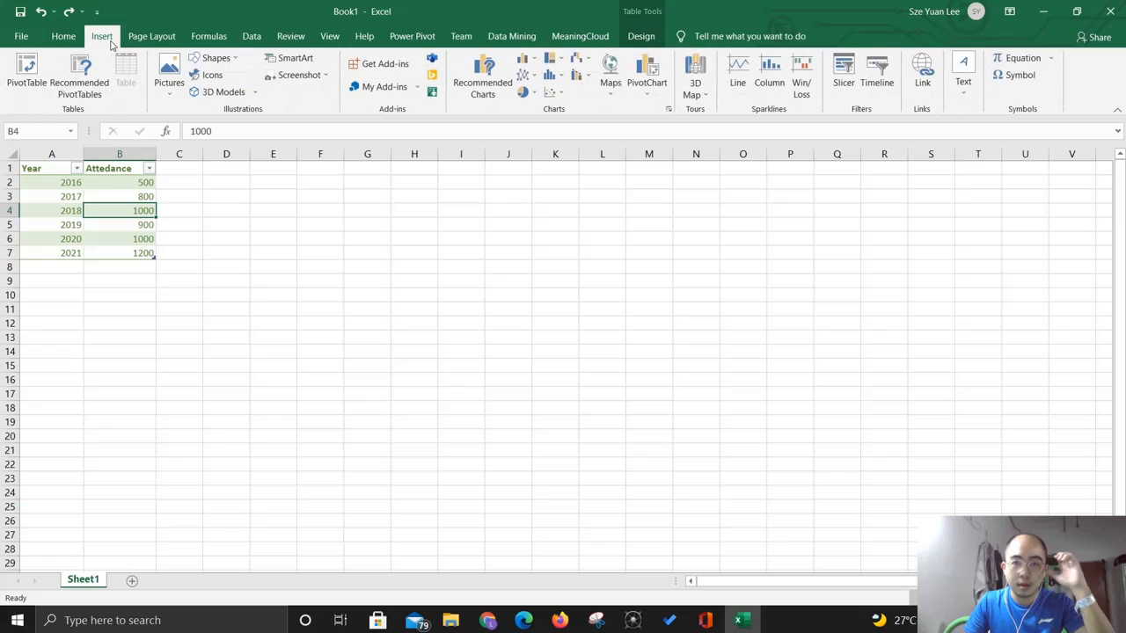
{"action": "left_click", "coordinate": [464, 75]}
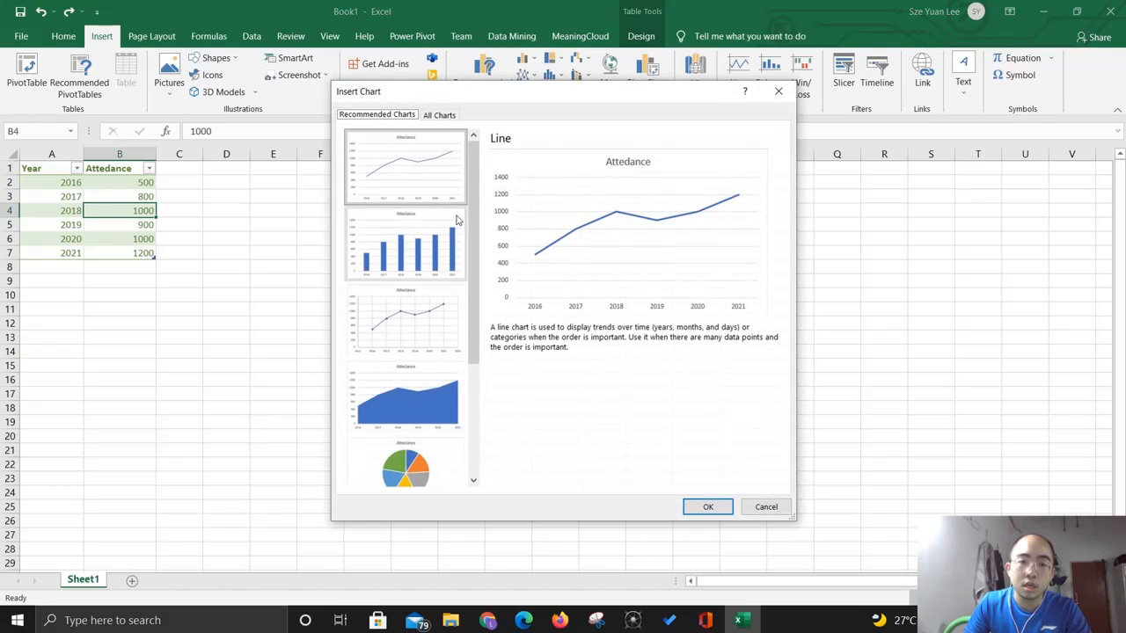
{"action": "scroll", "coordinate": [440, 240], "scroll_direction": "down", "scroll_amount": 2}
{"action": "scroll", "coordinate": [441, 240], "scroll_direction": "up", "scroll_amount": 3}
{"action": "scroll", "coordinate": [422, 262], "scroll_direction": "down", "scroll_amount": 2}
{"action": "scroll", "coordinate": [422, 268], "scroll_direction": "up", "scroll_amount": 2}
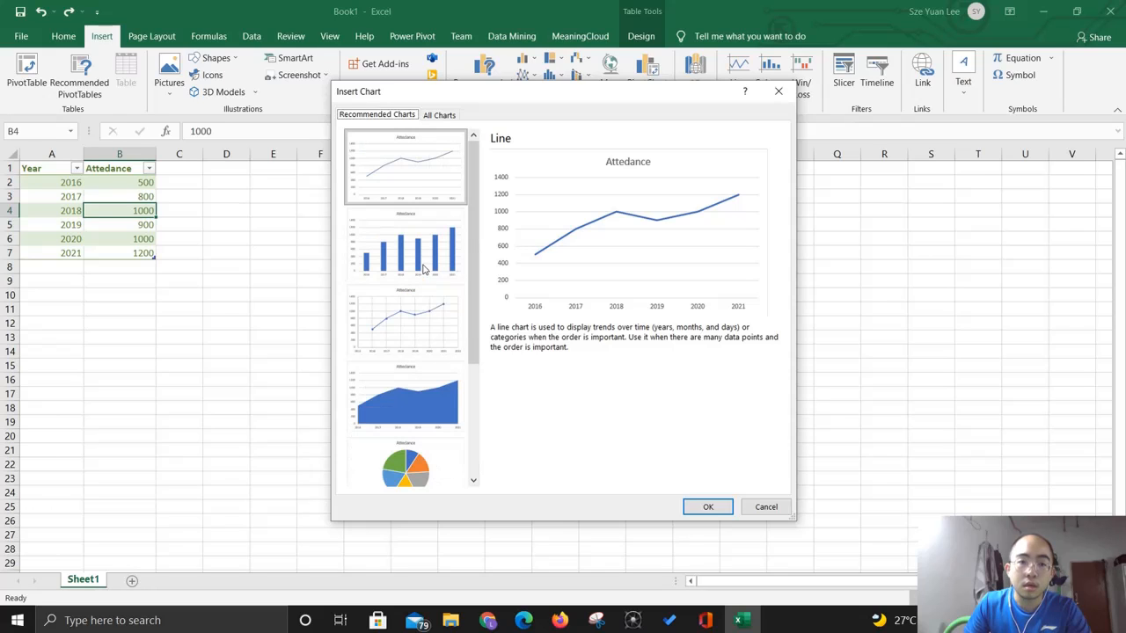
{"action": "left_click", "coordinate": [437, 117]}
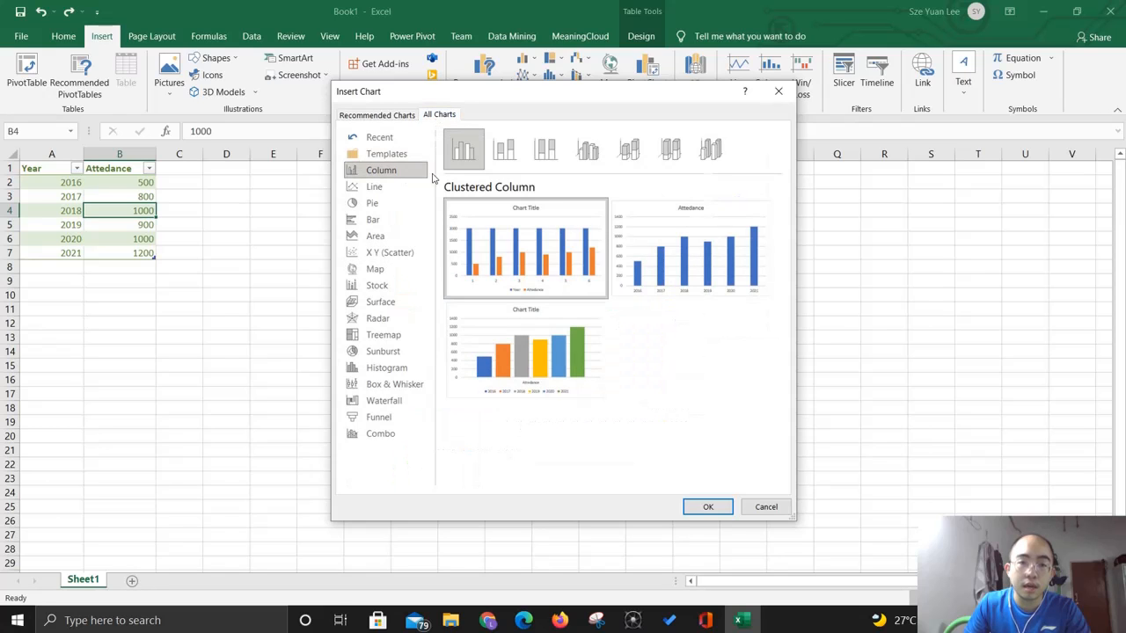
{"action": "left_click", "coordinate": [385, 117]}
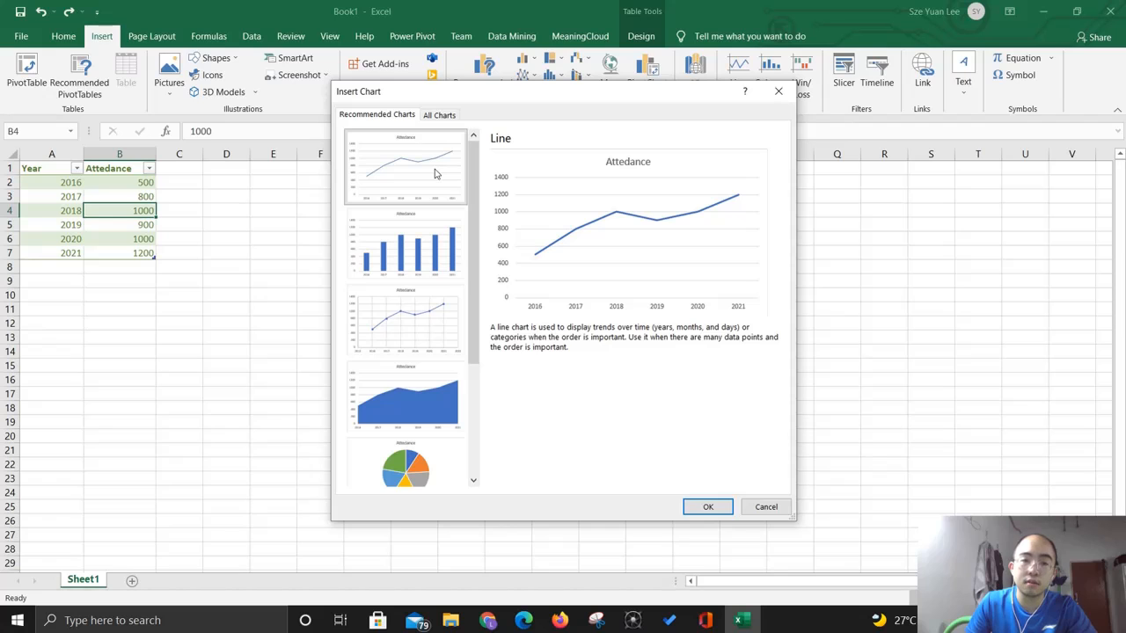
{"action": "left_click", "coordinate": [705, 507]}
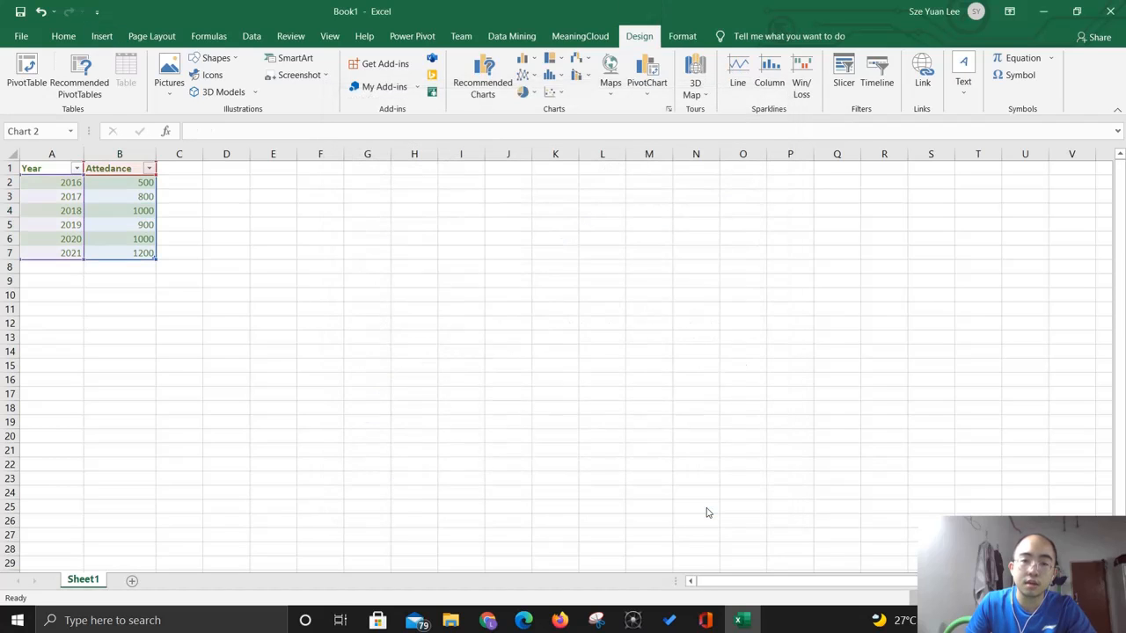
- Move the Attedance line chart up and closer to the data table, over columns E to L
{"action": "left_click", "coordinate": [804, 449]}
{"action": "left_click", "coordinate": [713, 420]}
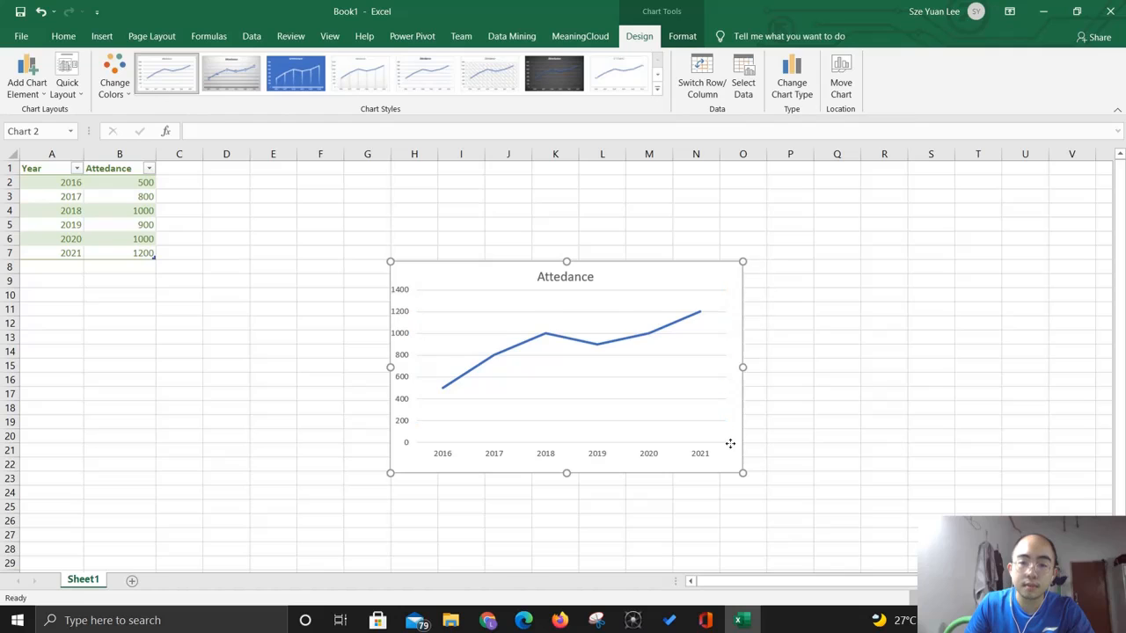
{"action": "left_click_drag", "start_coordinate": [729, 445], "coordinate": [568, 392]}
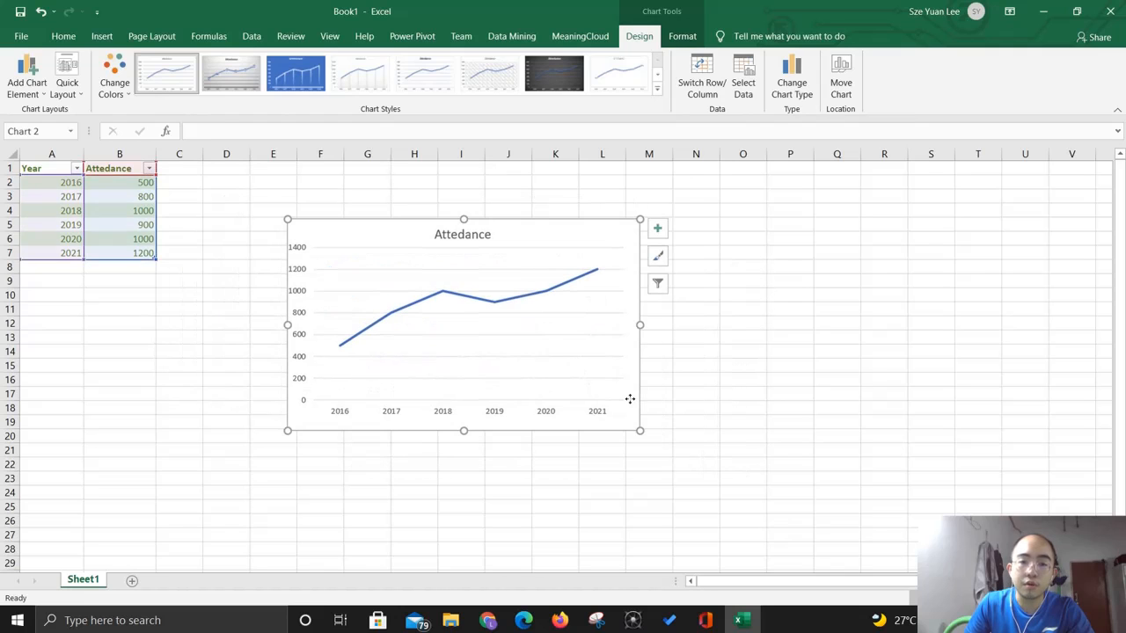
- Add axis titles to the Attedance chart and set the horizontal axis title to Year
{"action": "left_click", "coordinate": [658, 231]}
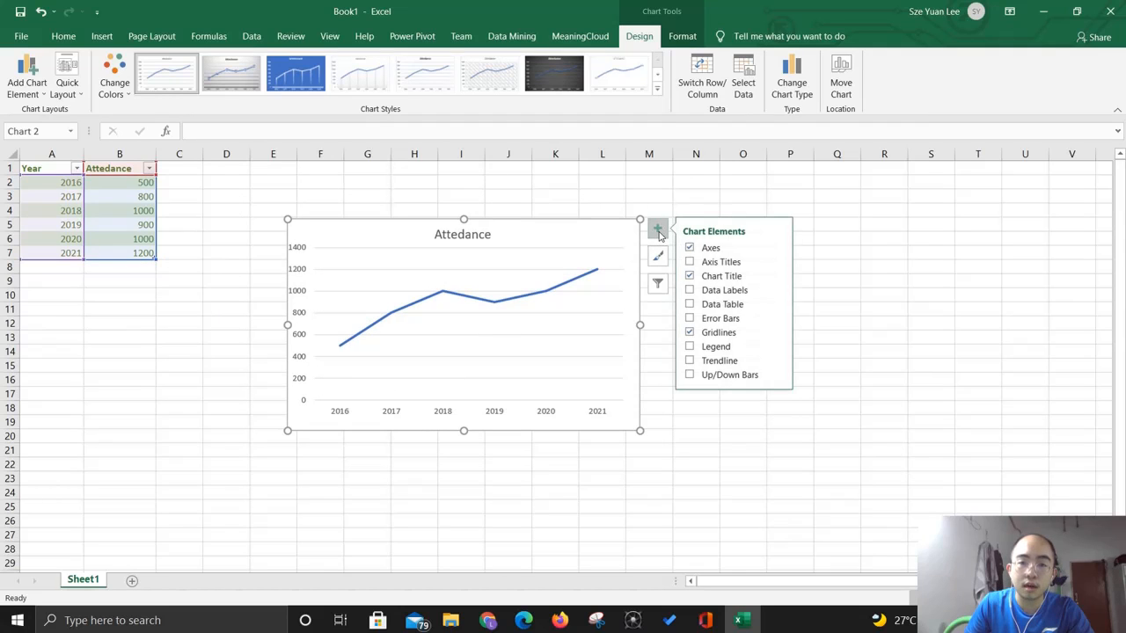
{"action": "left_click", "coordinate": [689, 262]}
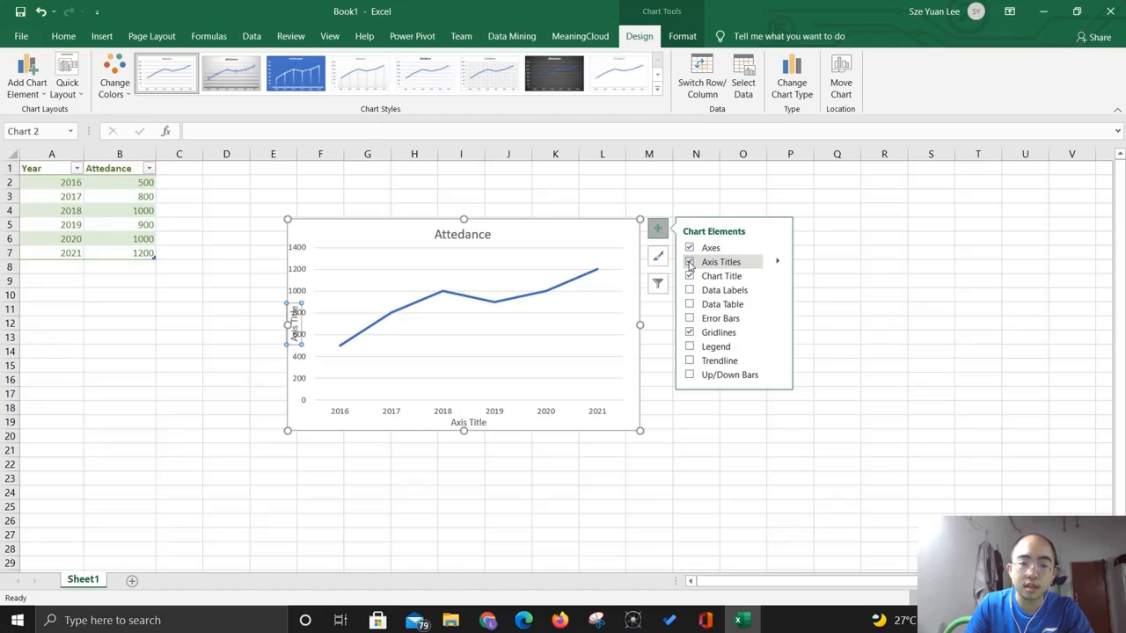
{"action": "left_click", "coordinate": [463, 423]}
{"action": "double_click", "coordinate": [466, 423]}
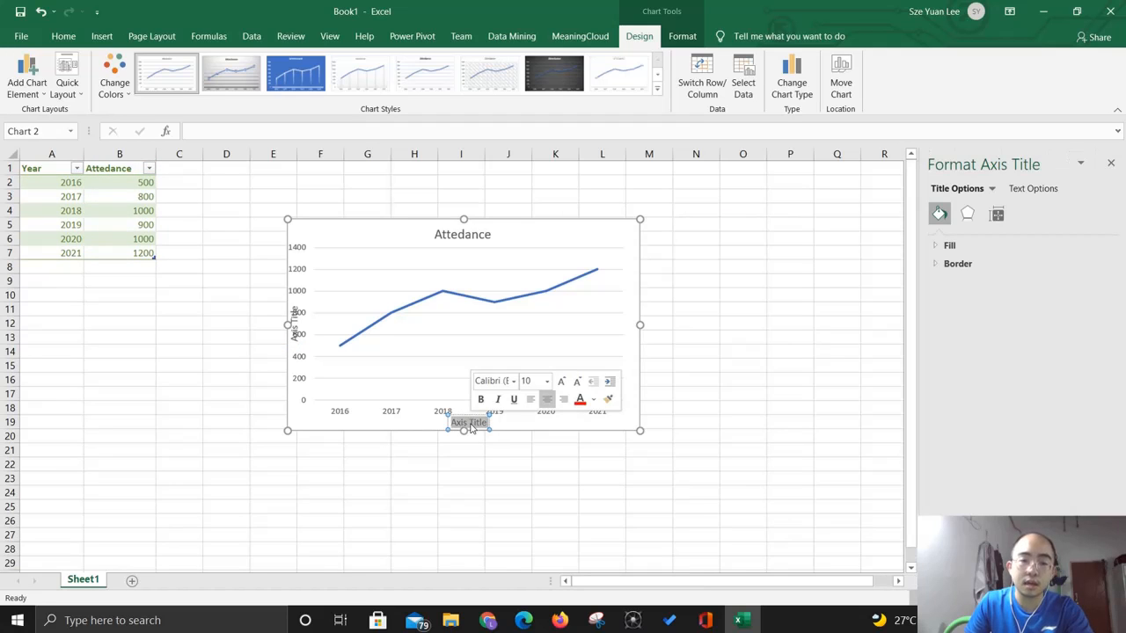
{"action": "type", "text": "Year"}
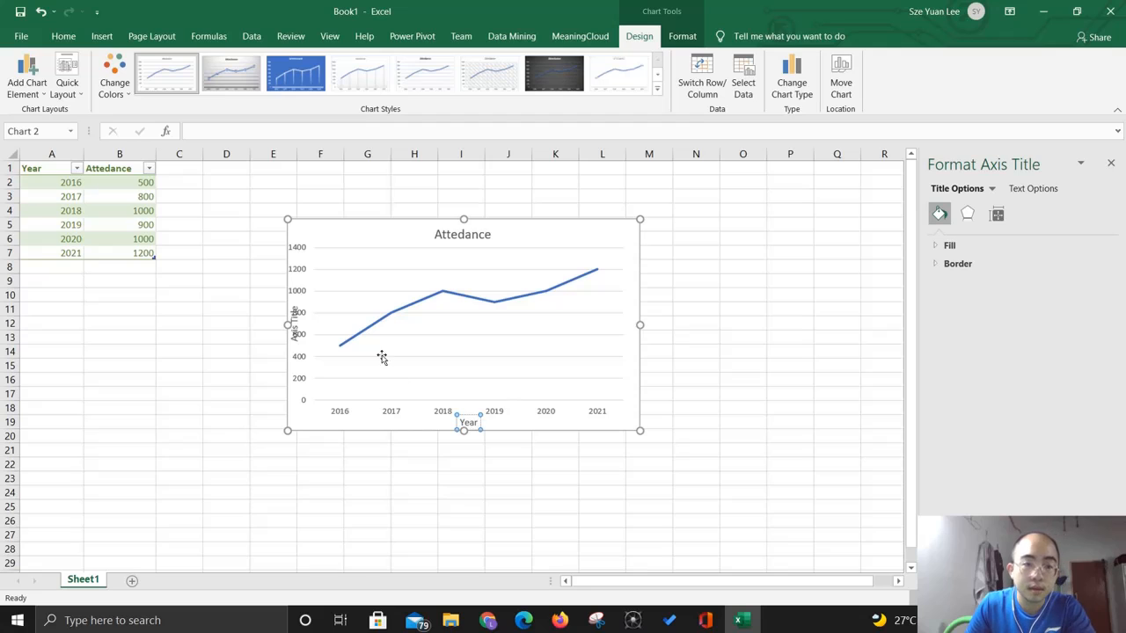
- Widen the Attedance line chart slightly toward the data table and set the vertical axis title to Attedance
{"action": "left_click_drag", "start_coordinate": [287, 325], "coordinate": [270, 326]}
{"action": "left_click", "coordinate": [279, 323]}
{"action": "left_click", "coordinate": [331, 331]}
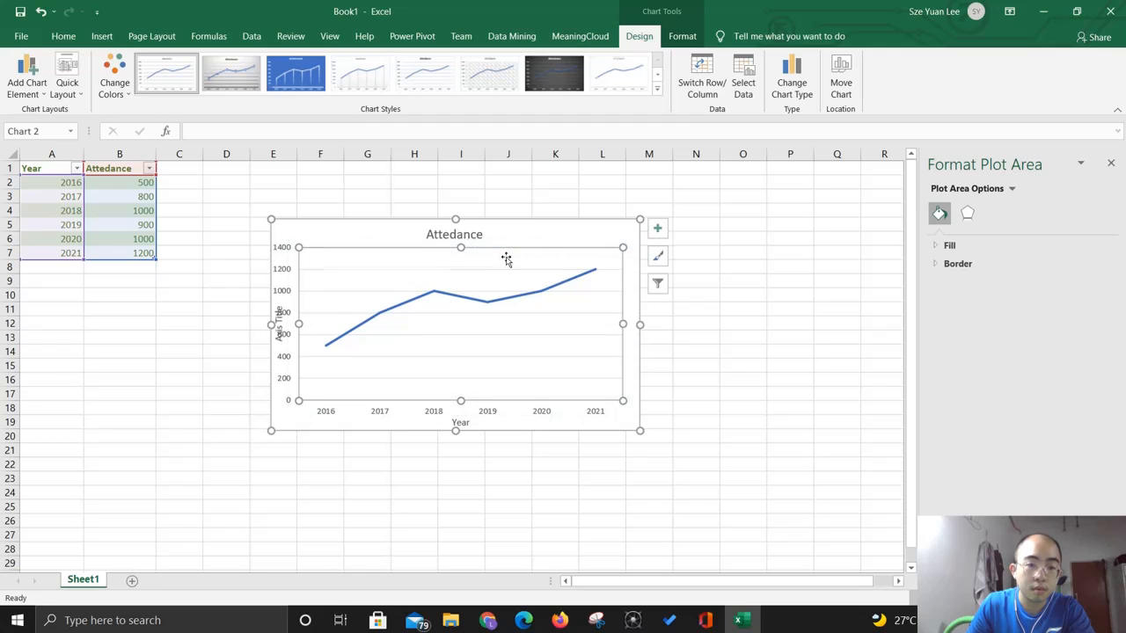
{"action": "left_click", "coordinate": [280, 326]}
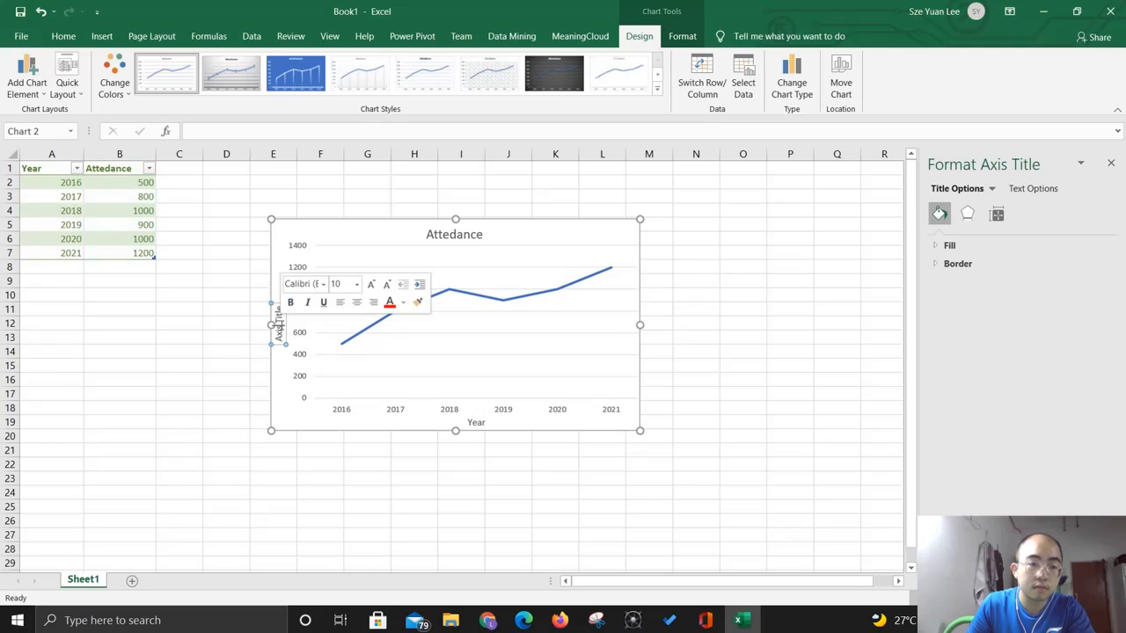
{"action": "triple_click", "coordinate": [281, 325]}
{"action": "type", "text": "Atted"}
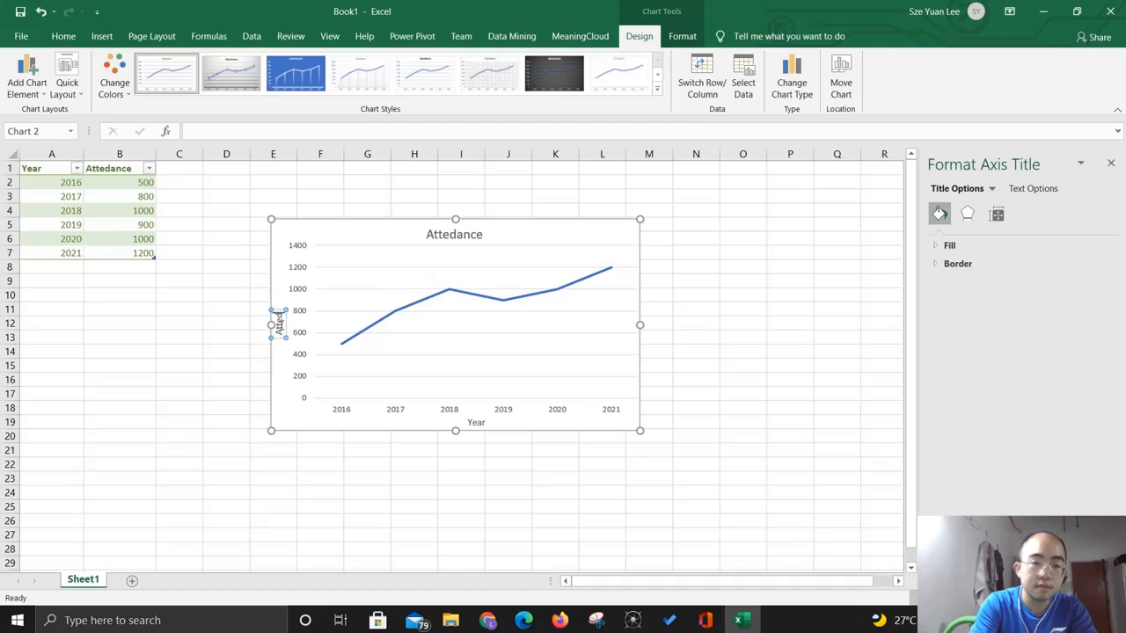
{"action": "type", "text": "ance"}
{"action": "left_click", "coordinate": [467, 357]}
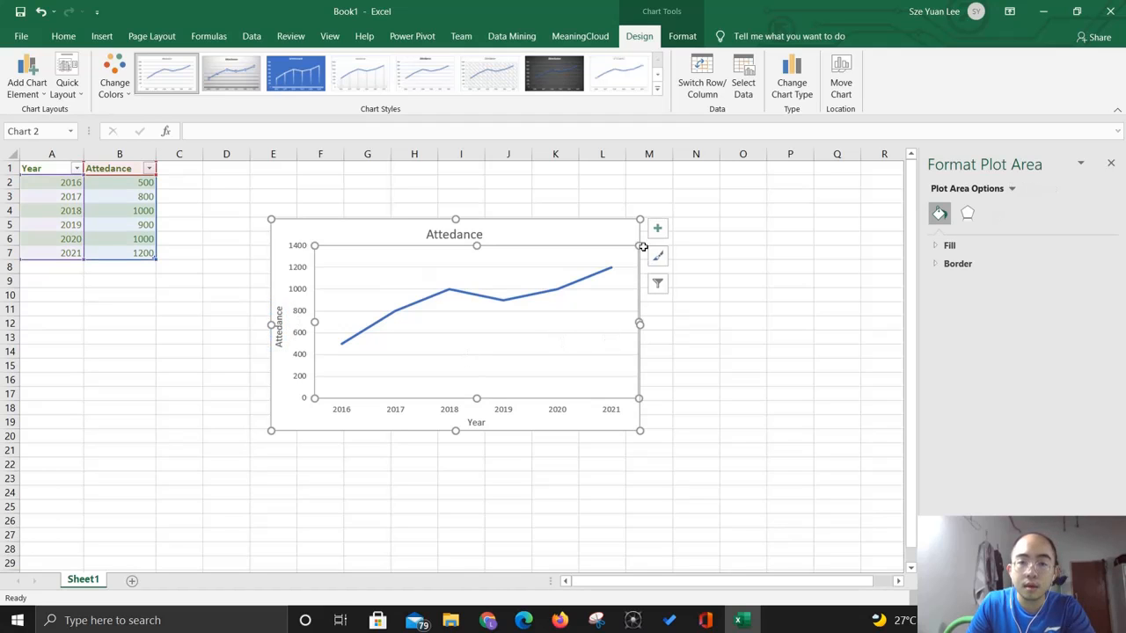
- Preview the optional chart elements, such as error bars, on the Attedance line chart without adding any
{"action": "left_click", "coordinate": [657, 228]}
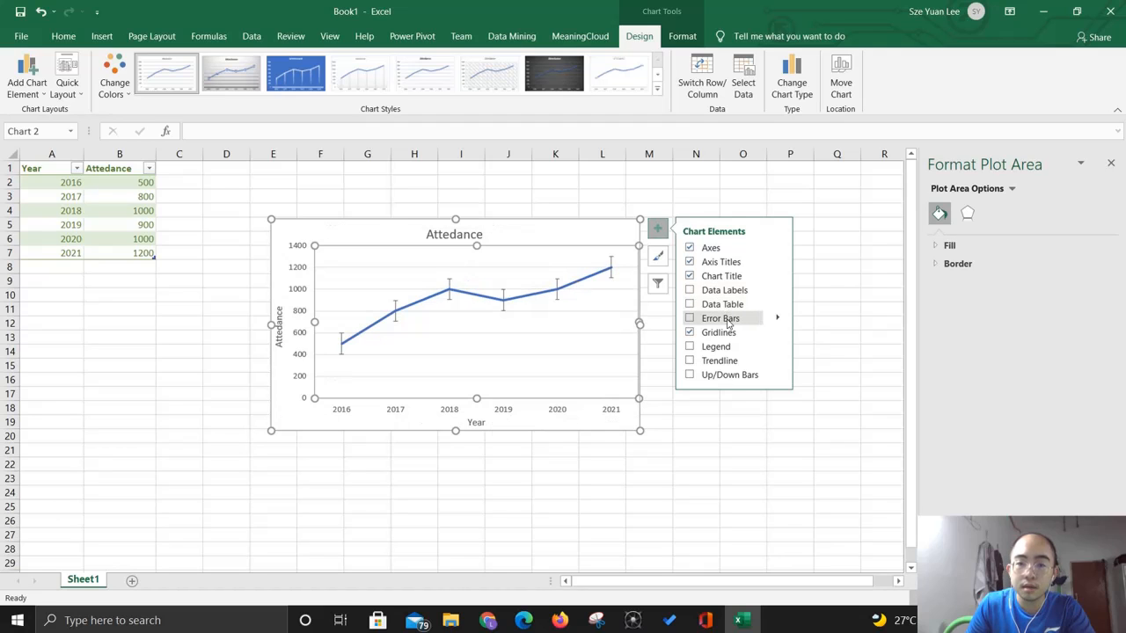
{"action": "left_click", "coordinate": [699, 431]}
{"action": "left_click", "coordinate": [617, 380]}
{"action": "left_click", "coordinate": [648, 269]}
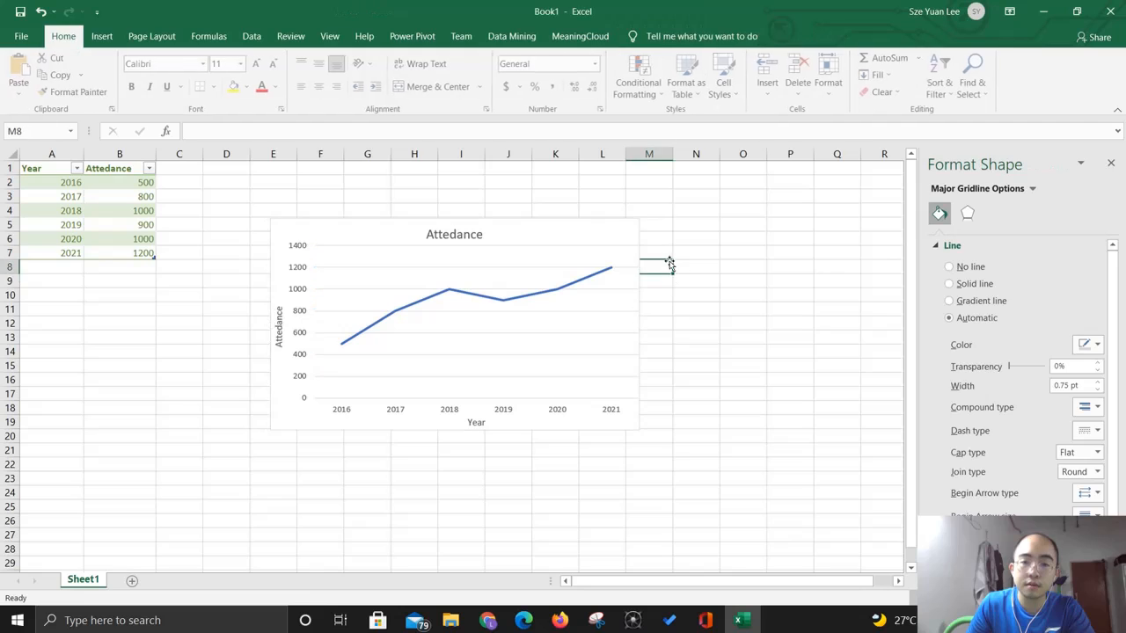
- Apply the gray gradient chart style with values inside round markers to the Attedance line chart
{"action": "left_click", "coordinate": [593, 278]}
{"action": "left_click", "coordinate": [657, 257]}
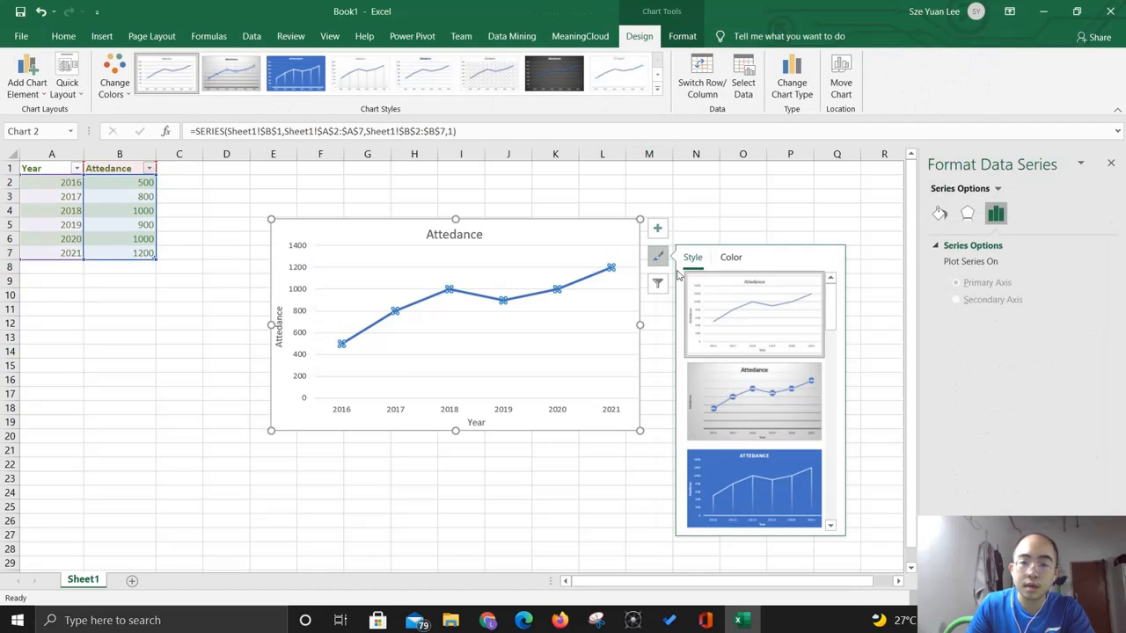
{"action": "scroll", "coordinate": [717, 443], "scroll_direction": "down", "scroll_amount": 2}
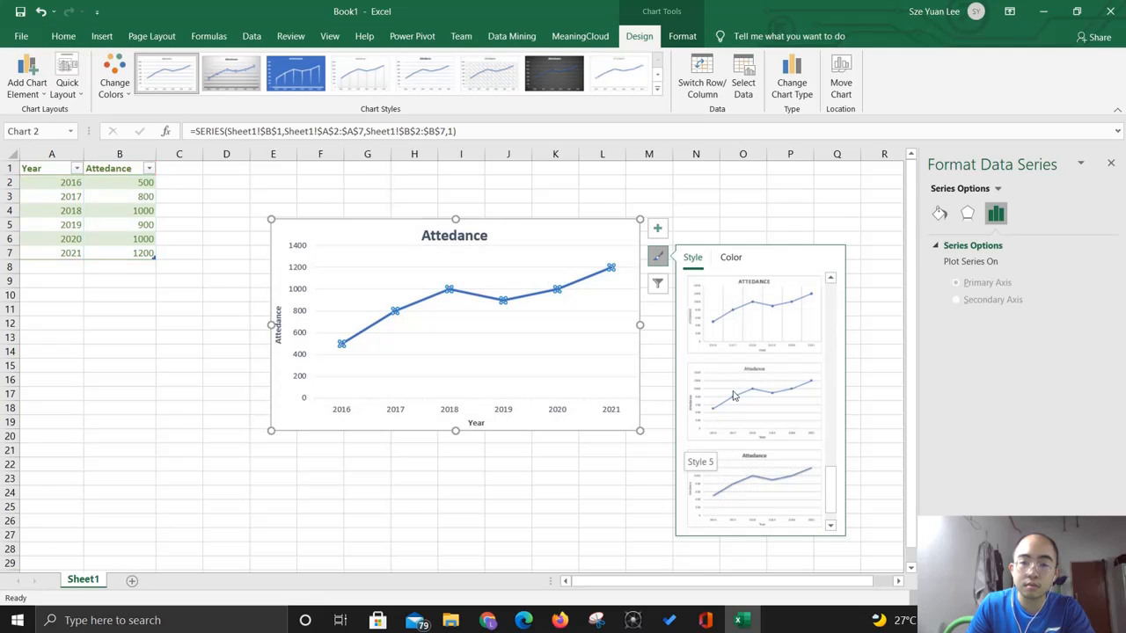
{"action": "scroll", "coordinate": [753, 478], "scroll_direction": "up", "scroll_amount": 2}
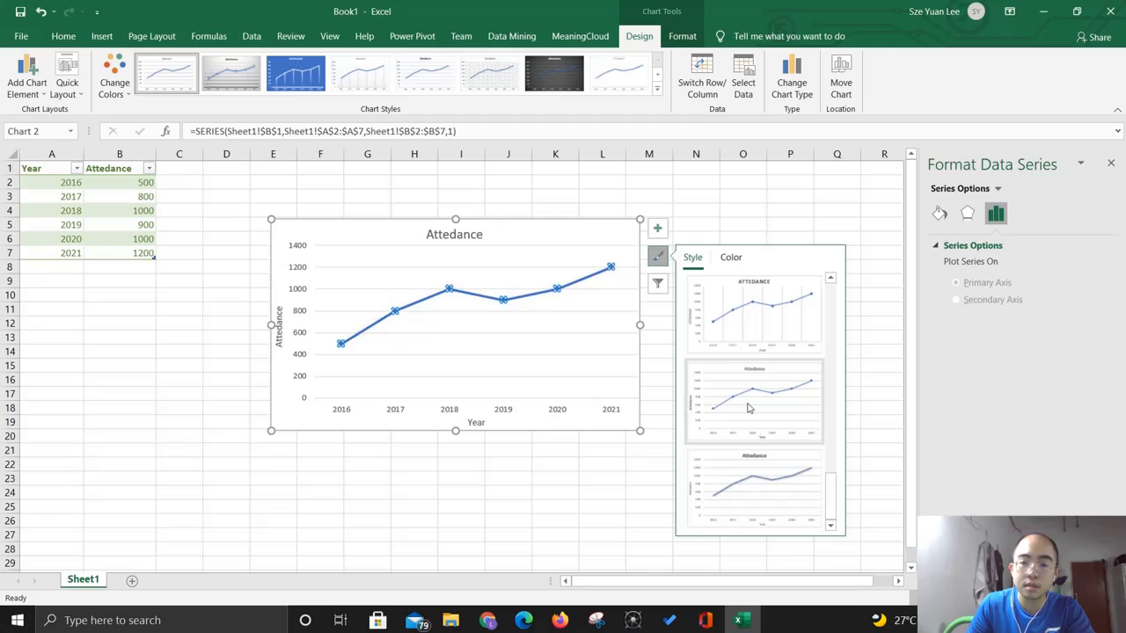
{"action": "left_click", "coordinate": [754, 401]}
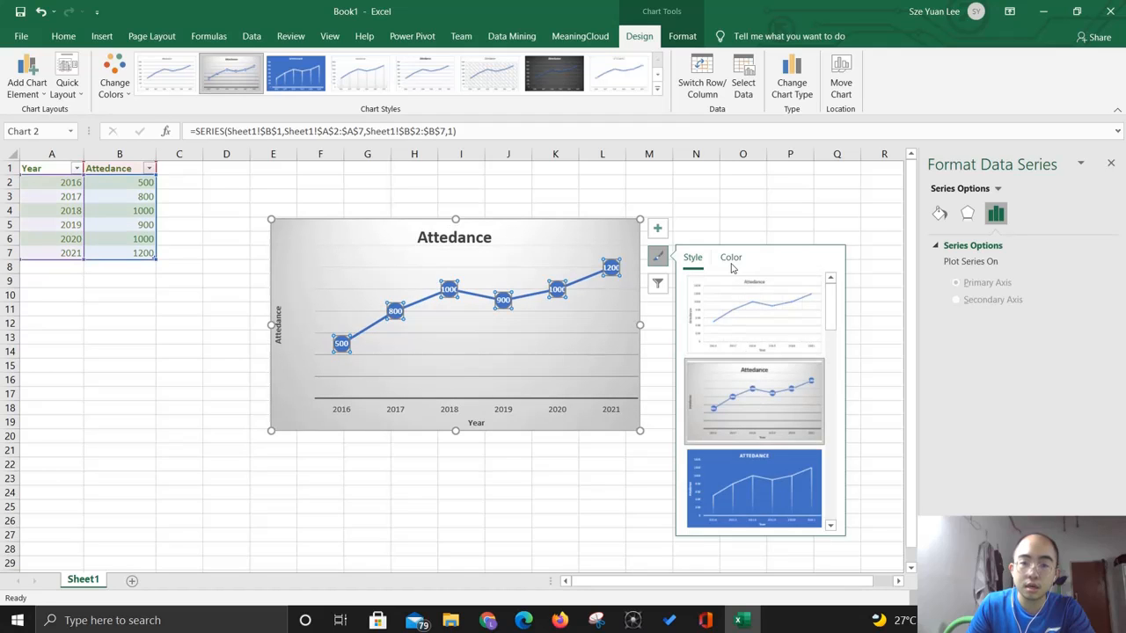
- Review the chart's color palettes and its series and category filter options, leaving all years included
{"action": "left_click", "coordinate": [730, 257]}
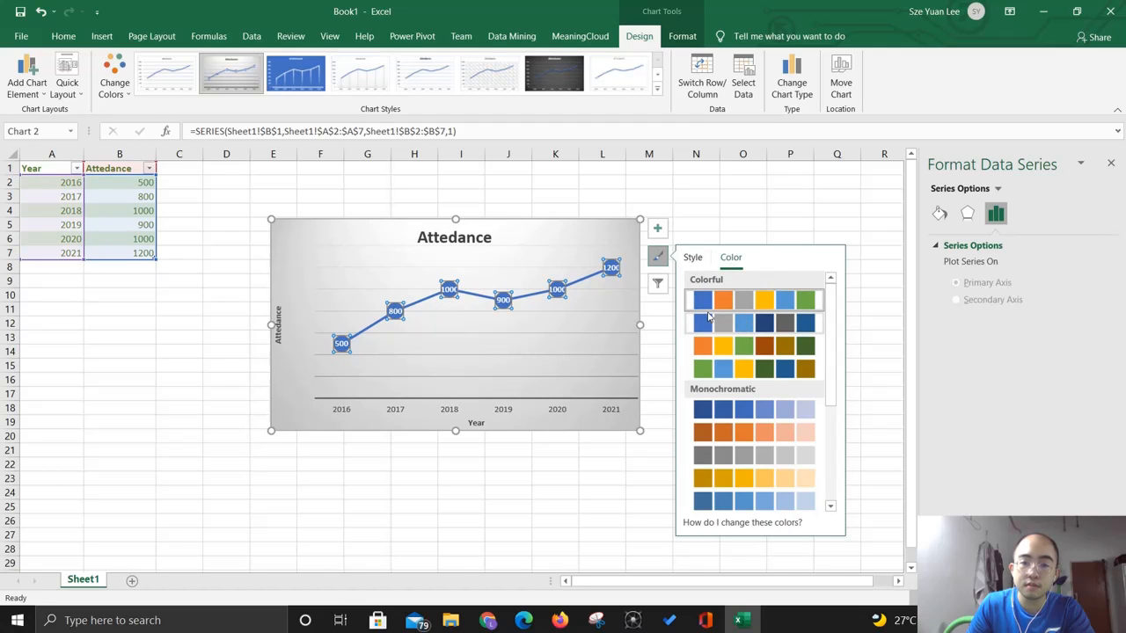
{"action": "left_click", "coordinate": [658, 283]}
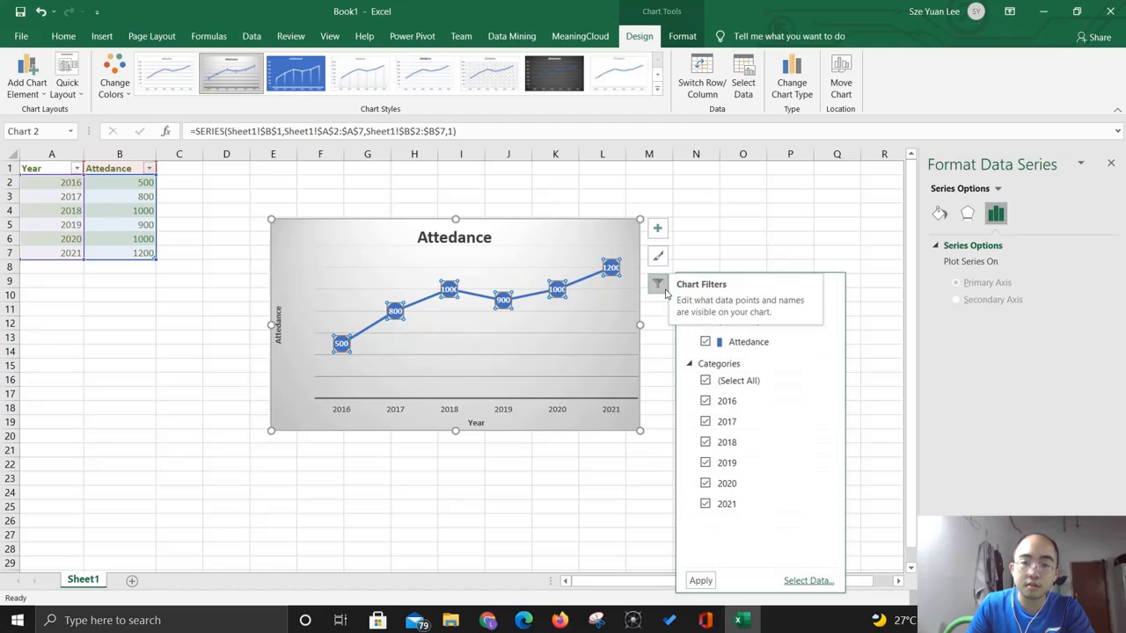
{"action": "left_click", "coordinate": [705, 422]}
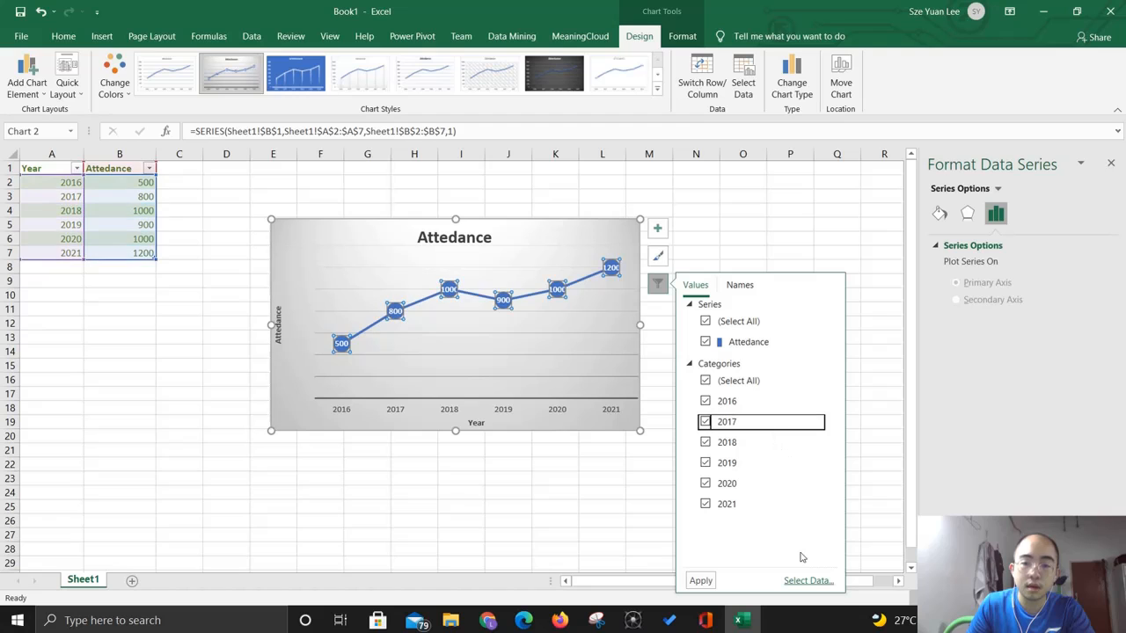
{"action": "left_click", "coordinate": [529, 519]}
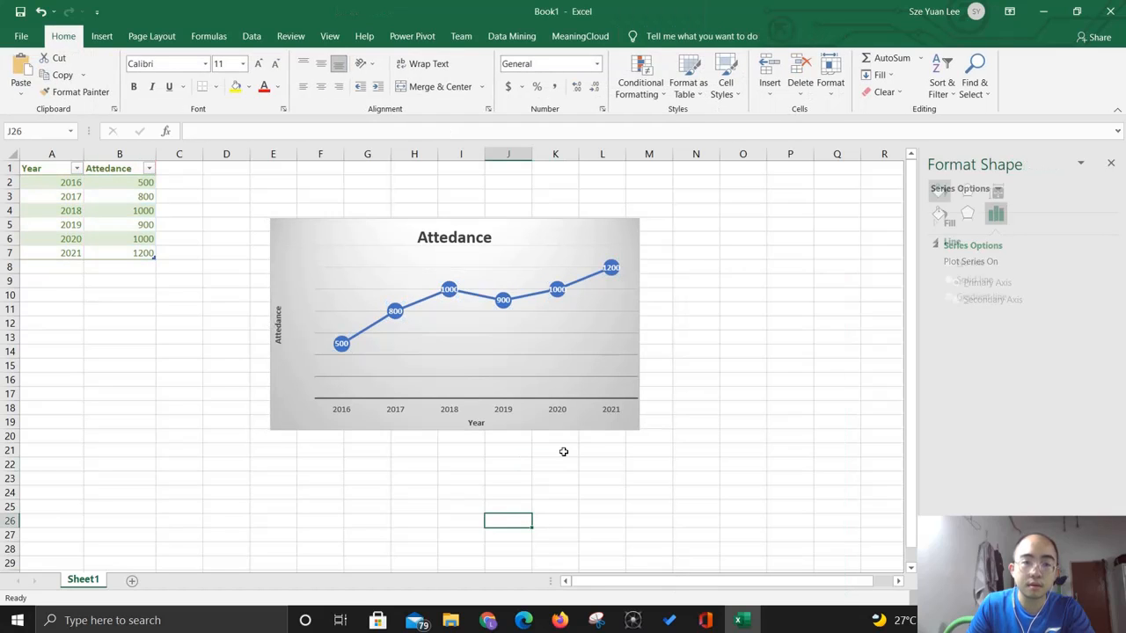
- Change the Attedance chart type from line to the recommended Clustered Column
{"action": "left_click", "coordinate": [577, 410]}
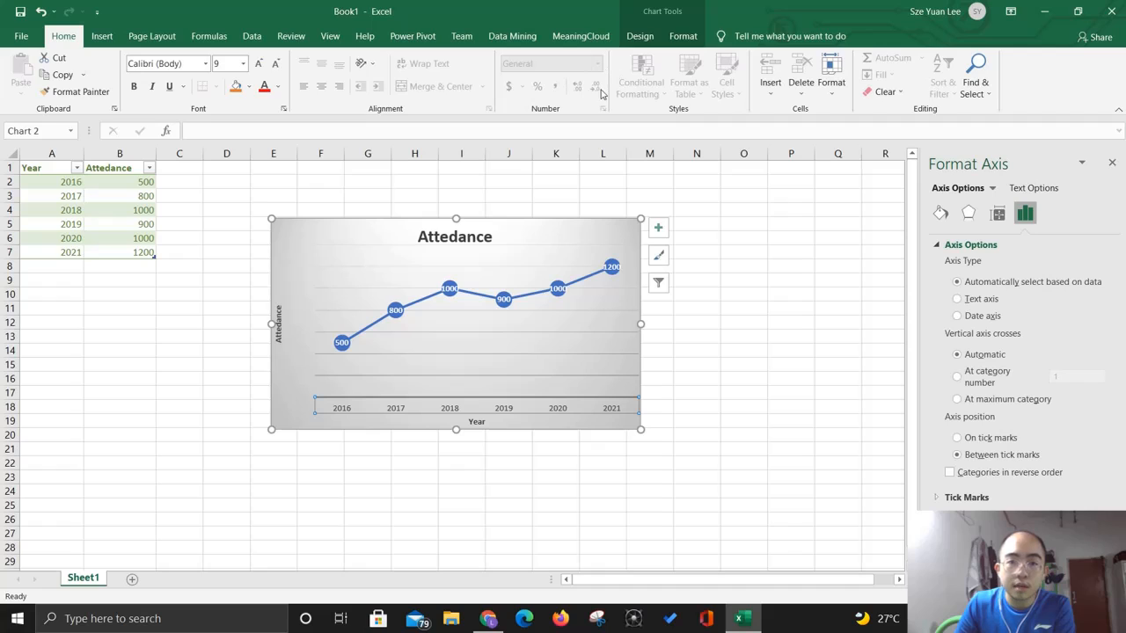
{"action": "left_click", "coordinate": [635, 39]}
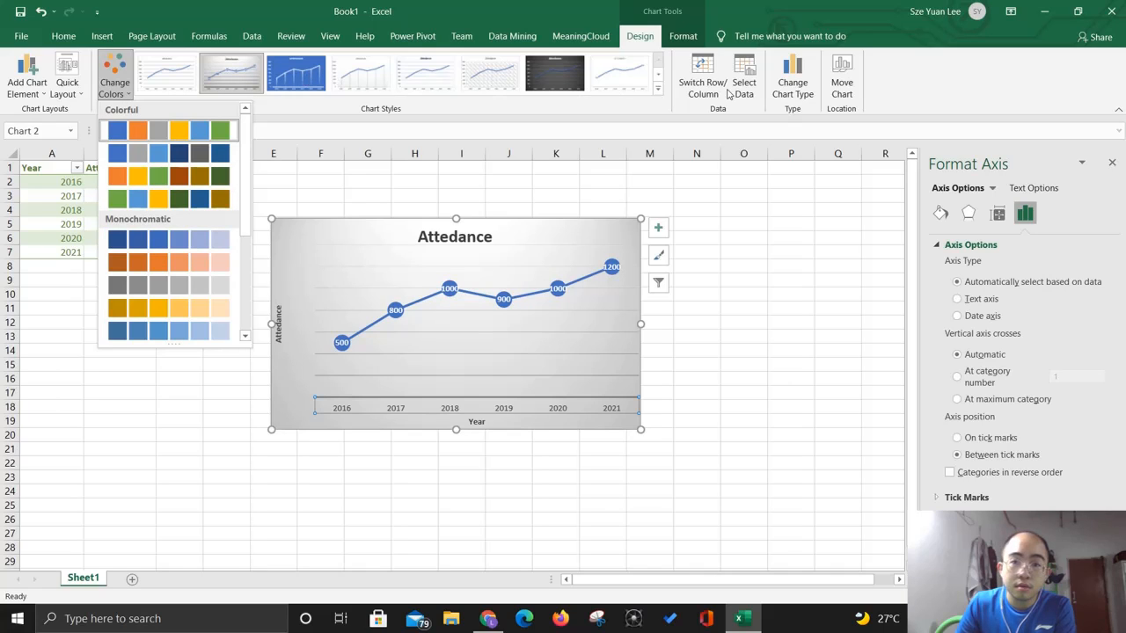
{"action": "left_click", "coordinate": [789, 90]}
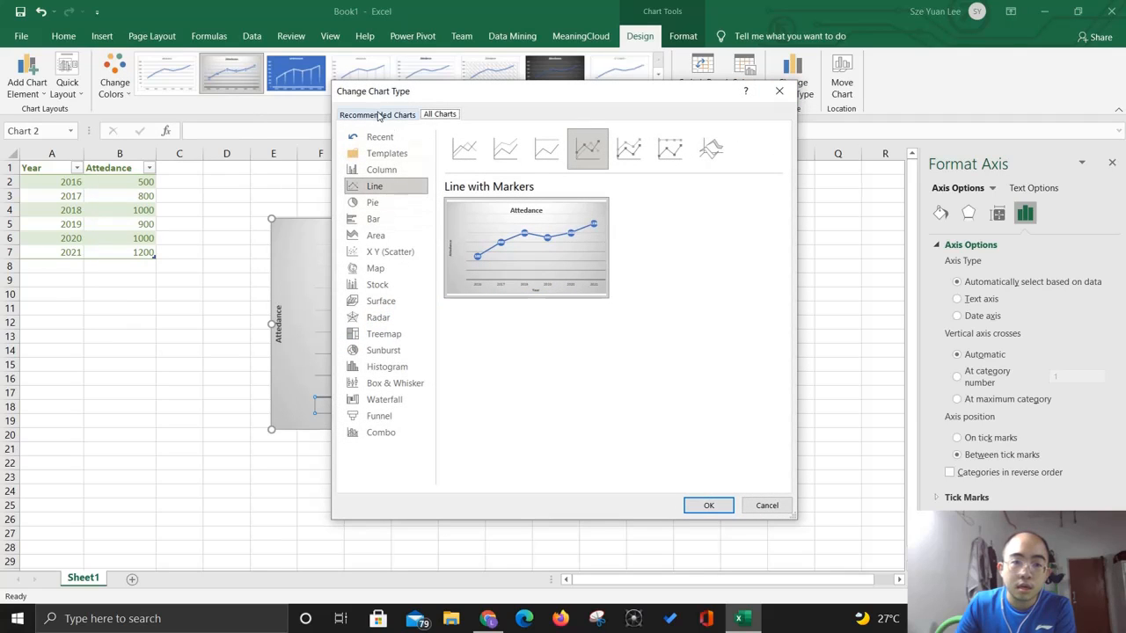
{"action": "left_click", "coordinate": [377, 114]}
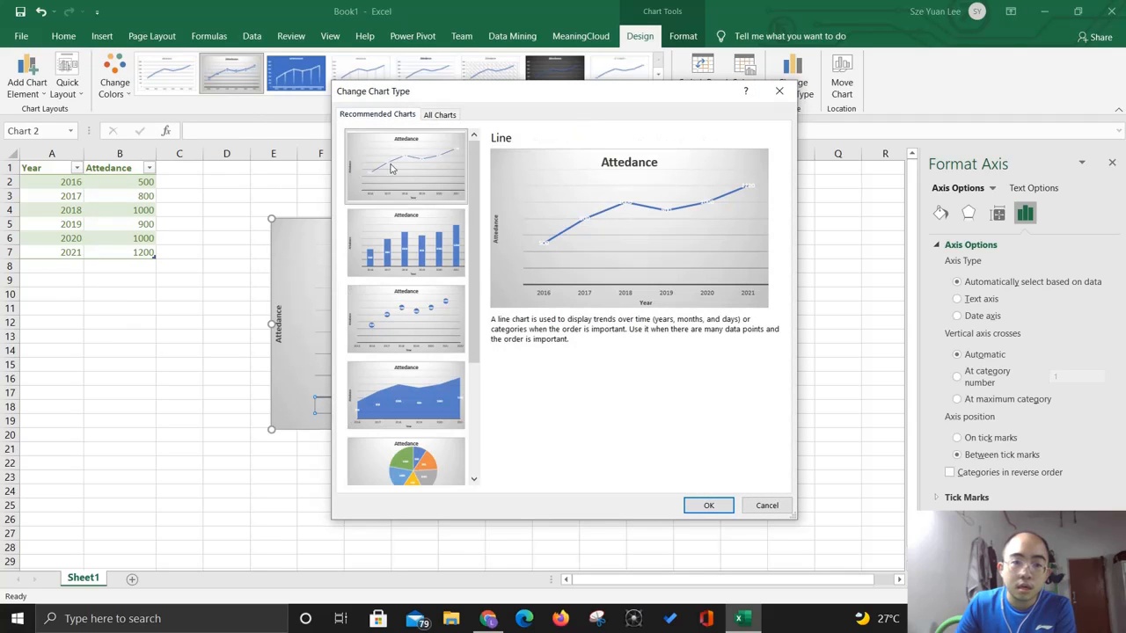
{"action": "left_click", "coordinate": [418, 258]}
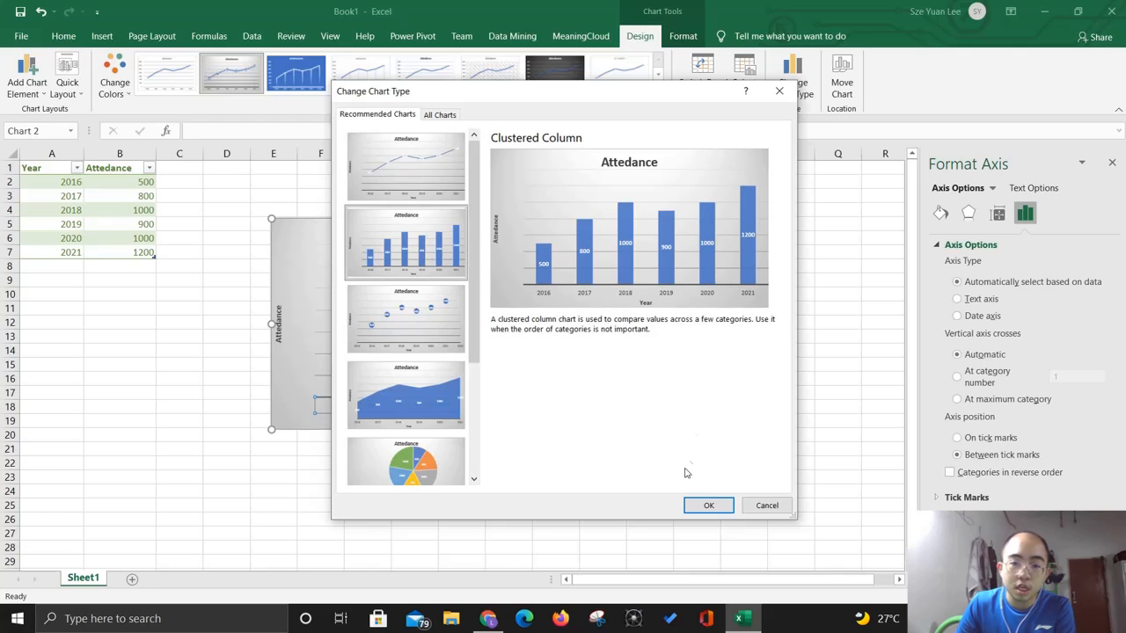
{"action": "left_click", "coordinate": [709, 506]}
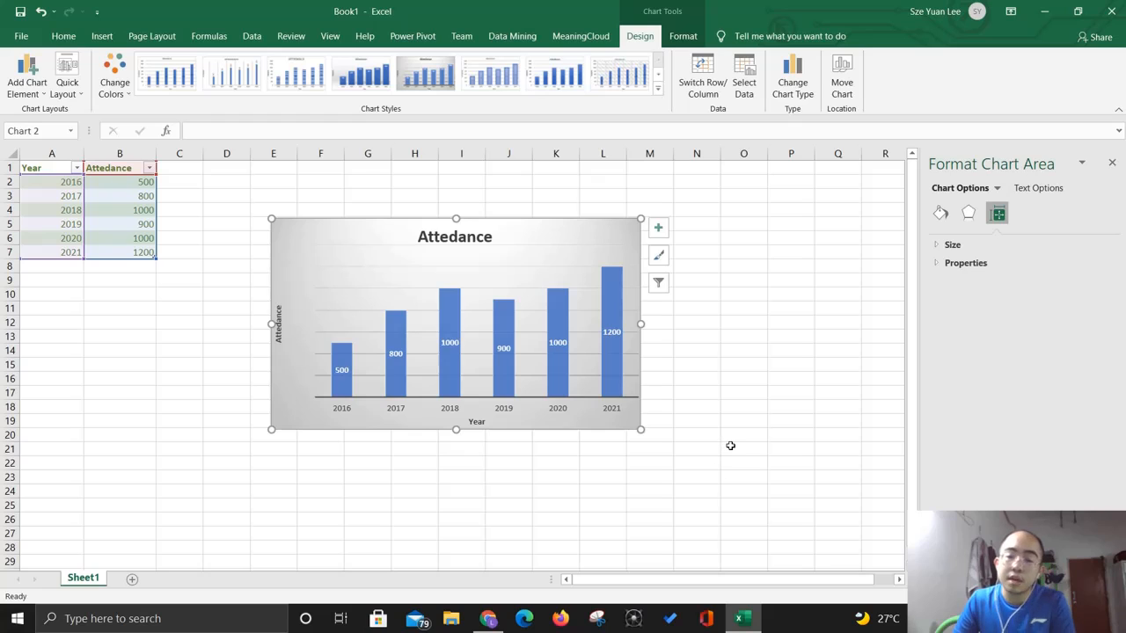
- Remove the Attedance column chart, leaving only the Year and Attedance table on the sheet
{"action": "key", "text": "Delete"}
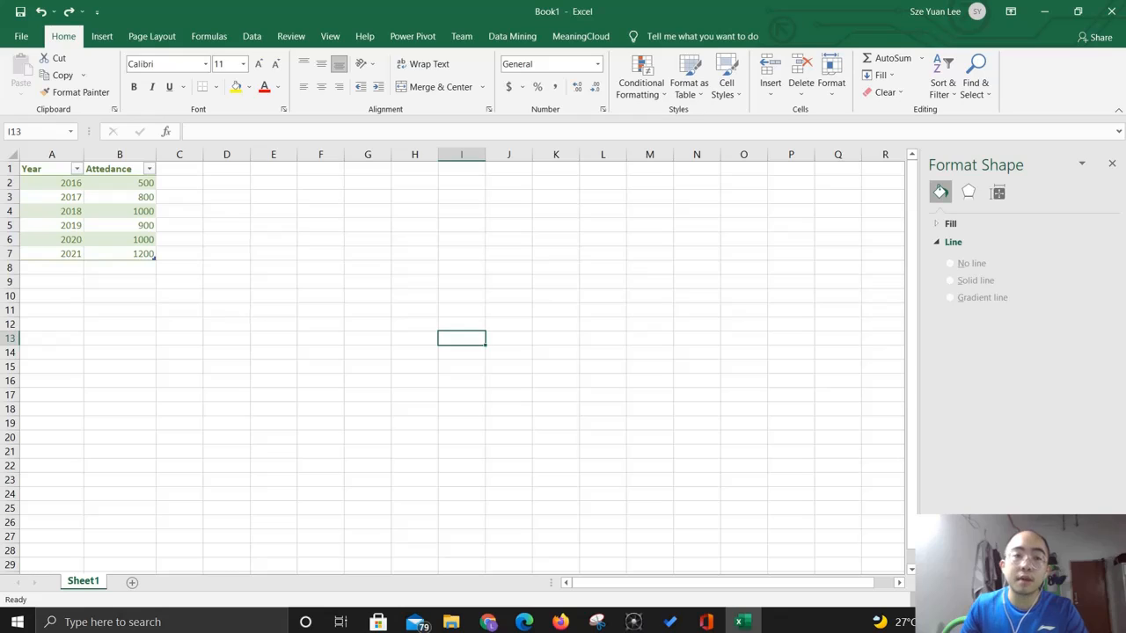
{"action": "left_click", "coordinate": [232, 293]}
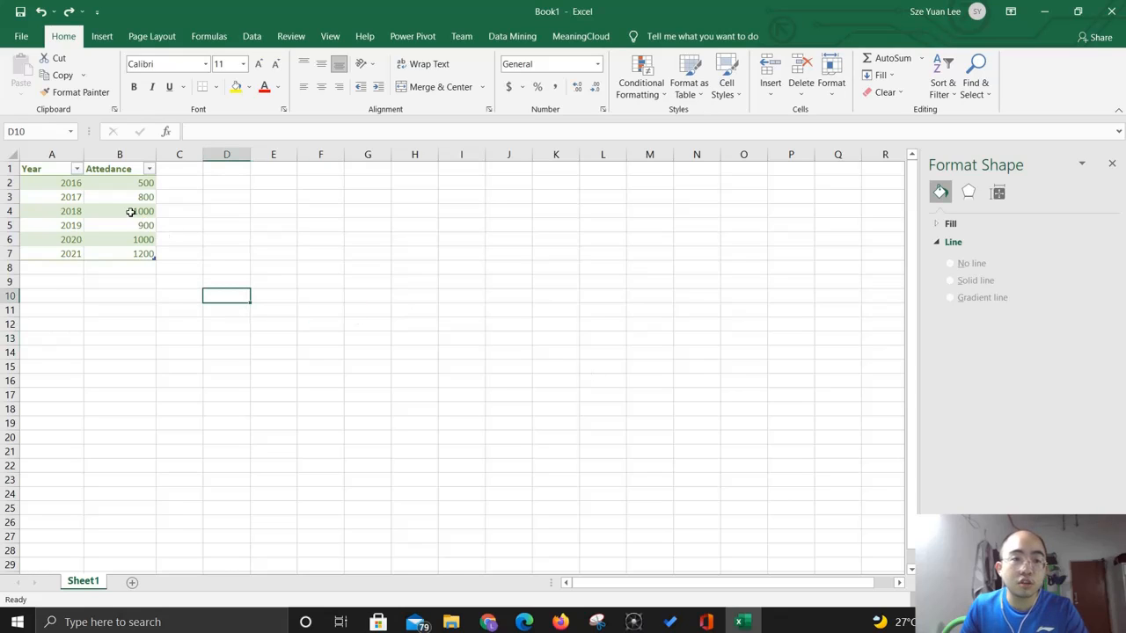
{"action": "left_click", "coordinate": [102, 36]}
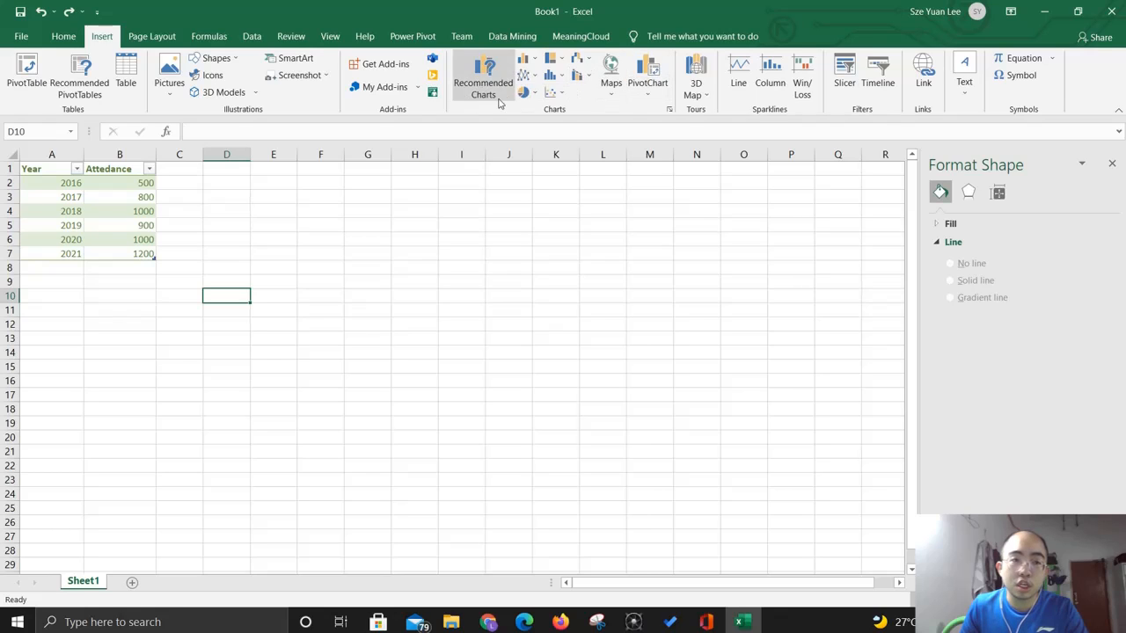
{"action": "left_click", "coordinate": [63, 36]}
{"action": "left_click", "coordinate": [261, 309]}
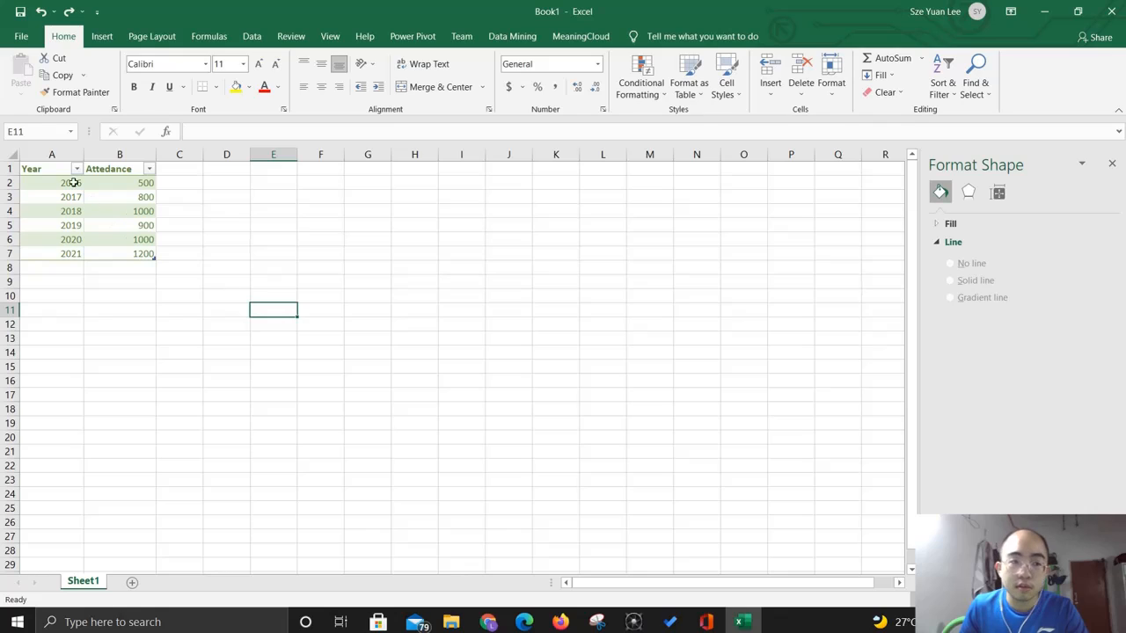
- Select the Year and Attedance table A1:B7, preview the Quick Analysis chart options, and insert a Stacked Area chart
{"action": "left_click_drag", "start_coordinate": [54, 173], "coordinate": [122, 253]}
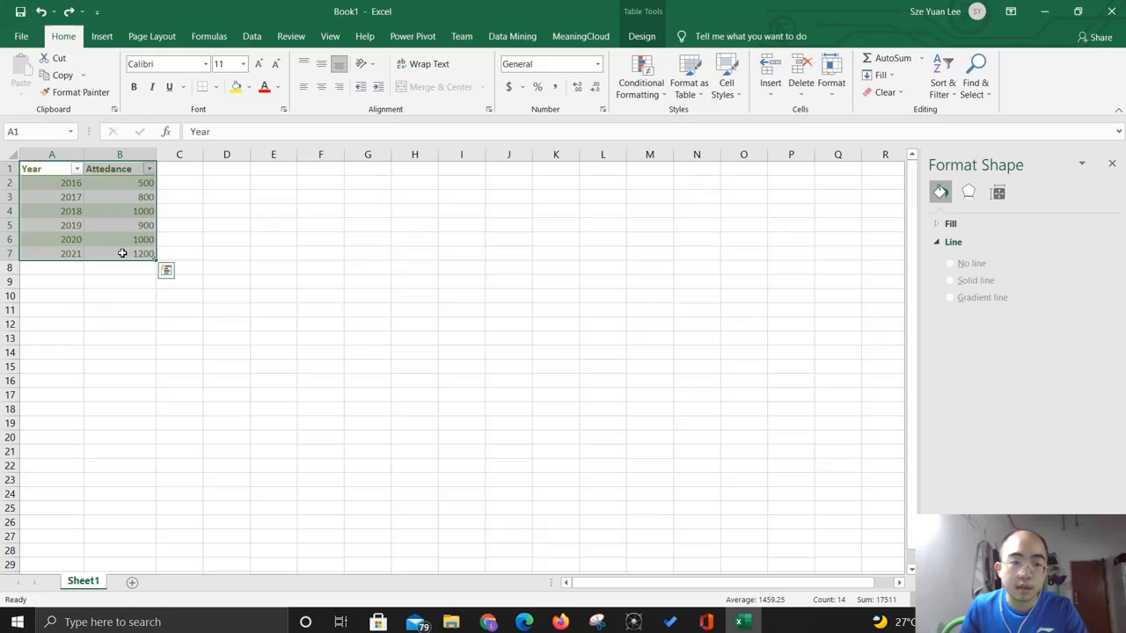
{"action": "left_click", "coordinate": [168, 274]}
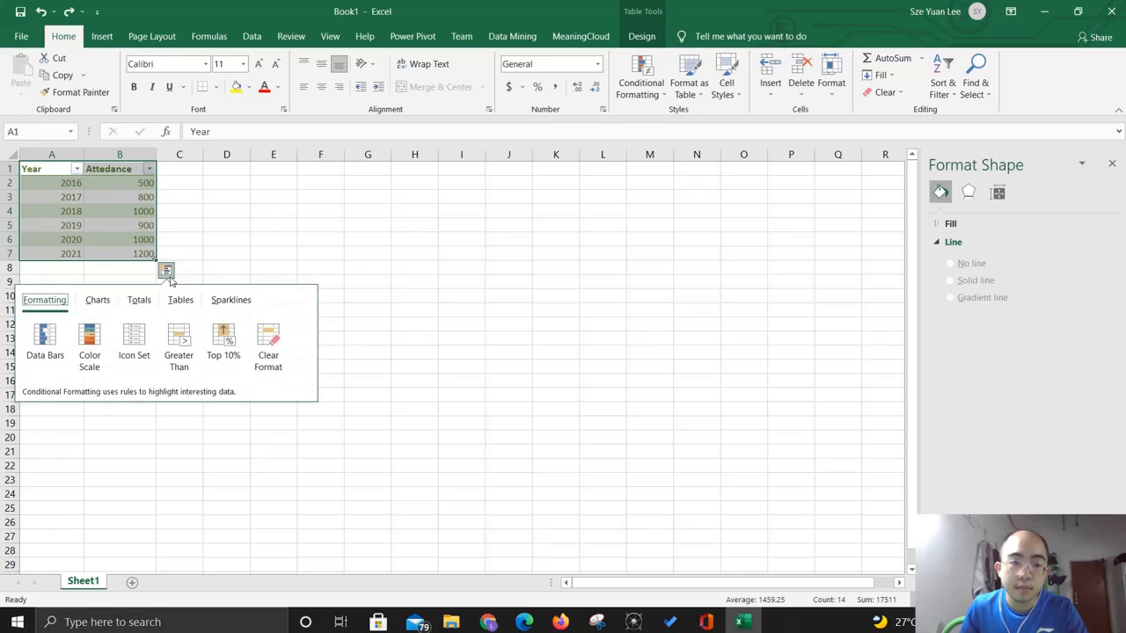
{"action": "left_click", "coordinate": [98, 303]}
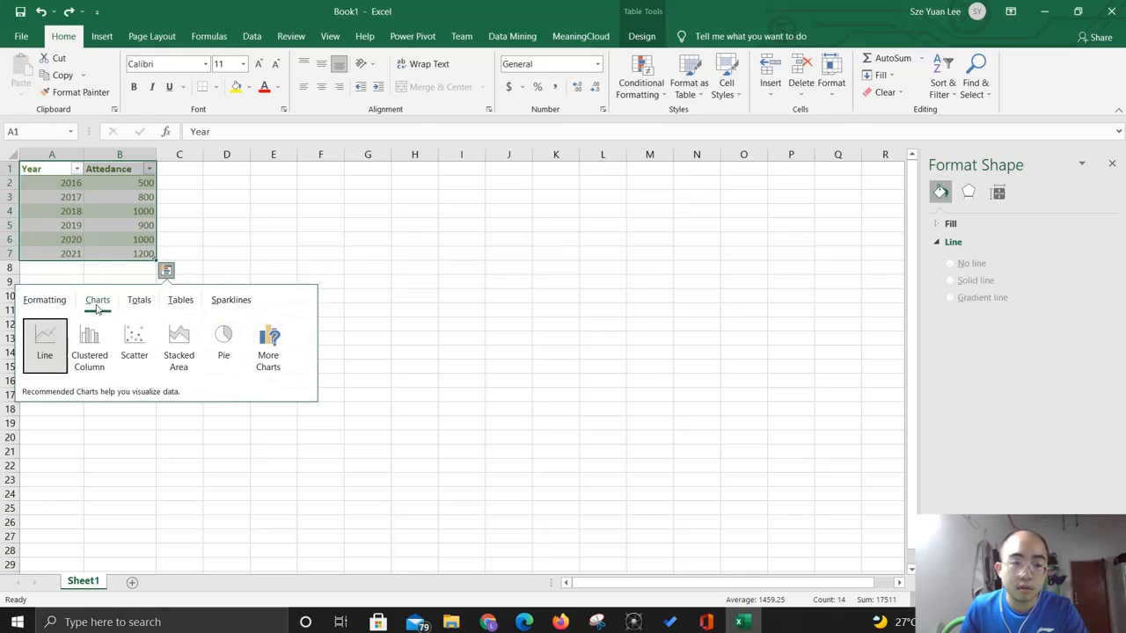
{"action": "mouse_move", "coordinate": [55, 364]}
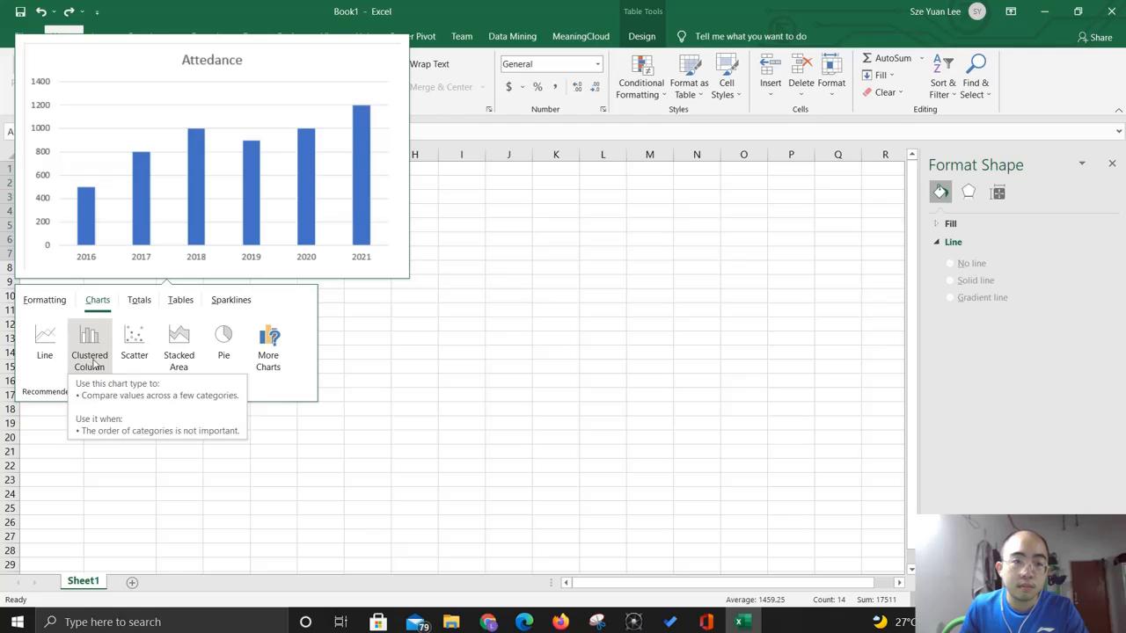
{"action": "mouse_move", "coordinate": [121, 365]}
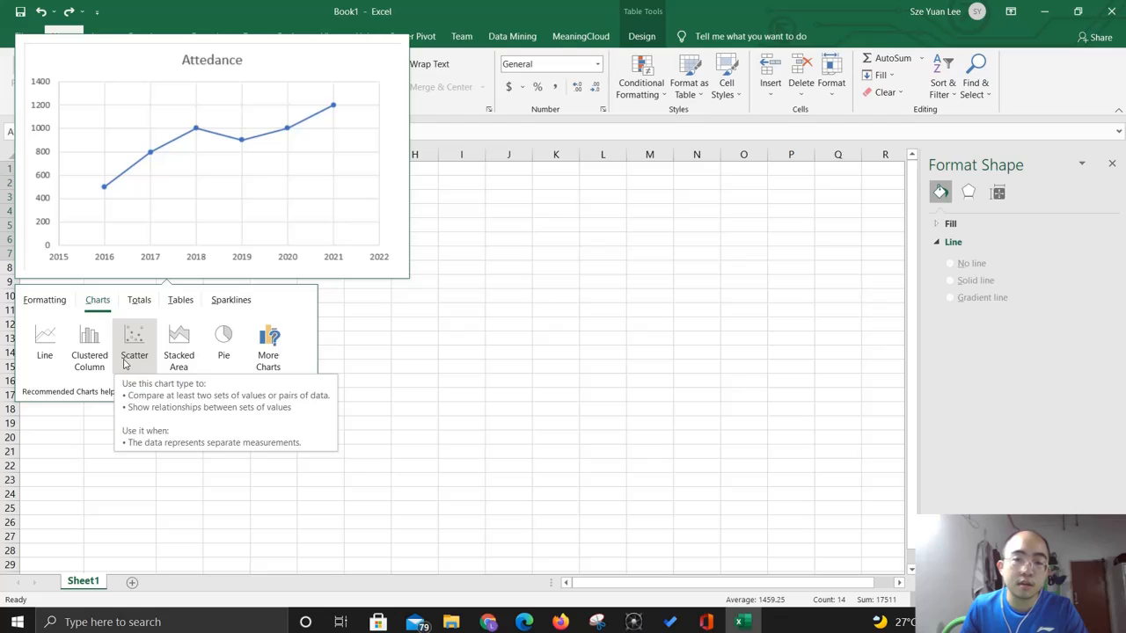
{"action": "left_click", "coordinate": [179, 356]}
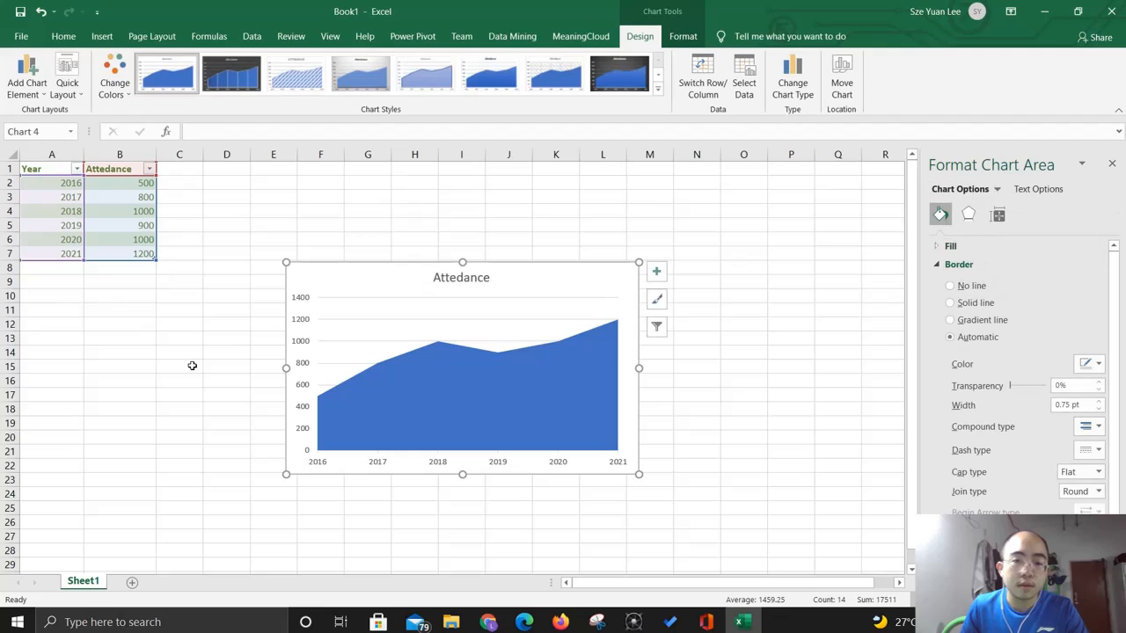
{"action": "left_click", "coordinate": [489, 380]}
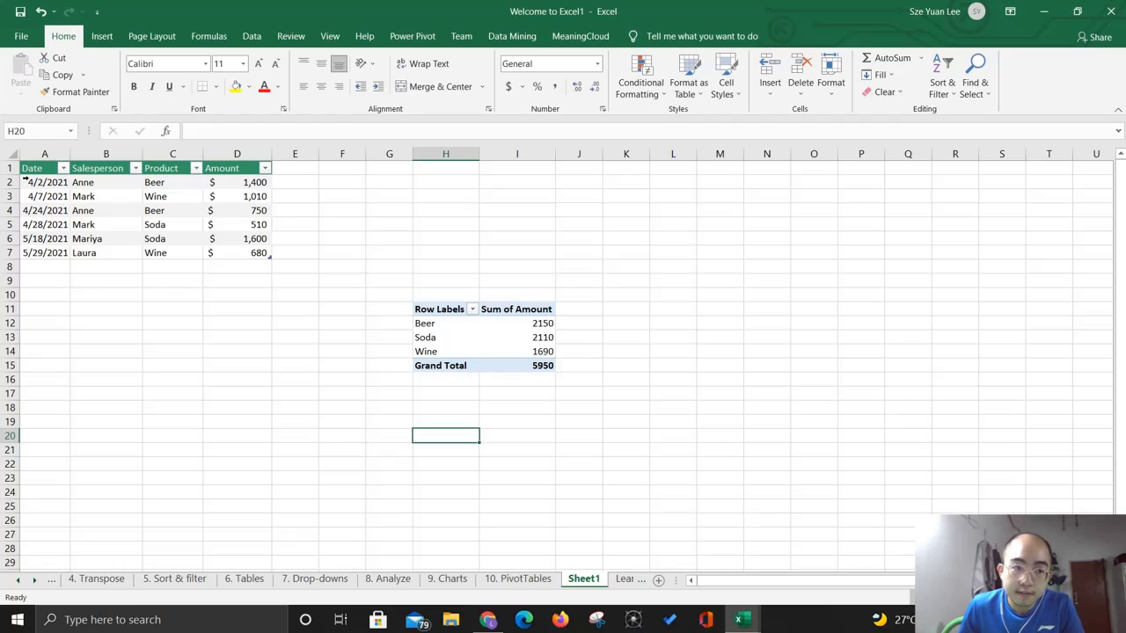
- Examine the PivotTable in H11:I15 that sums Amount by Product against its source sales table
{"action": "left_click", "coordinate": [446, 309]}
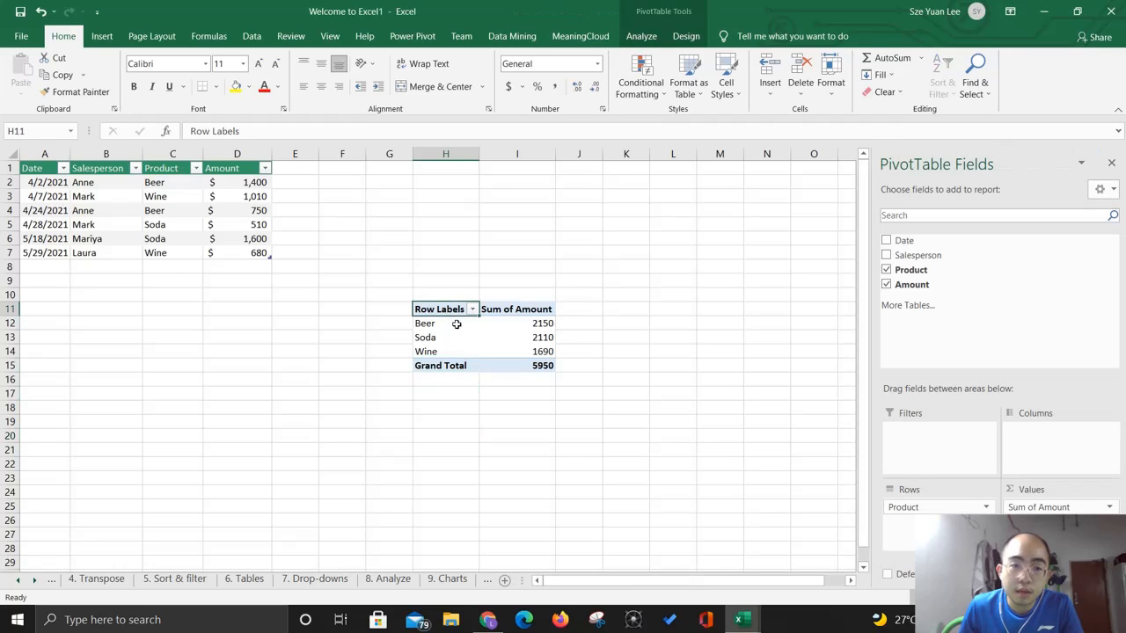
{"action": "left_click", "coordinate": [208, 186]}
{"action": "left_click", "coordinate": [518, 311]}
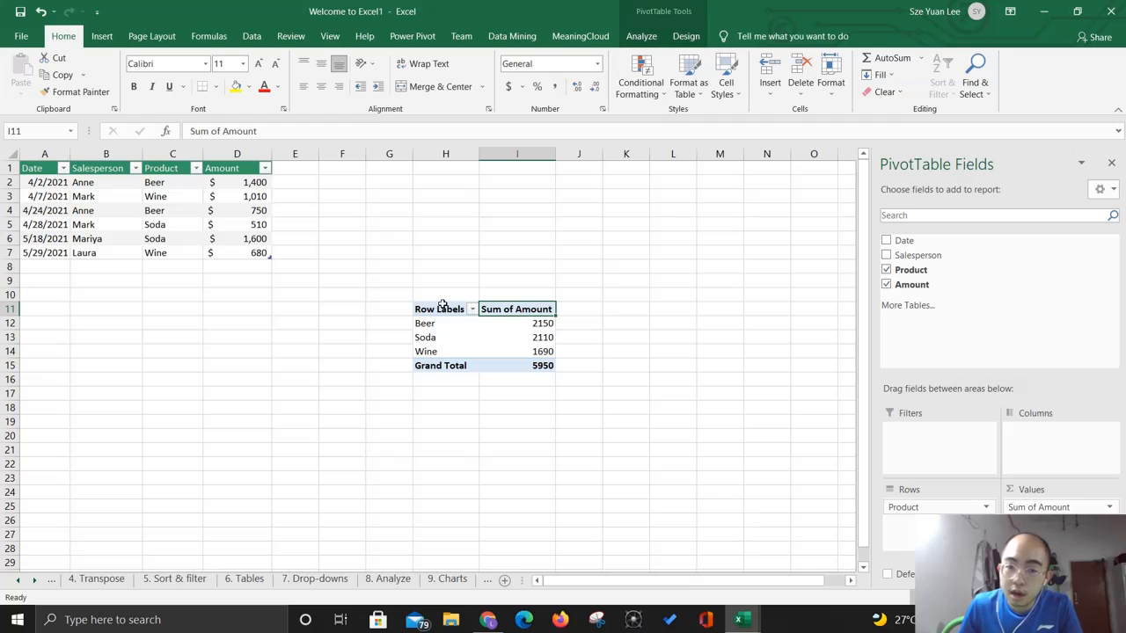
{"action": "left_click_drag", "start_coordinate": [444, 308], "coordinate": [537, 366]}
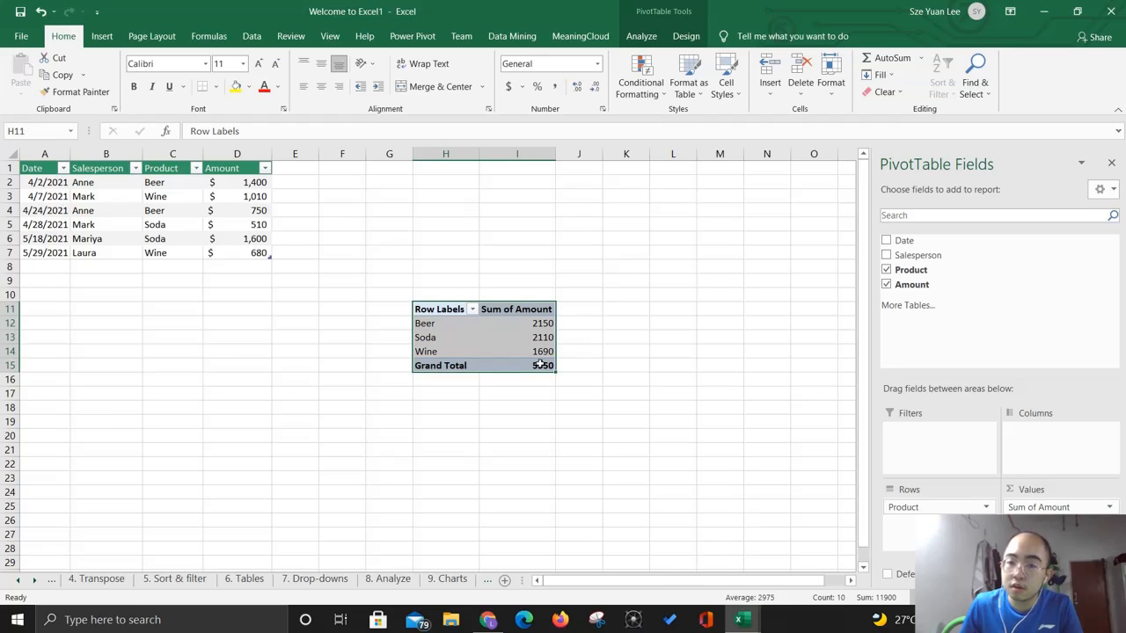
{"action": "left_click", "coordinate": [579, 318]}
{"action": "left_click", "coordinate": [544, 337]}
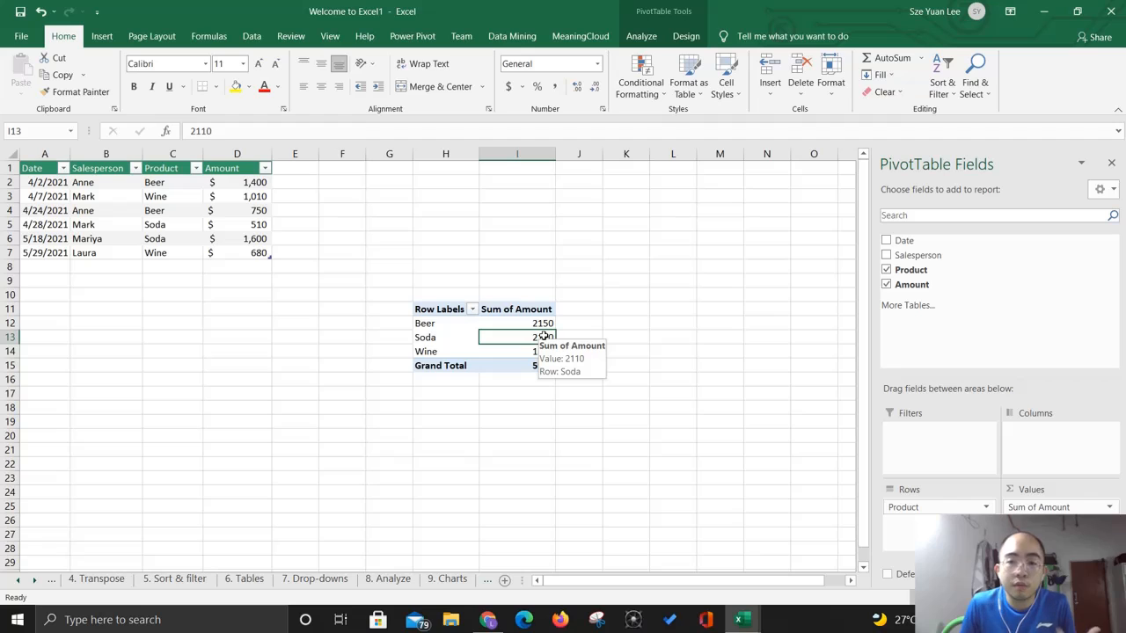
- Insert a Clustered Column PivotChart based on the PivotTable that sums Amount by Product
{"action": "left_click", "coordinate": [581, 336]}
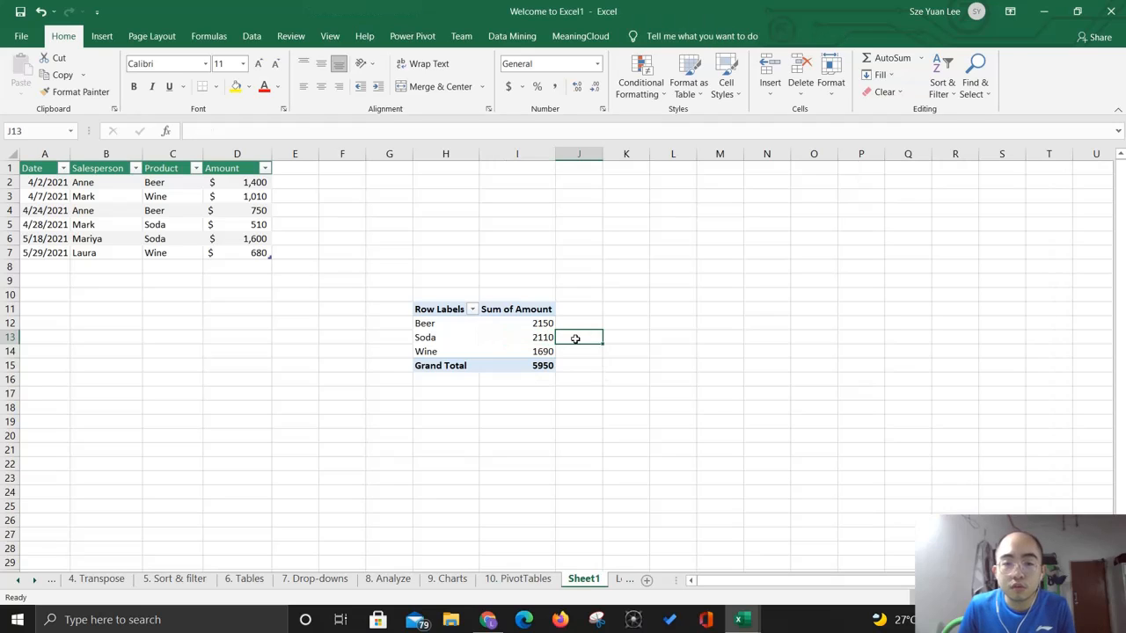
{"action": "left_click", "coordinate": [549, 335]}
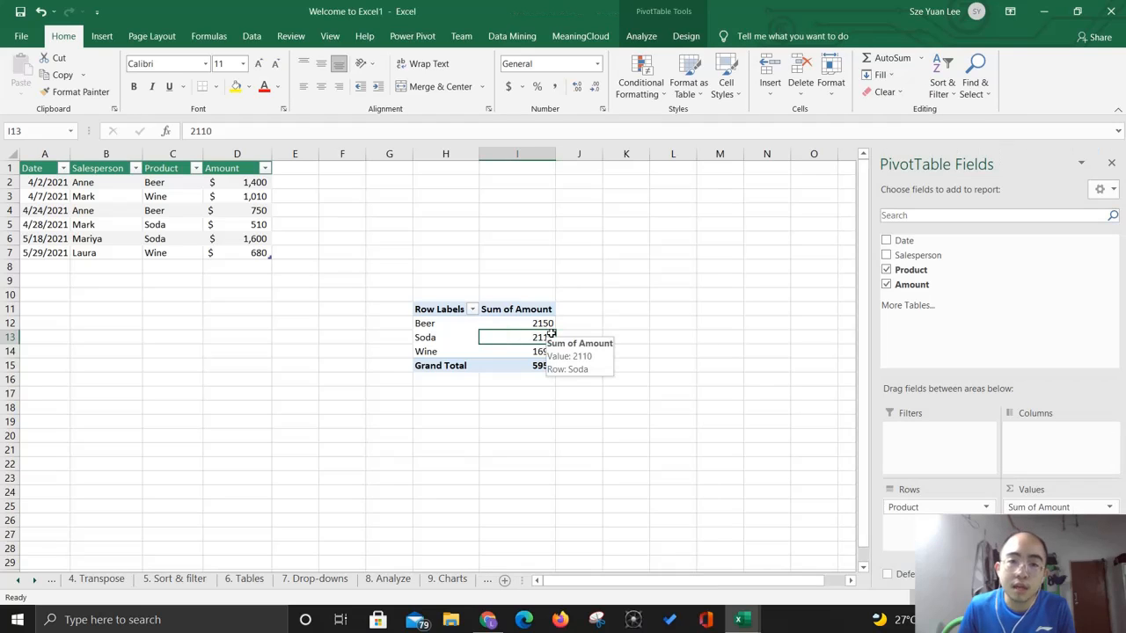
{"action": "left_click", "coordinate": [102, 38]}
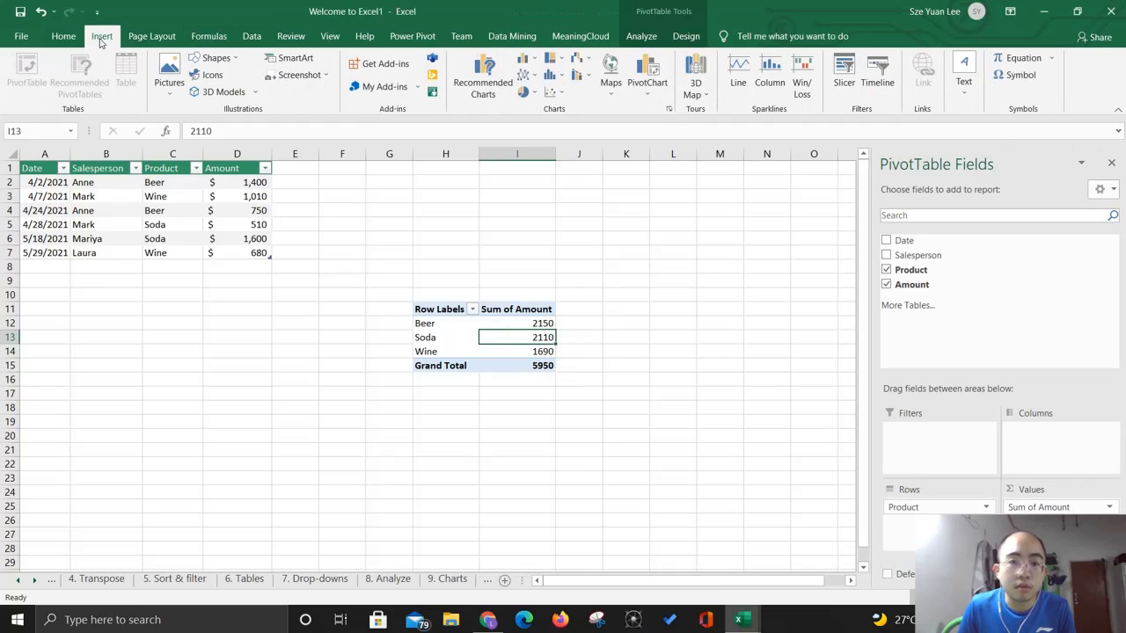
{"action": "left_click", "coordinate": [645, 92]}
{"action": "left_click", "coordinate": [642, 110]}
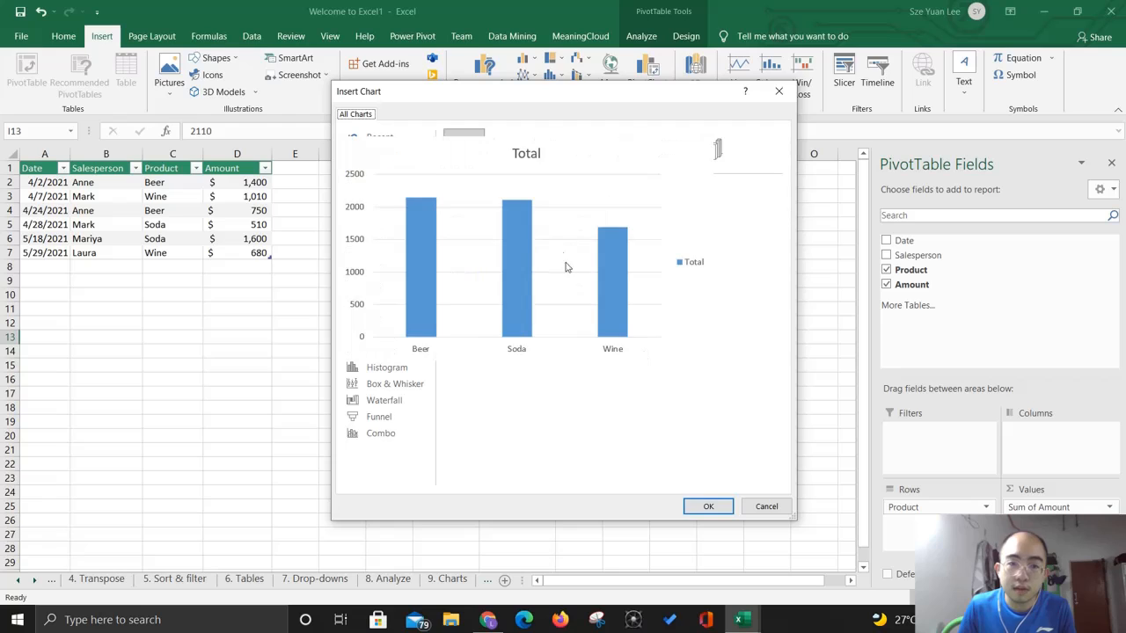
{"action": "mouse_move", "coordinate": [580, 248]}
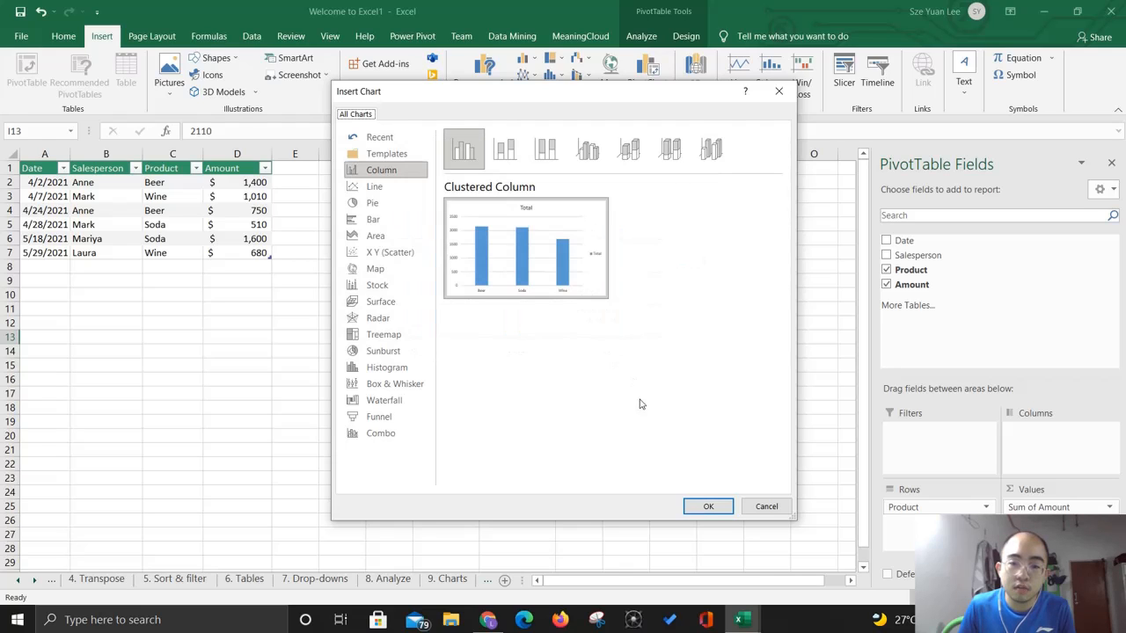
{"action": "left_click", "coordinate": [710, 505]}
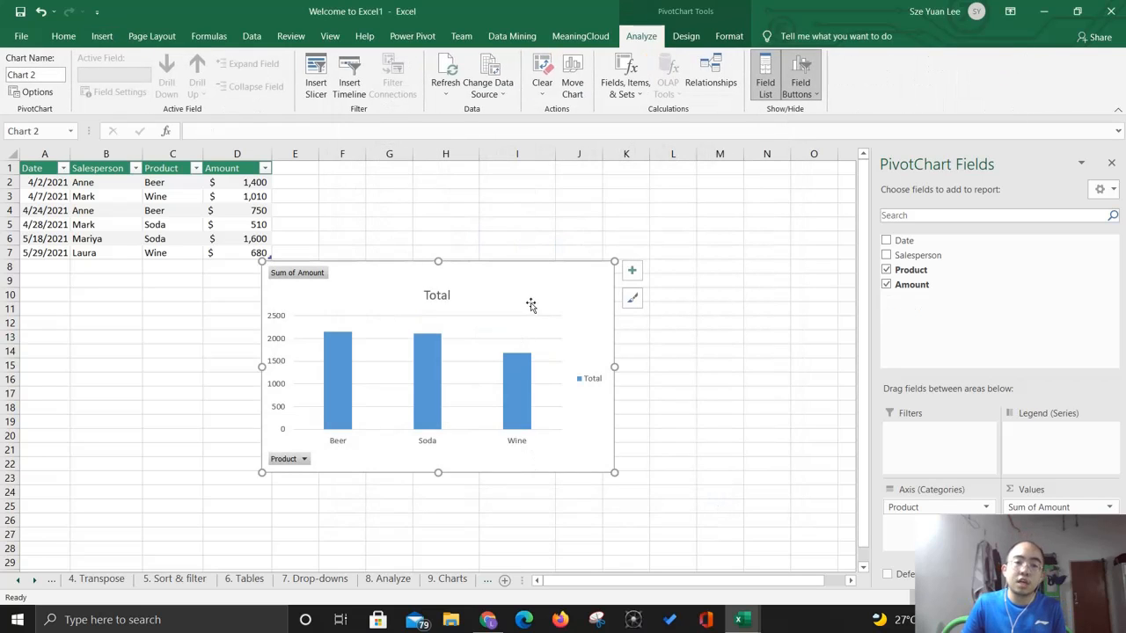
- Move the PivotChart directly beside the PivotTable, starting at column J, and hide the field list
{"action": "left_click_drag", "start_coordinate": [531, 301], "coordinate": [824, 244]}
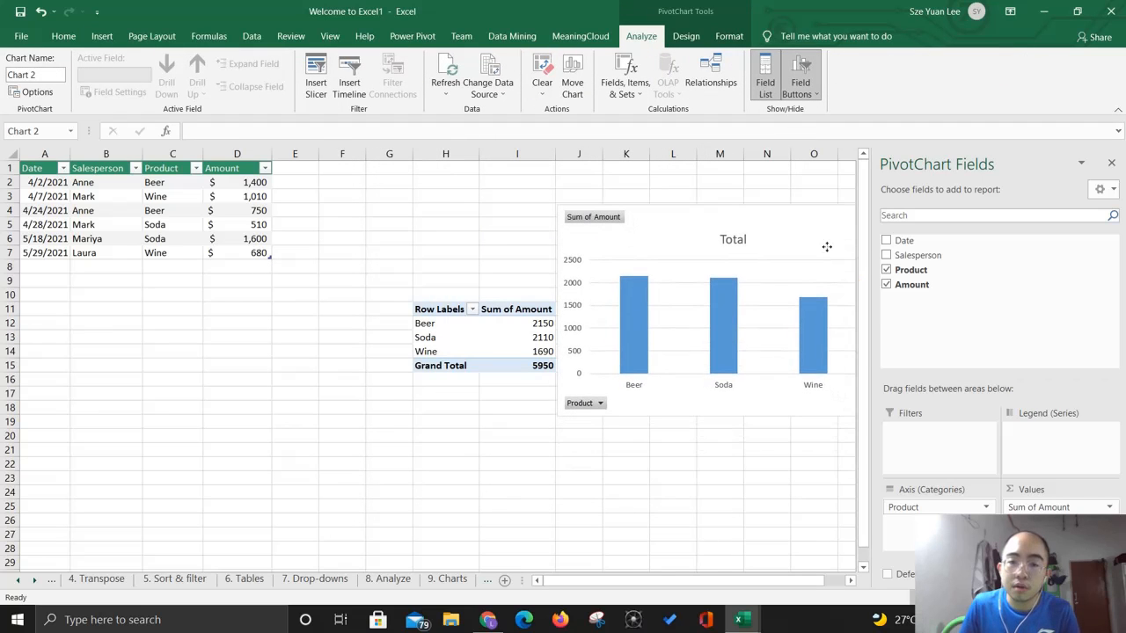
{"action": "left_click", "coordinate": [1109, 164]}
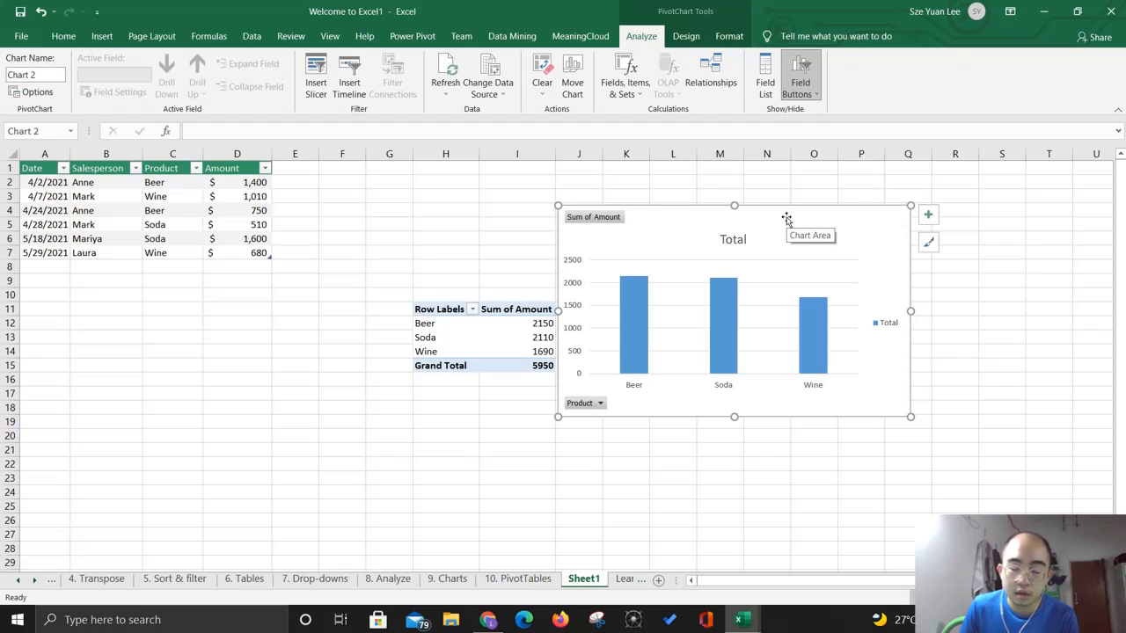
{"action": "left_click", "coordinate": [952, 295]}
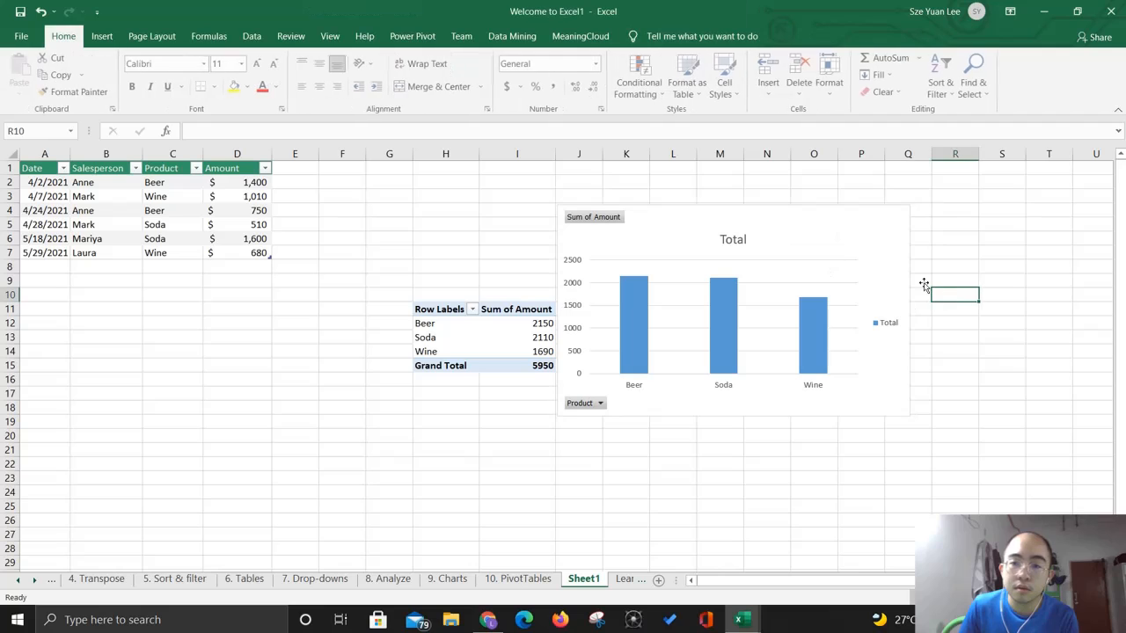
- Change the PivotChart type from Clustered Column to Line
{"action": "left_click", "coordinate": [865, 253]}
{"action": "left_click", "coordinate": [685, 36]}
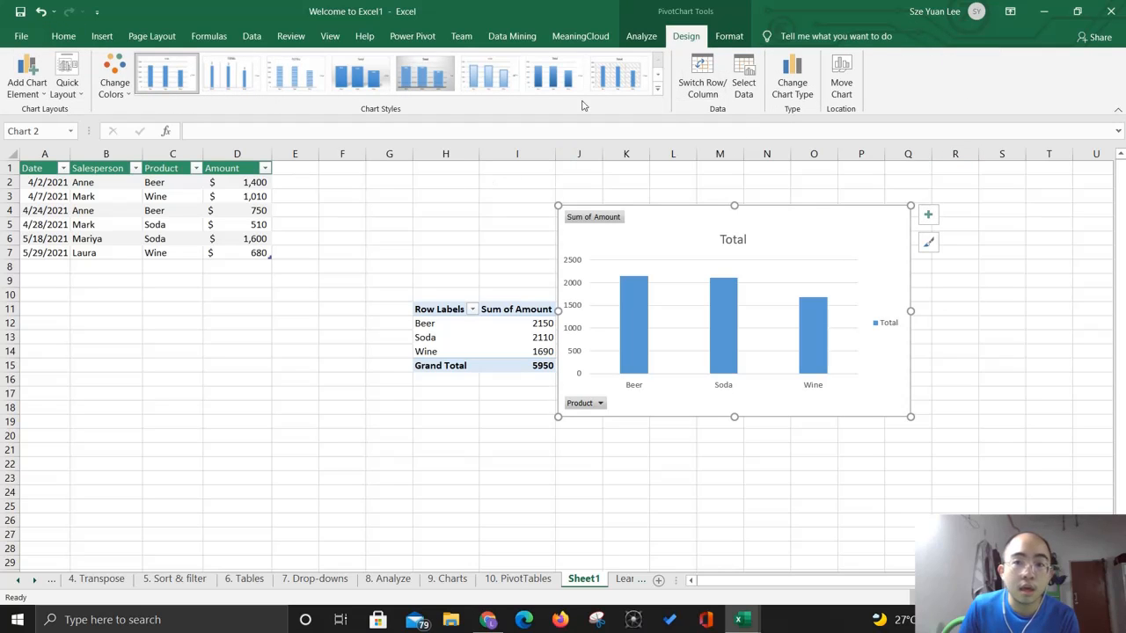
{"action": "left_click", "coordinate": [793, 88]}
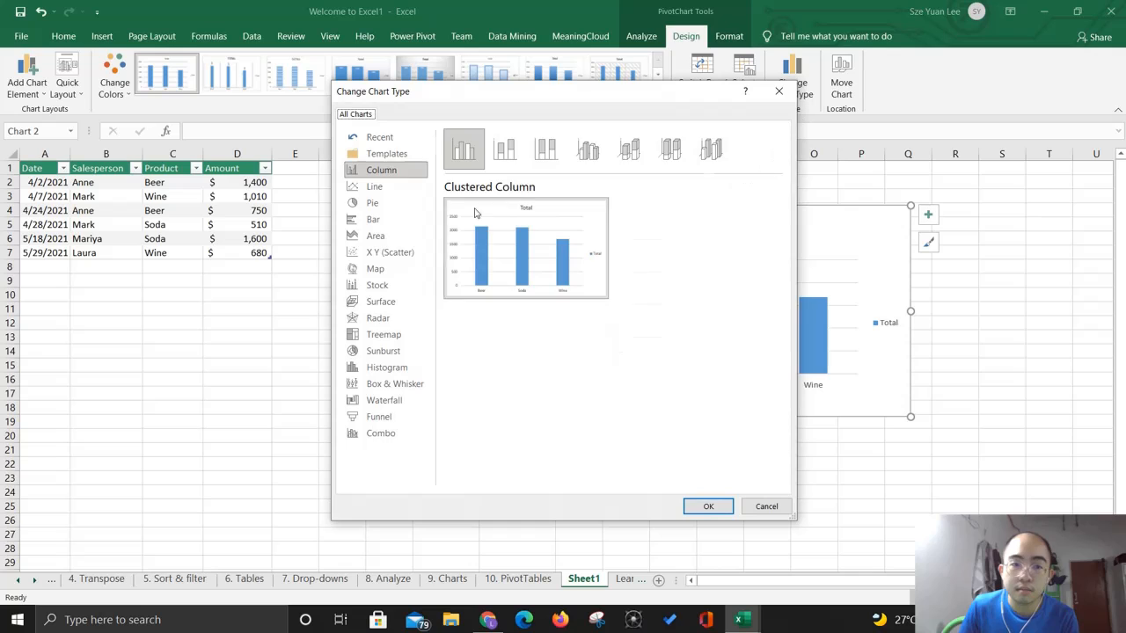
{"action": "left_click", "coordinate": [387, 185]}
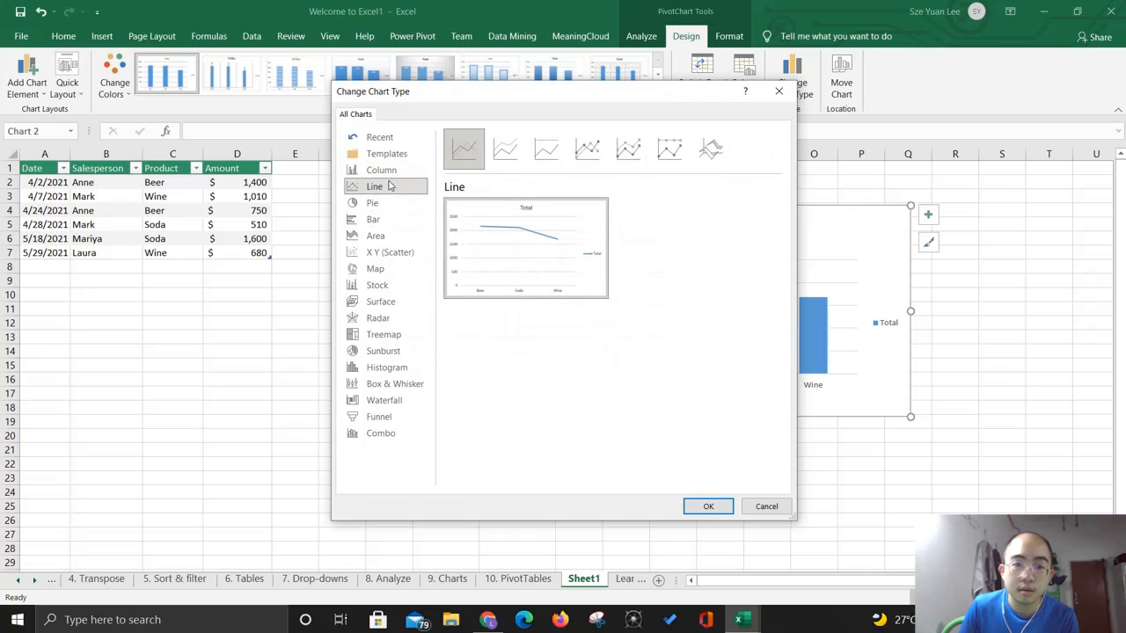
{"action": "mouse_move", "coordinate": [468, 230]}
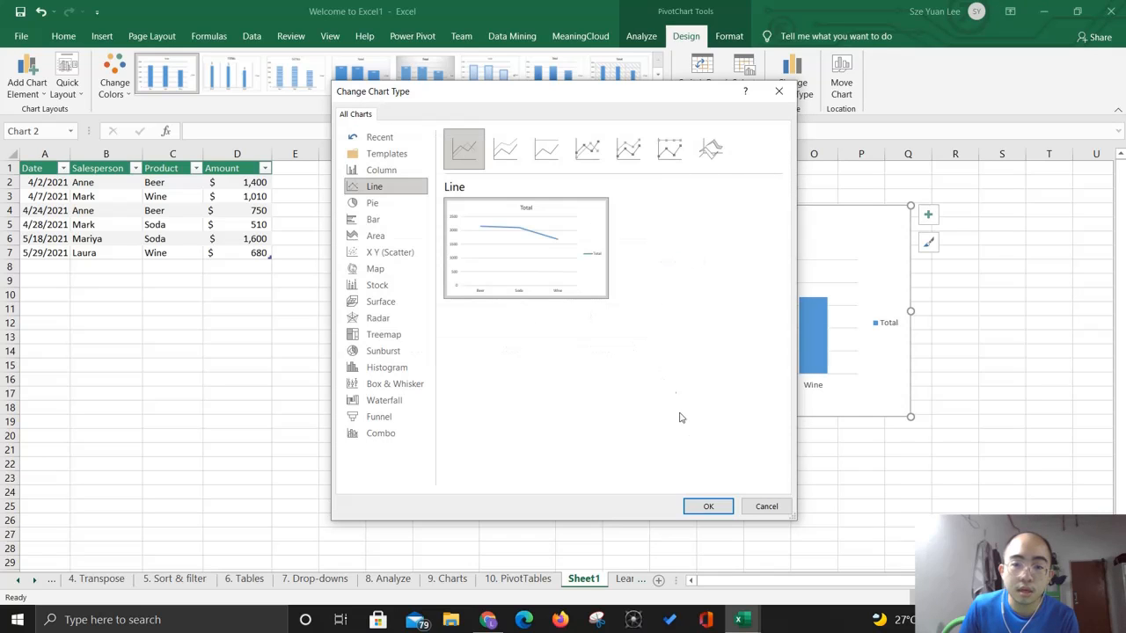
{"action": "left_click", "coordinate": [703, 510]}
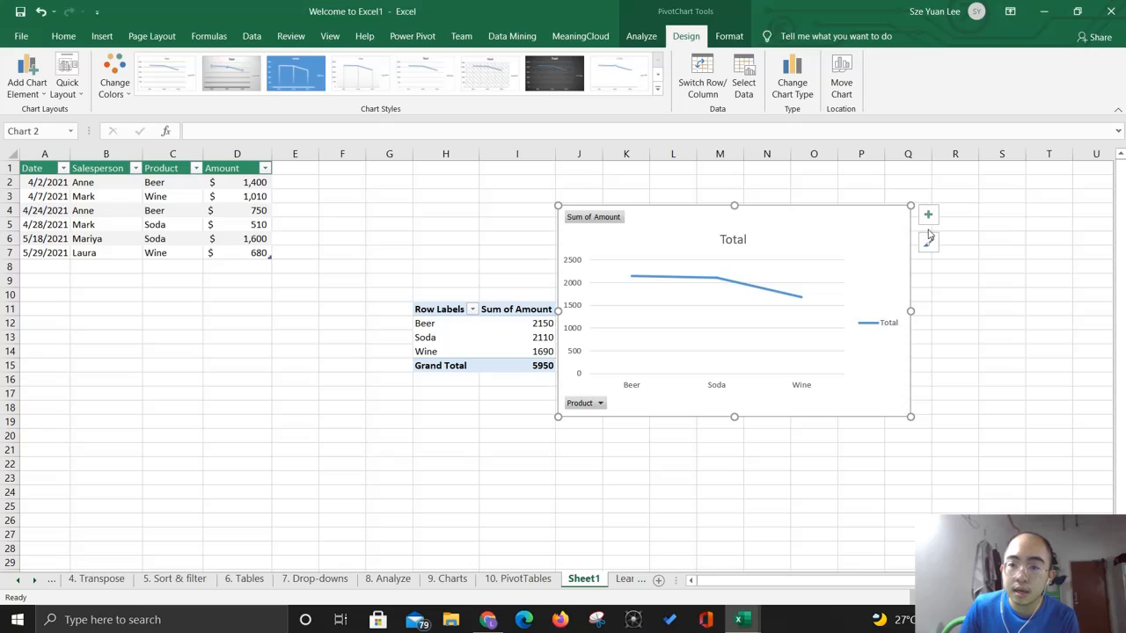
- Apply the chart style with an uppercase title and value labels on each point to the line PivotChart
{"action": "left_click", "coordinate": [286, 79]}
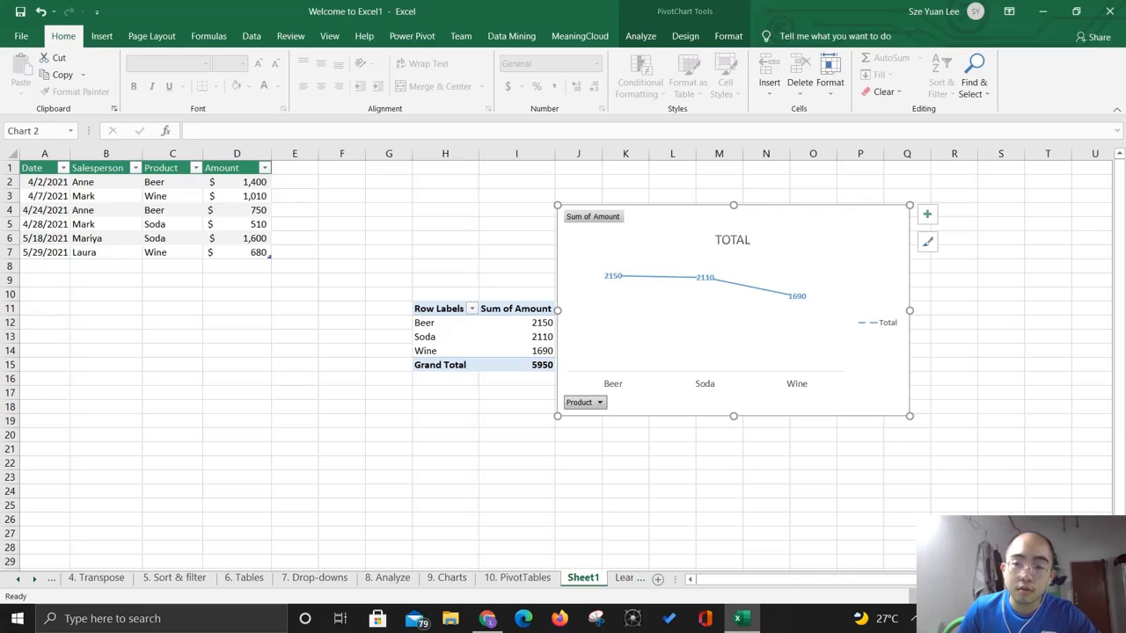
{"action": "left_click", "coordinate": [879, 438]}
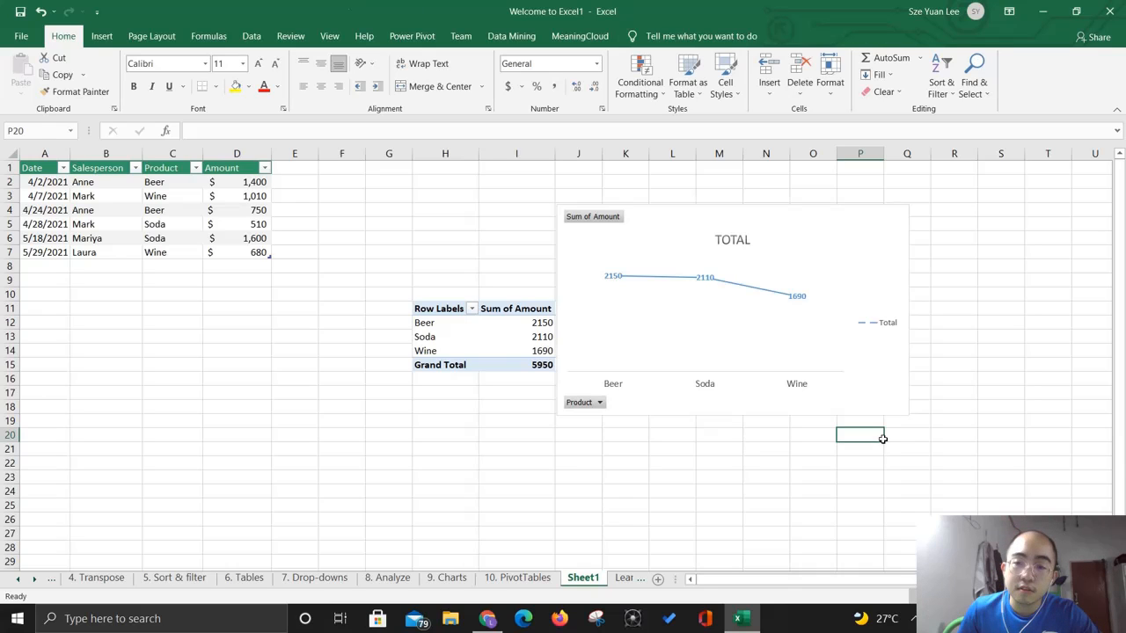
- Filter the PivotChart's Product field to exclude Soda, keeping Beer and Wine
{"action": "left_click", "coordinate": [832, 336]}
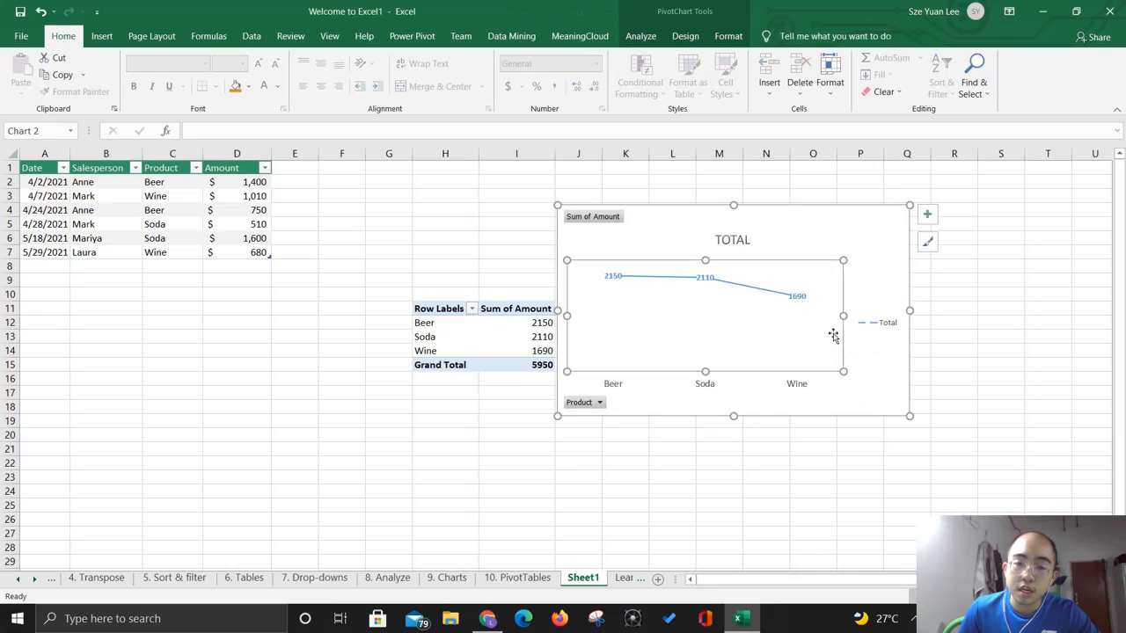
{"action": "left_click", "coordinate": [600, 402]}
{"action": "left_click", "coordinate": [600, 403]}
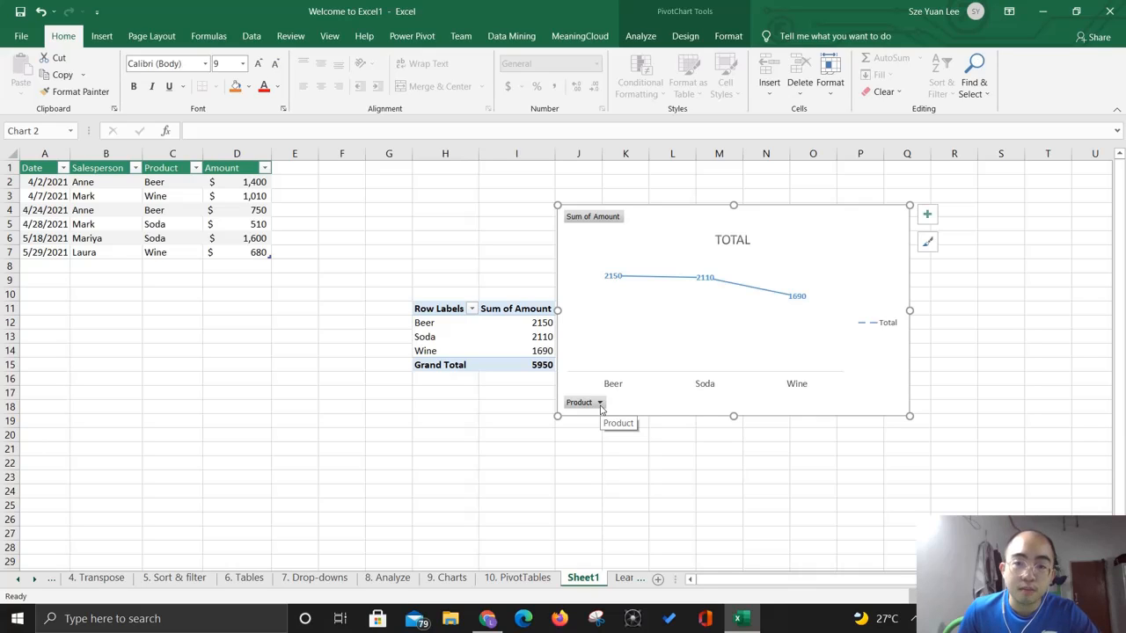
{"action": "left_click", "coordinate": [600, 403]}
{"action": "left_click", "coordinate": [445, 276]}
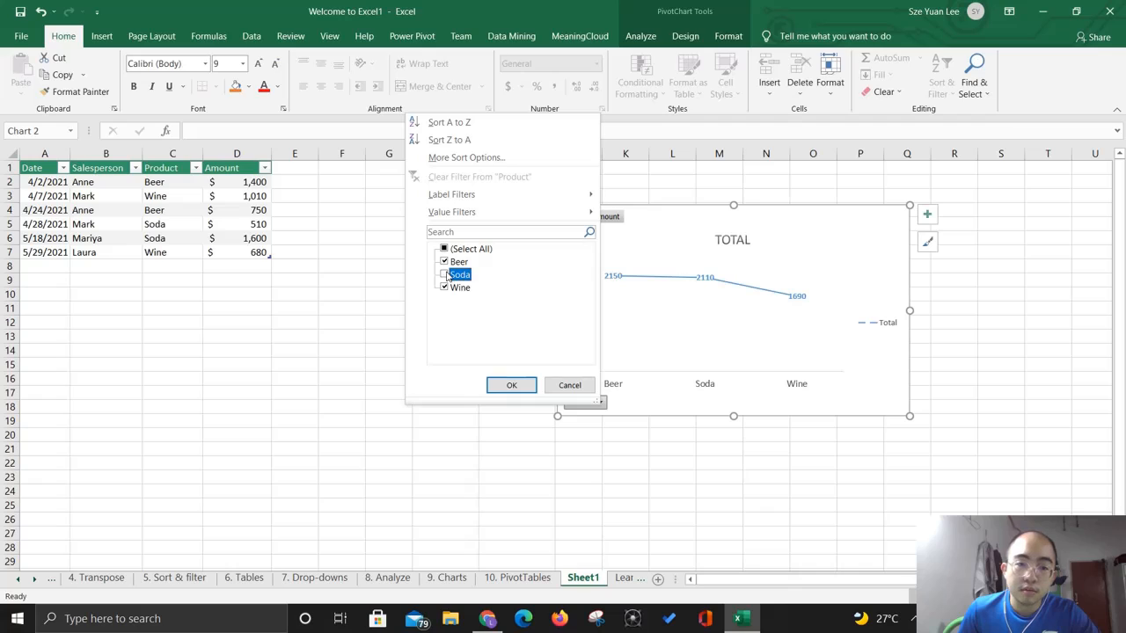
{"action": "left_click", "coordinate": [510, 387]}
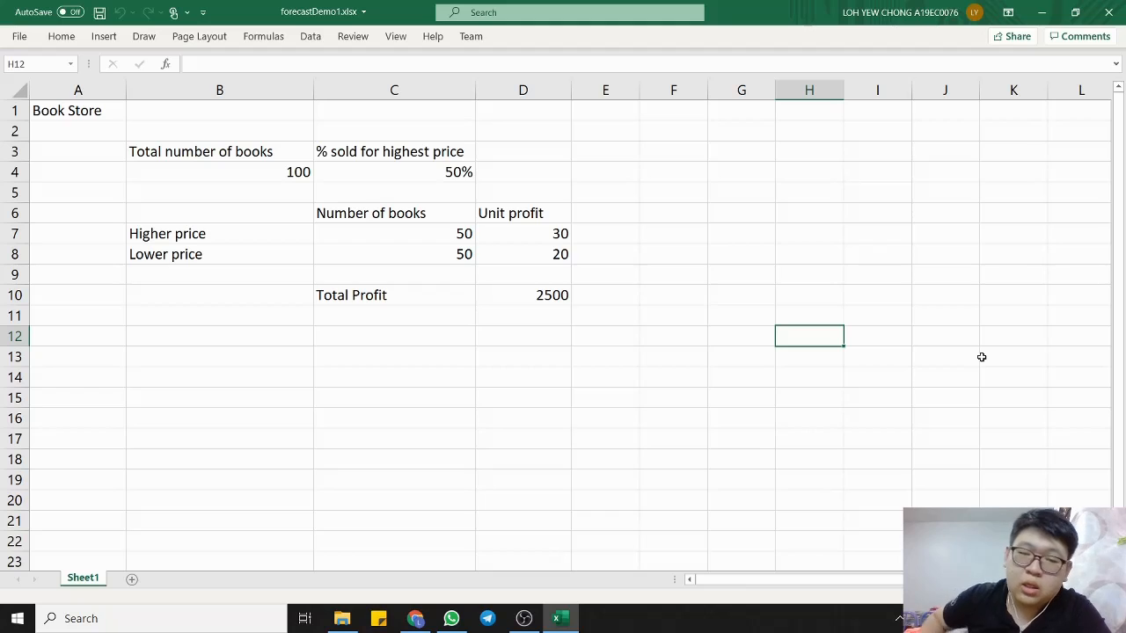
- Examine the Book Store model in forecastDemo1.xlsx, including the total number of books and the percentage sold for highest price
{"action": "left_click_drag", "start_coordinate": [65, 113], "coordinate": [599, 350]}
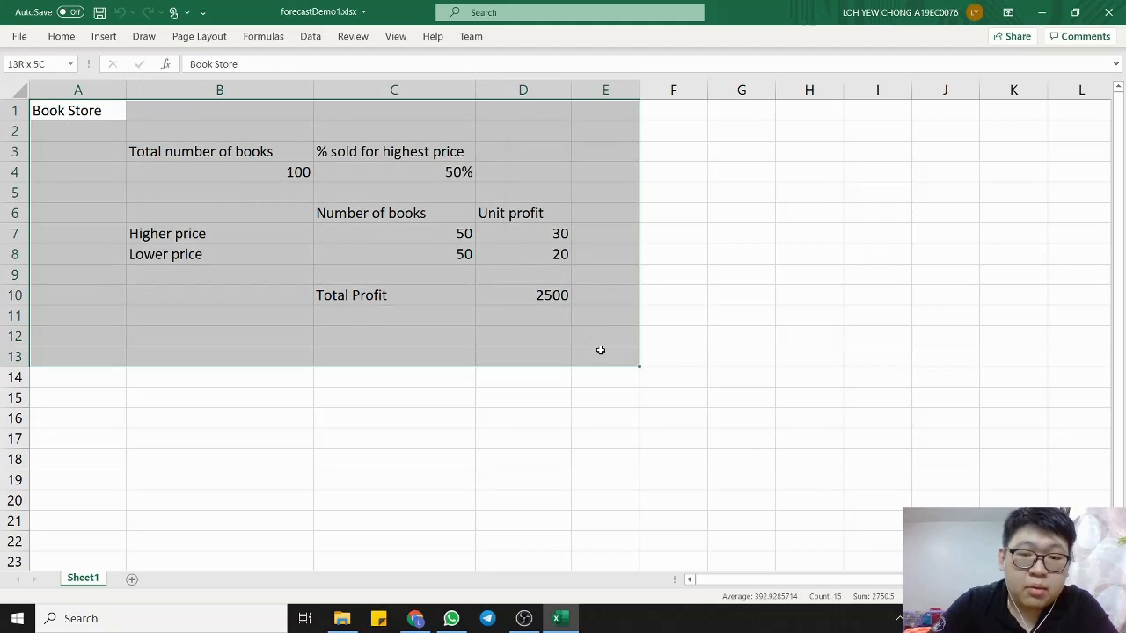
{"action": "left_click", "coordinate": [671, 339]}
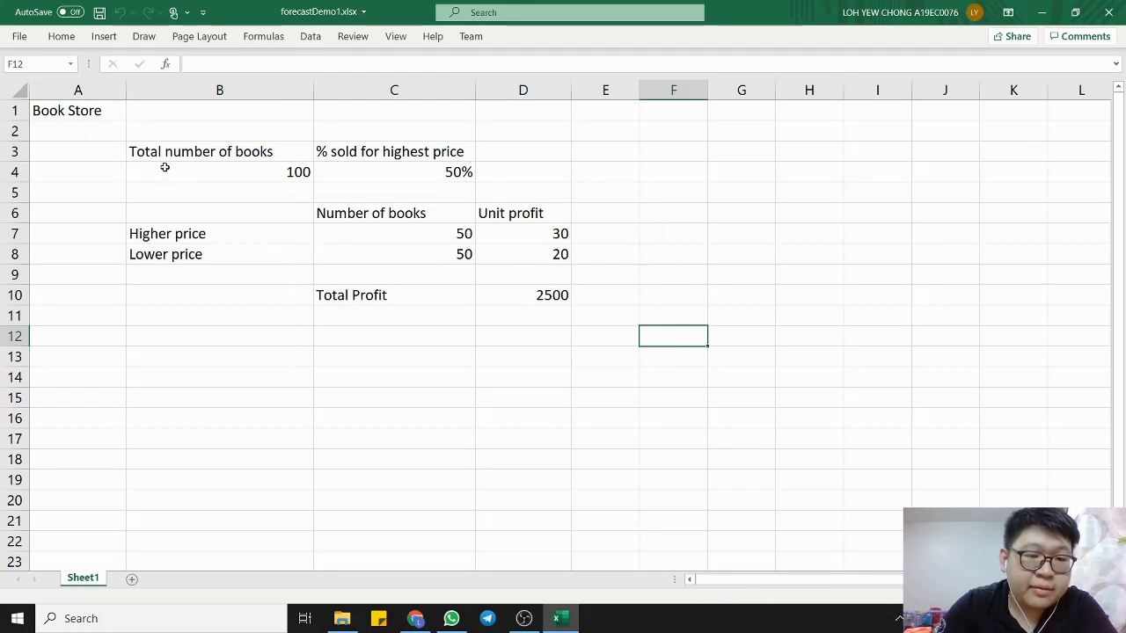
{"action": "left_click", "coordinate": [226, 173]}
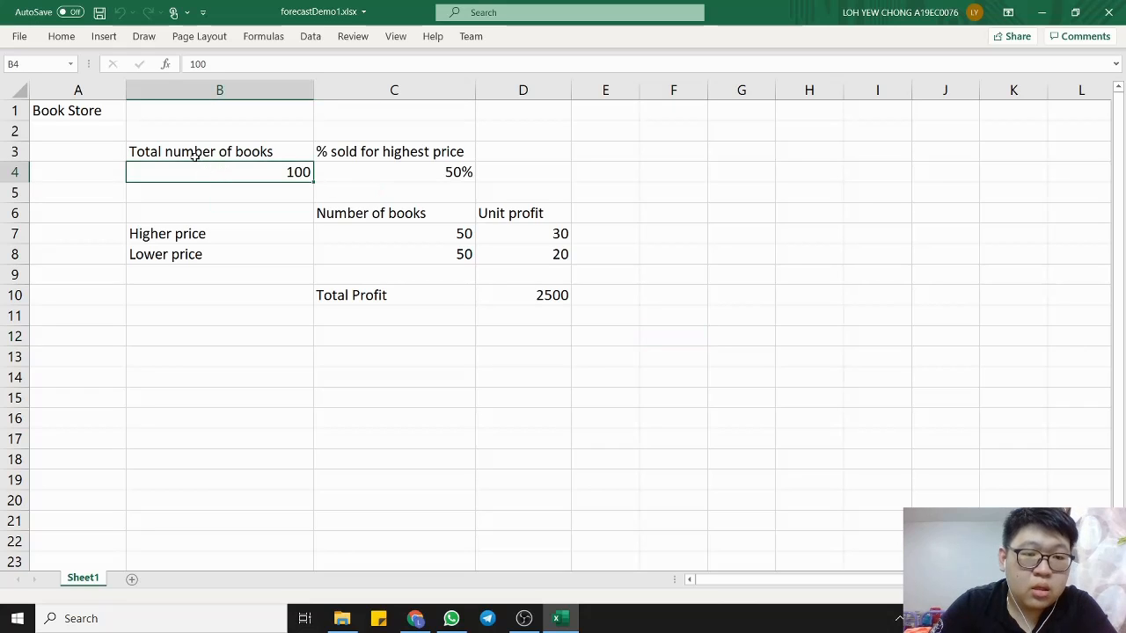
{"action": "left_click", "coordinate": [194, 155]}
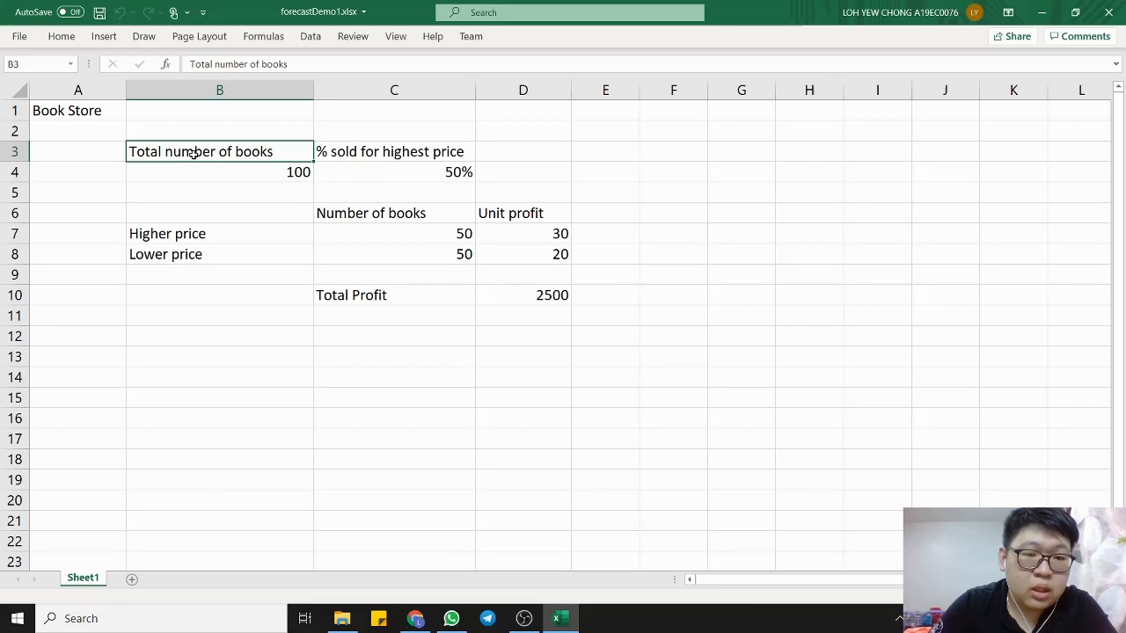
{"action": "left_click", "coordinate": [459, 173]}
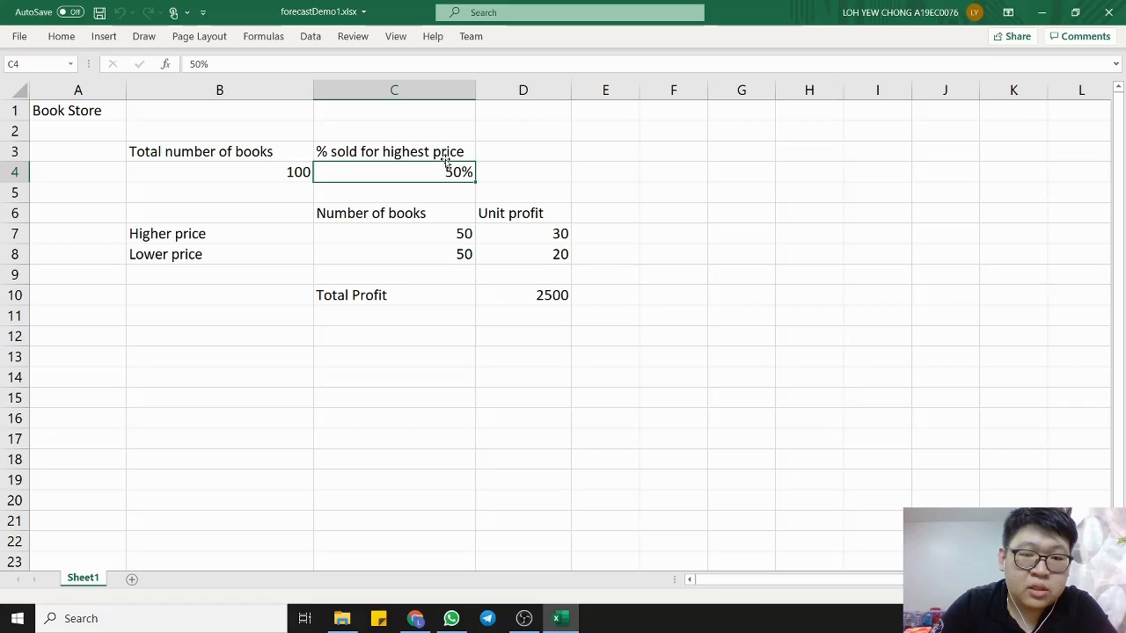
{"action": "left_click", "coordinate": [443, 154]}
- Set the % sold for highest price in C4 to 60%
{"action": "left_click", "coordinate": [458, 172]}
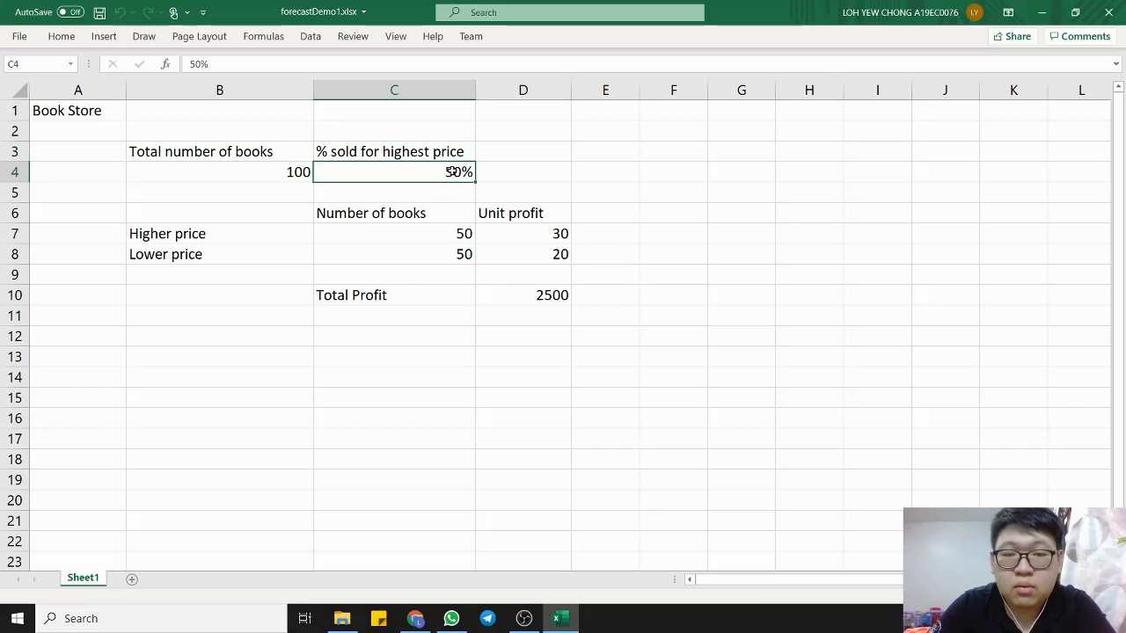
{"action": "left_click", "coordinate": [195, 64]}
{"action": "key", "text": "BackSpace"}
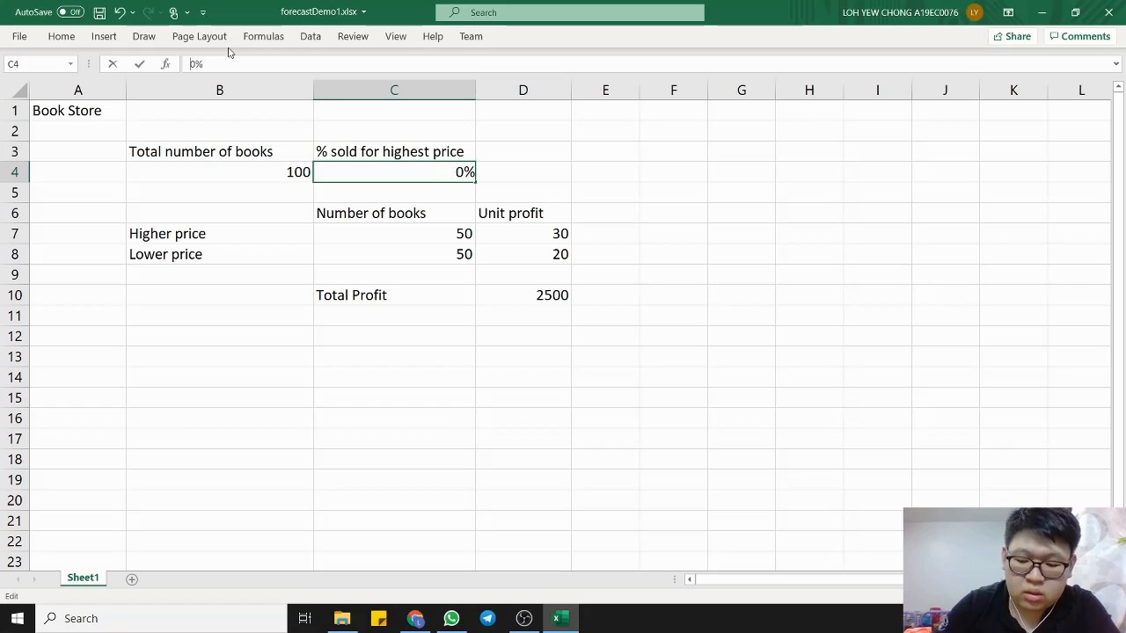
{"action": "type", "text": "6"}
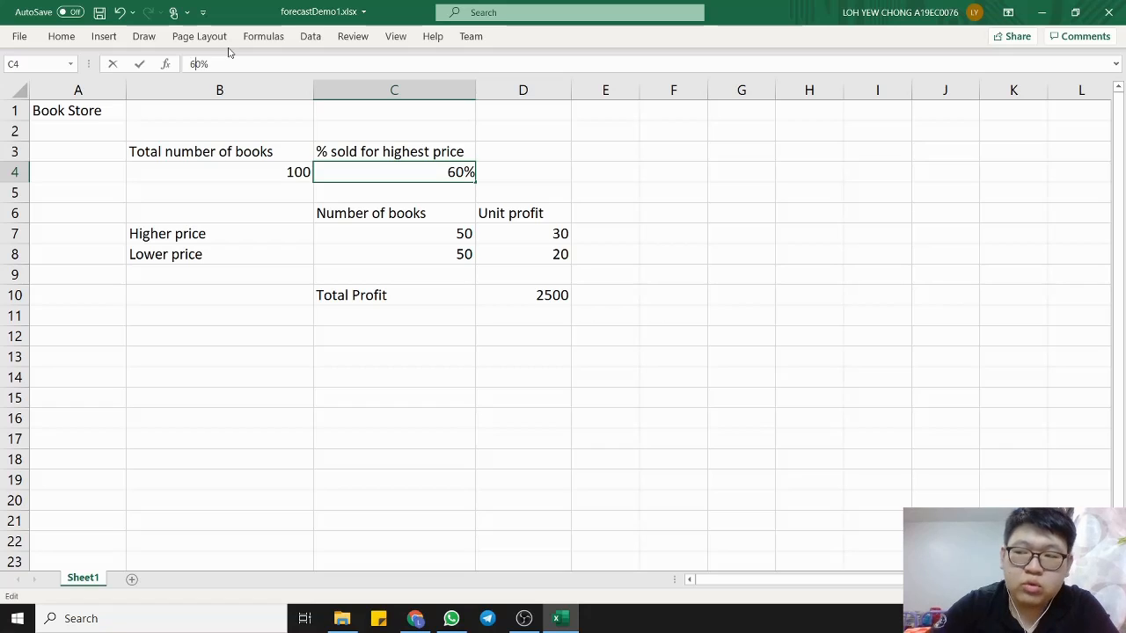
{"action": "left_click", "coordinate": [560, 173]}
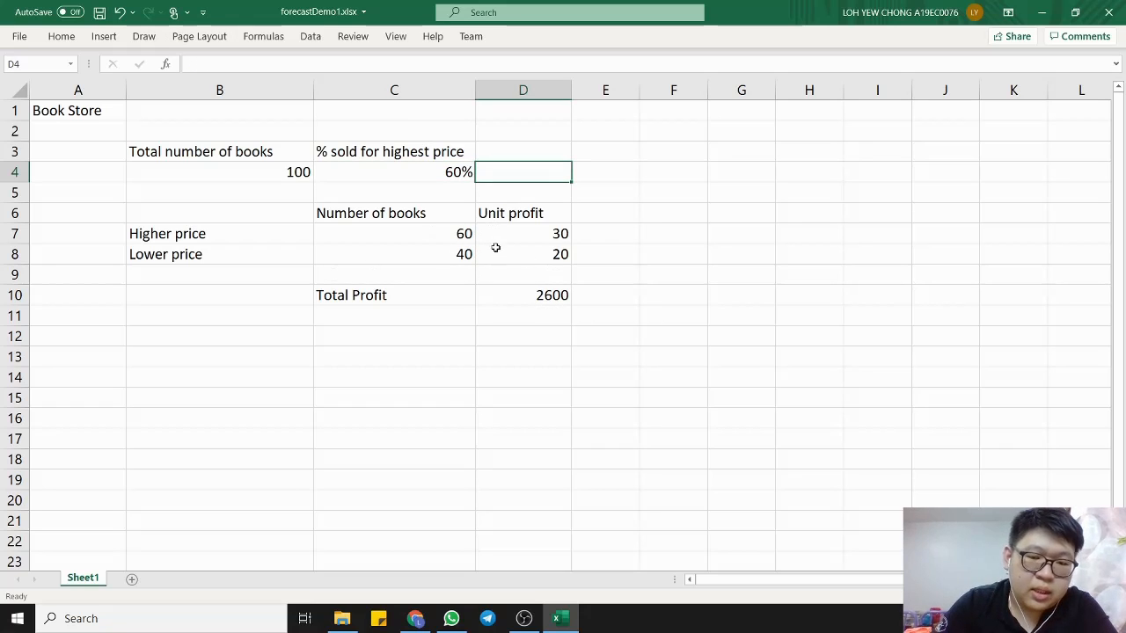
- Examine how the book quantities and unit profits in C7:D8 and the inputs in B4:C4 feed the Total Profit formula in D10
{"action": "left_click", "coordinate": [421, 235]}
{"action": "left_click", "coordinate": [427, 253]}
{"action": "left_click", "coordinate": [515, 236]}
{"action": "left_click", "coordinate": [502, 256]}
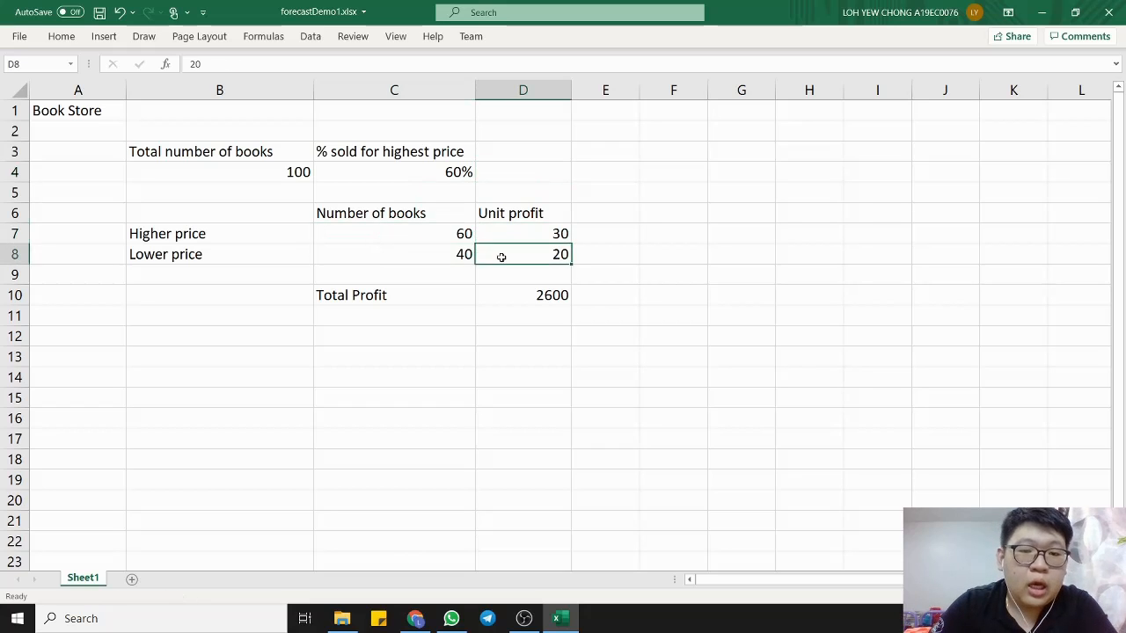
{"action": "left_click", "coordinate": [428, 253]}
{"action": "left_click", "coordinate": [432, 233]}
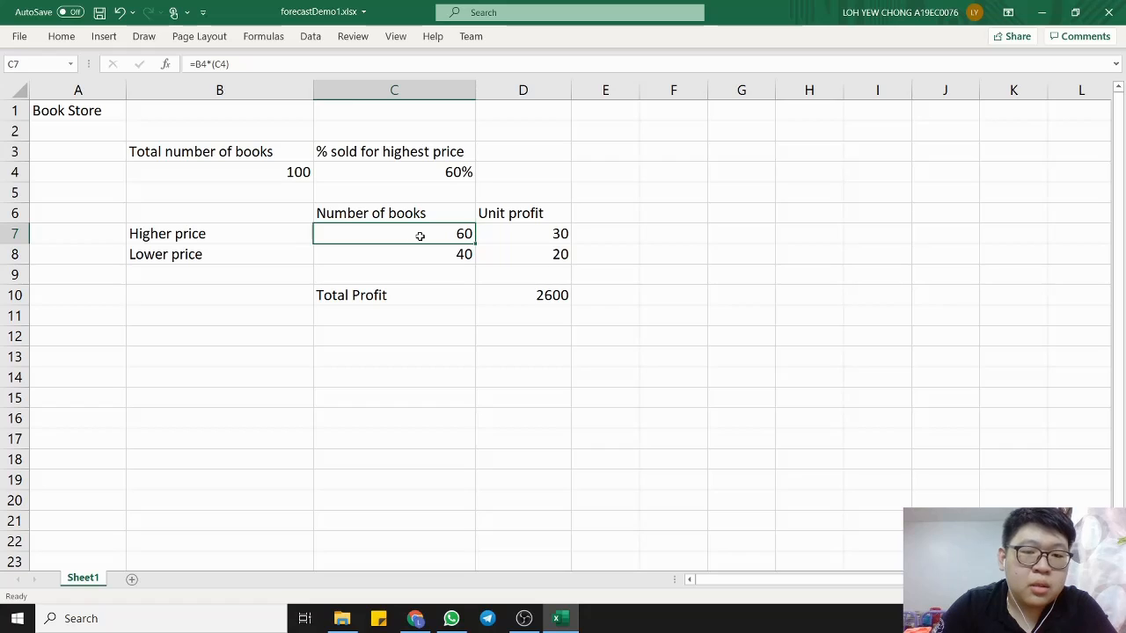
{"action": "left_click", "coordinate": [546, 296]}
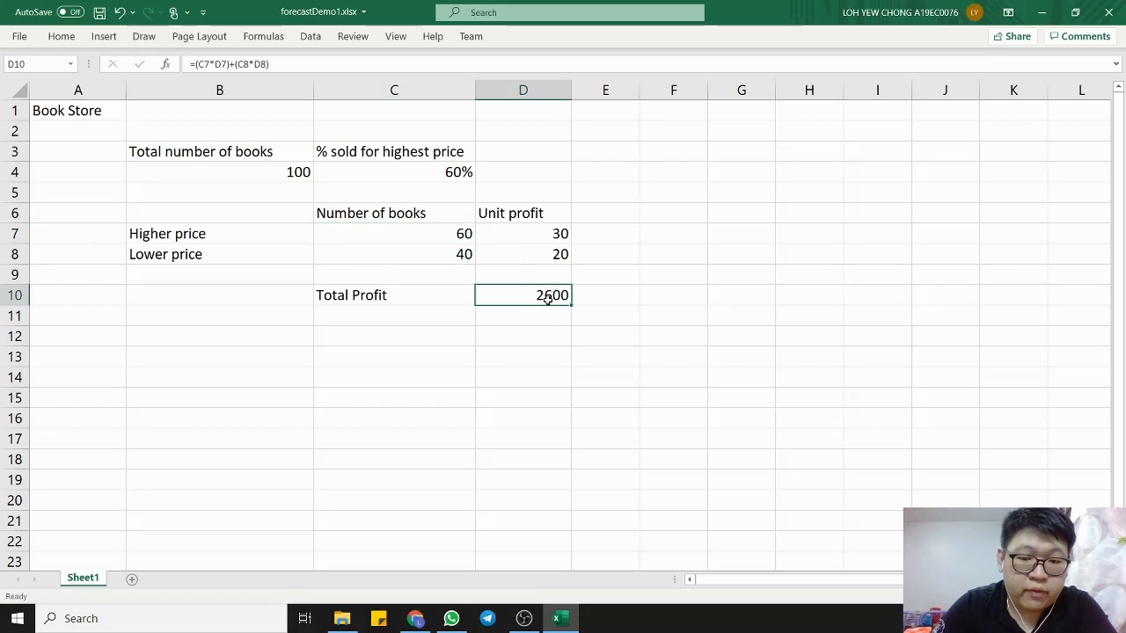
{"action": "left_click", "coordinate": [443, 175]}
{"action": "left_click", "coordinate": [234, 180]}
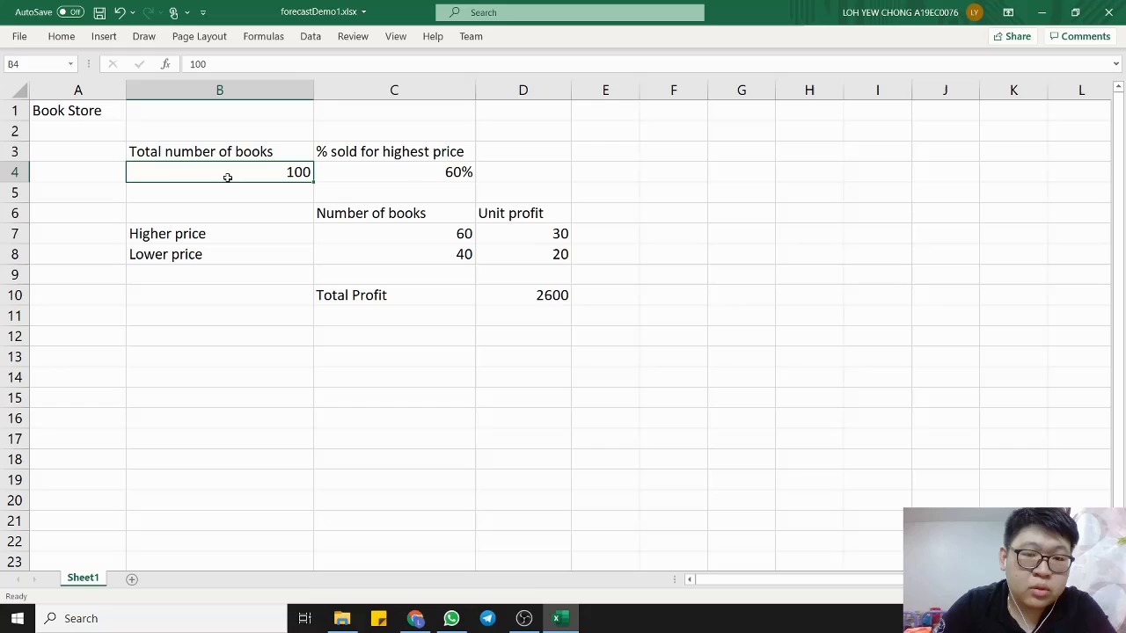
{"action": "left_click", "coordinate": [409, 155]}
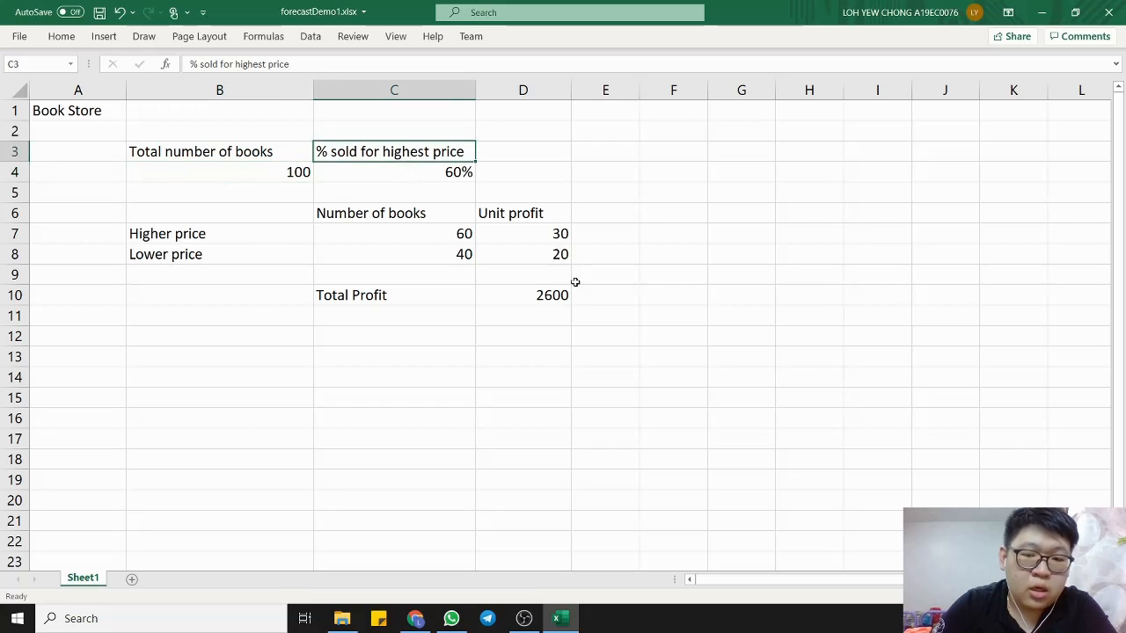
{"action": "left_click", "coordinate": [538, 301]}
{"action": "left_click", "coordinate": [204, 245]}
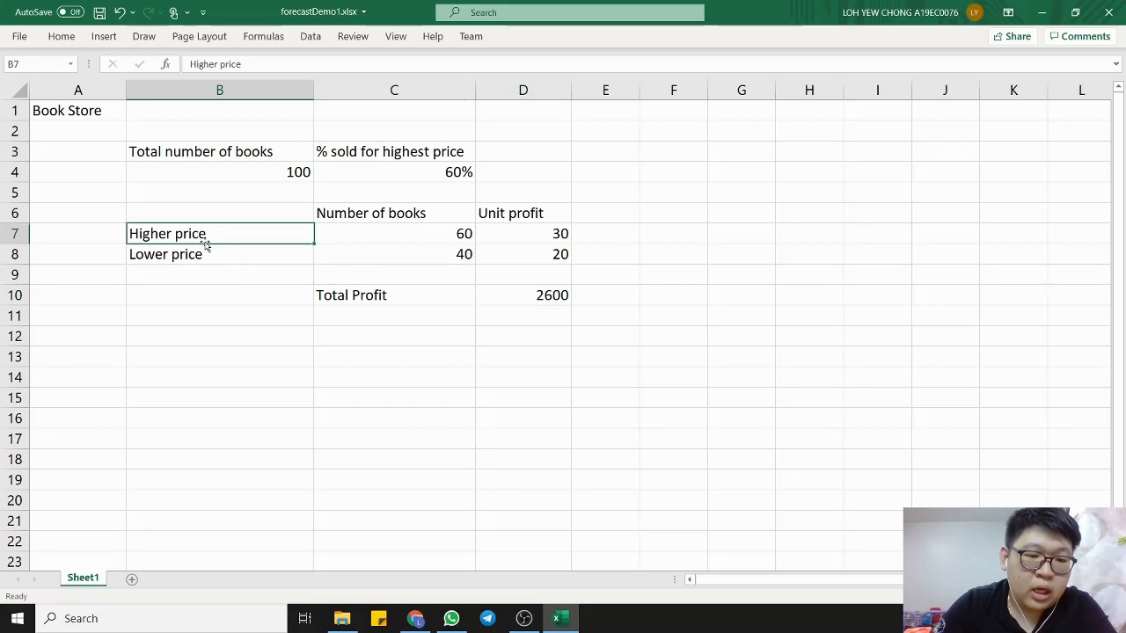
- Set the unit profit for higher-price books in D7 to 50
{"action": "left_click", "coordinate": [538, 238]}
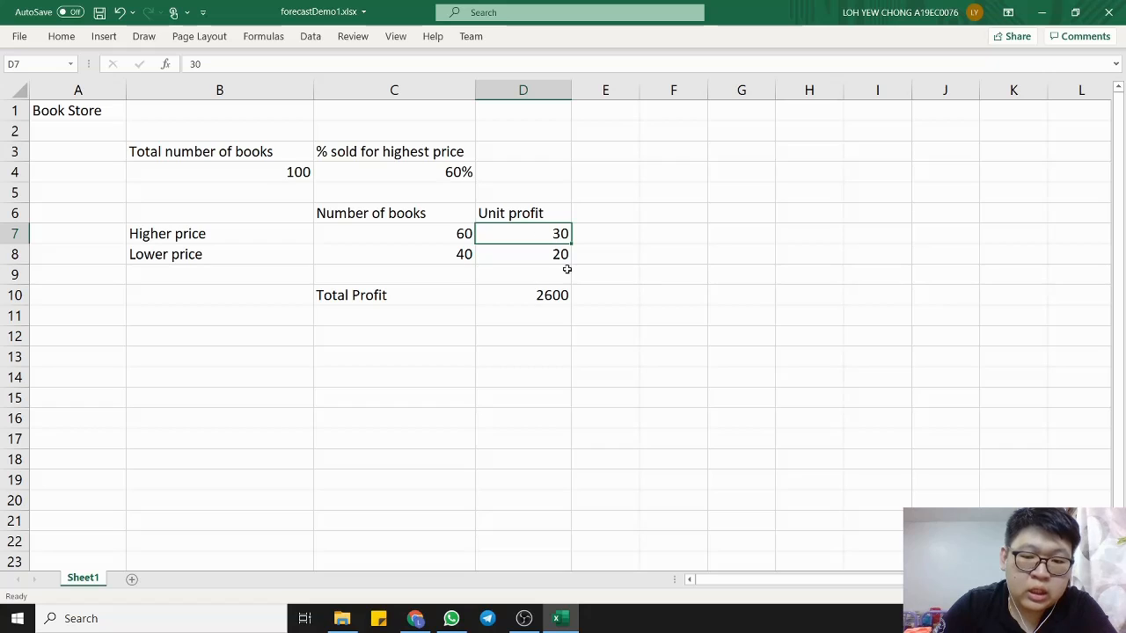
{"action": "left_click", "coordinate": [553, 257]}
{"action": "double_click", "coordinate": [560, 235]}
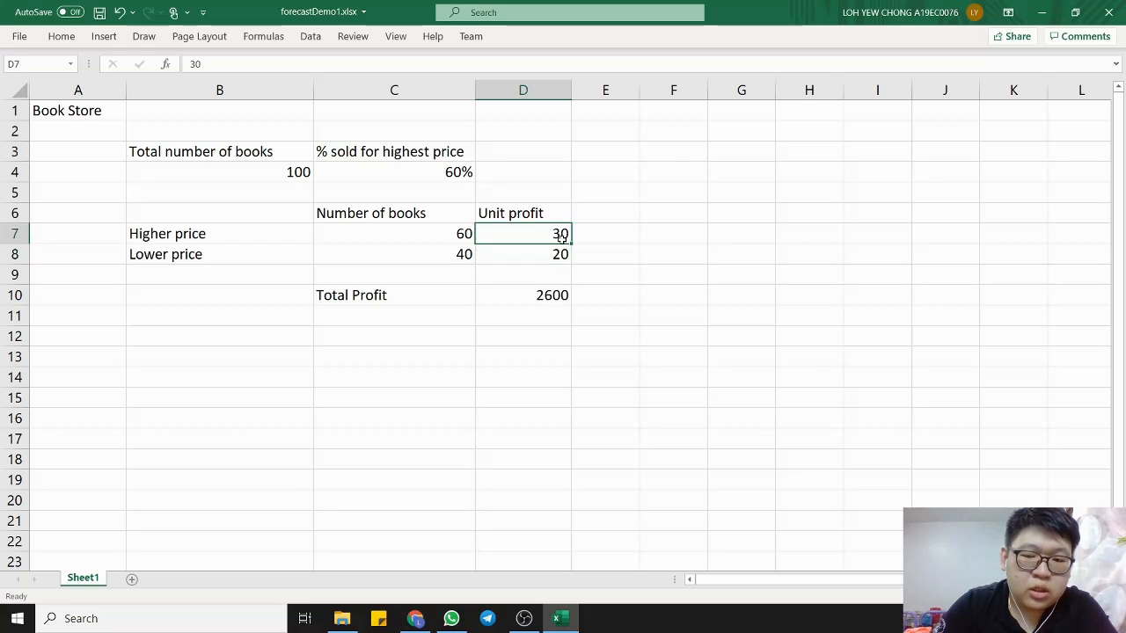
{"action": "key", "text": "BackSpace"}
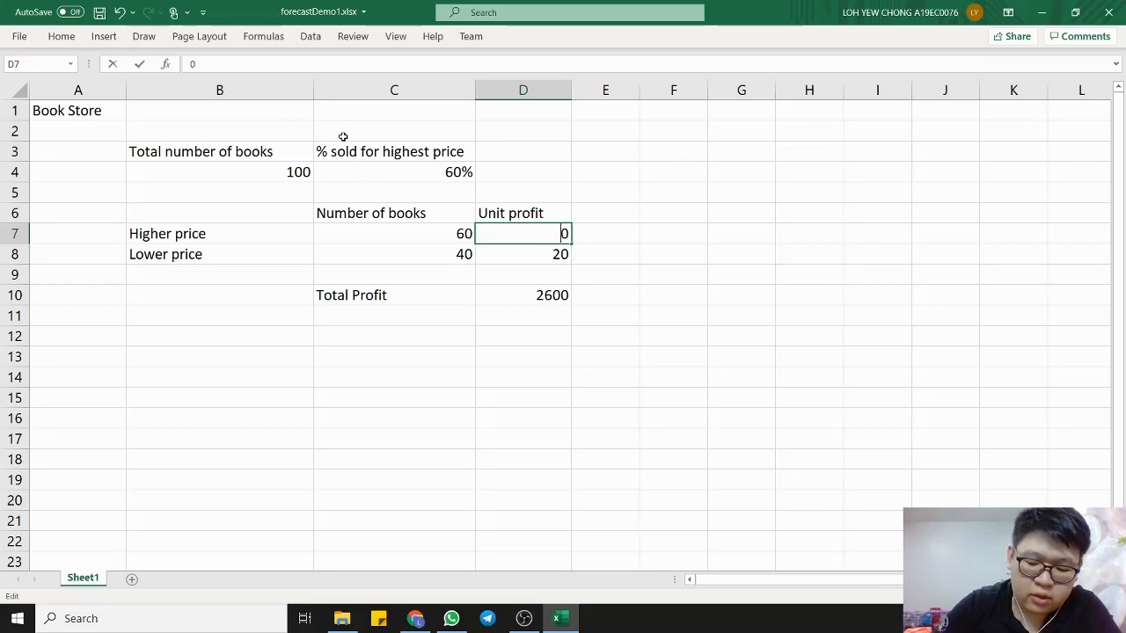
{"action": "left_click", "coordinate": [651, 220]}
{"action": "left_click", "coordinate": [626, 236]}
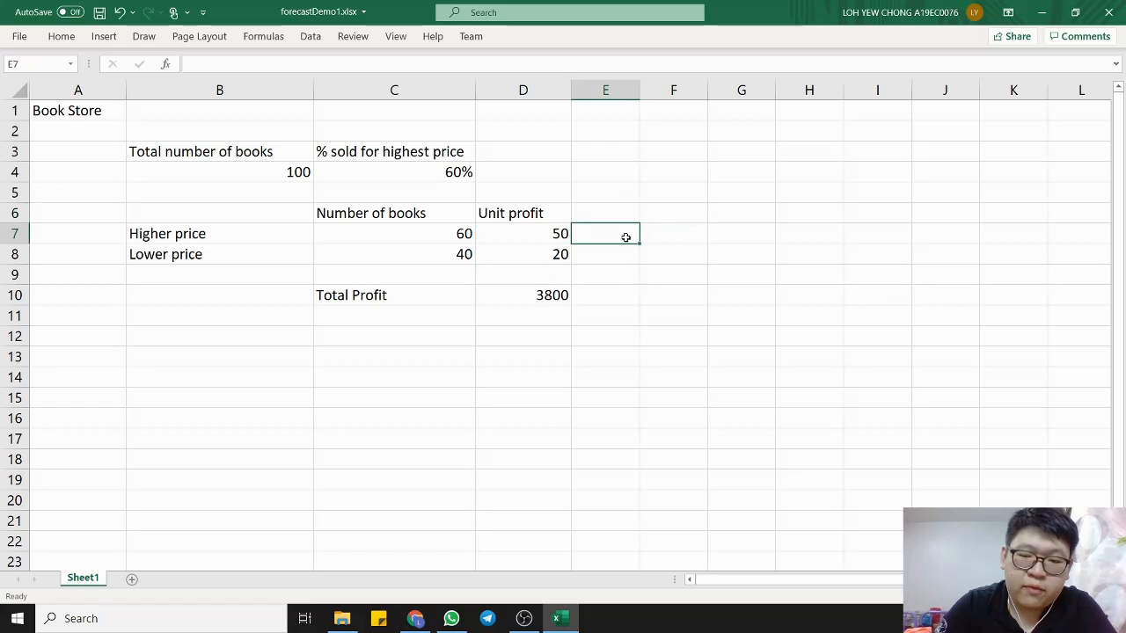
{"action": "left_click", "coordinate": [556, 260]}
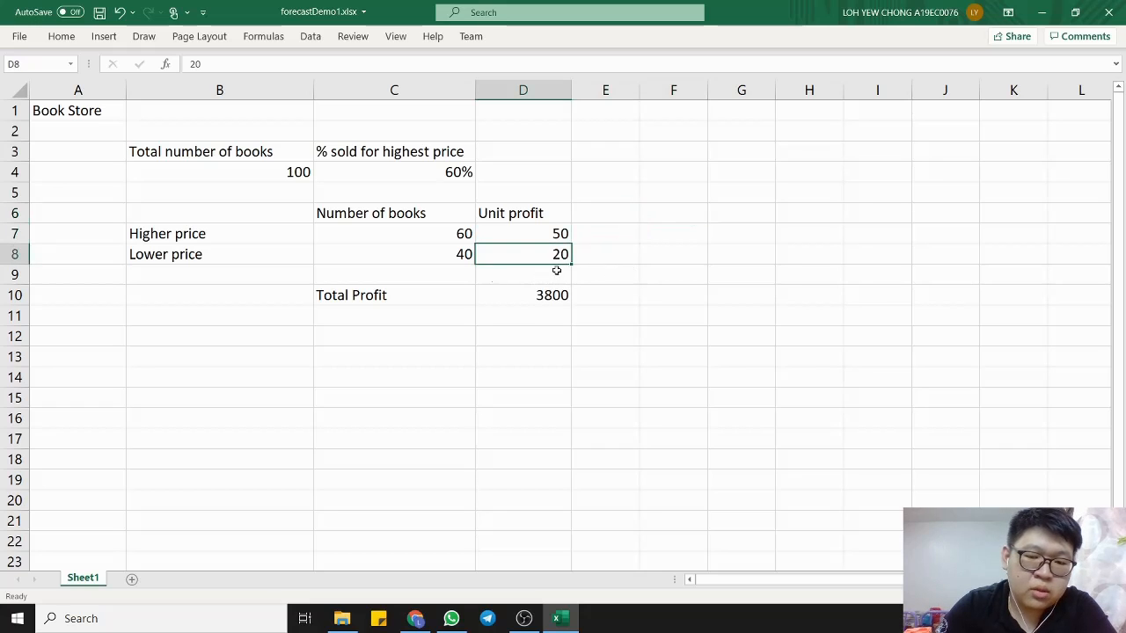
{"action": "left_click", "coordinate": [156, 256]}
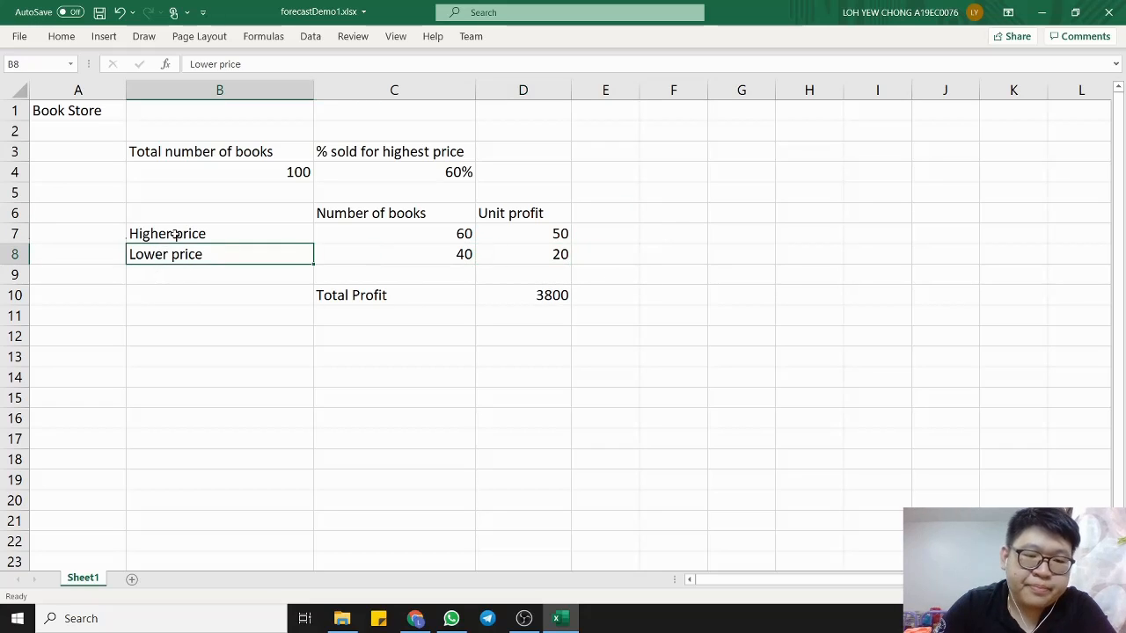
{"action": "left_click", "coordinate": [178, 234]}
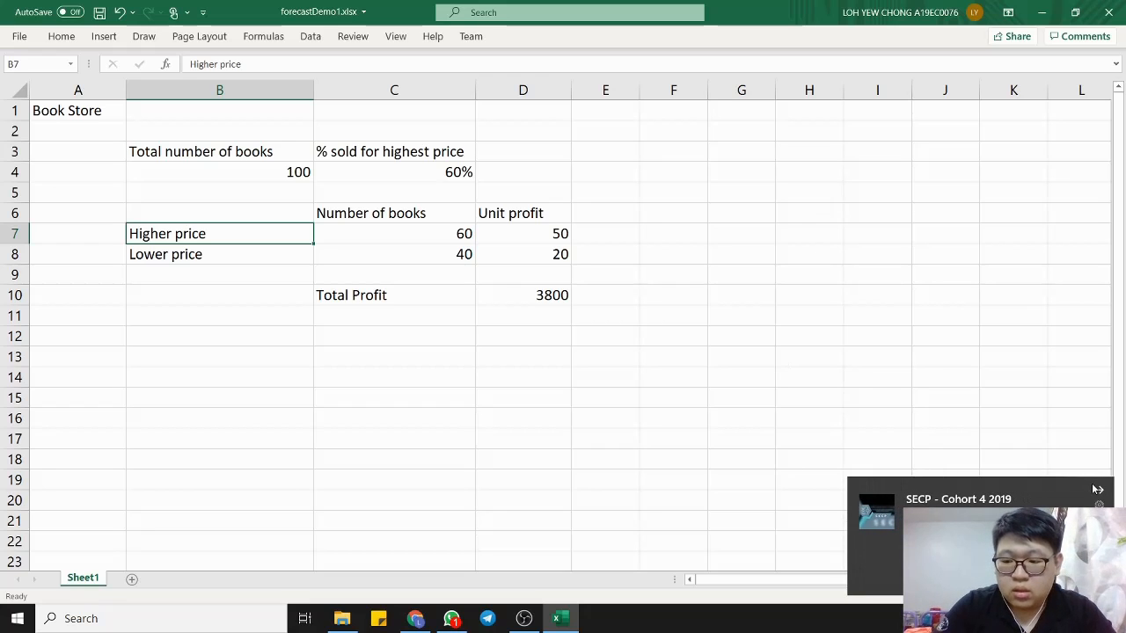
- Dismiss the incoming chat notification and close WhatsApp
{"action": "left_click", "coordinate": [1097, 489]}
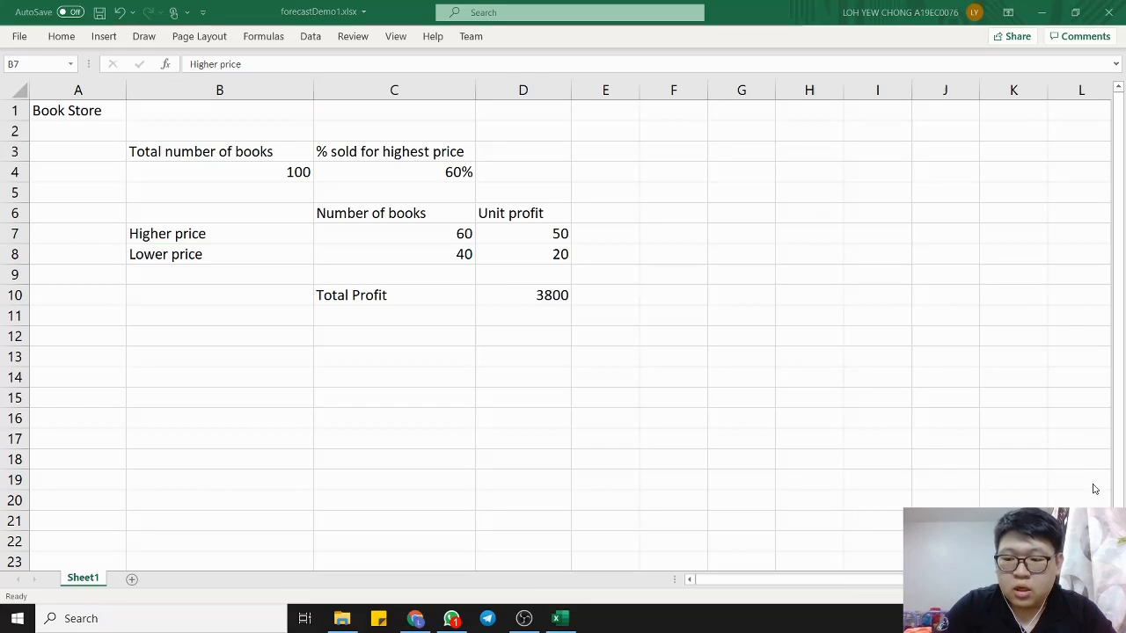
{"action": "right_click", "coordinate": [451, 613]}
{"action": "left_click", "coordinate": [453, 588]}
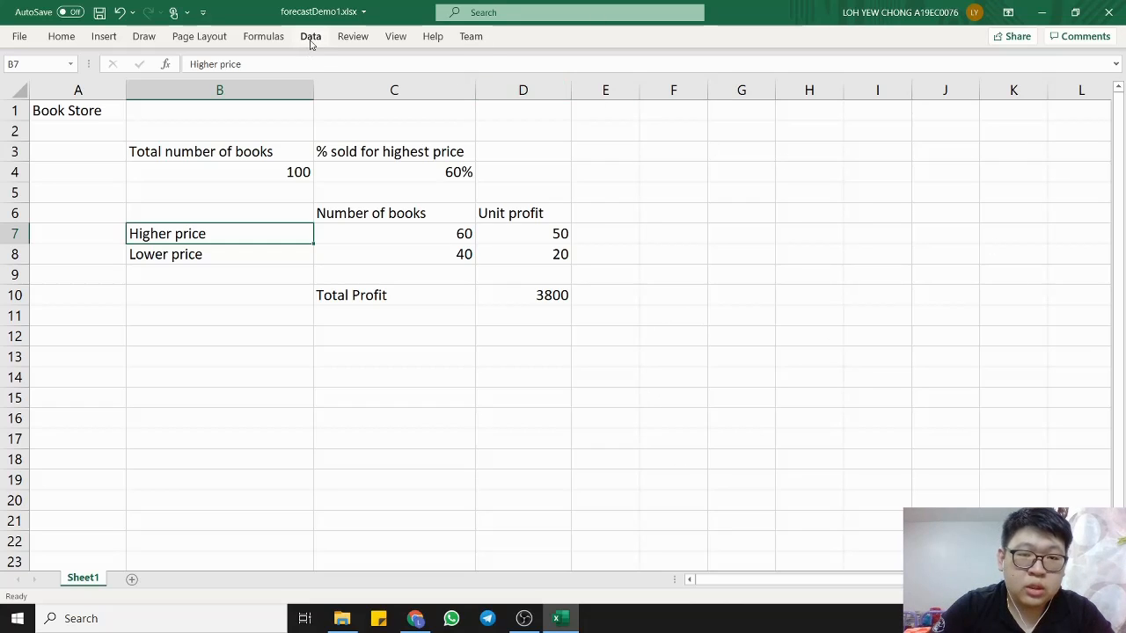
- Start a new what-if scenario in Scenario Manager and name it "60% highest price"
{"action": "left_click", "coordinate": [605, 173]}
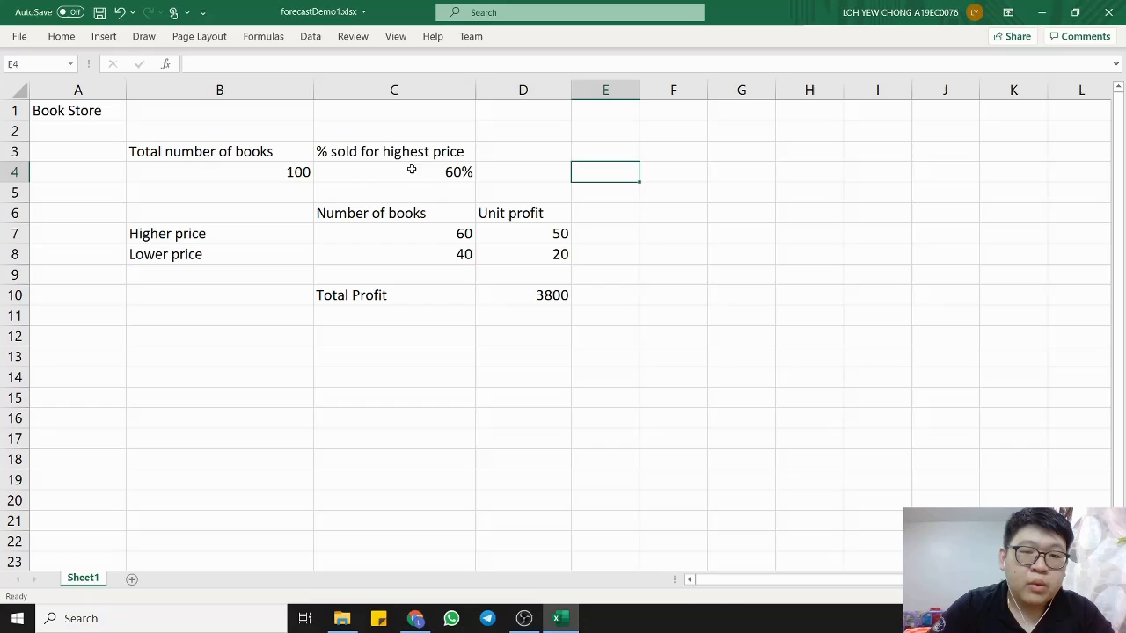
{"action": "left_click", "coordinate": [310, 37]}
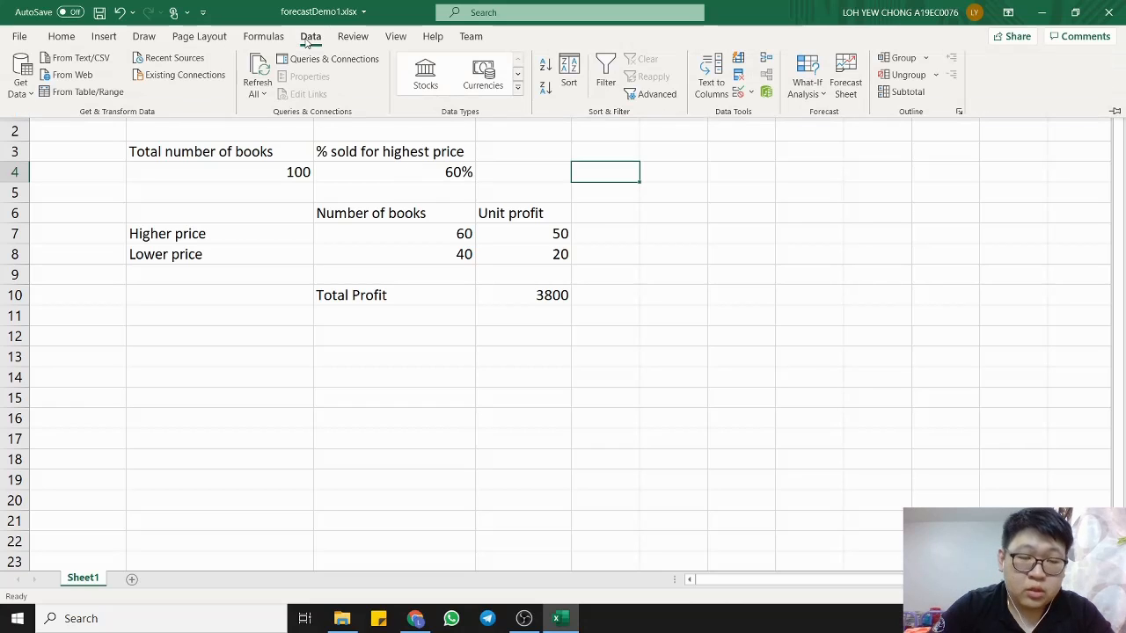
{"action": "left_click", "coordinate": [814, 80]}
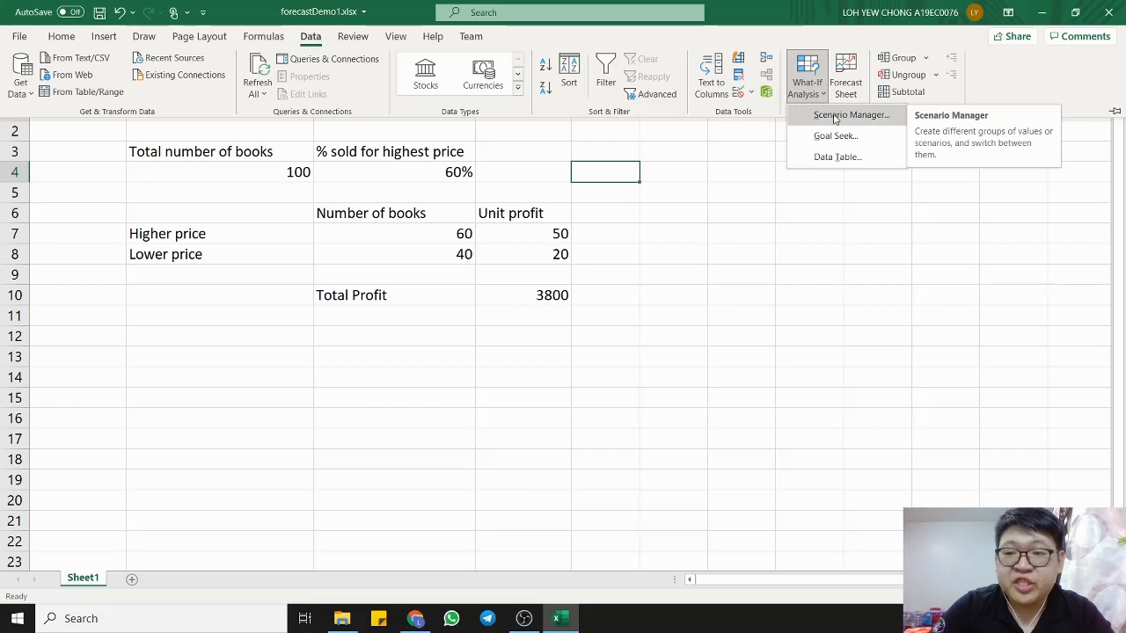
{"action": "left_click", "coordinate": [835, 116]}
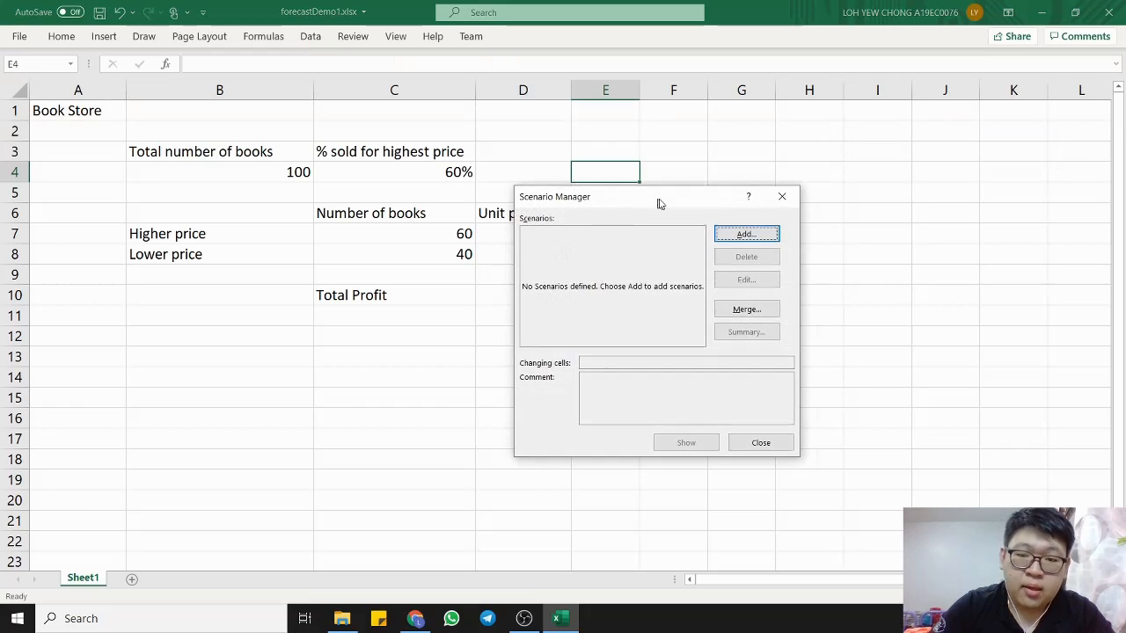
{"action": "left_click_drag", "start_coordinate": [660, 204], "coordinate": [801, 175]}
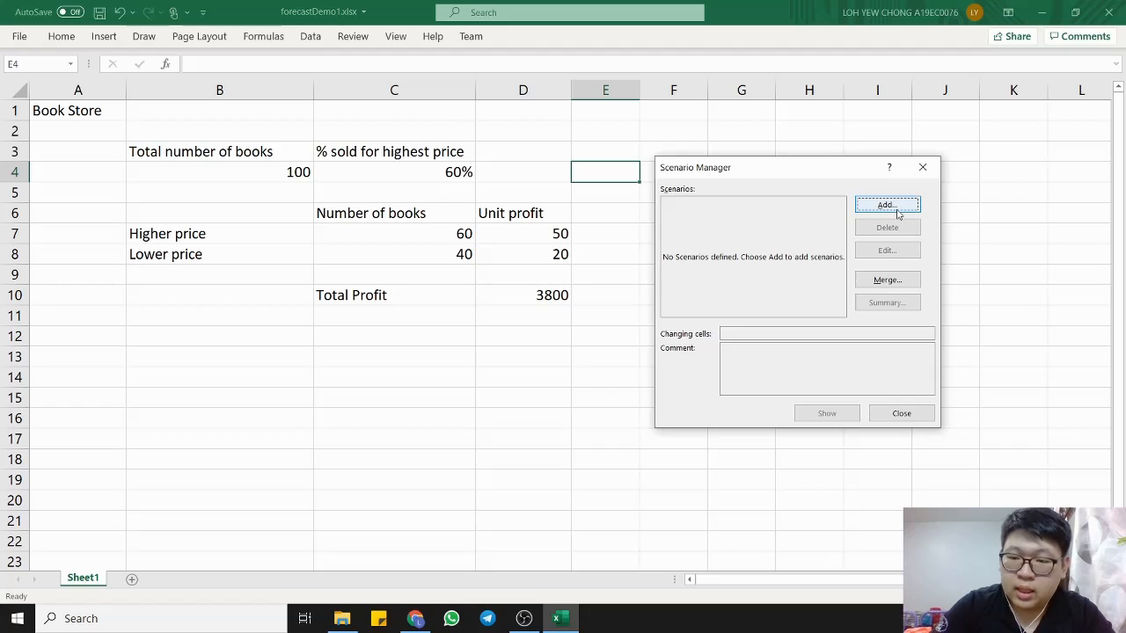
{"action": "left_click", "coordinate": [888, 205]}
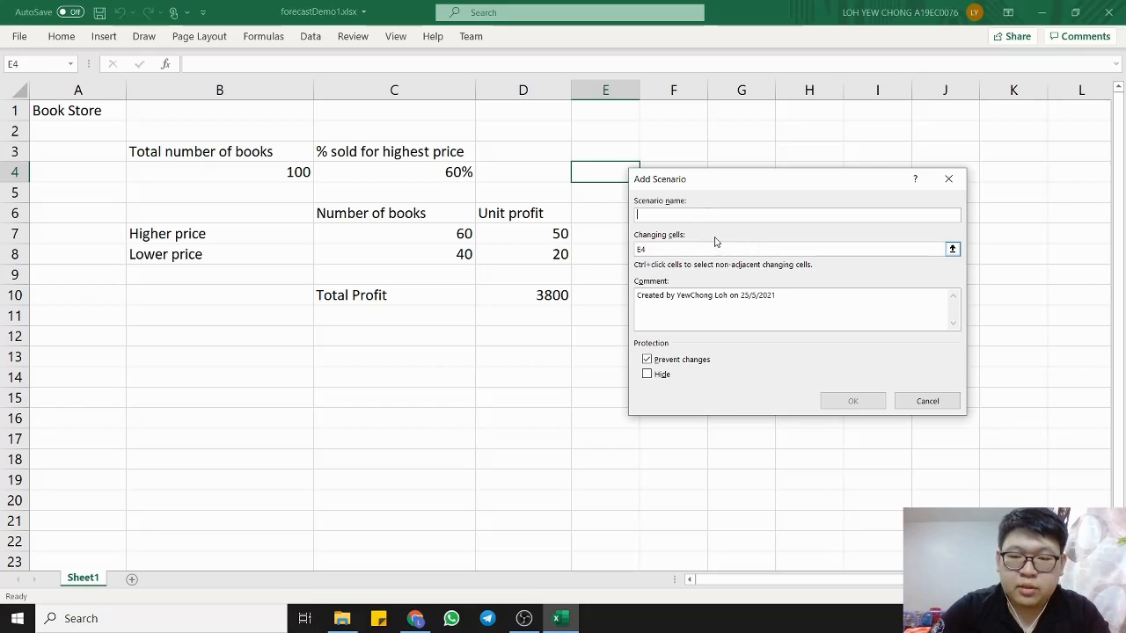
{"action": "type", "text": "60"}
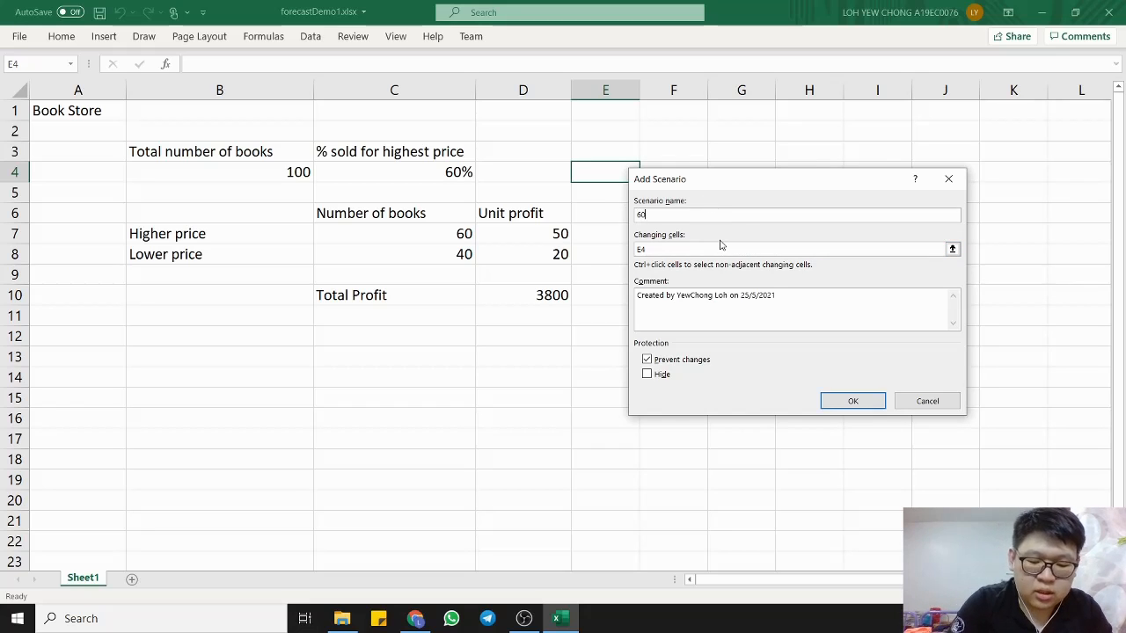
{"action": "type", "text": "%"}
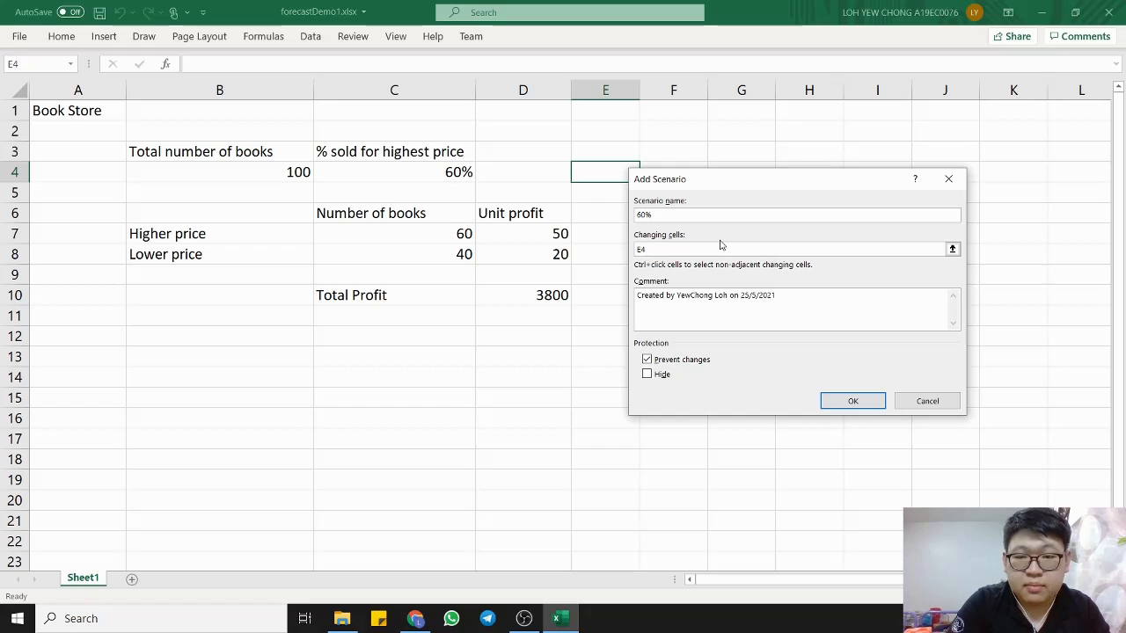
{"action": "type", "text": " highes"}
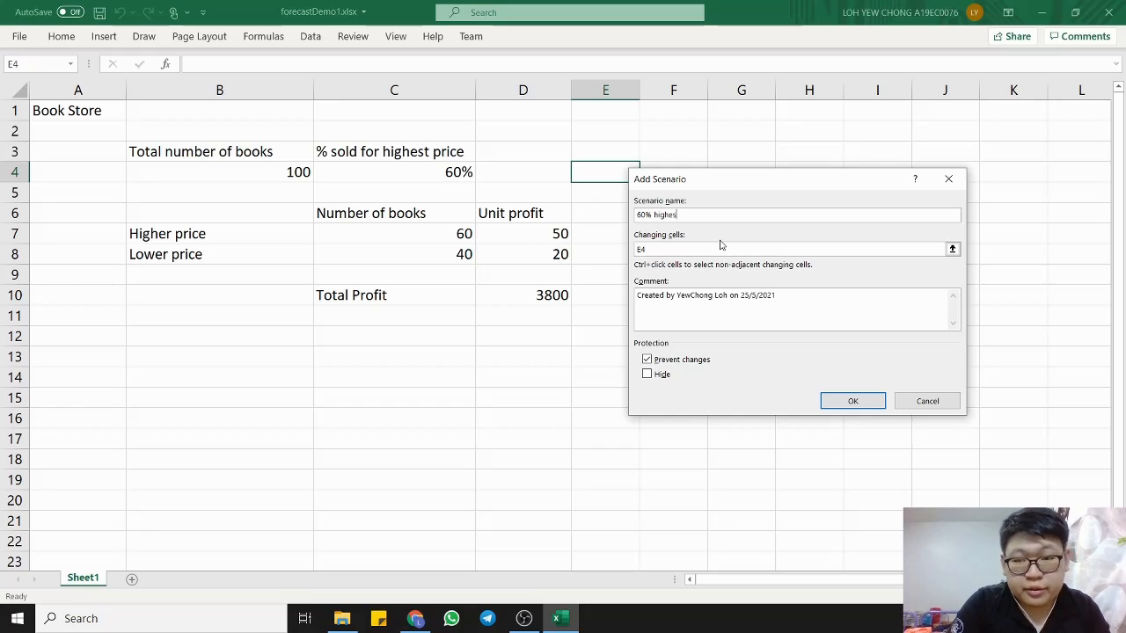
{"action": "type", "text": "t pri"}
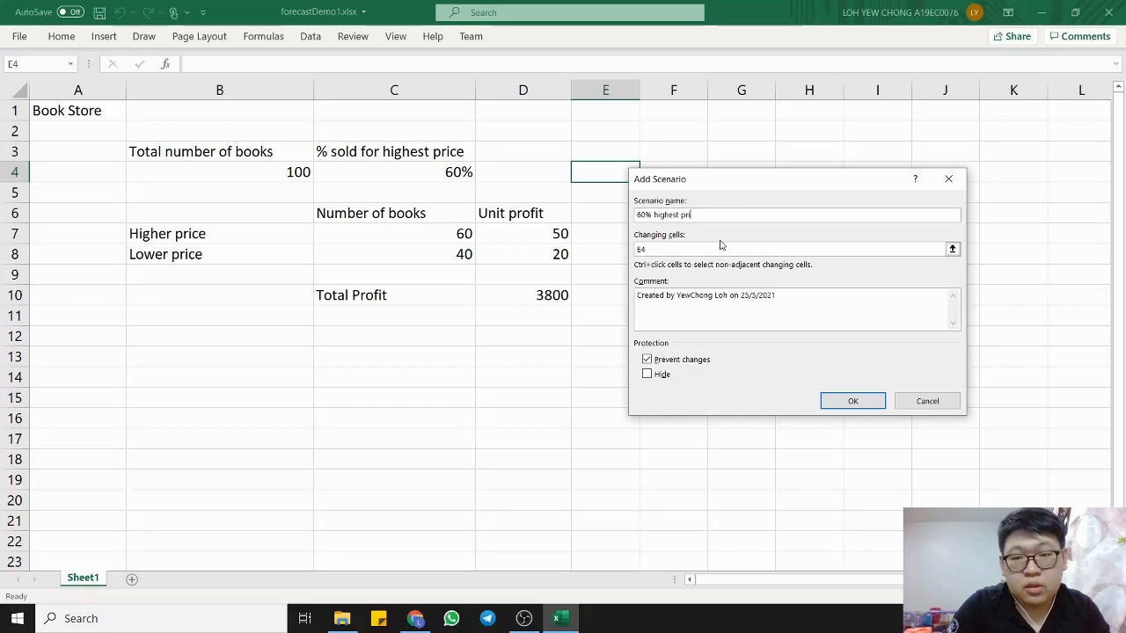
{"action": "type", "text": "ce"}
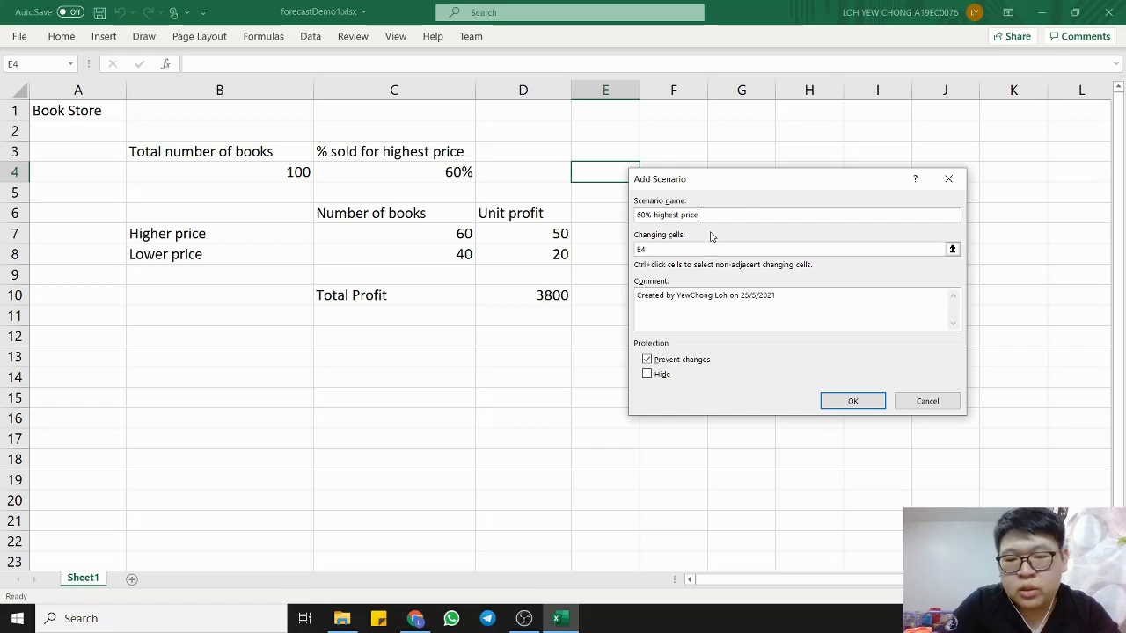
- Make C4 the only changing cell of the 60% scenario and accept 0.6 as its value
{"action": "key", "text": "Tab"}
{"action": "left_click", "coordinate": [678, 250]}
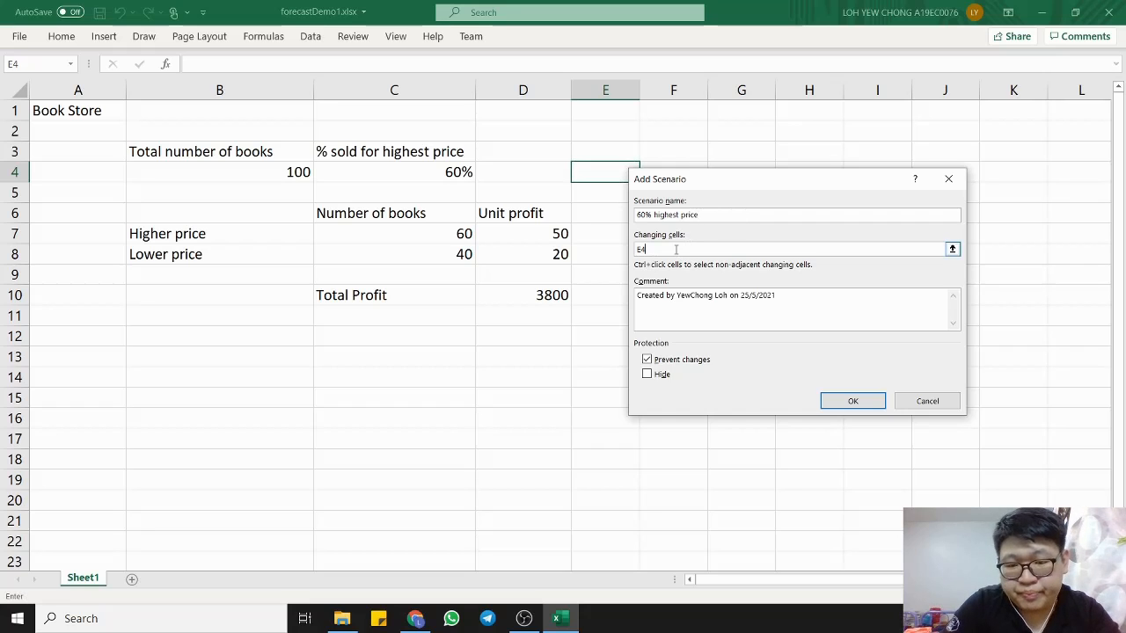
{"action": "left_click", "coordinate": [396, 175]}
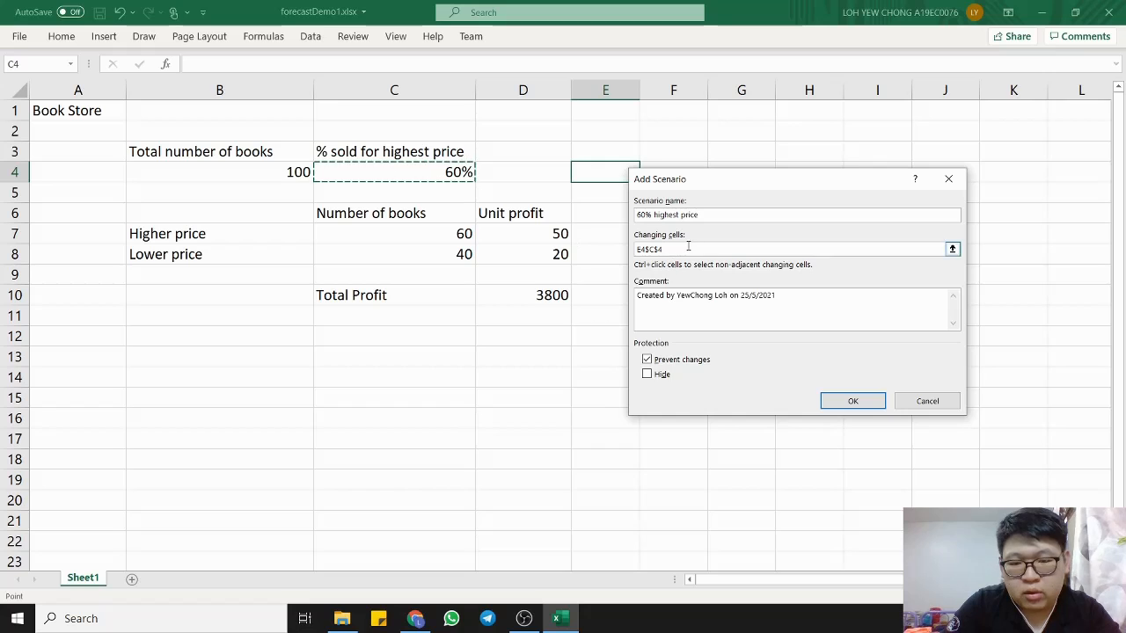
{"action": "left_click_drag", "start_coordinate": [686, 248], "coordinate": [635, 246]}
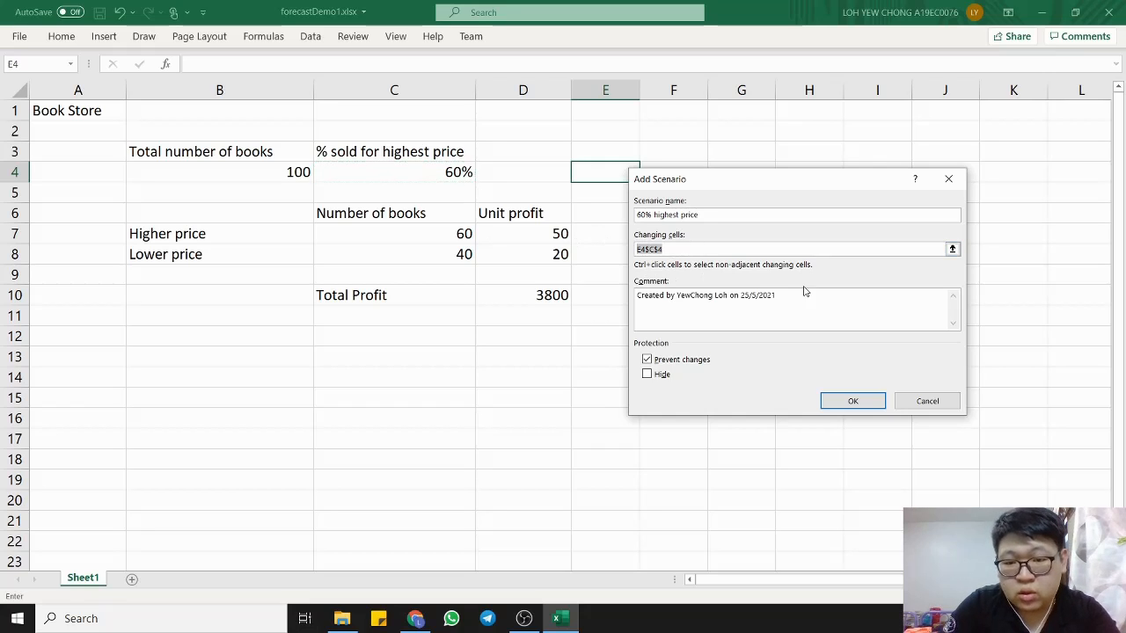
{"action": "key", "text": "BackSpace"}
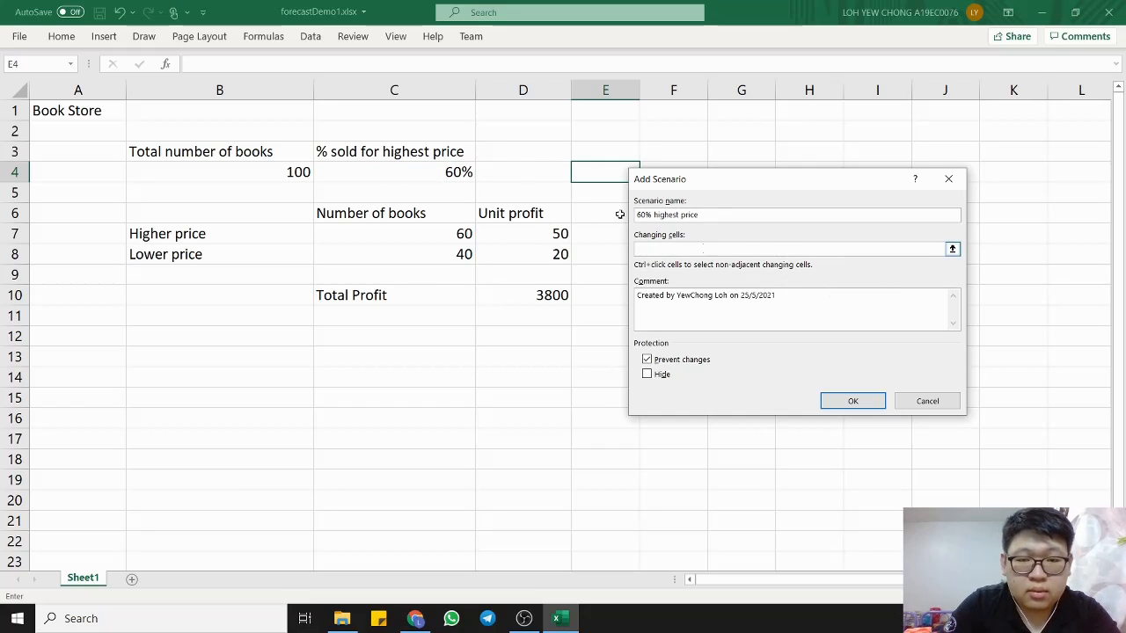
{"action": "left_click", "coordinate": [440, 173]}
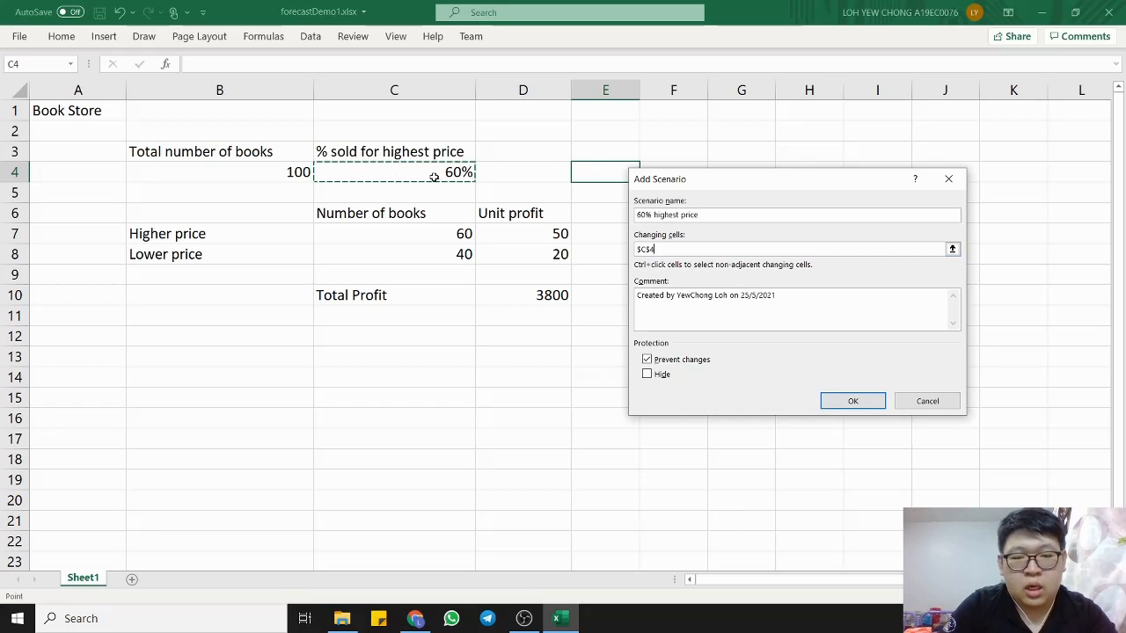
{"action": "left_click", "coordinate": [852, 401]}
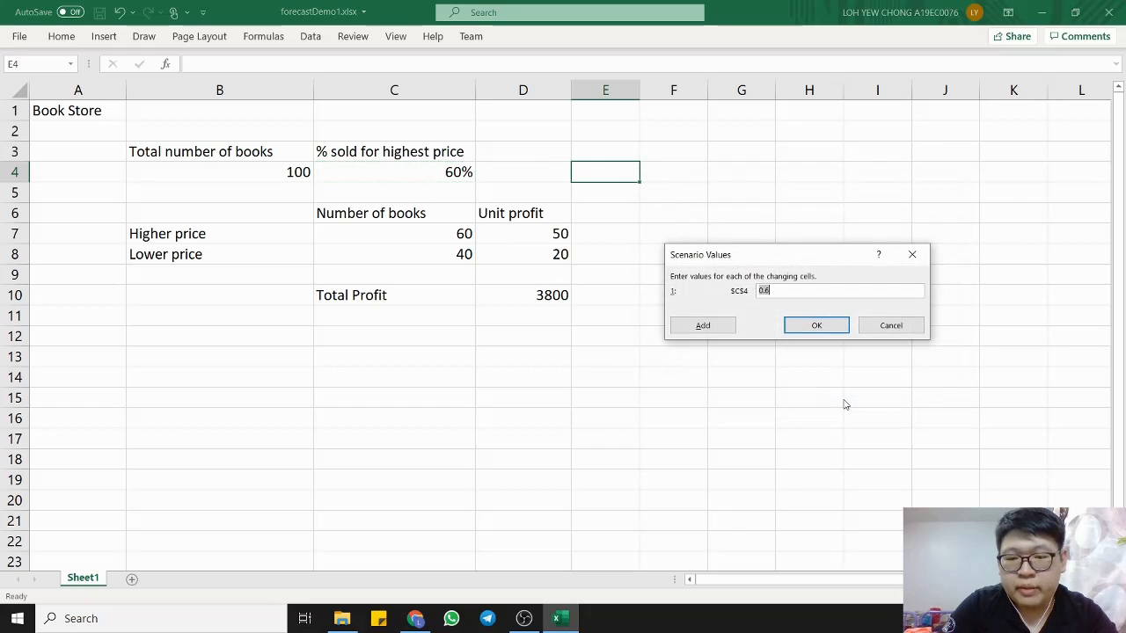
{"action": "left_click", "coordinate": [801, 292]}
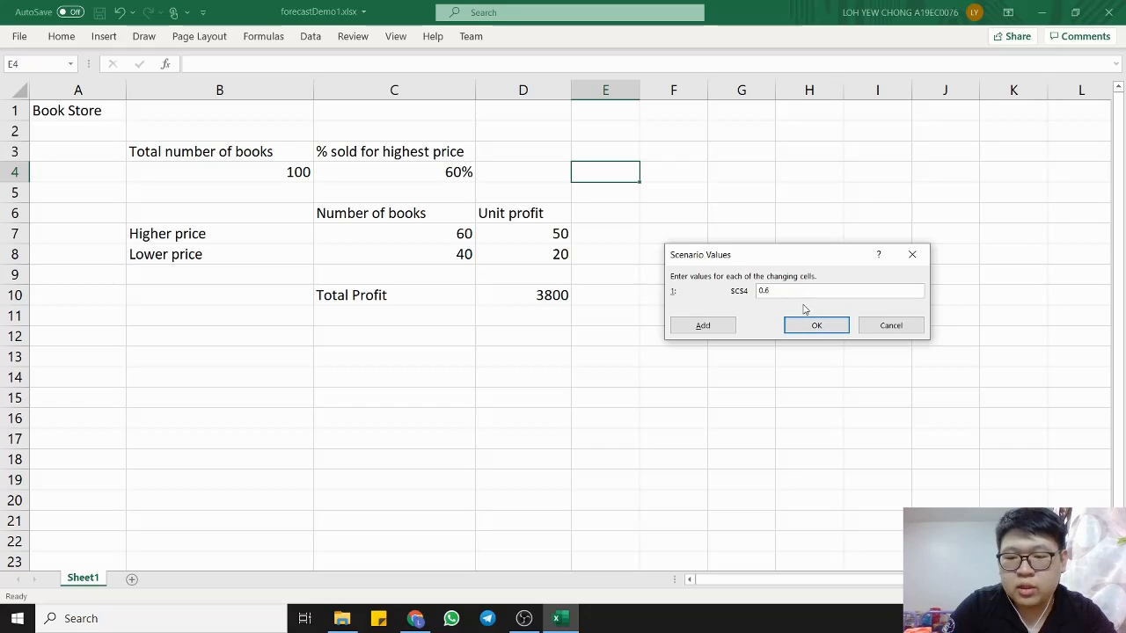
{"action": "left_click", "coordinate": [807, 324]}
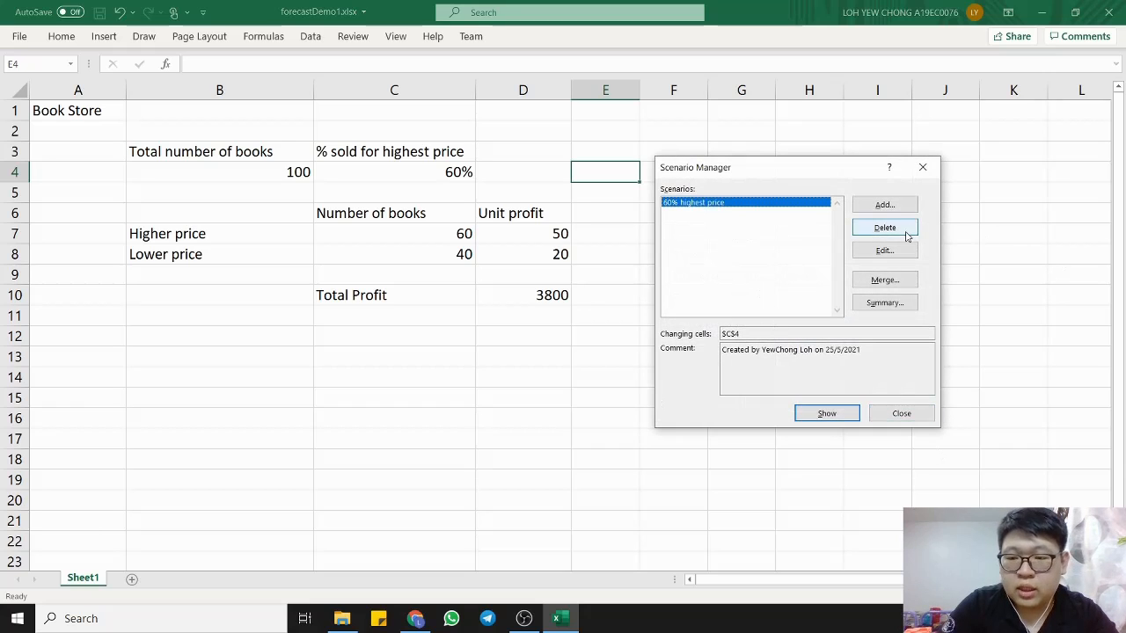
- Add a second scenario named "70% highest price" that sets C4 to 0.7
{"action": "left_click", "coordinate": [890, 206]}
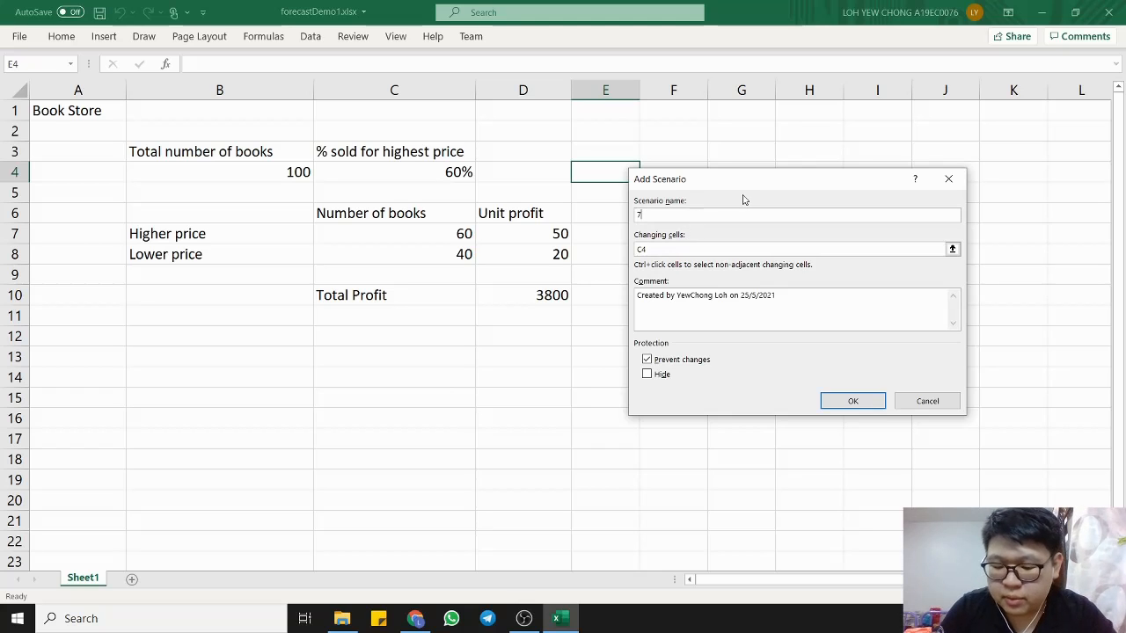
{"action": "type", "text": "70"}
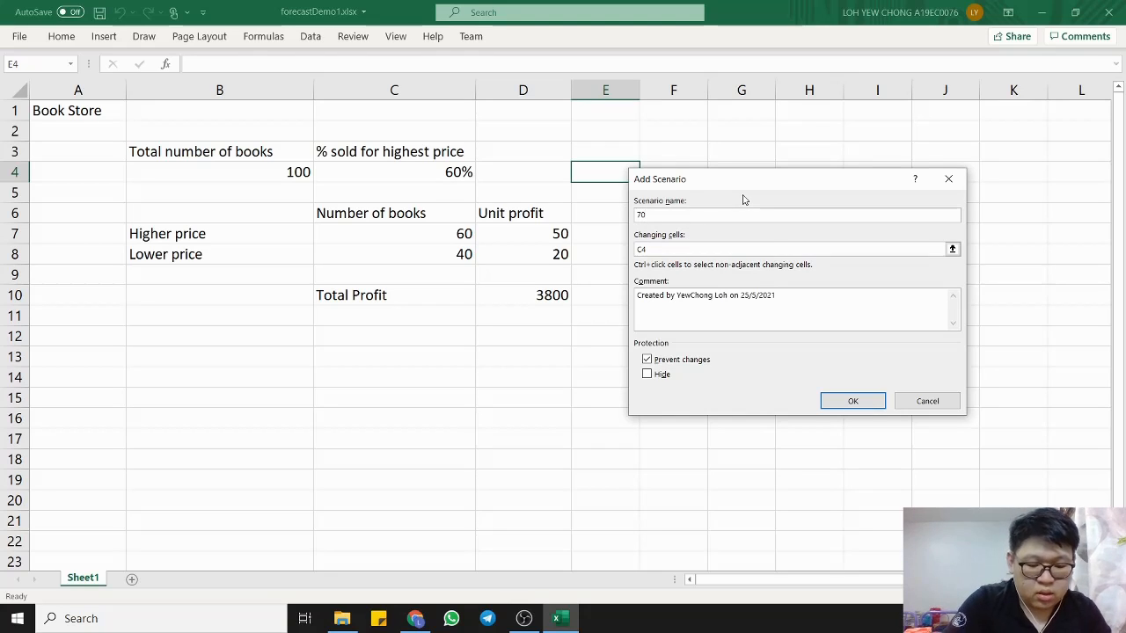
{"action": "type", "text": "% highest price"}
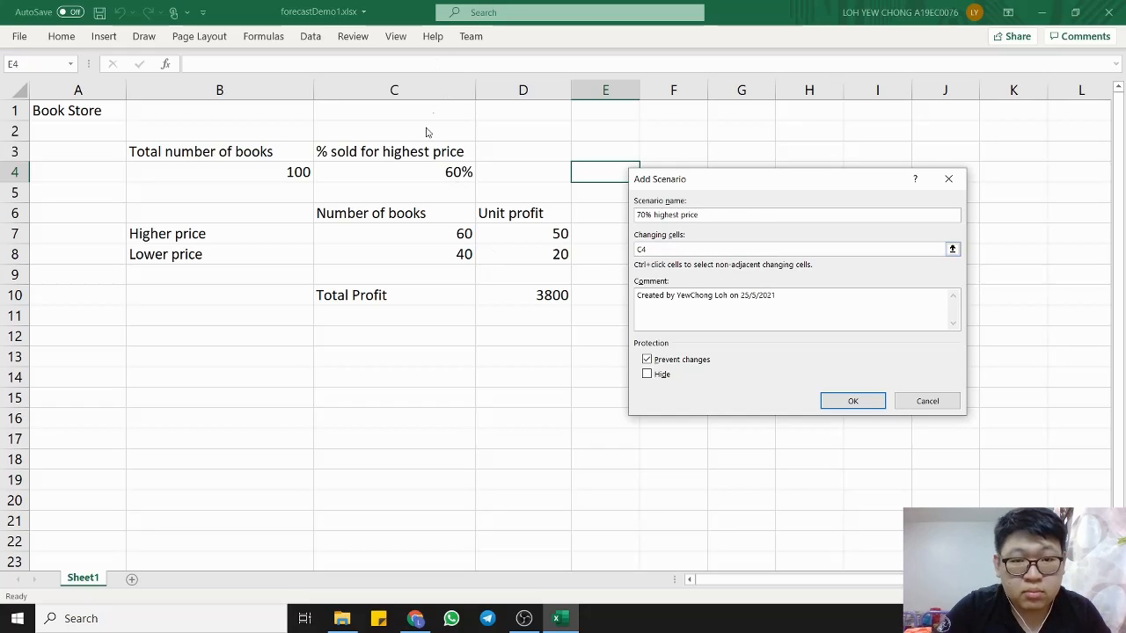
{"action": "left_click", "coordinate": [853, 402]}
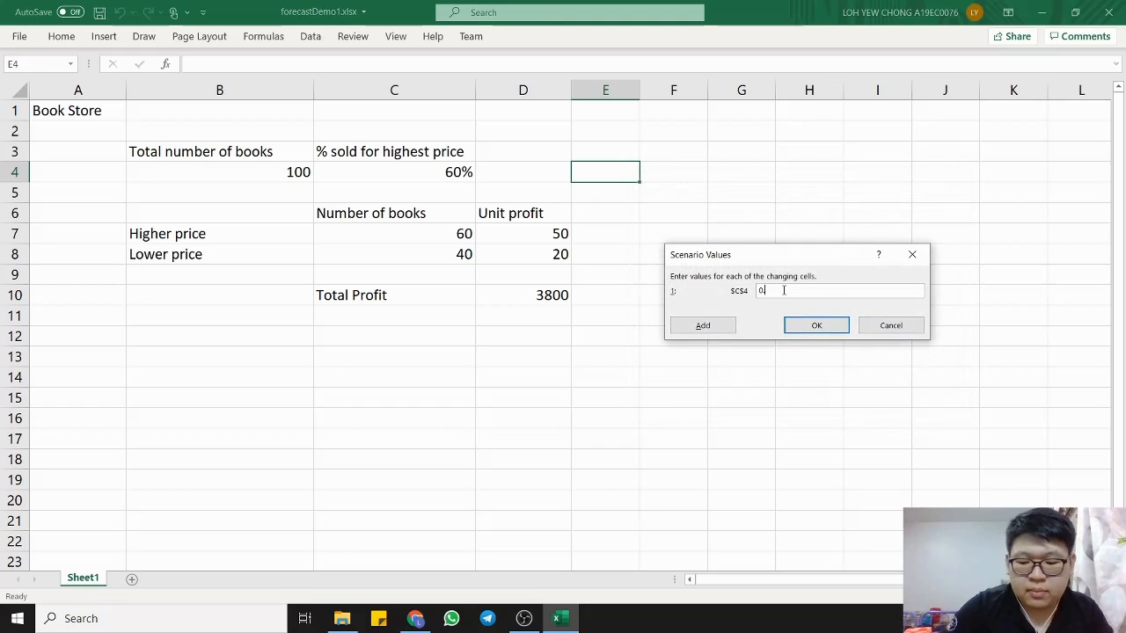
{"action": "type", "text": ".7"}
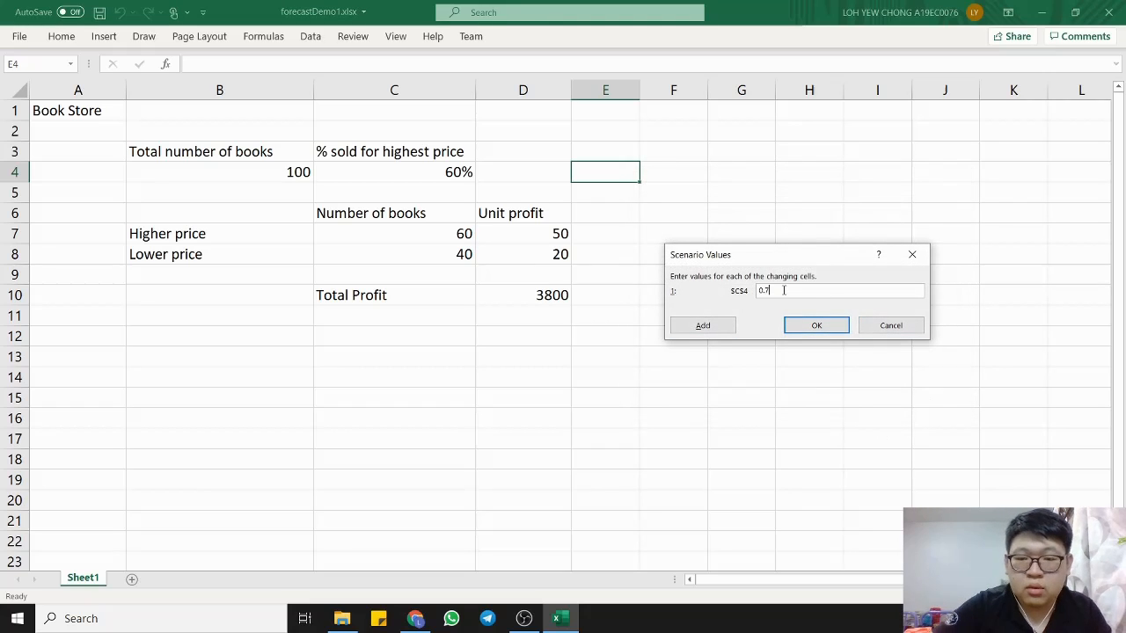
{"action": "left_click", "coordinate": [813, 328]}
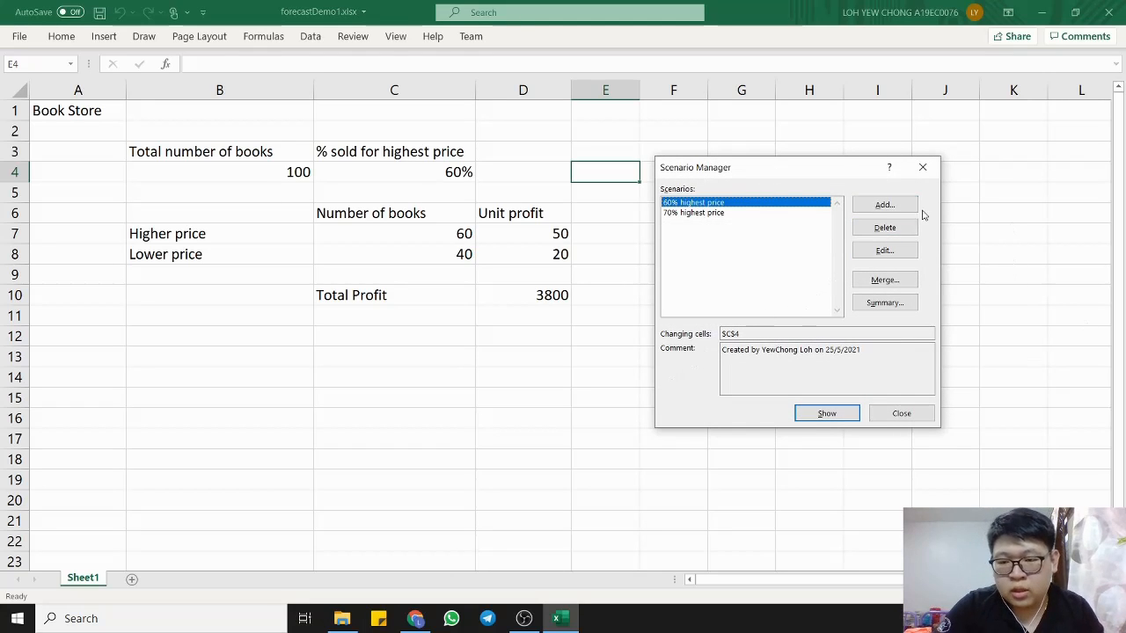
- Add a scenario named "100% highest price" that sets C4 to 1.0
{"action": "left_click", "coordinate": [894, 205]}
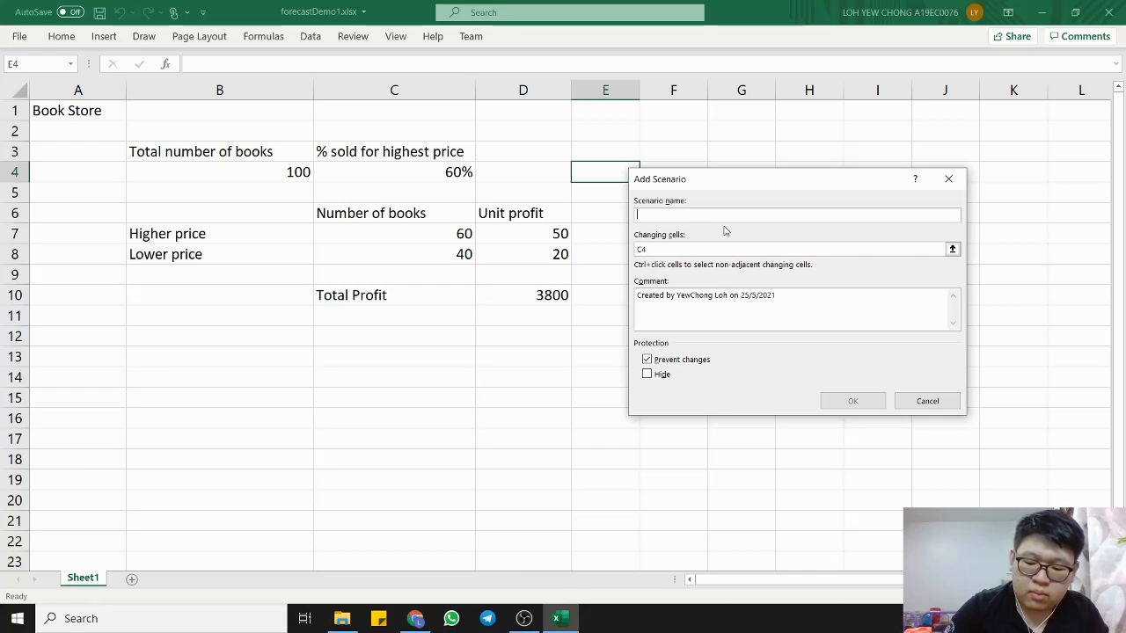
{"action": "type", "text": "100"}
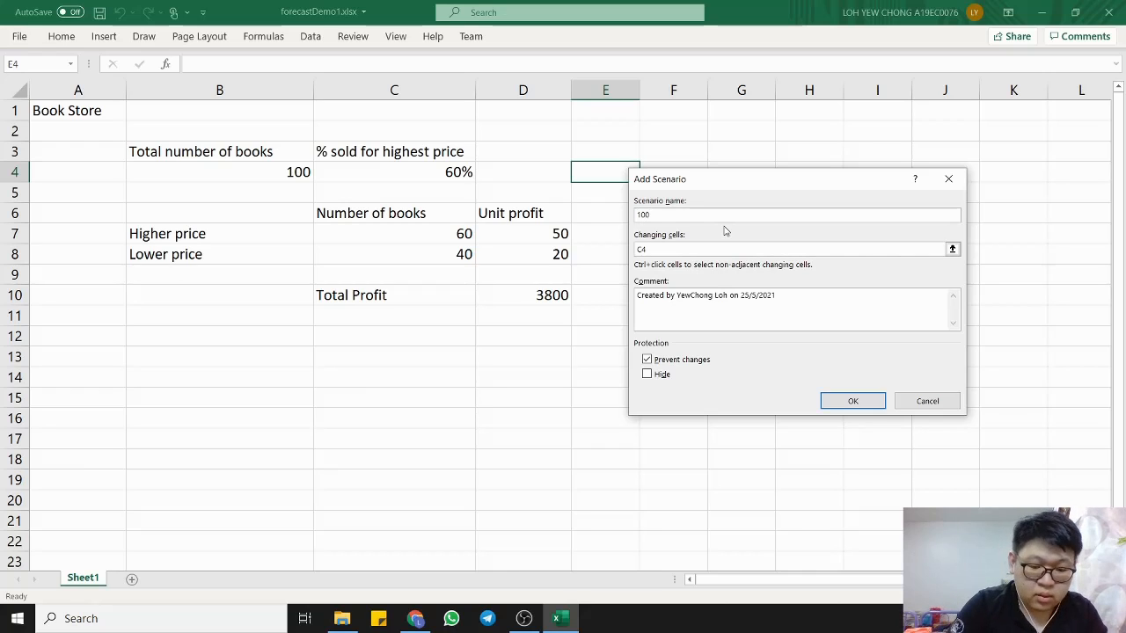
{"action": "type", "text": "%"}
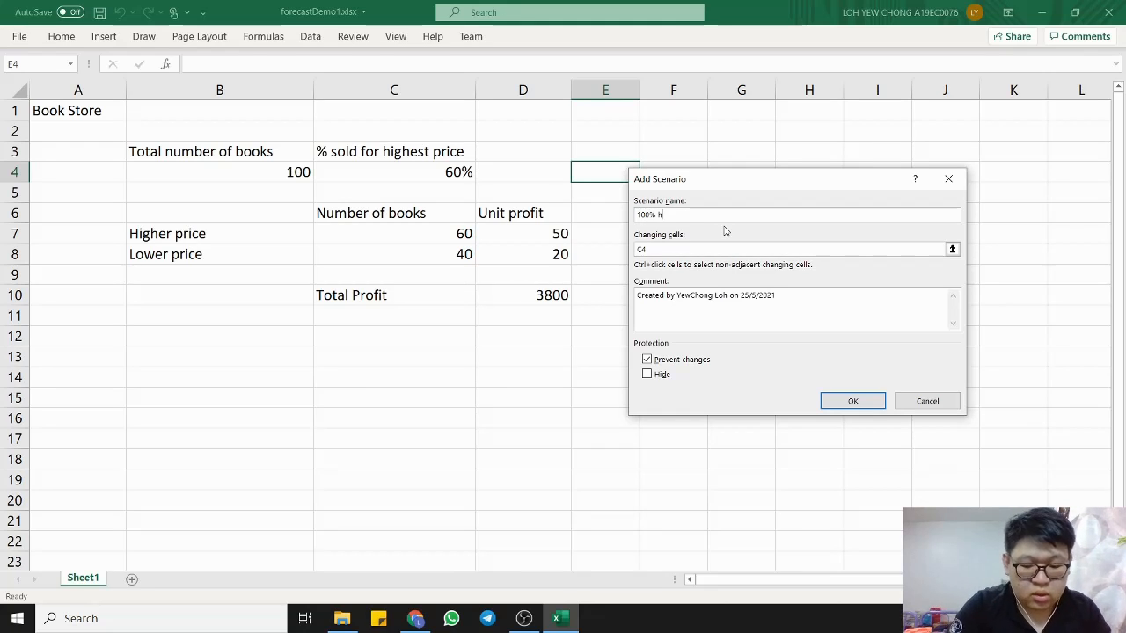
{"action": "type", "text": " highest"}
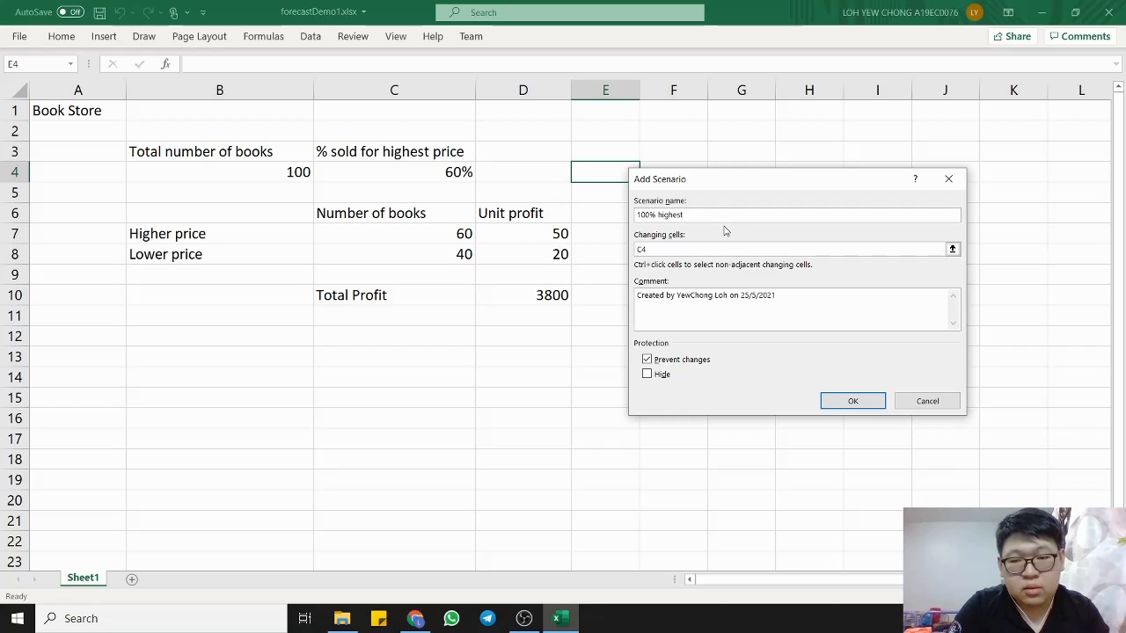
{"action": "type", "text": " p"}
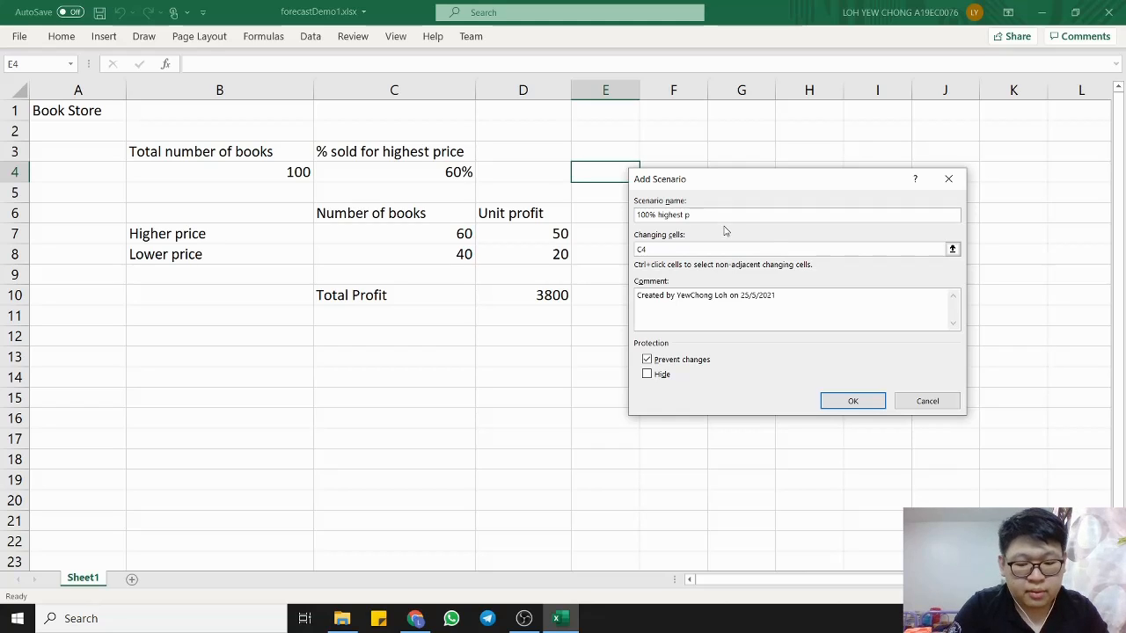
{"action": "type", "text": "price"}
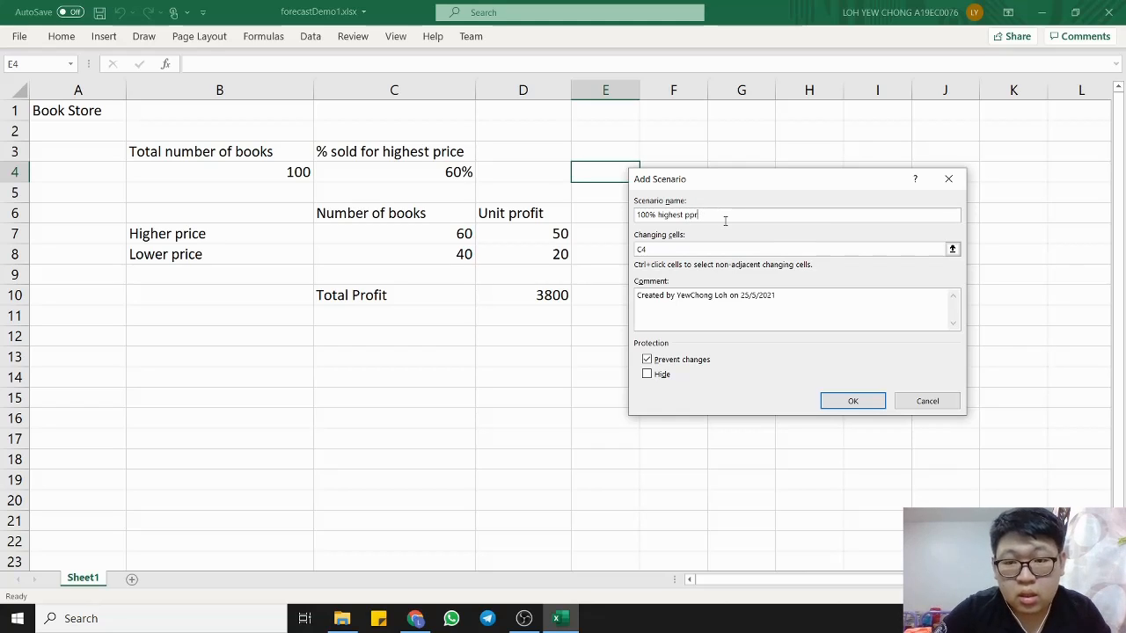
{"action": "type", "text": "rice"}
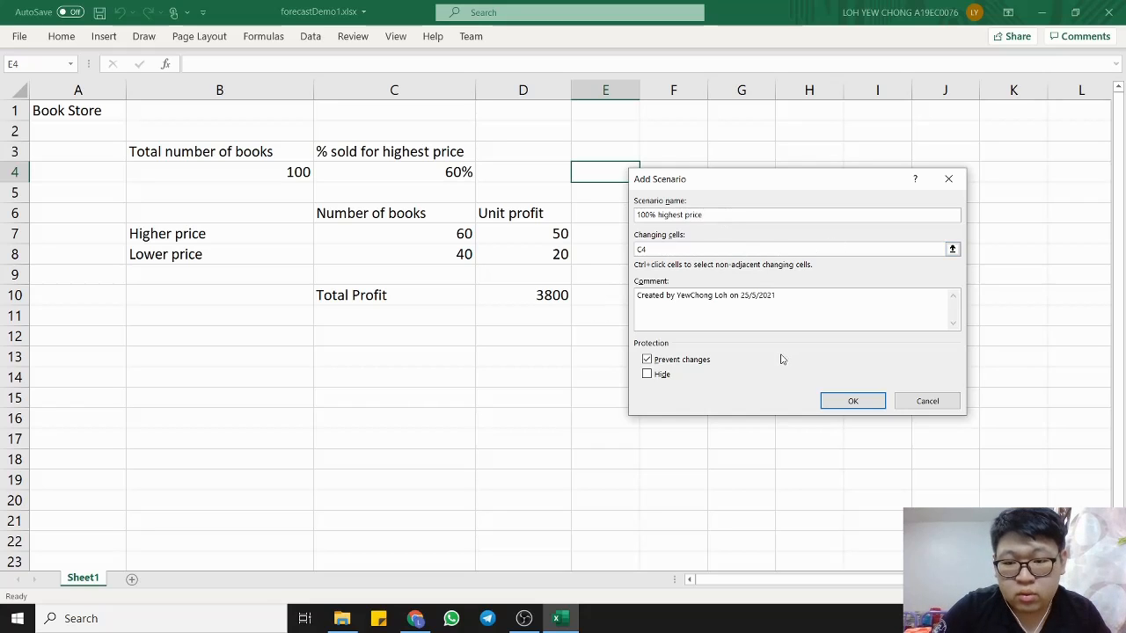
{"action": "left_click", "coordinate": [852, 400]}
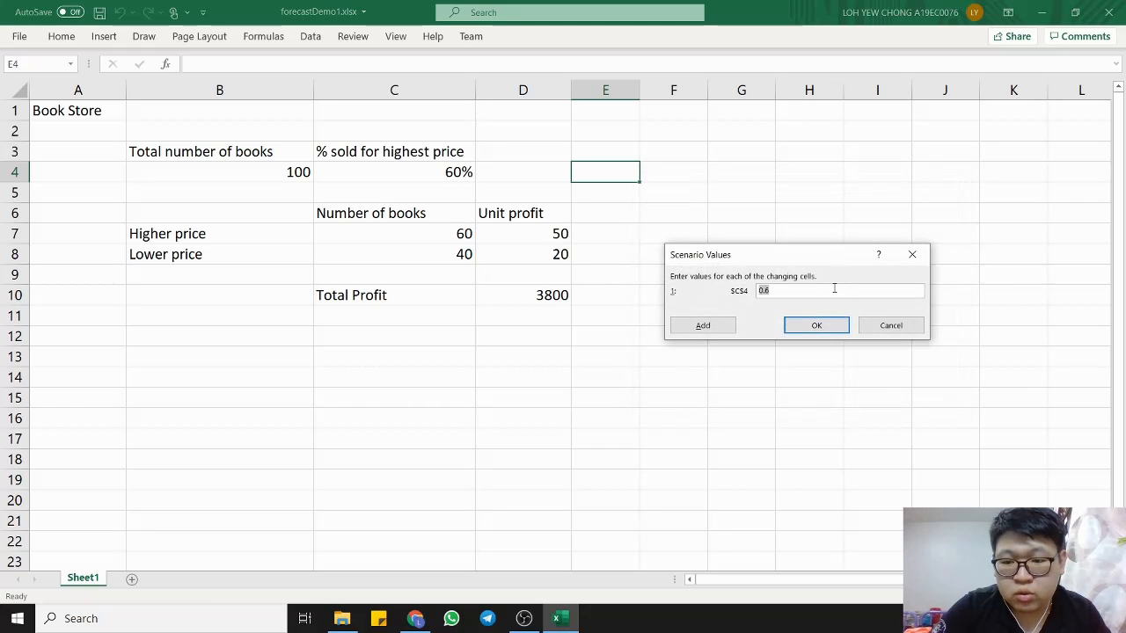
{"action": "type", "text": "1.0"}
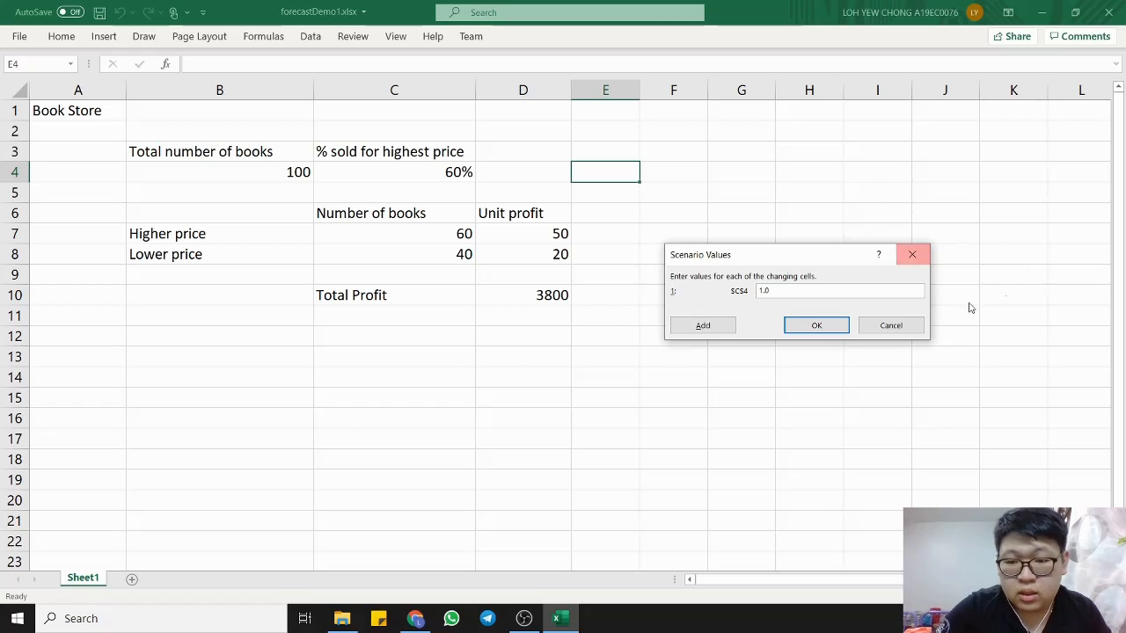
{"action": "left_click", "coordinate": [837, 329]}
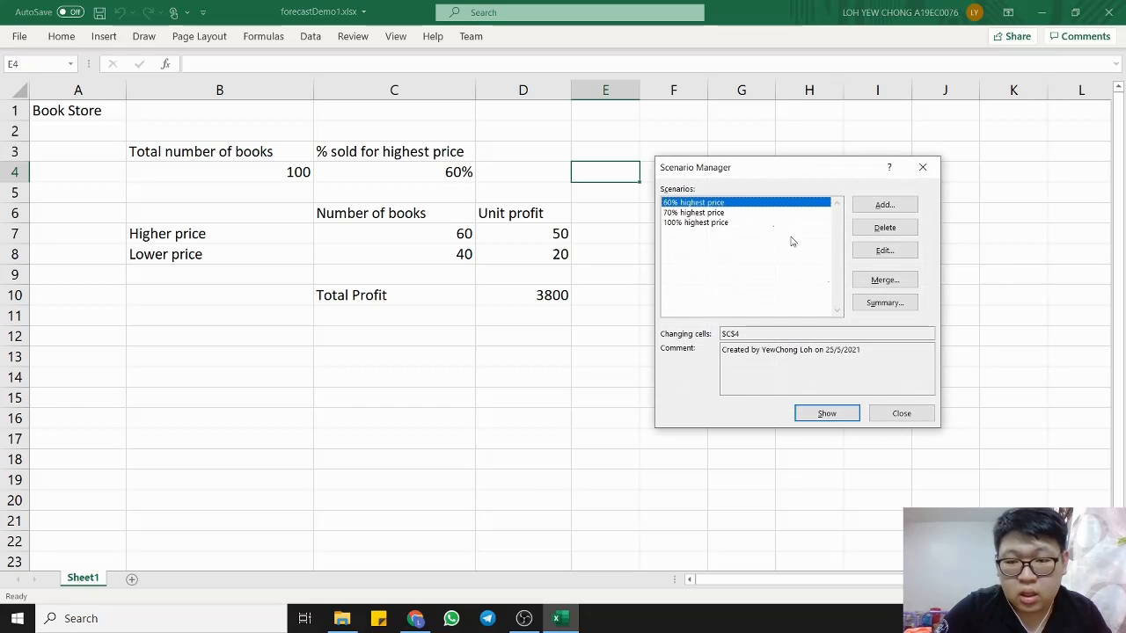
- Add a scenario named "30% highest price" that sets C4 to 0.3
{"action": "left_click", "coordinate": [884, 205]}
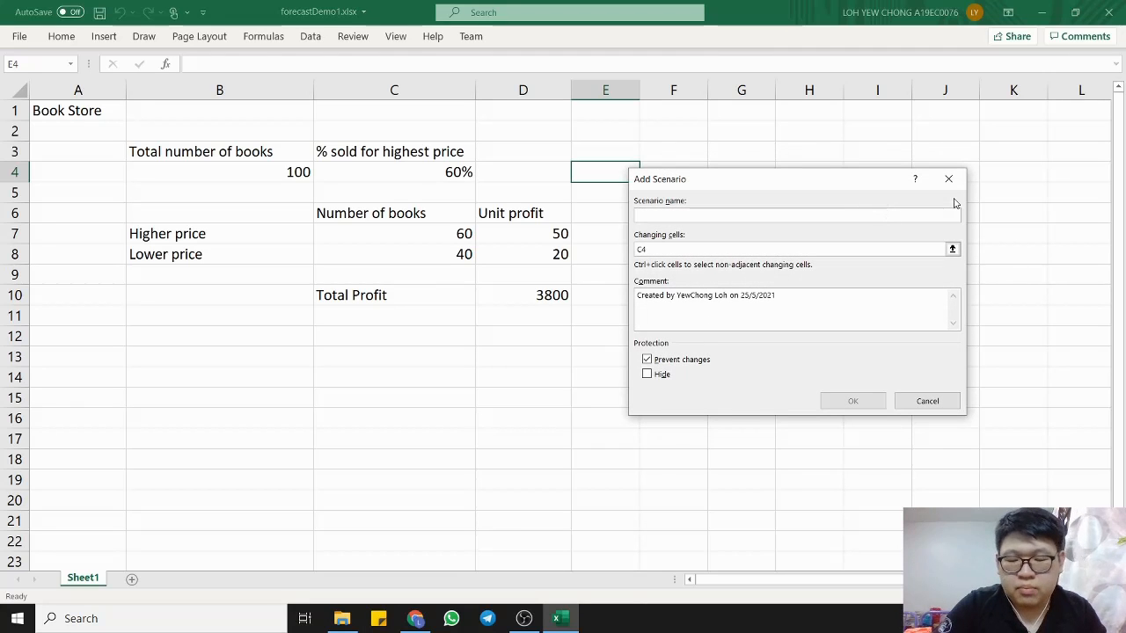
{"action": "type", "text": "30"}
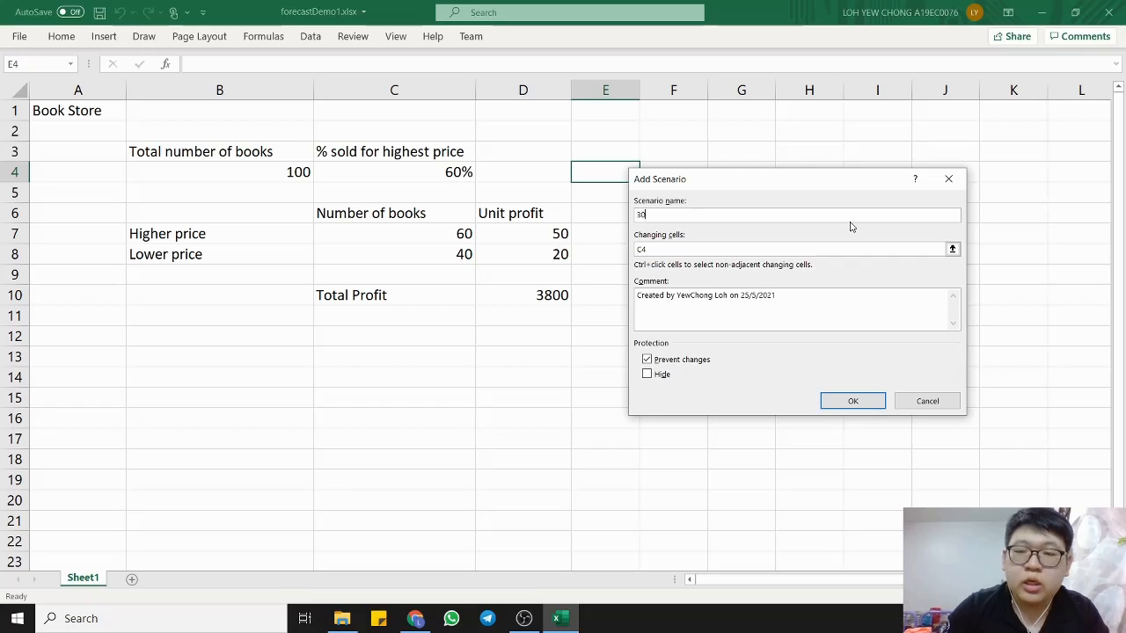
{"action": "type", "text": "%"}
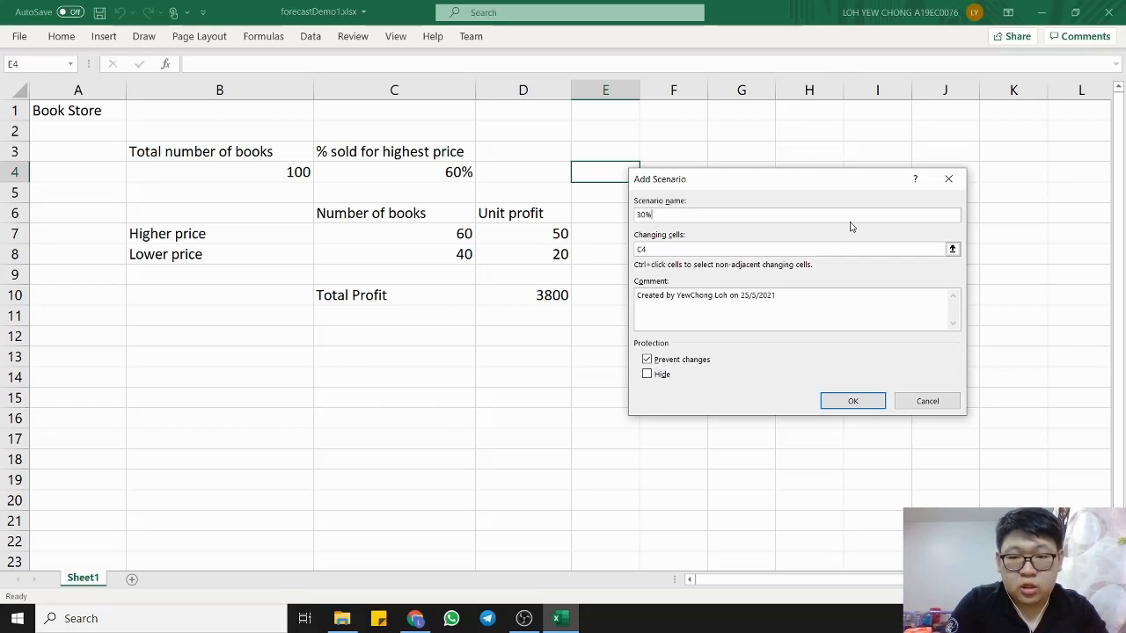
{"action": "type", "text": " highe"}
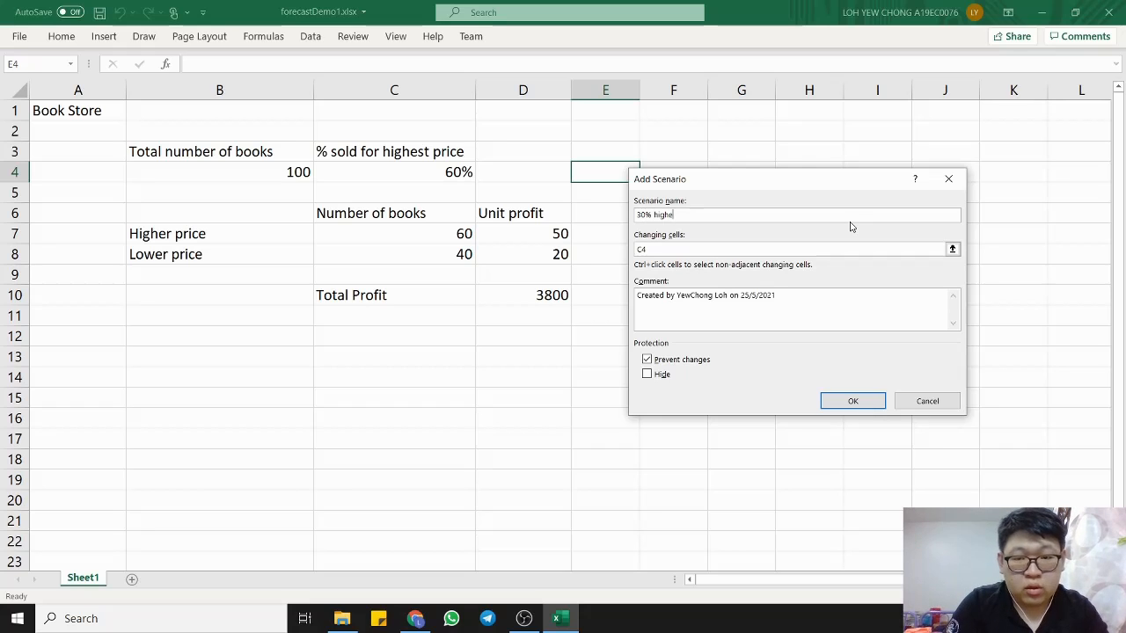
{"action": "type", "text": "st price"}
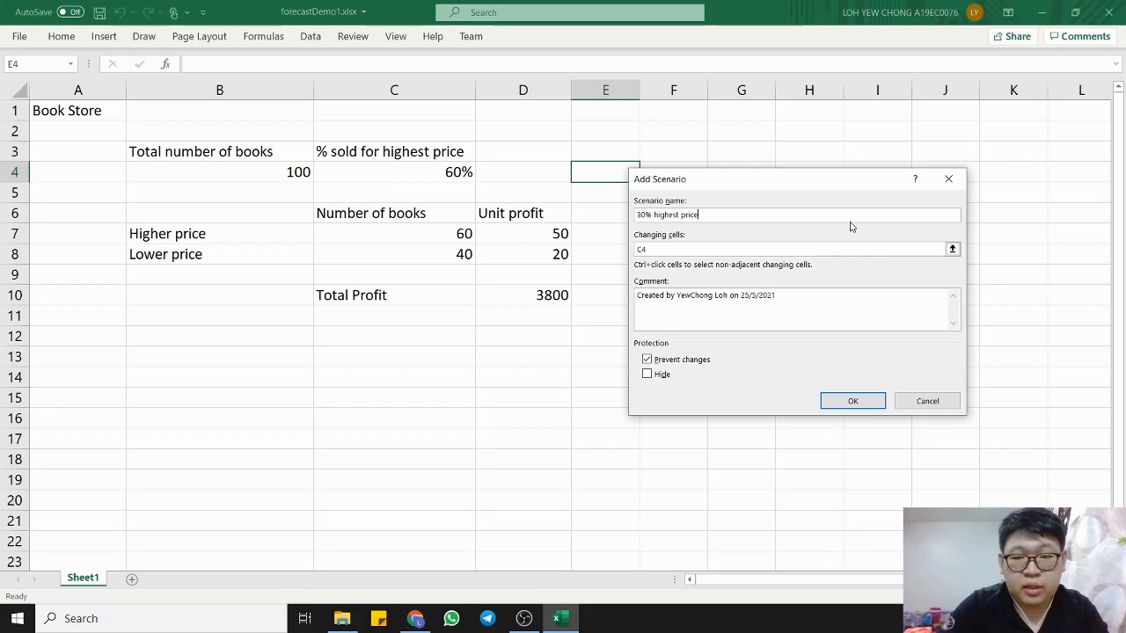
{"action": "left_click", "coordinate": [849, 401]}
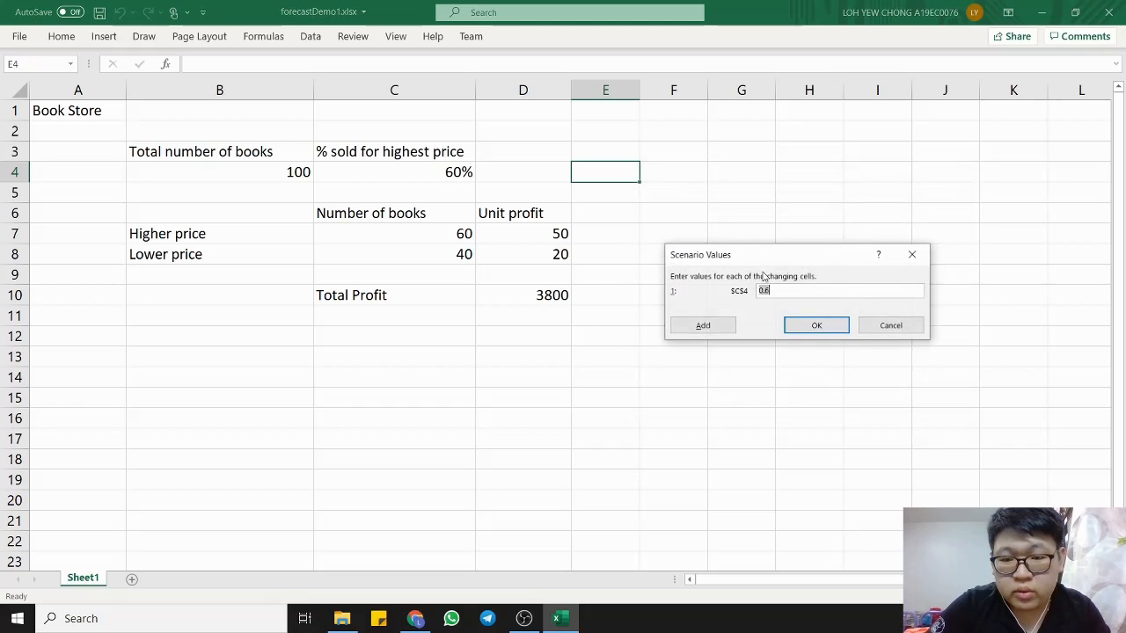
{"action": "left_click", "coordinate": [799, 290]}
{"action": "type", "text": "3"}
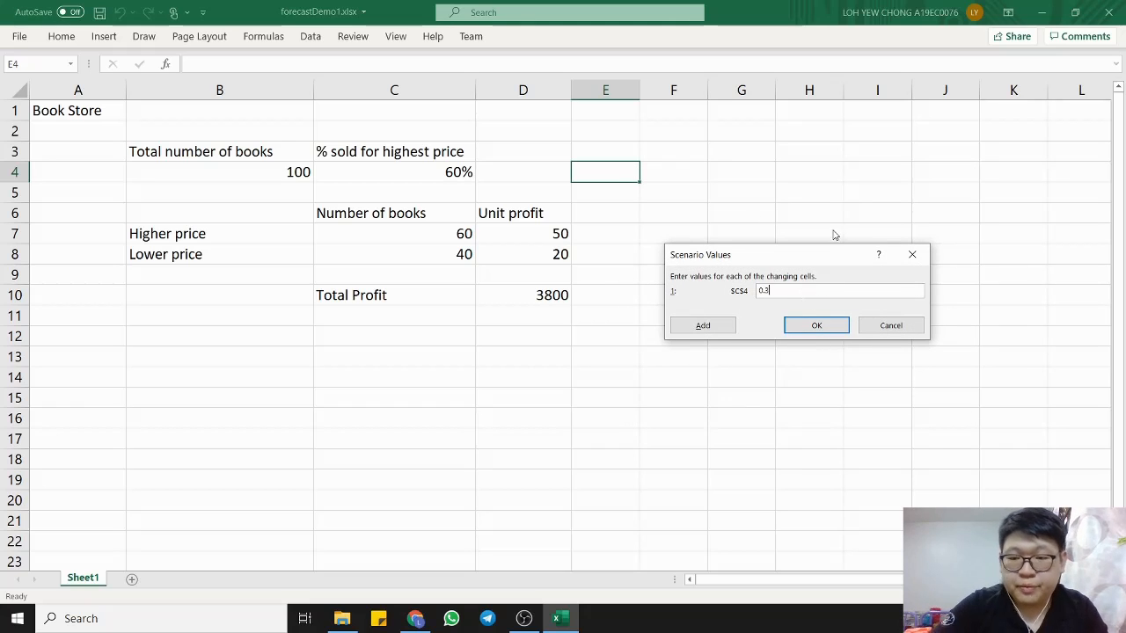
{"action": "left_click", "coordinate": [811, 326]}
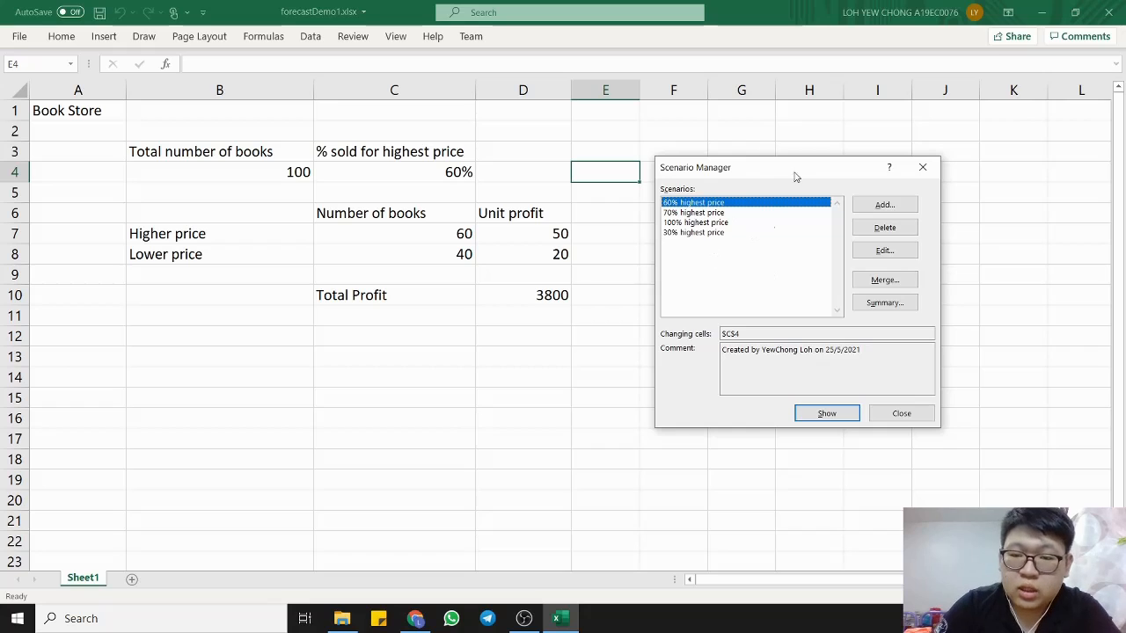
- Show the "100% highest price" scenario in the sheet, followed by "30% highest price", and close Scenario Manager
{"action": "left_click_drag", "start_coordinate": [755, 162], "coordinate": [761, 131]}
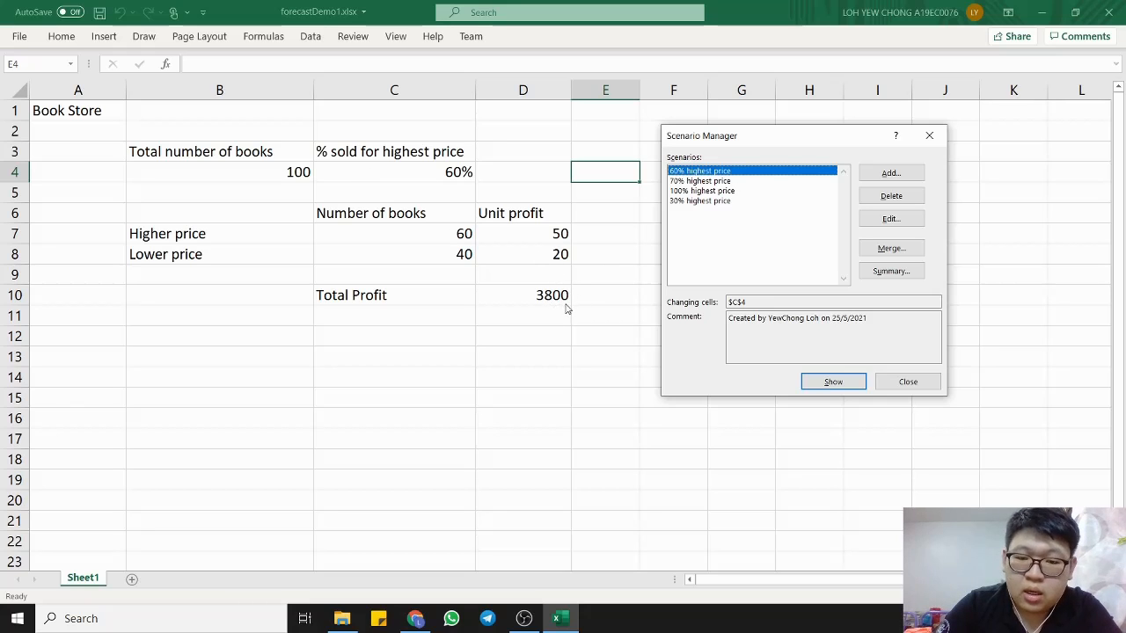
{"action": "left_click", "coordinate": [706, 191]}
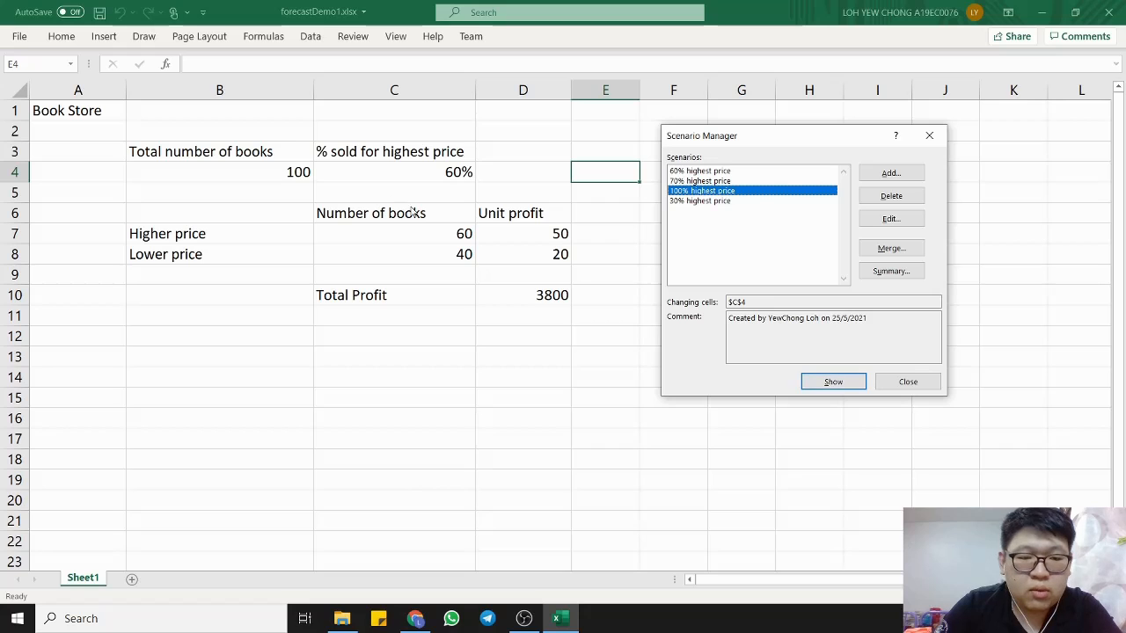
{"action": "left_click", "coordinate": [836, 383]}
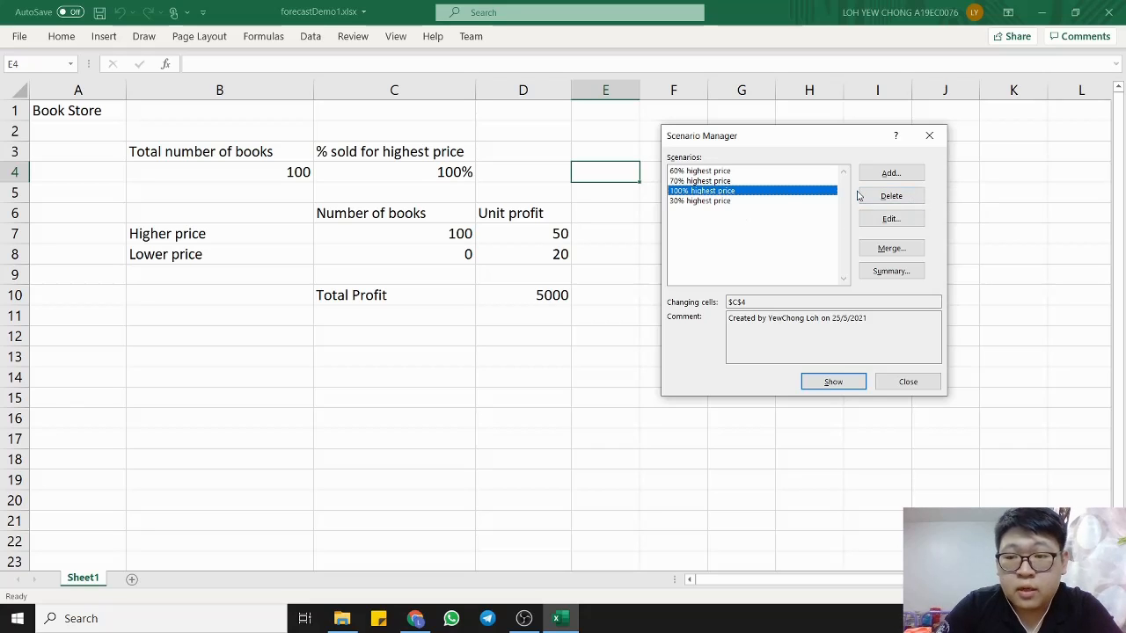
{"action": "left_click", "coordinate": [730, 202]}
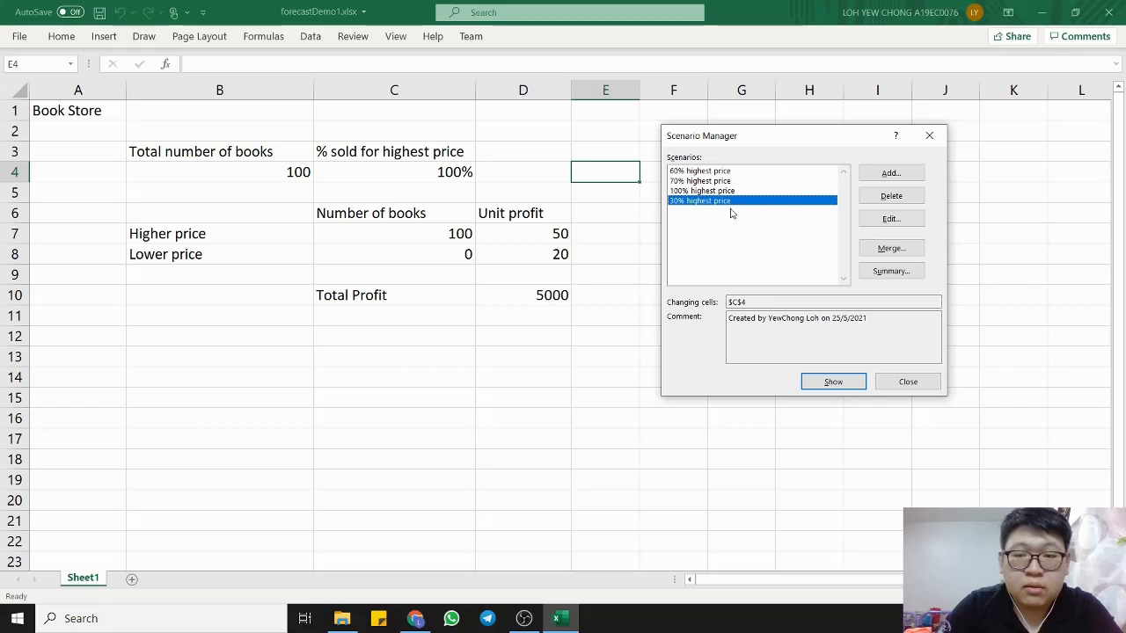
{"action": "left_click", "coordinate": [832, 384]}
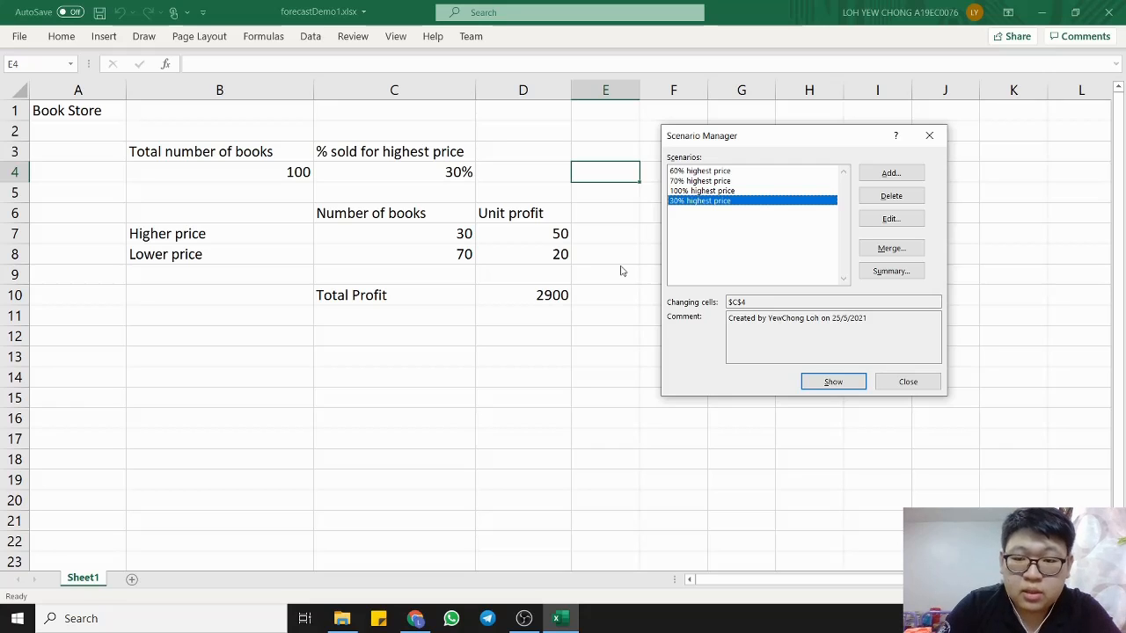
{"action": "left_click", "coordinate": [929, 135]}
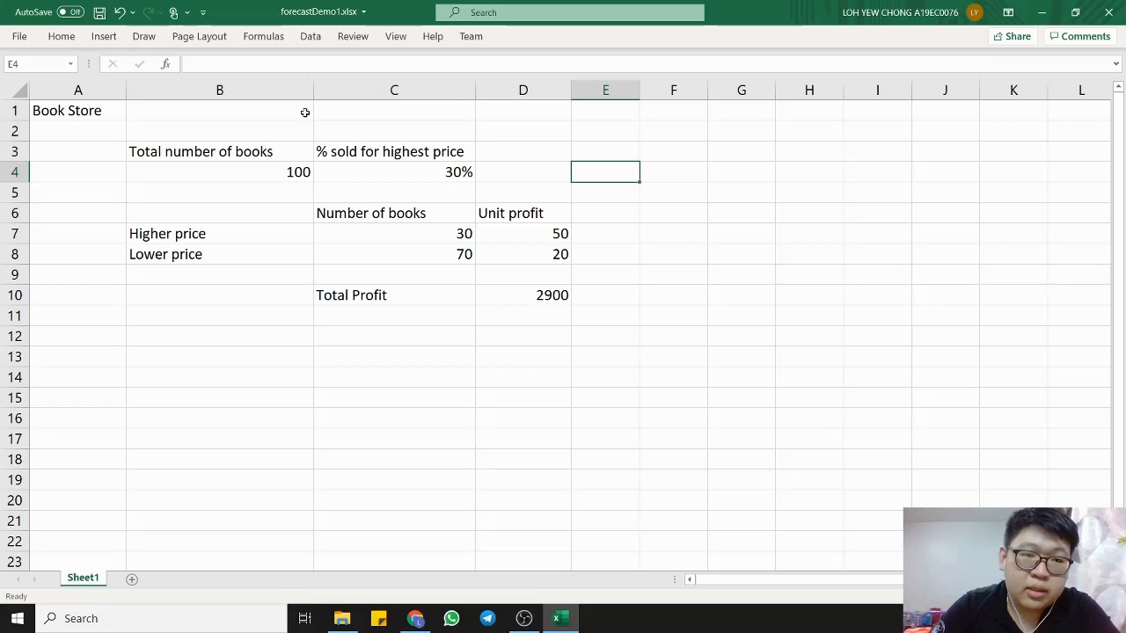
- Generate a scenario summary report from Scenario Manager with D10 as the result cell
{"action": "left_click", "coordinate": [313, 40]}
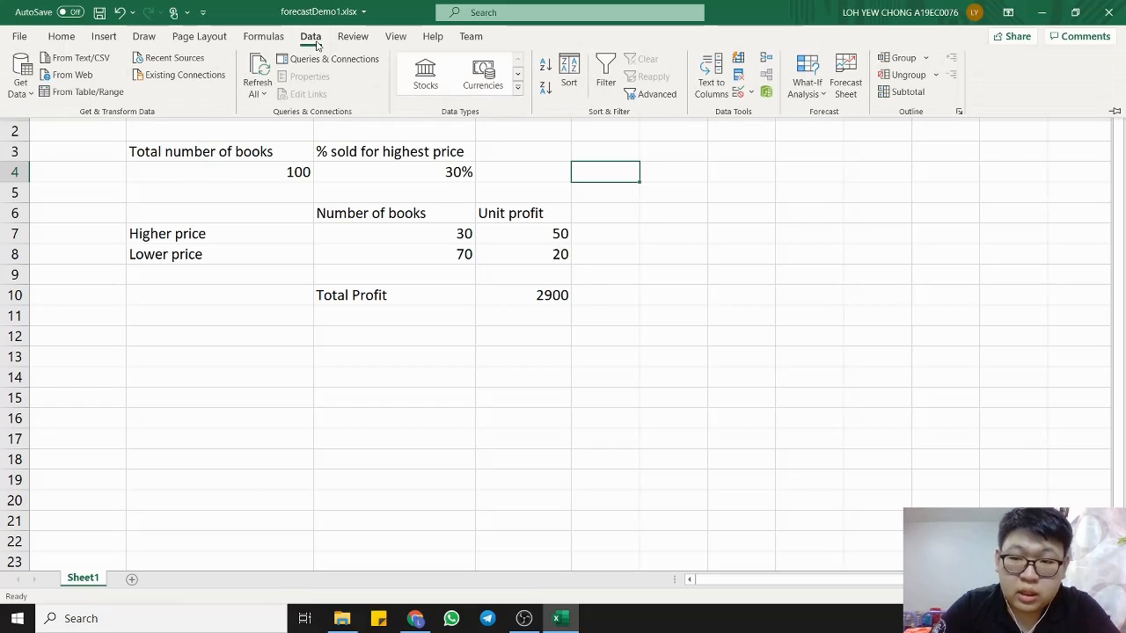
{"action": "left_click", "coordinate": [817, 89]}
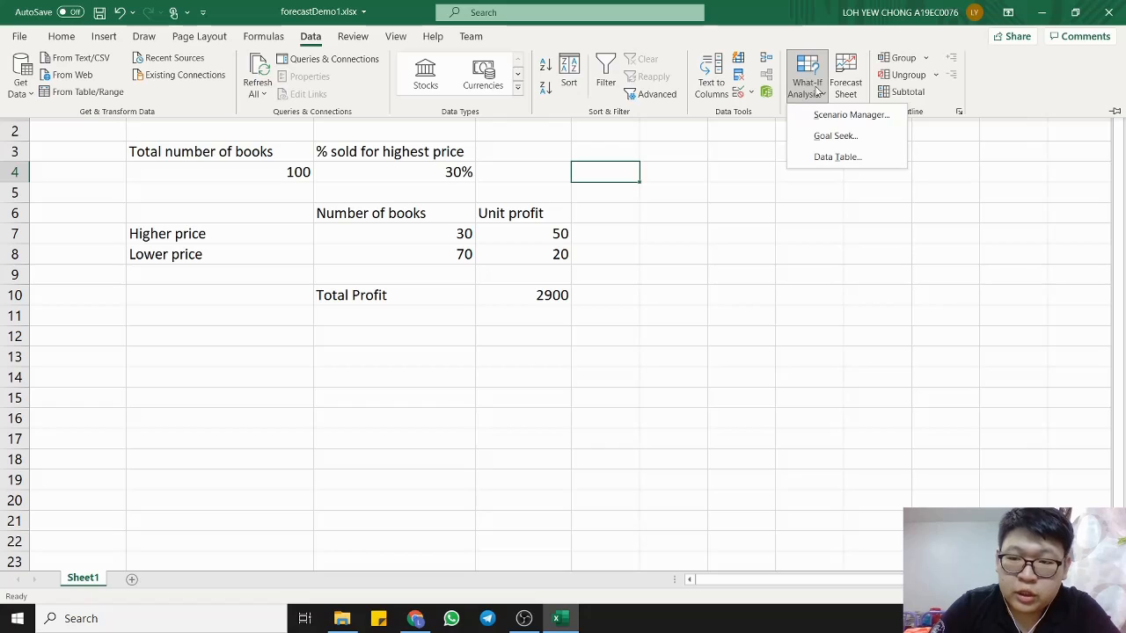
{"action": "left_click", "coordinate": [860, 116]}
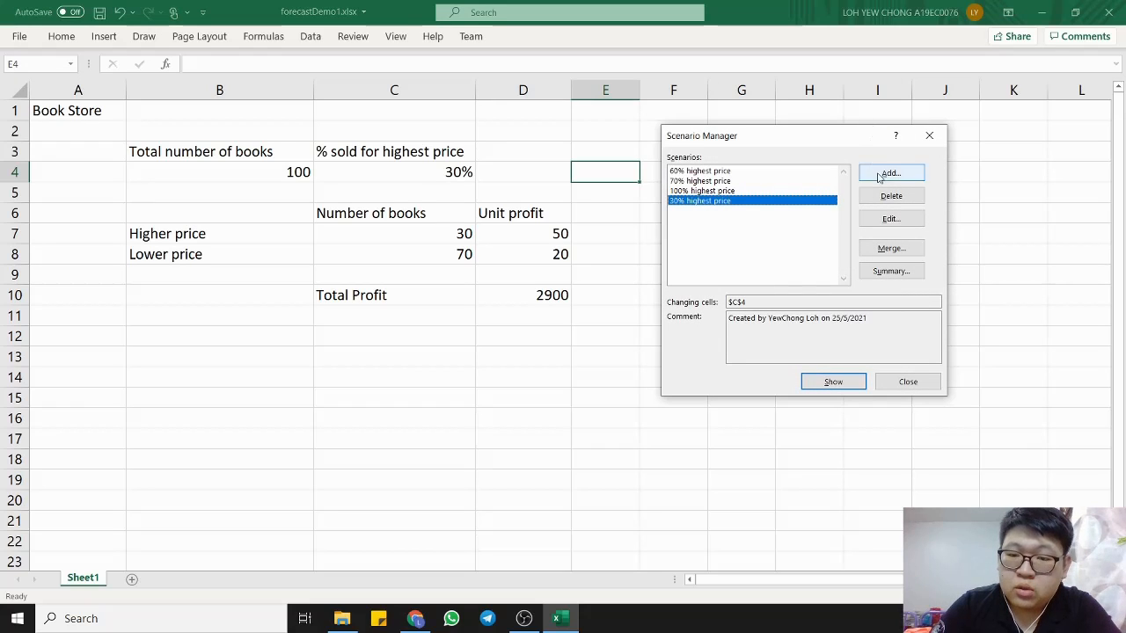
{"action": "left_click", "coordinate": [913, 279]}
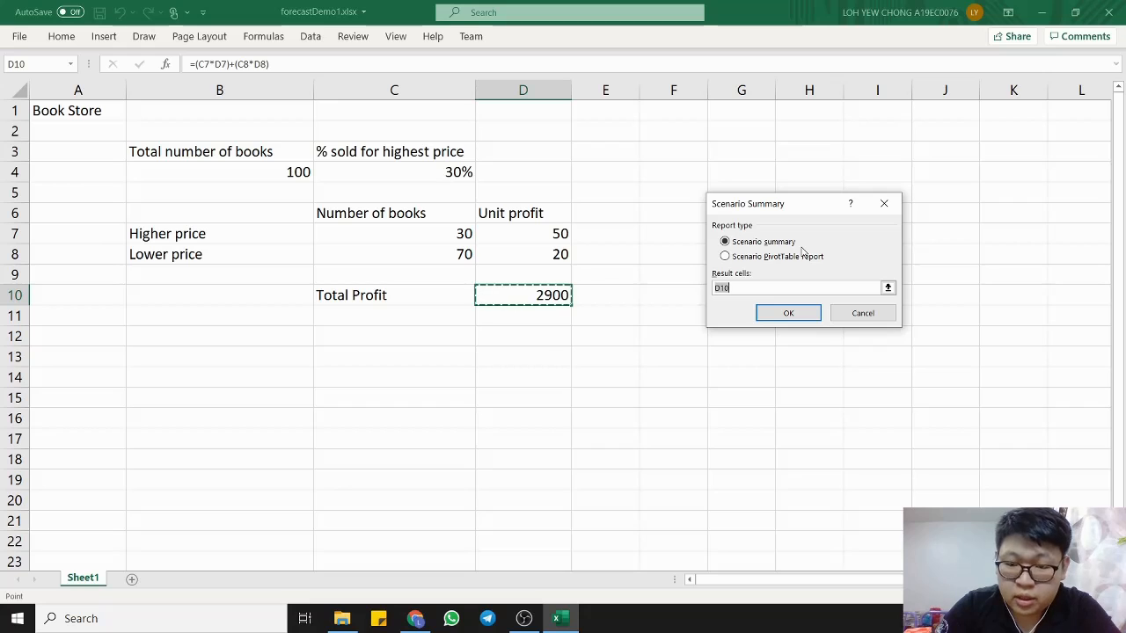
{"action": "left_click", "coordinate": [769, 289]}
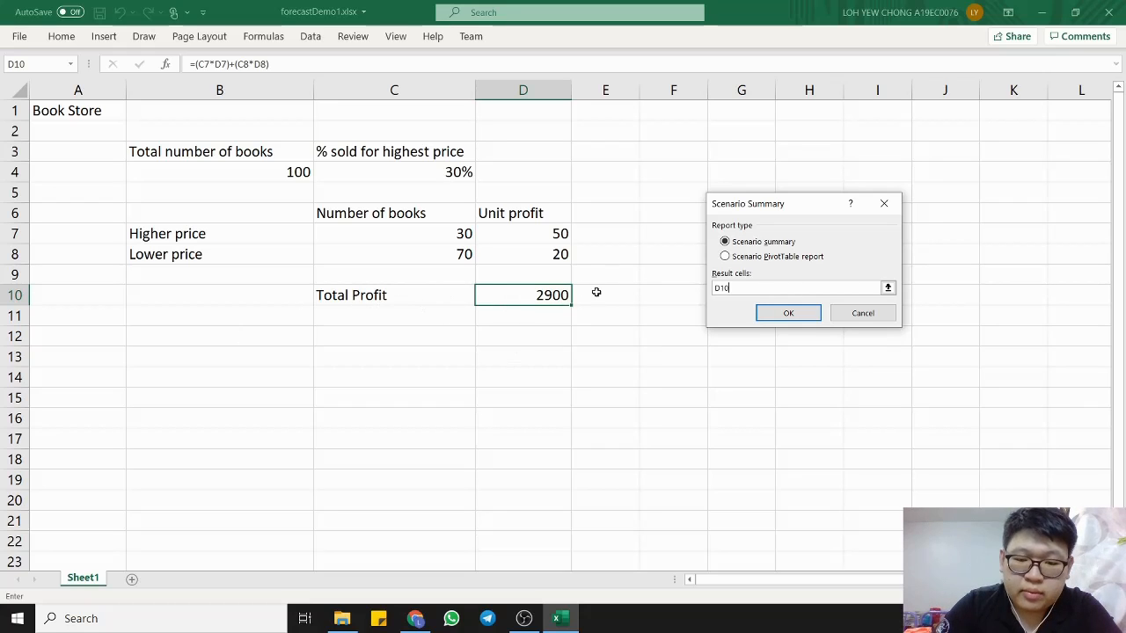
{"action": "left_click", "coordinate": [796, 310]}
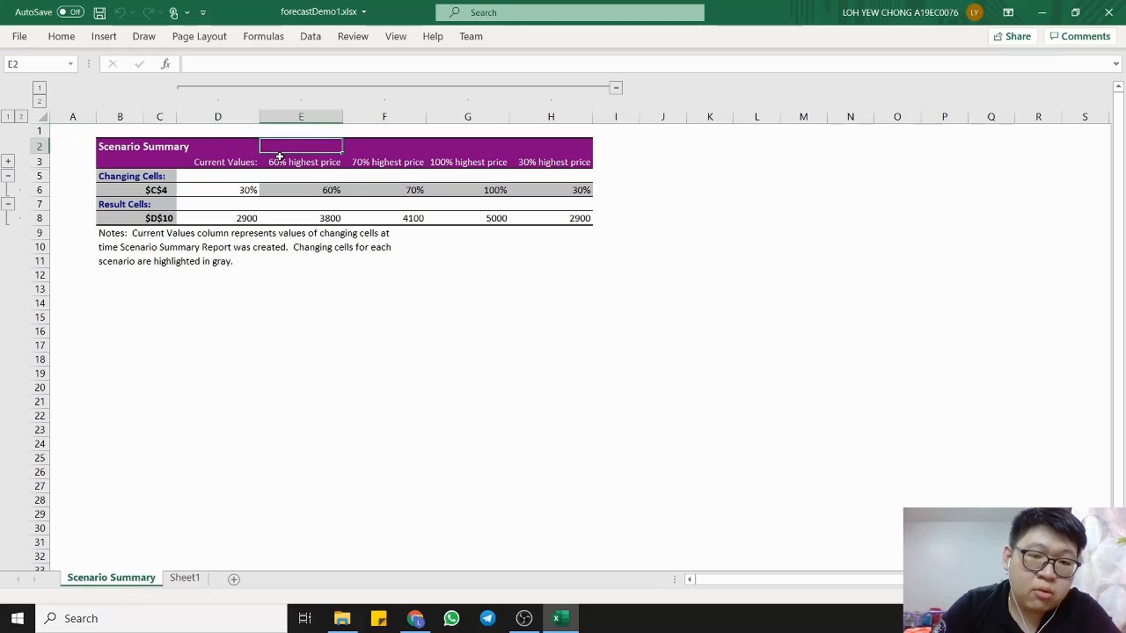
- Examine the Scenario Summary sheet, comparing C4 percentages and D10 profits for the current values, 100% and 30% scenarios
{"action": "left_click", "coordinate": [222, 160]}
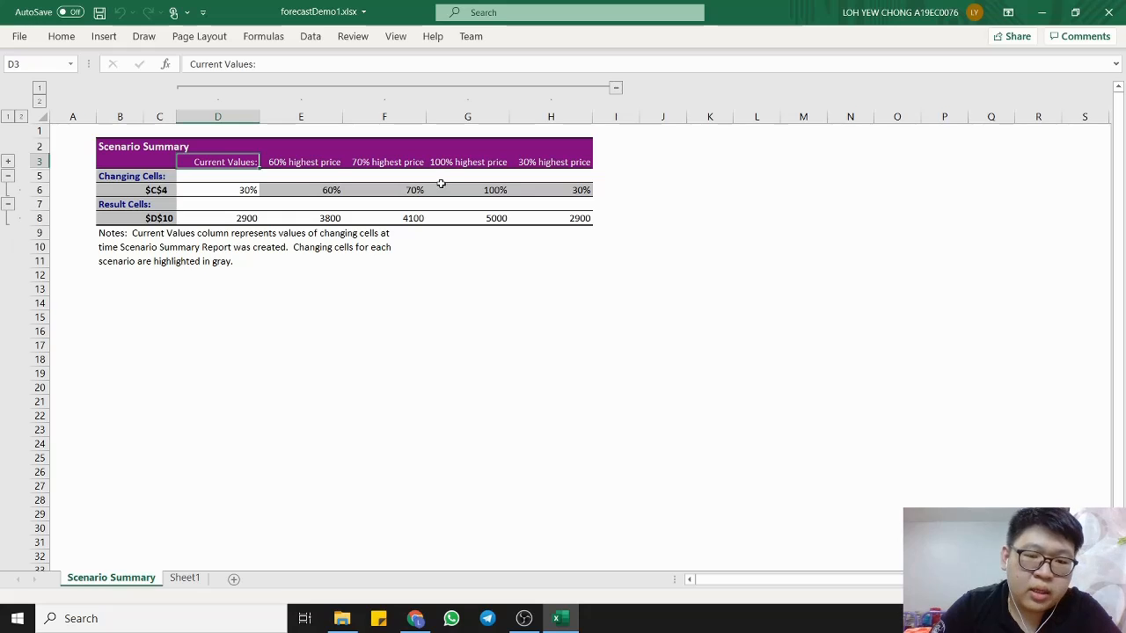
{"action": "left_click", "coordinate": [502, 193]}
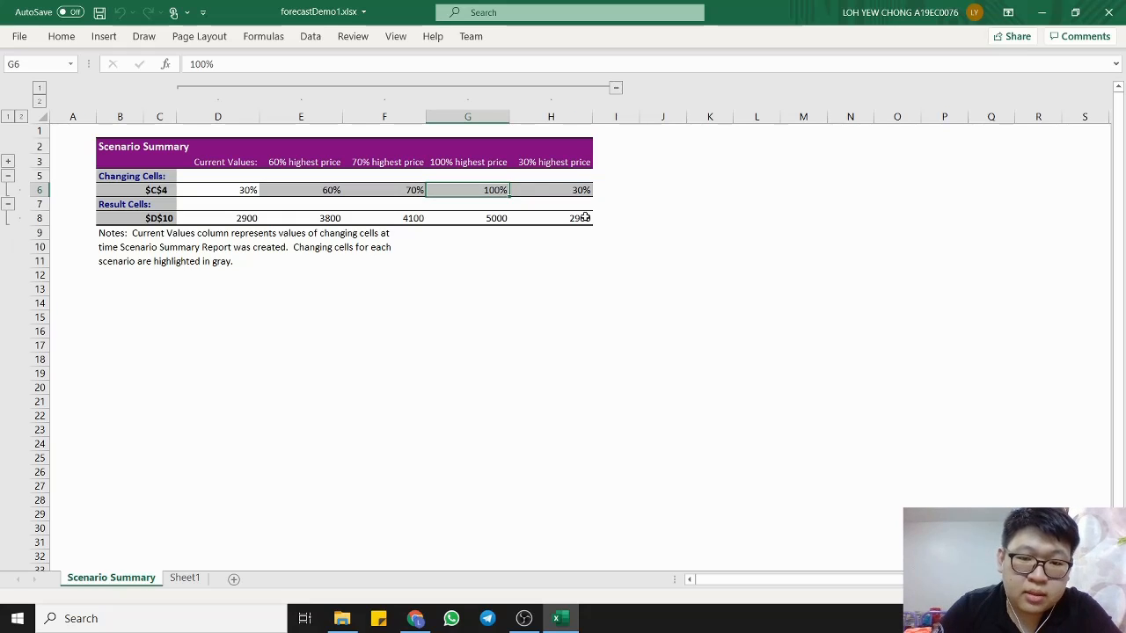
{"action": "left_click", "coordinate": [488, 220]}
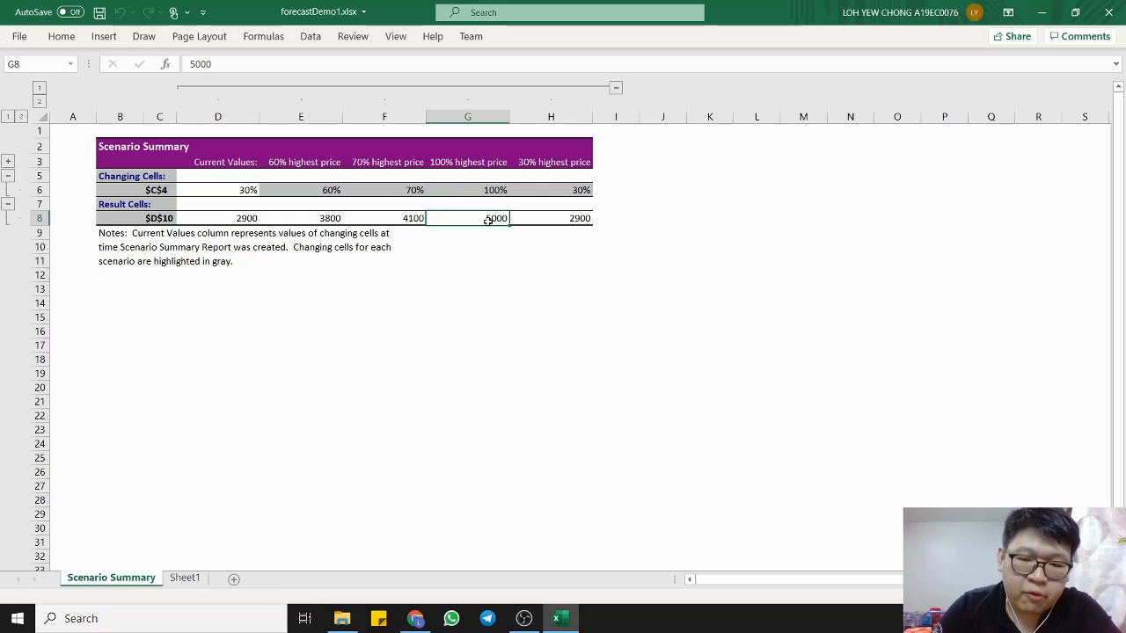
{"action": "left_click", "coordinate": [525, 162]}
{"action": "left_click", "coordinate": [578, 231]}
{"action": "left_click", "coordinate": [579, 222]}
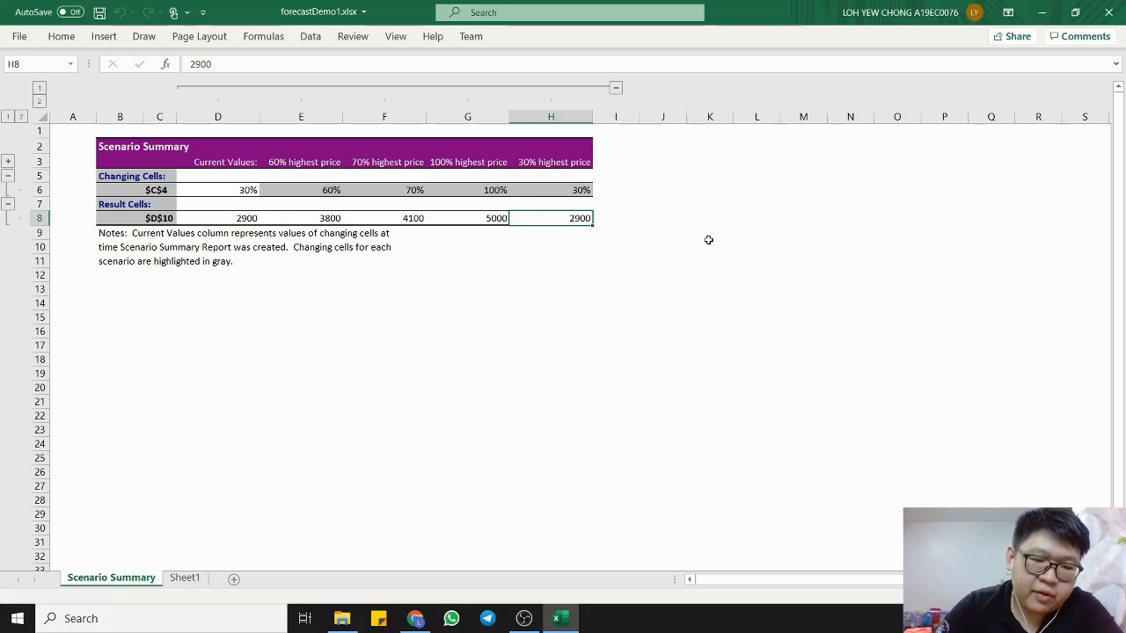
{"action": "left_click", "coordinate": [221, 193]}
{"action": "left_click", "coordinate": [234, 216]}
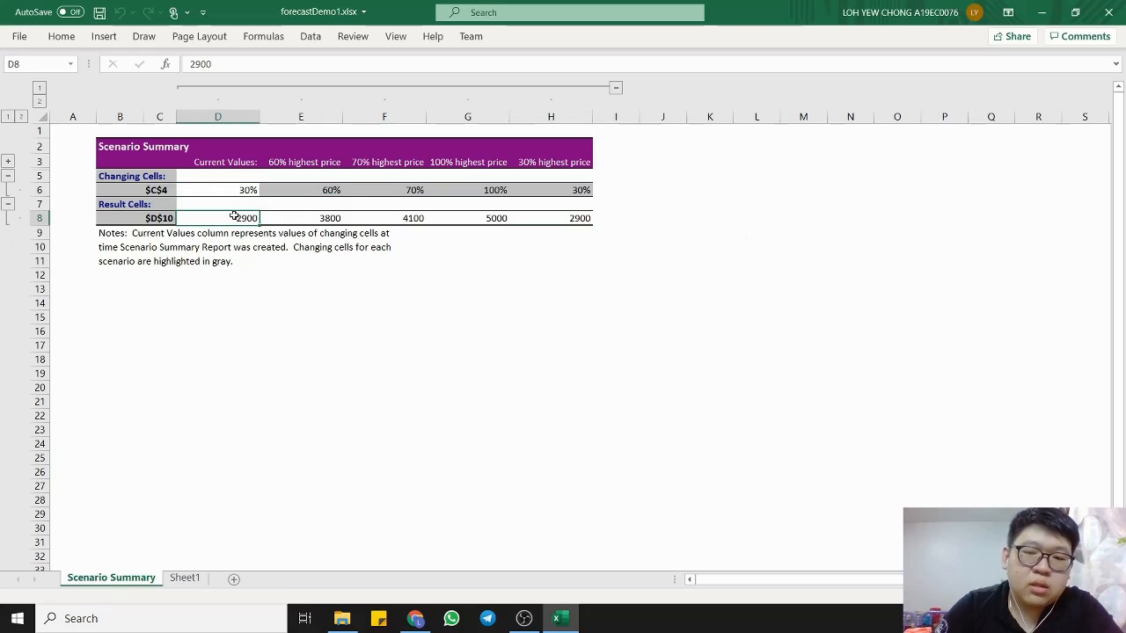
- Compare the C4 percentage and D10 profit of the 60% and 70% highest price scenarios in the Scenario Summary
{"action": "left_click", "coordinate": [347, 189]}
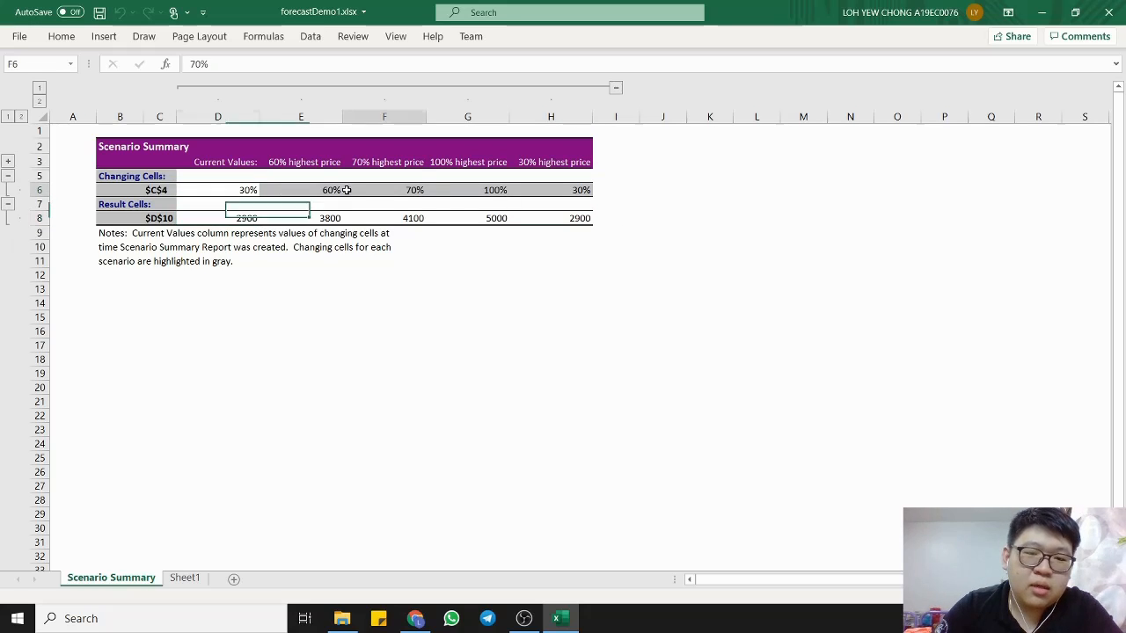
{"action": "left_click", "coordinate": [310, 195]}
{"action": "left_click", "coordinate": [332, 218]}
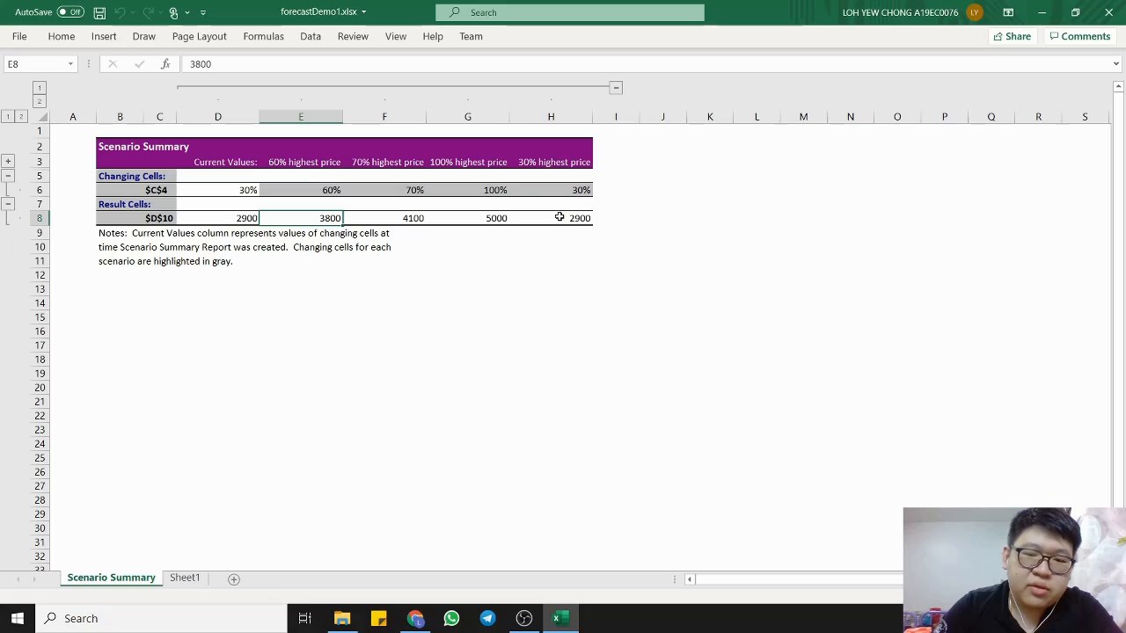
{"action": "left_click", "coordinate": [378, 175]}
{"action": "left_click", "coordinate": [403, 166]}
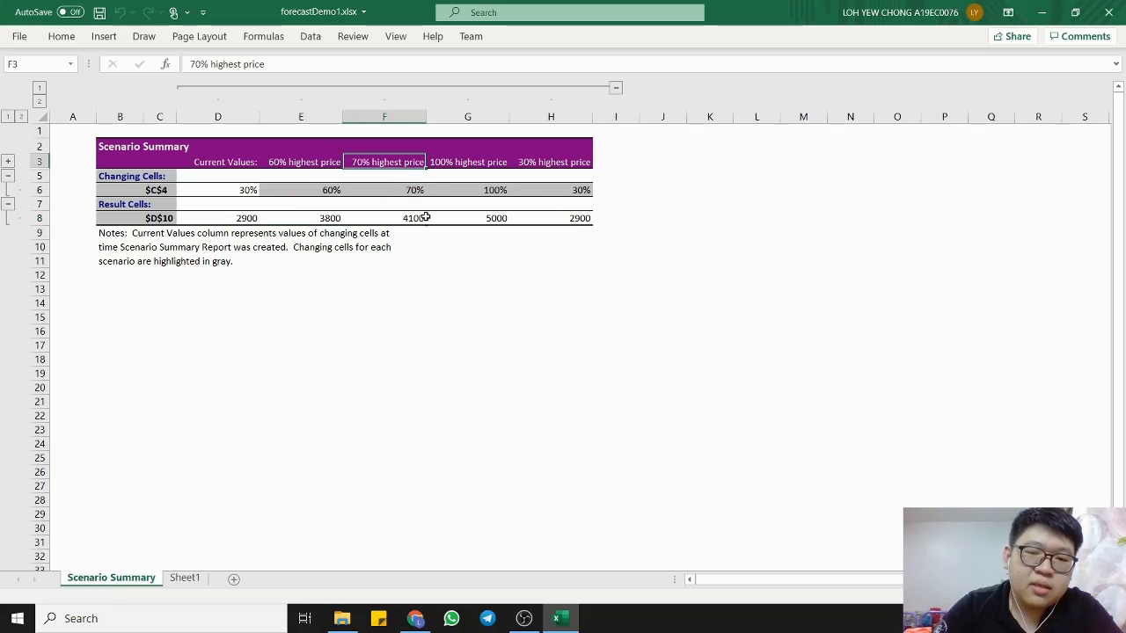
{"action": "left_click", "coordinate": [423, 219]}
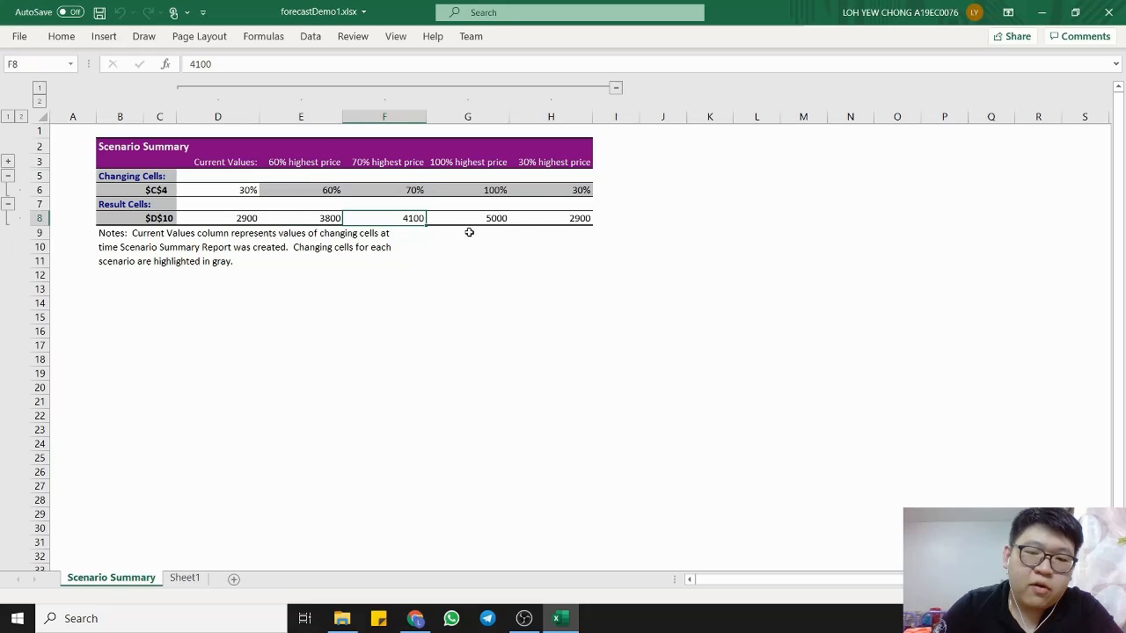
{"action": "left_click", "coordinate": [721, 258]}
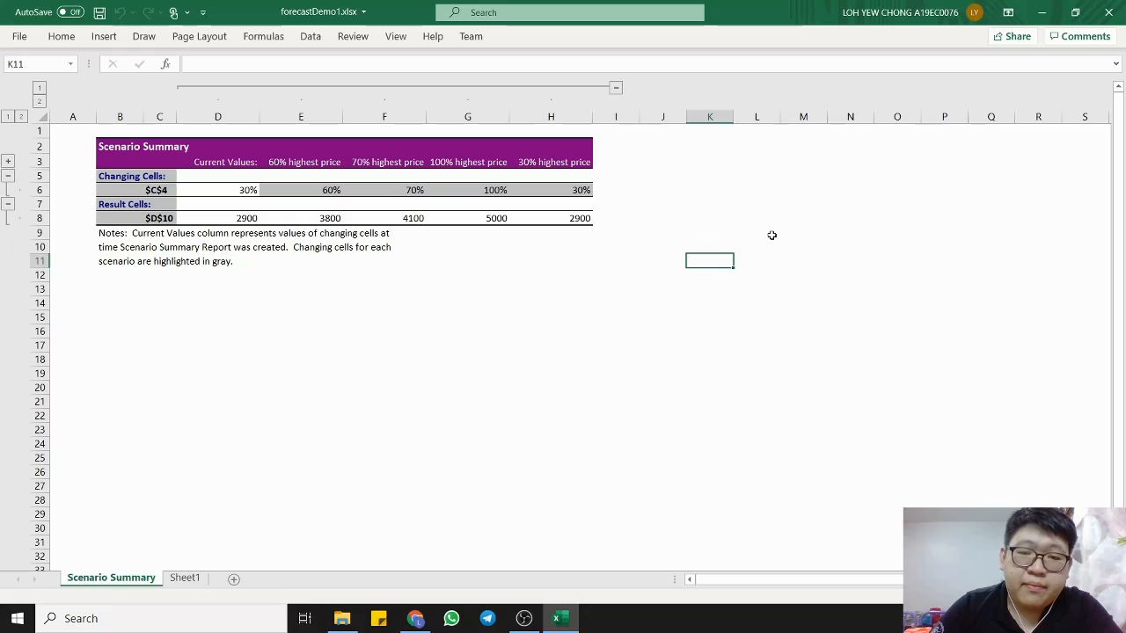
- Start Goal Seek on Sheet1 with D10 as the set cell and 4700 as the target value
{"action": "left_click", "coordinate": [185, 578]}
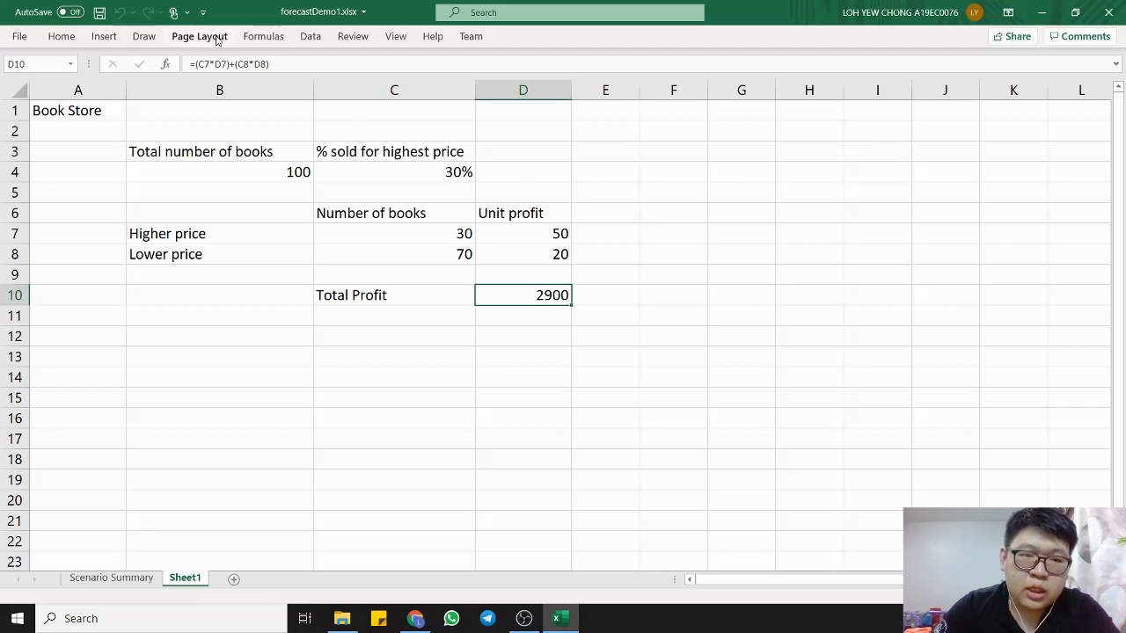
{"action": "left_click", "coordinate": [308, 36]}
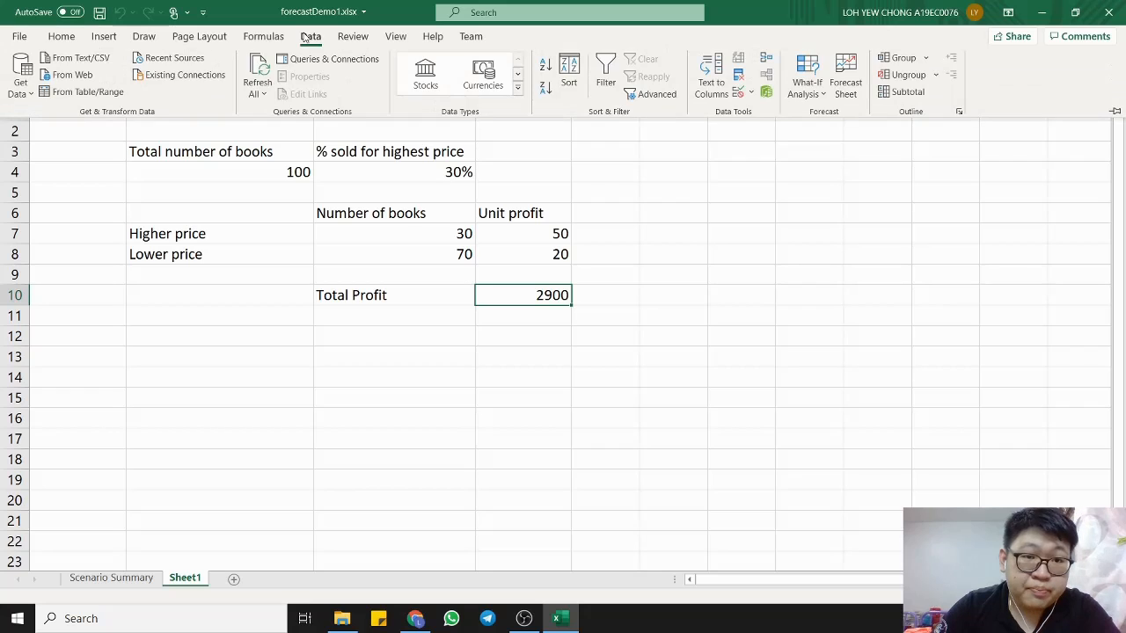
{"action": "left_click", "coordinate": [806, 72]}
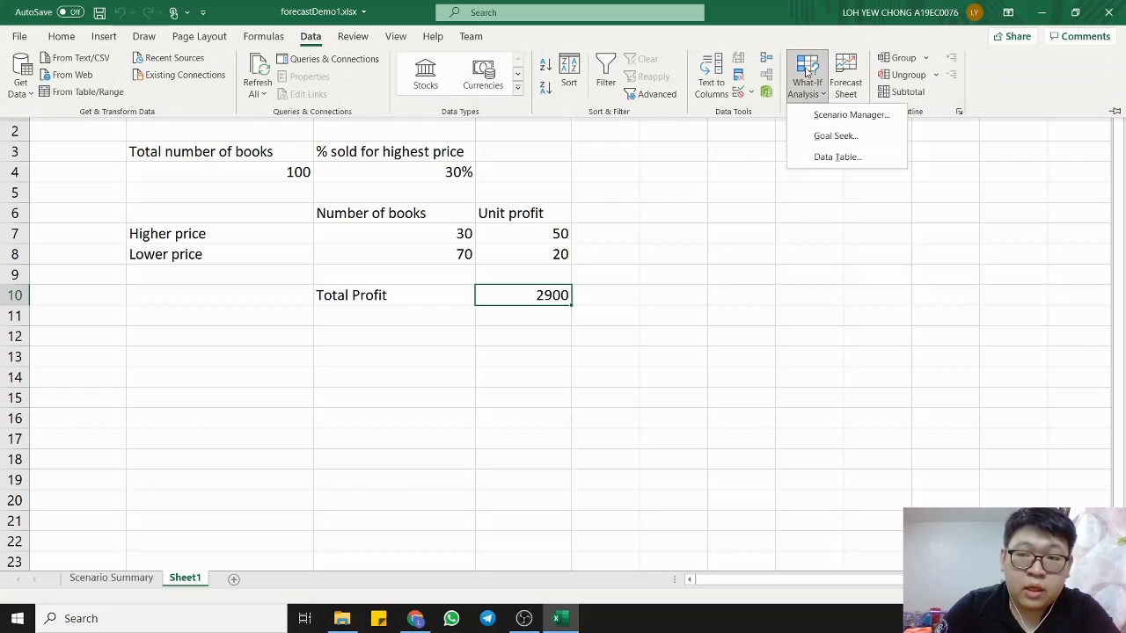
{"action": "left_click", "coordinate": [835, 136]}
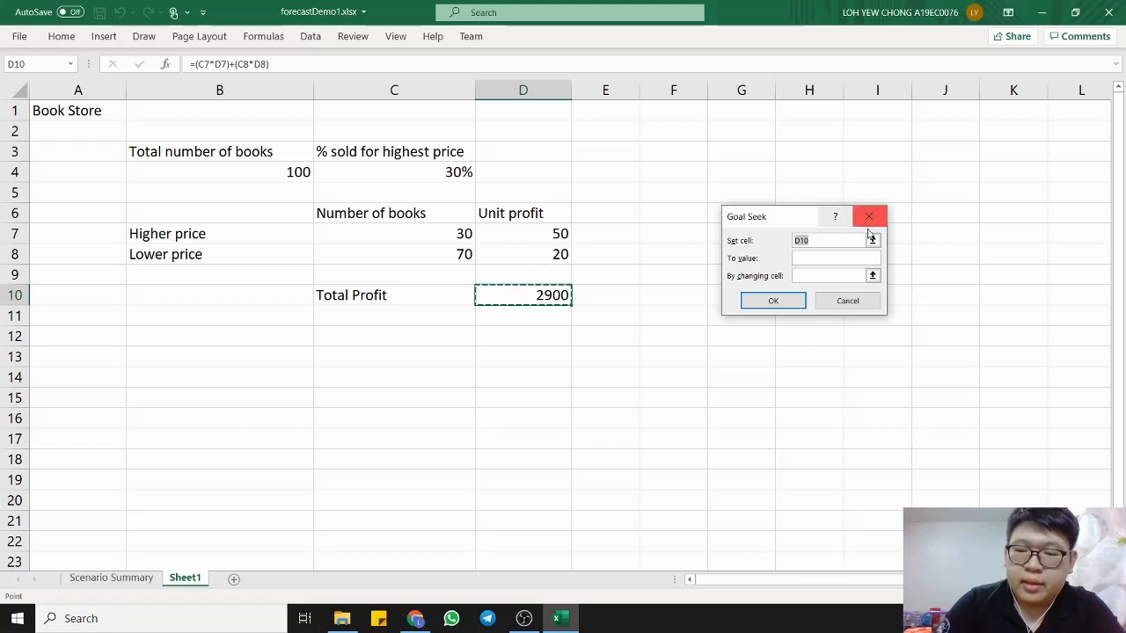
{"action": "left_click", "coordinate": [838, 240]}
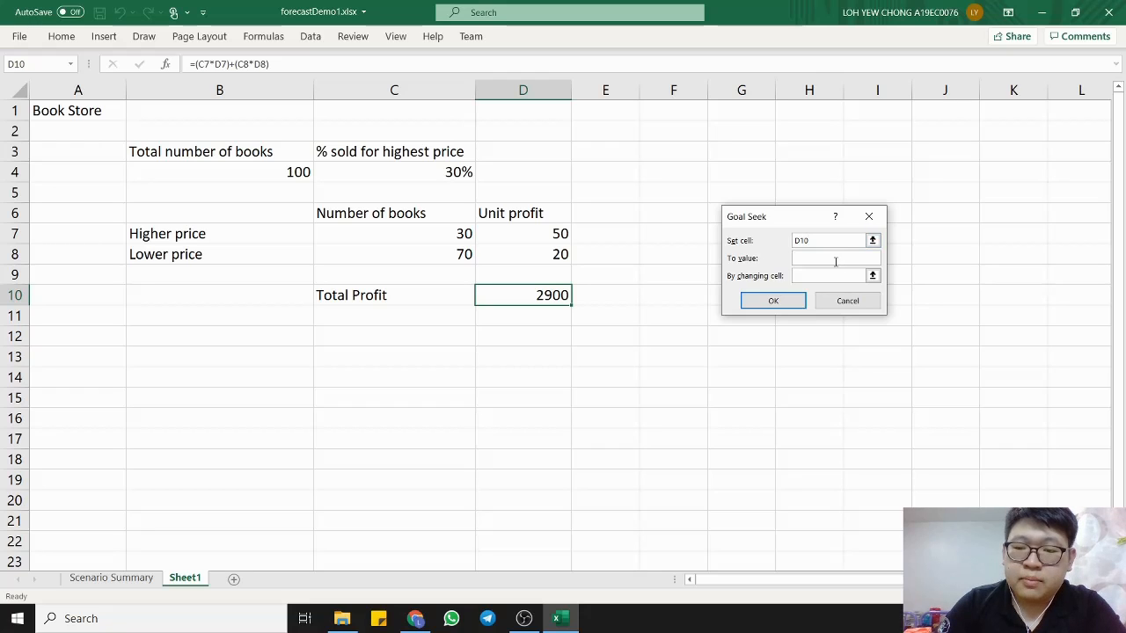
{"action": "left_click", "coordinate": [842, 239]}
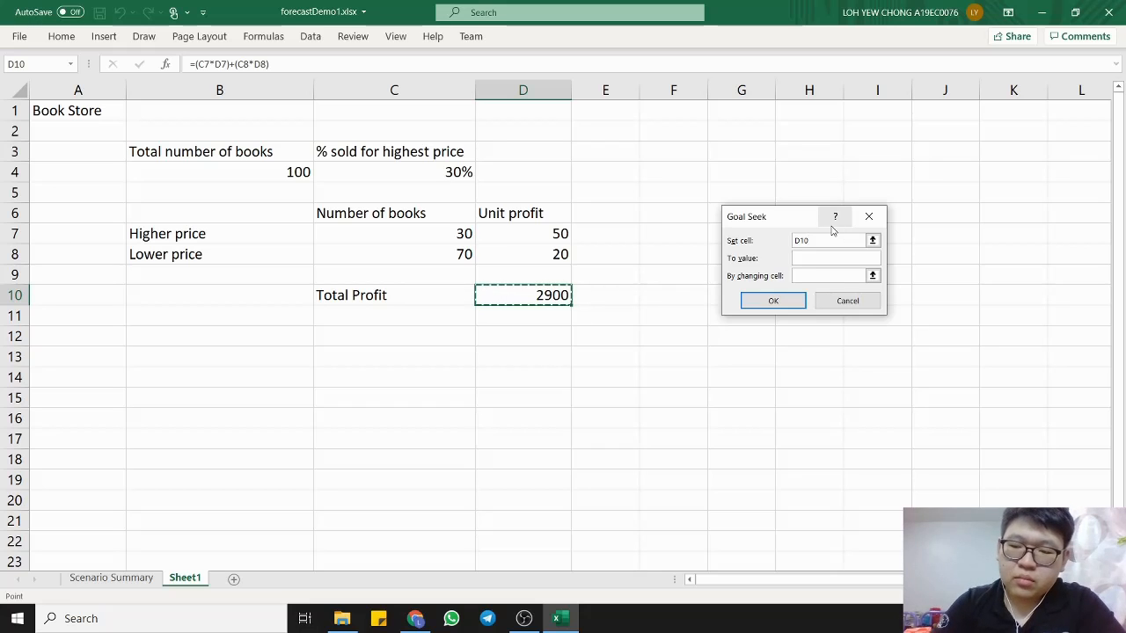
{"action": "left_click", "coordinate": [816, 256]}
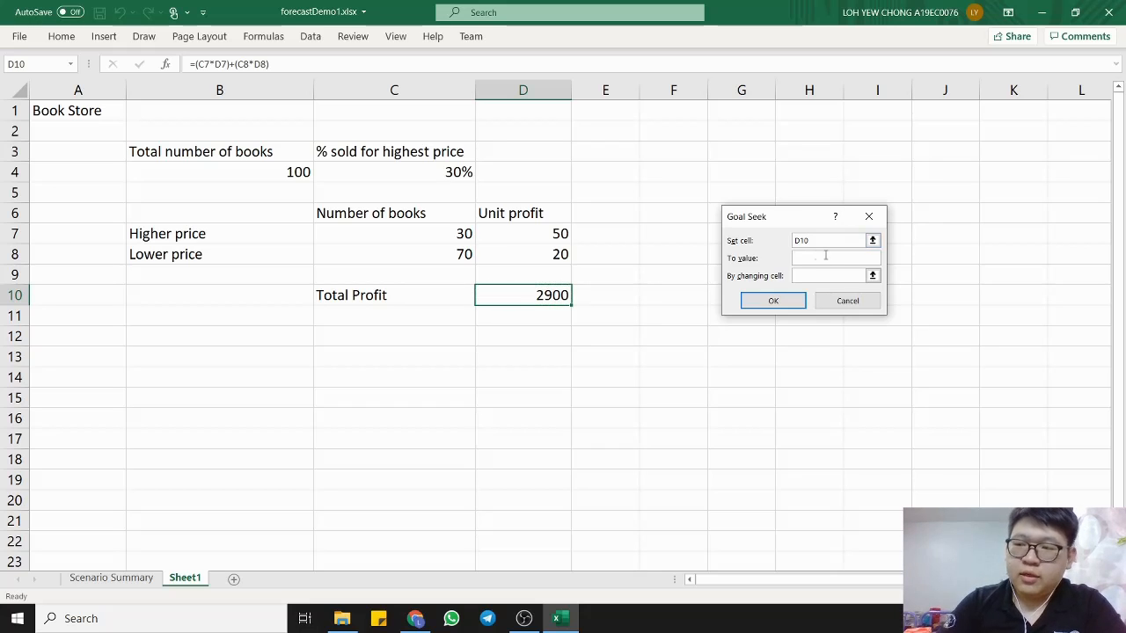
{"action": "type", "text": "4700"}
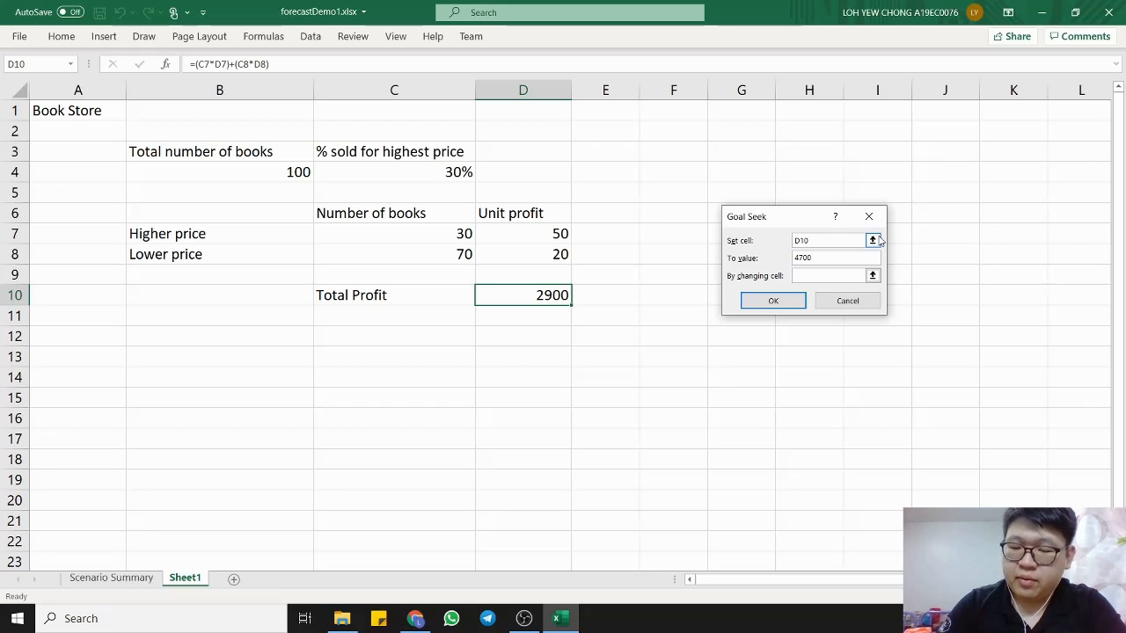
- Keep D10 as the Goal Seek set cell, choose C4 as the changing cell, and run the calculation
{"action": "left_click", "coordinate": [813, 240]}
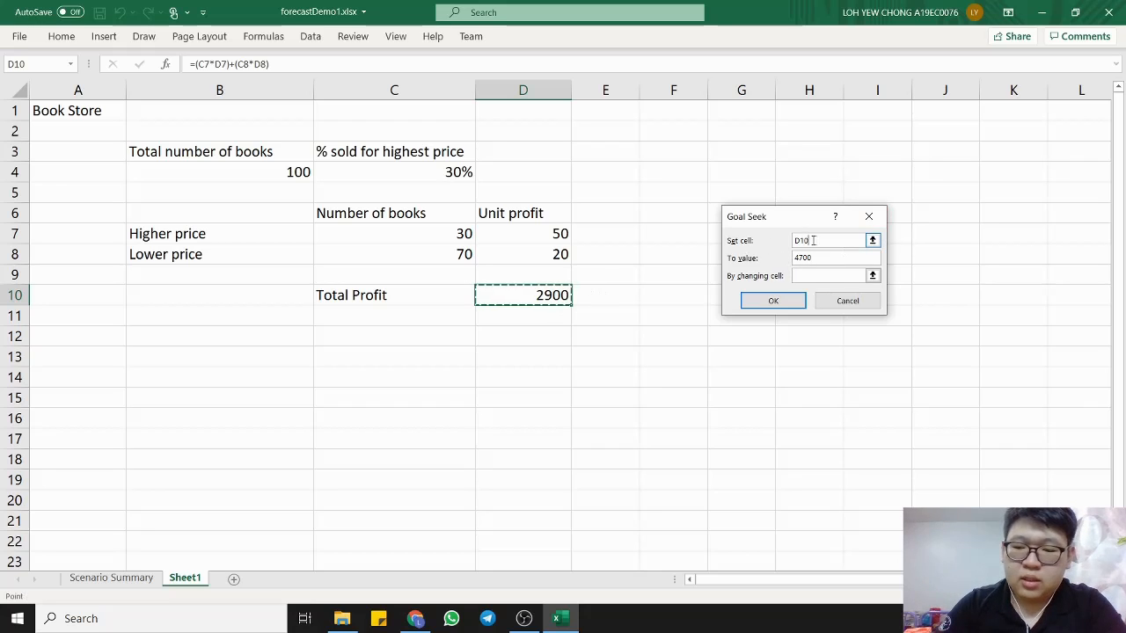
{"action": "left_click_drag", "start_coordinate": [813, 240], "coordinate": [774, 241]}
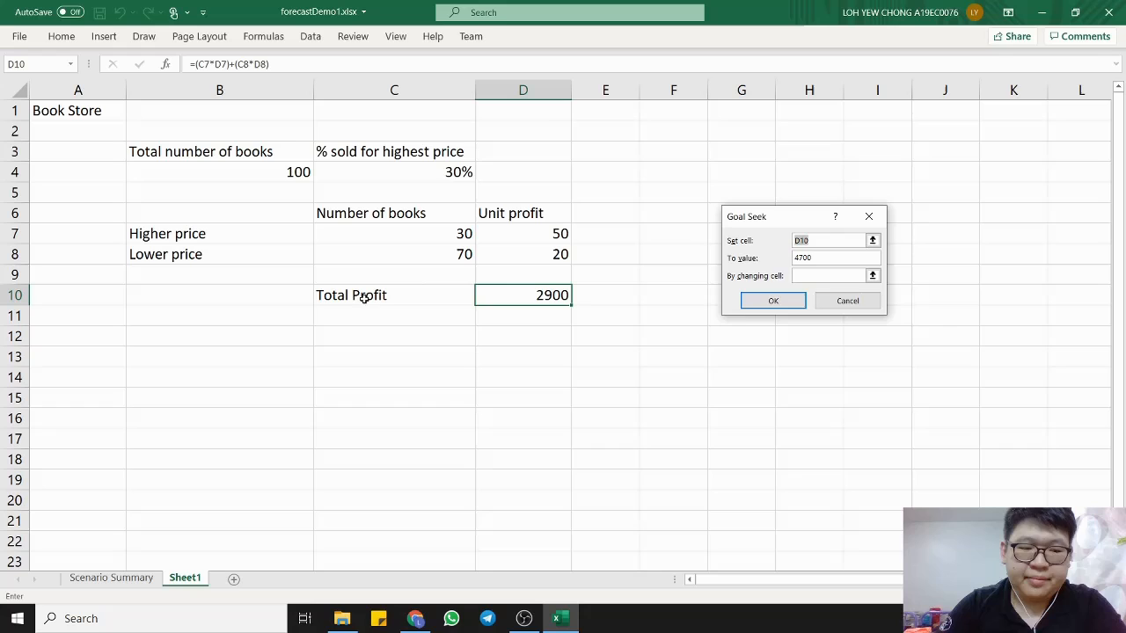
{"action": "left_click", "coordinate": [817, 276]}
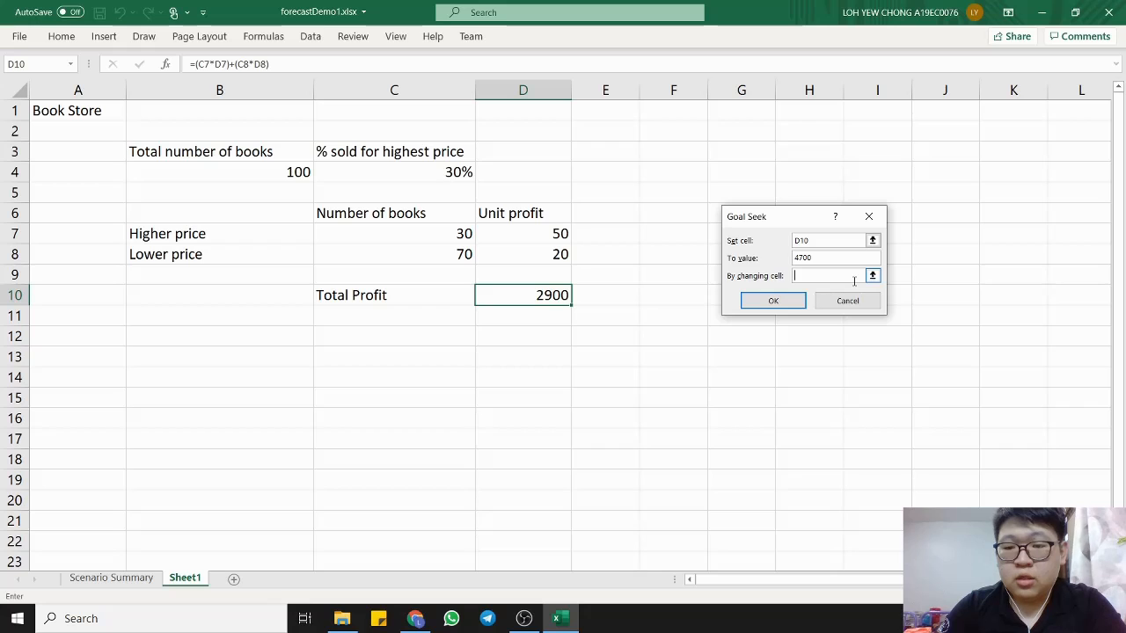
{"action": "left_click", "coordinate": [439, 178]}
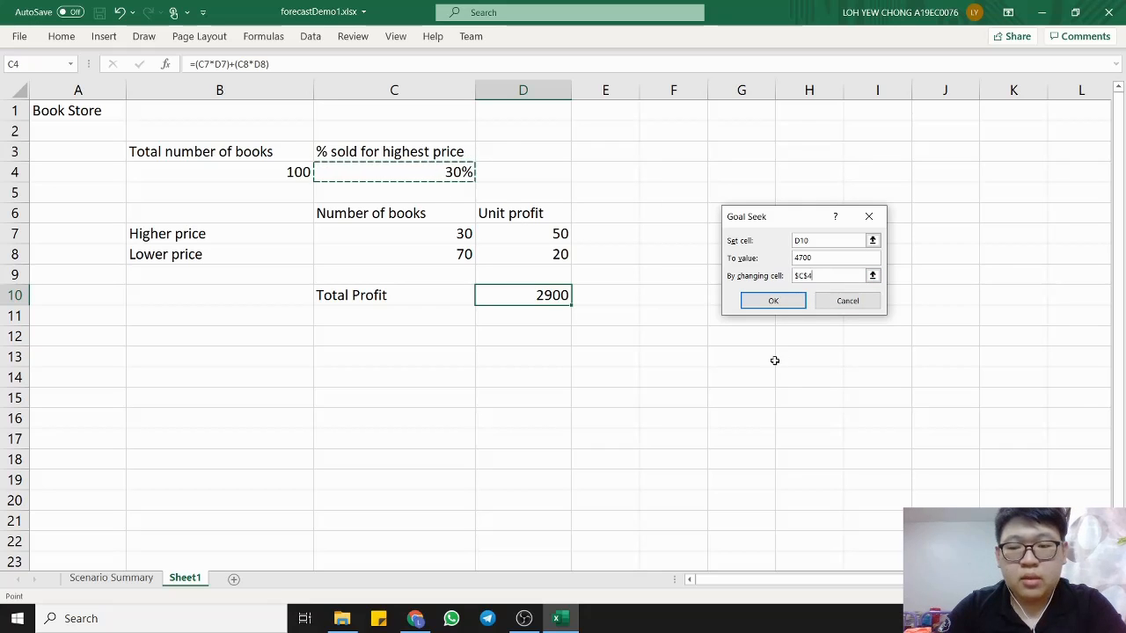
{"action": "left_click", "coordinate": [774, 302]}
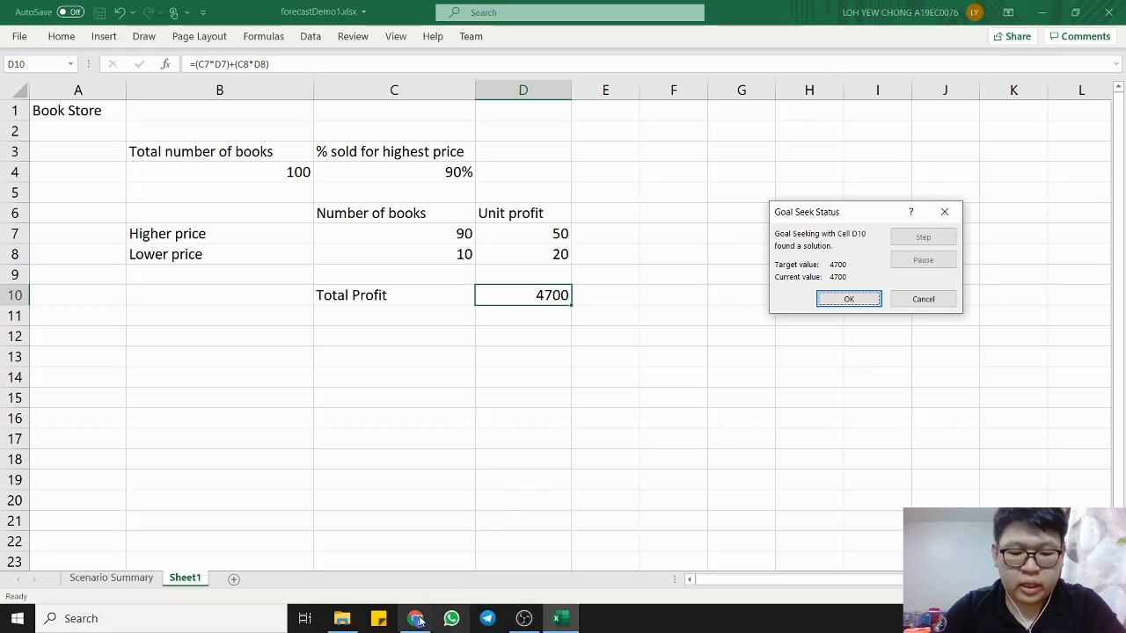
- Open forcastDemo2.xlsx from the ExcelDemo folder in File Explorer and display its Sheet1
{"action": "left_click", "coordinate": [348, 619]}
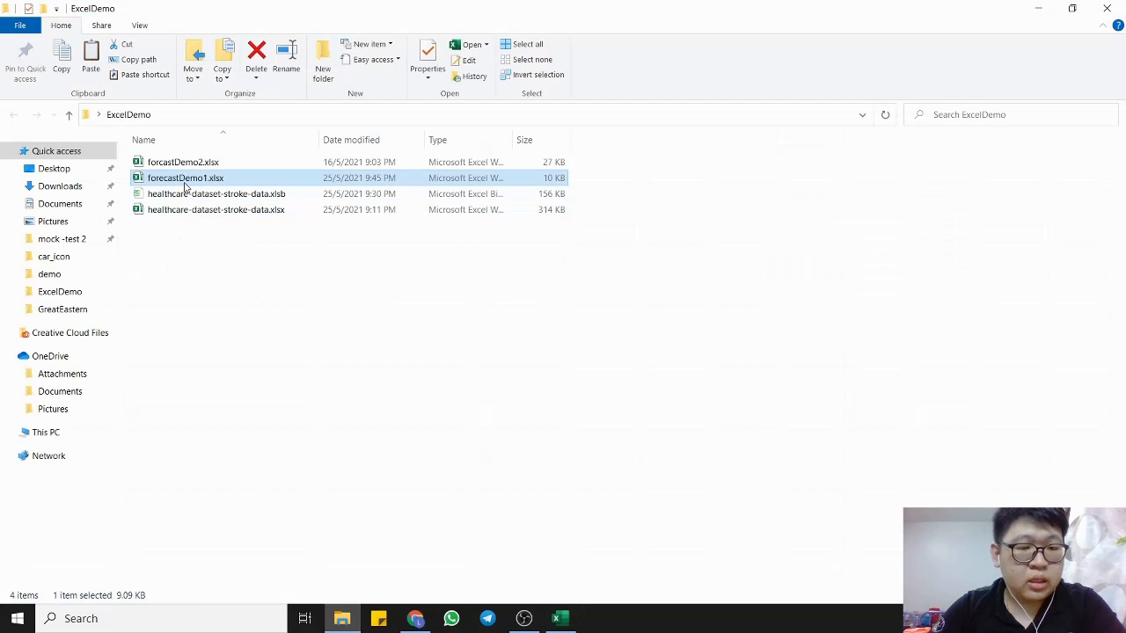
{"action": "double_click", "coordinate": [214, 164]}
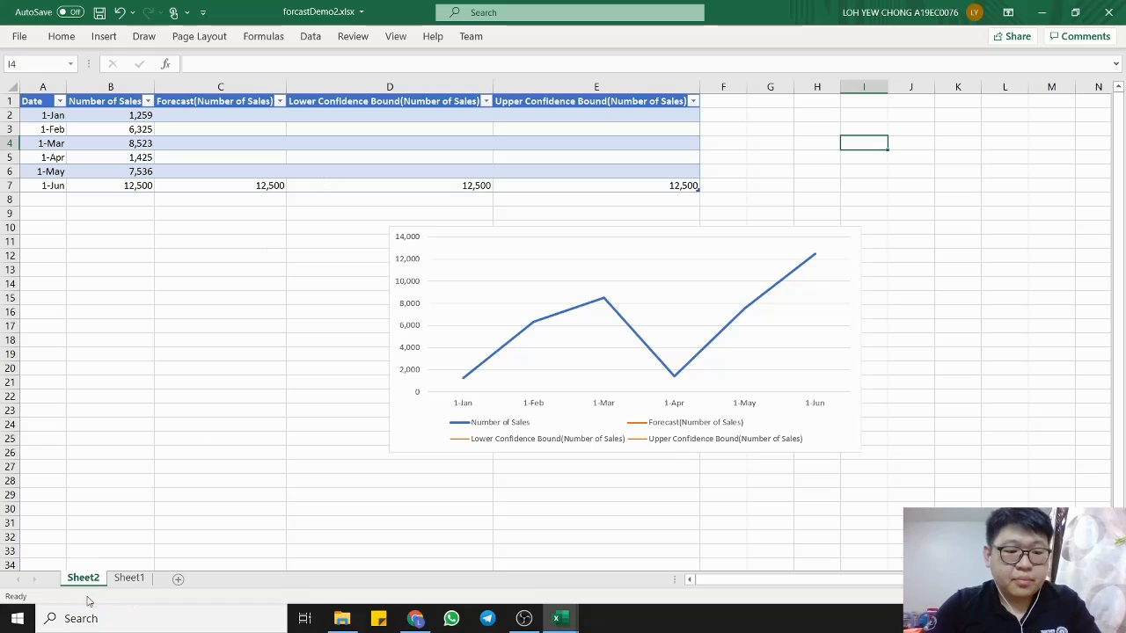
{"action": "left_click", "coordinate": [126, 578]}
{"action": "left_click", "coordinate": [378, 227]}
{"action": "left_click", "coordinate": [139, 113]}
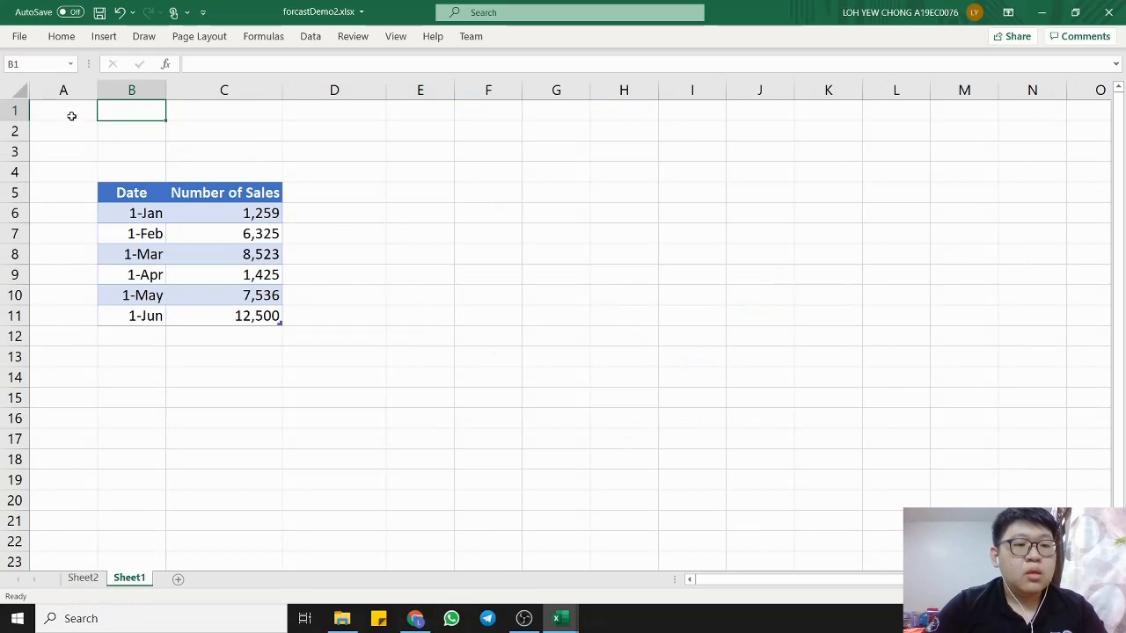
- Examine the sales table on Sheet1, covering its Date and Number of Sales columns
{"action": "left_click", "coordinate": [72, 115]}
{"action": "left_click_drag", "start_coordinate": [82, 103], "coordinate": [355, 357]}
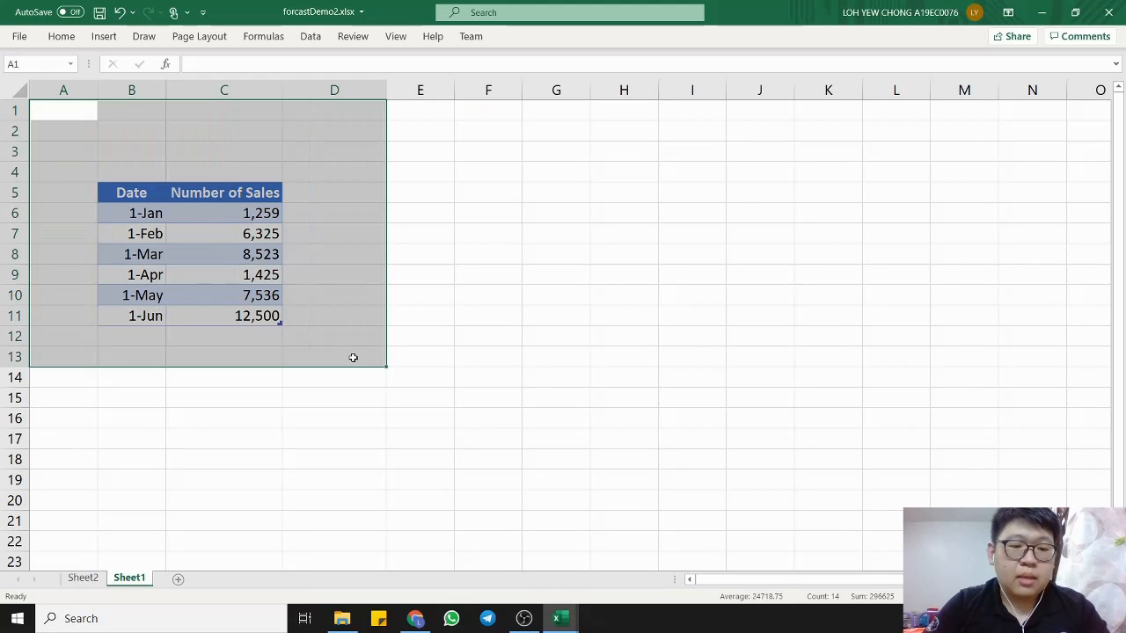
{"action": "left_click", "coordinate": [514, 275]}
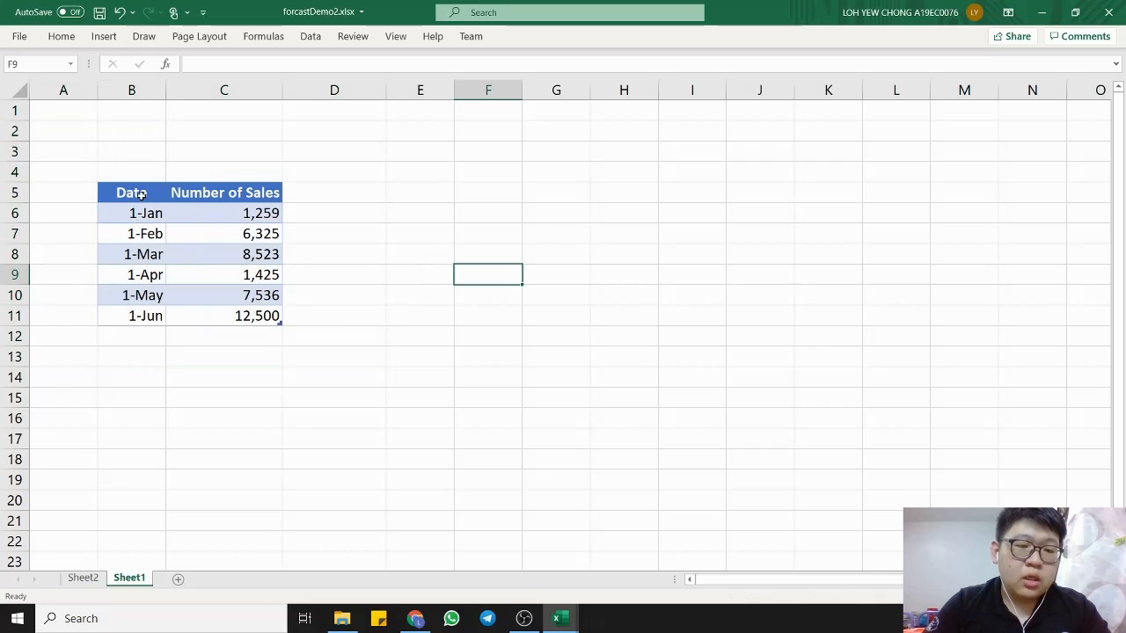
{"action": "left_click_drag", "start_coordinate": [138, 192], "coordinate": [145, 317]}
{"action": "left_click_drag", "start_coordinate": [255, 193], "coordinate": [256, 318]}
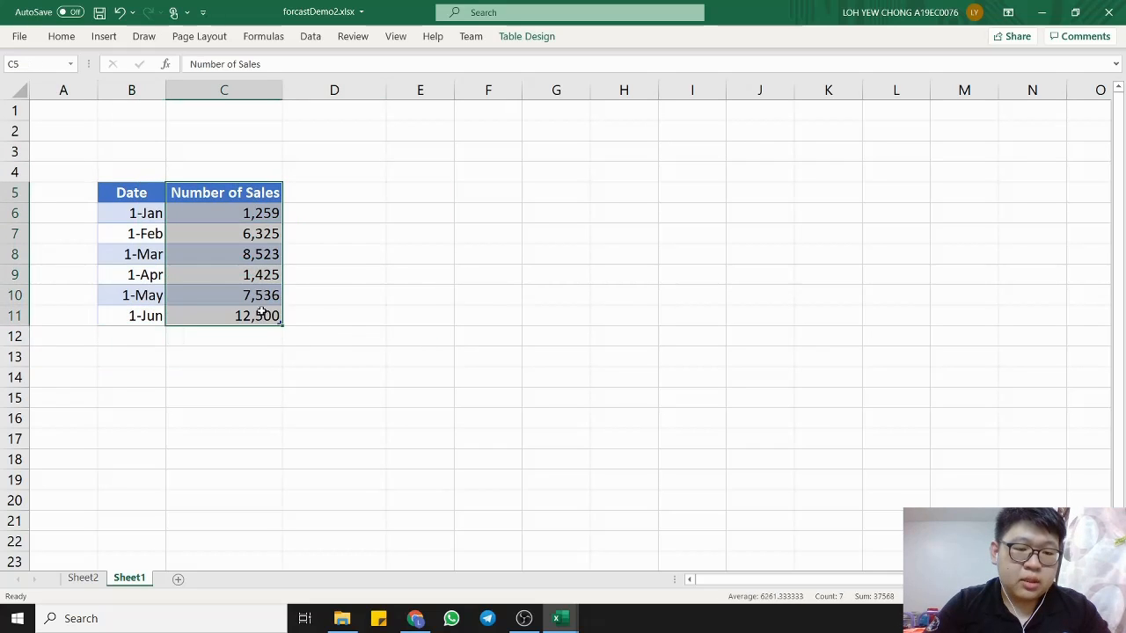
{"action": "left_click", "coordinate": [384, 272]}
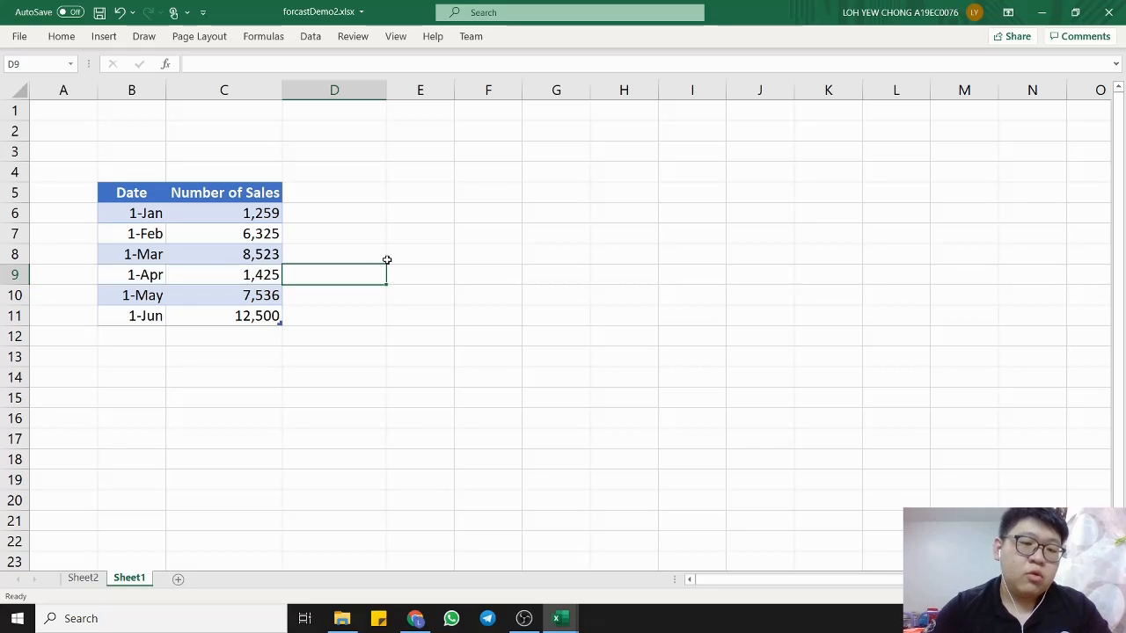
- Start a forecast worksheet from the sales table B5:C11 and set the forecast end to 1/9/2018
{"action": "left_click_drag", "start_coordinate": [120, 204], "coordinate": [214, 311]}
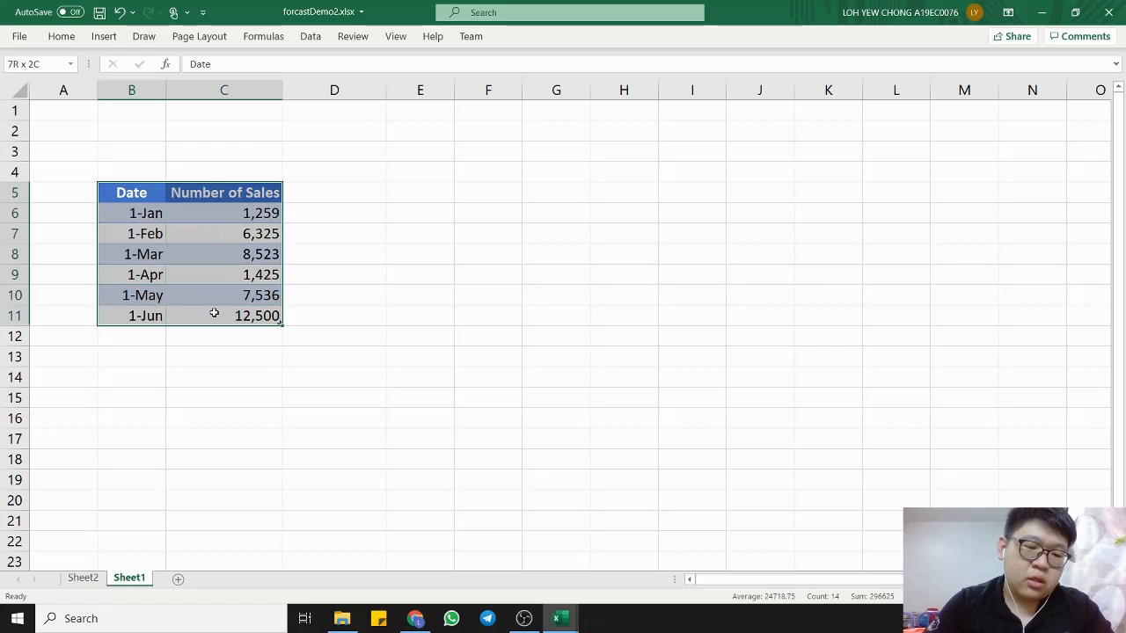
{"action": "left_click", "coordinate": [310, 37]}
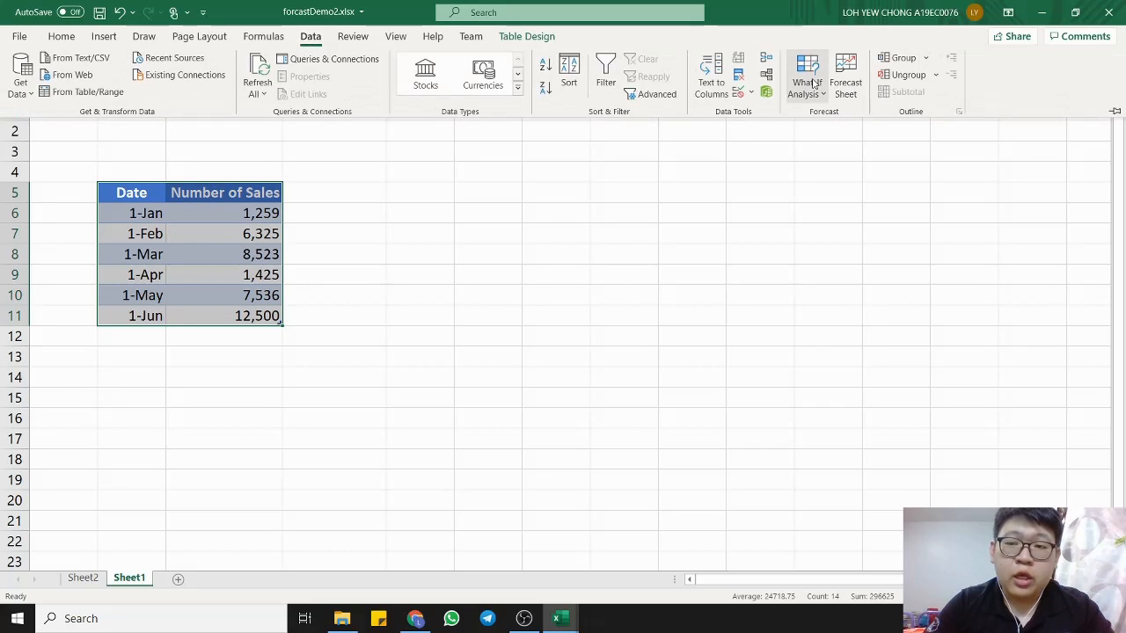
{"action": "left_click", "coordinate": [846, 81]}
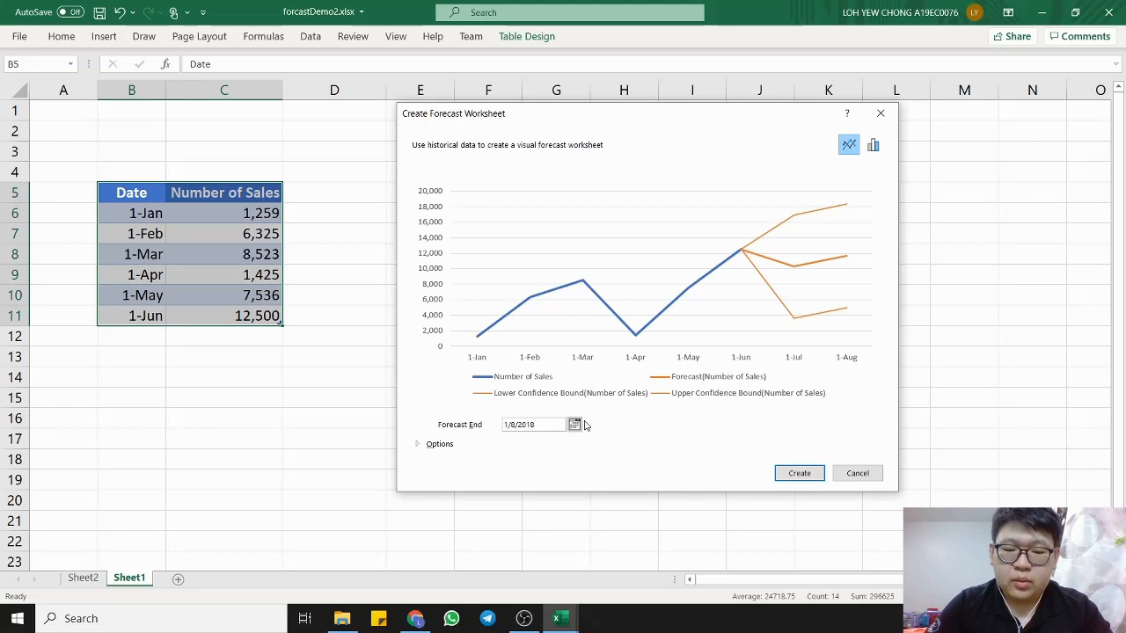
{"action": "left_click", "coordinate": [573, 425]}
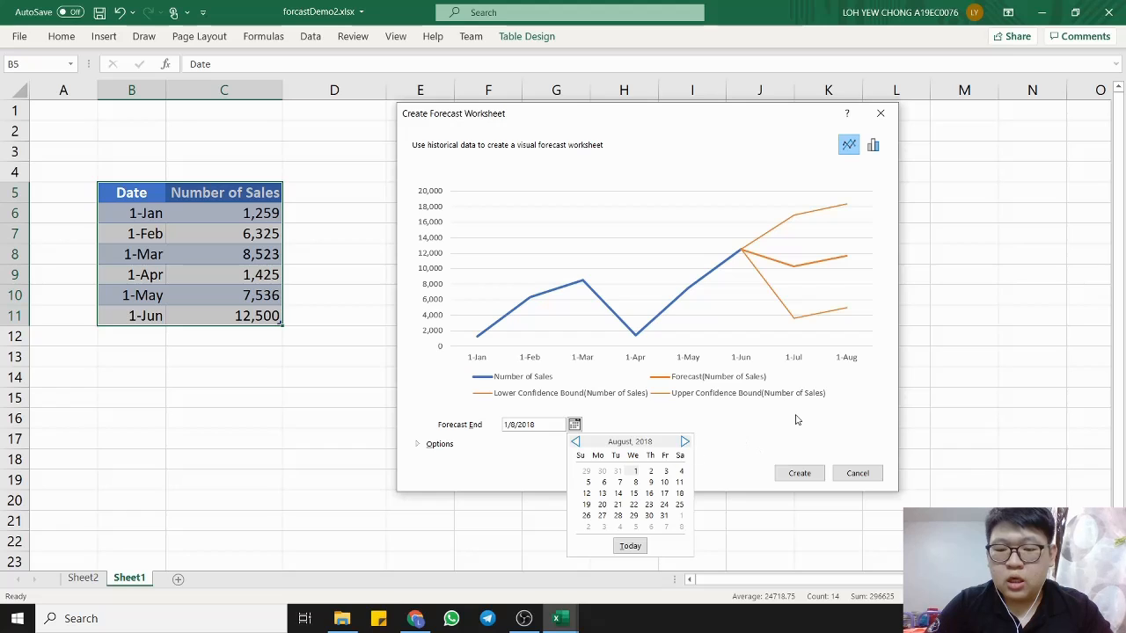
{"action": "left_click", "coordinate": [760, 114]}
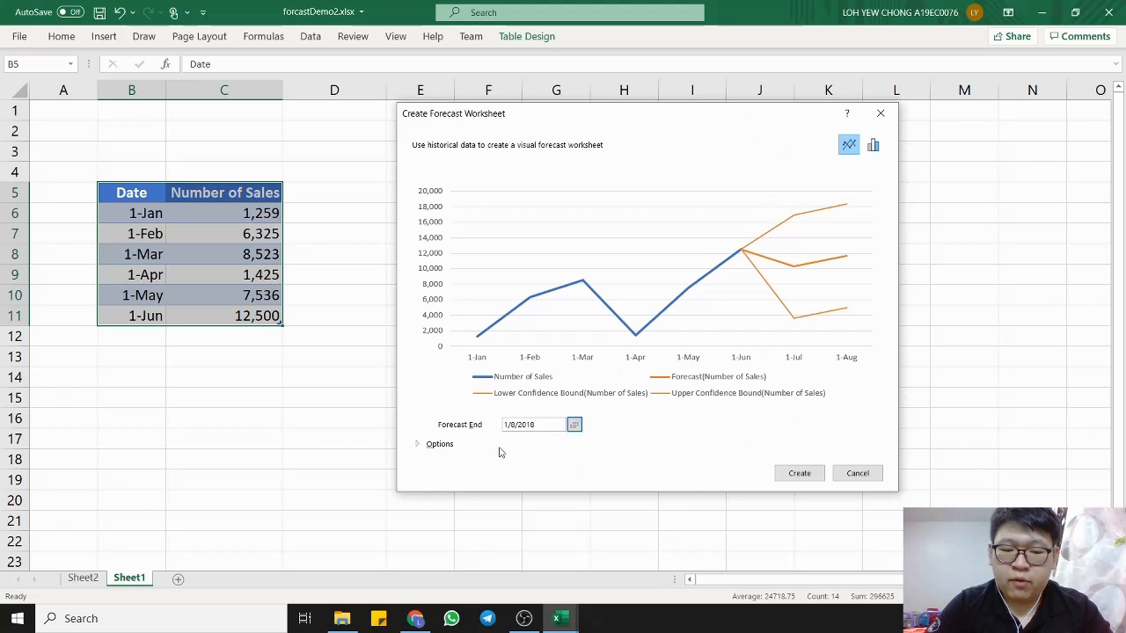
{"action": "left_click", "coordinate": [574, 424]}
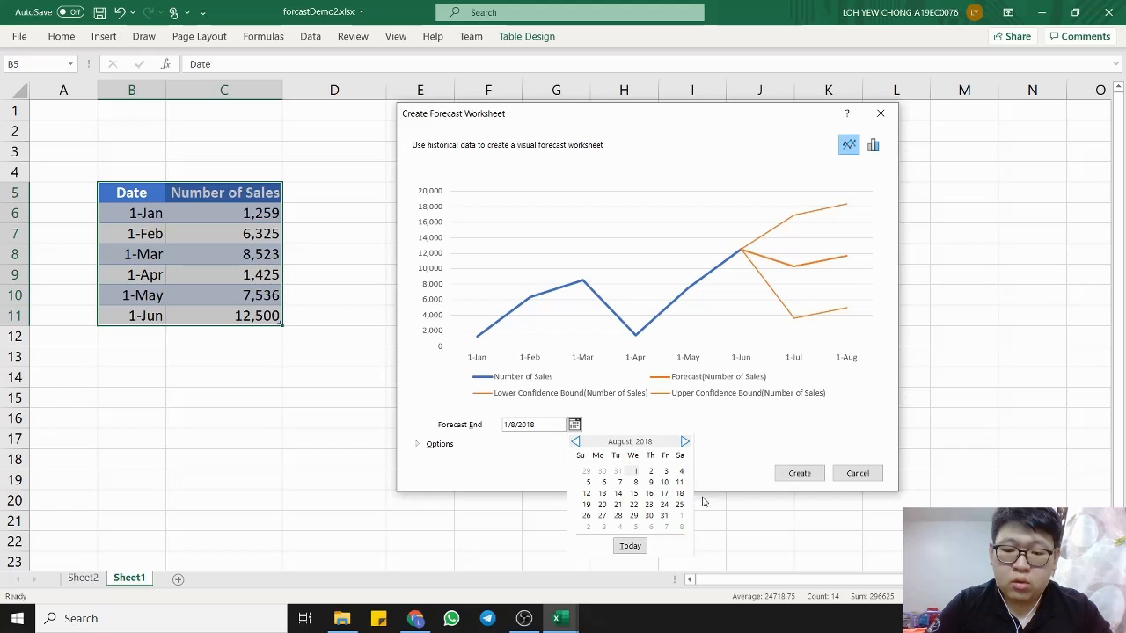
{"action": "left_click", "coordinate": [686, 443]}
{"action": "left_click", "coordinate": [679, 473]}
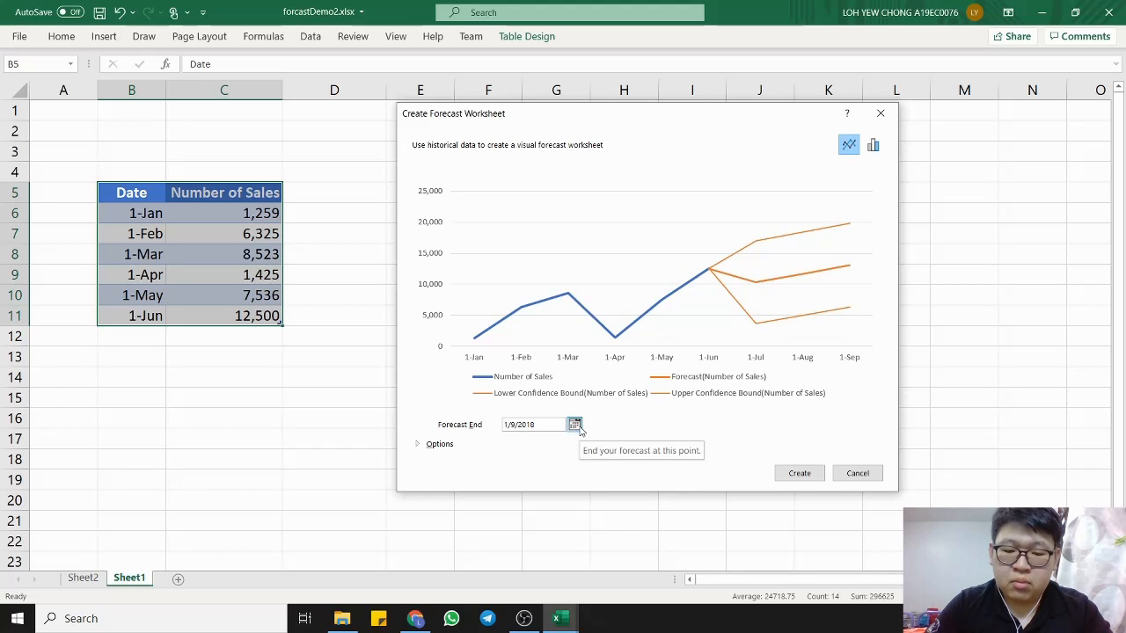
- Move the forecast dialog up and set the forecast end date to 1/6/2018
{"action": "left_click_drag", "start_coordinate": [806, 115], "coordinate": [805, 56]}
{"action": "left_click", "coordinate": [586, 366]}
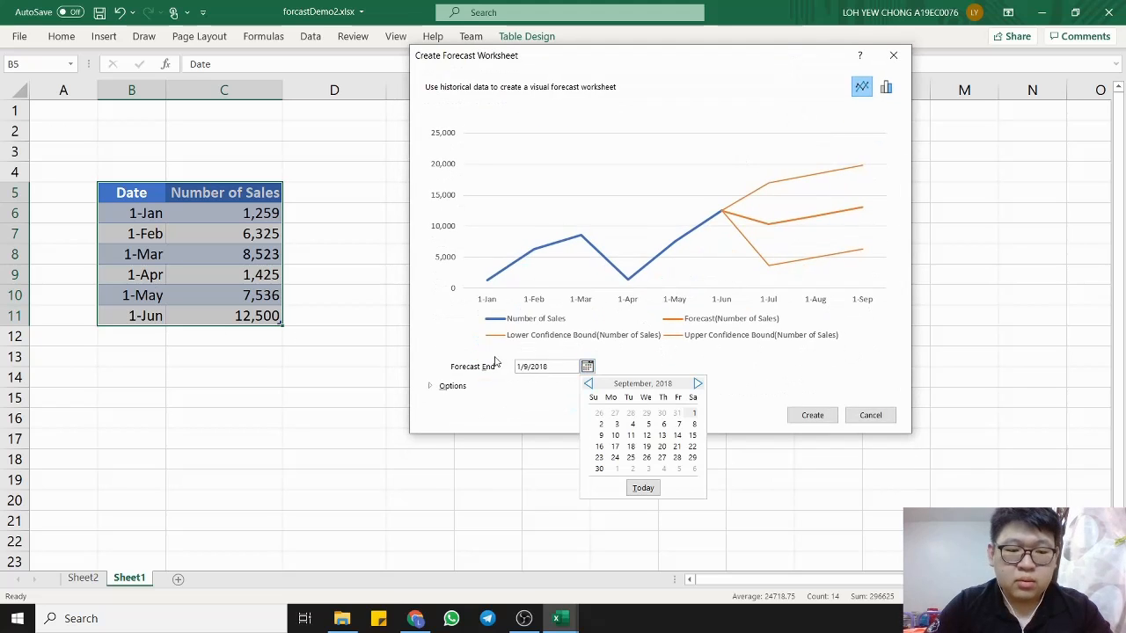
{"action": "left_click", "coordinate": [588, 385]}
{"action": "left_click", "coordinate": [589, 384]}
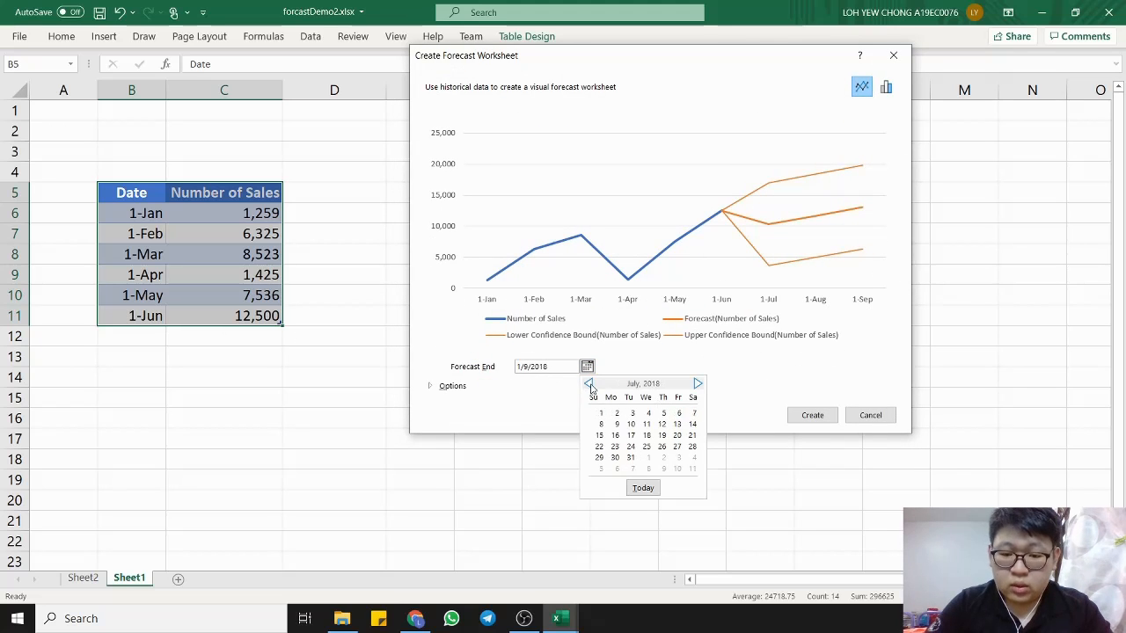
{"action": "left_click", "coordinate": [589, 384]}
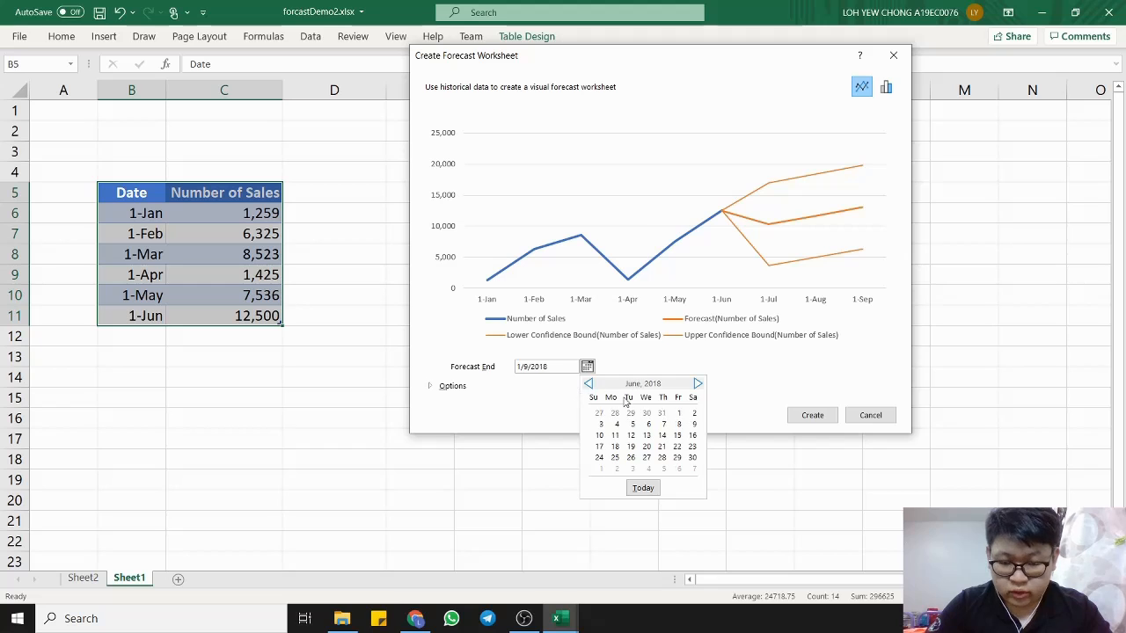
{"action": "left_click", "coordinate": [677, 413]}
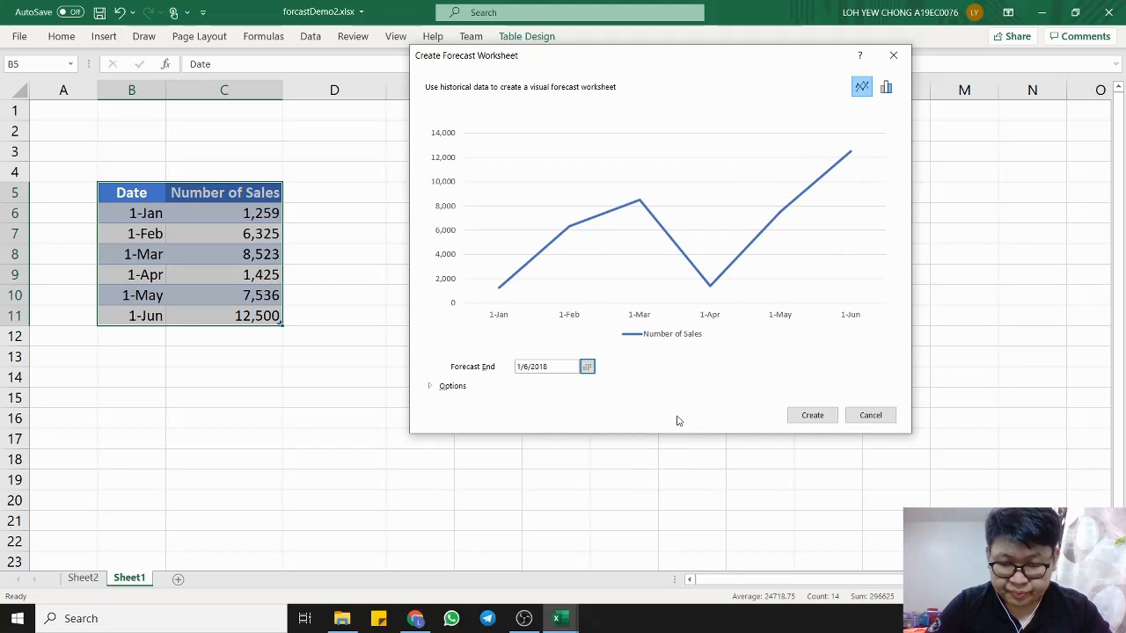
- Set the forecast end date to 1/9/2018
{"action": "left_click", "coordinate": [587, 366]}
{"action": "left_click", "coordinate": [699, 385]}
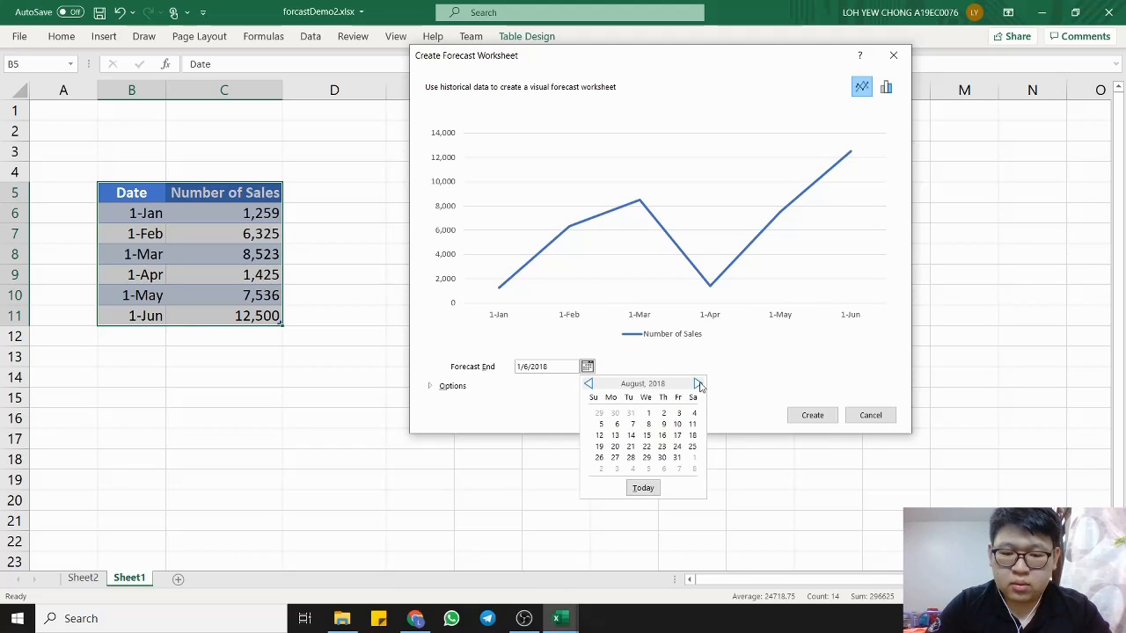
{"action": "left_click", "coordinate": [699, 384]}
{"action": "left_click", "coordinate": [692, 413]}
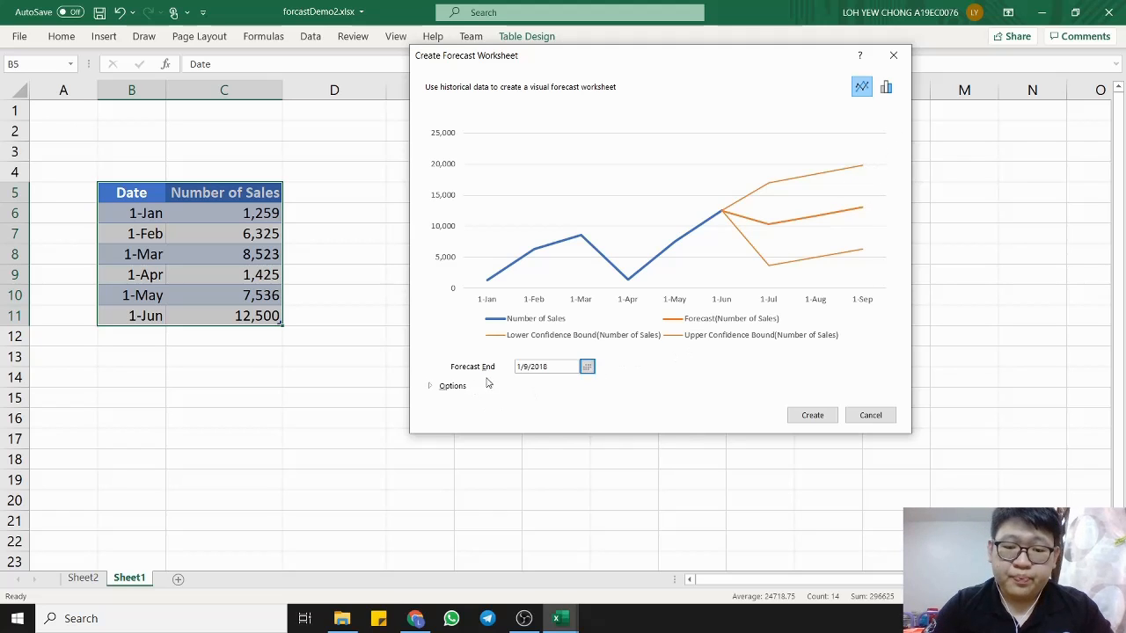
- Expand the forecast options and compare the column and line chart previews, ending on the line chart
{"action": "left_click", "coordinate": [458, 388]}
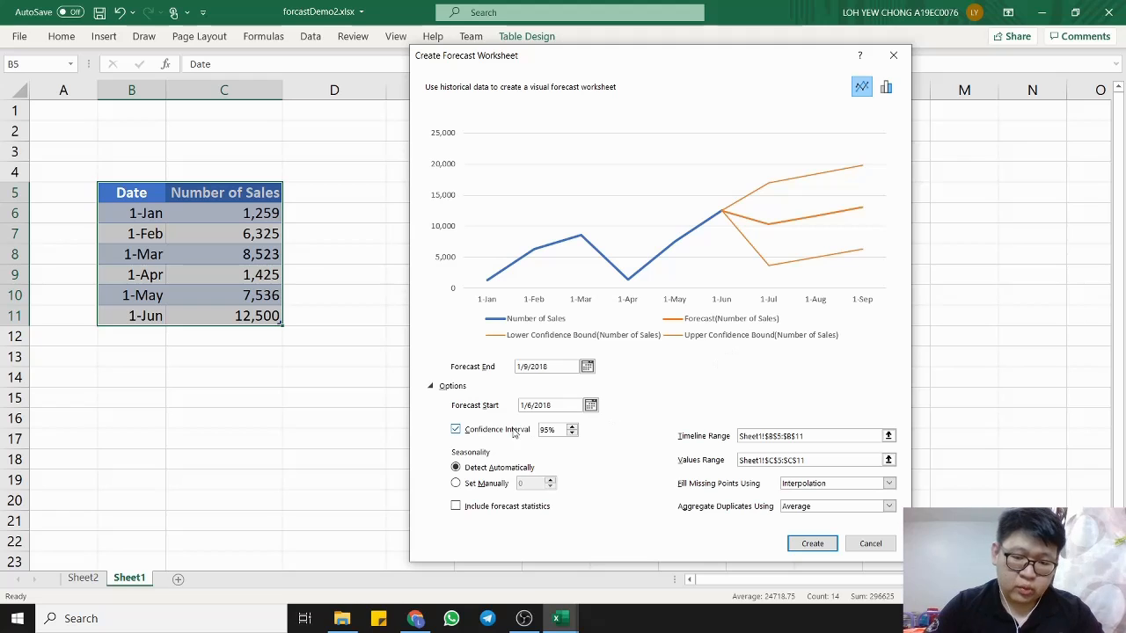
{"action": "left_click", "coordinate": [886, 88]}
{"action": "left_click", "coordinate": [862, 88]}
{"action": "left_click", "coordinate": [887, 88]}
{"action": "left_click", "coordinate": [863, 89]}
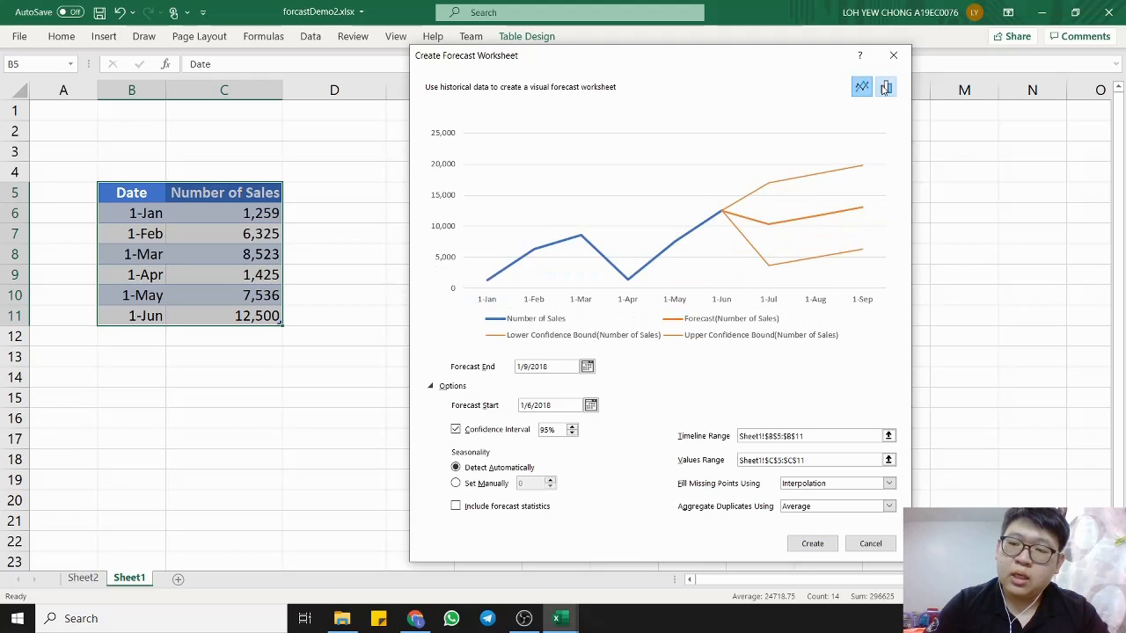
{"action": "left_click", "coordinate": [887, 88]}
{"action": "left_click", "coordinate": [863, 89]}
{"action": "left_click", "coordinate": [888, 88]}
{"action": "left_click", "coordinate": [863, 88]}
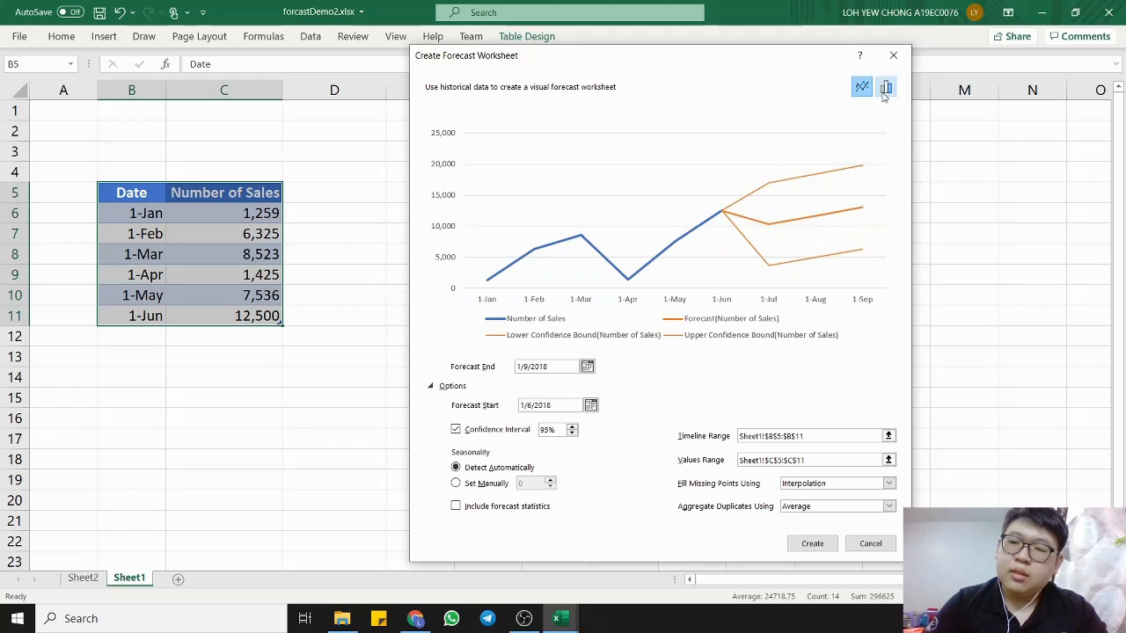
{"action": "left_click", "coordinate": [886, 88]}
{"action": "left_click", "coordinate": [861, 87]}
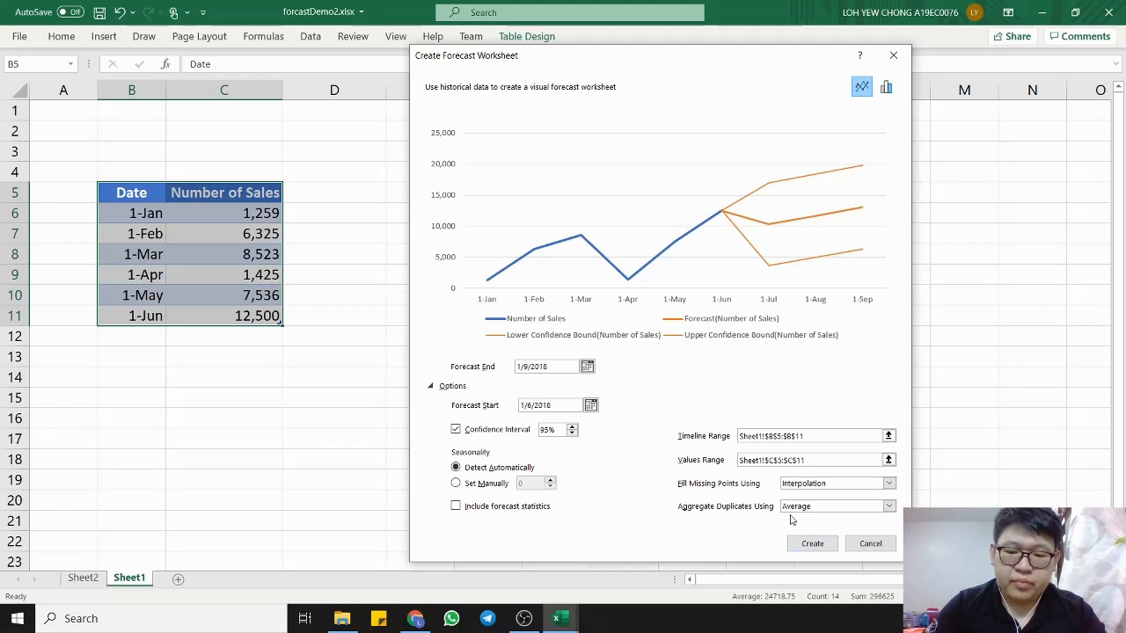
- Create the forecast worksheet with the line chart and select the chart on the new sheet
{"action": "left_click", "coordinate": [812, 544]}
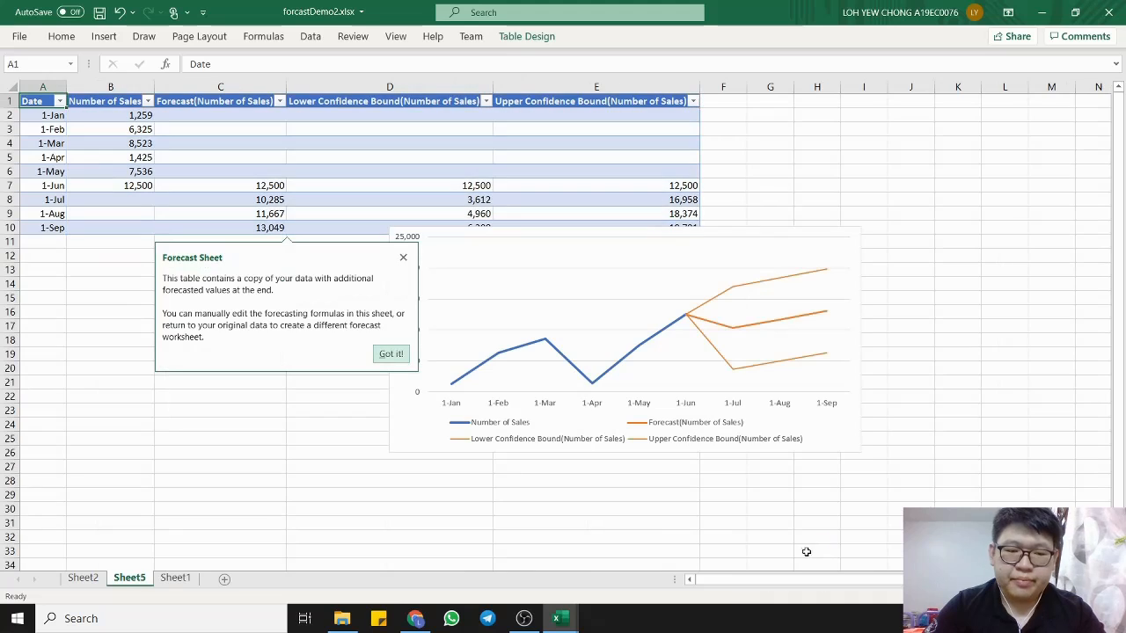
{"action": "left_click", "coordinate": [686, 248]}
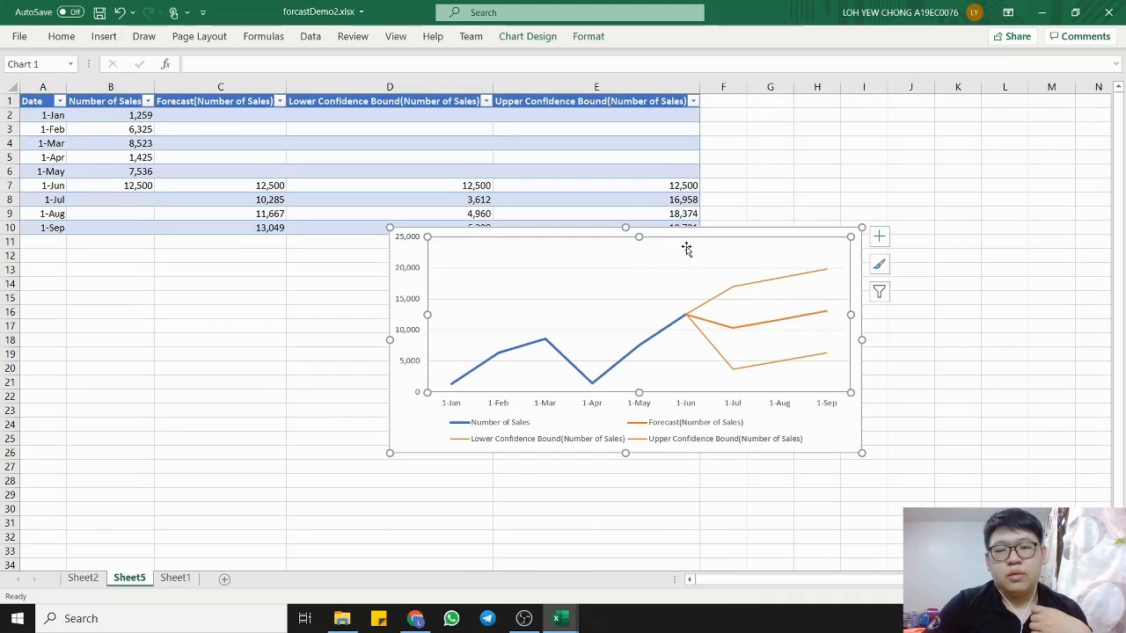
{"action": "left_click", "coordinate": [1004, 171]}
{"action": "left_click", "coordinate": [850, 445]}
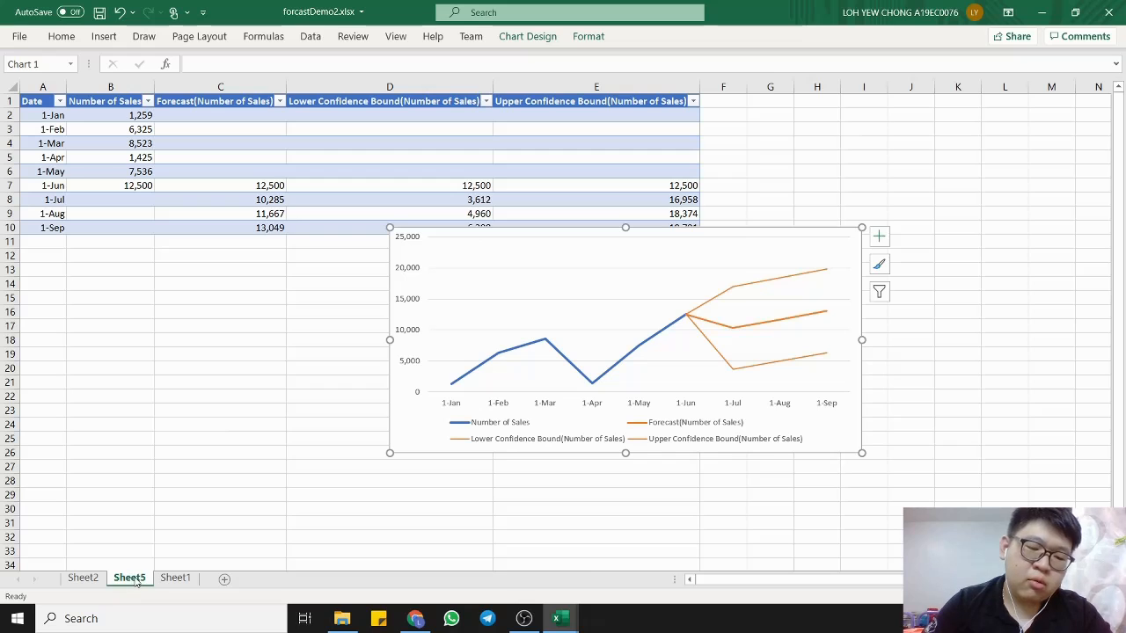
- Move the forecast chart down below the forecast table so it no longer covers the 1-Sep row
{"action": "left_click", "coordinate": [163, 282]}
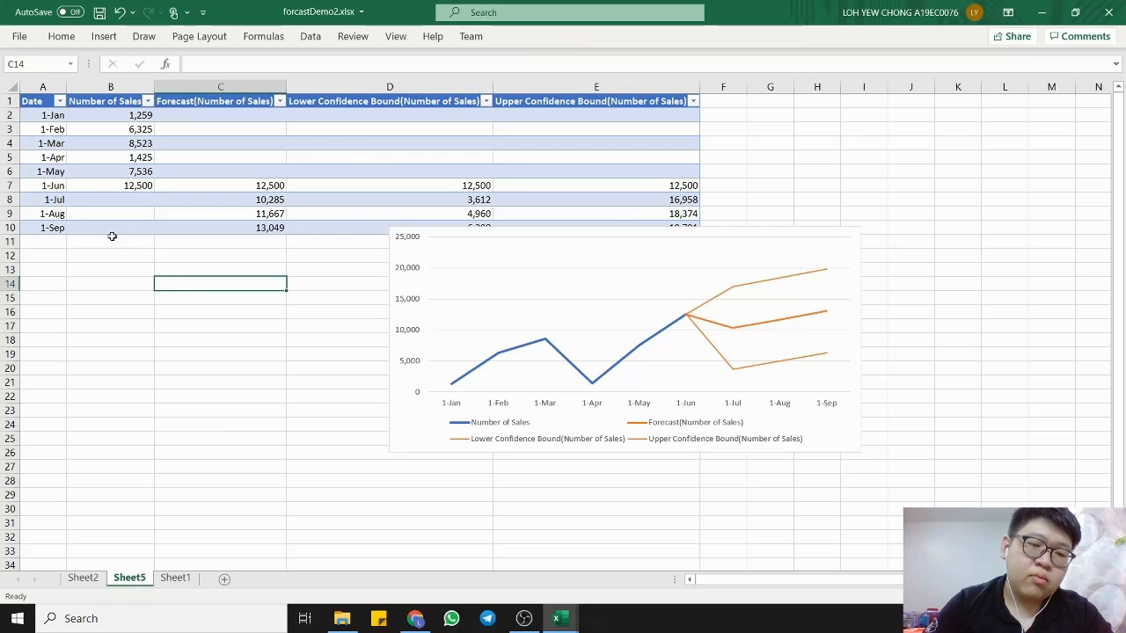
{"action": "left_click_drag", "start_coordinate": [58, 245], "coordinate": [588, 93]}
{"action": "left_click", "coordinate": [817, 167]}
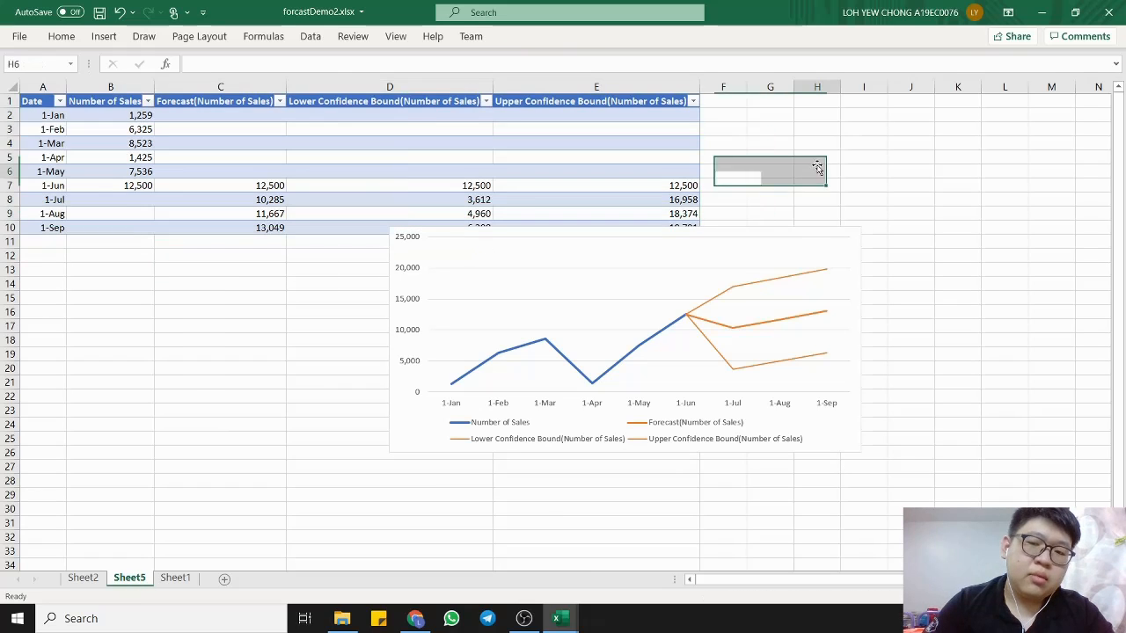
{"action": "left_click_drag", "start_coordinate": [854, 258], "coordinate": [868, 331]}
{"action": "left_click", "coordinate": [906, 157]}
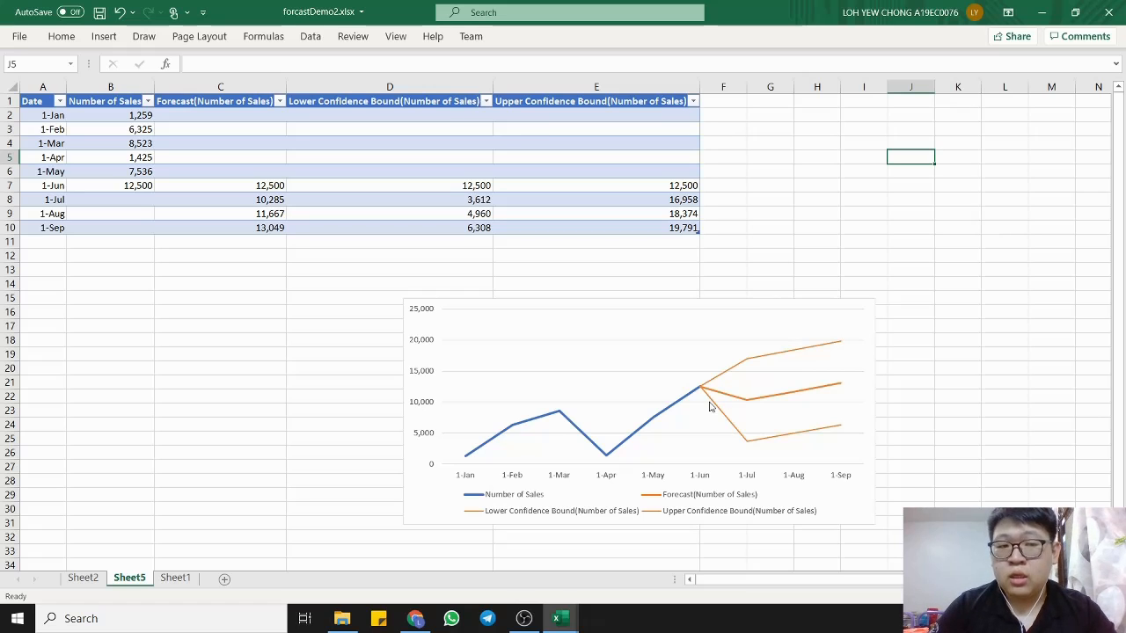
{"action": "mouse_move", "coordinate": [543, 422]}
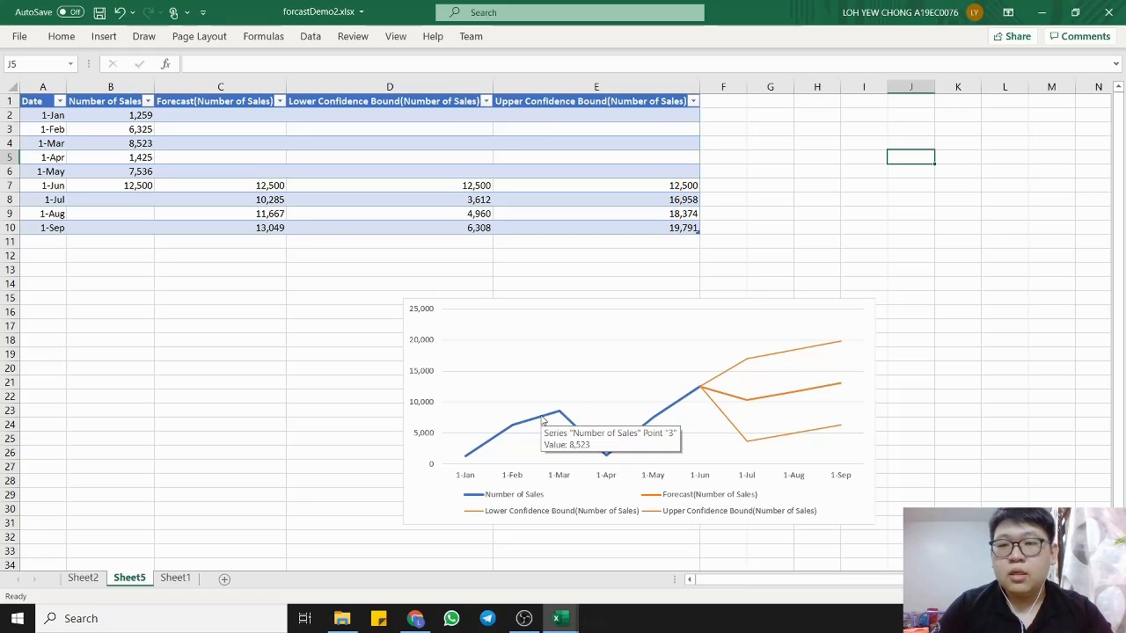